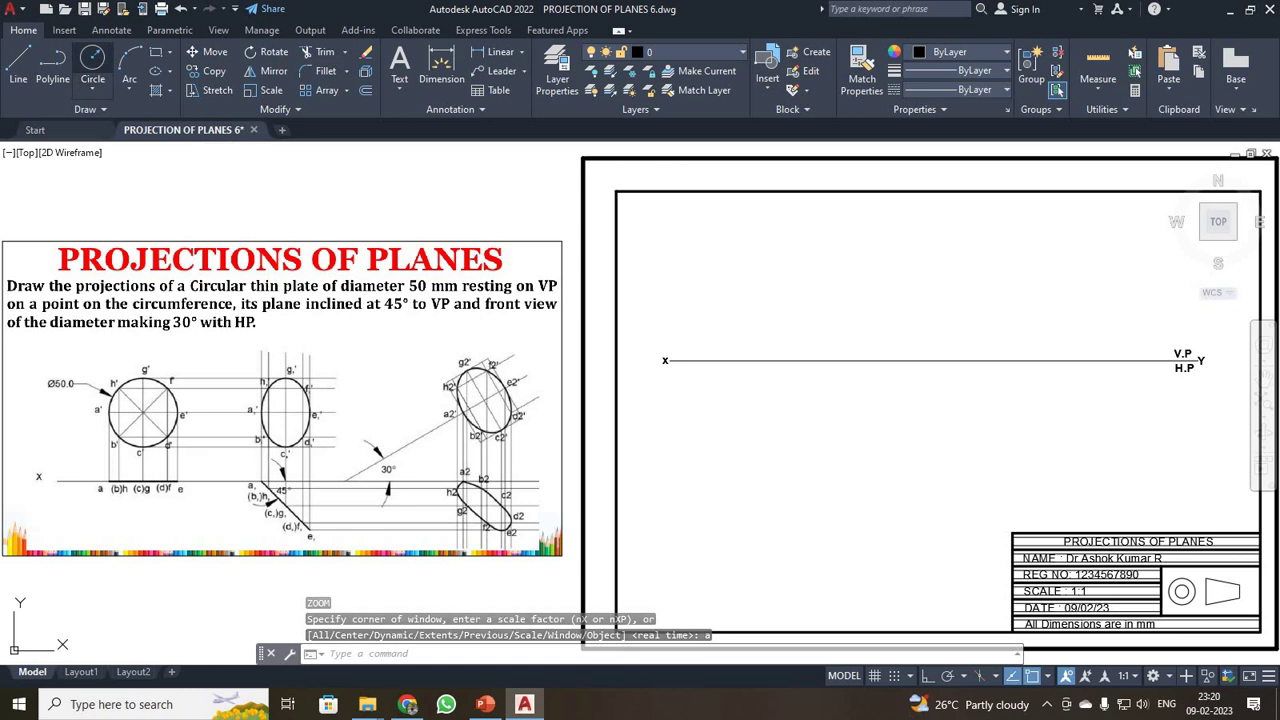
Draw a 25-radius circle with its centre above the XY line
left_click(100, 66)
scroll(790, 392, "up", 2)
scroll(790, 392, "down", 2)
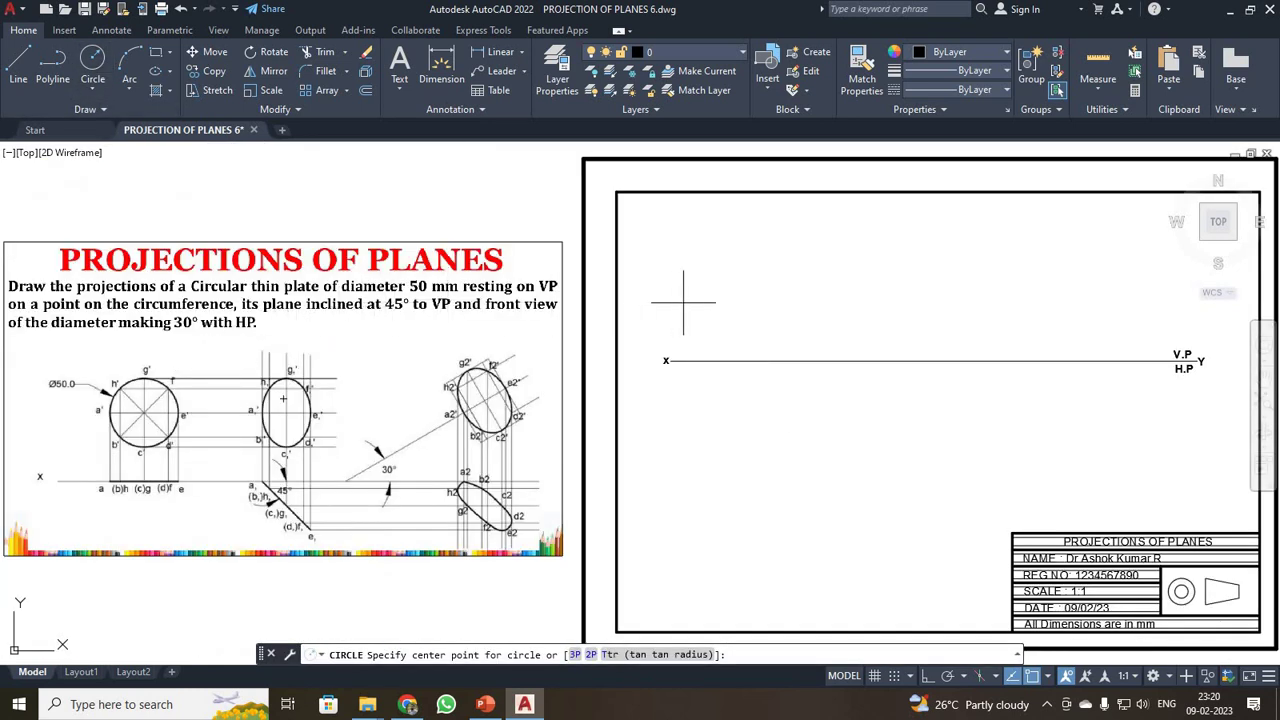
left_click(747, 283)
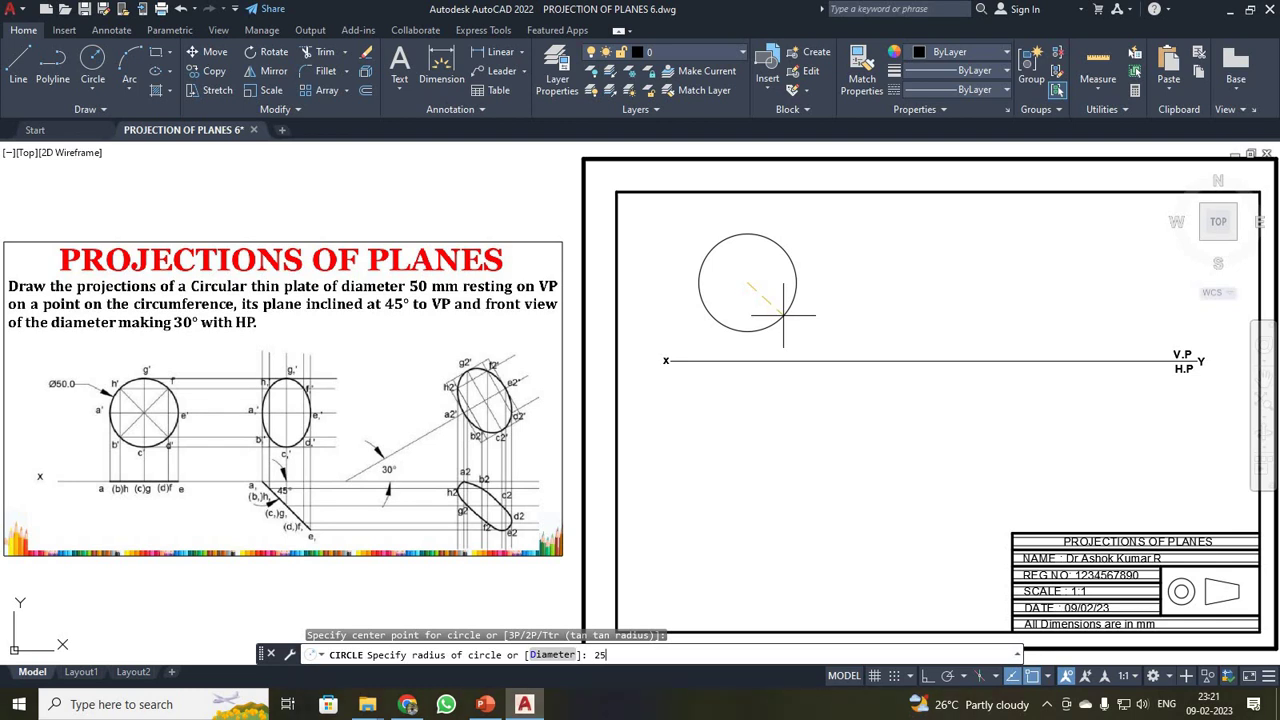
key("Return")
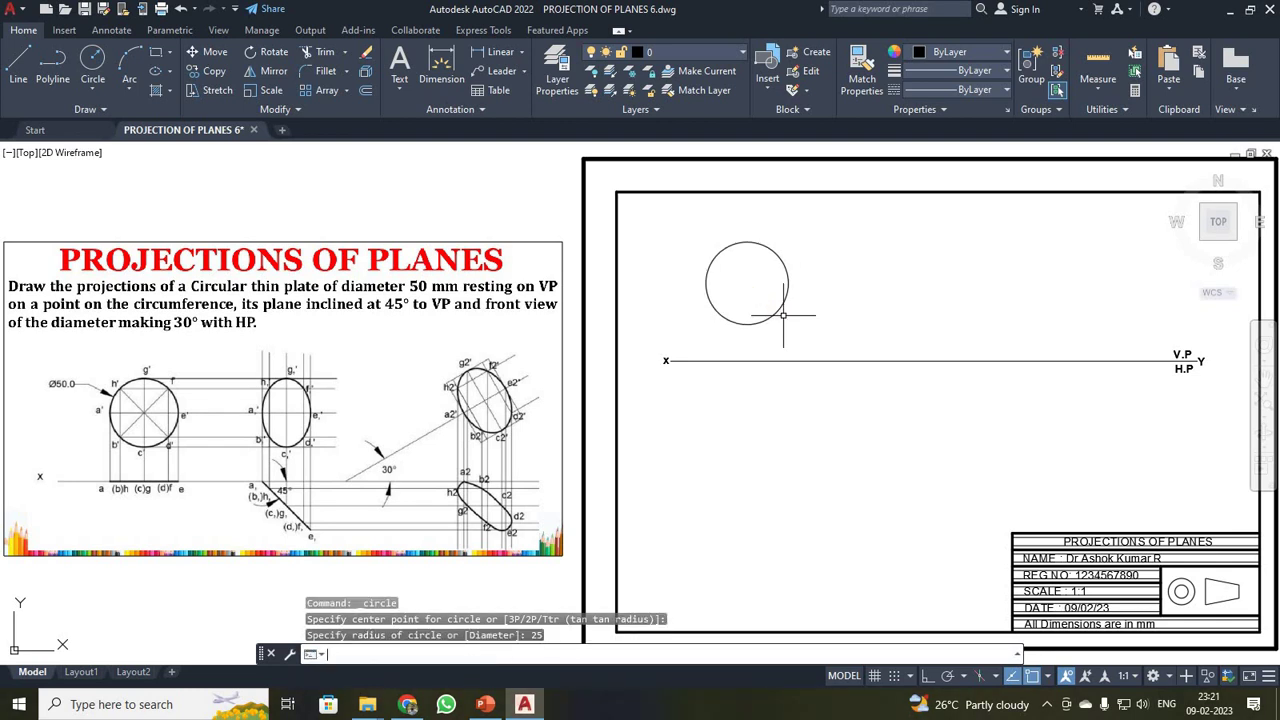
scroll(800, 312, "up", 4)
scroll(790, 305, "down", 4)
scroll(790, 315, "up", 4)
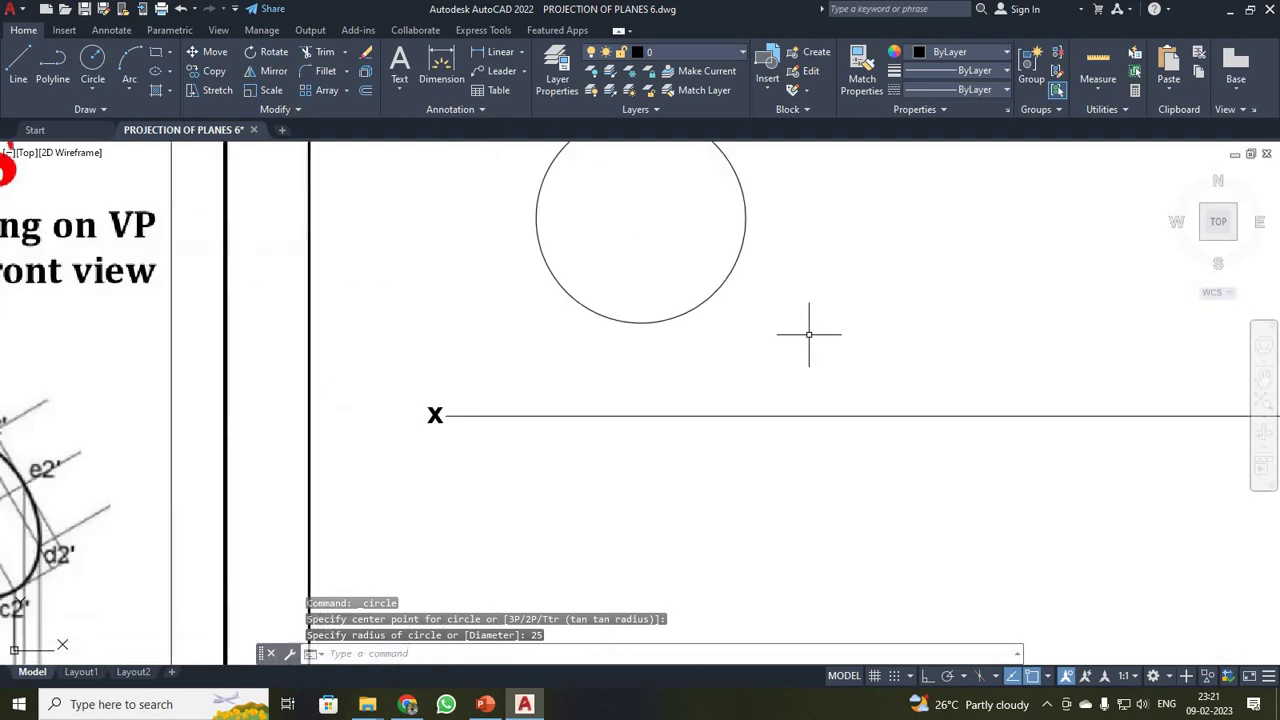
scroll(809, 334, "down", 2)
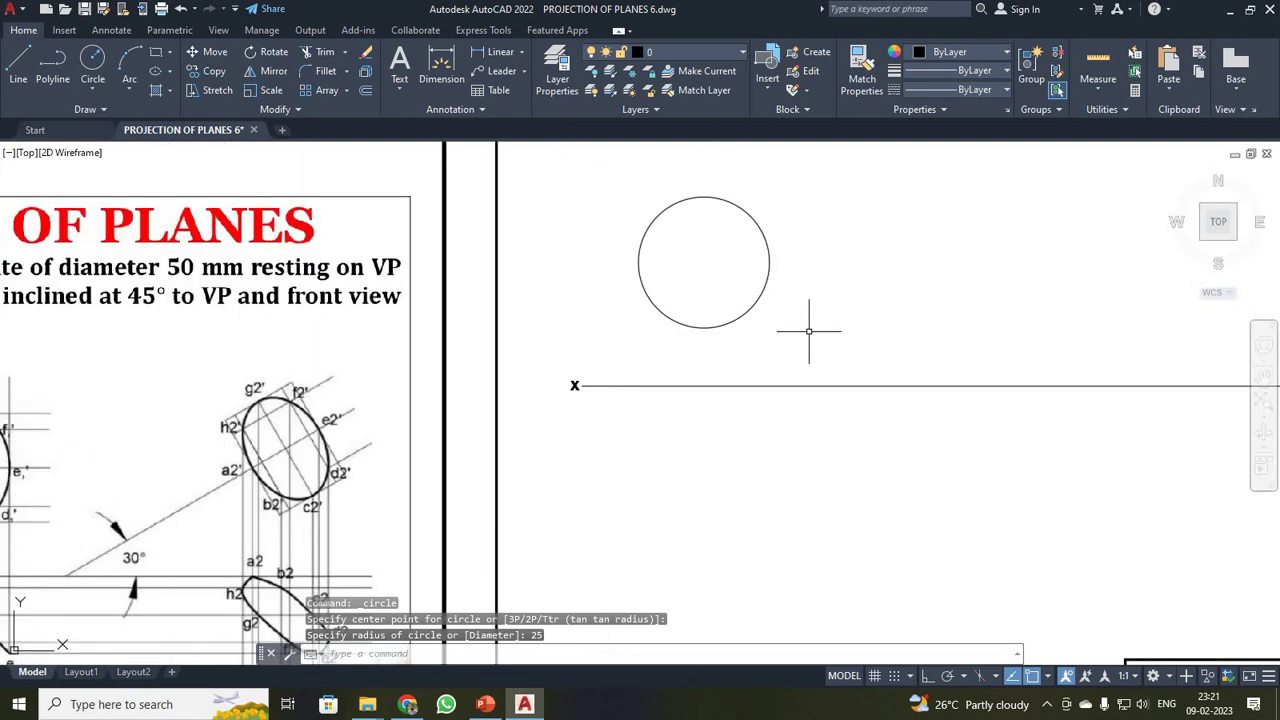
Draw horizontal and vertical diameters through the circle's centre using quadrant points
left_click(18, 65)
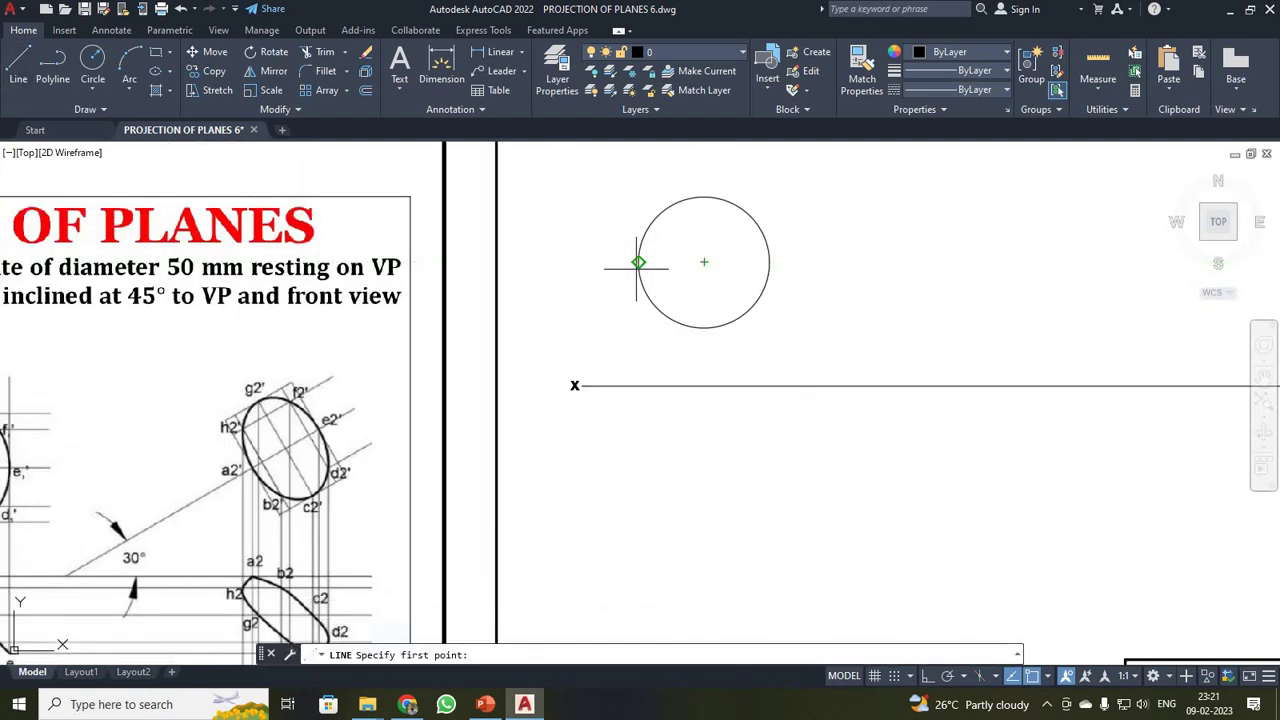
left_click(638, 262)
left_click(769, 262)
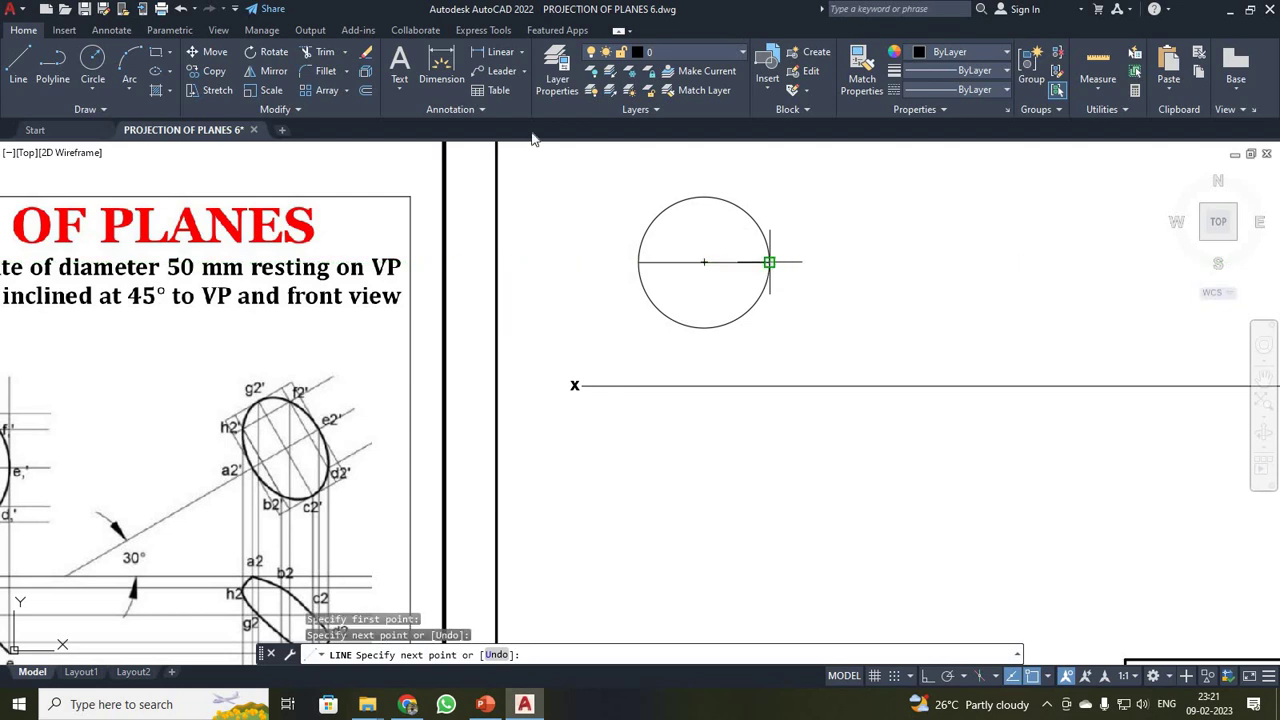
key("Escape")
left_click(18, 65)
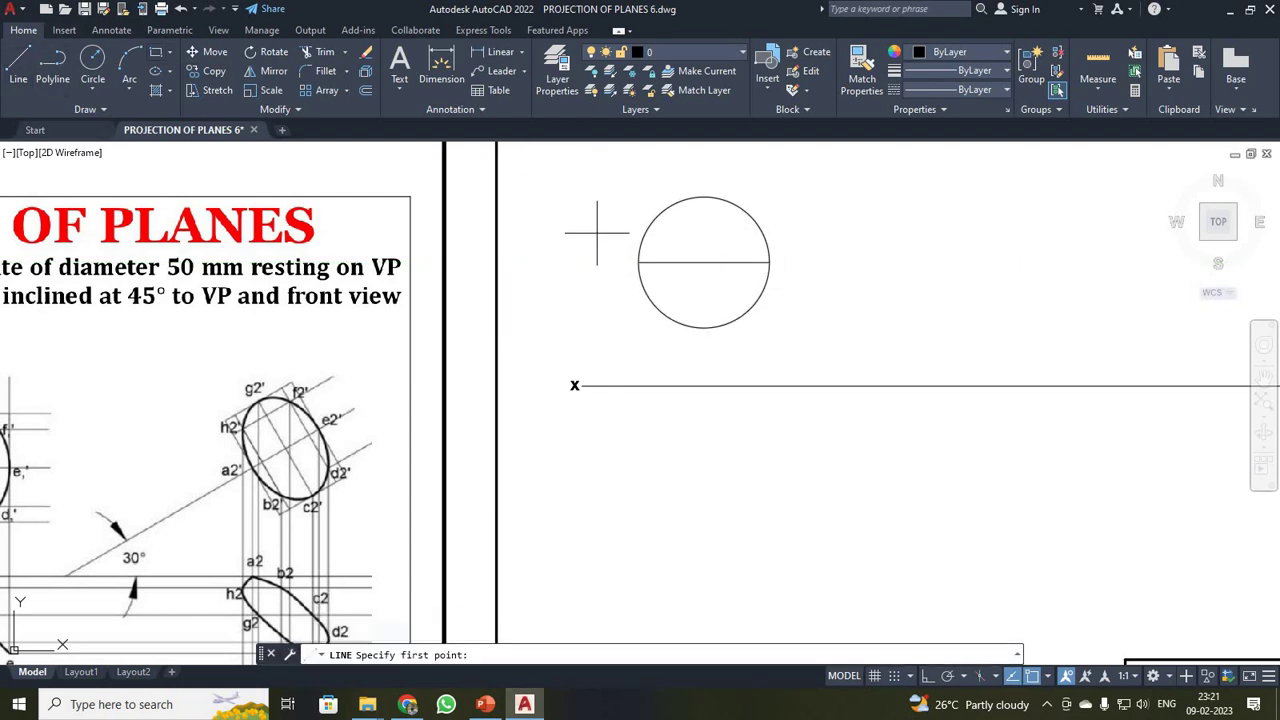
left_click(704, 197)
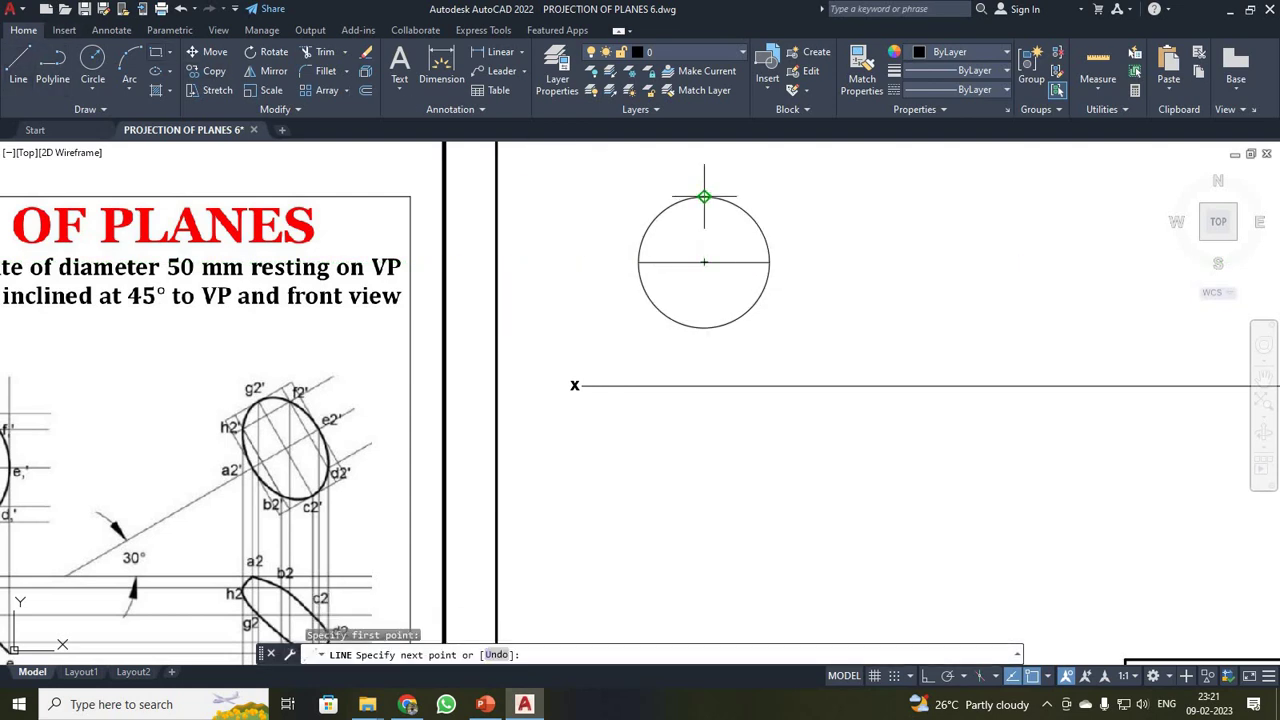
left_click(704, 327)
key("Escape")
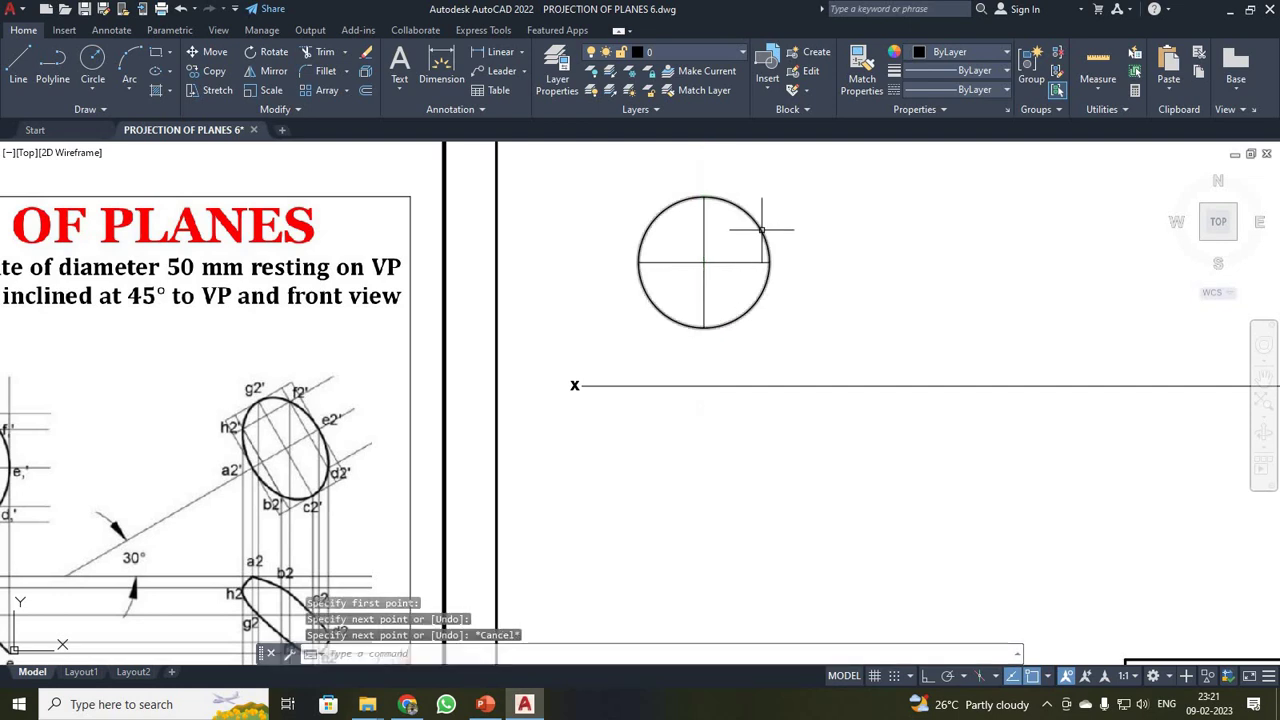
left_click(704, 246)
left_click(725, 261)
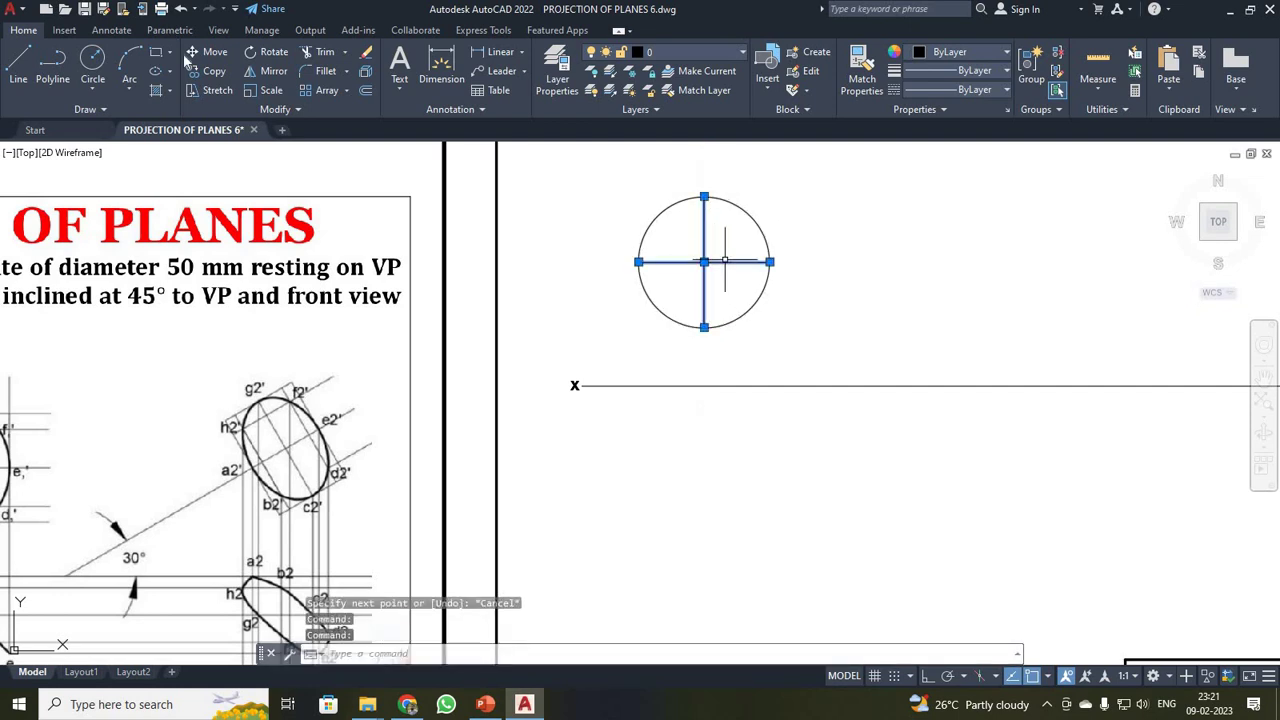
Copy the diameter cross to the right of the circle and rotate the copy 45°
left_click(214, 71)
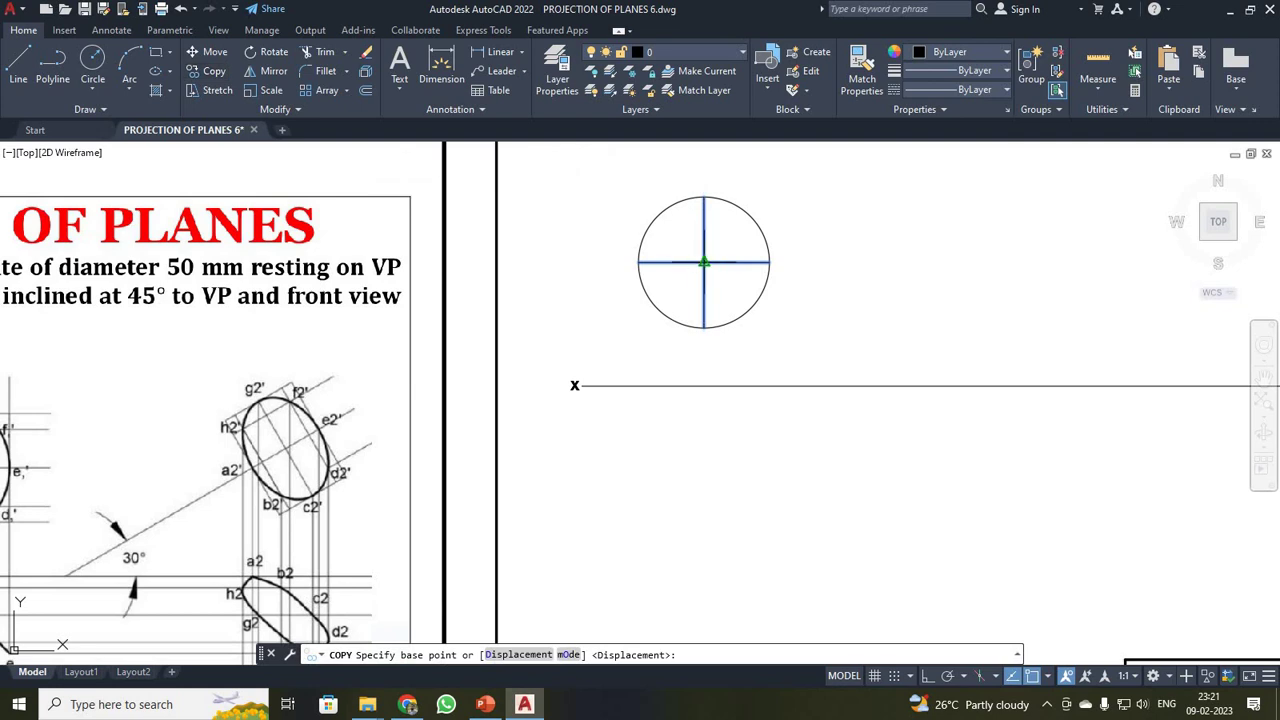
left_click(704, 262)
left_click(893, 261)
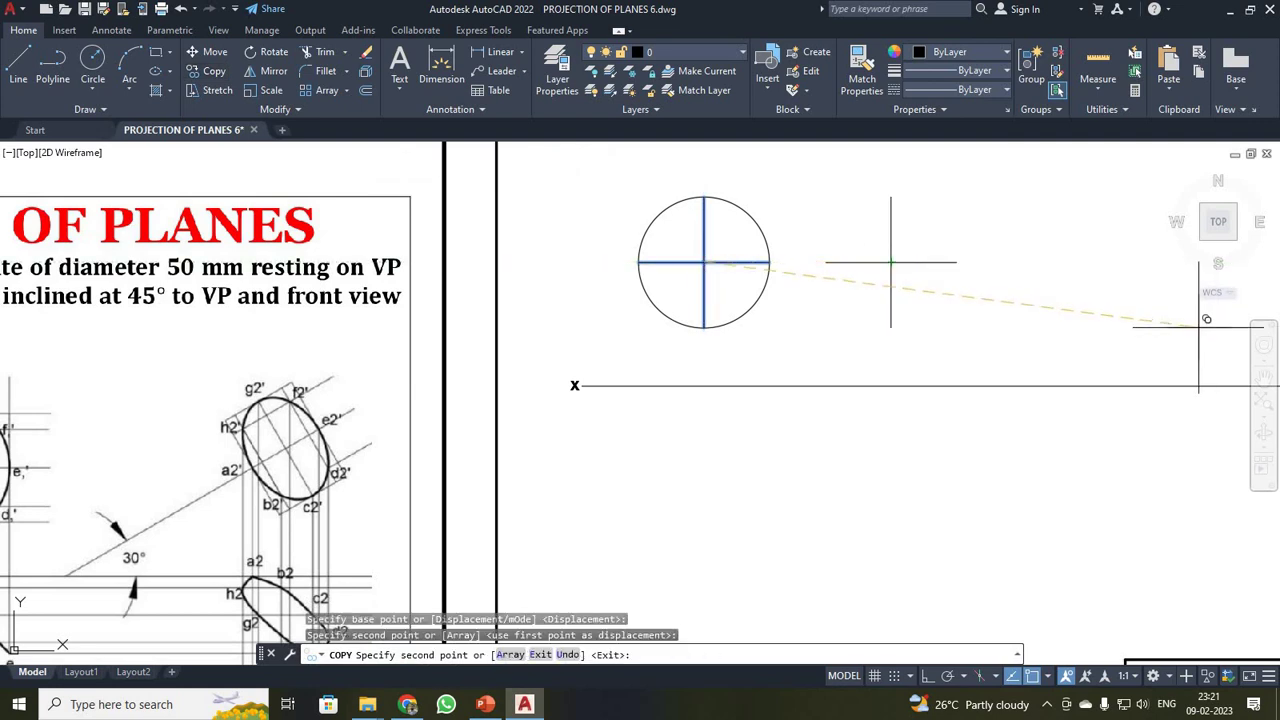
key("Escape")
left_click(810, 188)
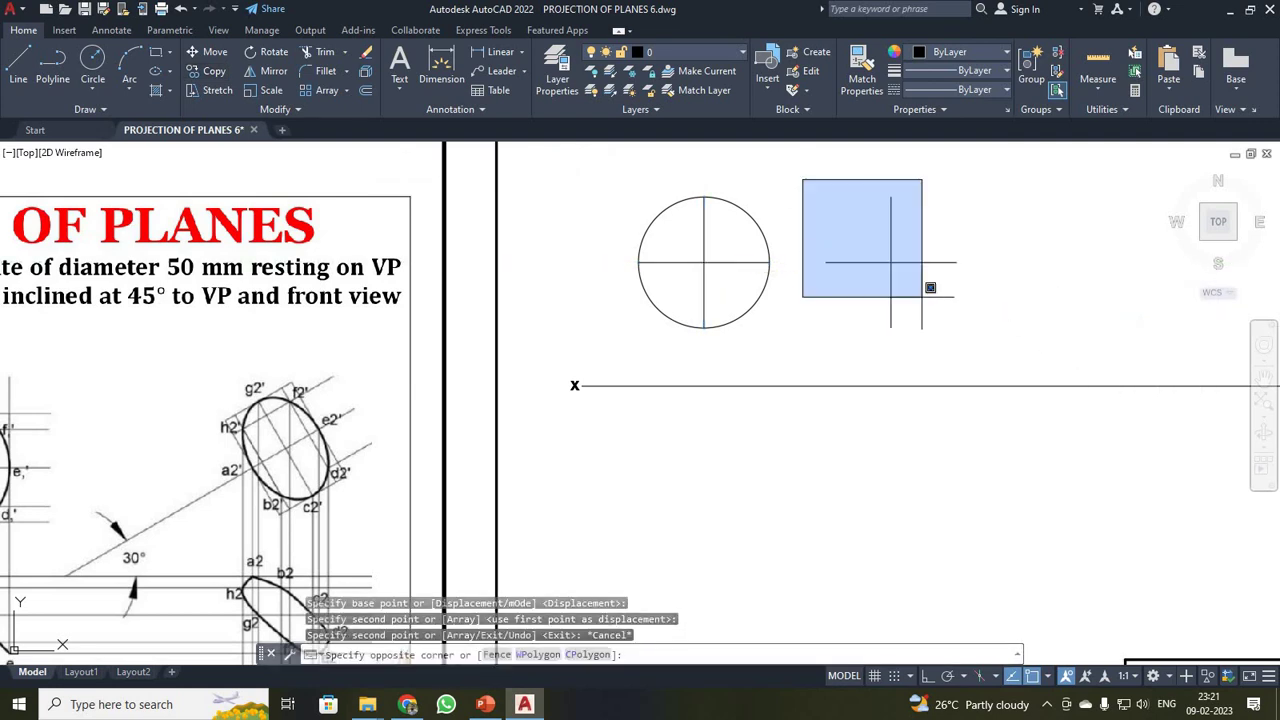
left_click(980, 332)
left_click(274, 52)
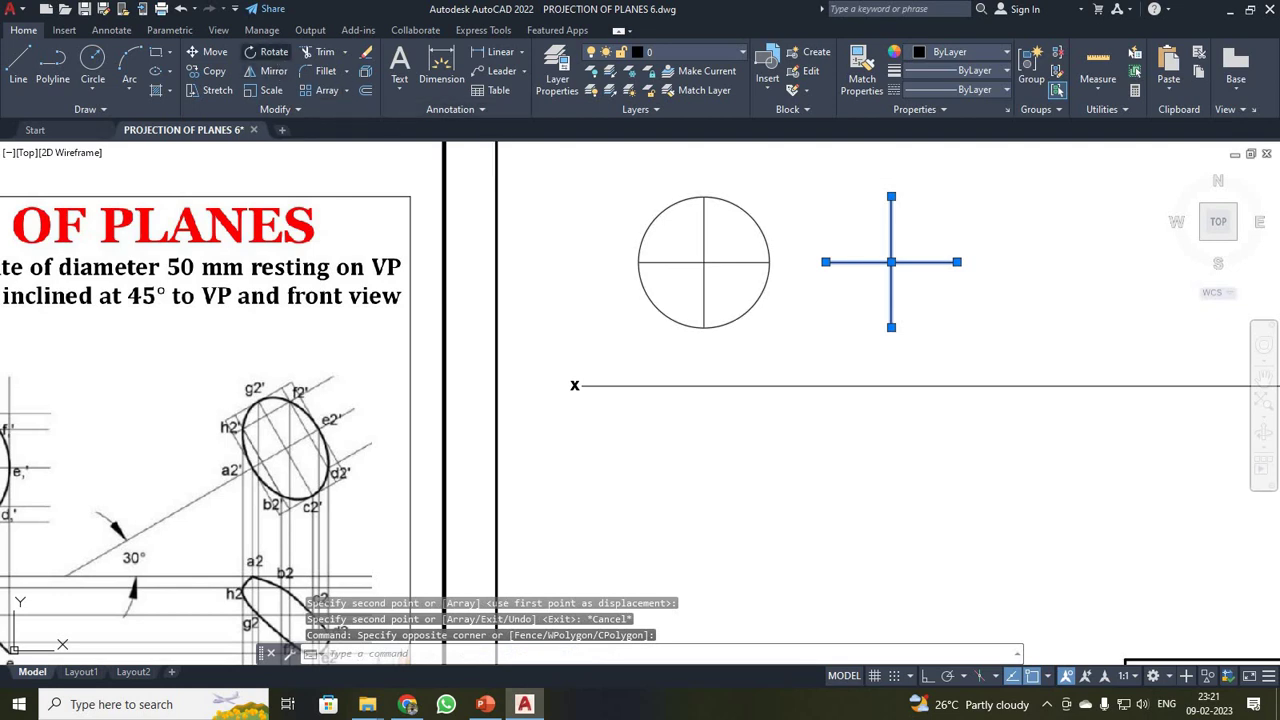
left_click(891, 262)
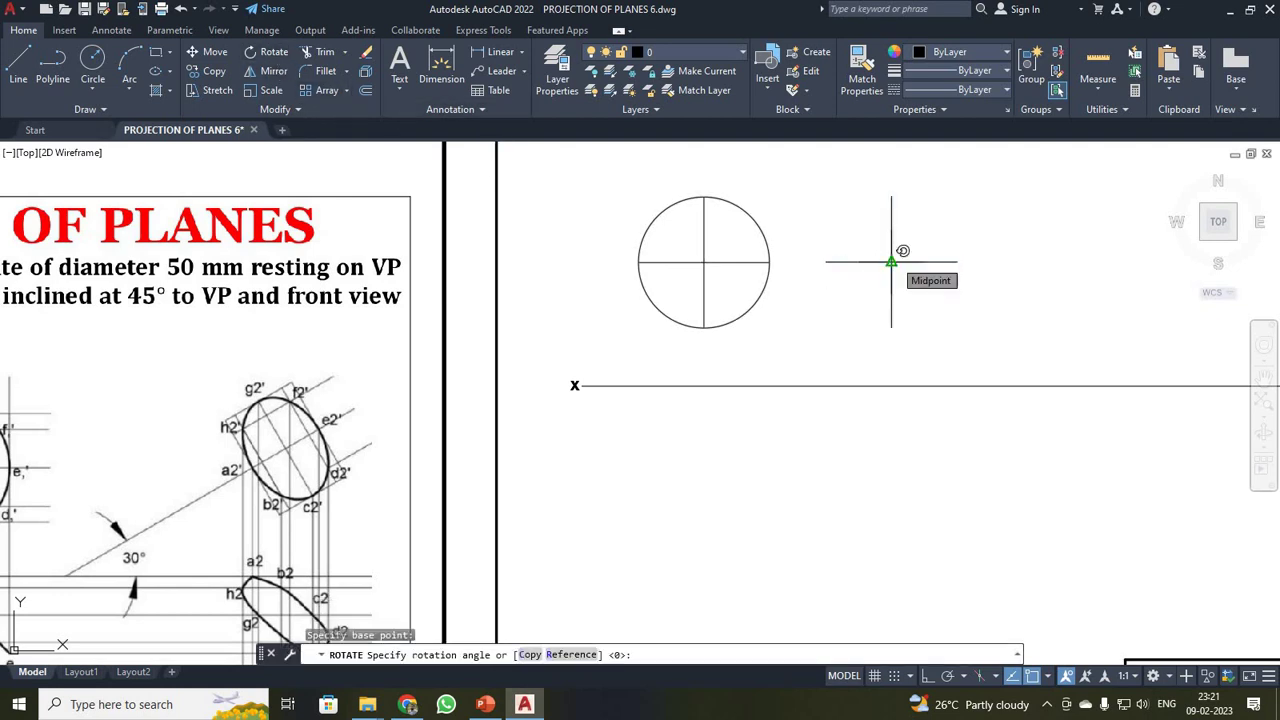
key("Return")
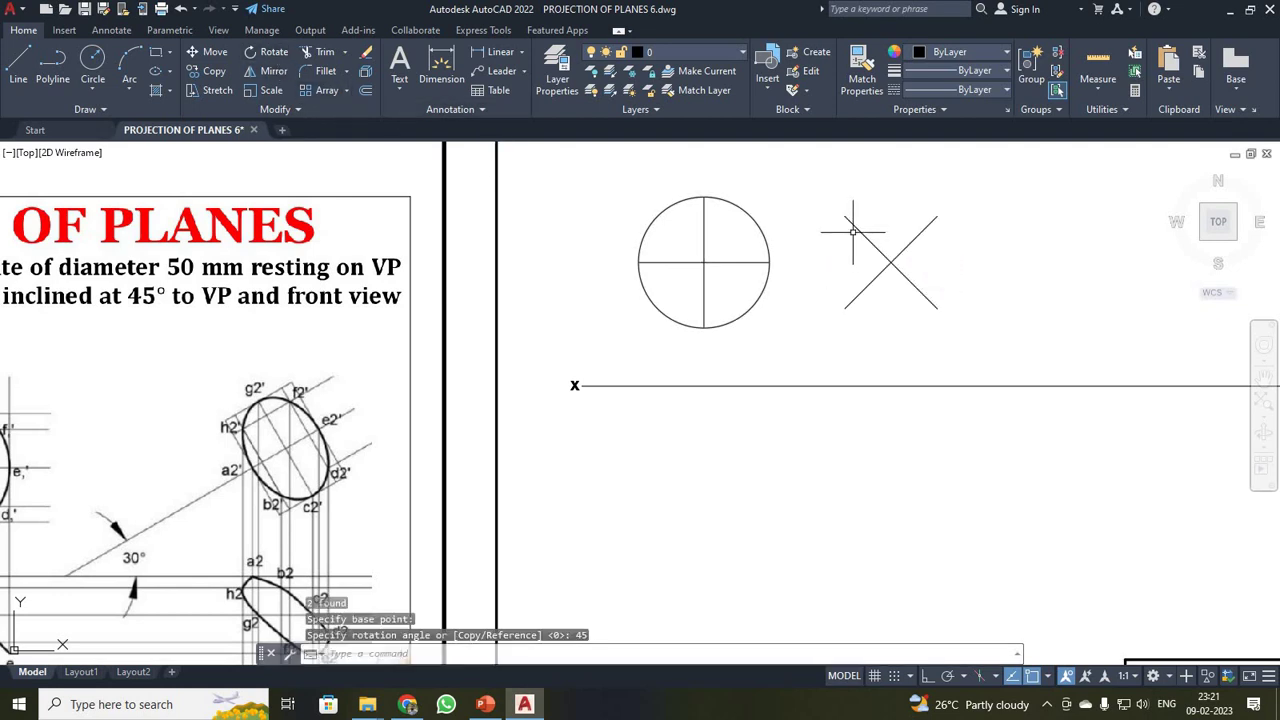
Move the rotated 45° cross back onto the circle's centre
left_click(822, 188)
left_click(1030, 362)
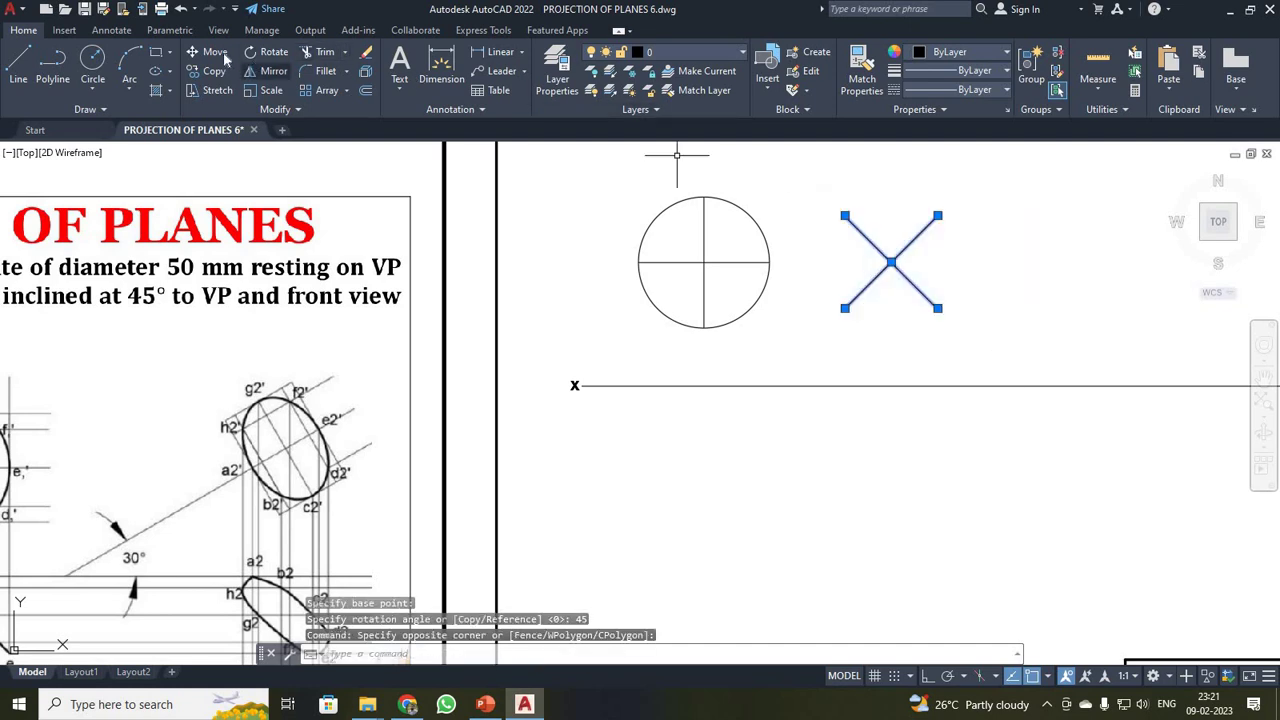
left_click(210, 52)
left_click(891, 262)
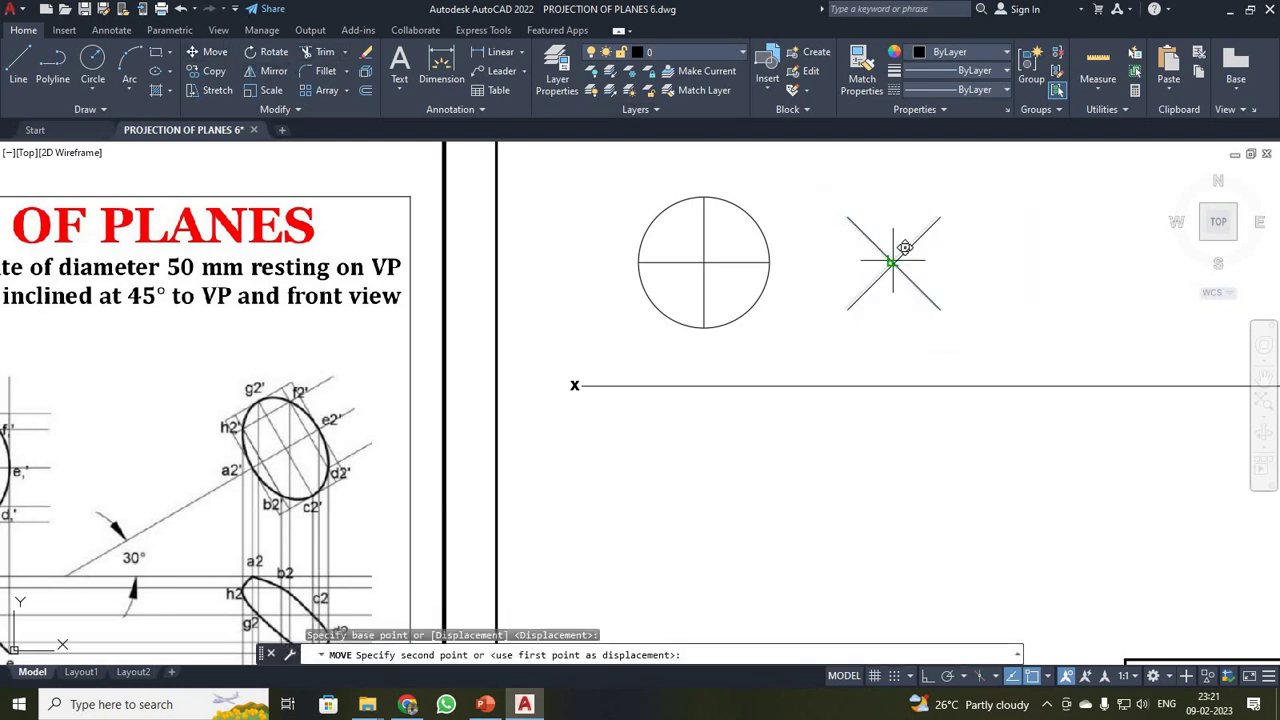
scroll(891, 252, "up", 4)
key("Escape")
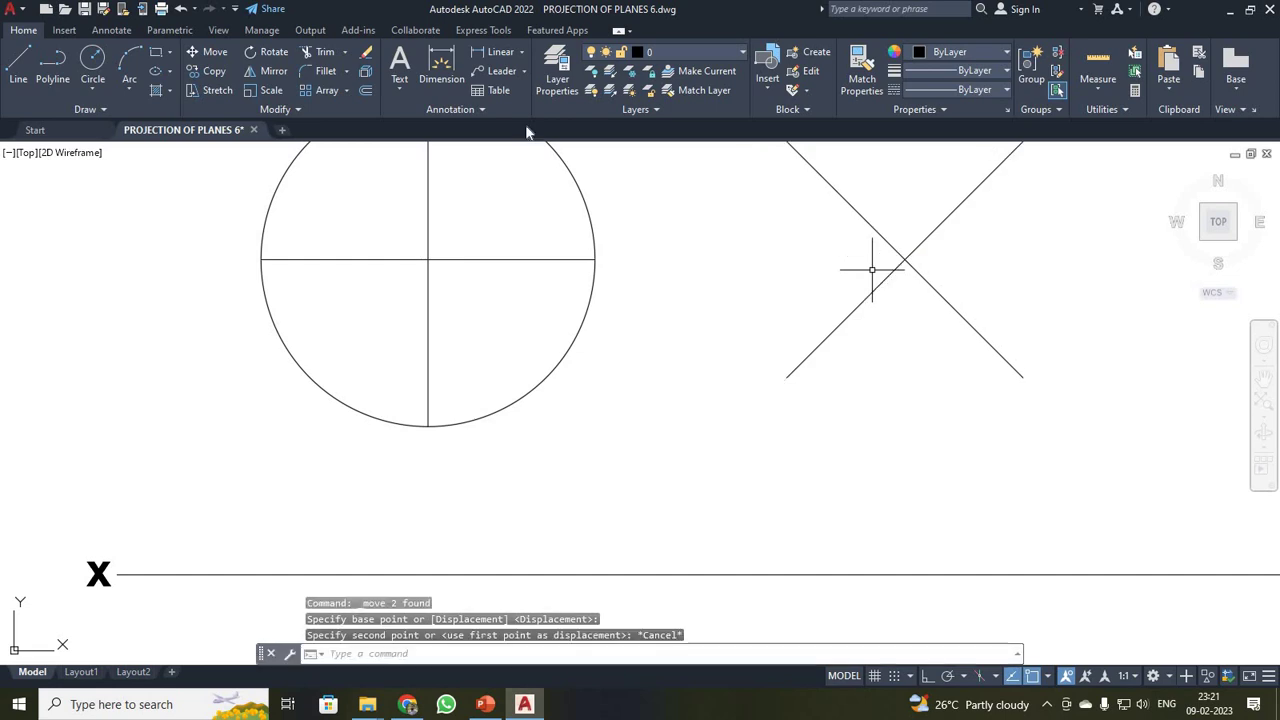
scroll(733, 210, "down", 4)
left_click(718, 166)
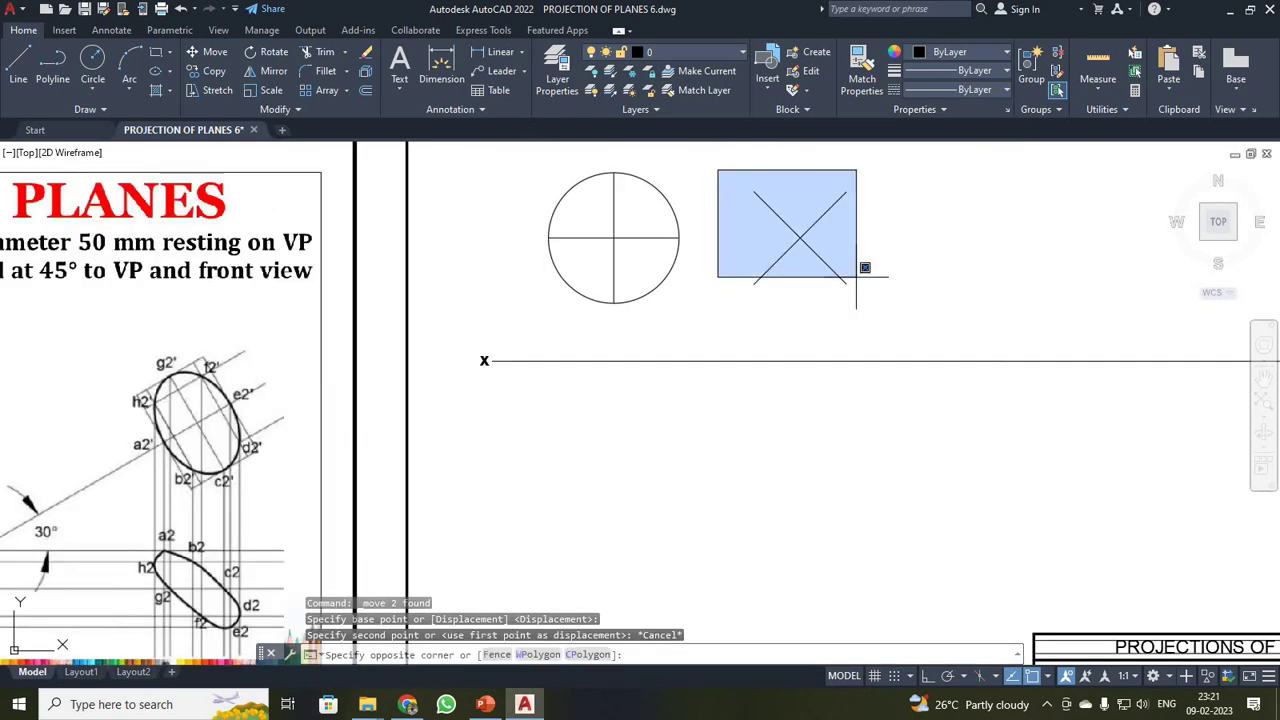
left_click(891, 296)
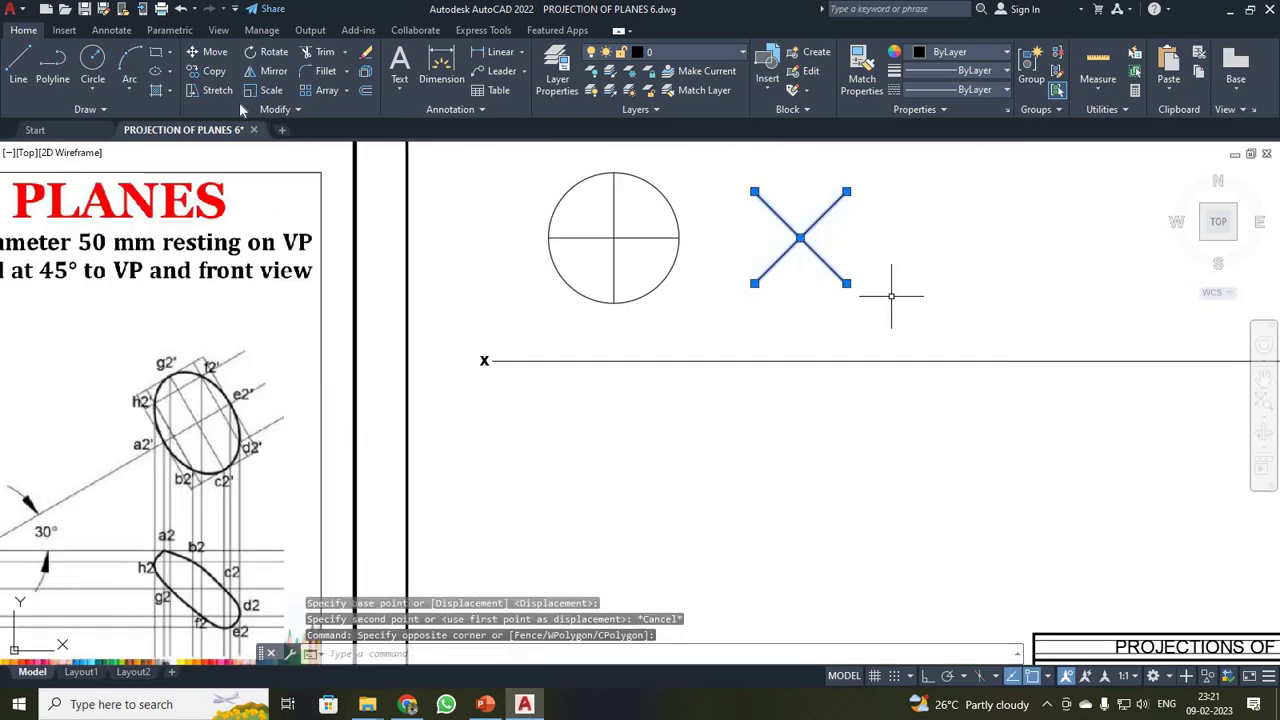
left_click(210, 52)
scroll(800, 237, "up", 2)
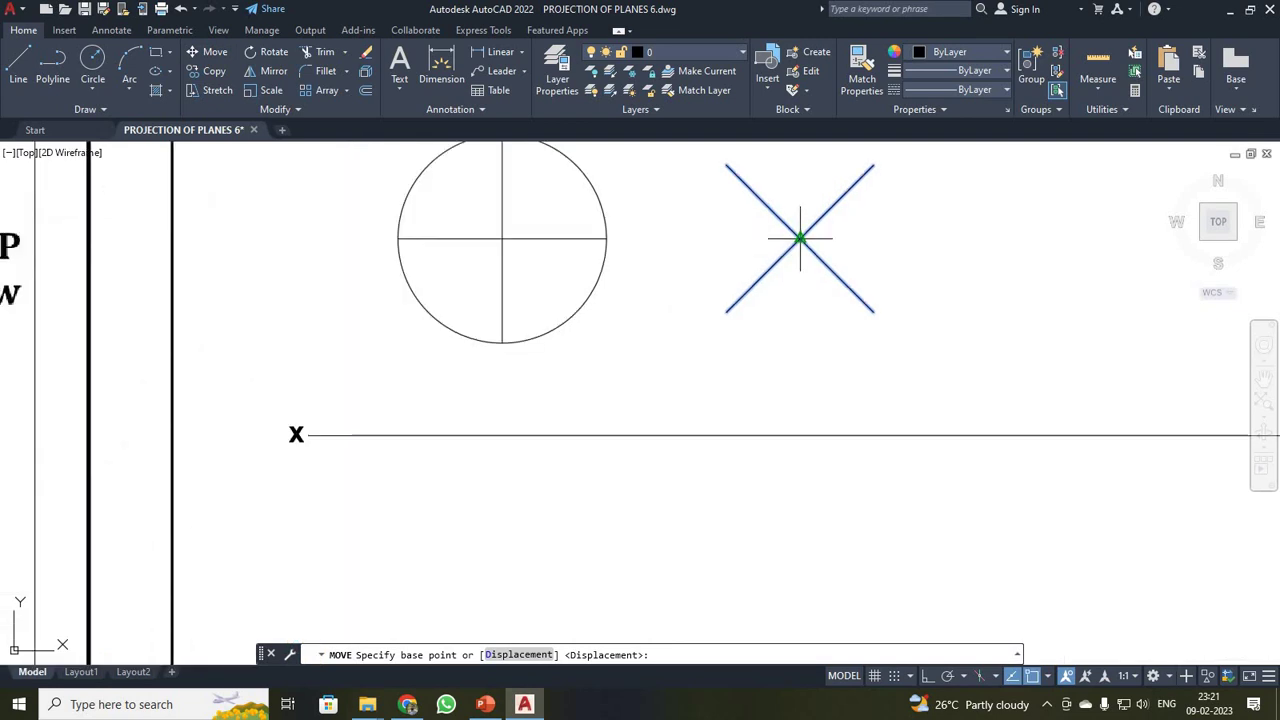
left_click(800, 237)
left_click(502, 237)
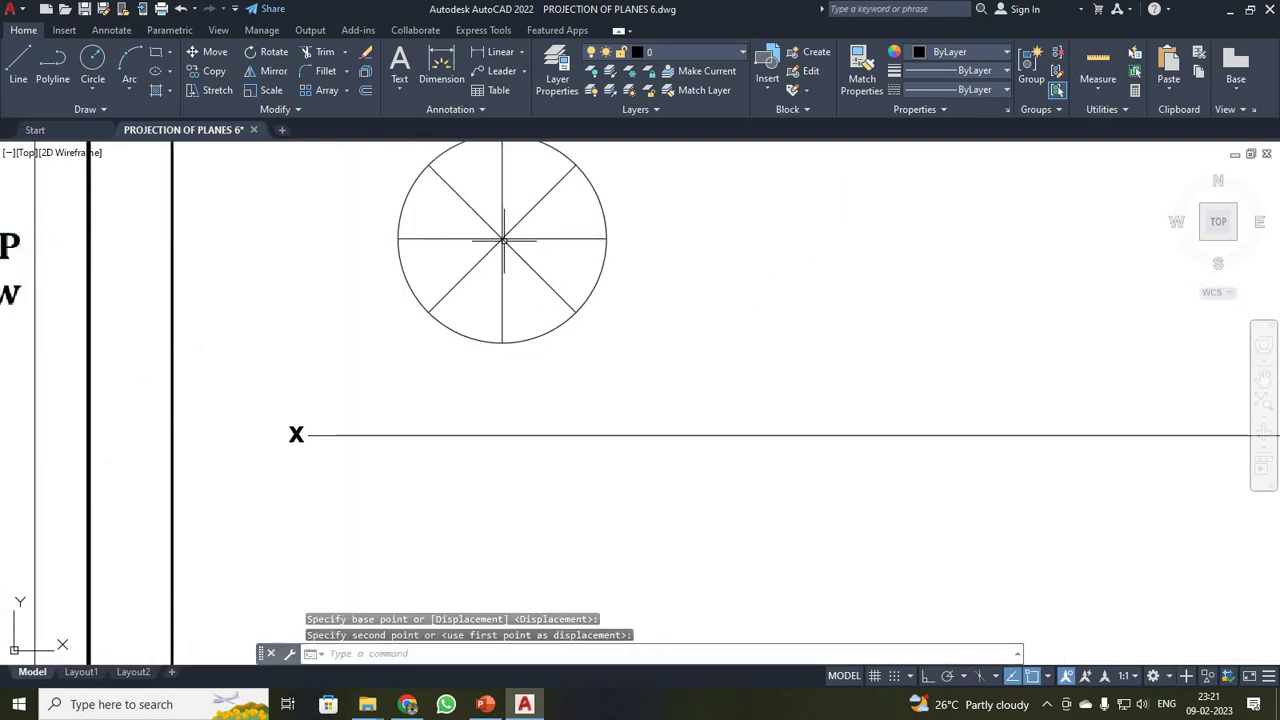
key("Escape")
scroll(587, 269, "down", 2)
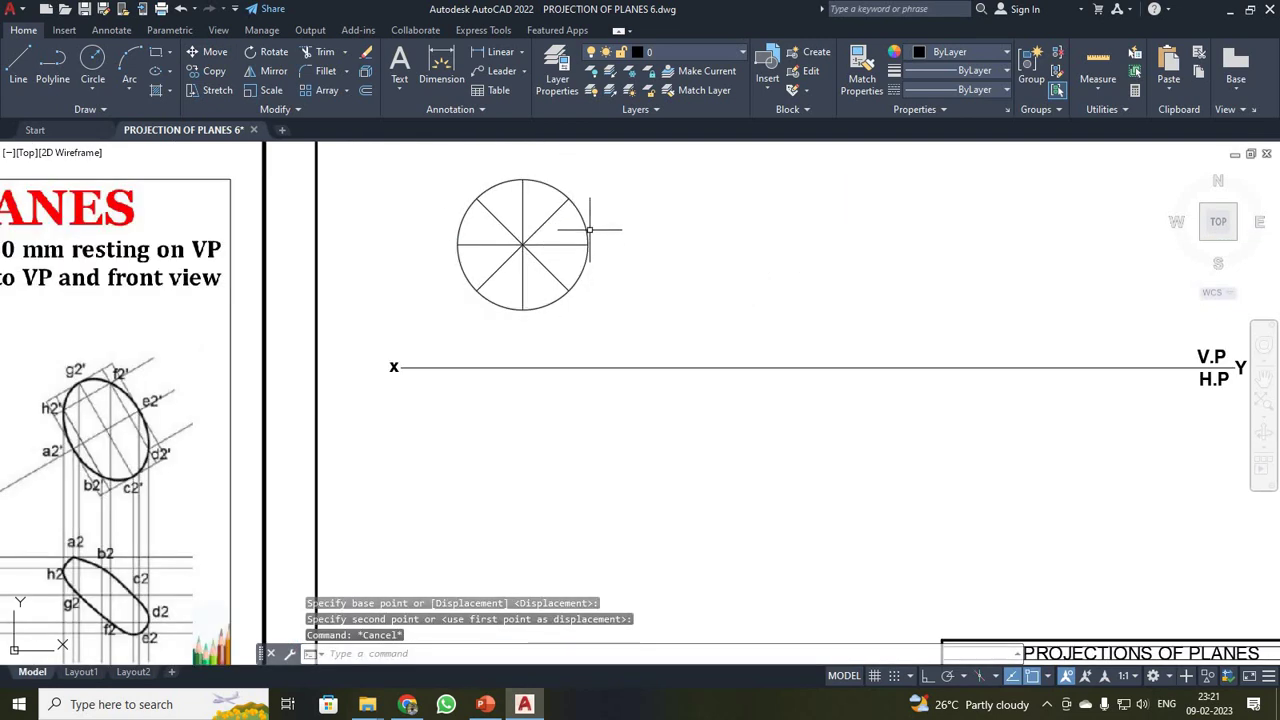
Set the circle outline's lineweight to 0.35 mm
left_click(587, 229)
left_click(957, 72)
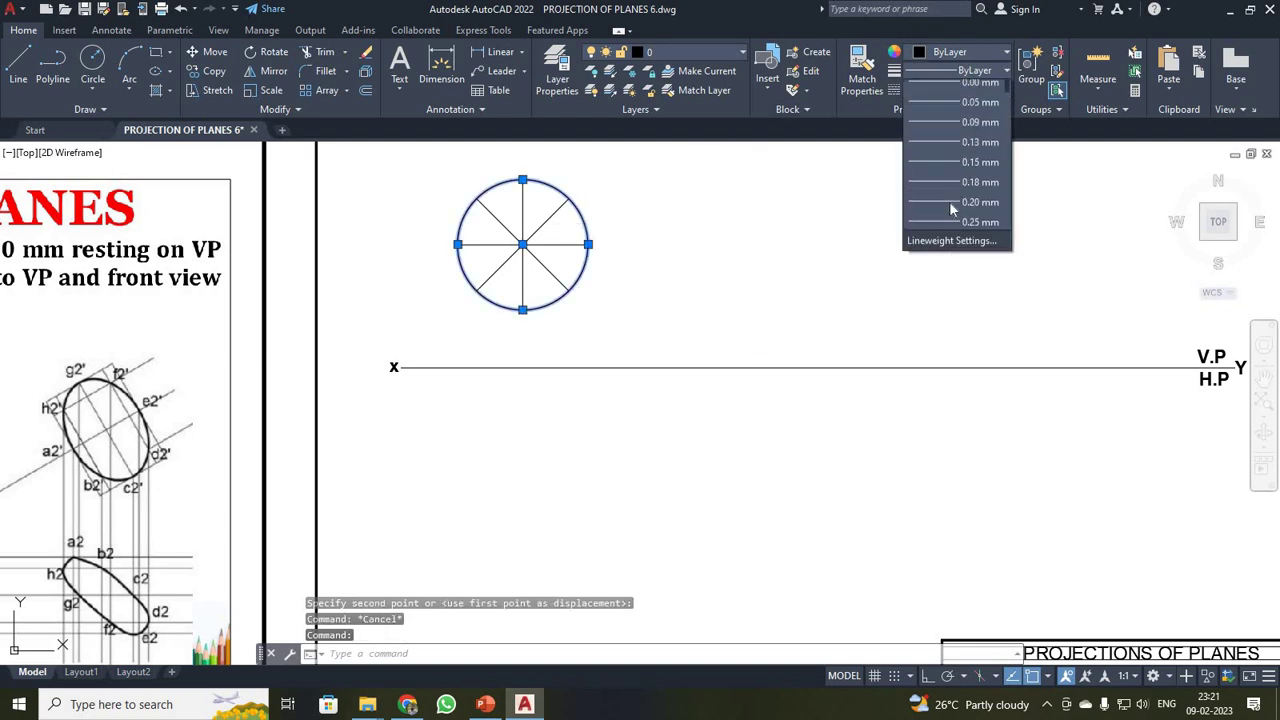
scroll(975, 175, "down", 3)
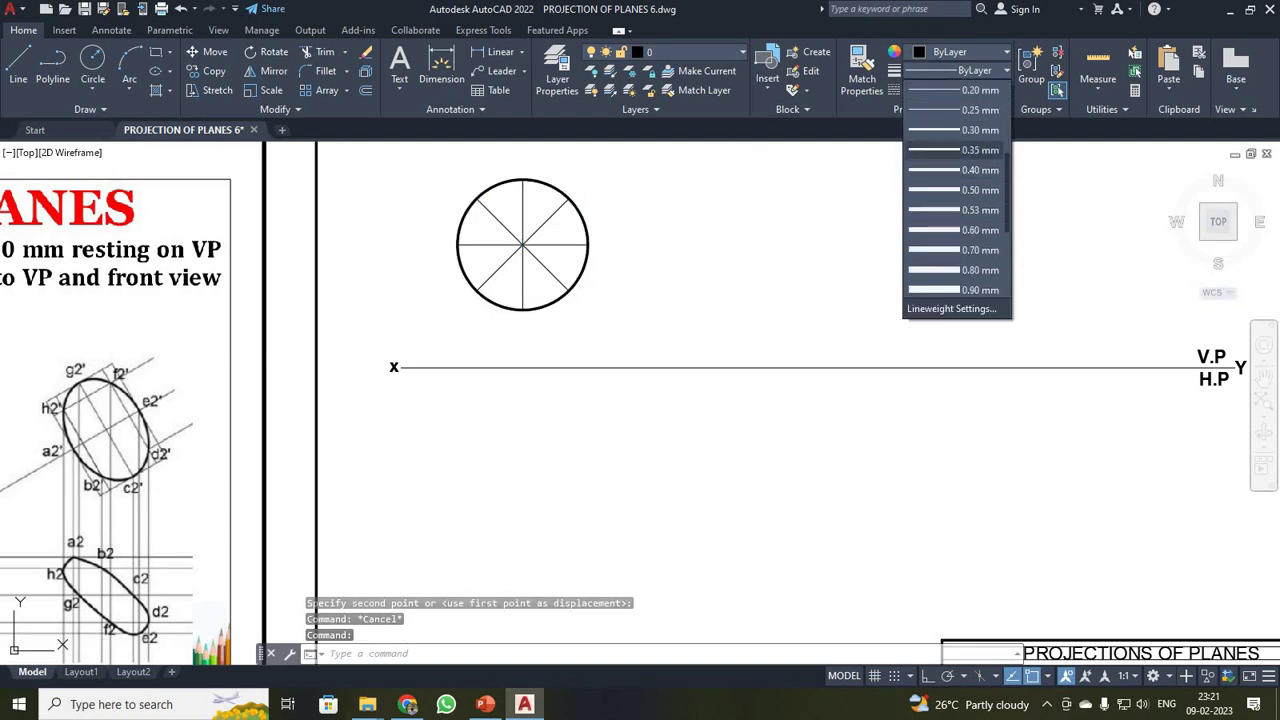
left_click(978, 150)
key("Escape")
scroll(819, 245, "up", 2)
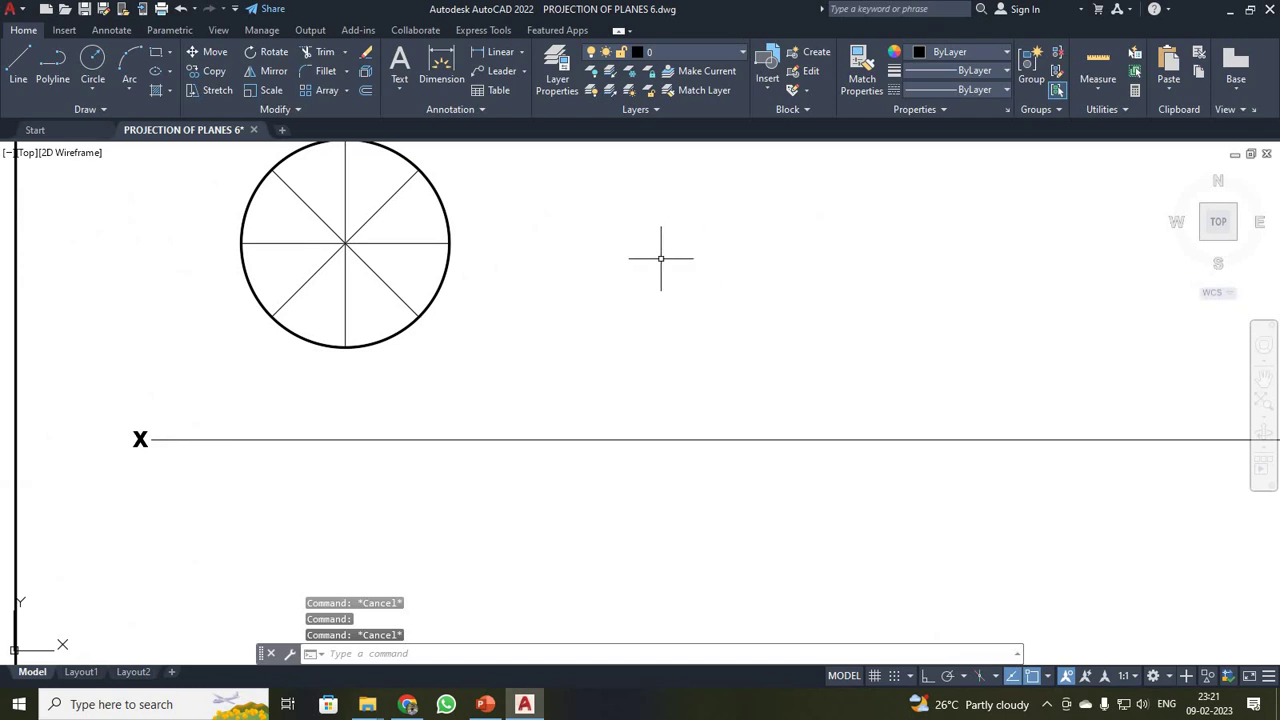
scroll(745, 353, "down", 3)
scroll(700, 337, "up", 2)
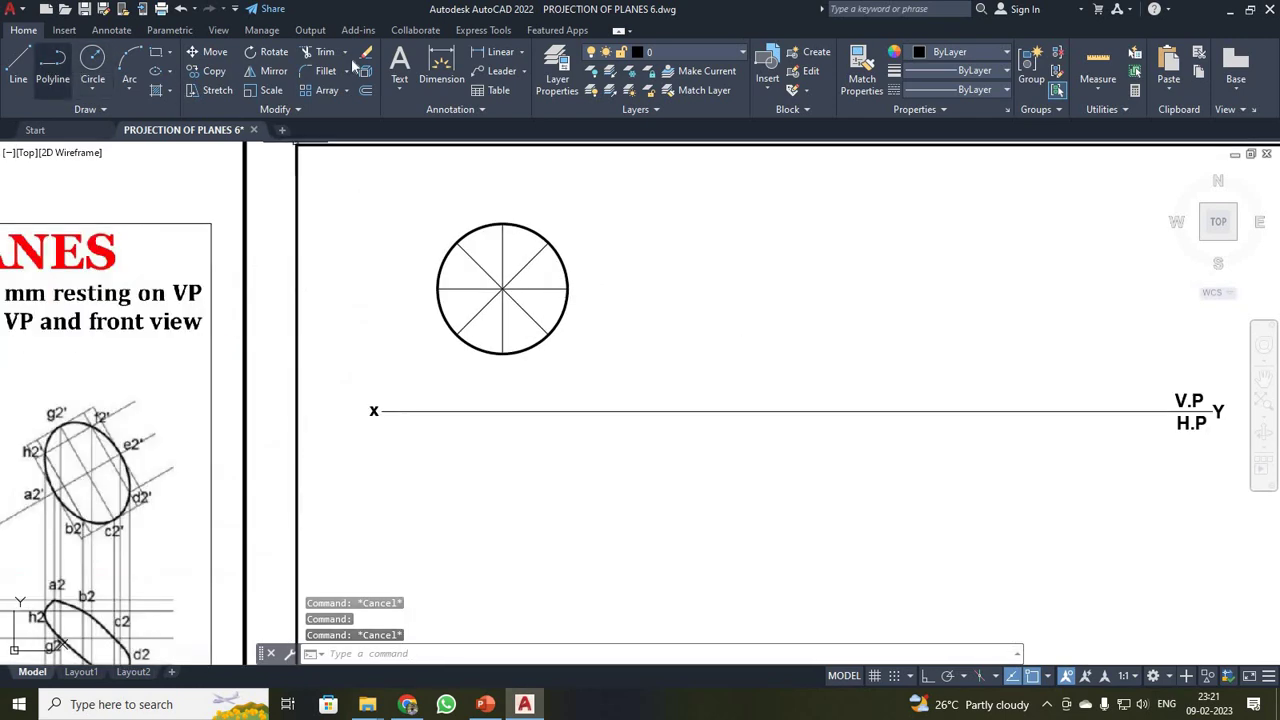
left_click(399, 65)
Write an a' multiline text label to the right of the circle
left_click(713, 272)
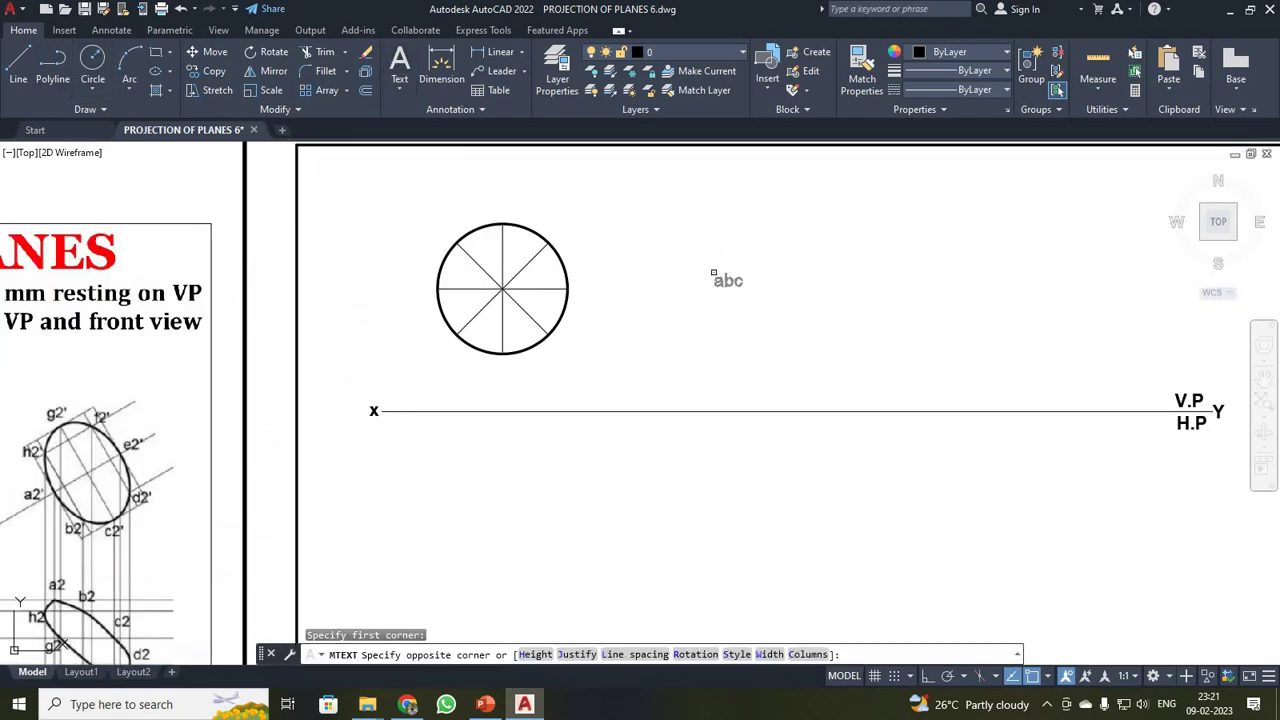
left_click(862, 338)
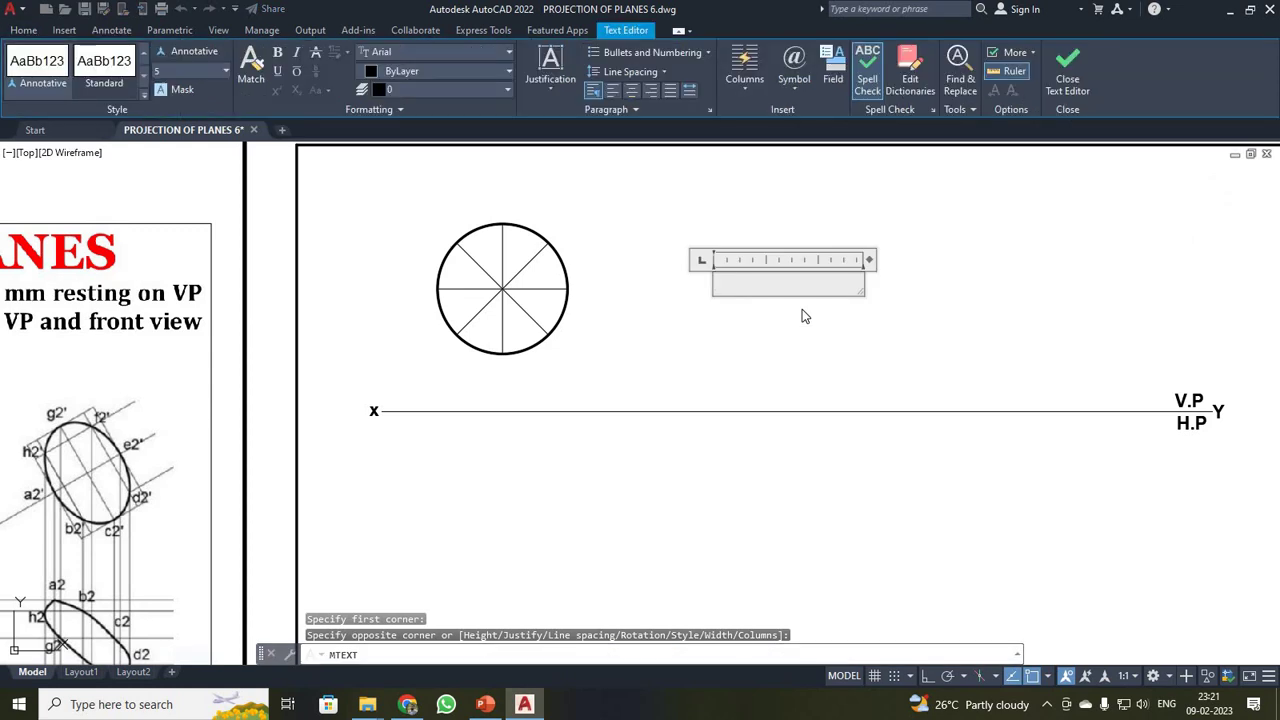
type("a'")
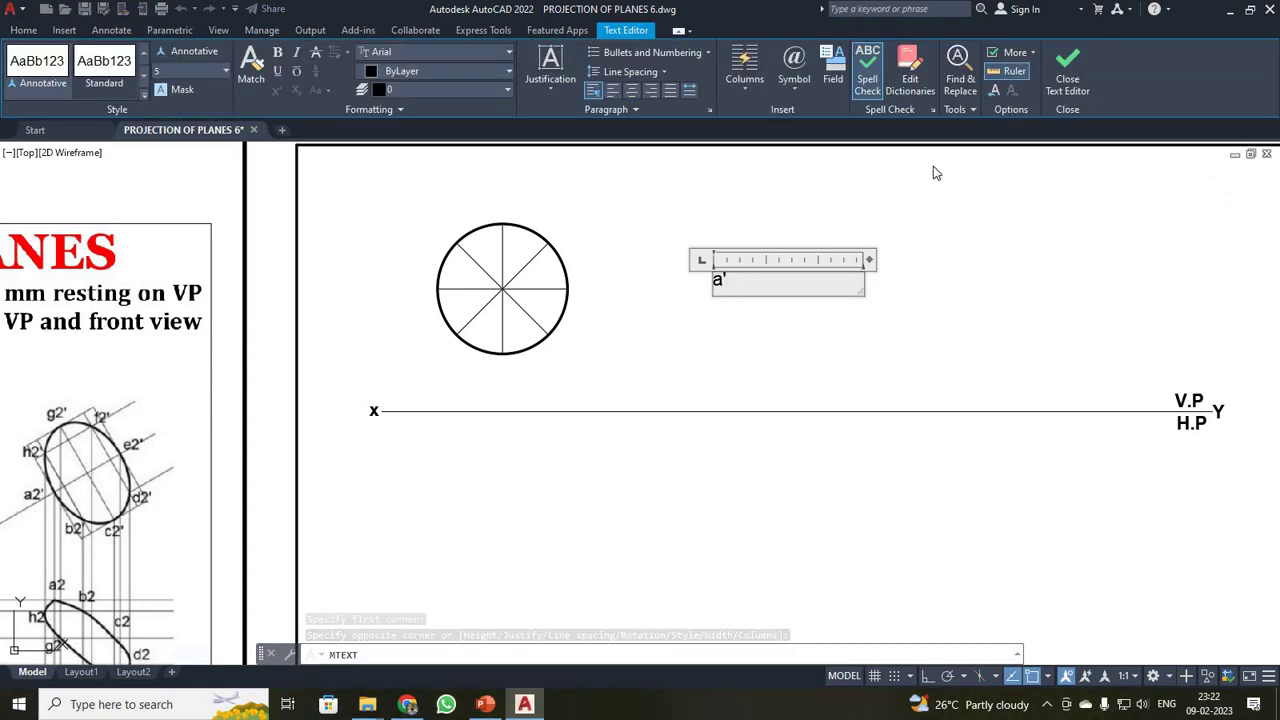
left_click(1067, 68)
scroll(669, 311, "up", 5)
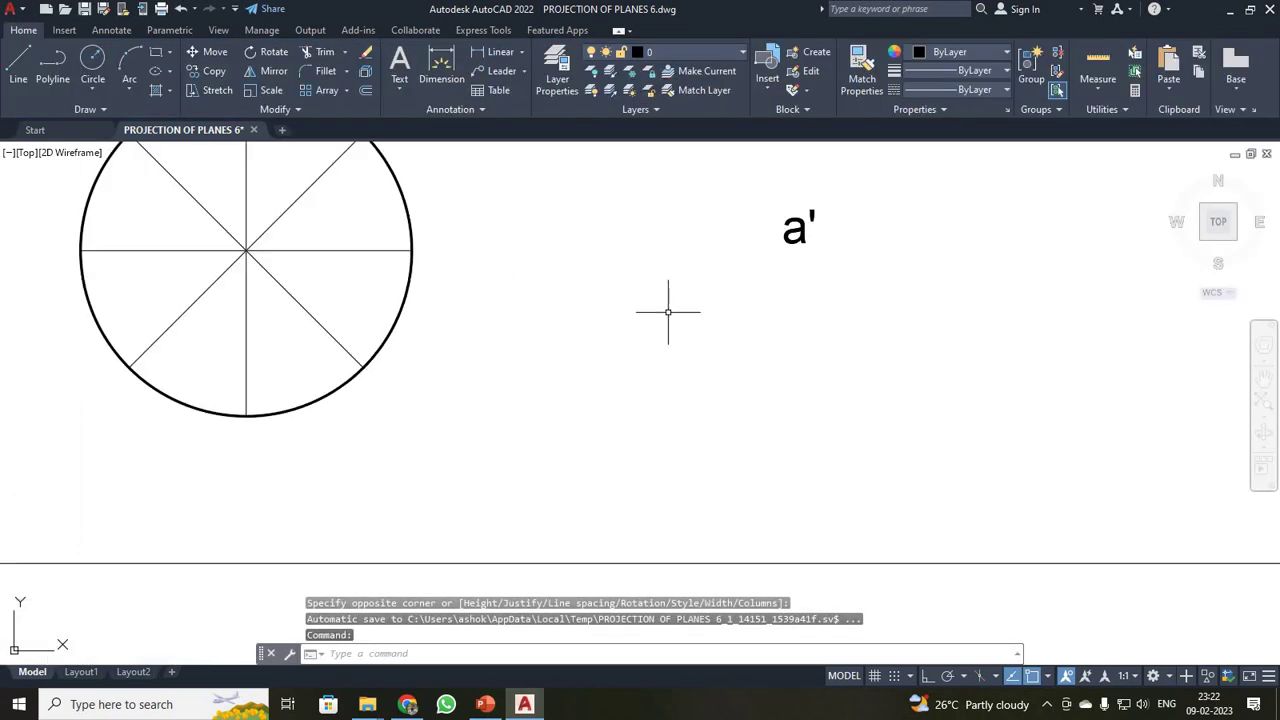
scroll(671, 314, "down", 3)
Copy the a' label to all eight division points around the circle
left_click(745, 262)
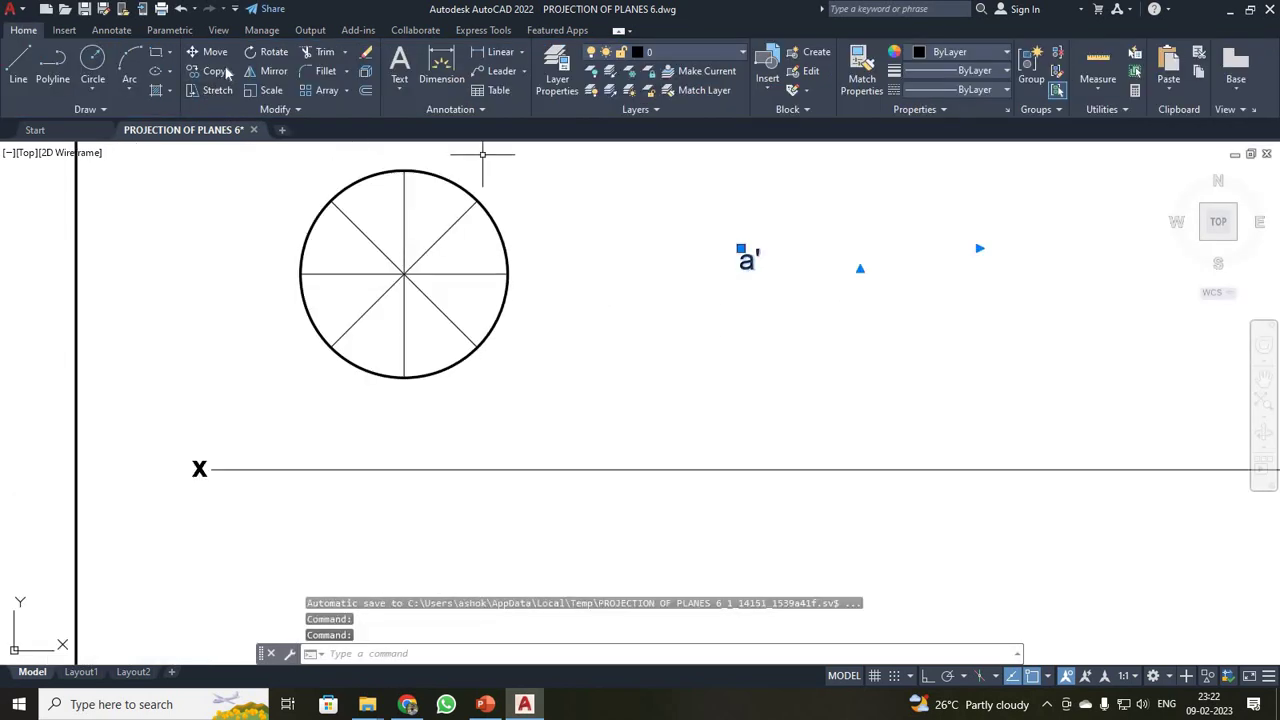
left_click(212, 72)
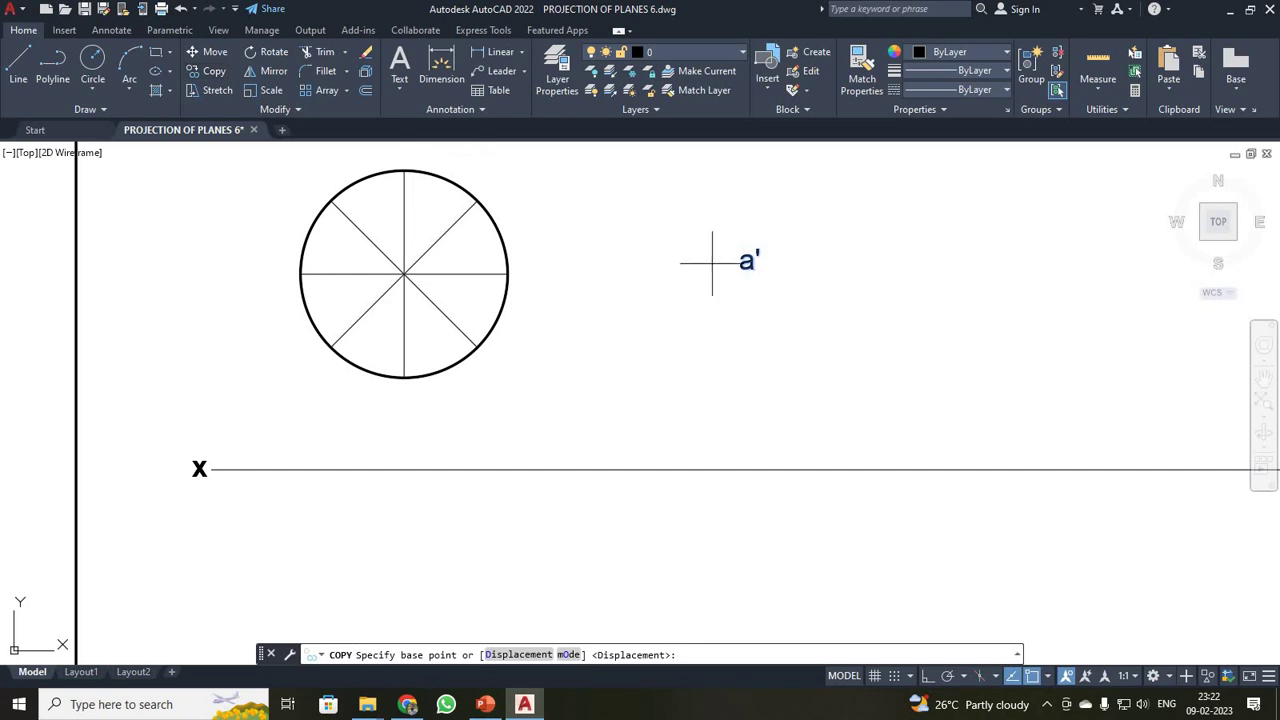
left_click(741, 268)
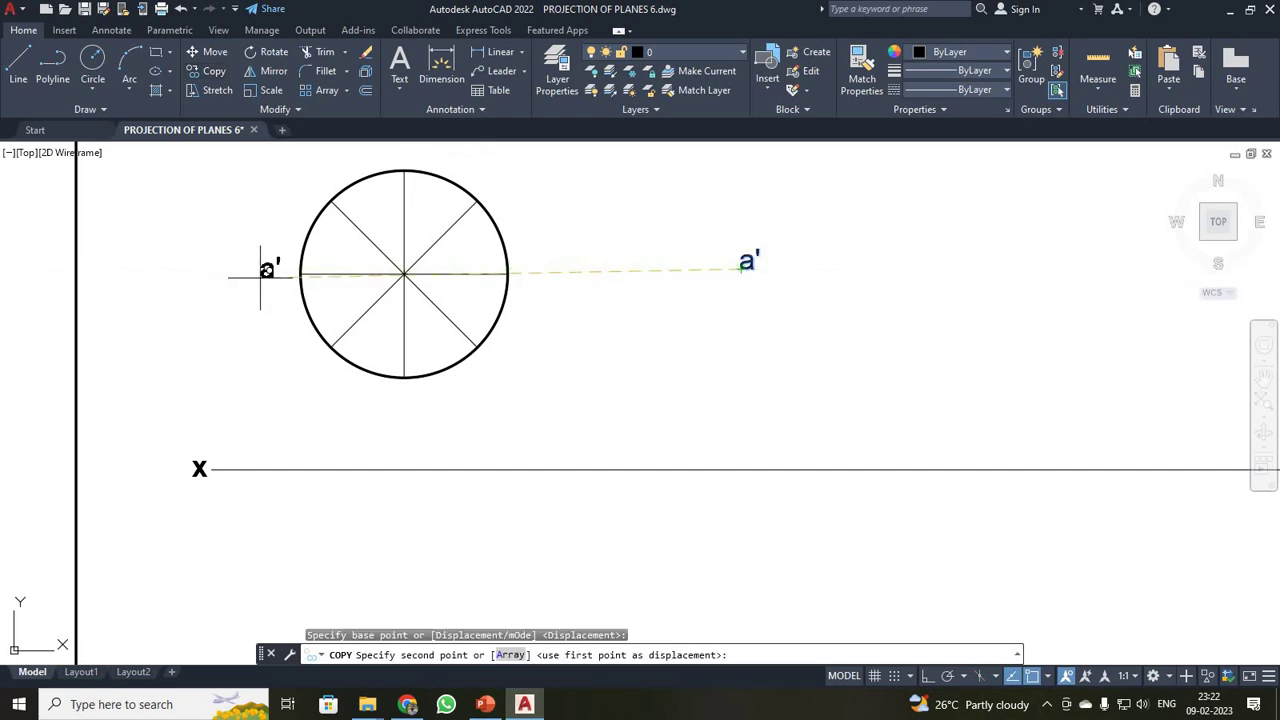
key("F8")
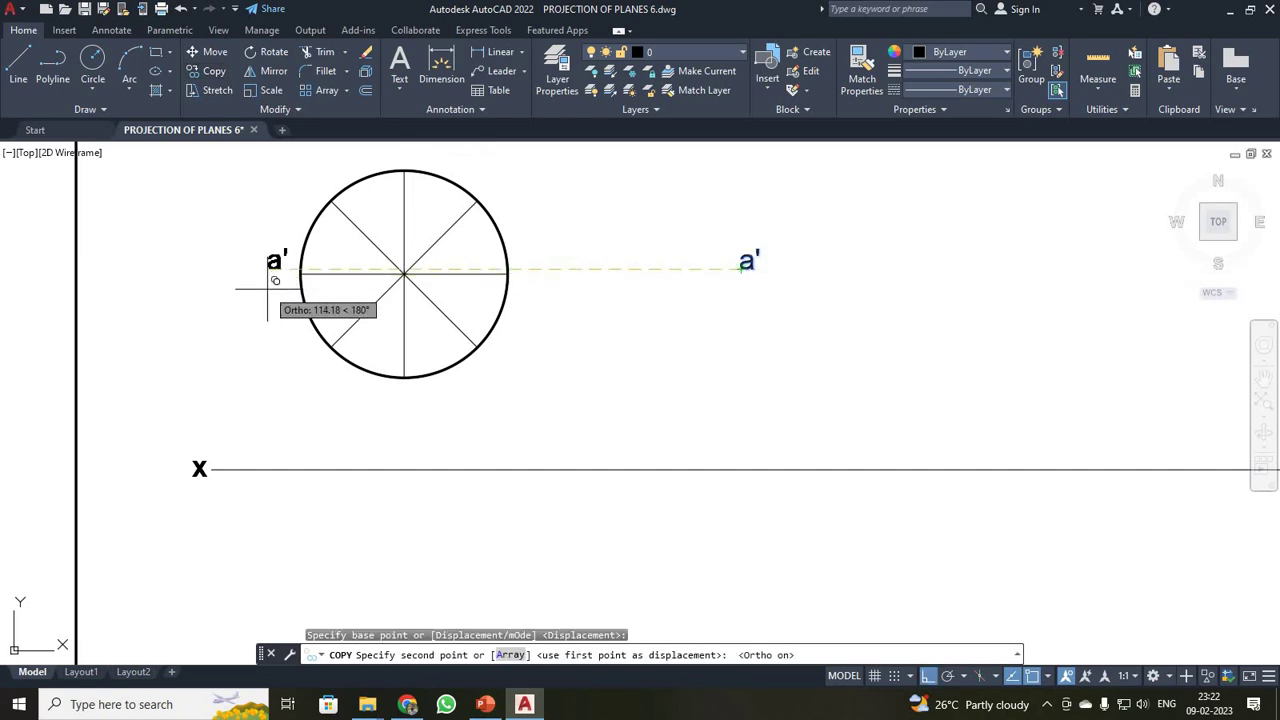
key("F8")
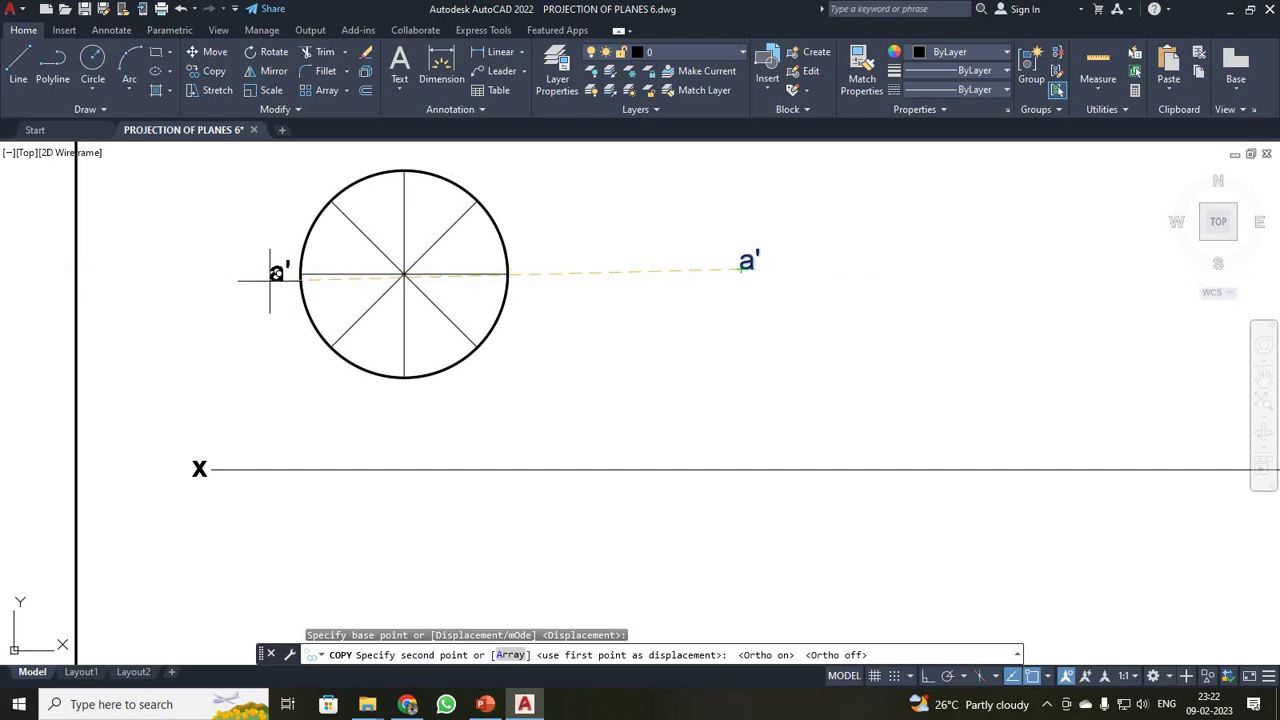
left_click(270, 274)
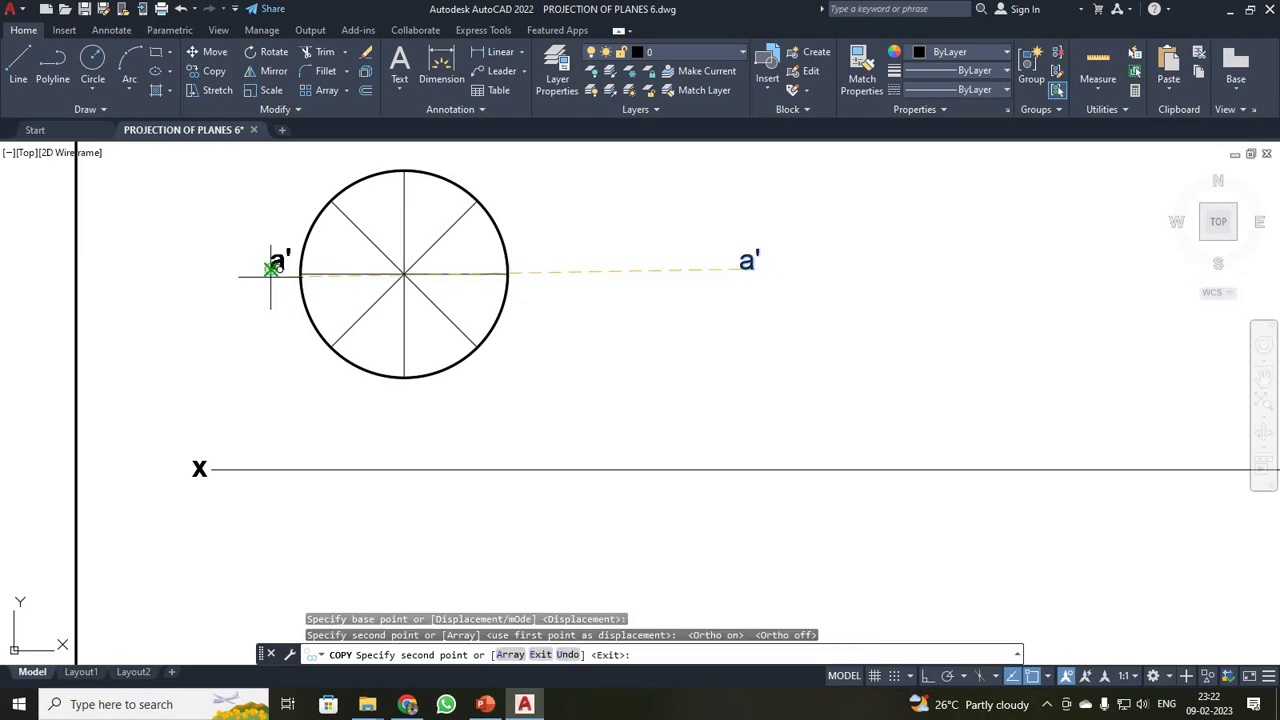
left_click(293, 363)
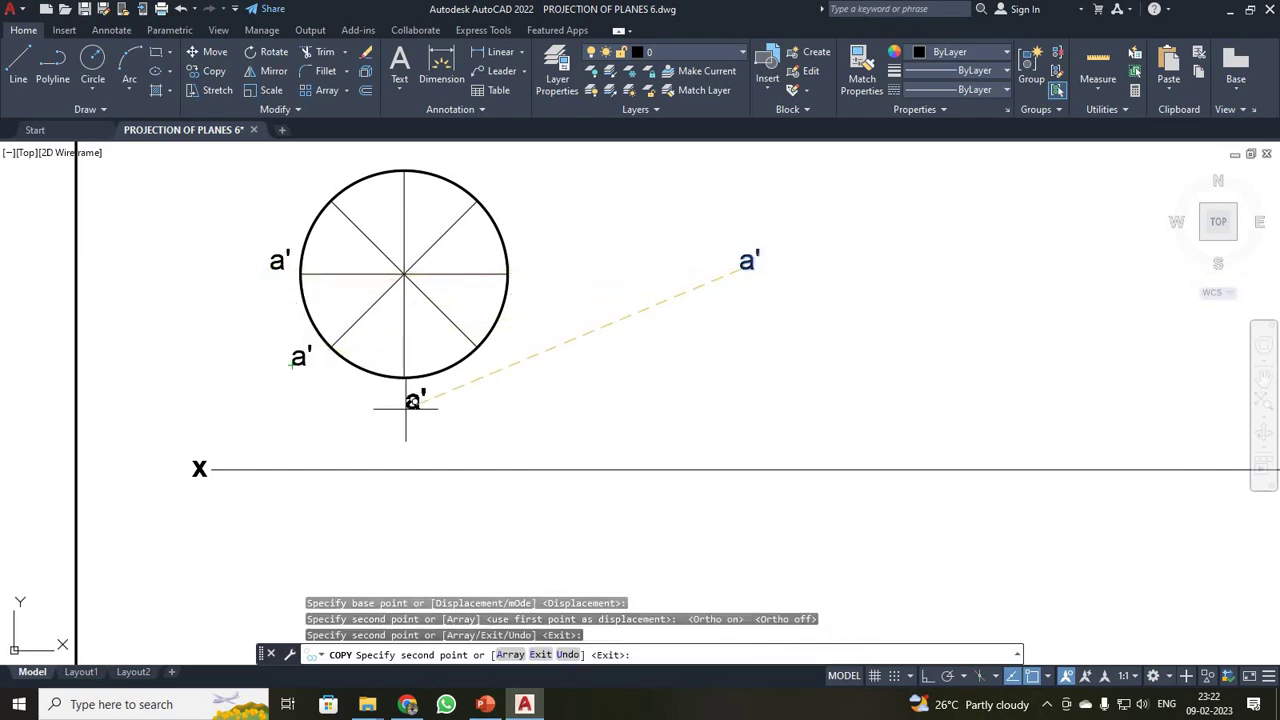
left_click(408, 408)
left_click(488, 374)
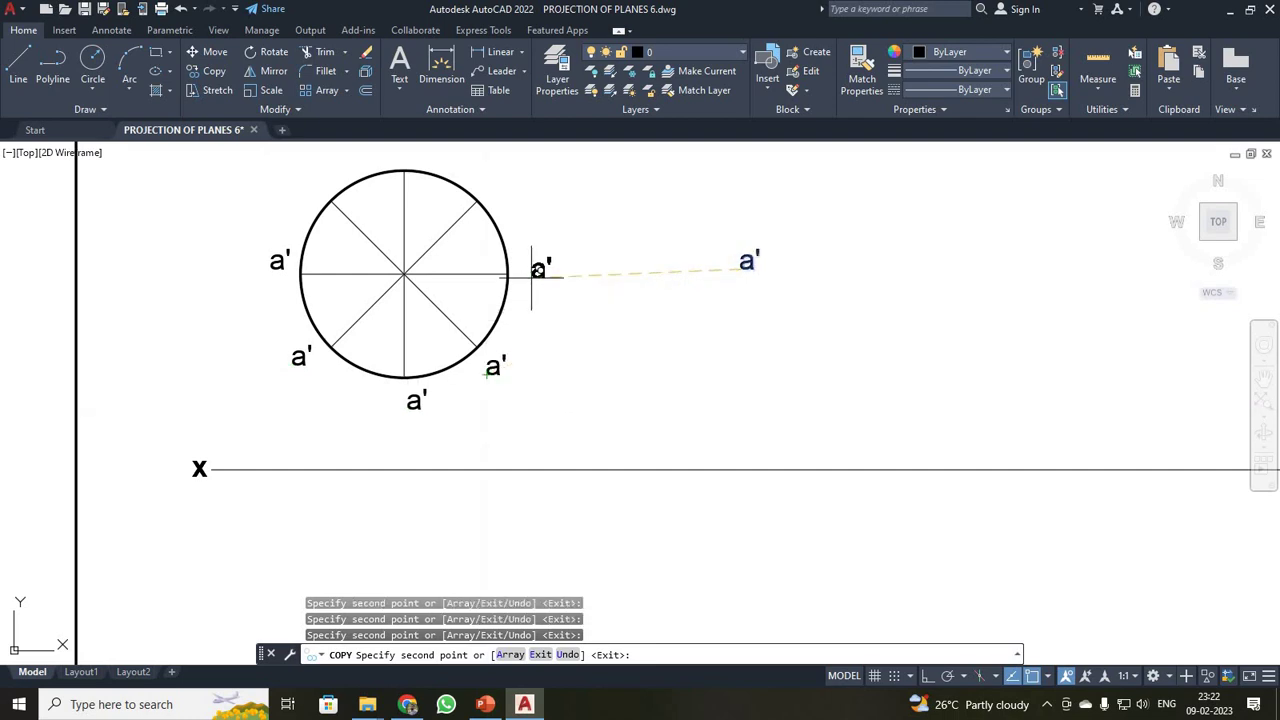
left_click(528, 276)
left_click(490, 191)
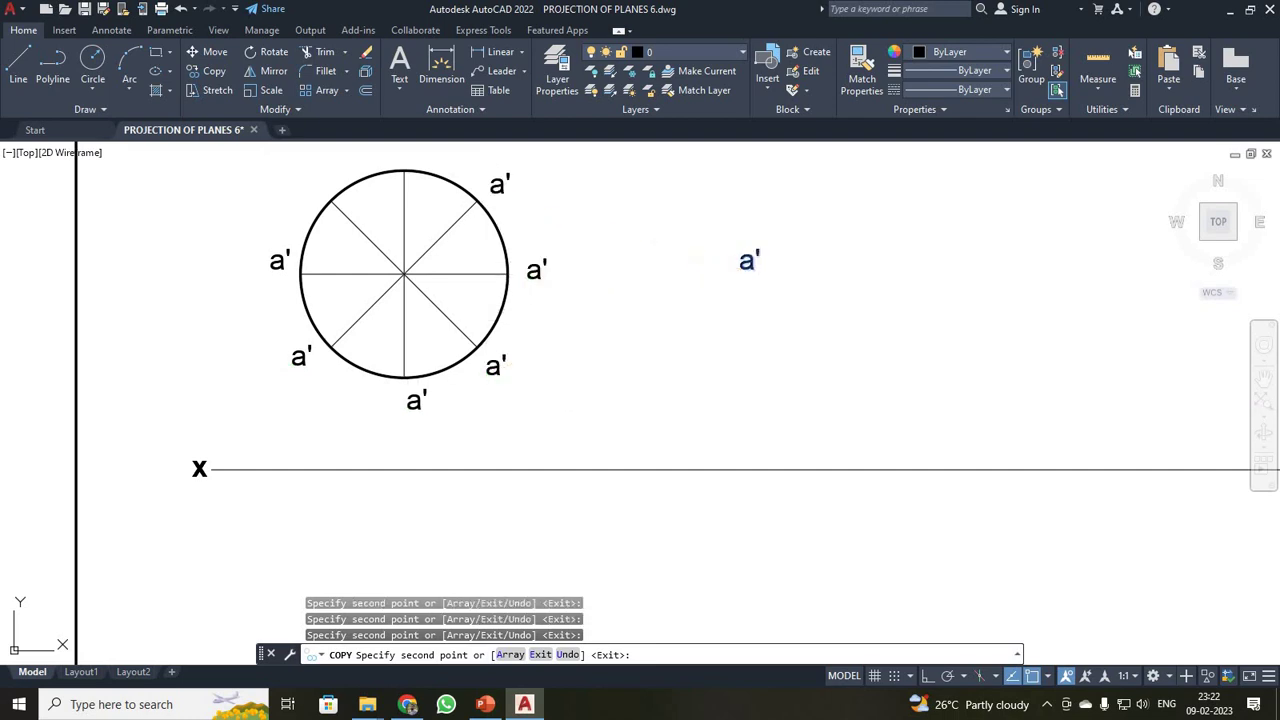
left_click(411, 158)
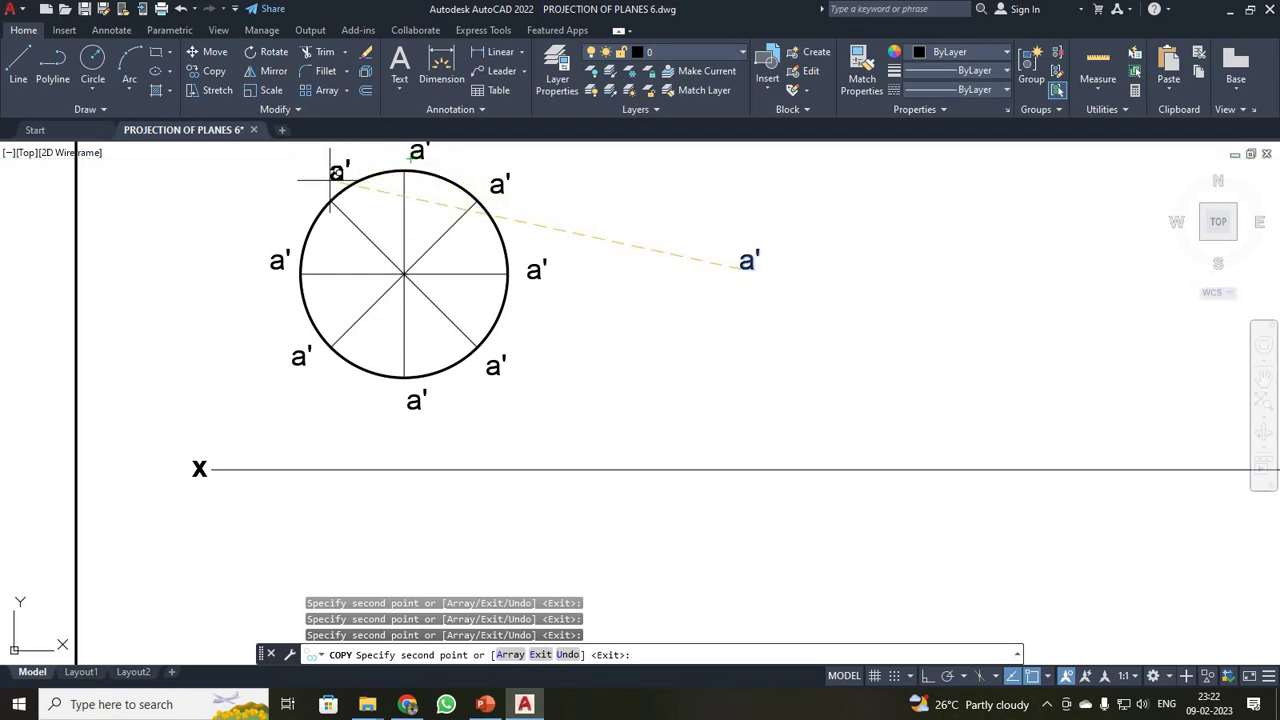
left_click(332, 176)
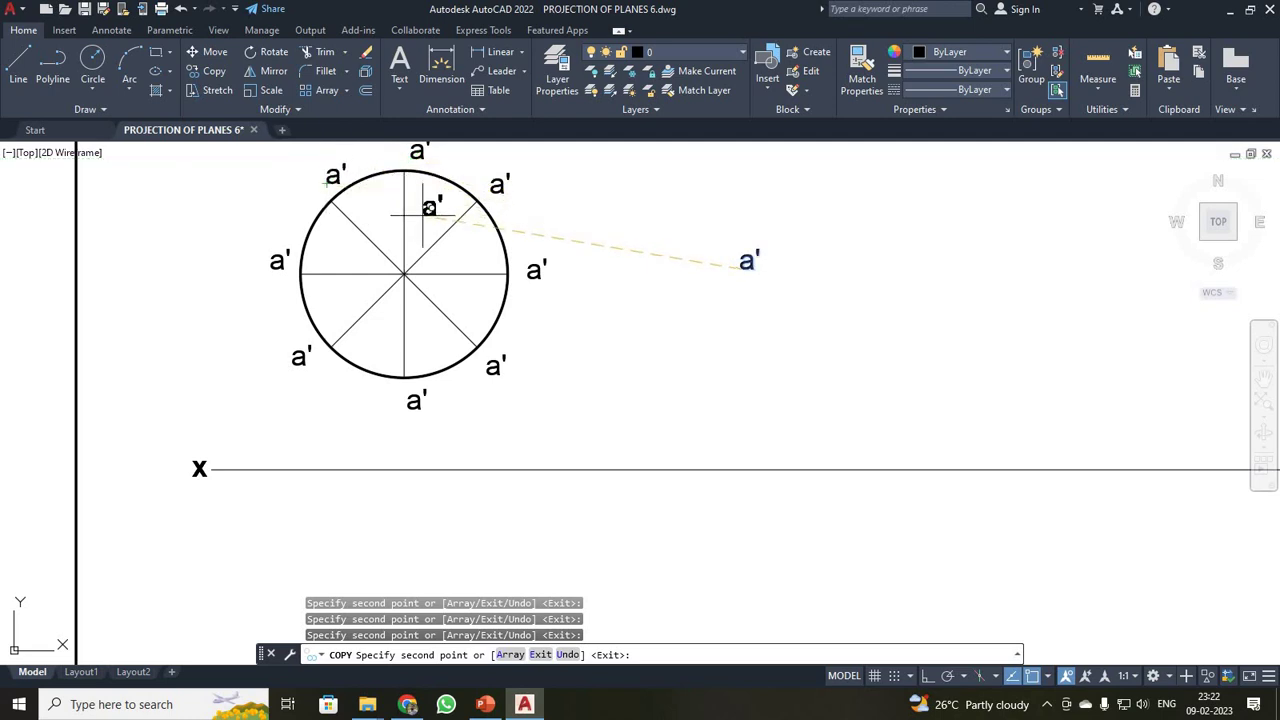
key("Escape")
scroll(422, 220, "down", 2)
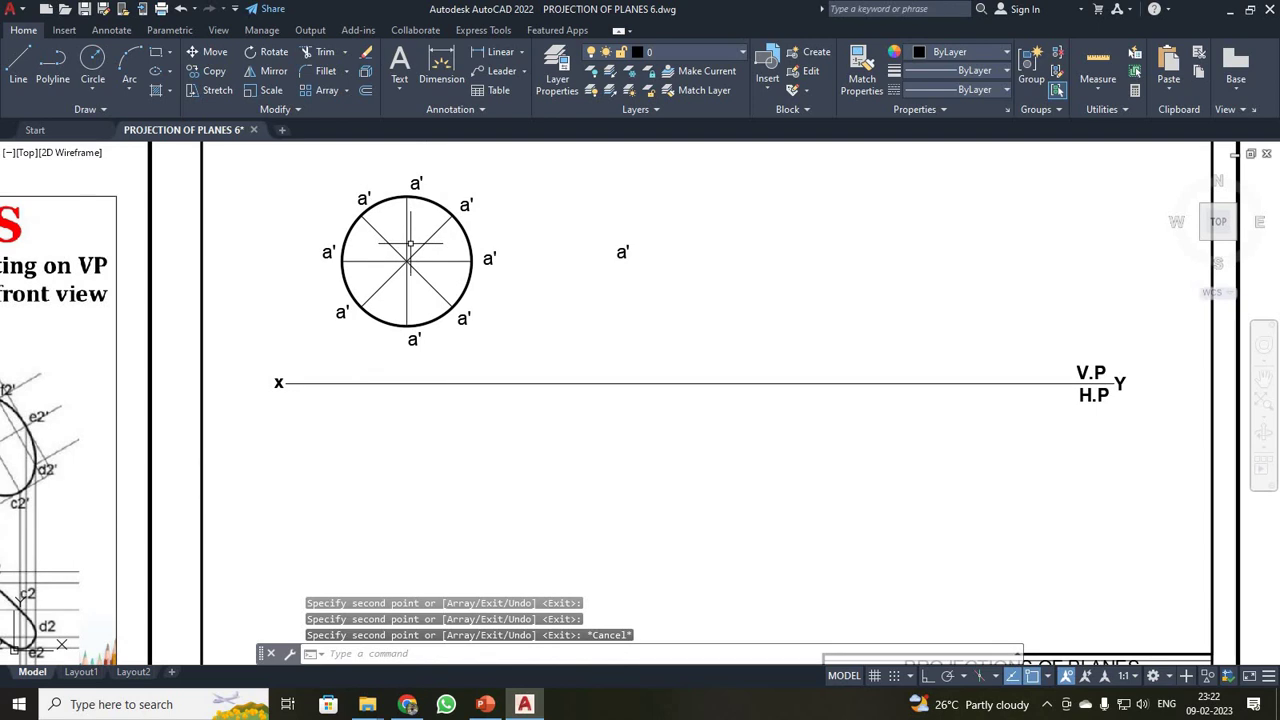
Relabel the lower-left, bottom and lower-right copies as b', c' and d'
double_click(340, 313)
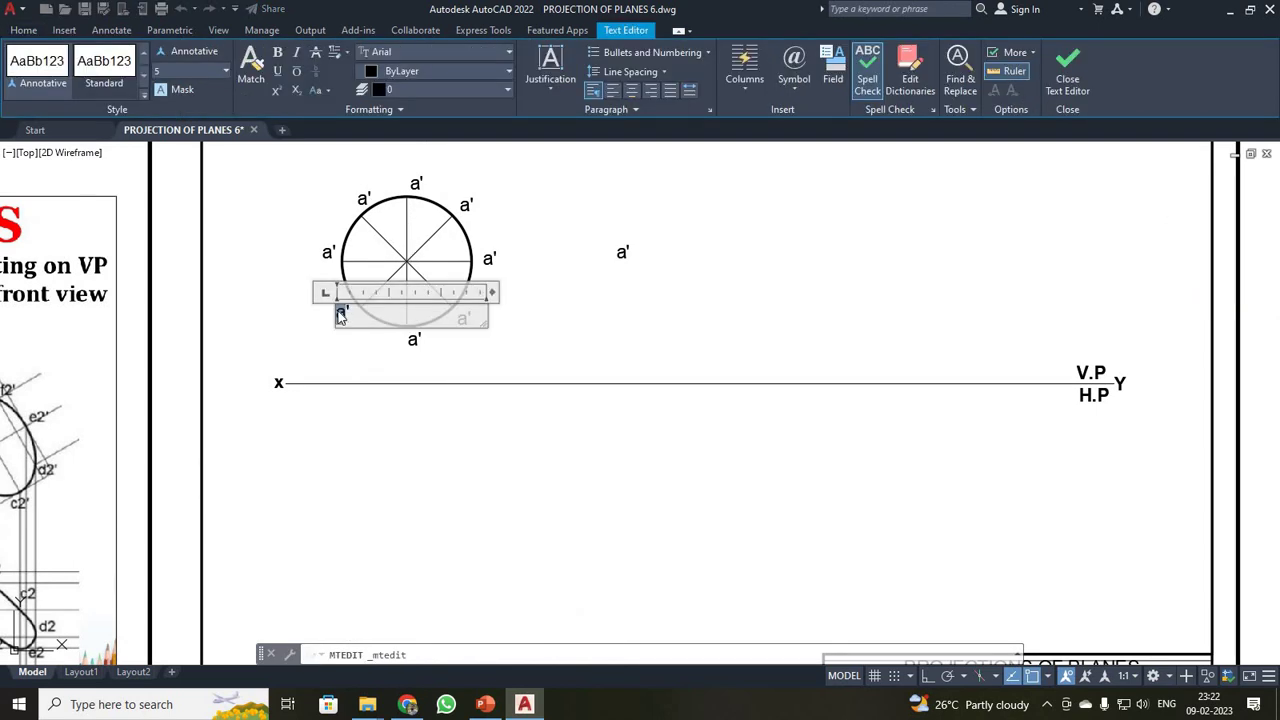
type("b")
left_click(790, 238)
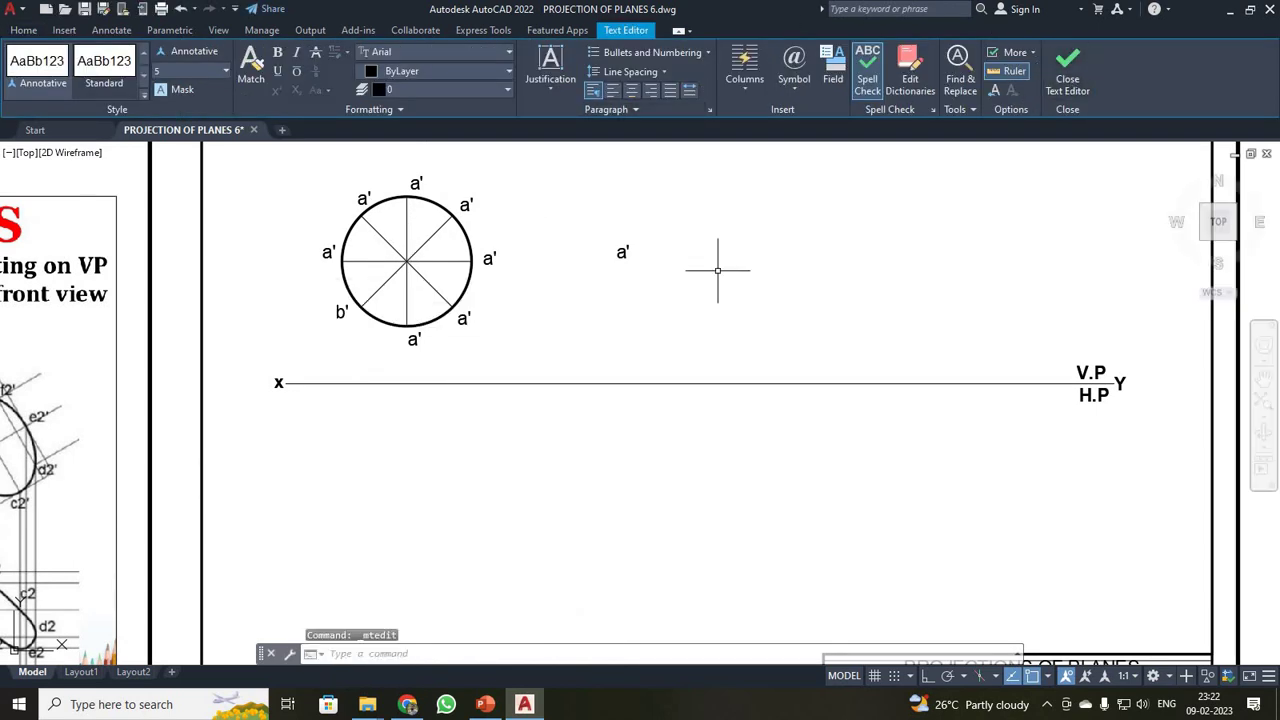
double_click(416, 340)
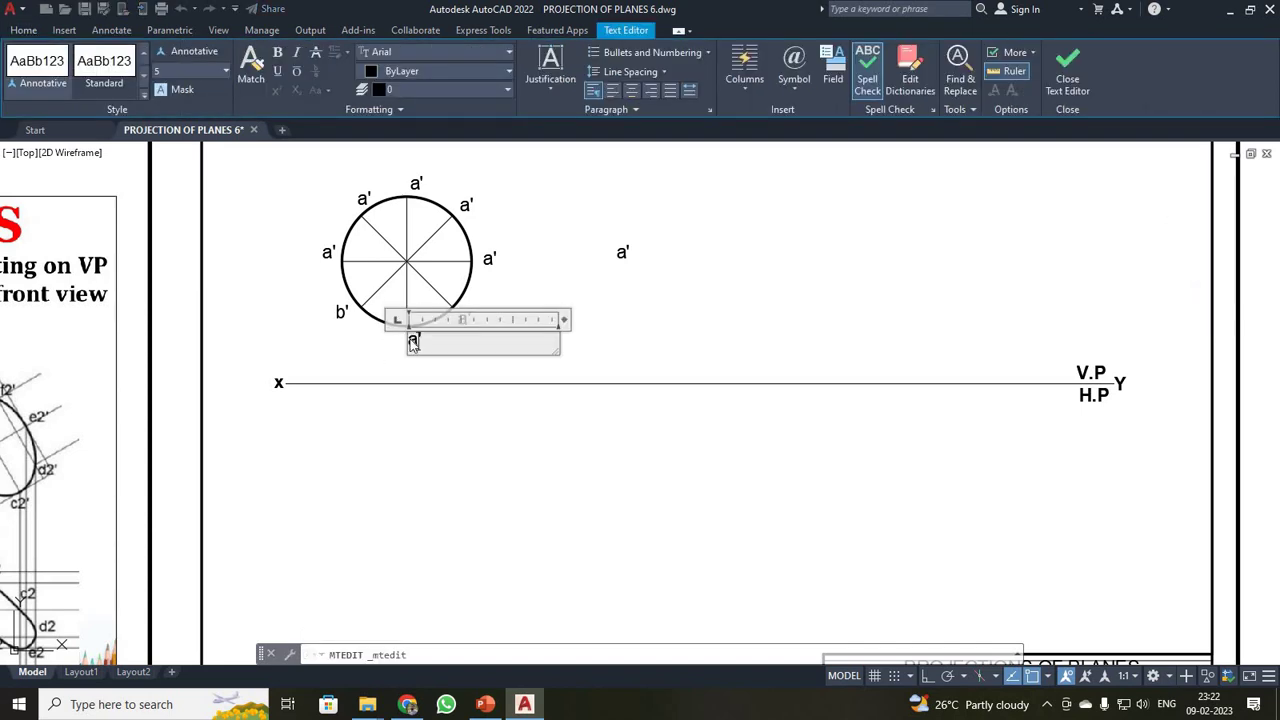
left_click(1068, 70)
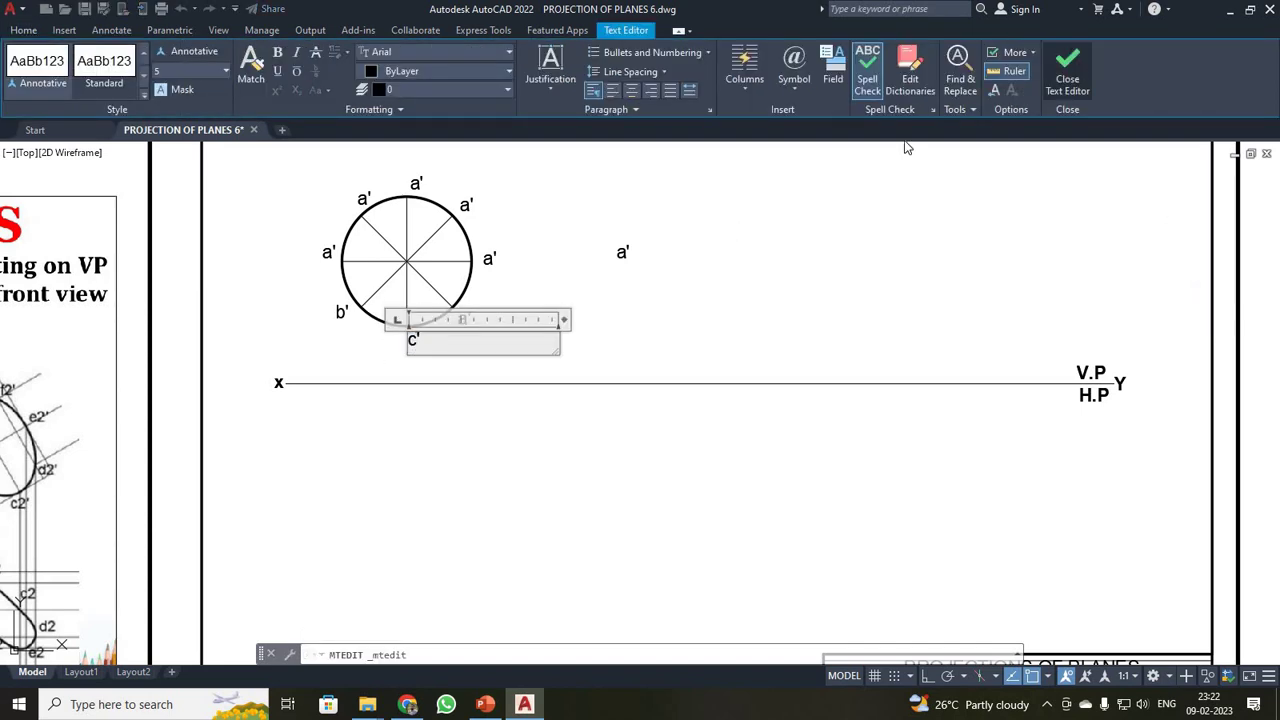
left_click(460, 318)
double_click(461, 318)
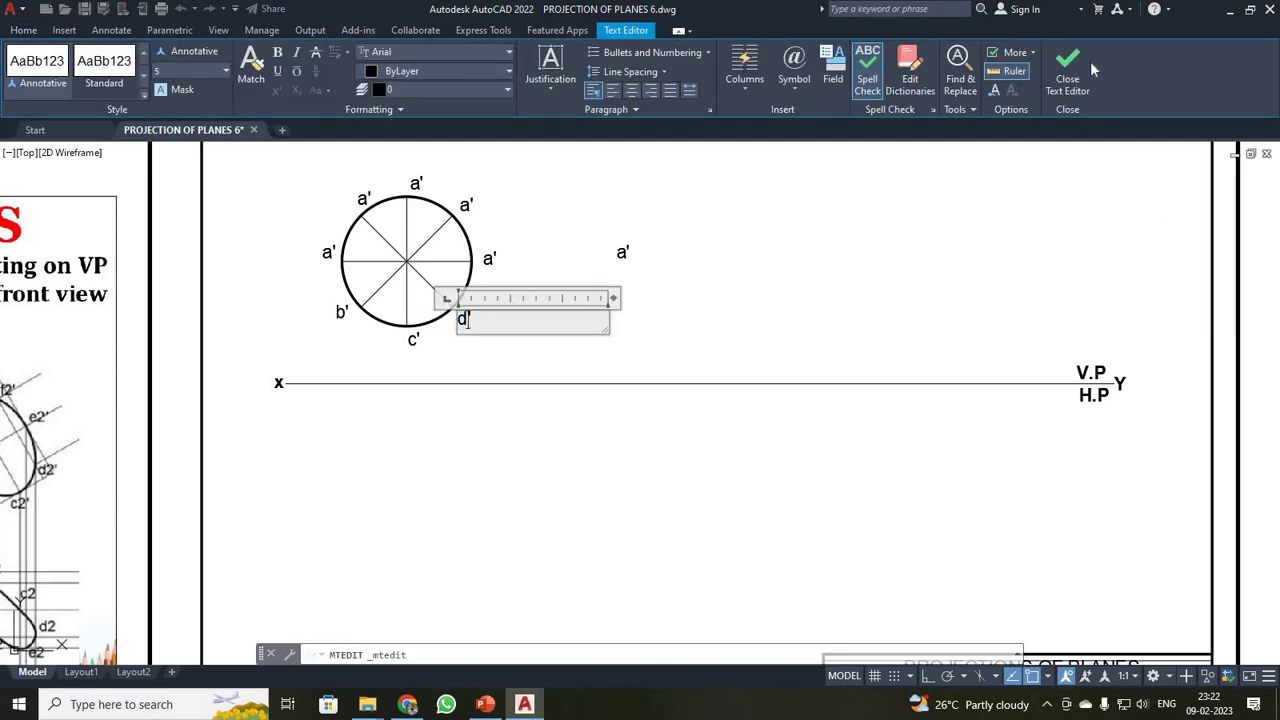
left_click(651, 237)
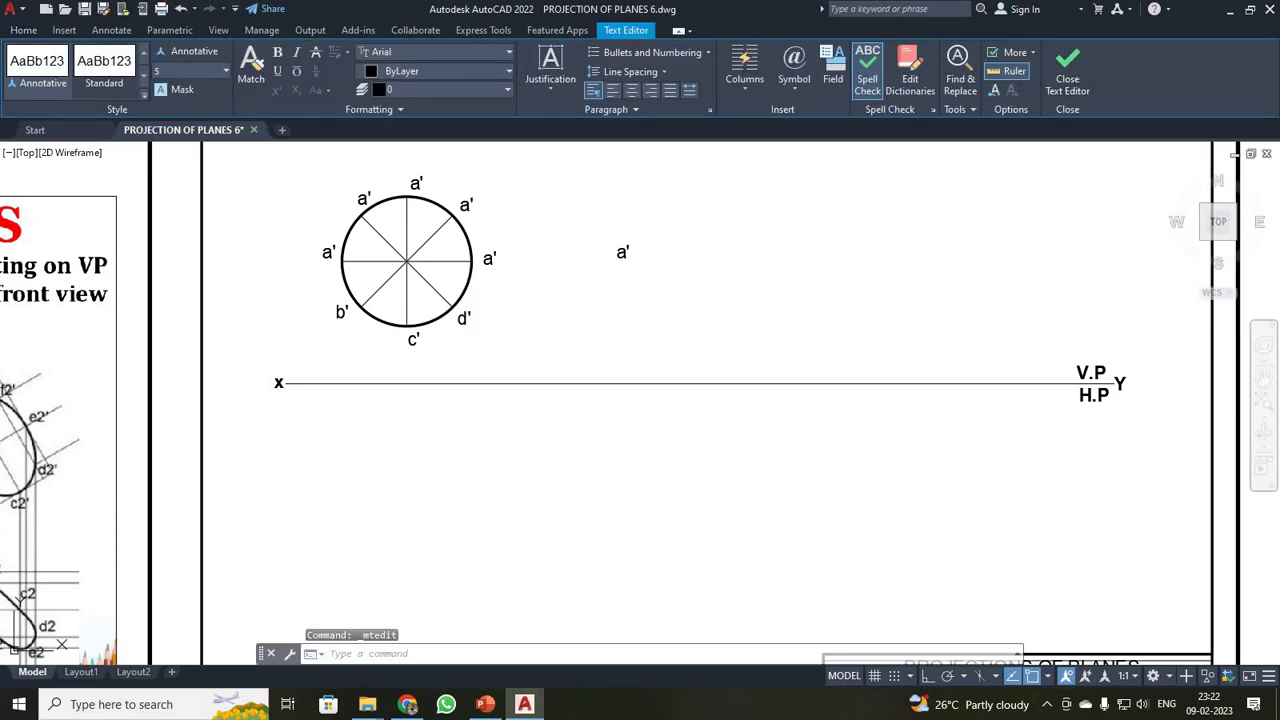
Relabel the right, upper-right, top and upper-left copies as e', f', g' and h'
double_click(488, 260)
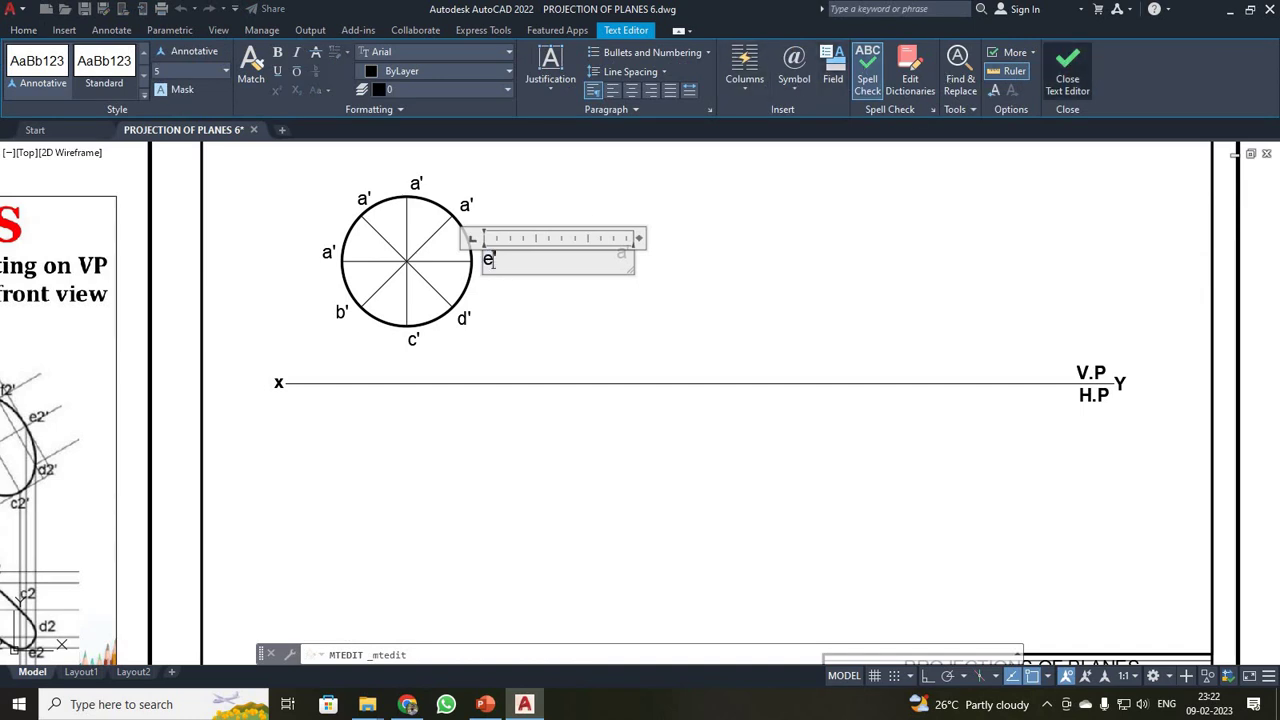
left_click(490, 195)
double_click(463, 204)
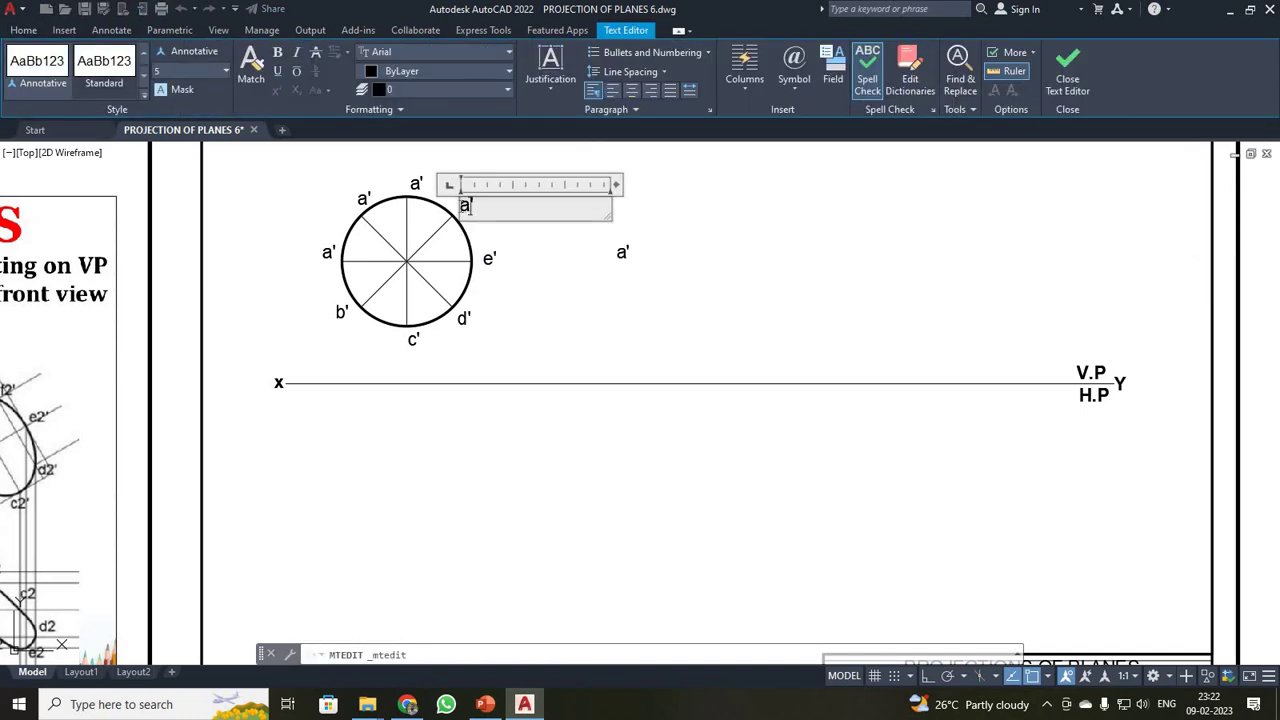
type("f'")
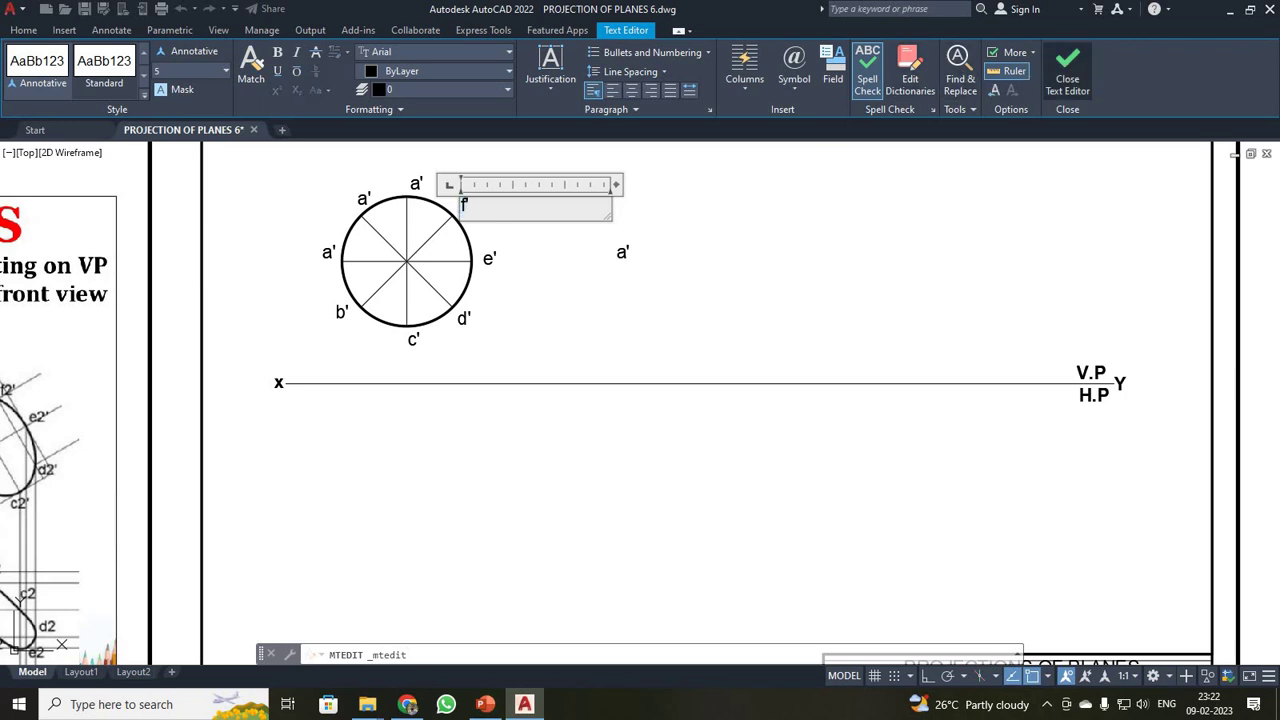
left_click(1067, 70)
double_click(415, 184)
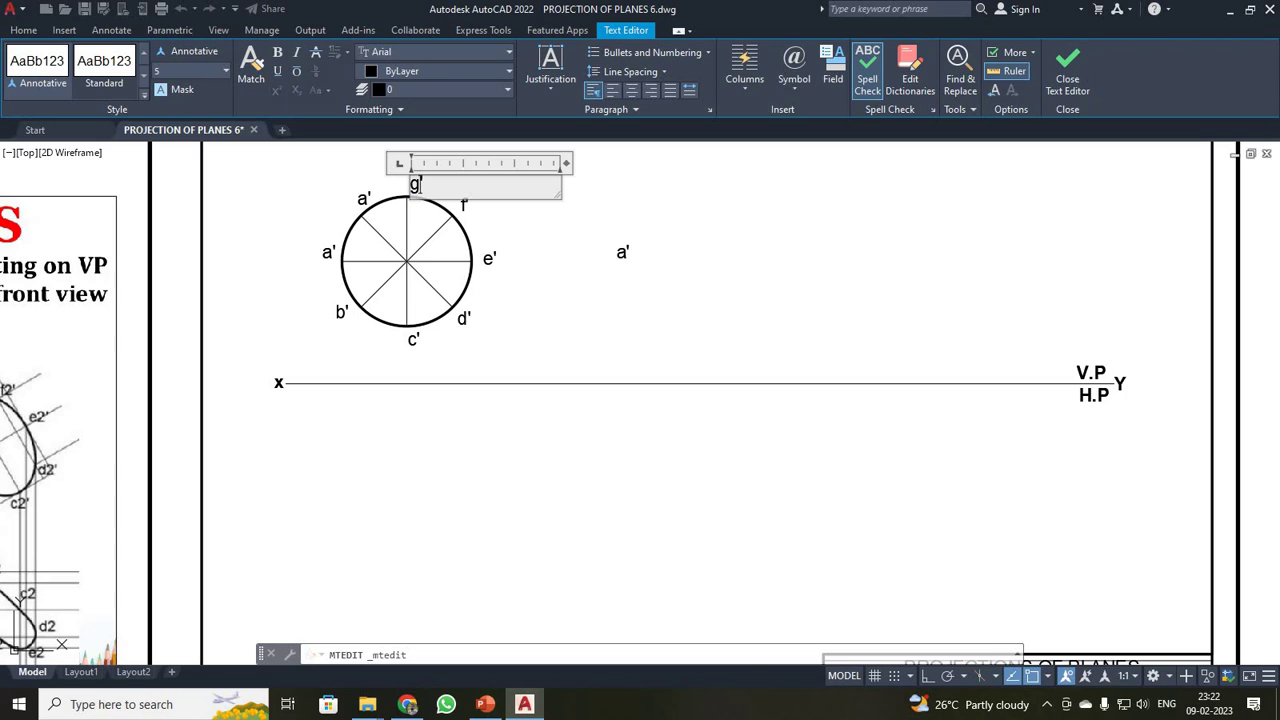
left_click(385, 193)
double_click(364, 198)
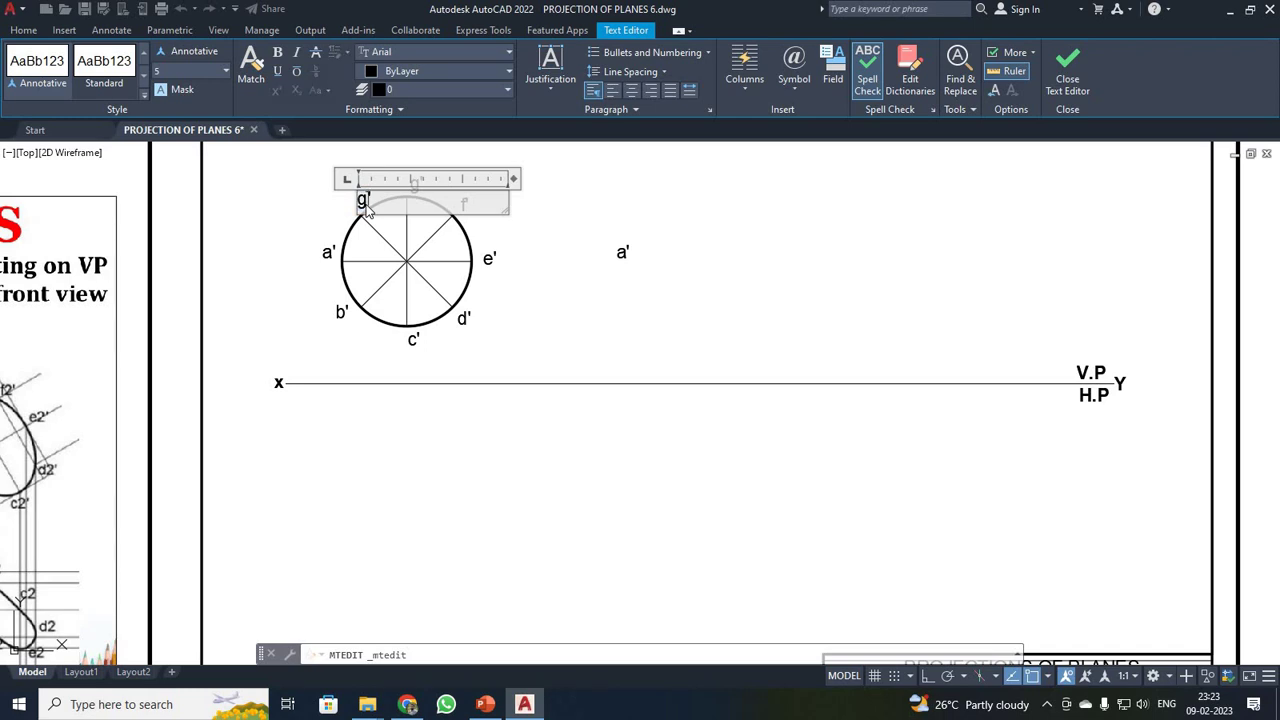
left_click(1067, 78)
scroll(862, 235, "up", 2)
scroll(841, 244, "down", 2)
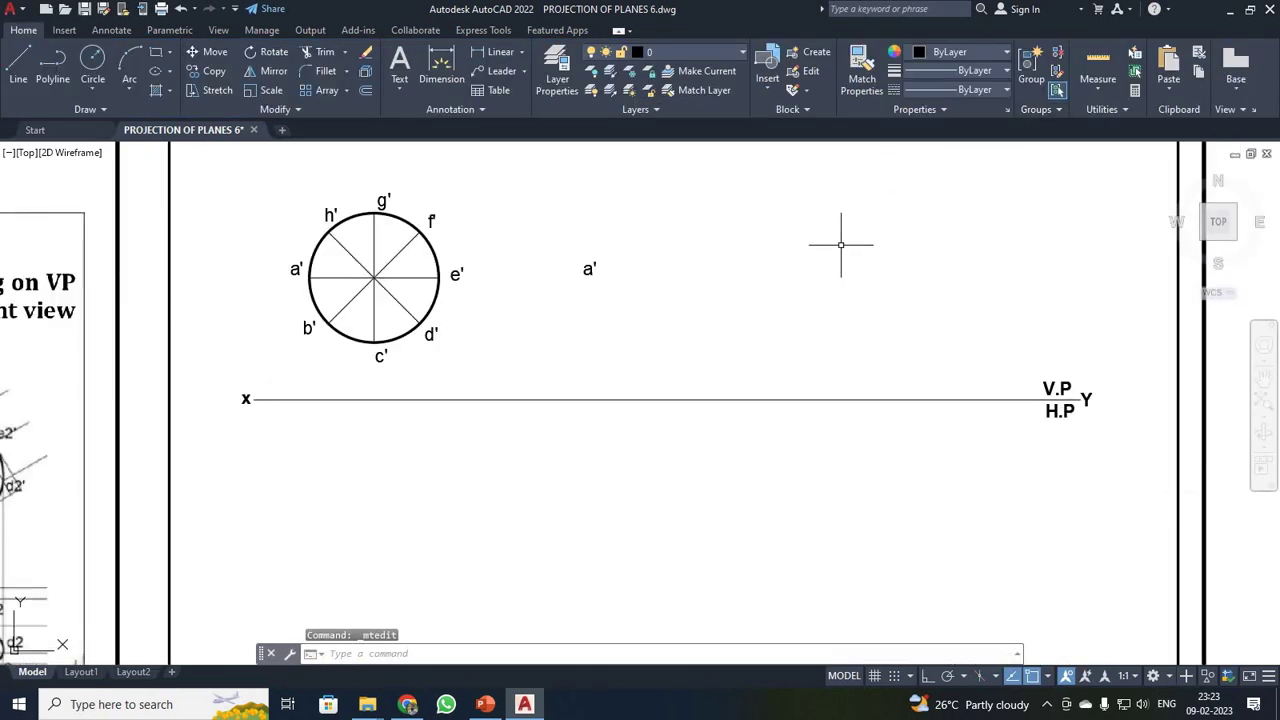
Draw vertical projectors from points a' and h' down to the XY line
left_click(18, 64)
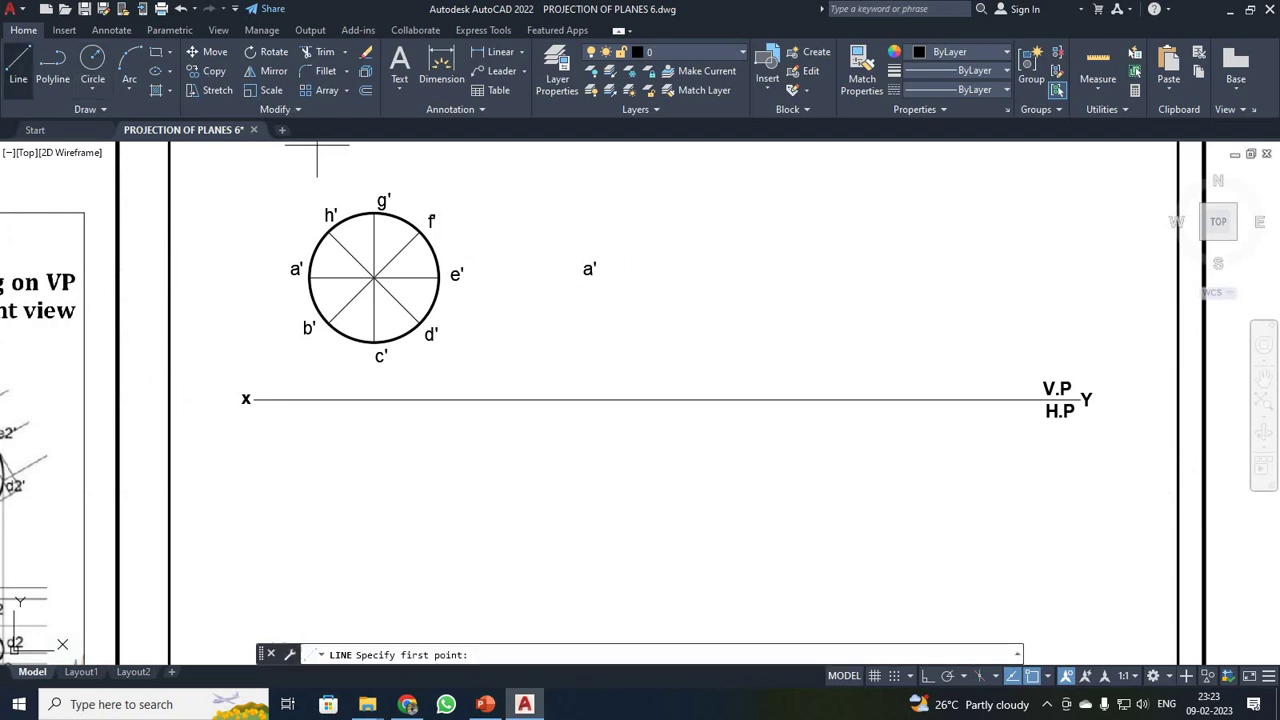
left_click(310, 277)
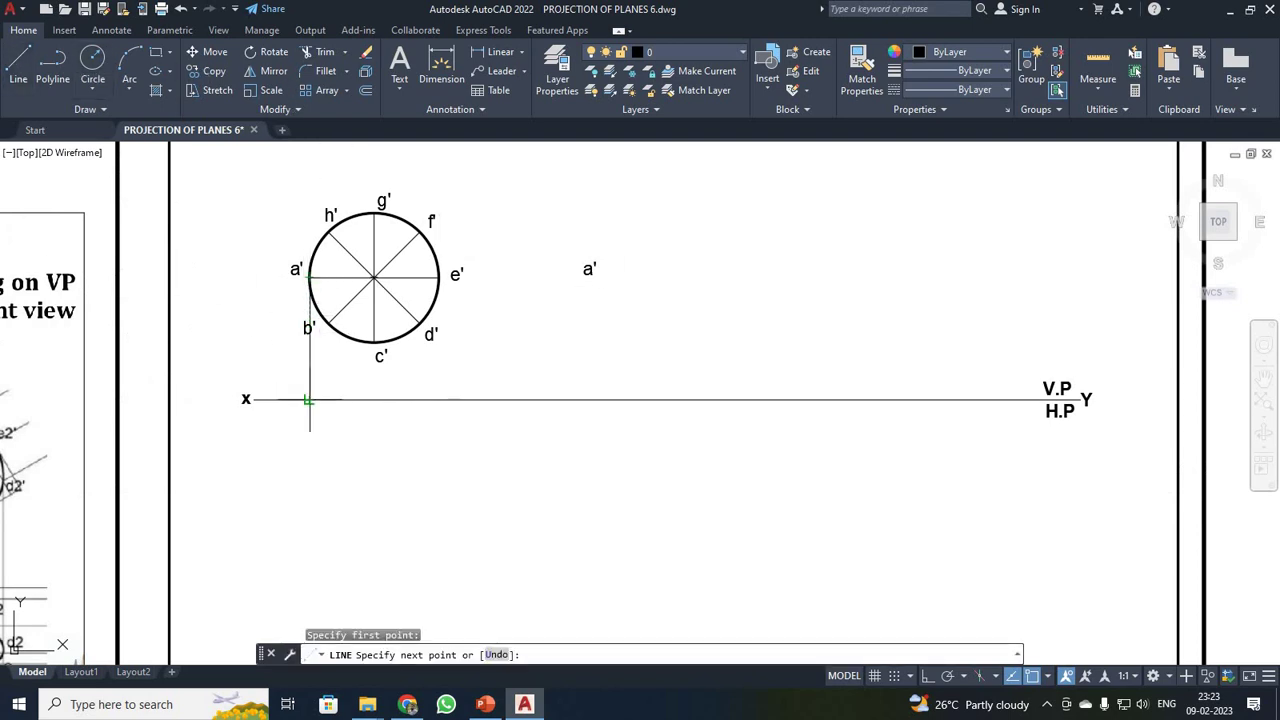
key("F8")
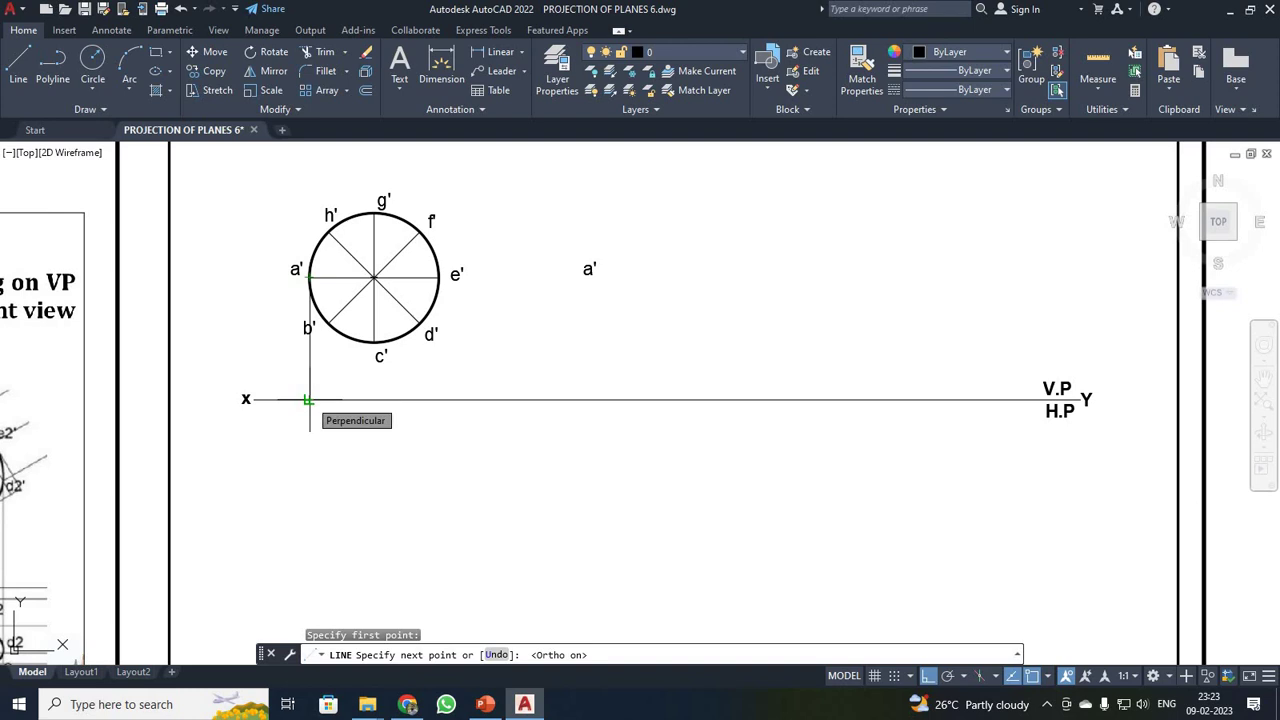
left_click(309, 399)
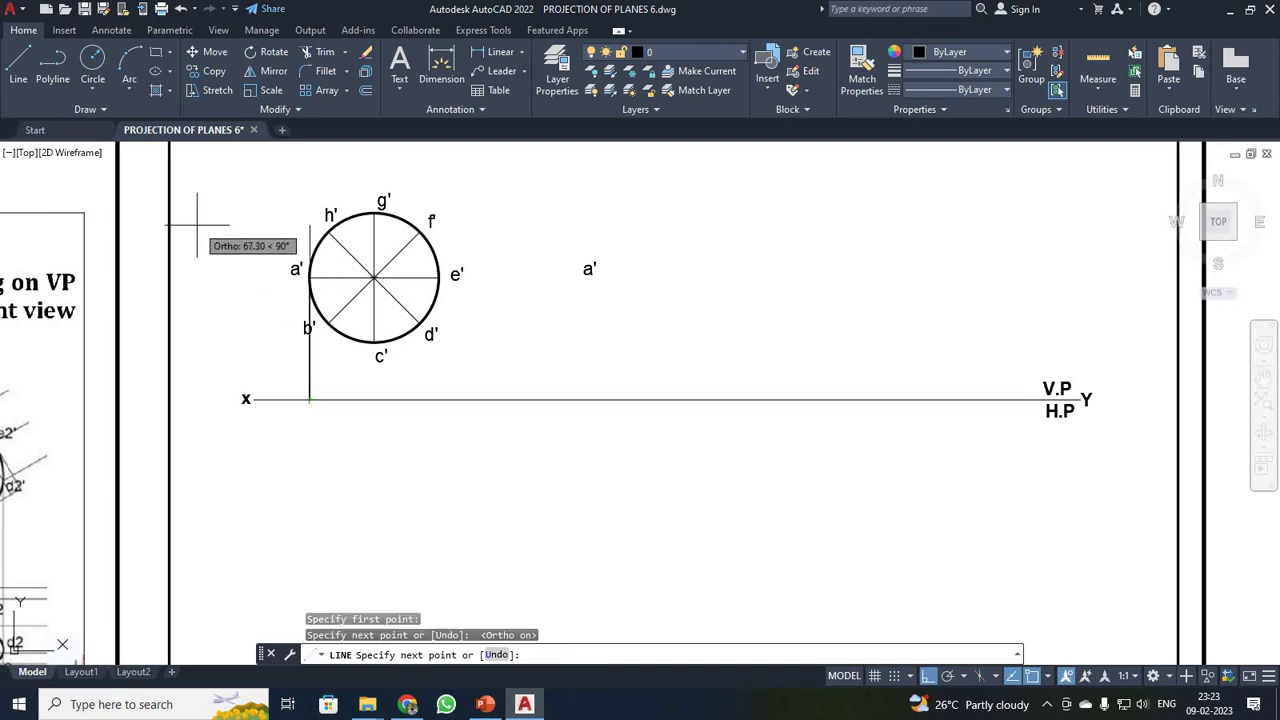
key("Escape")
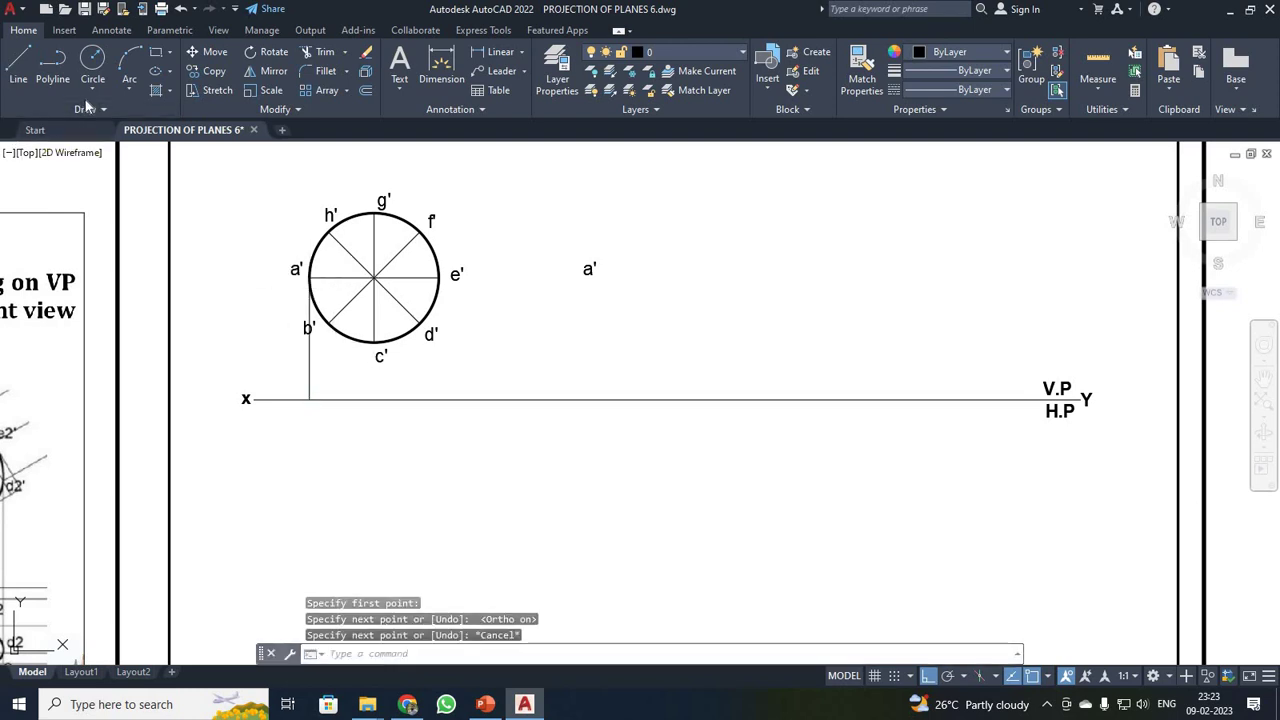
left_click(18, 65)
left_click(328, 232)
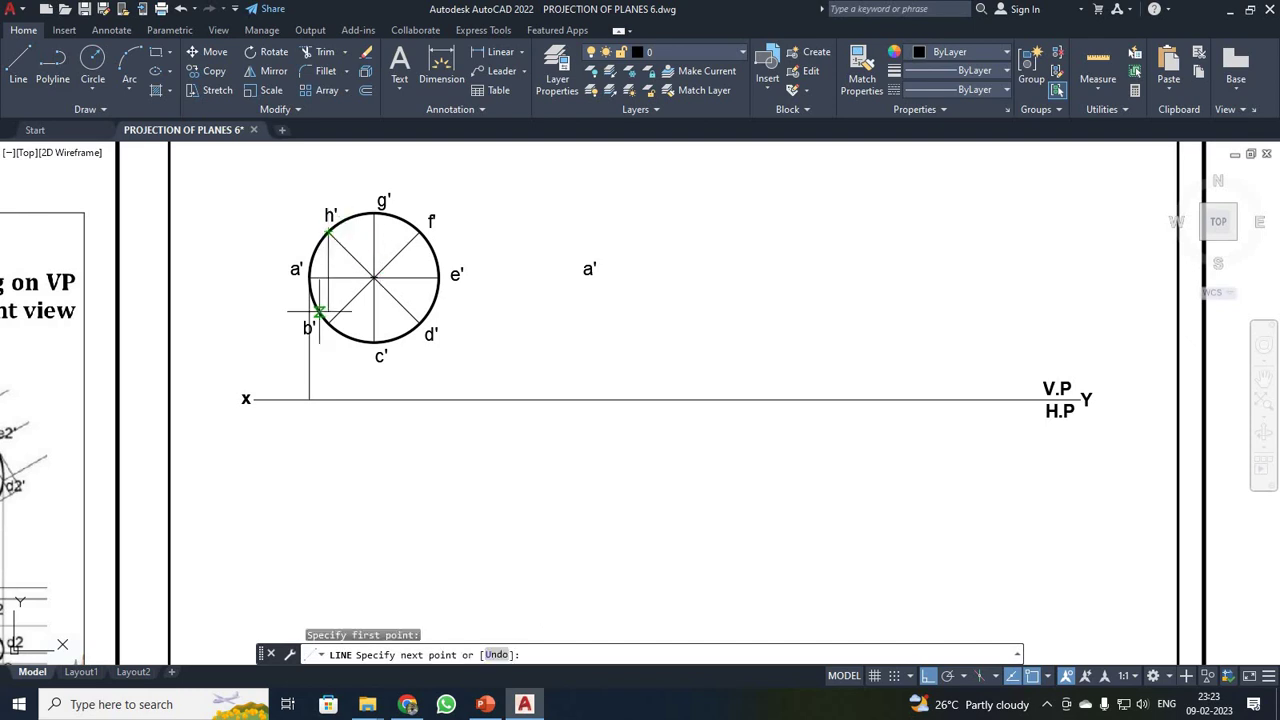
left_click(328, 399)
key("Return")
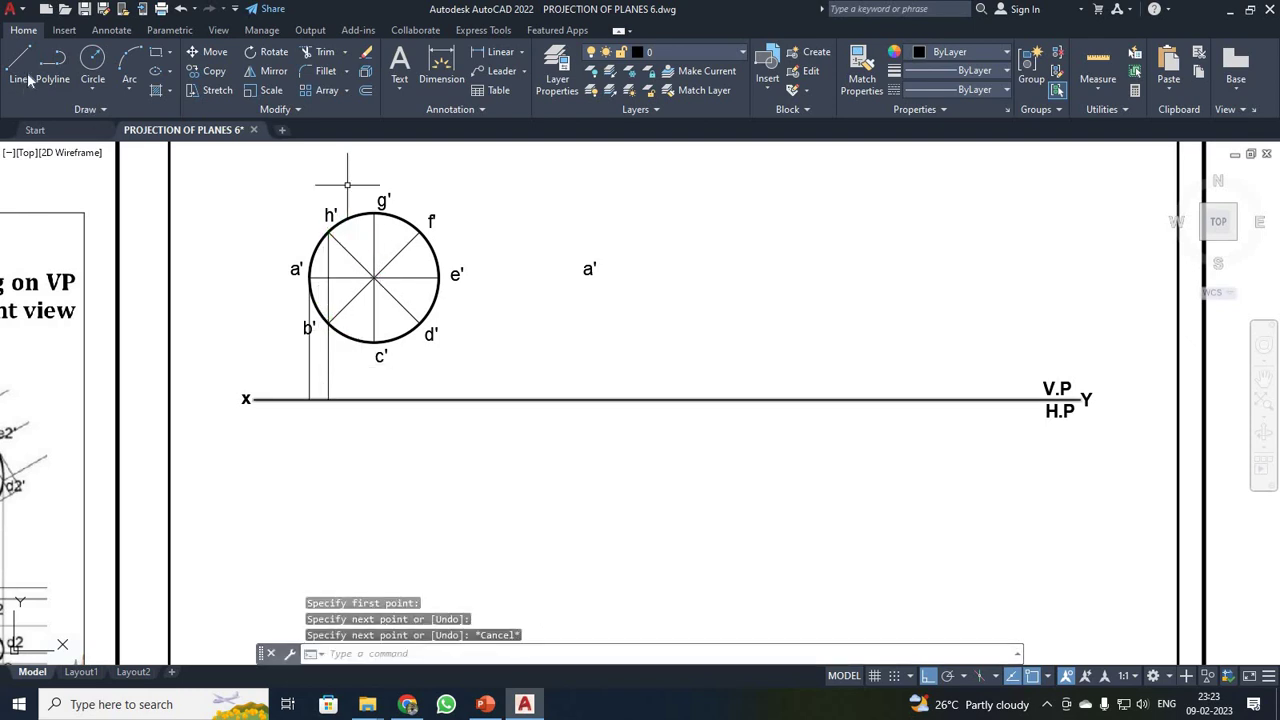
Drop vertical projectors from points g', f' and e' to the XY line
key("Return")
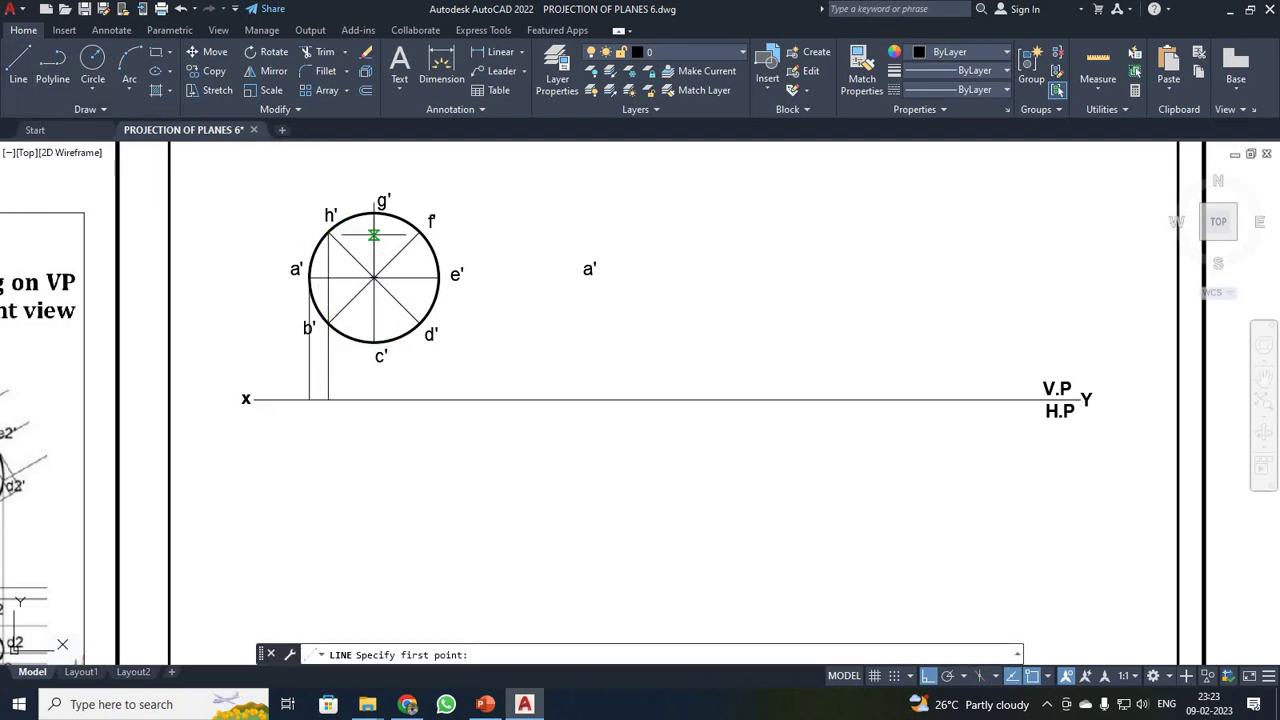
left_click(375, 213)
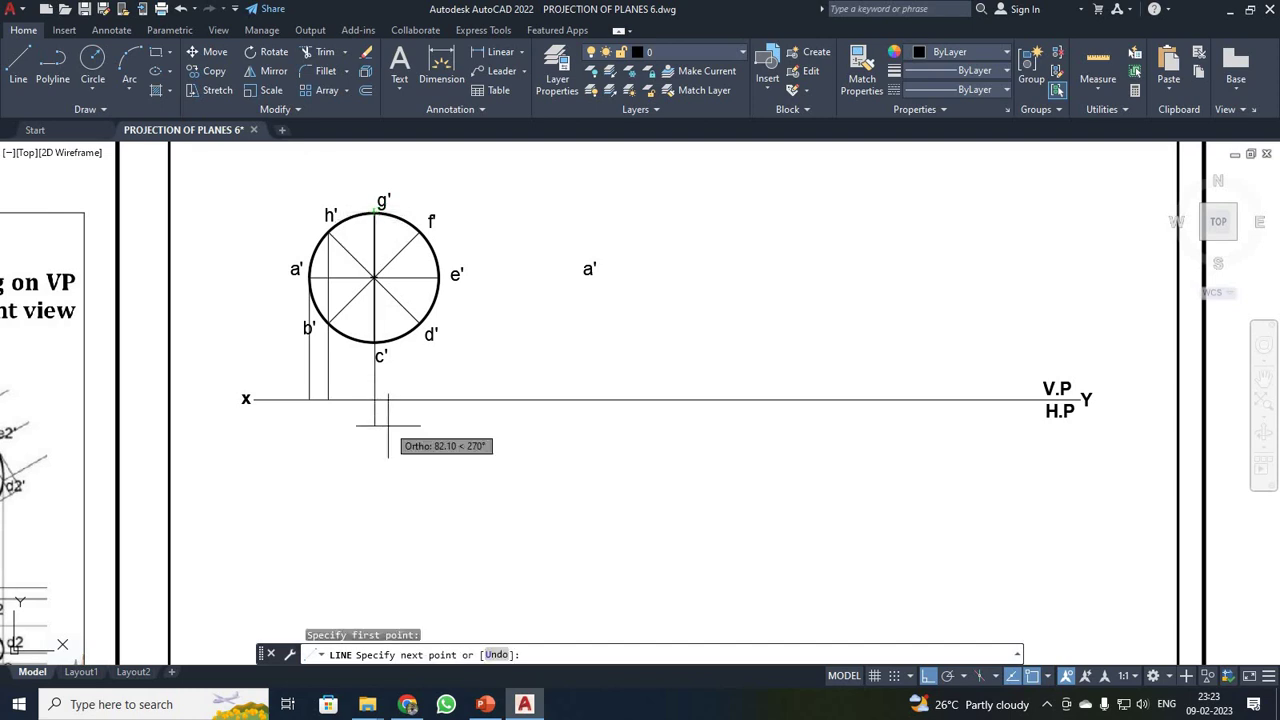
left_click(375, 399)
key("Return")
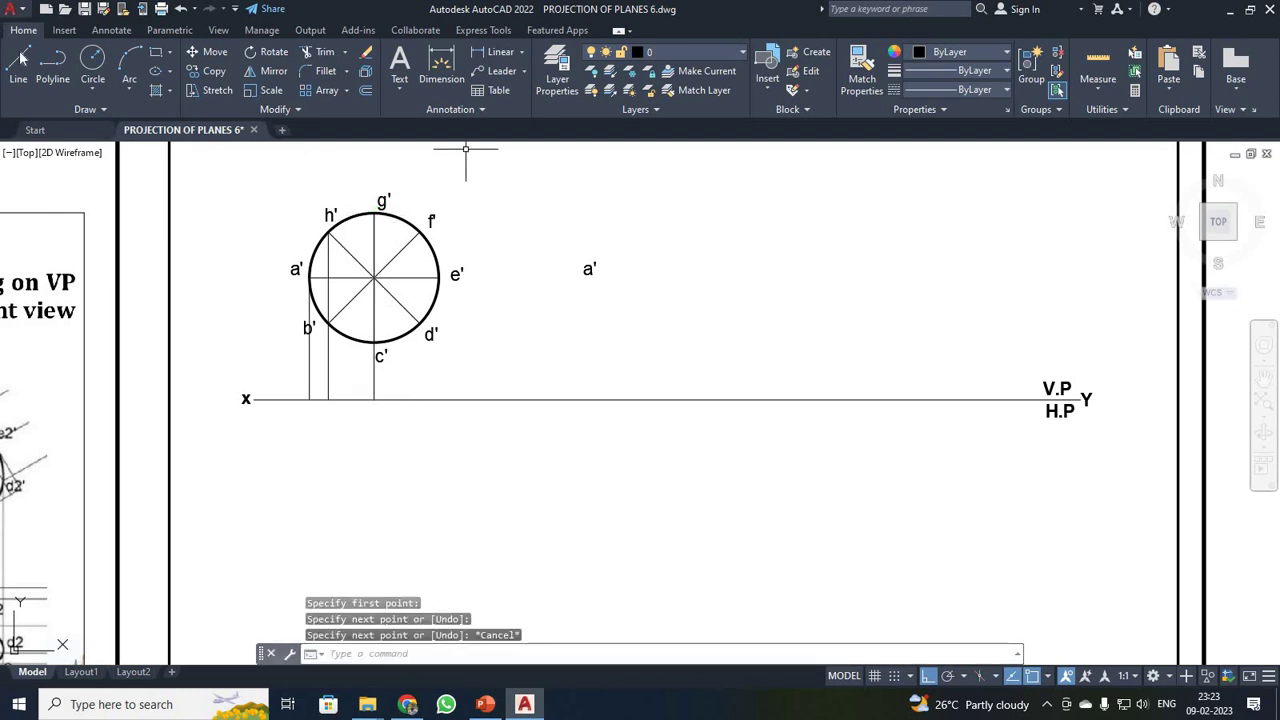
key("Return")
left_click(419, 231)
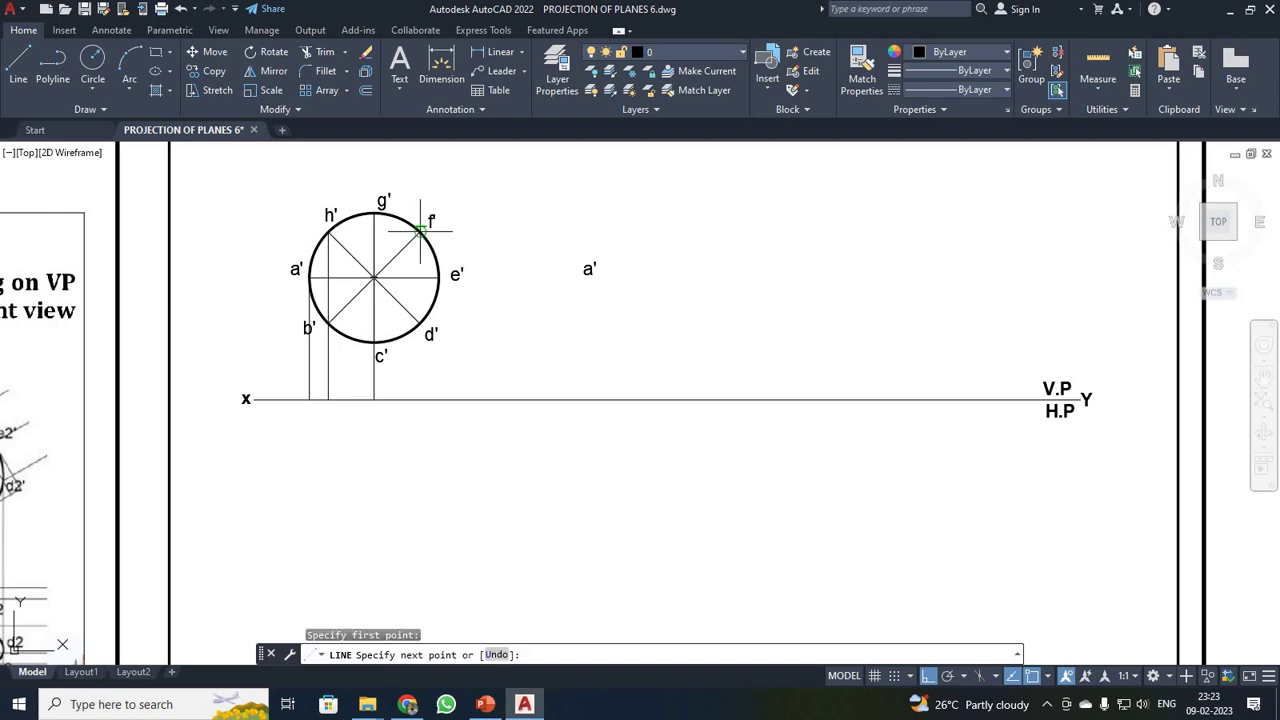
left_click(419, 399)
key("Return")
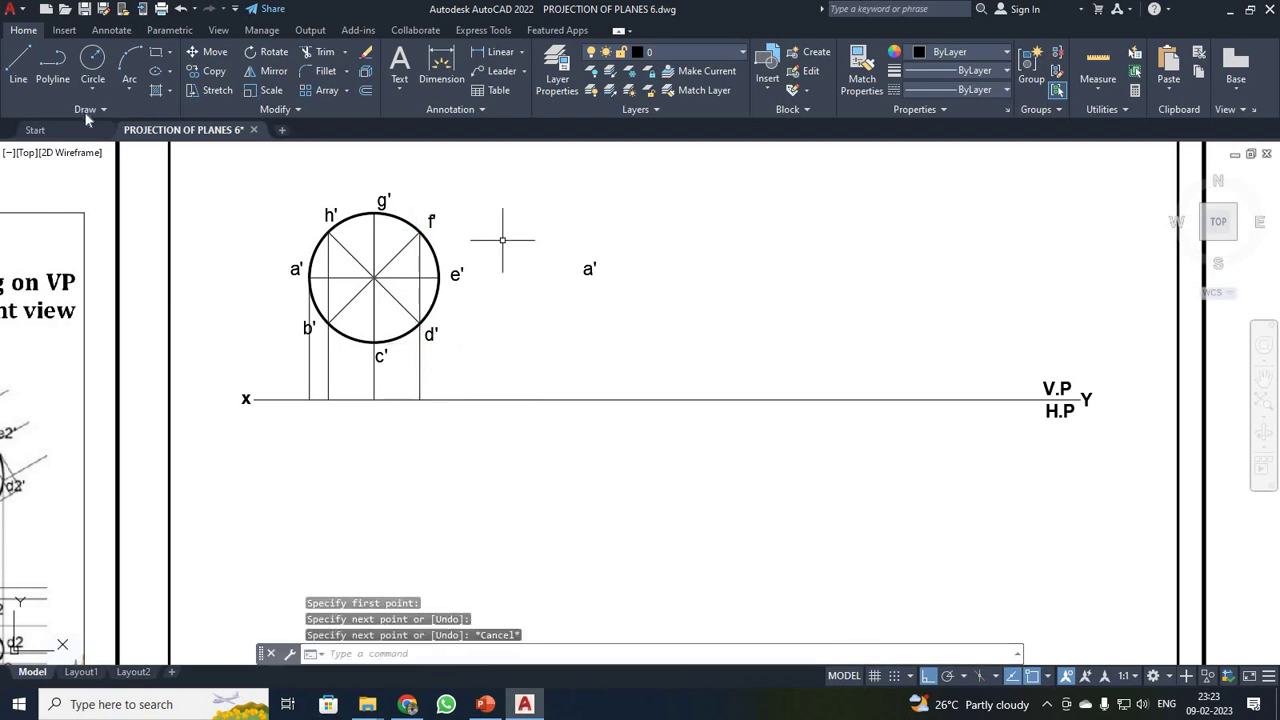
left_click(18, 62)
left_click(438, 277)
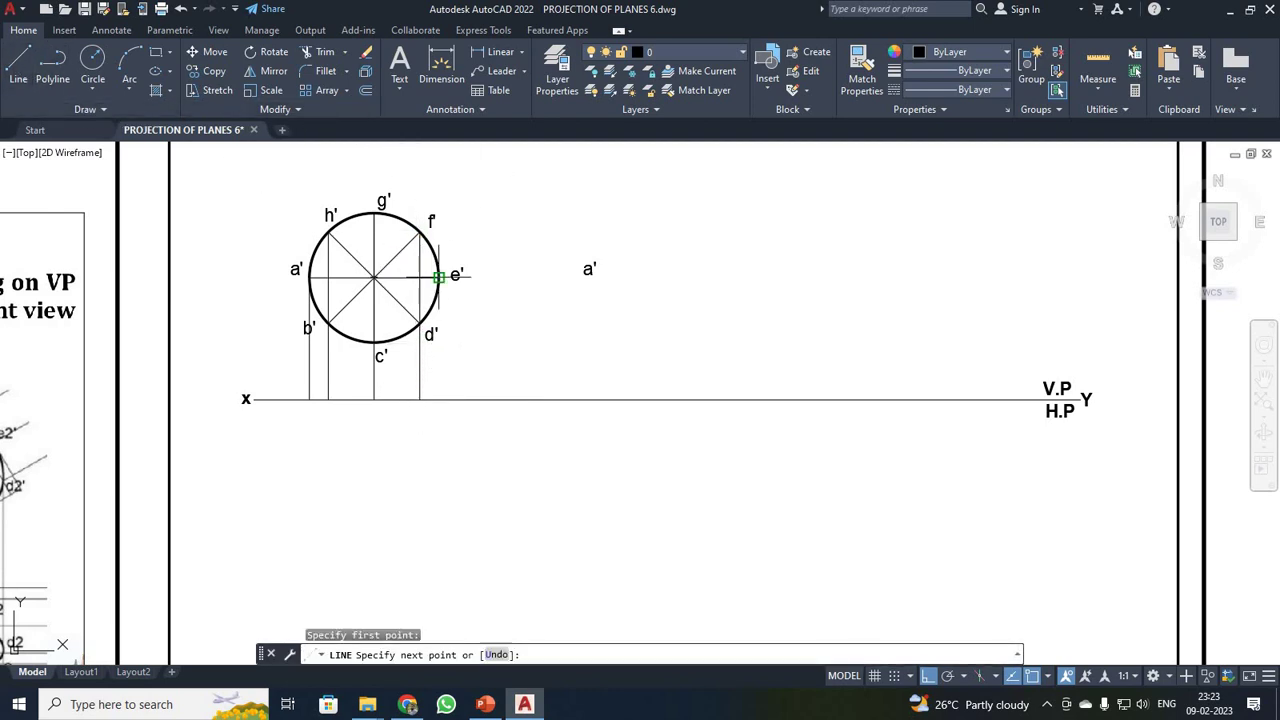
left_click(438, 399)
key("Escape")
scroll(445, 400, "up", 4)
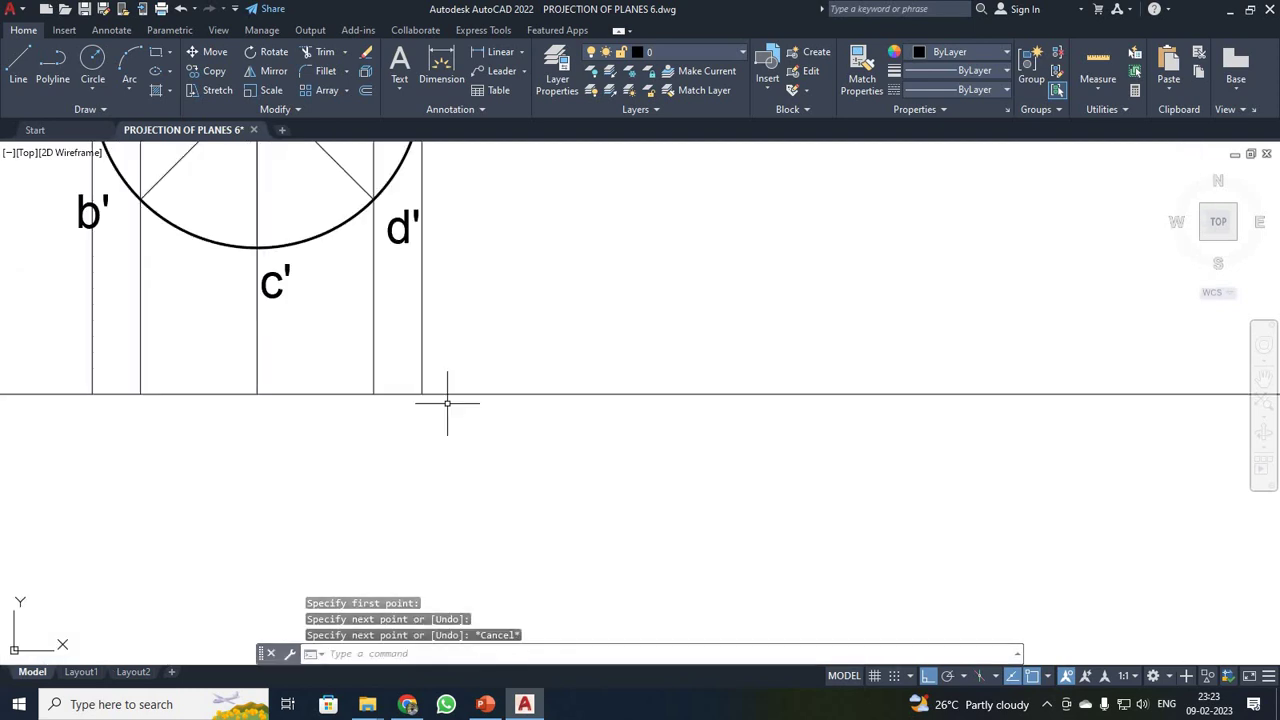
Draw the edge line along XY across the projector feet
left_click(17, 72)
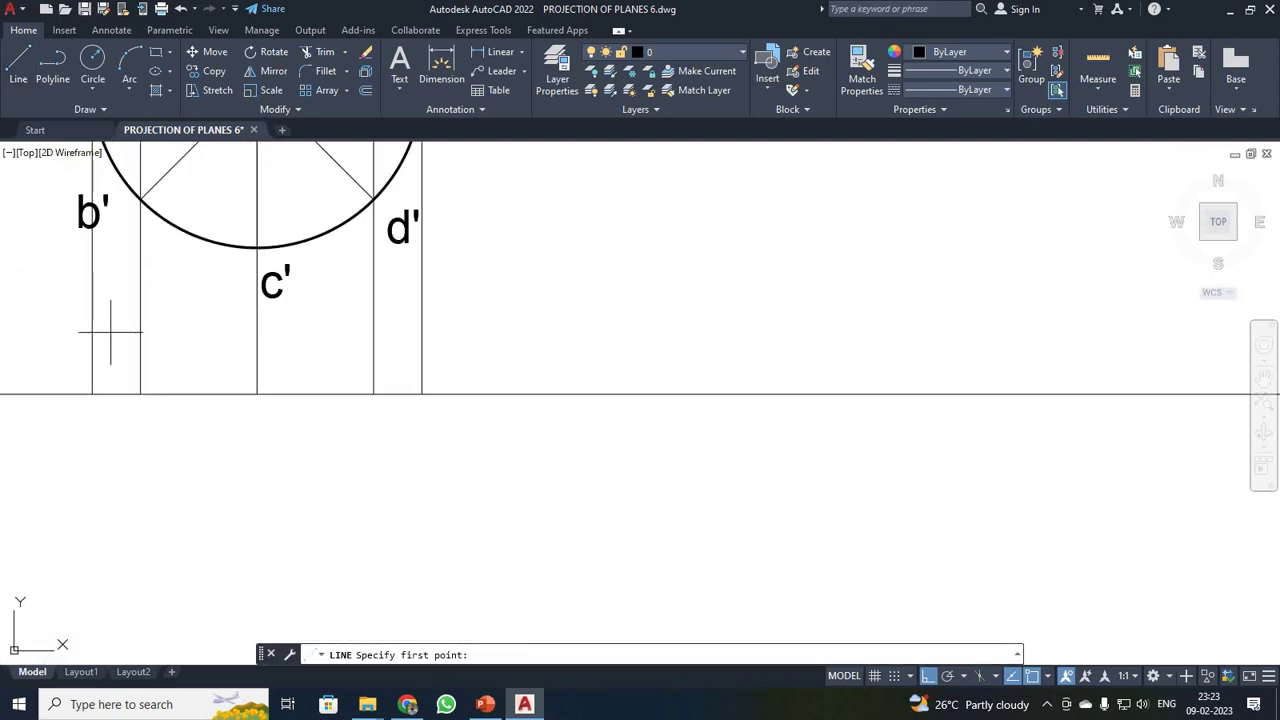
left_click(92, 394)
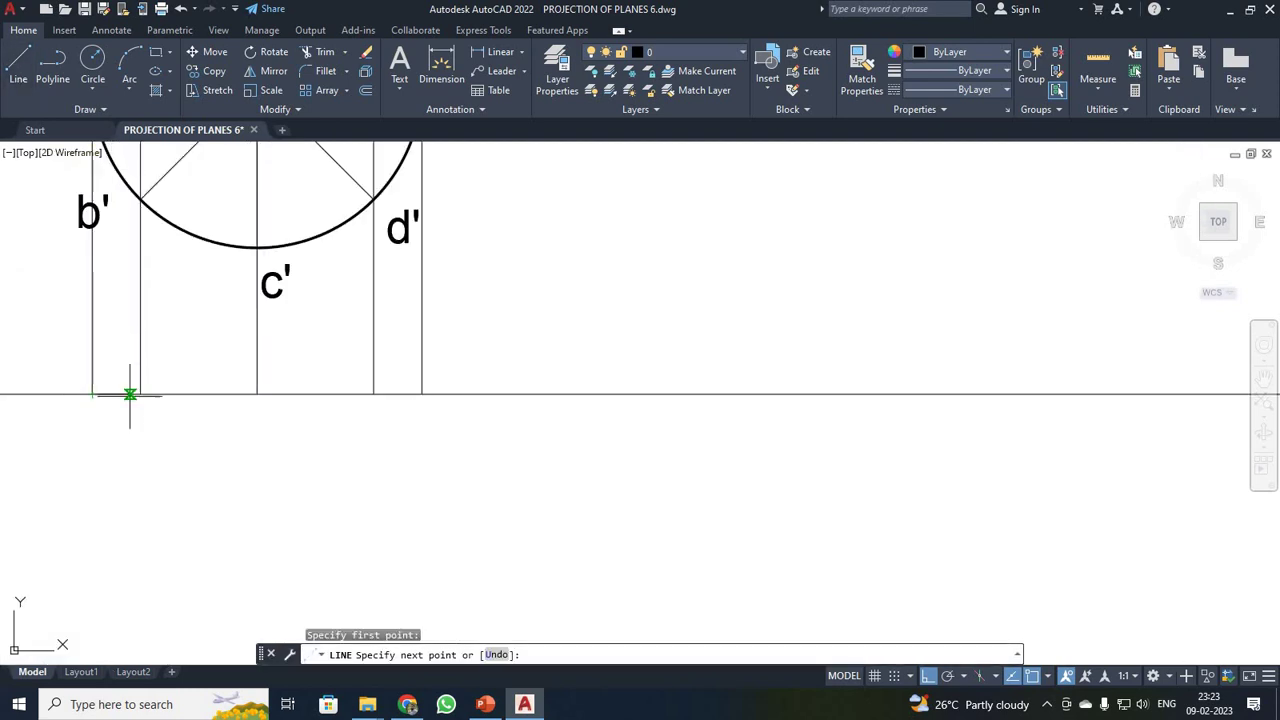
left_click(257, 394)
left_click(373, 394)
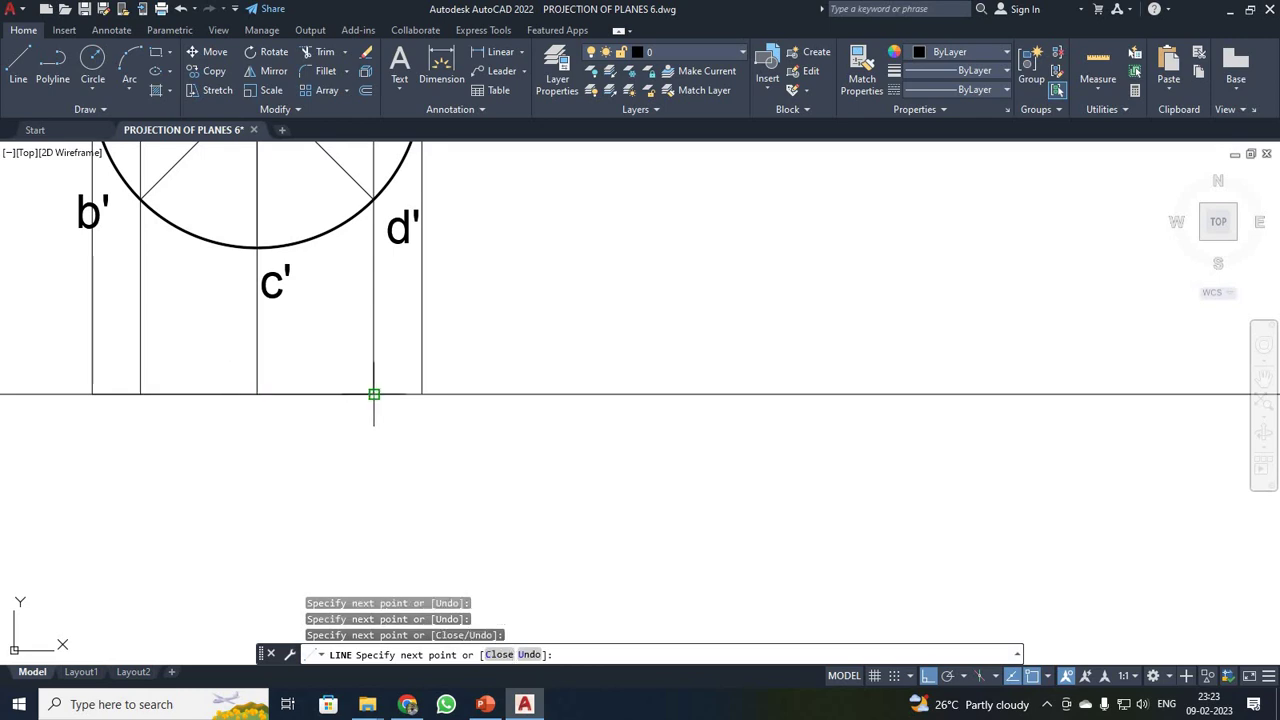
left_click(422, 394)
key("Escape")
scroll(583, 388, "down", 2)
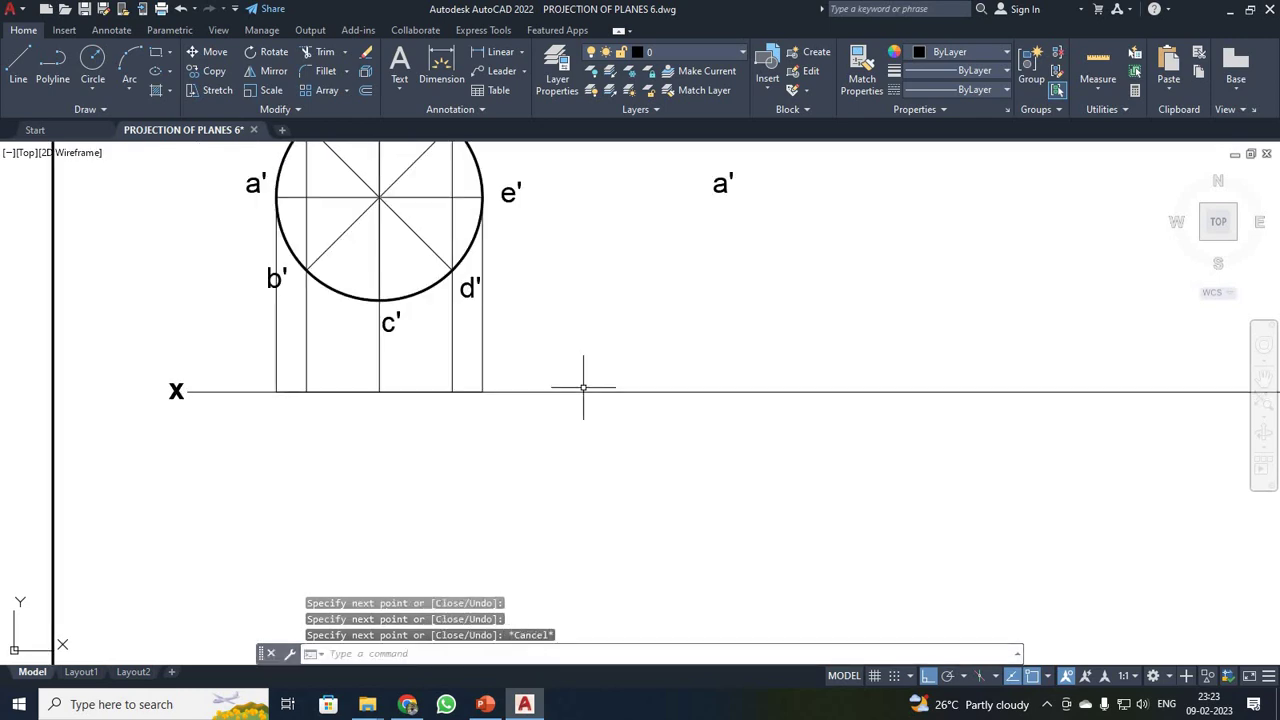
Give the XY edge line a 0.35 mm lineweight
left_click(243, 361)
left_click(532, 441)
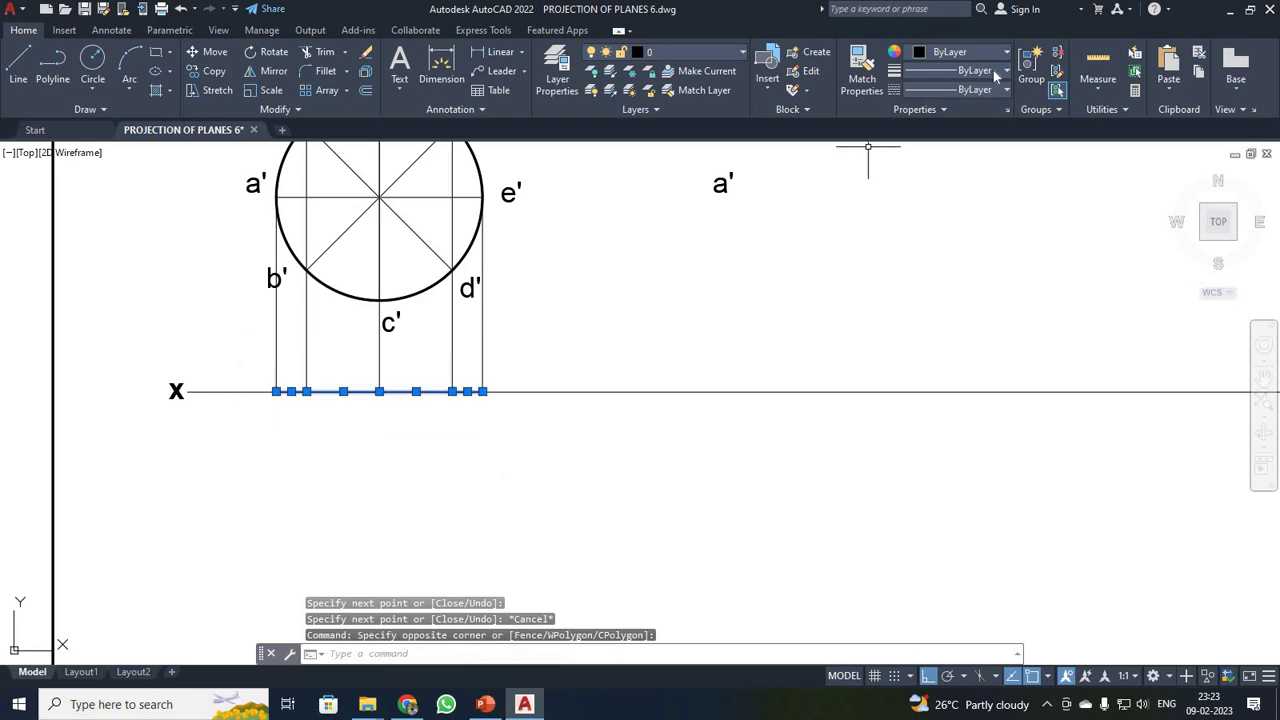
left_click(975, 89)
scroll(990, 199, "down", 2)
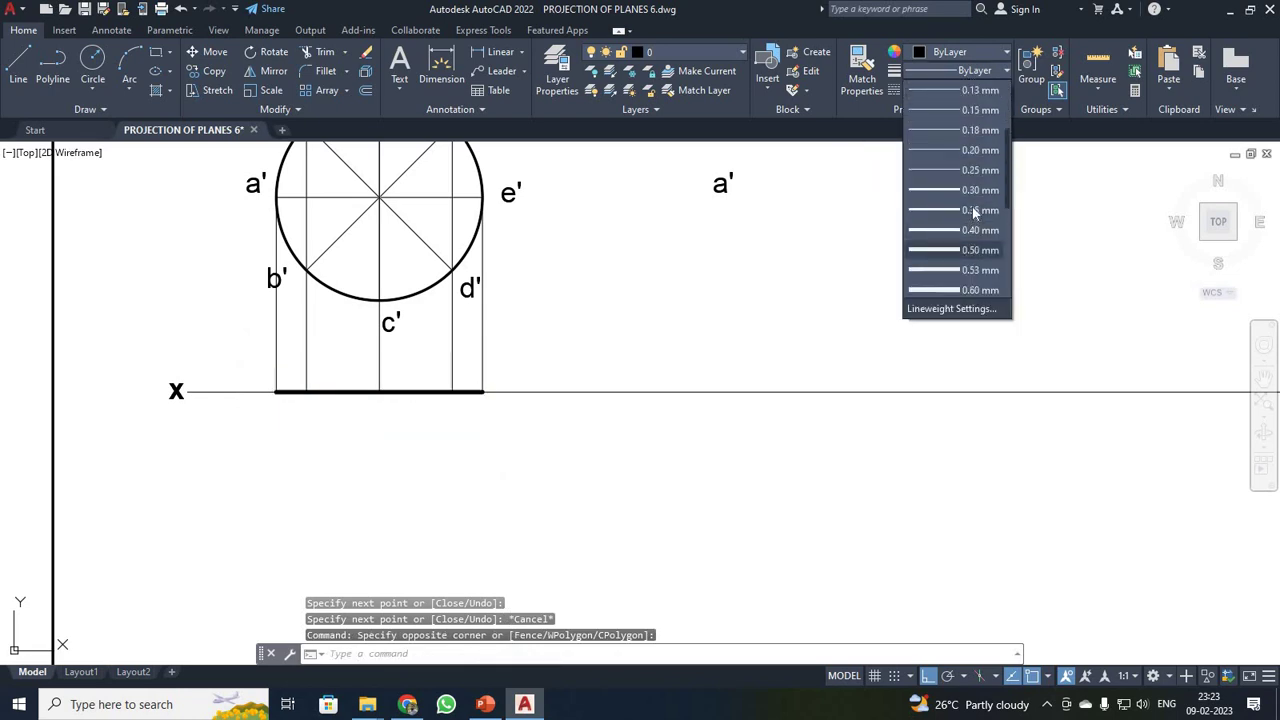
left_click(975, 212)
key("Escape")
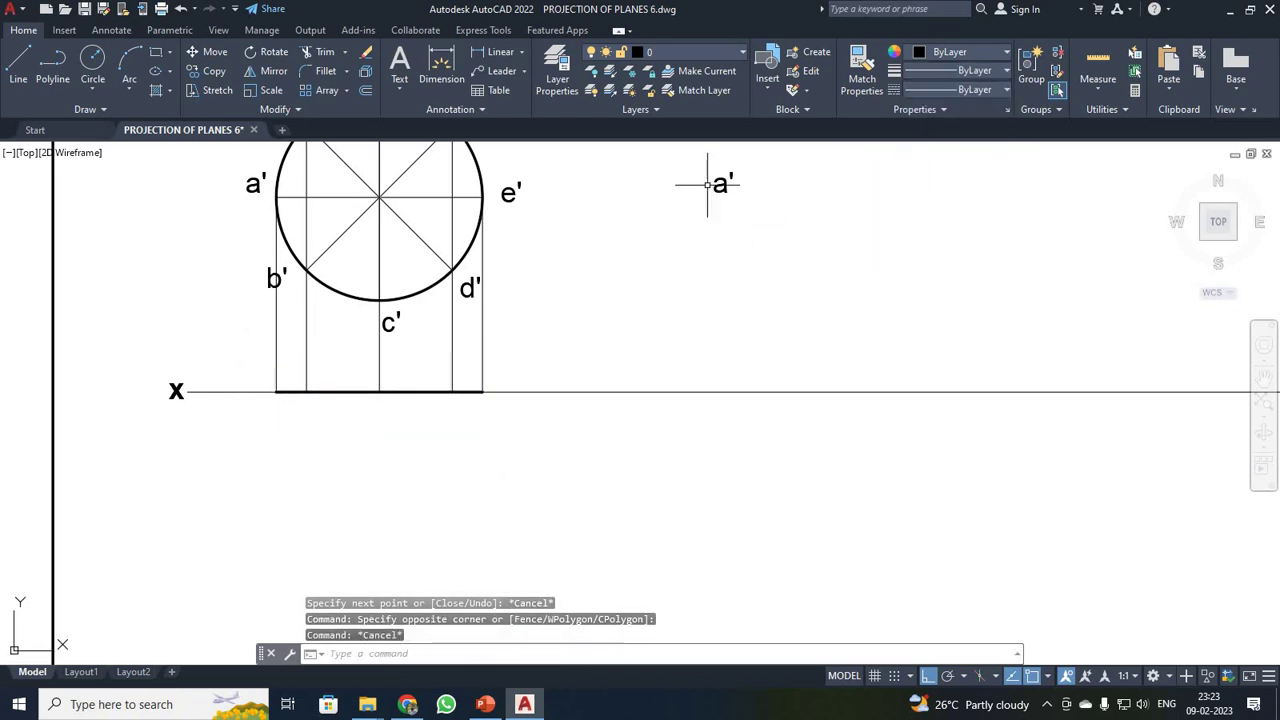
left_click(718, 188)
Copy the a' label below the XY line's left end and change it to a
left_click(207, 71)
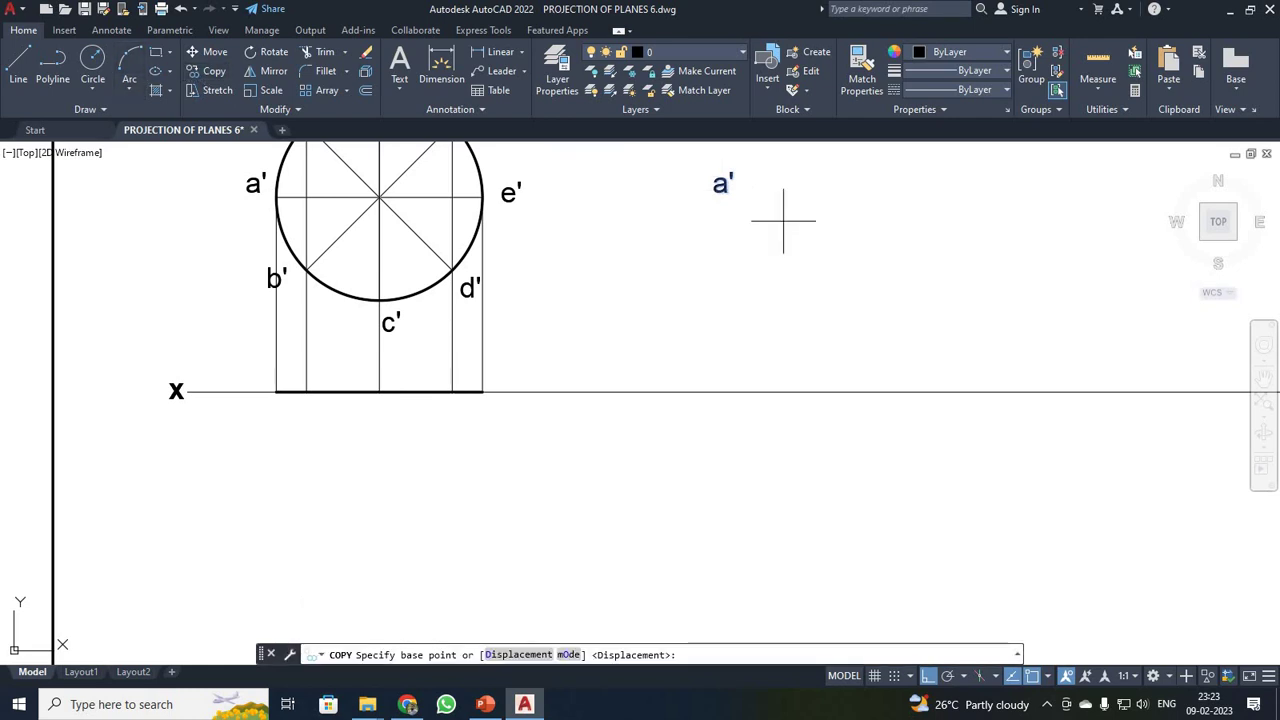
left_click(707, 197)
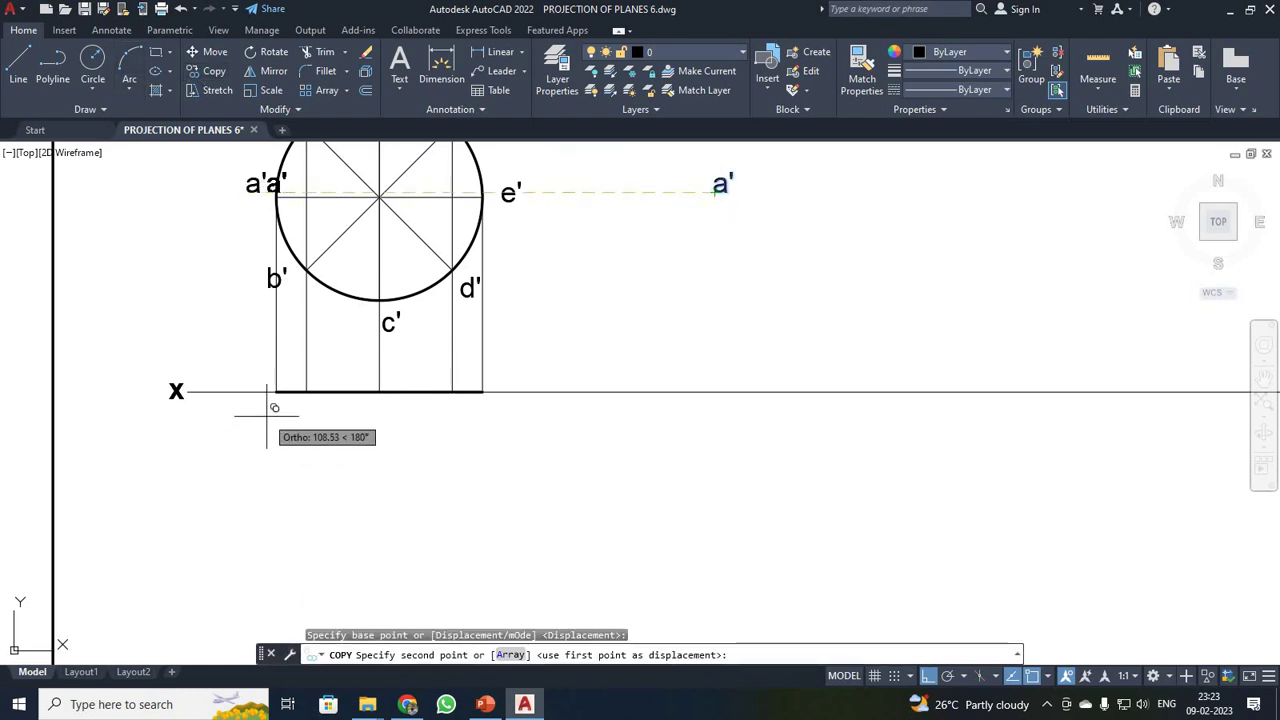
key("F8")
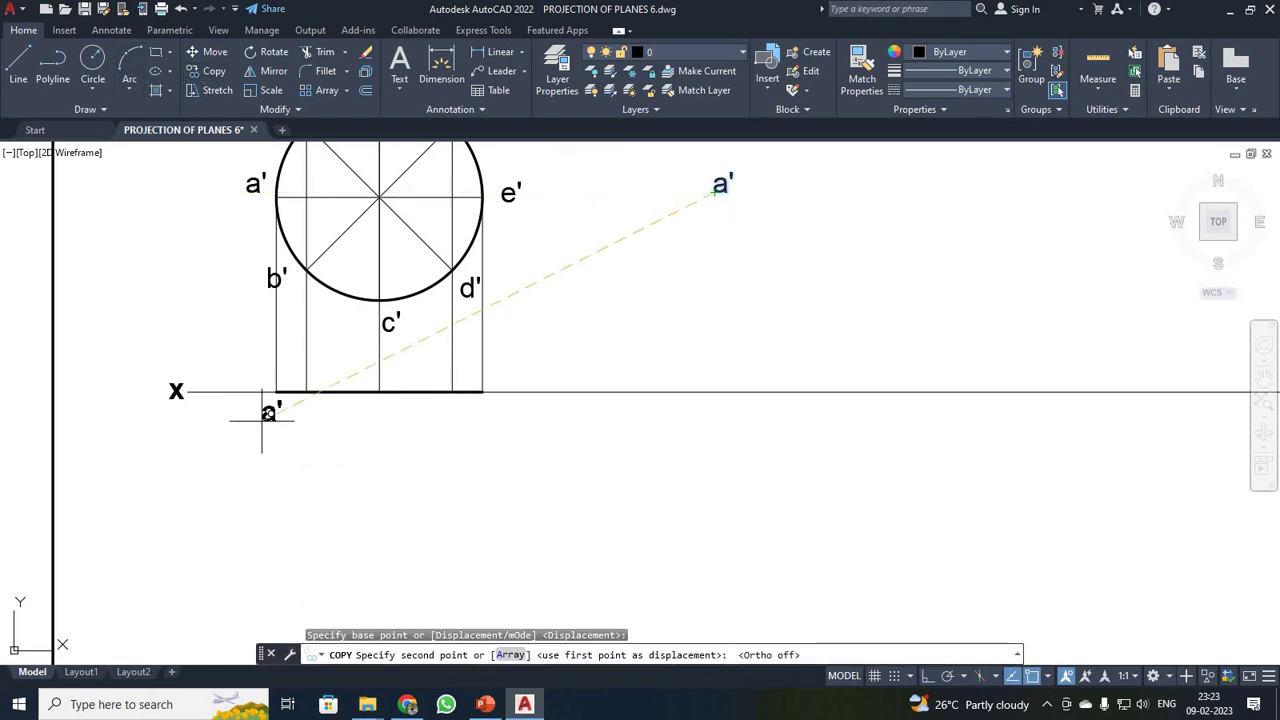
left_click(264, 420)
key("Escape")
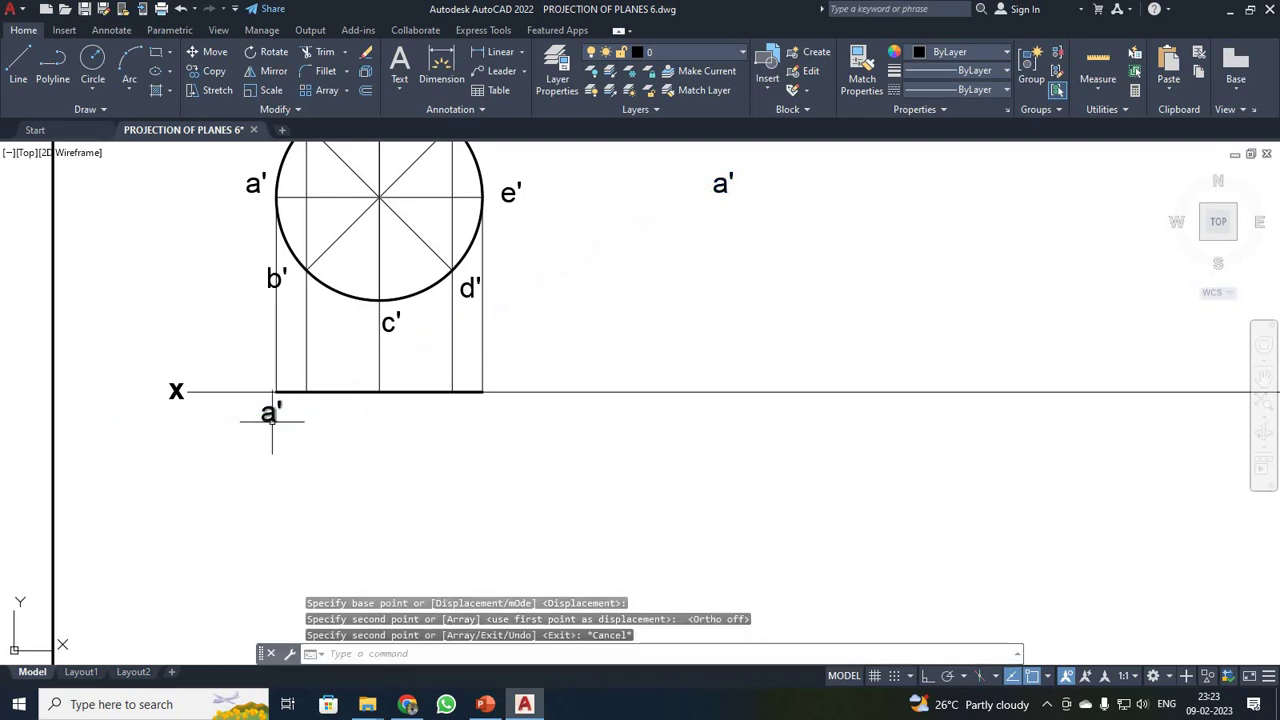
double_click(270, 415)
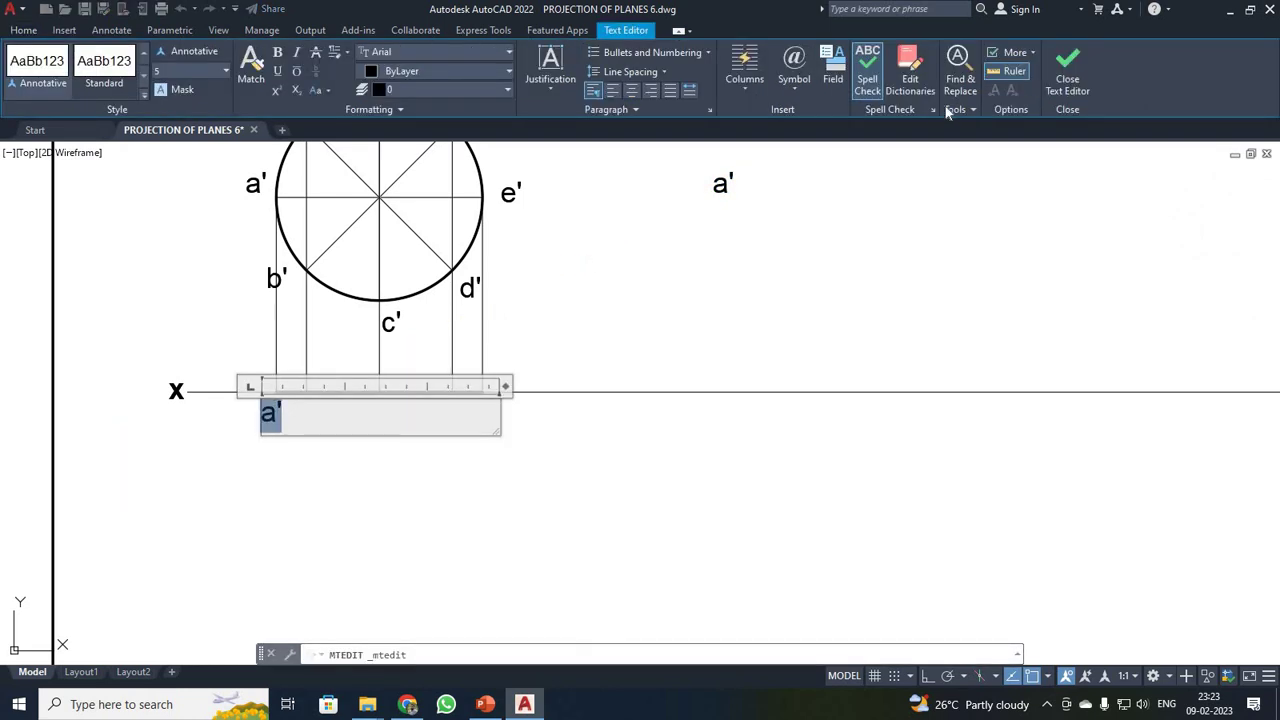
type("a")
left_click(1067, 72)
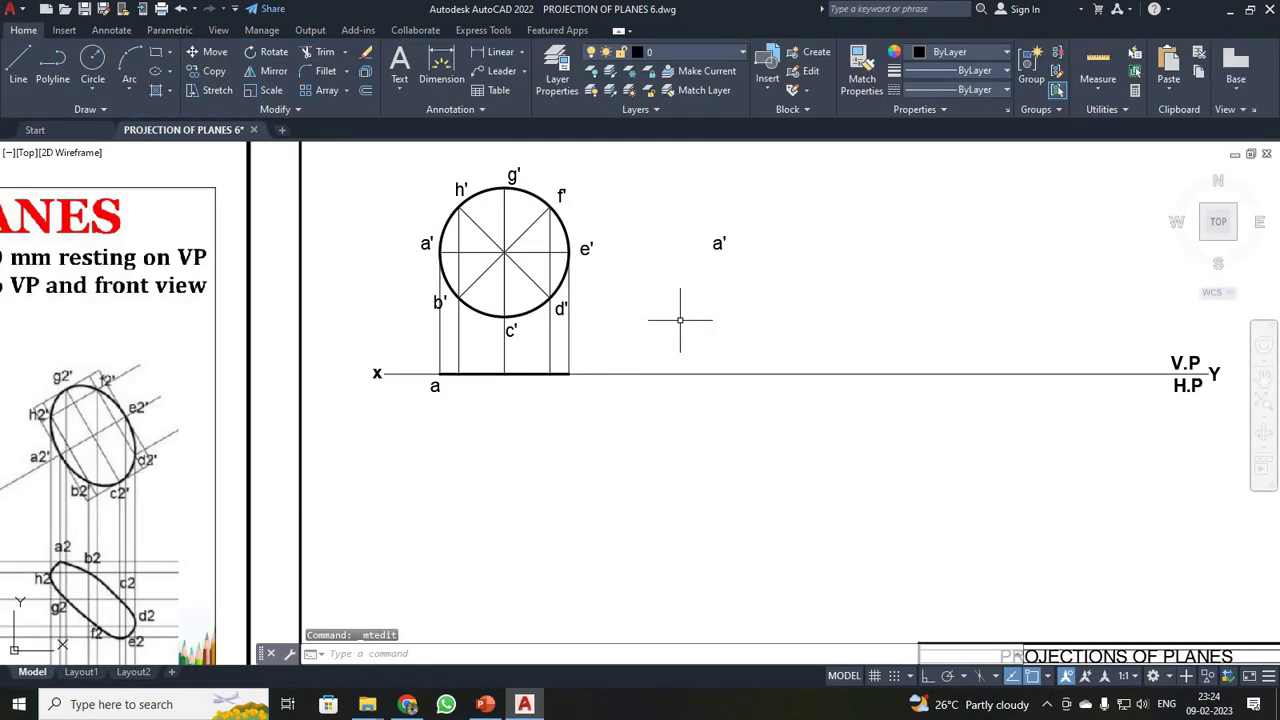
scroll(662, 344, "up", 2)
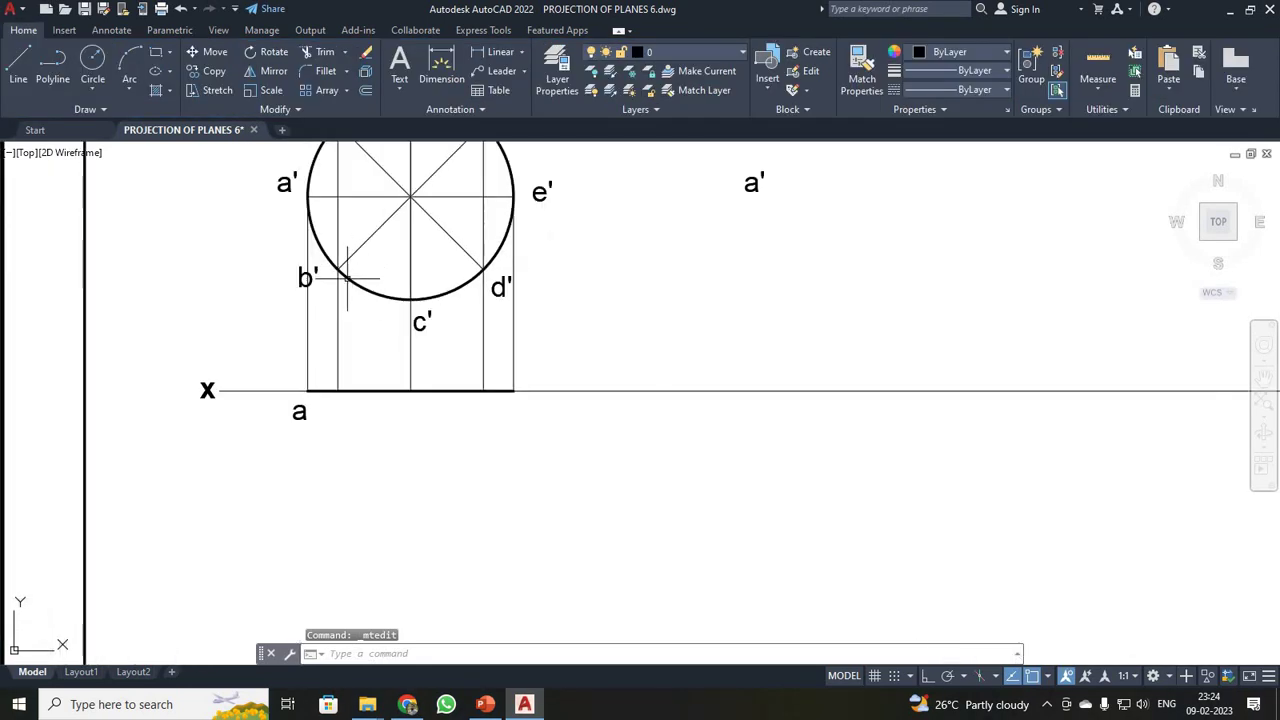
Copy the a label to its right as h'(b') and move it under its projector
left_click(299, 411)
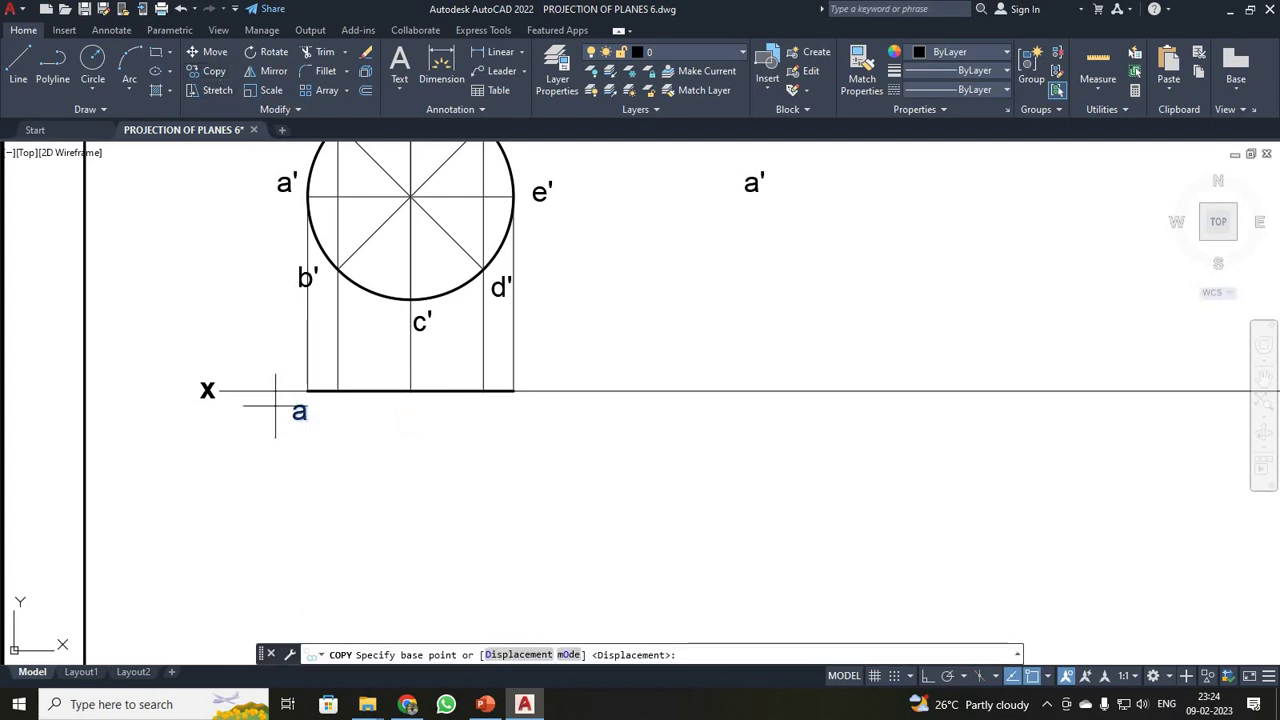
left_click(293, 419)
left_click(336, 417)
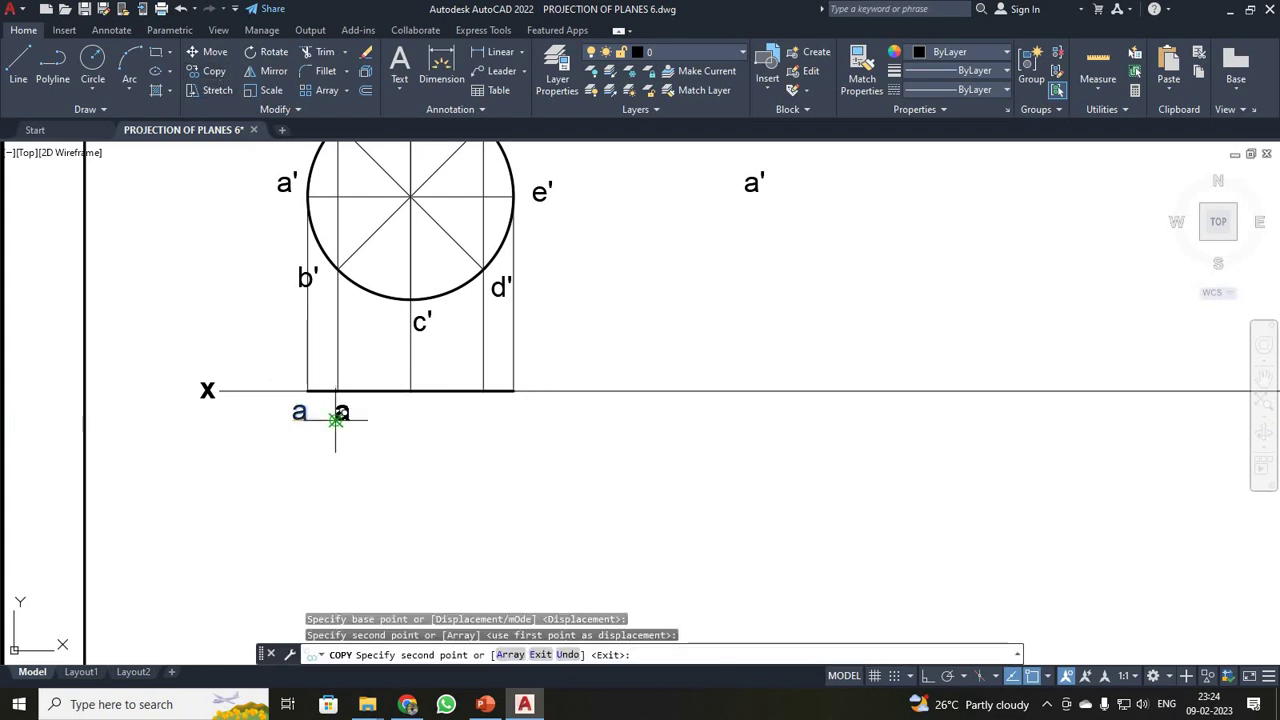
key("Return")
double_click(342, 412)
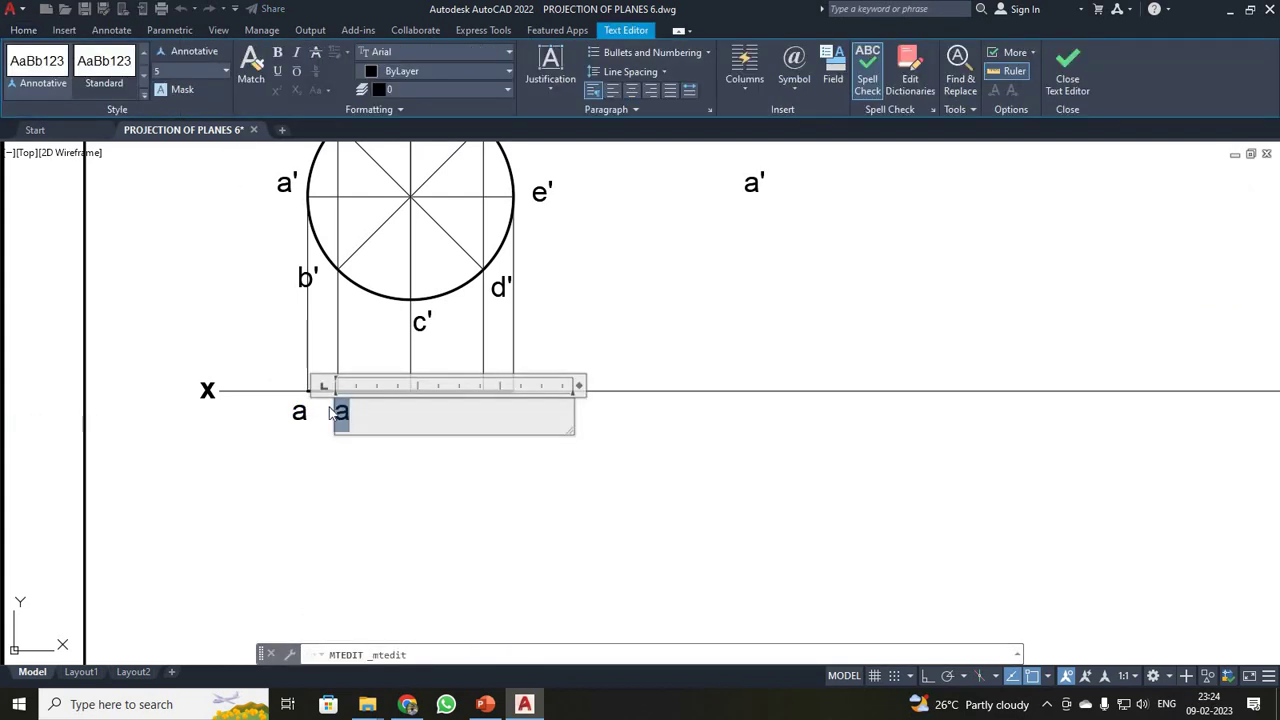
type("h'(b")
left_click(1067, 68)
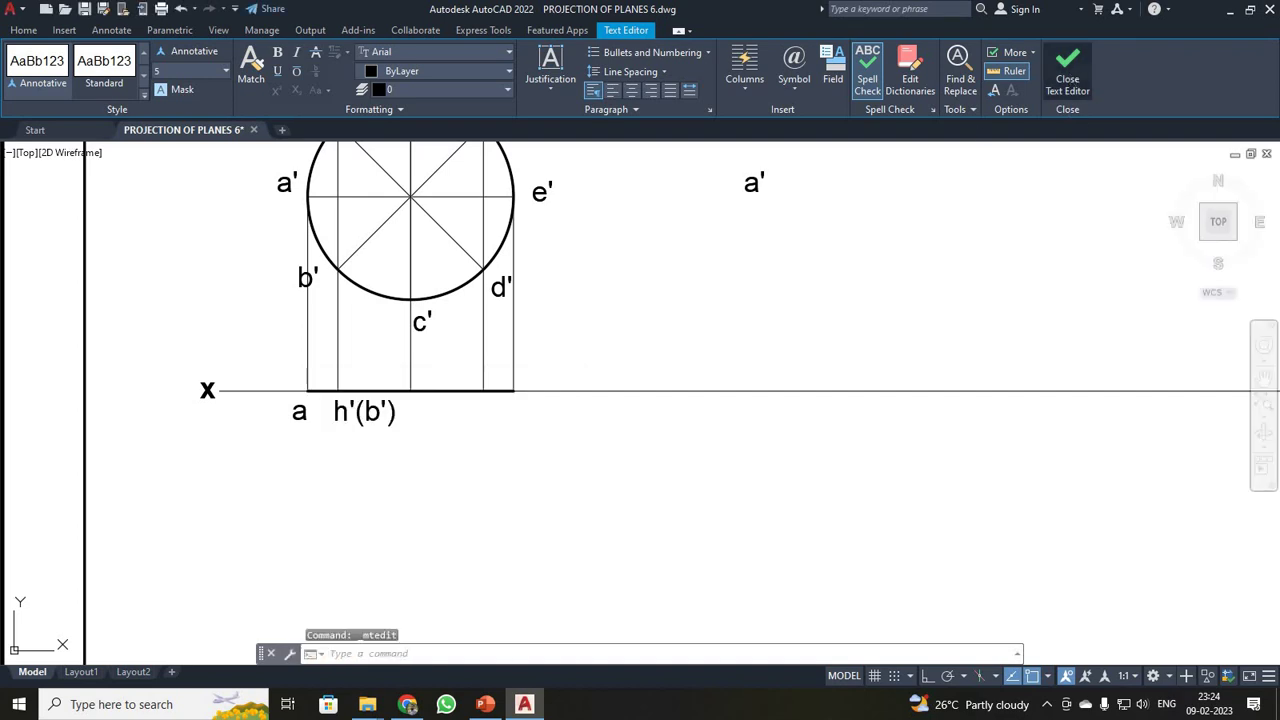
left_click(335, 411)
left_click(211, 54)
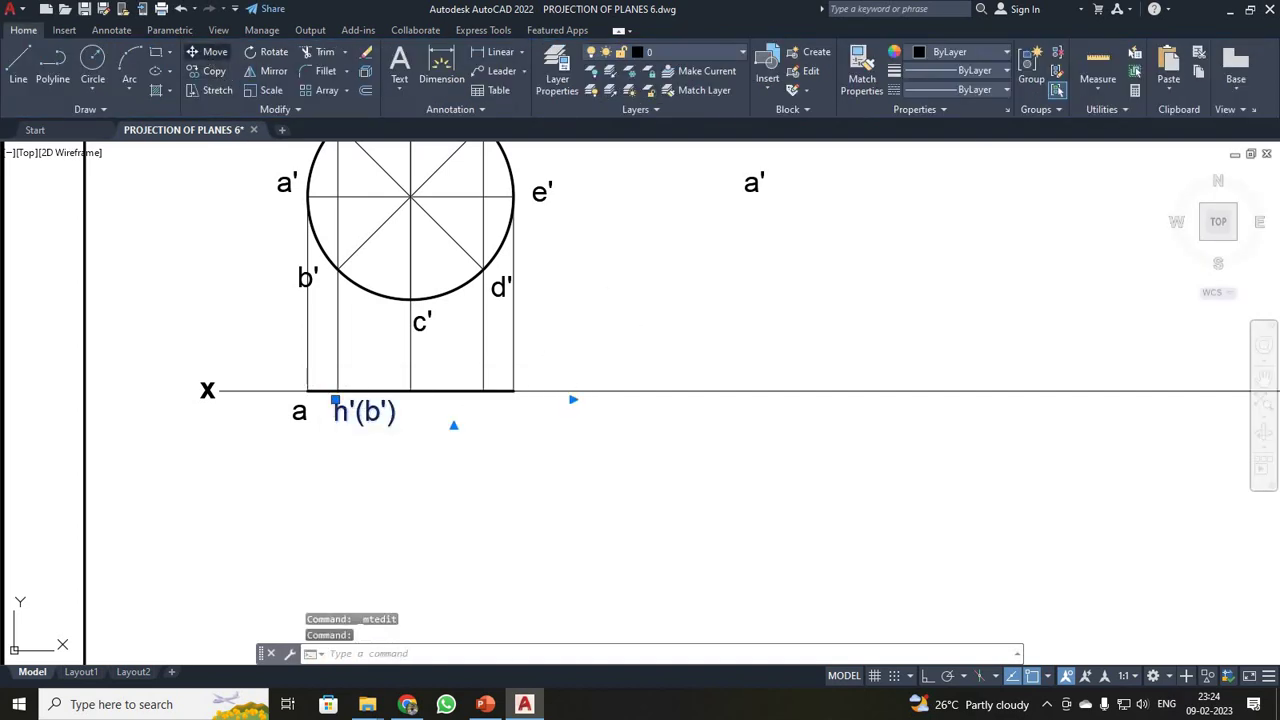
left_click(335, 426)
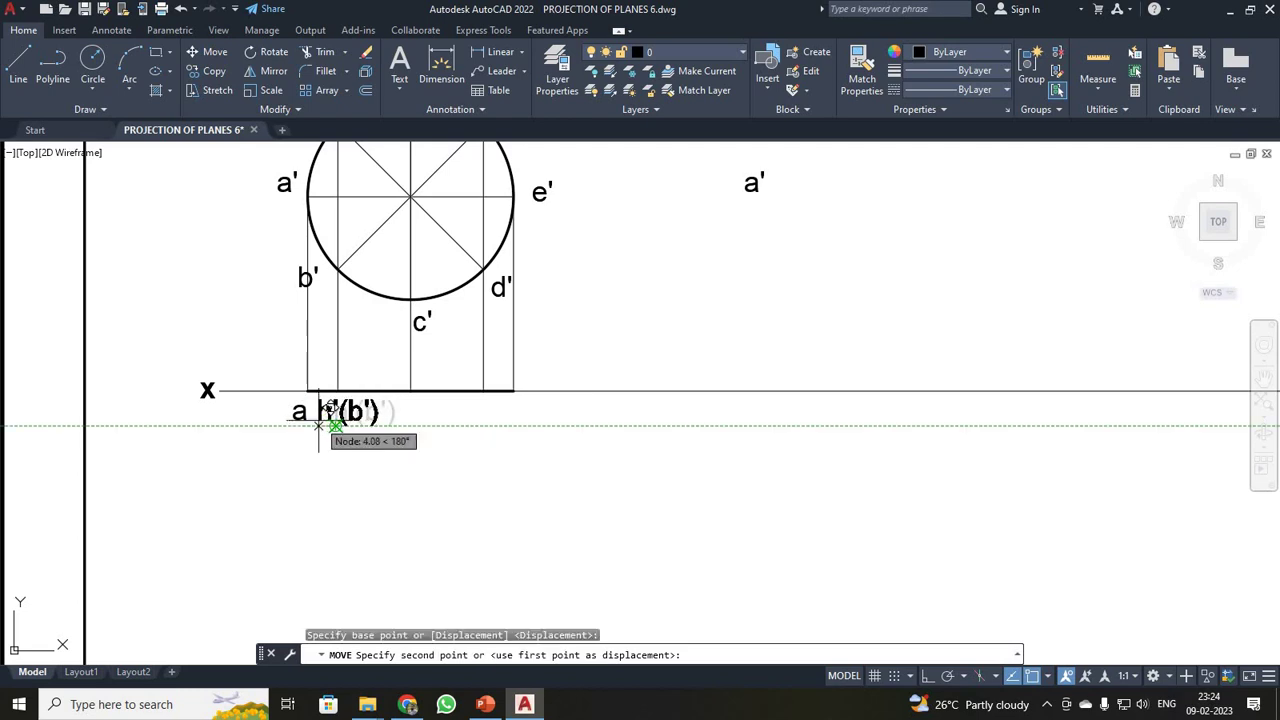
left_click(319, 426)
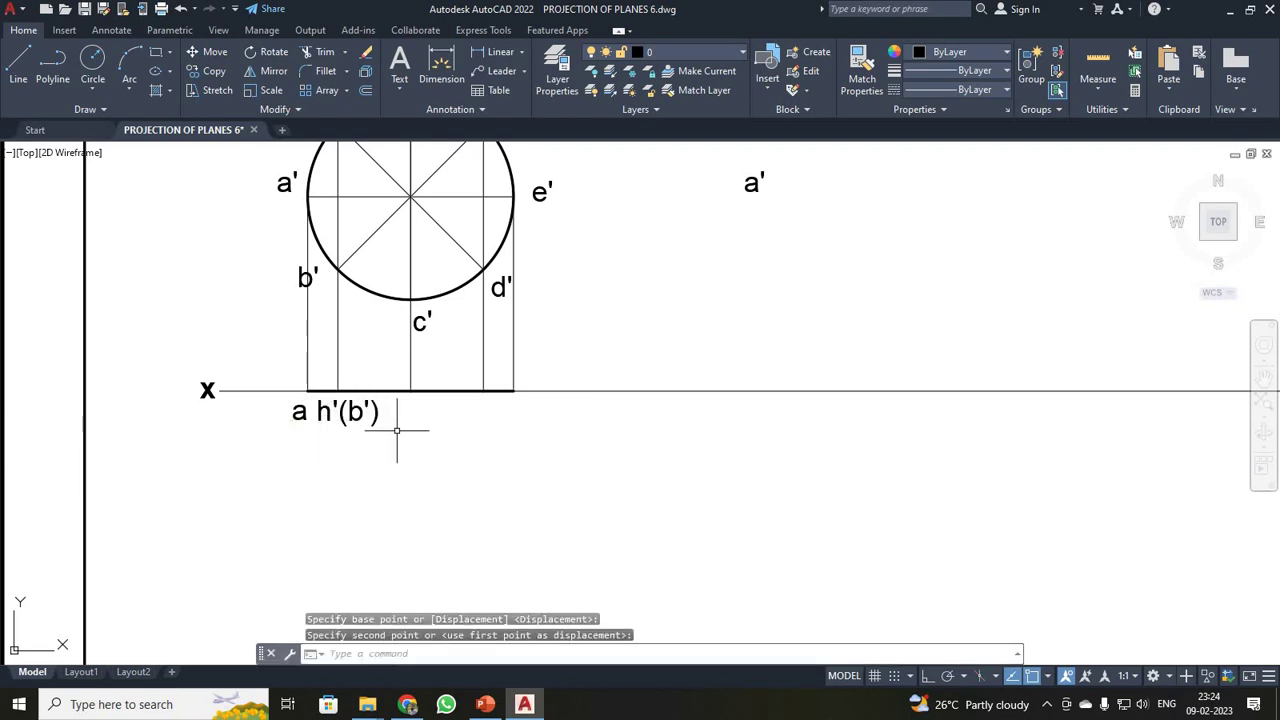
Delete the prime marks so the label reads h(b)
double_click(338, 412)
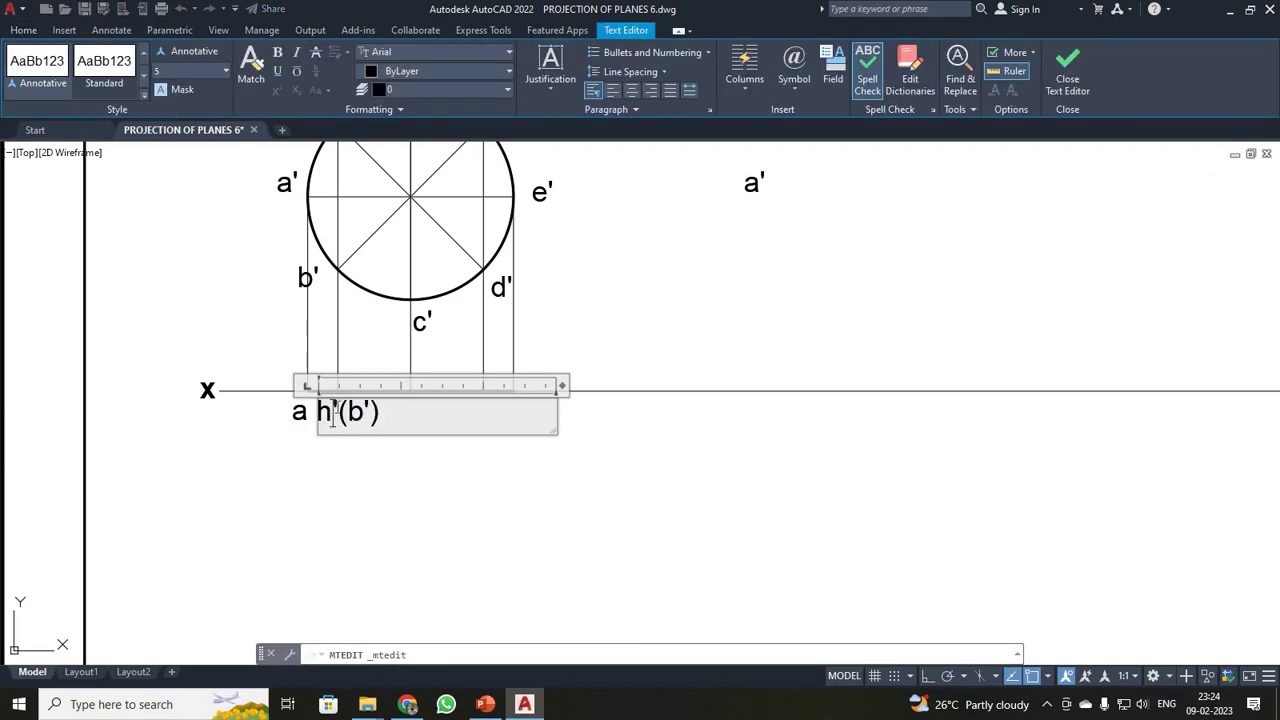
key("Delete")
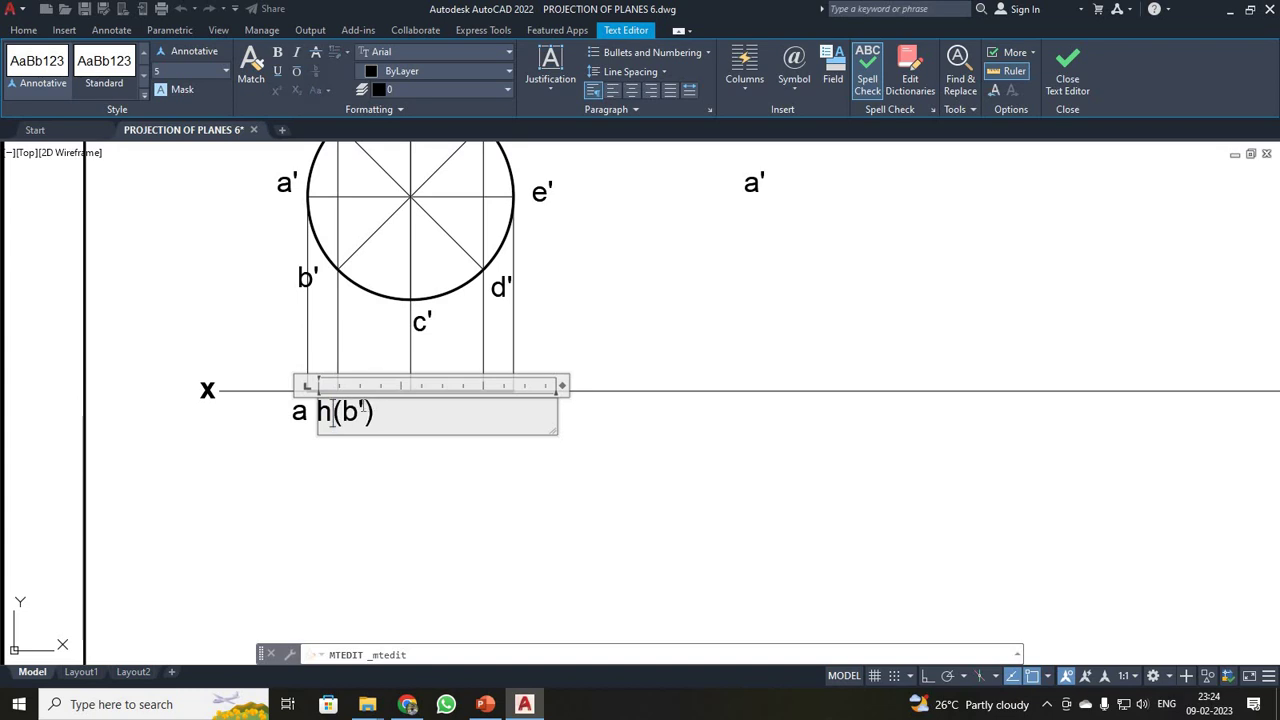
left_click(1076, 57)
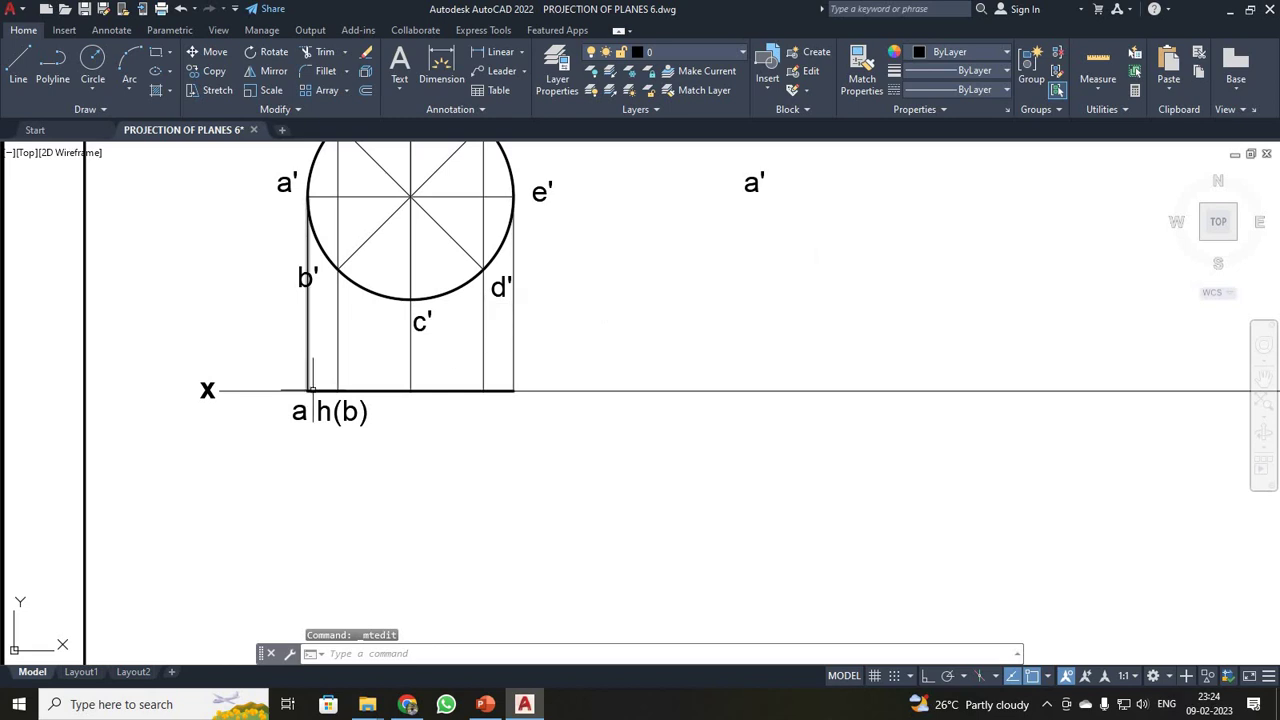
left_click(330, 411)
Copy the h(b) label to the three remaining projectors below the XY line
left_click(205, 72)
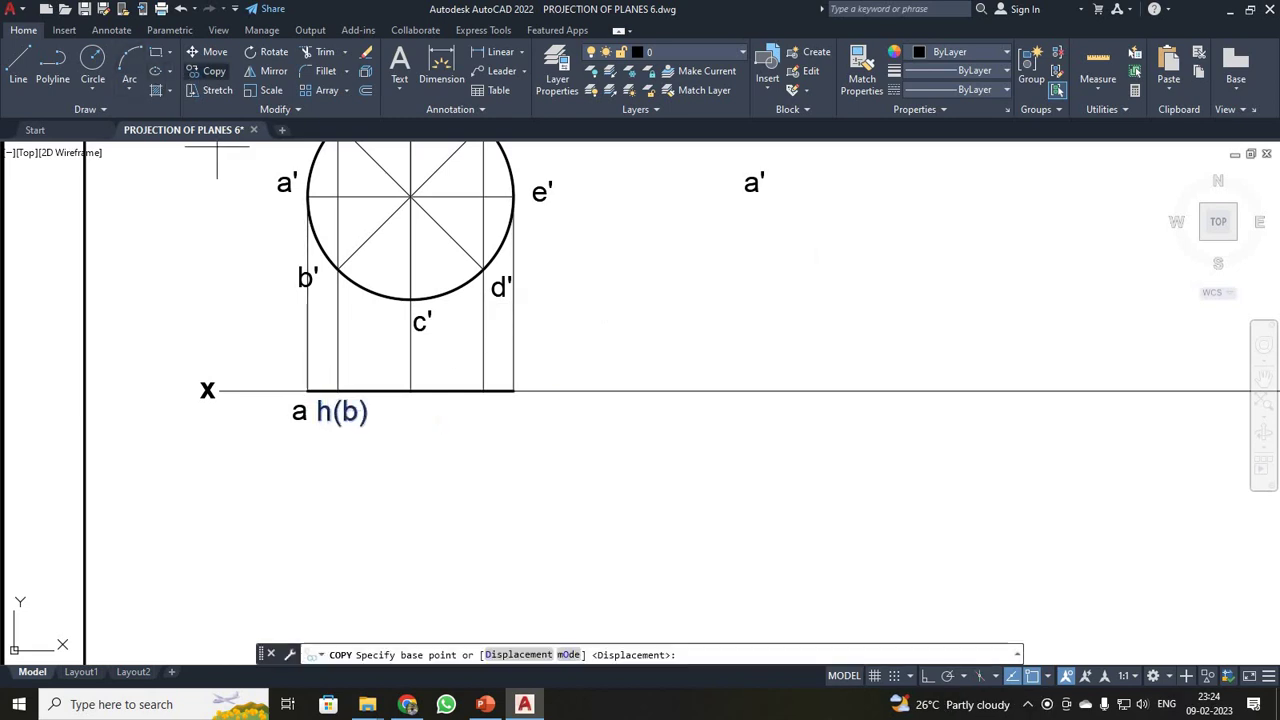
left_click(318, 425)
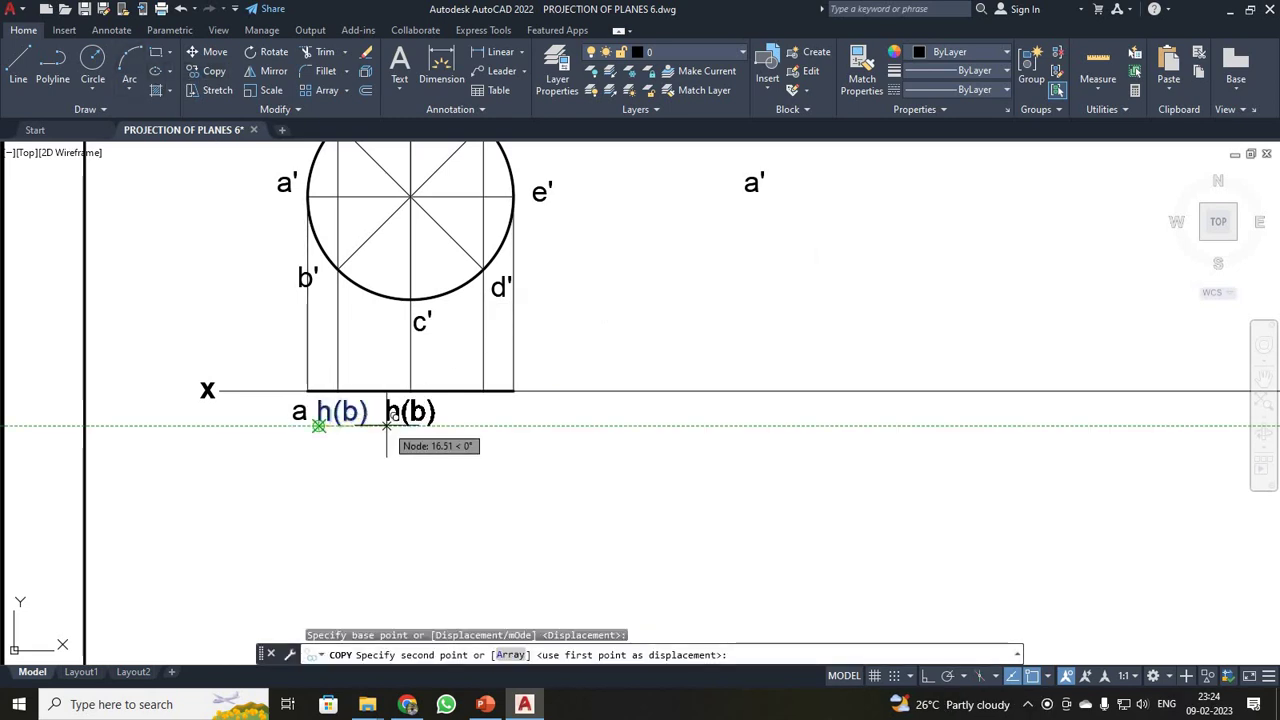
left_click(387, 425)
left_click(454, 425)
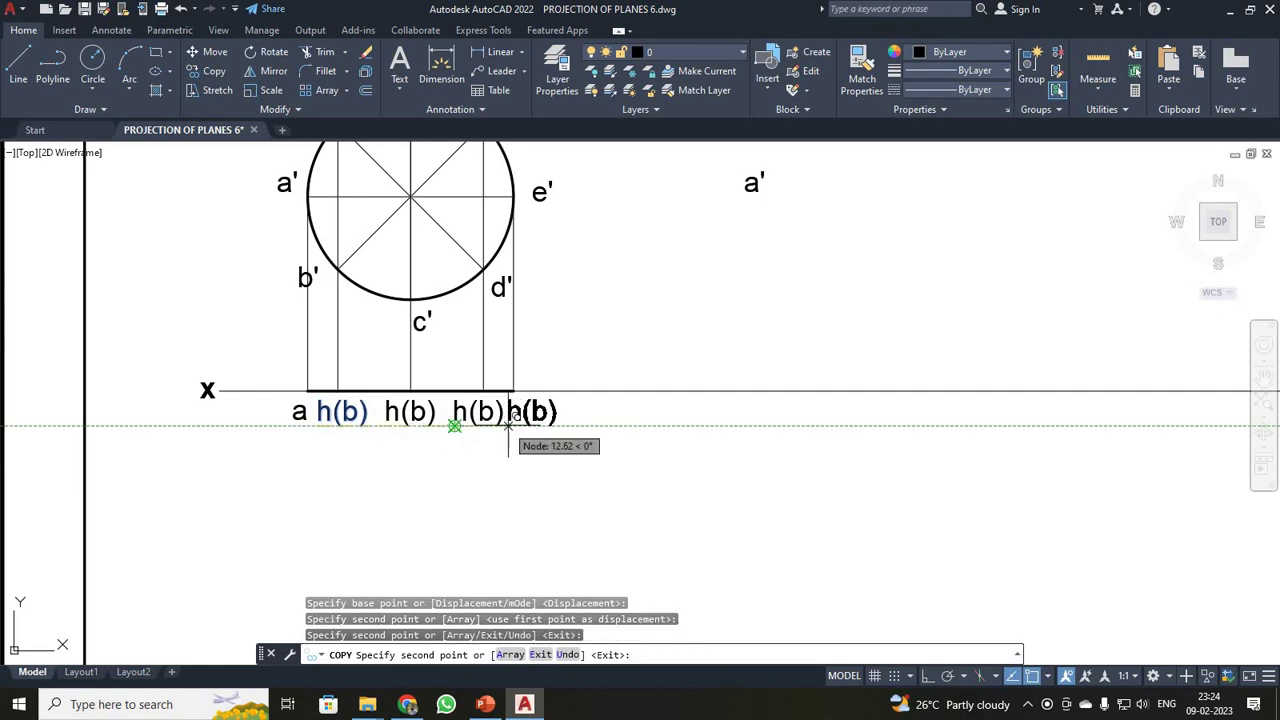
left_click(509, 425)
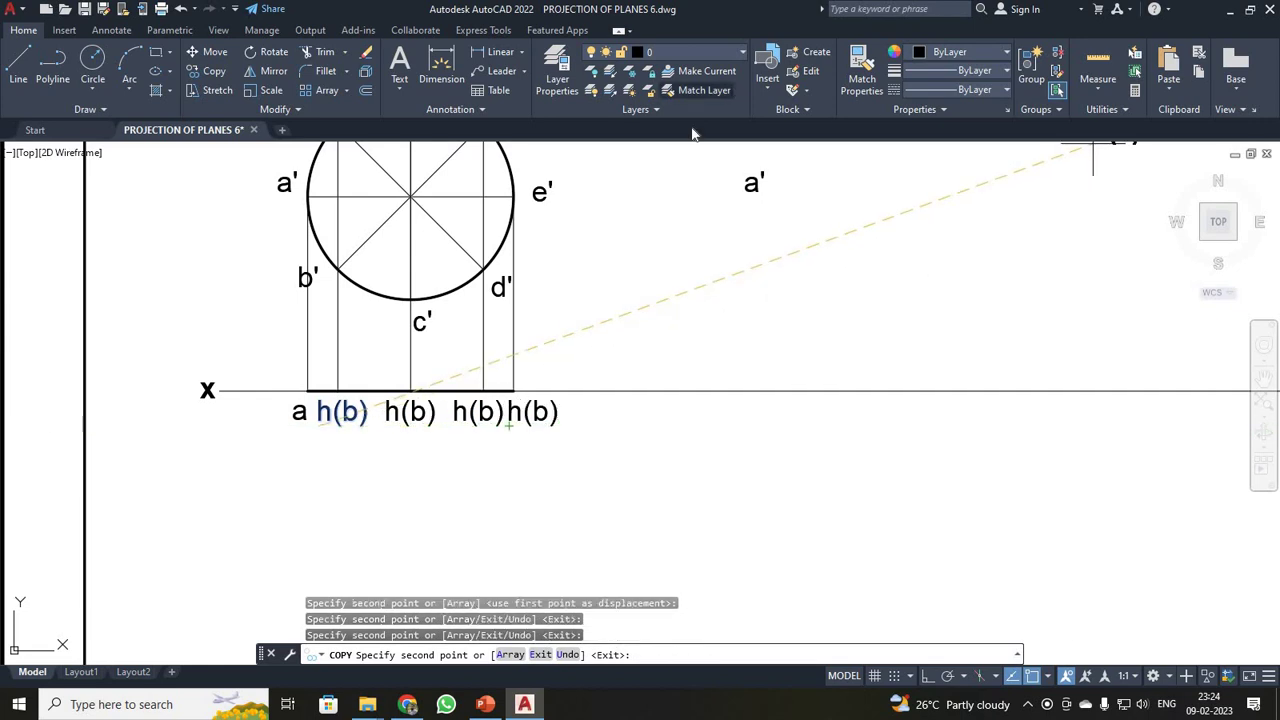
key("Escape")
Change the second and third copies to read g(c) and f(d)
double_click(393, 408)
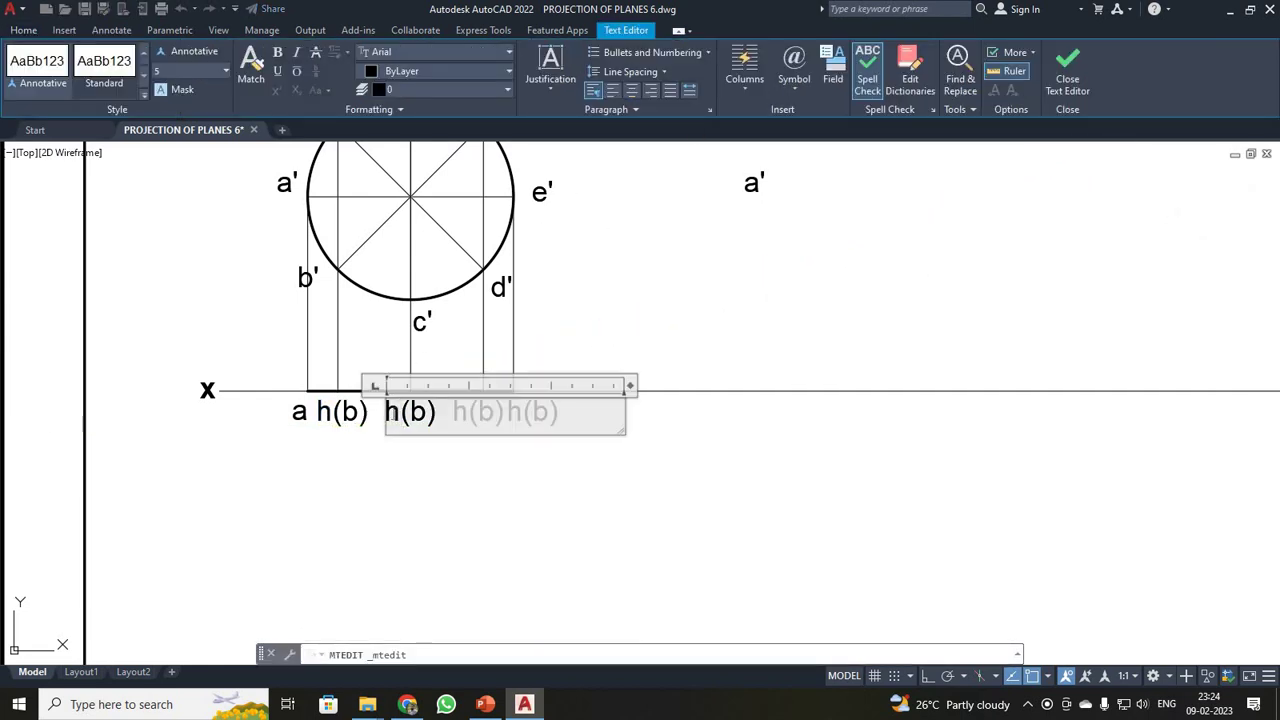
scroll(398, 400, "down", 2)
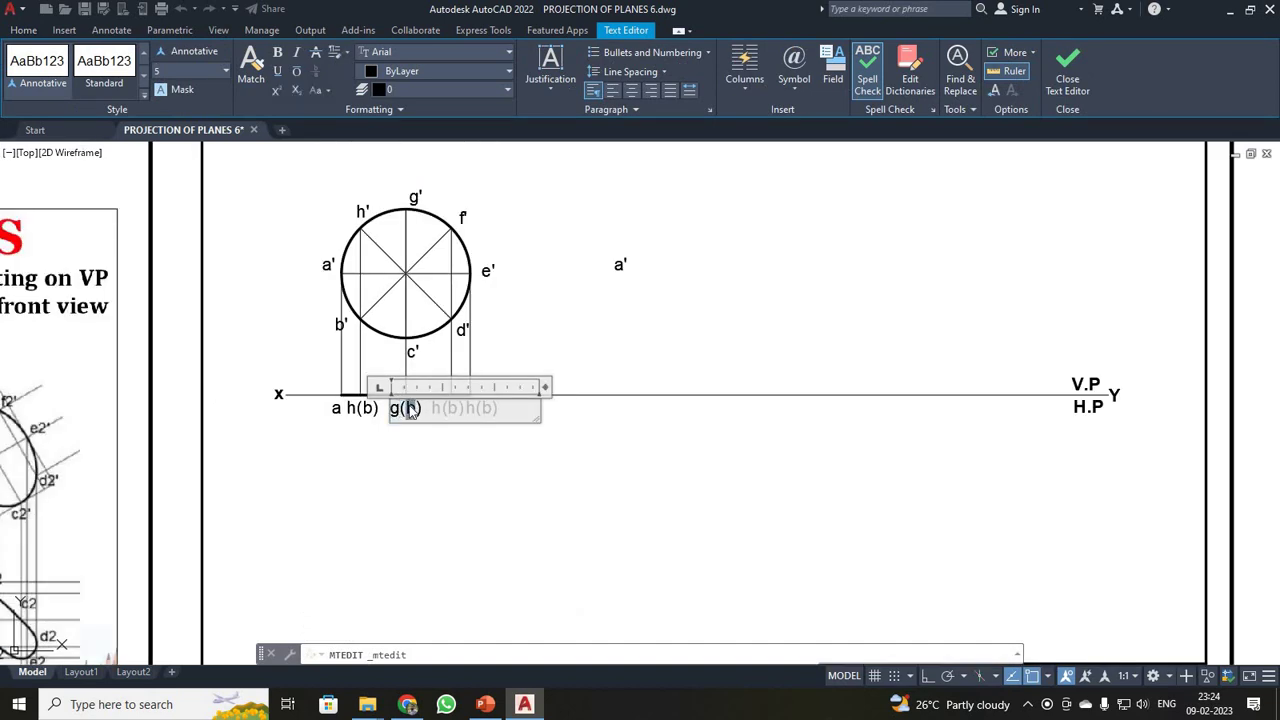
left_click(1068, 70)
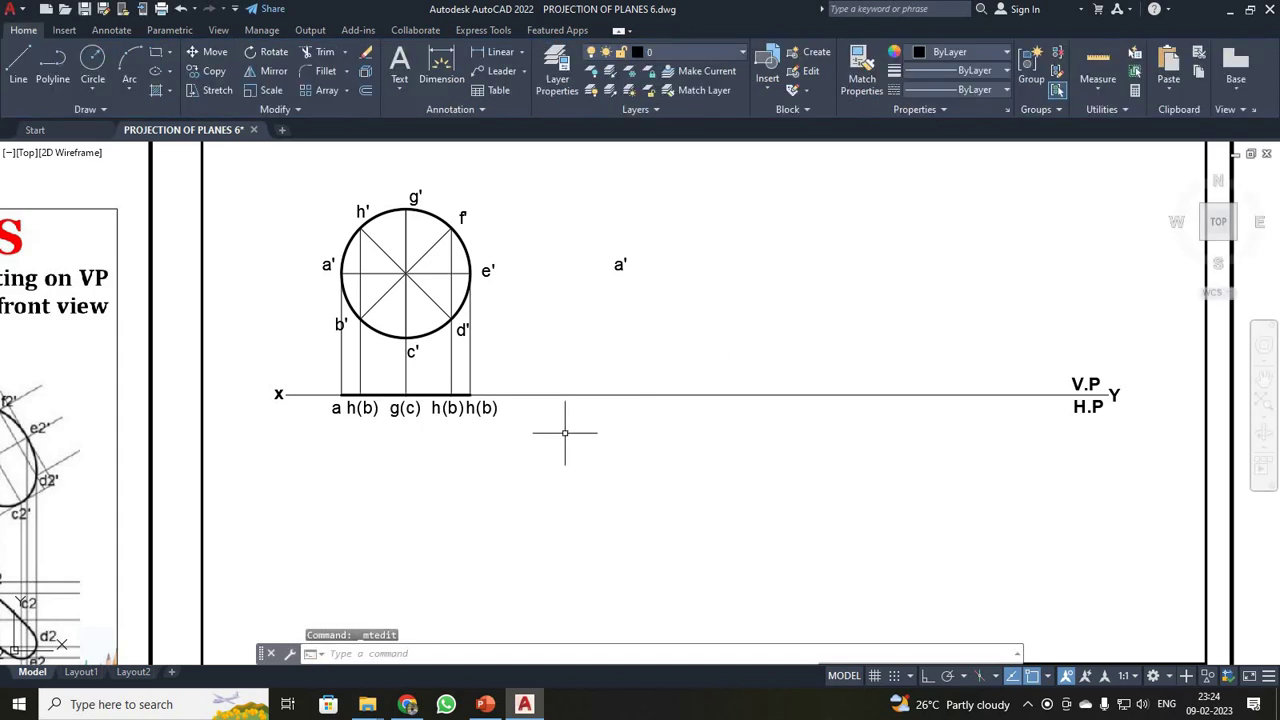
left_click(458, 408)
double_click(447, 408)
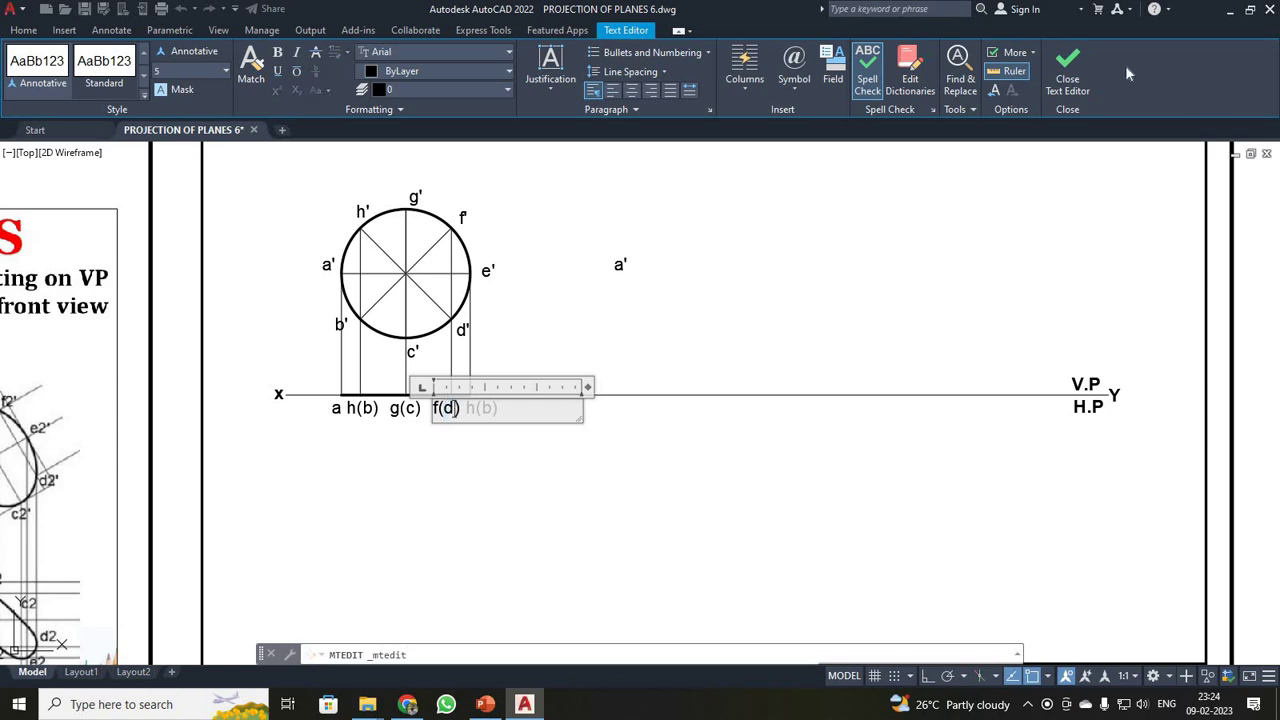
left_click(1068, 70)
Replace the last copy's text with e
scroll(620, 396, "up", 2)
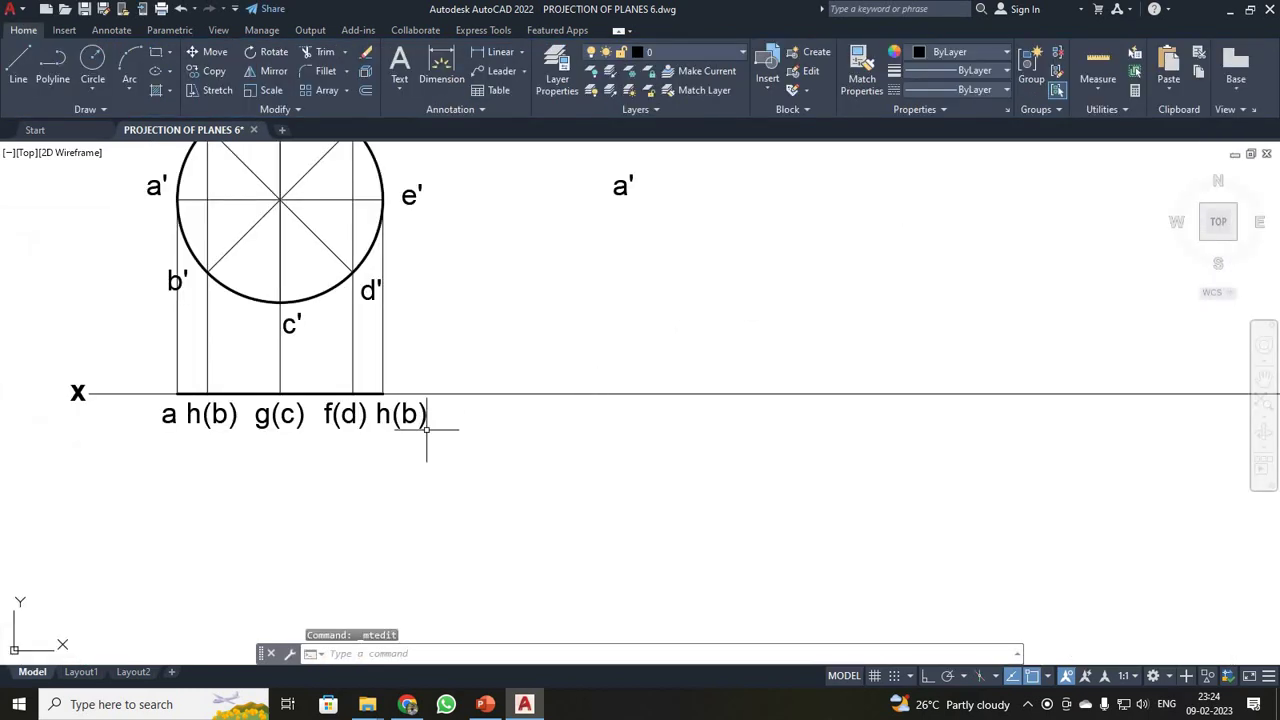
left_click(400, 414)
left_click(391, 414)
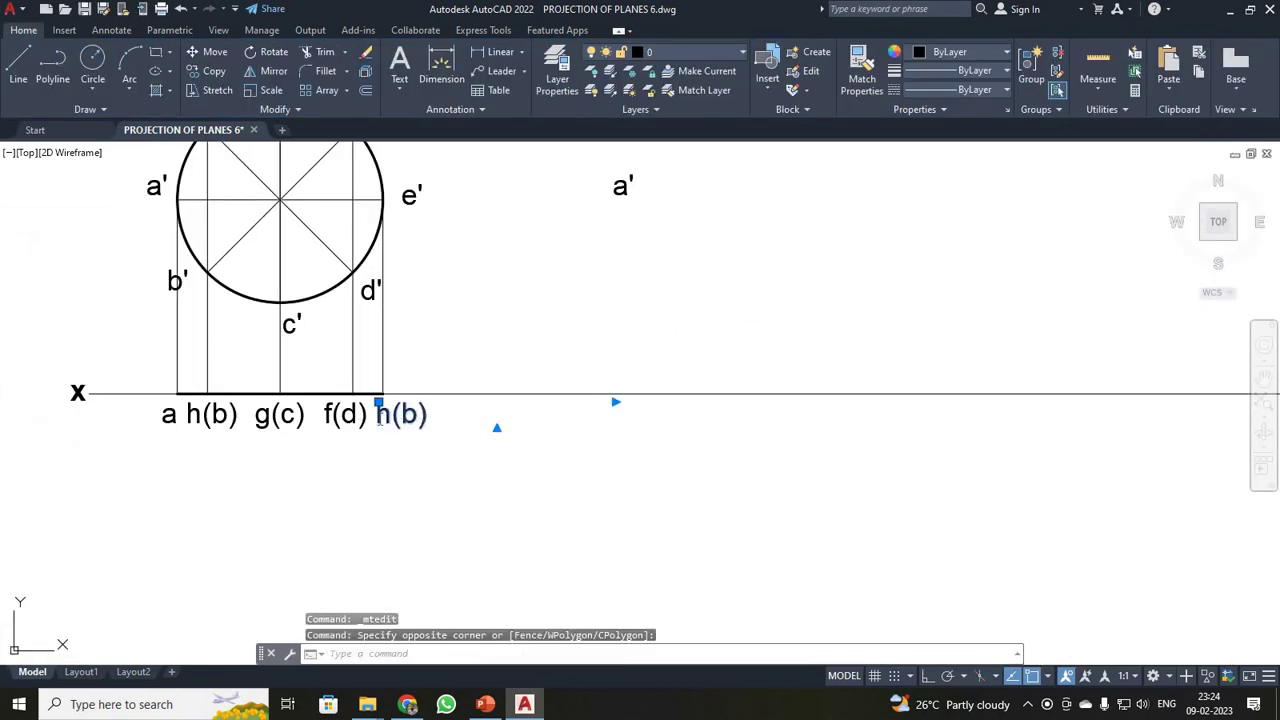
double_click(431, 424)
key("ctrl+a")
type("e")
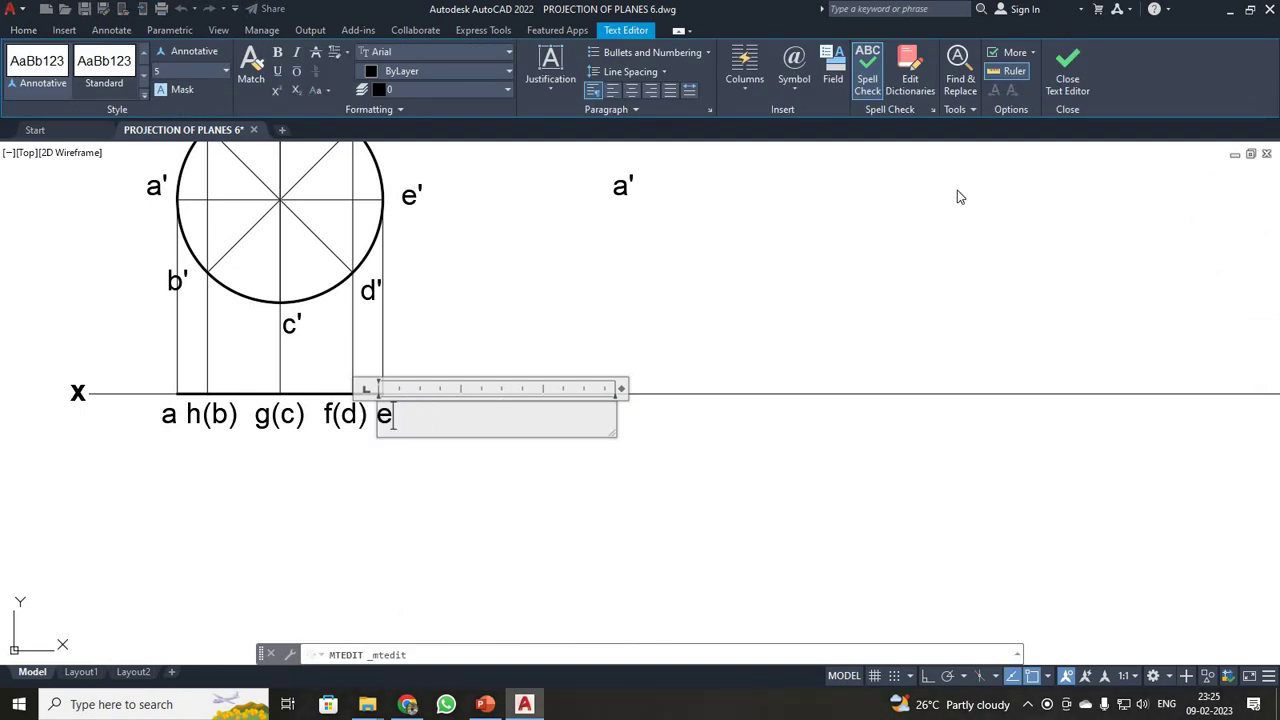
left_click(1065, 70)
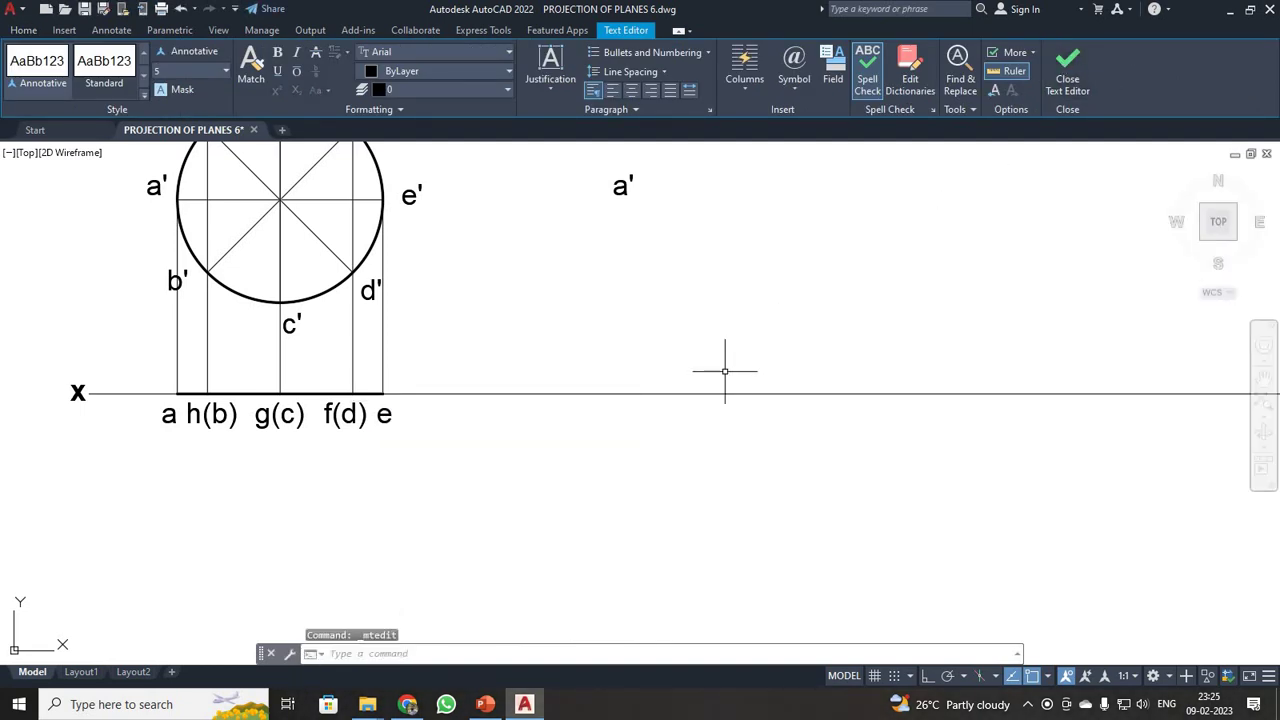
scroll(623, 451, "down", 4)
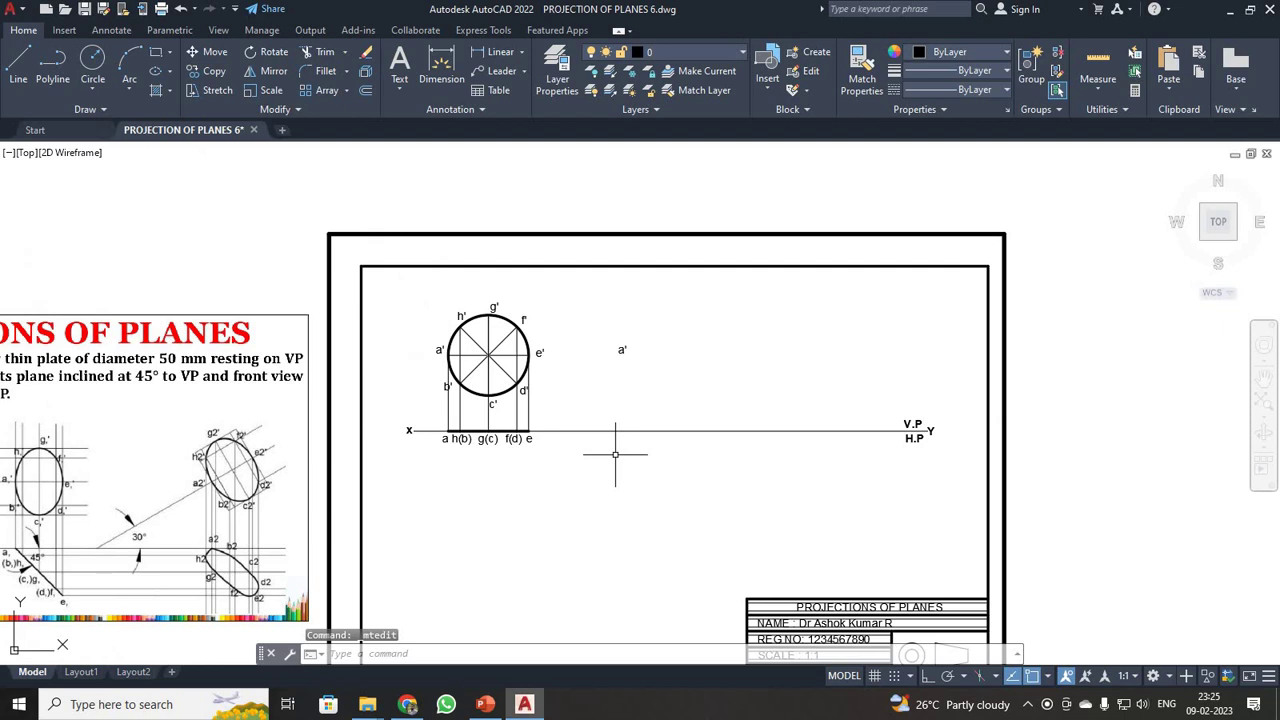
scroll(615, 454, "up", 2)
Copy the a–e labels and edge line further right along the XY line
left_click(319, 397)
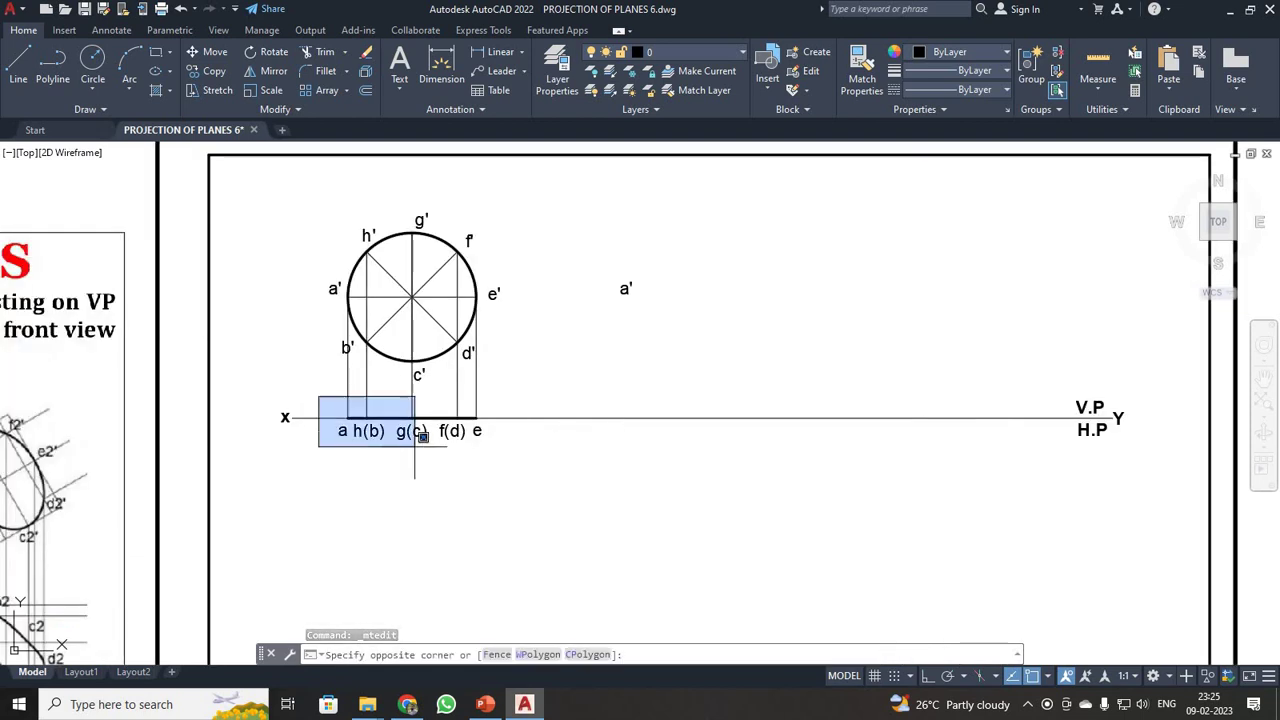
left_click(510, 458)
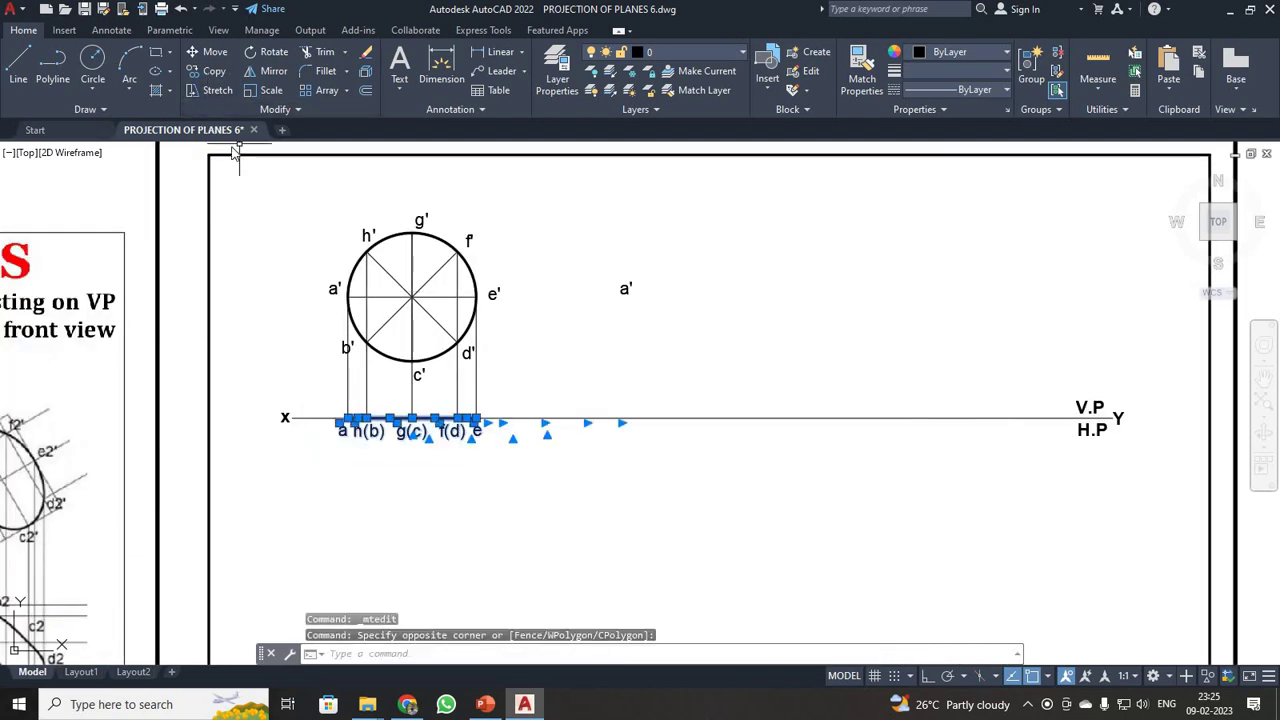
left_click(208, 71)
left_click(348, 418)
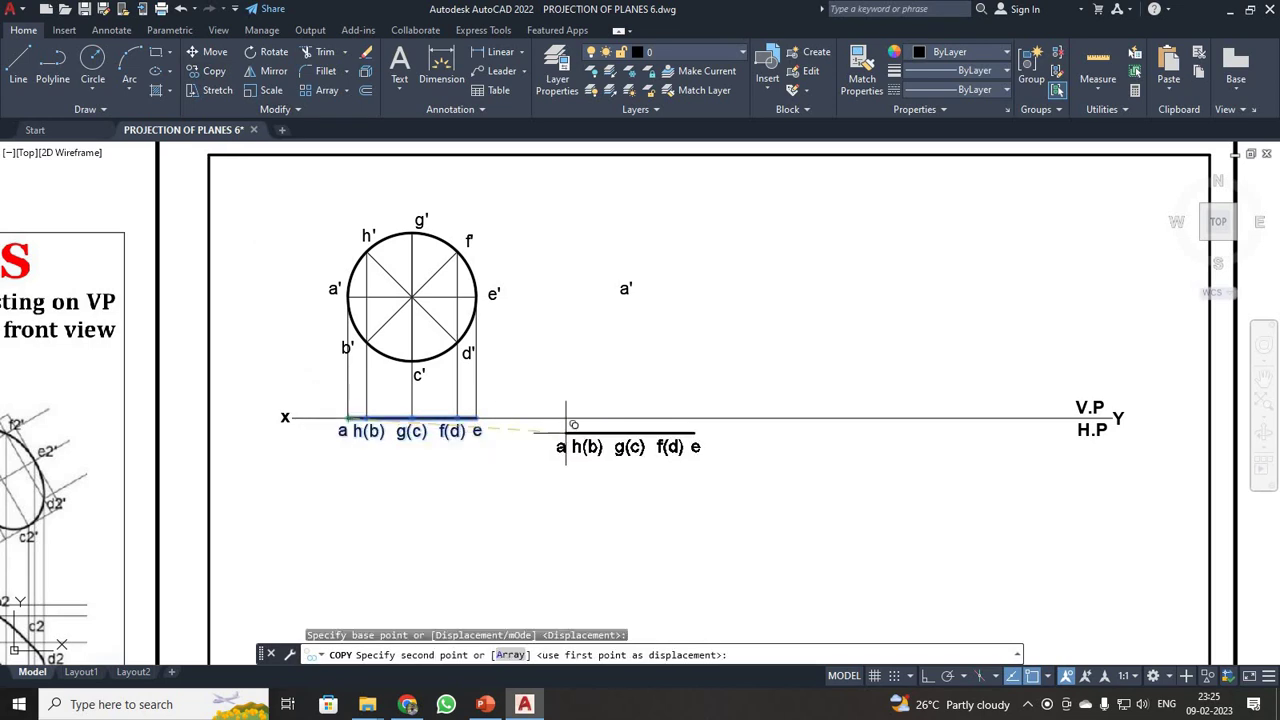
left_click(594, 418)
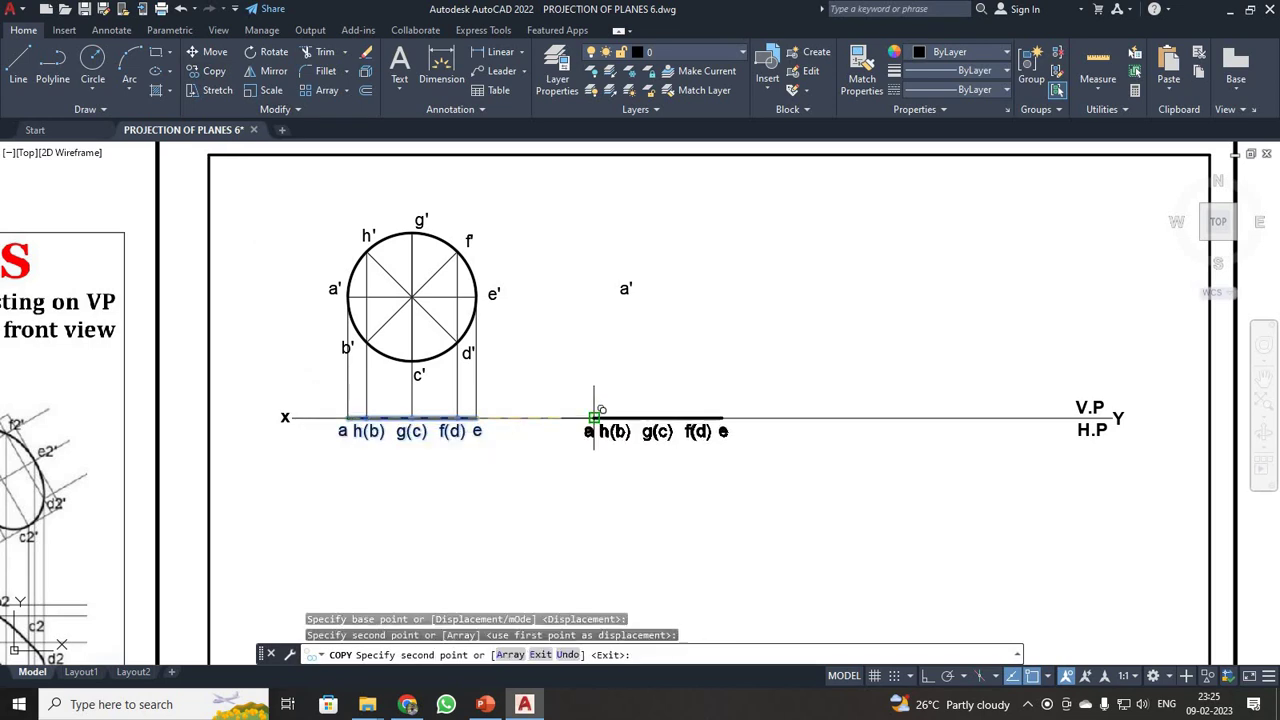
key("Escape")
Rotate the copied labels and edge line -45° about point a
left_click(569, 393)
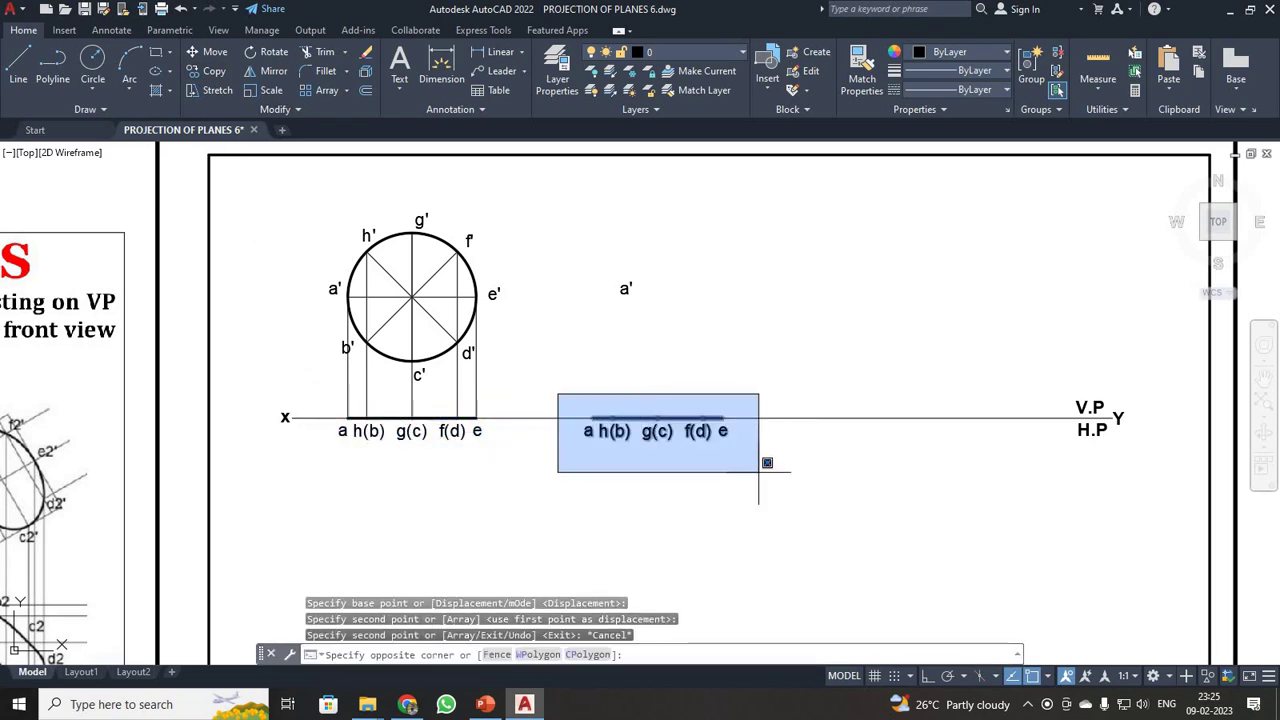
left_click(760, 474)
left_click(274, 52)
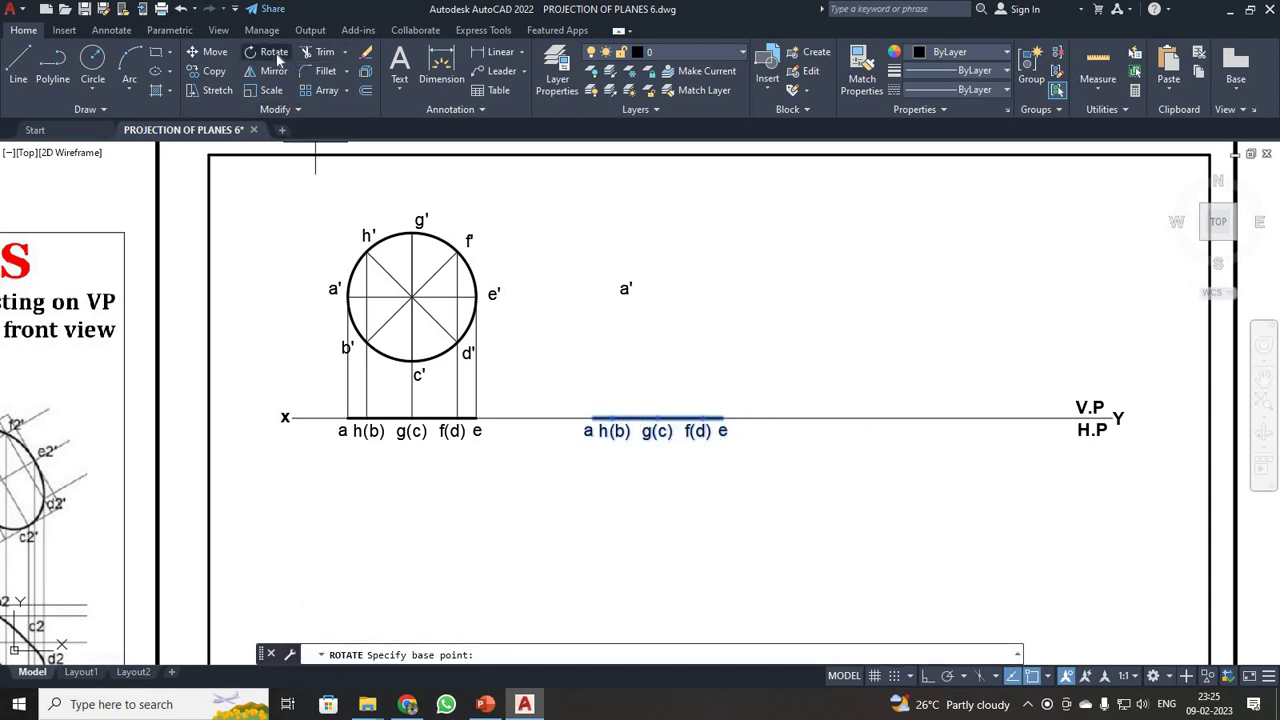
type("-45")
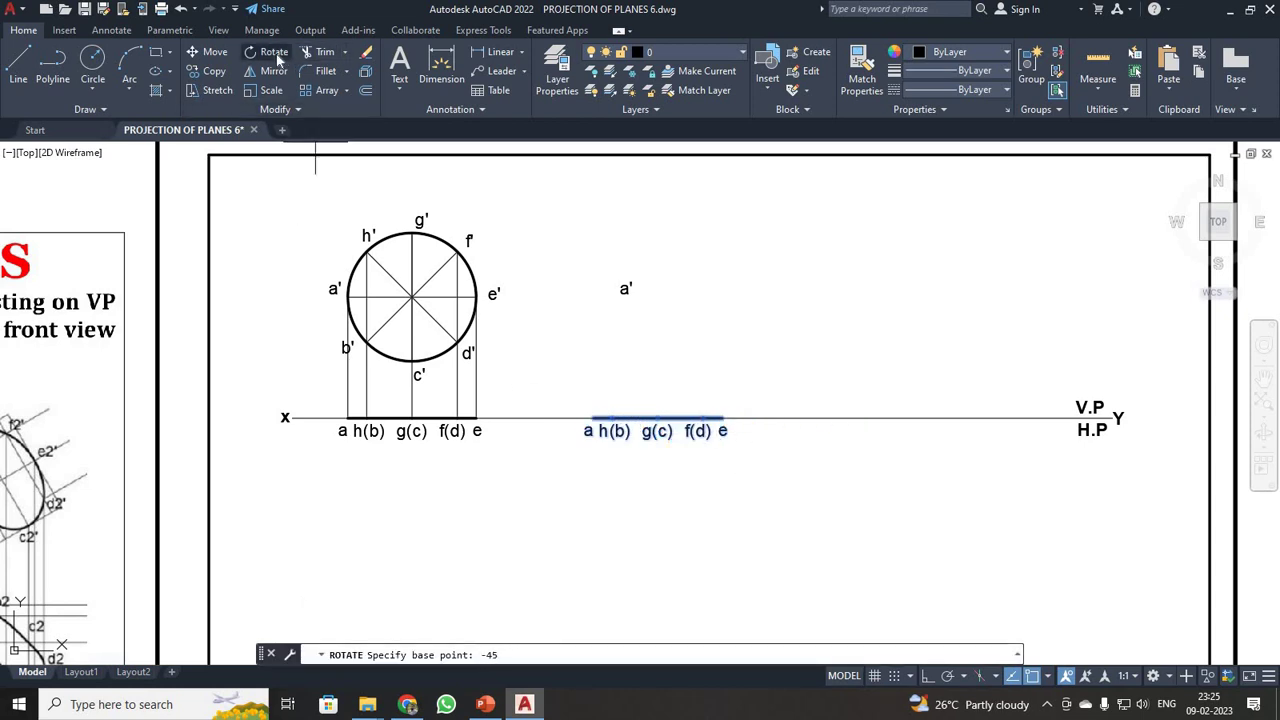
key("Return")
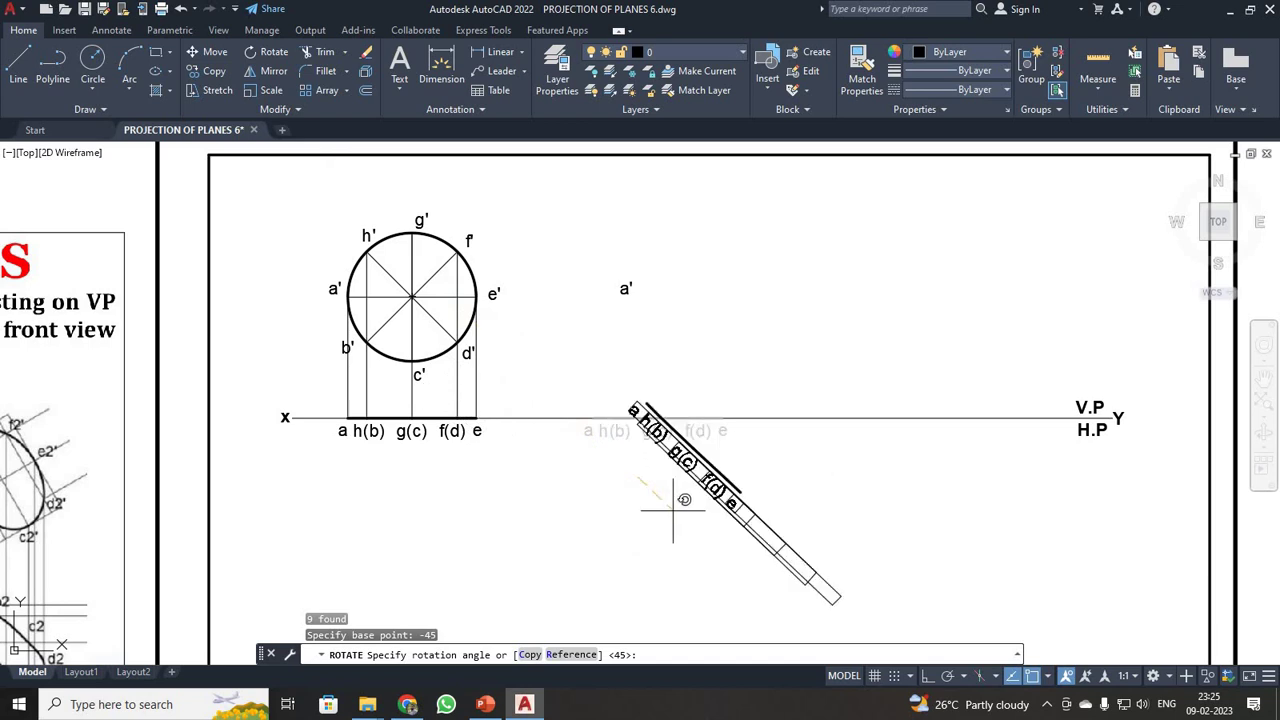
type("-")
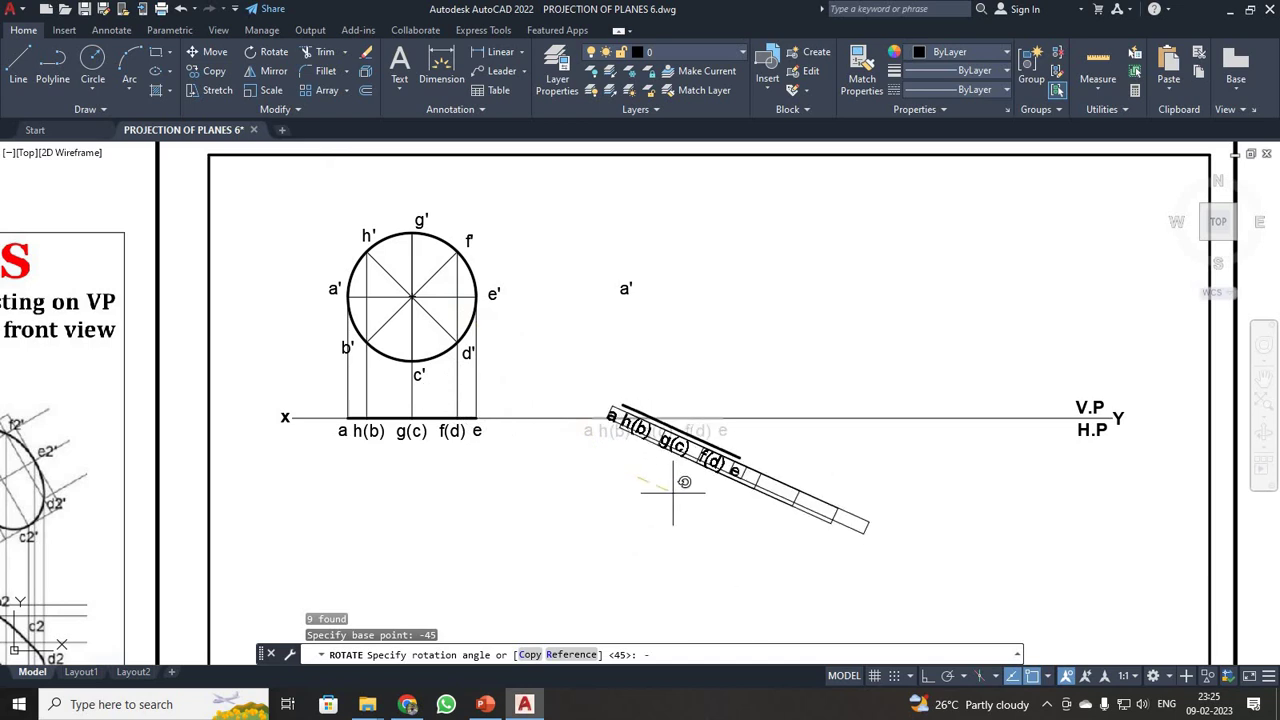
key("Escape")
scroll(673, 492, "up", 4)
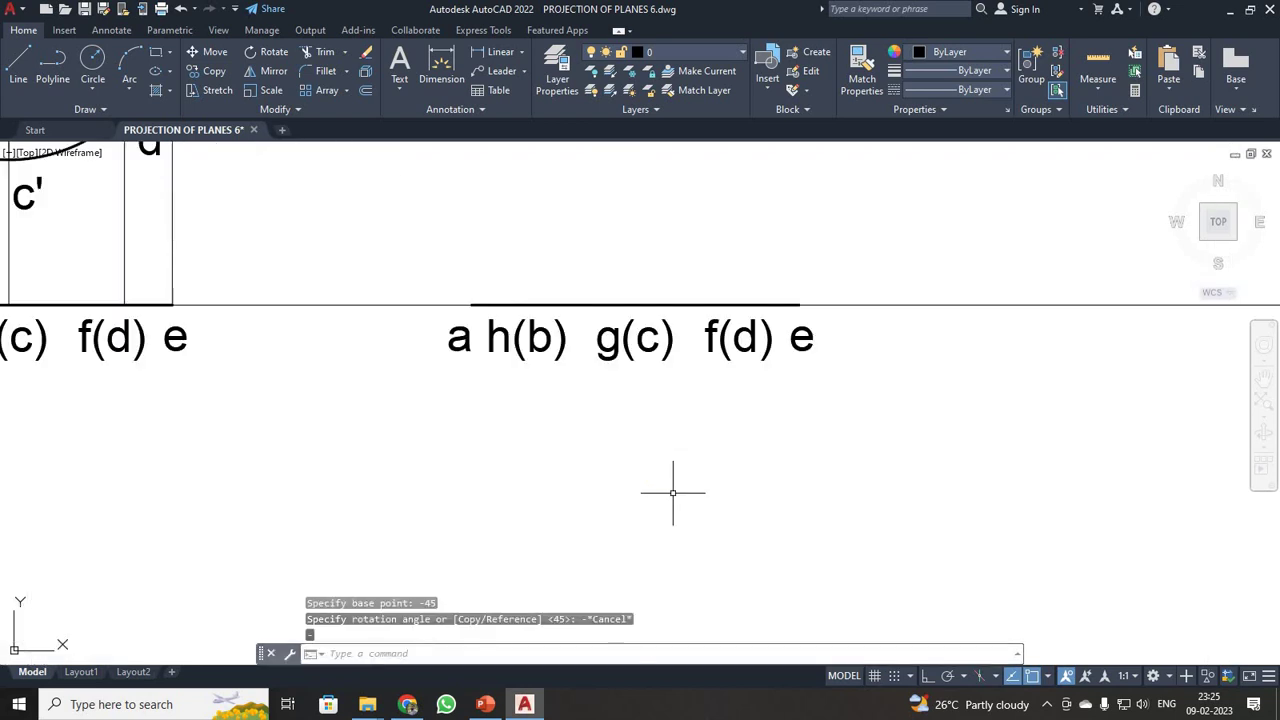
scroll(673, 492, "down", 4)
left_click(558, 387)
left_click(760, 467)
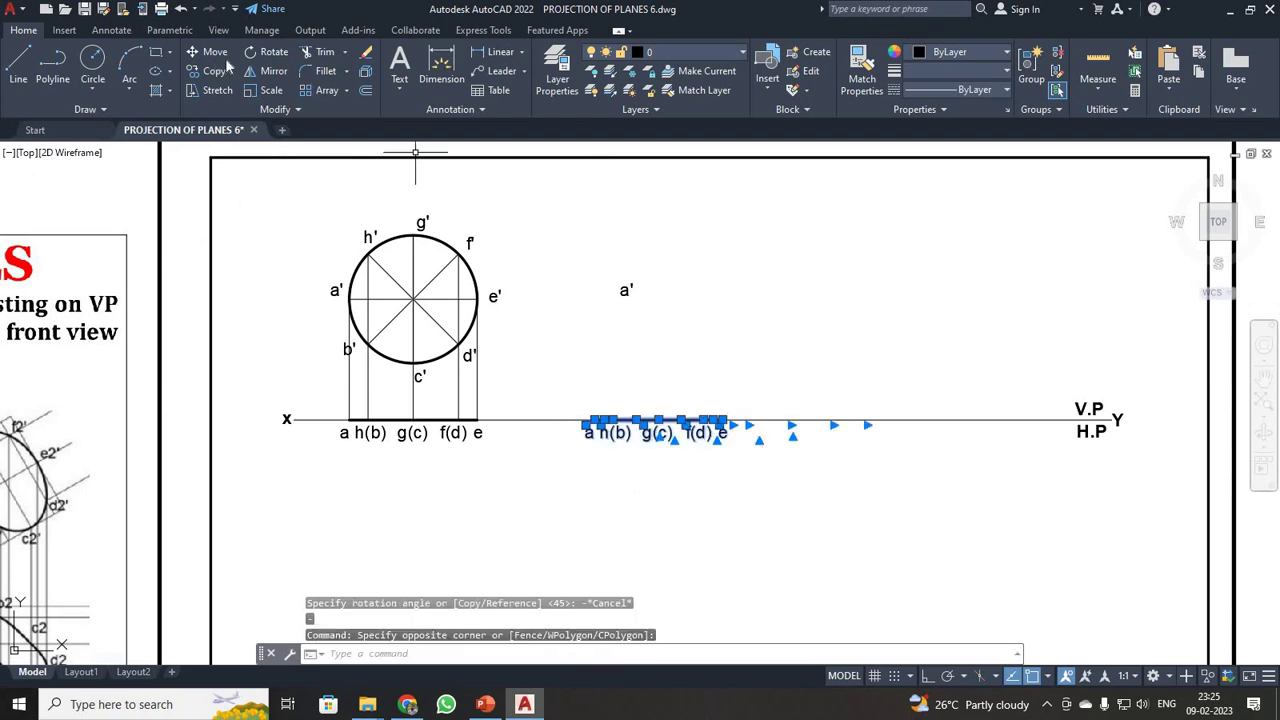
left_click(268, 52)
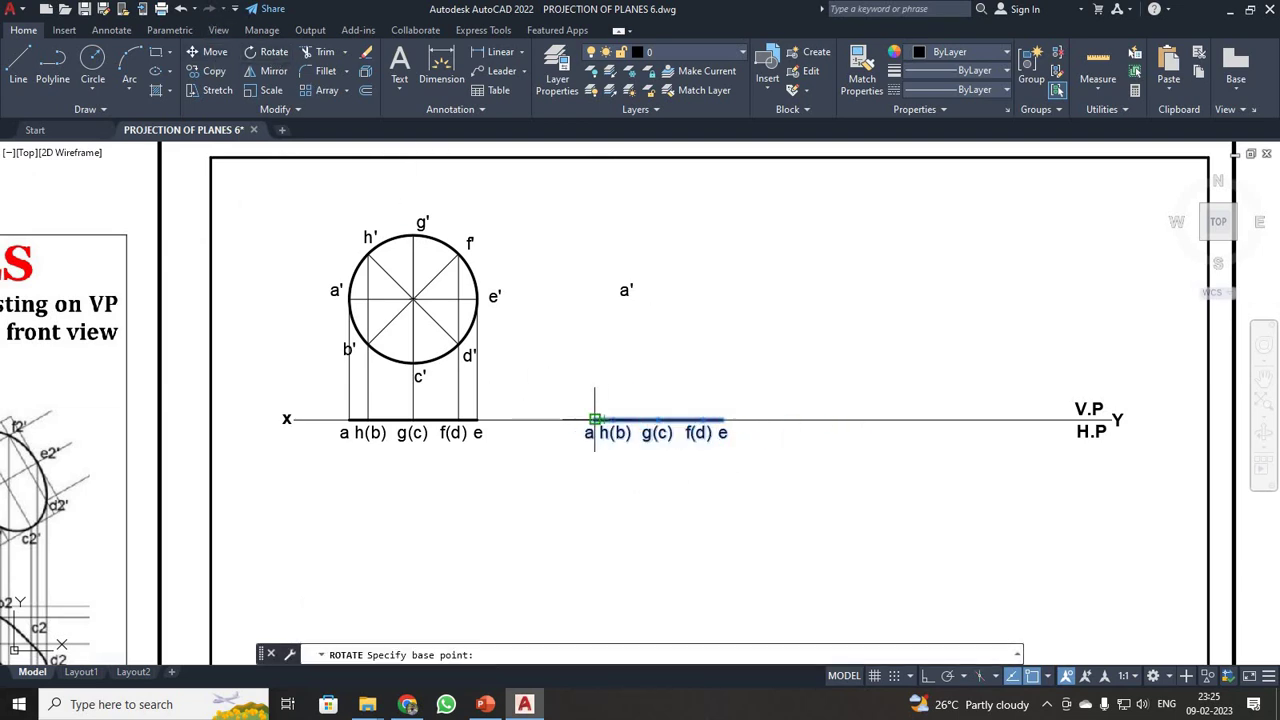
left_click(595, 419)
type("-45")
key("Return")
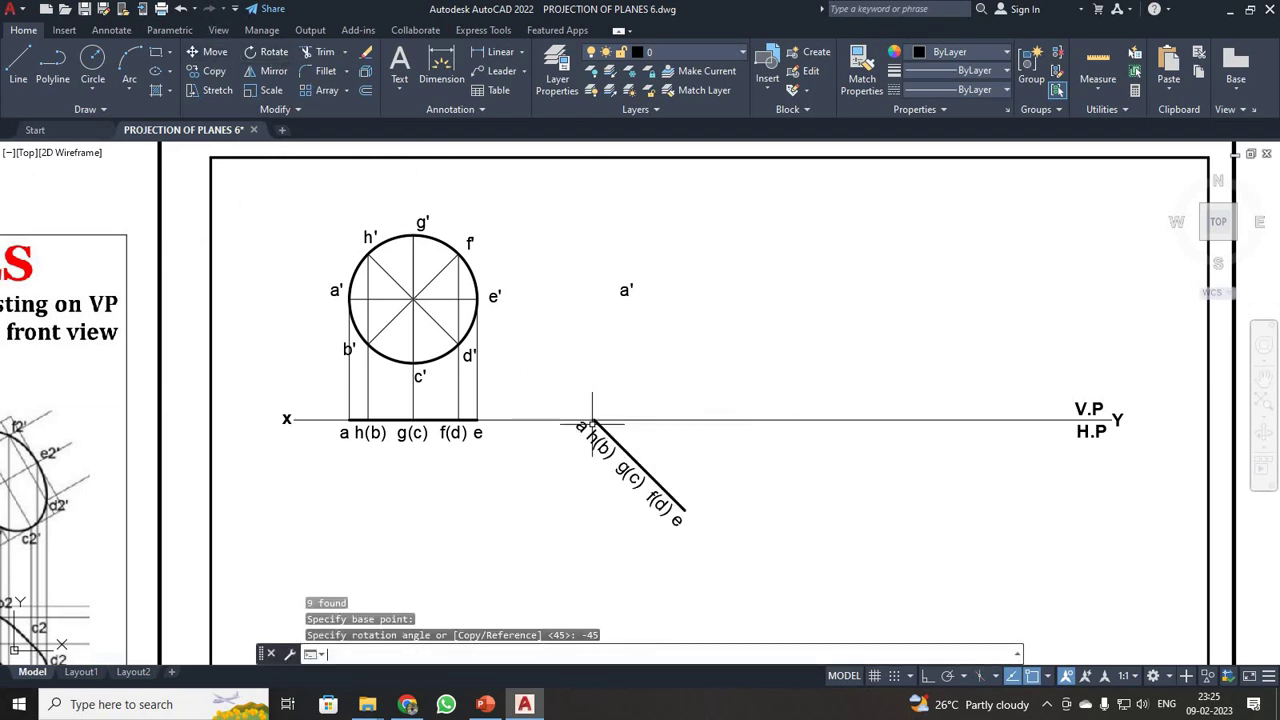
scroll(751, 507, "up", 4)
scroll(751, 507, "down", 2)
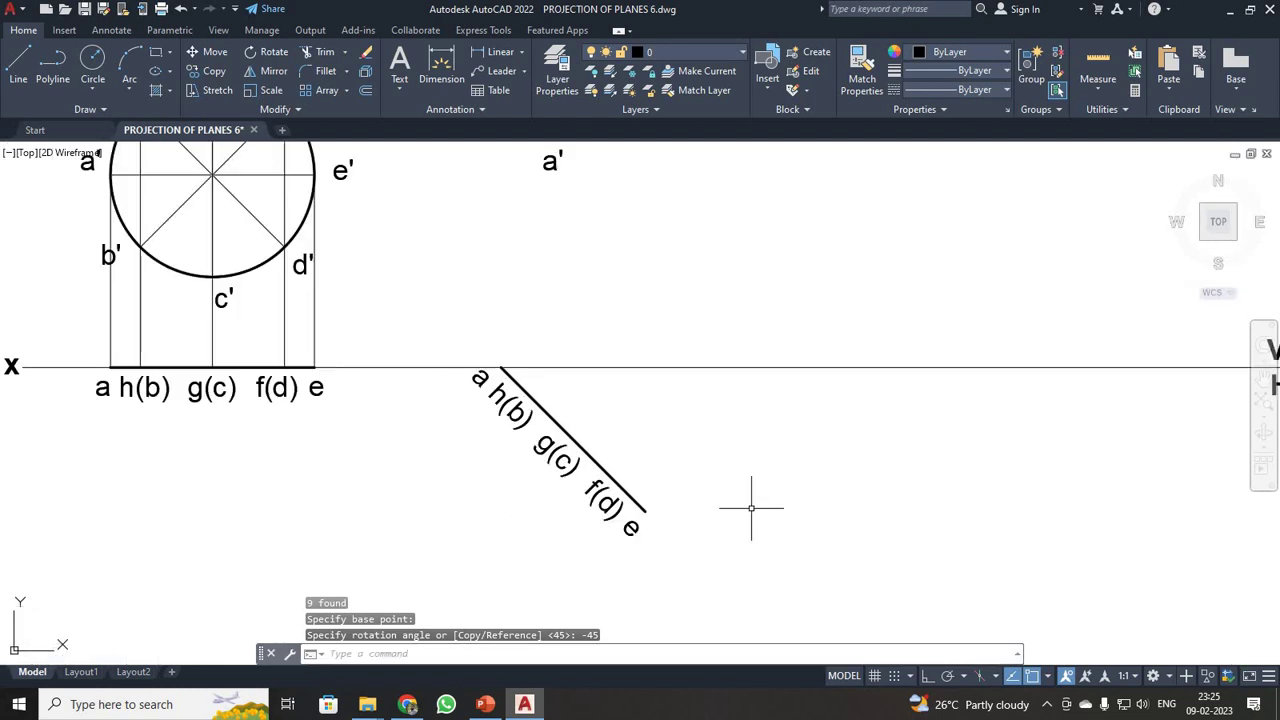
scroll(751, 507, "down", 2)
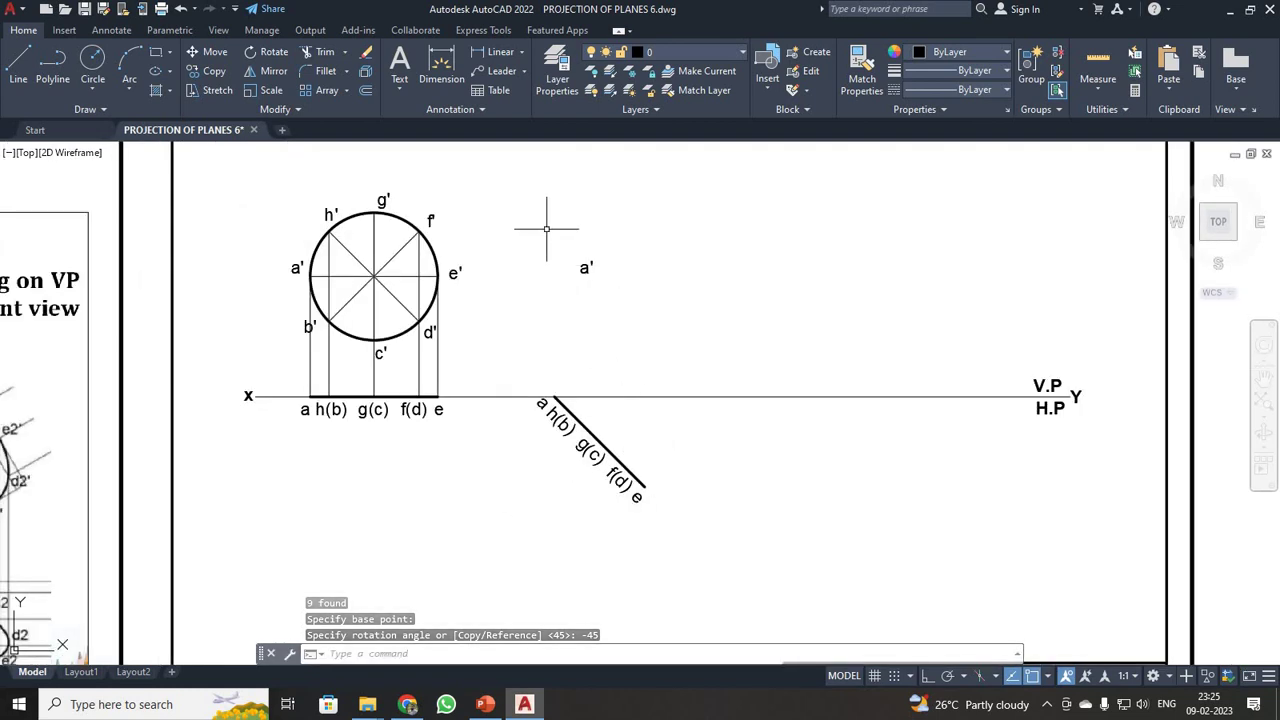
Erase the stray a' label right of the front-view circle
left_click(546, 228)
left_click(620, 294)
key("Delete")
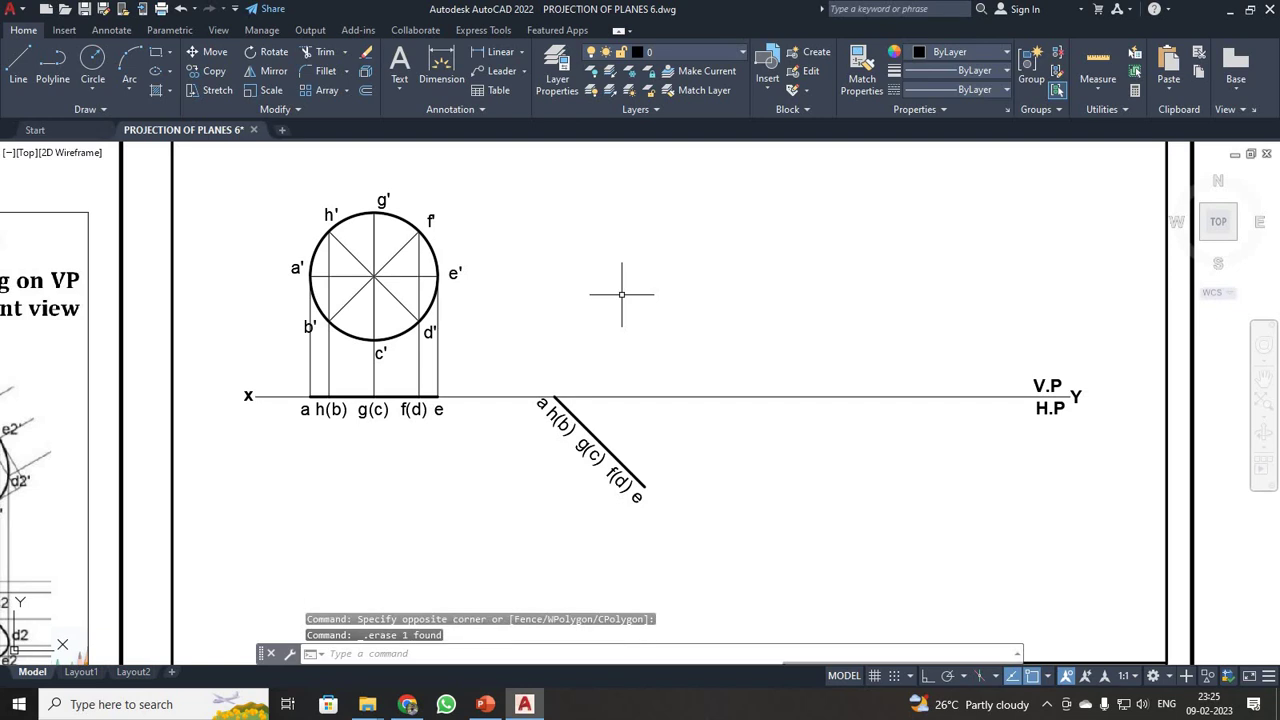
scroll(622, 290, "up", 4)
scroll(618, 320, "down", 2)
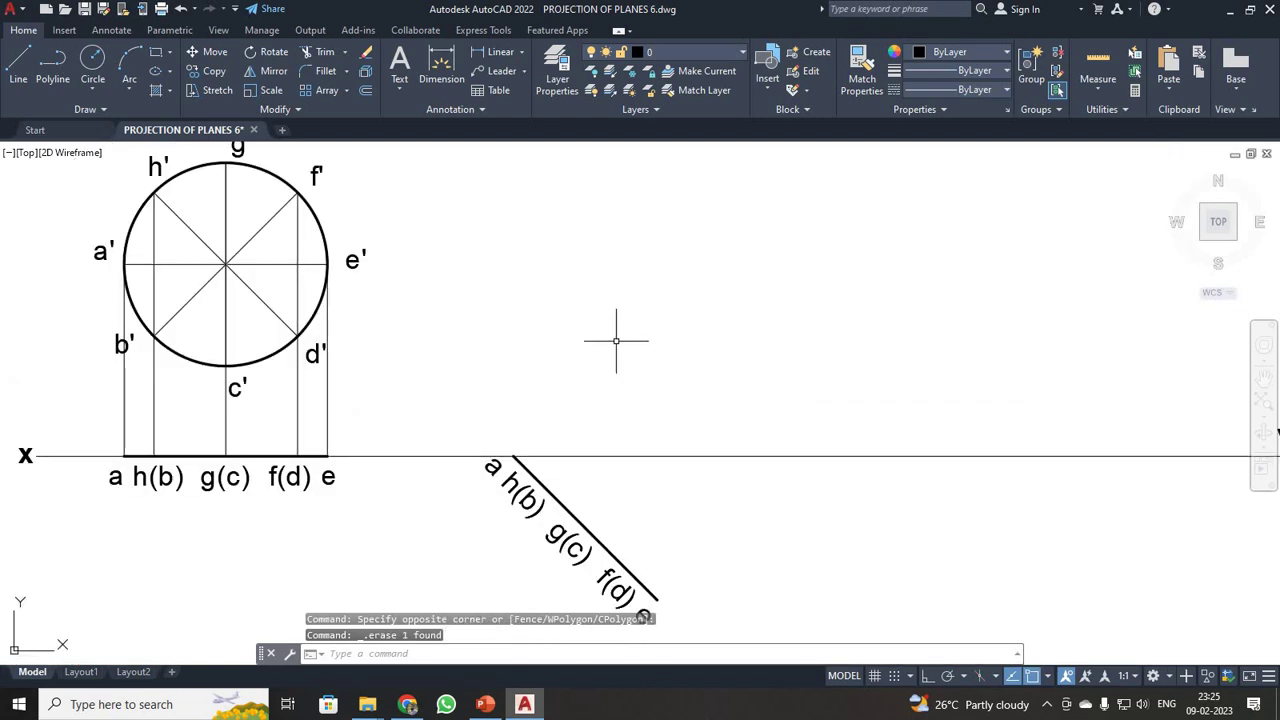
With Ortho on, draw a vertical projector up from point a
left_click(18, 62)
left_click(514, 456)
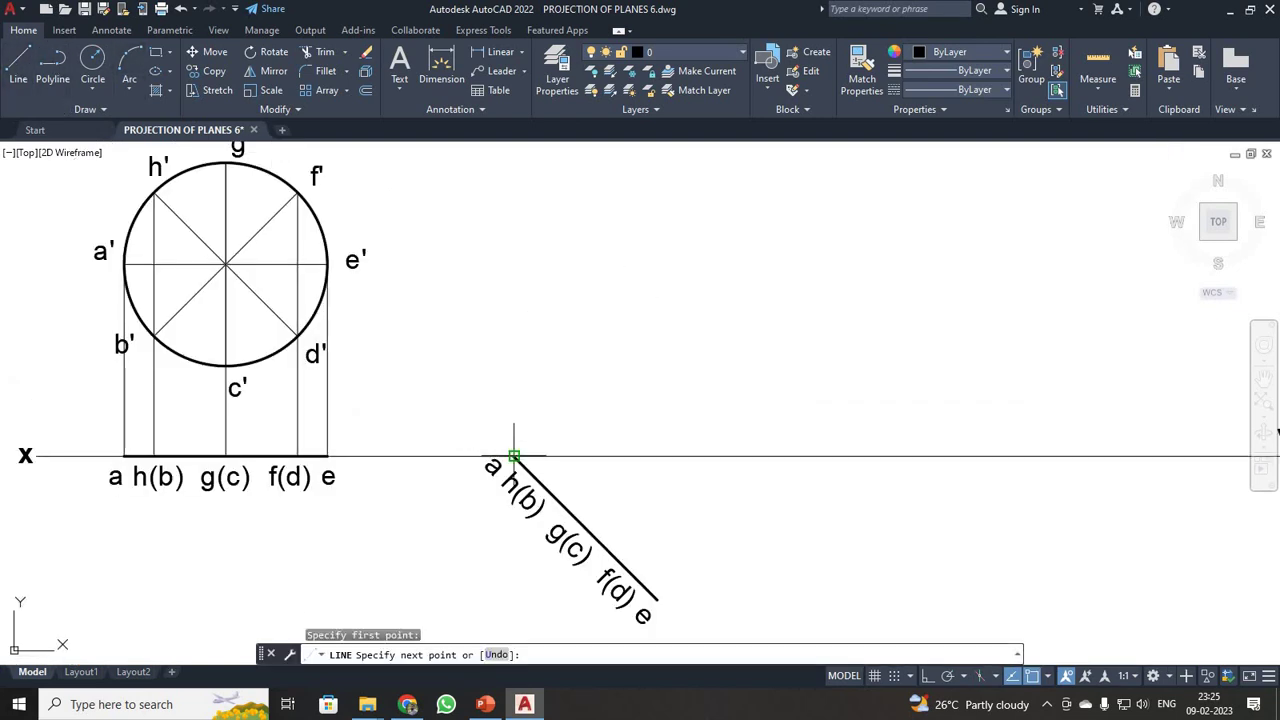
scroll(508, 251, "down", 4)
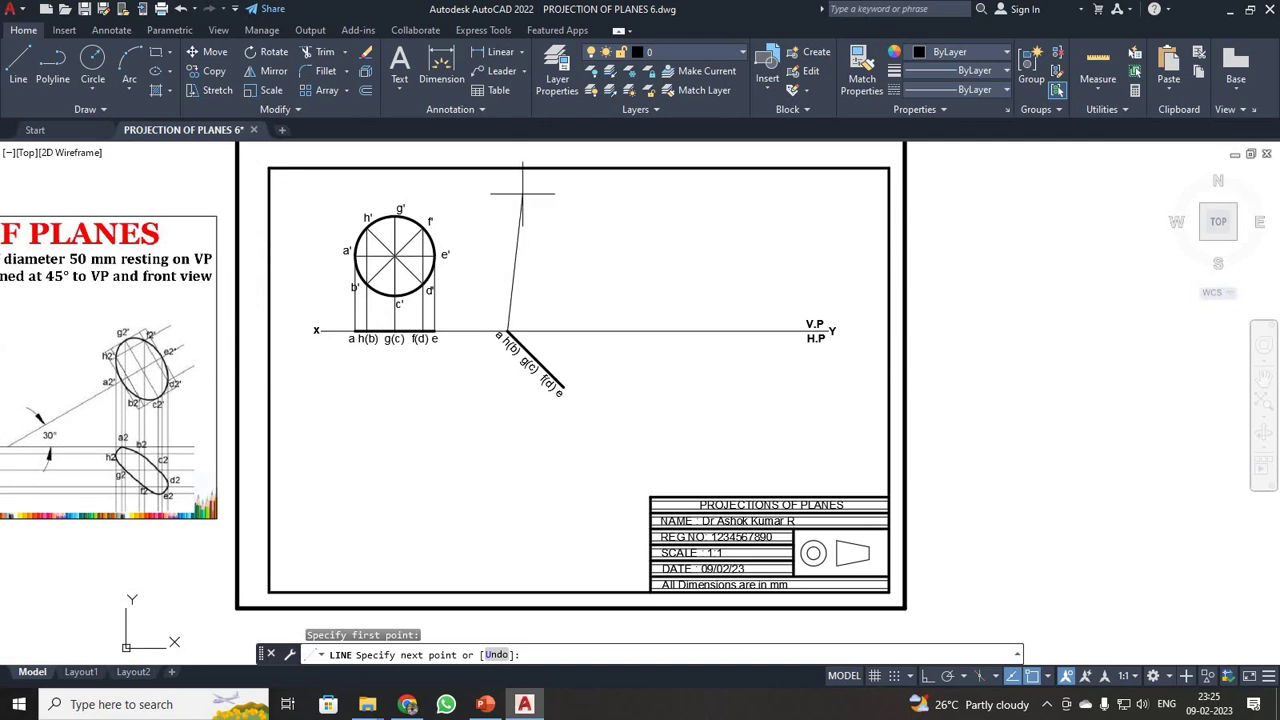
key("F8")
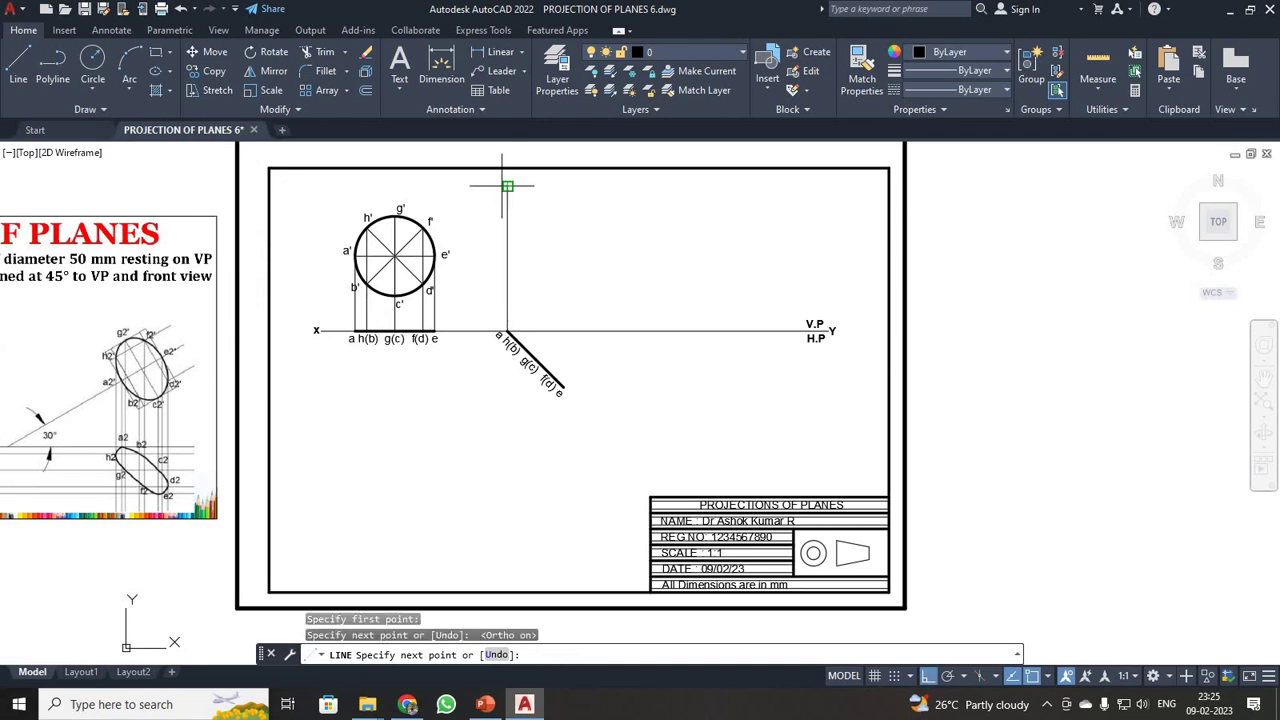
left_click(507, 186)
key("Escape")
type("z")
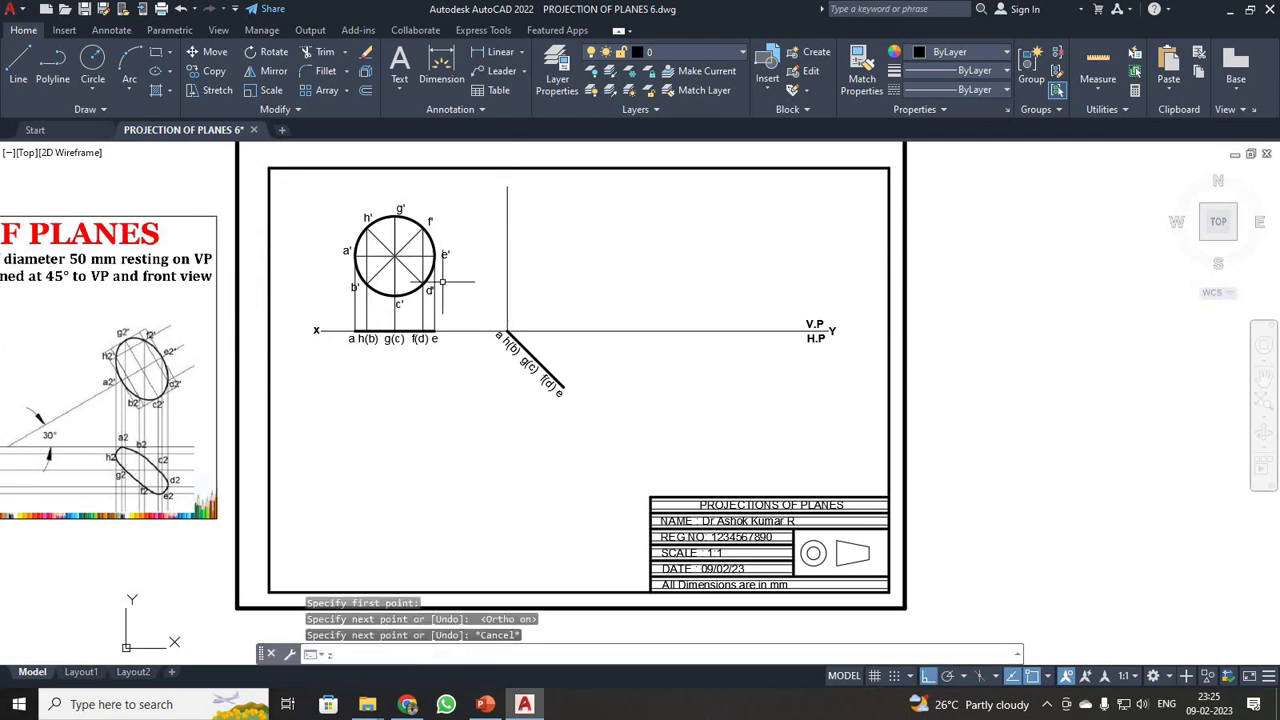
key("Return")
type("w")
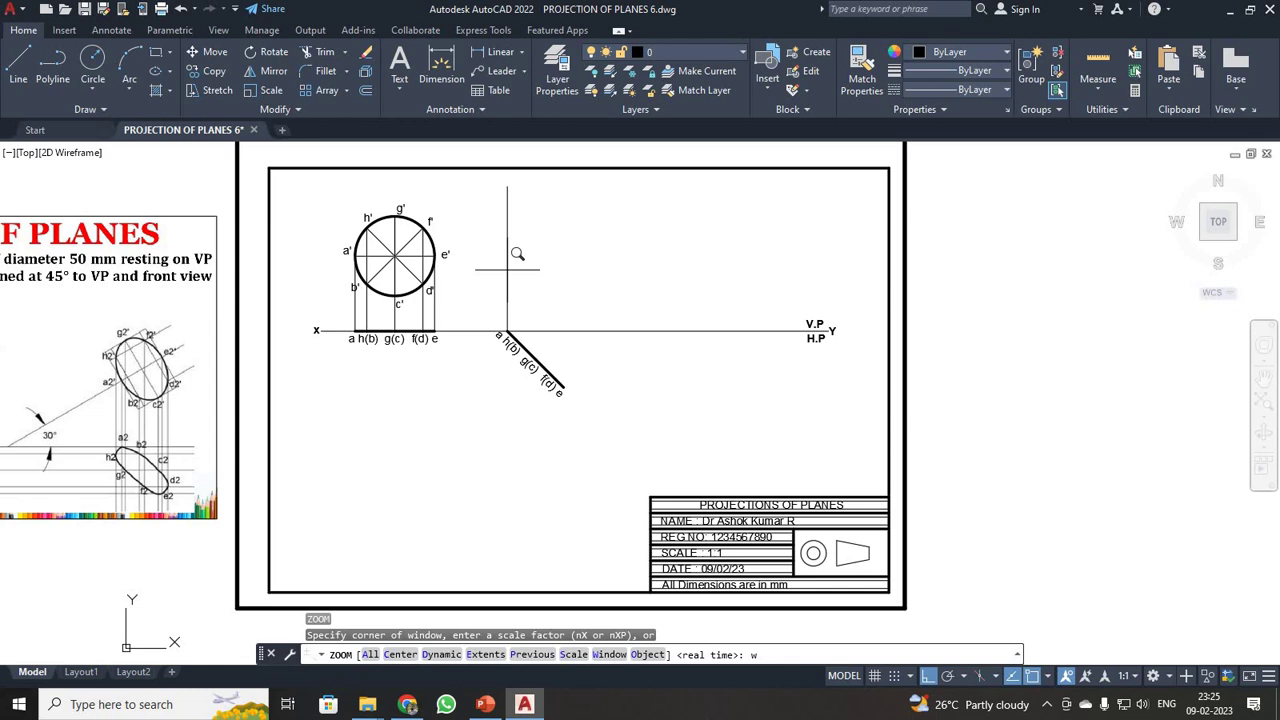
key("Return")
left_click(486, 176)
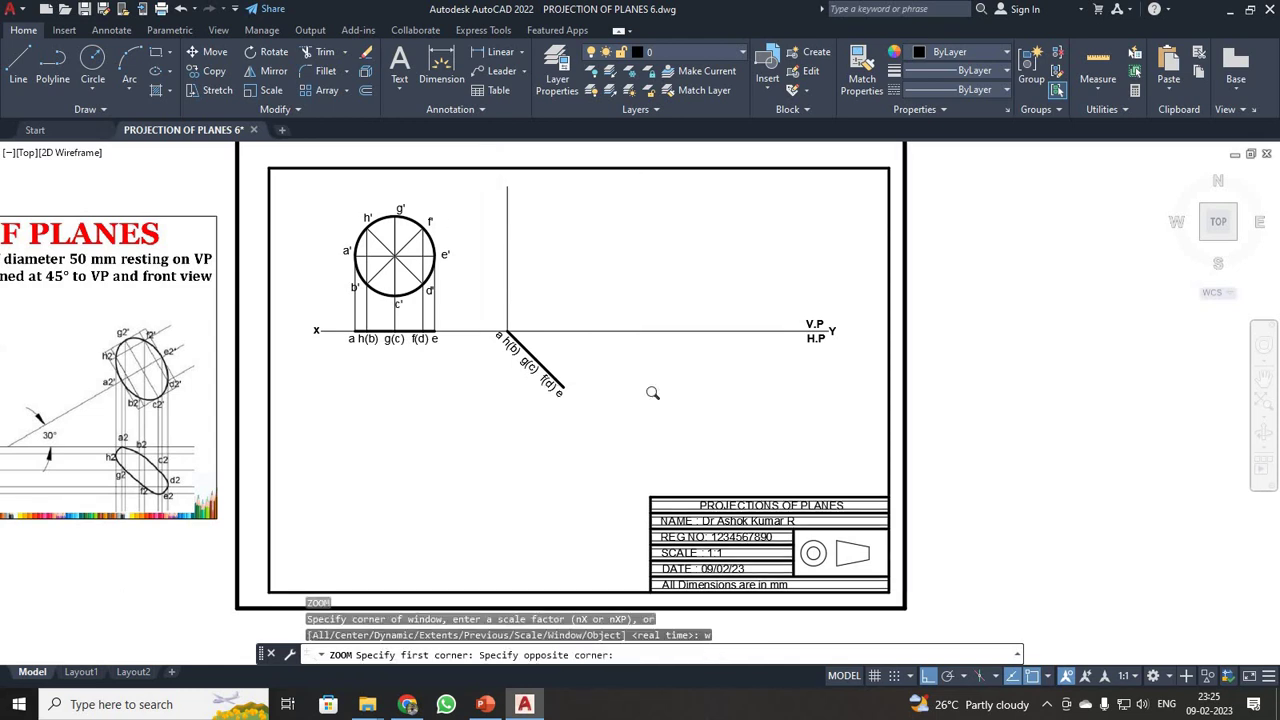
left_click(652, 393)
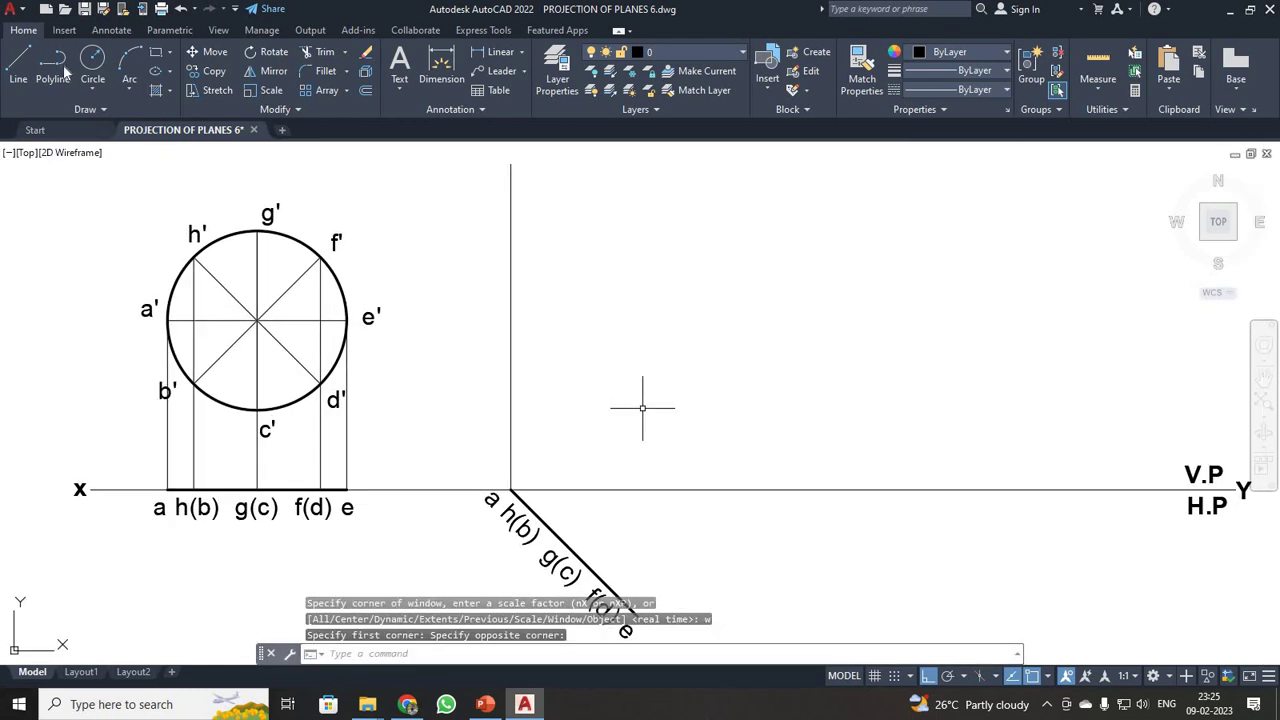
Draw vertical projectors up from points h(b) and g(c) to the same height
left_click(18, 64)
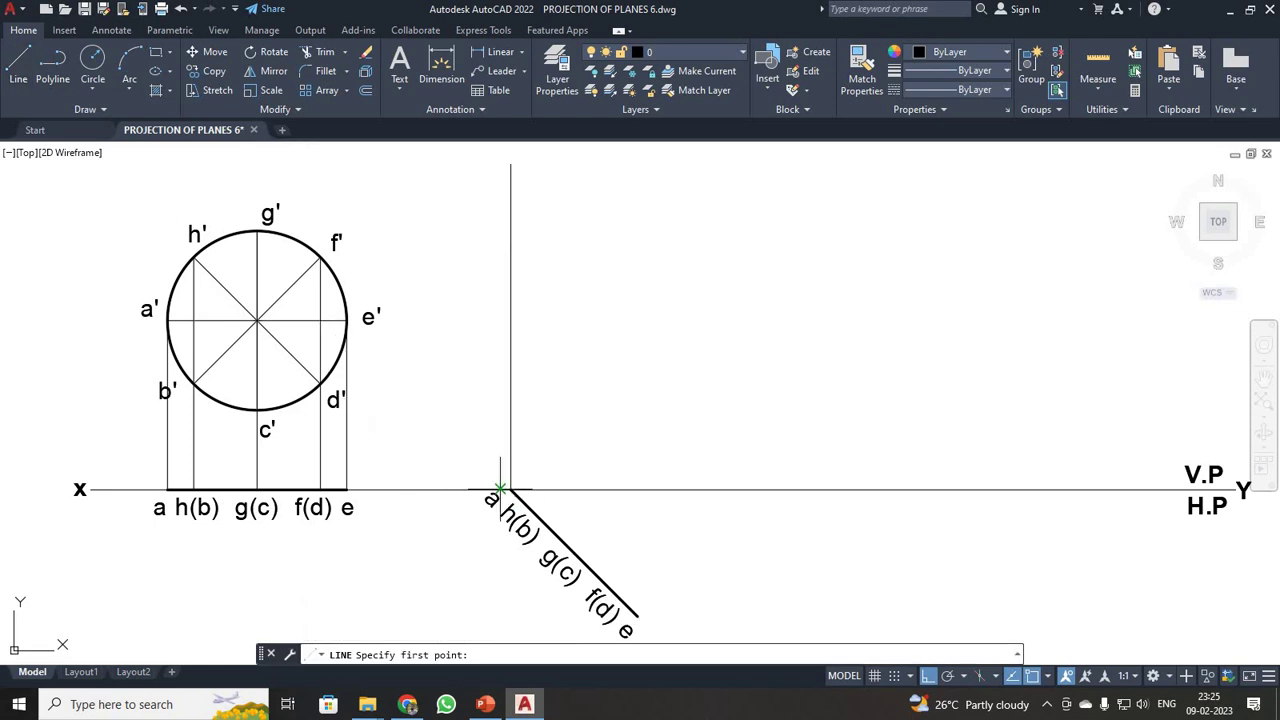
left_click(530, 508)
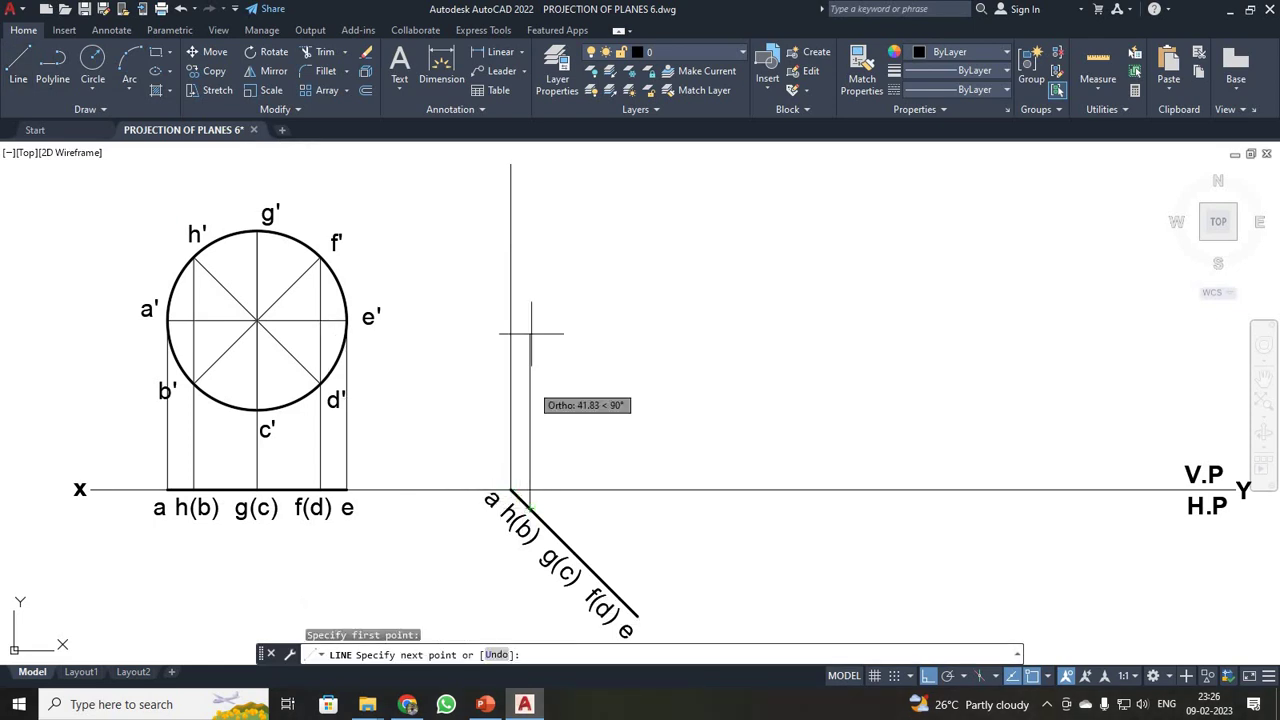
left_click(529, 165)
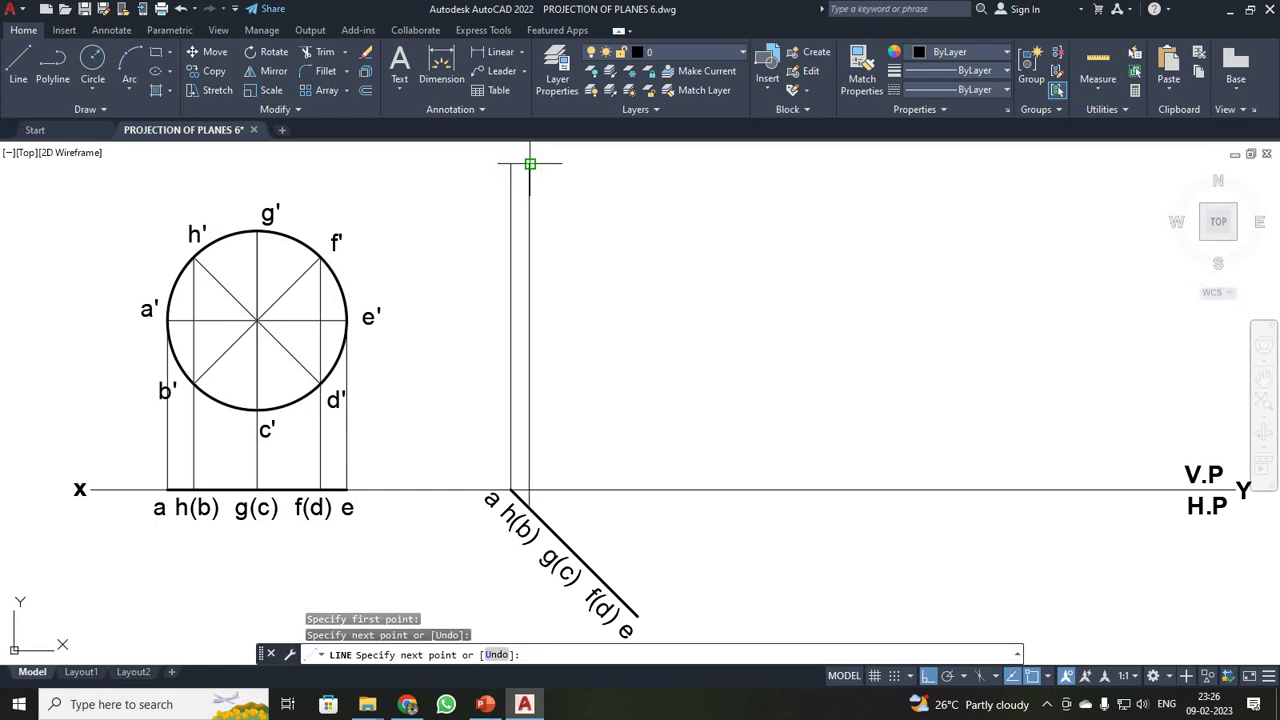
left_click(18, 64)
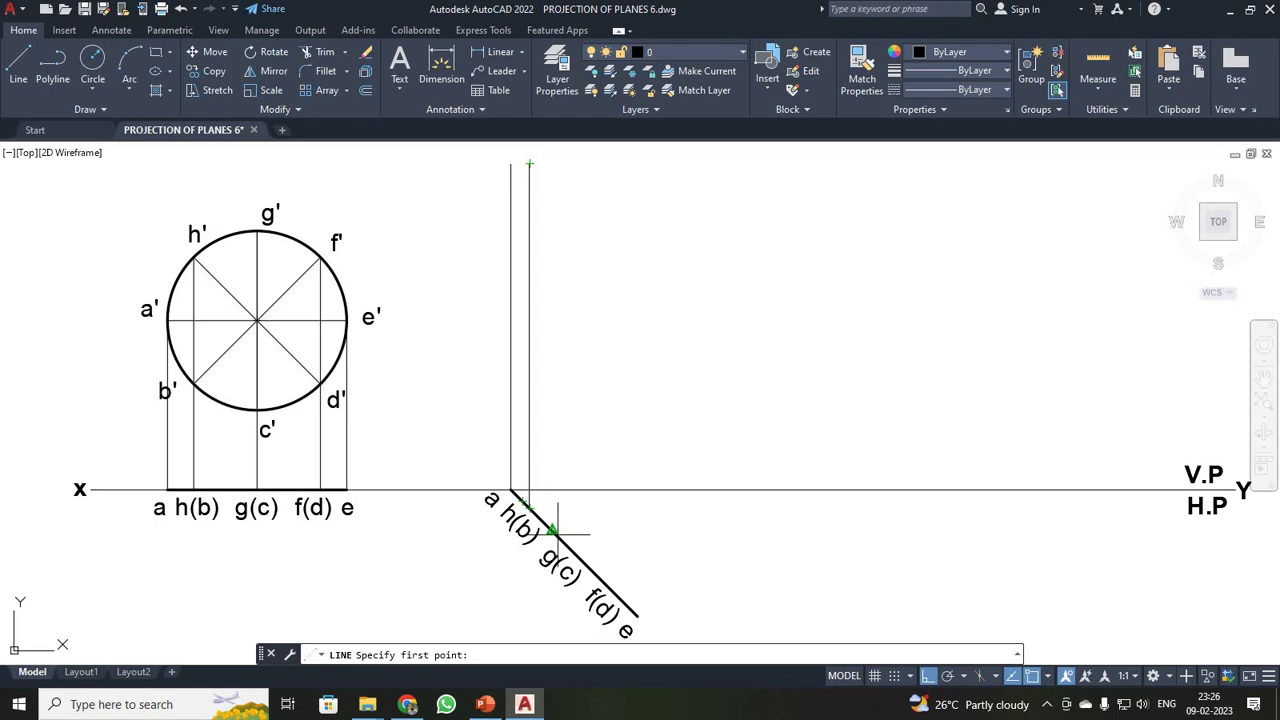
scroll(560, 538, "up", 2)
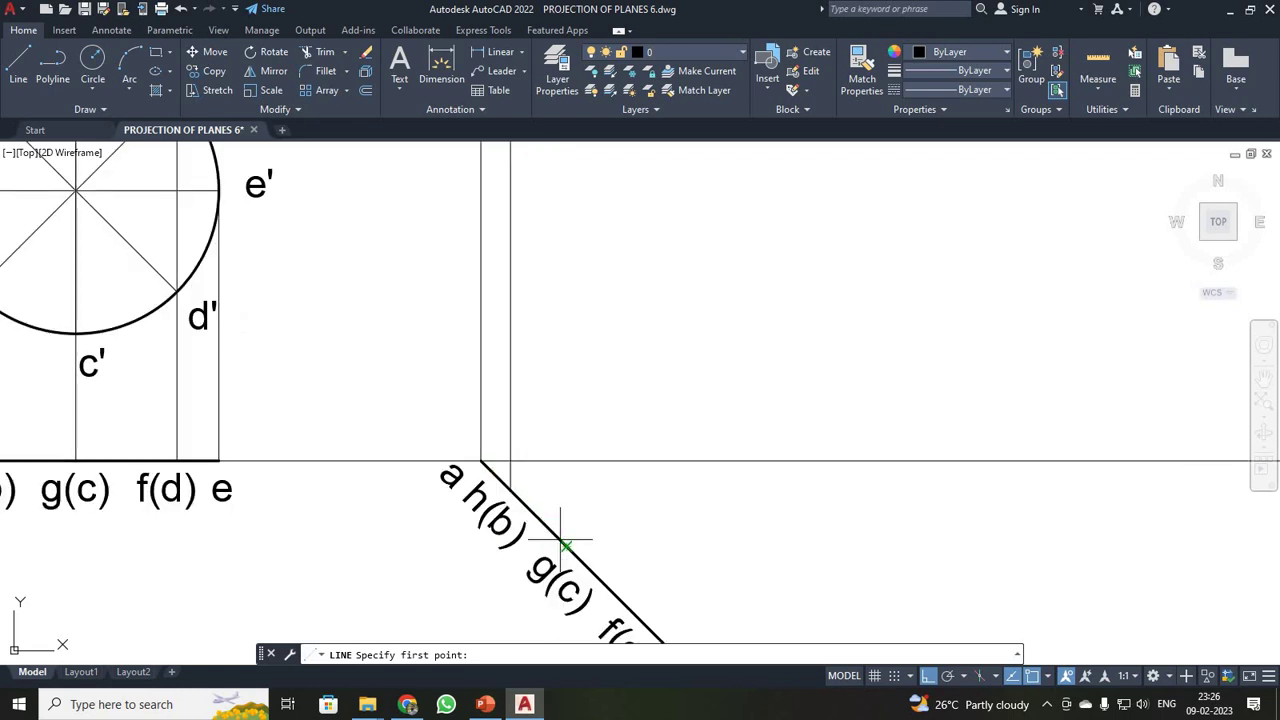
scroll(543, 531, "down", 2)
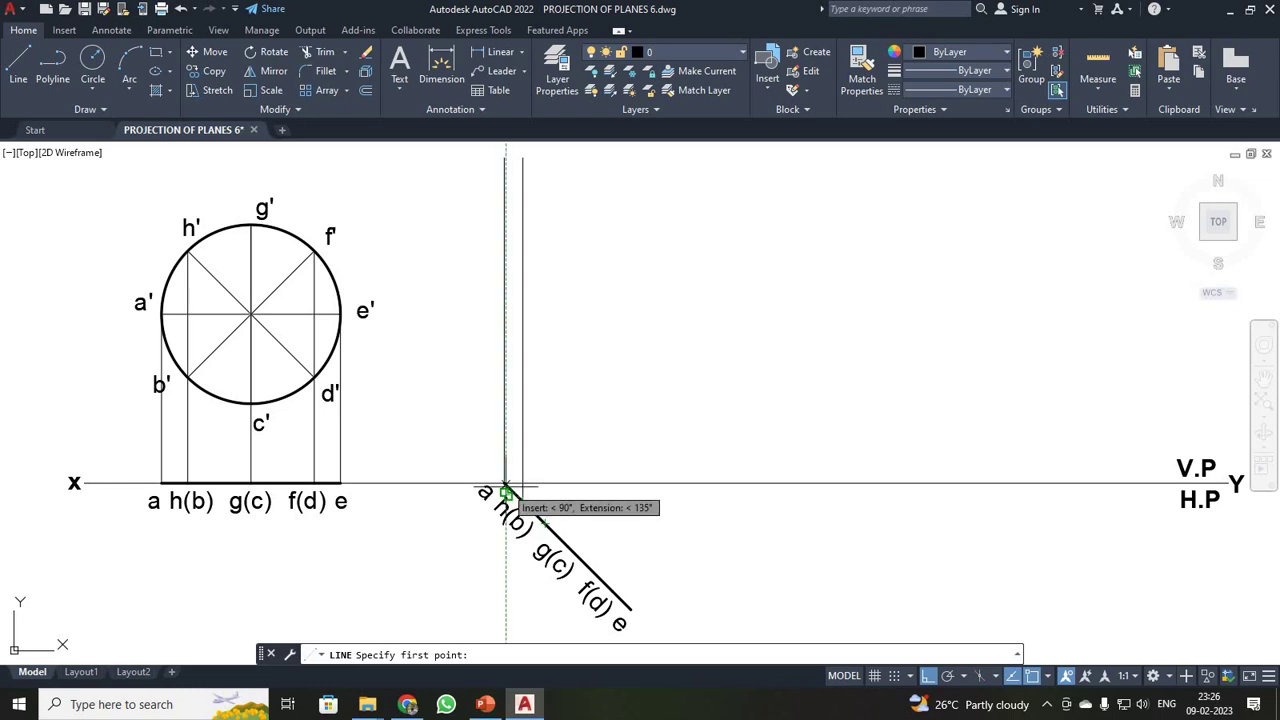
left_click(567, 546)
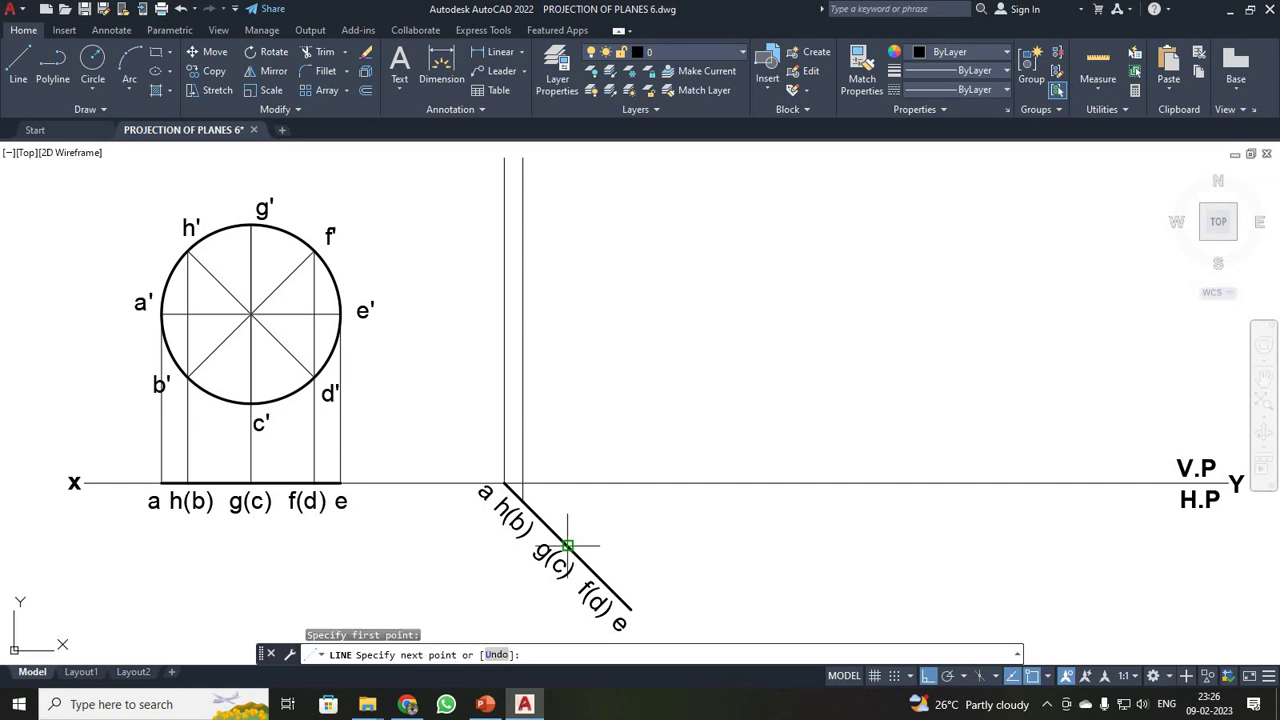
left_click(567, 157)
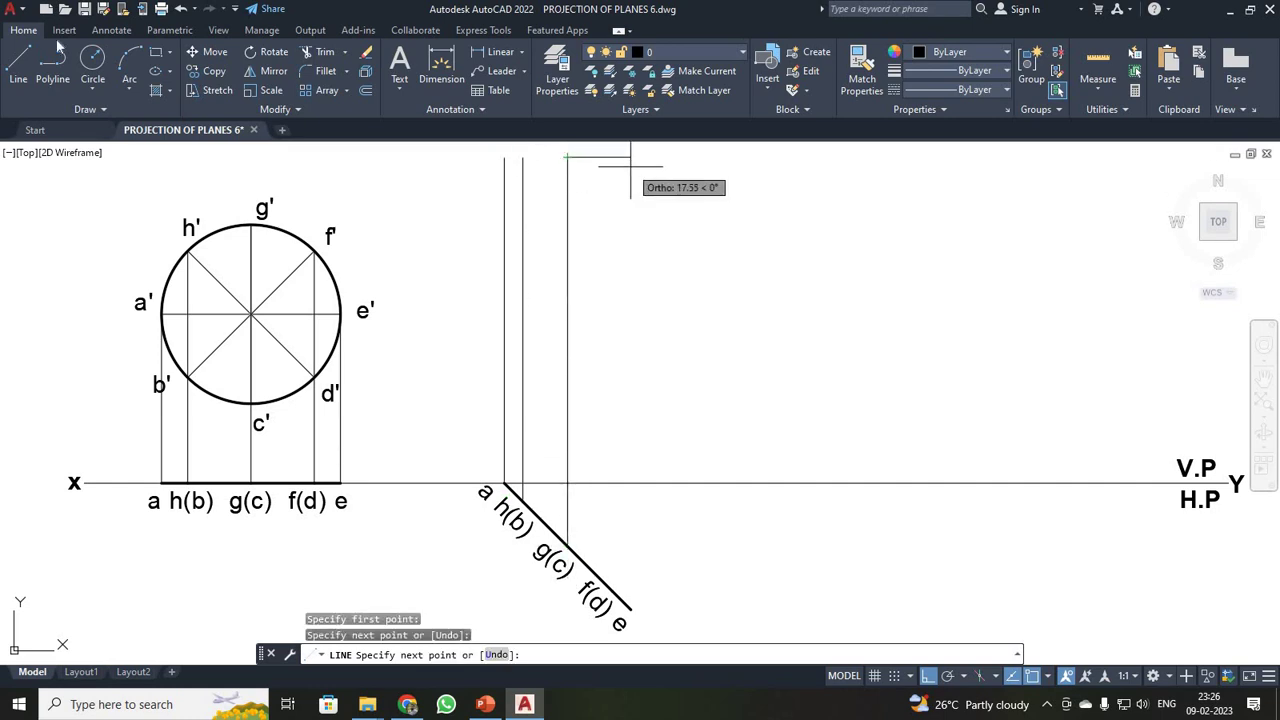
key("Escape")
Draw vertical projectors up from points f(d) and e to the same height
left_click(12, 66)
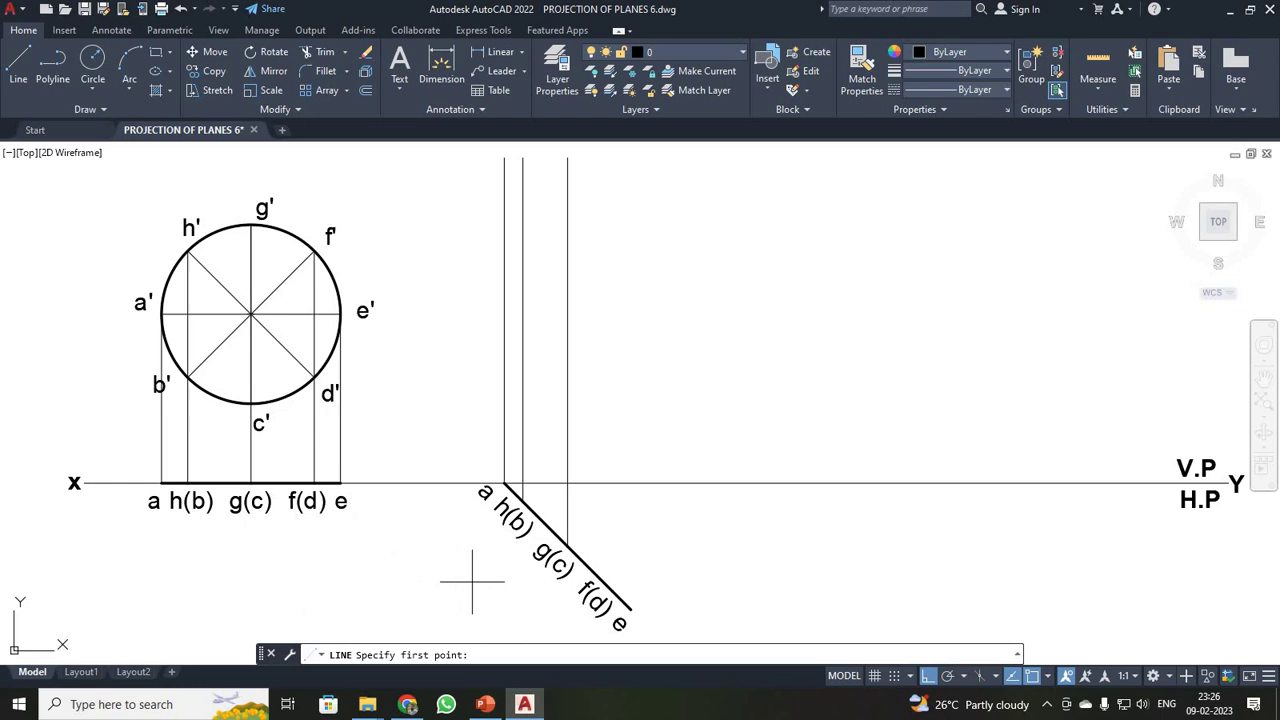
left_click(612, 590)
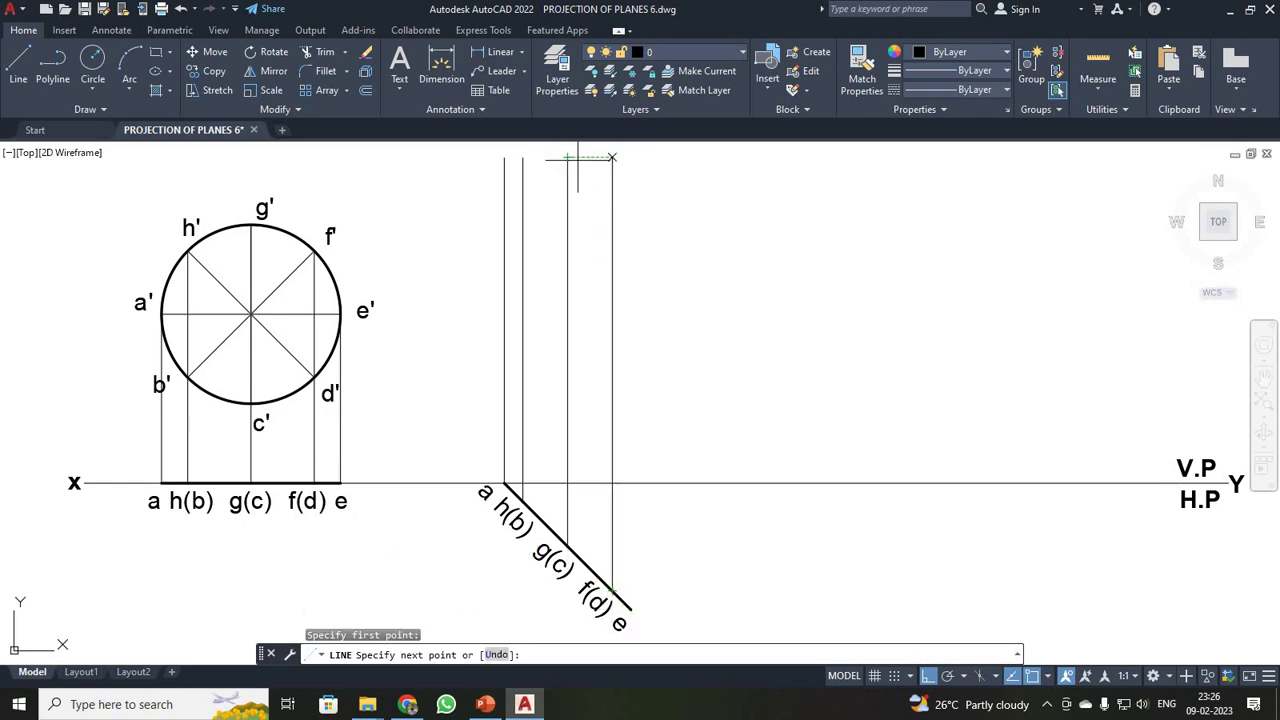
left_click(612, 157)
key("Escape")
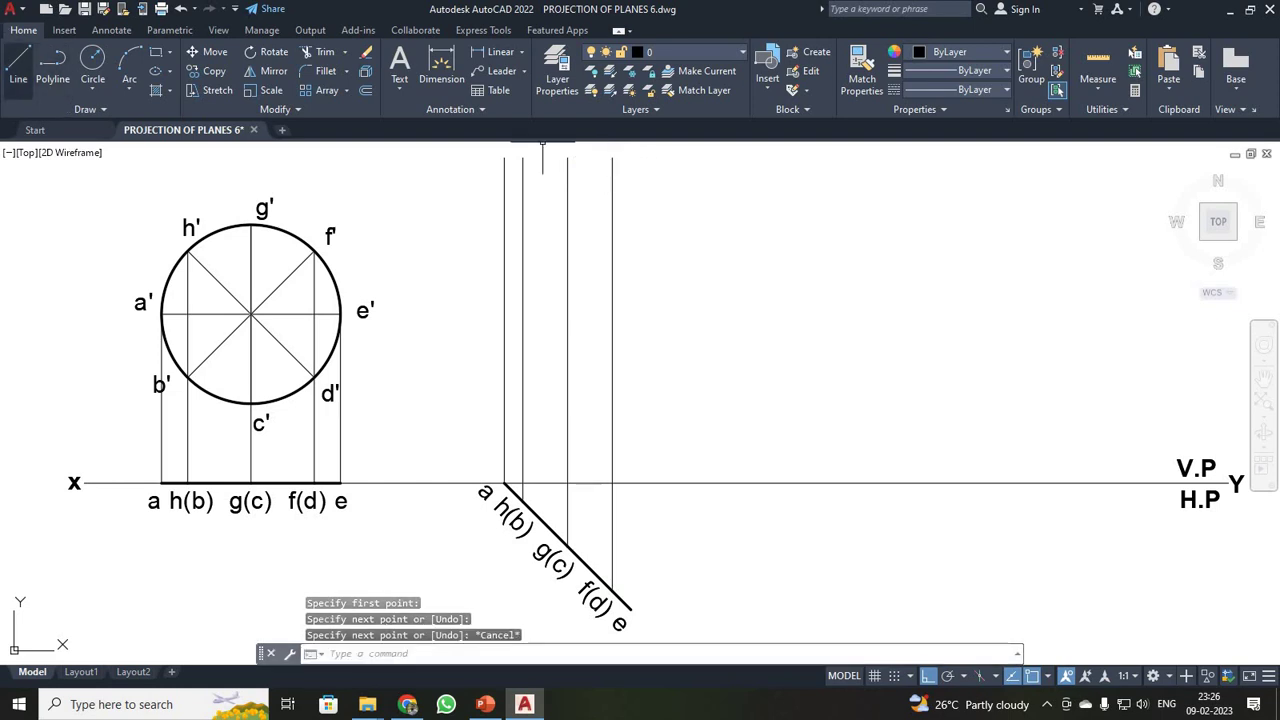
key("Return")
left_click(631, 608)
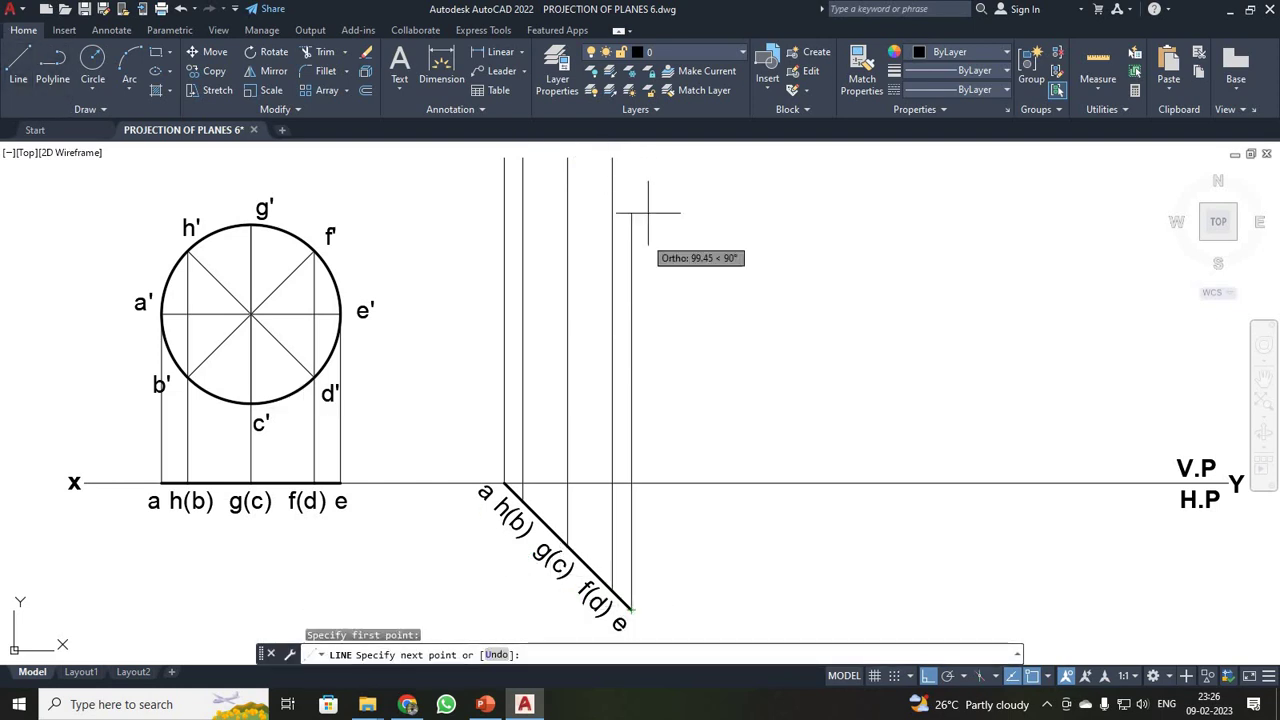
left_click(631, 157)
key("Escape")
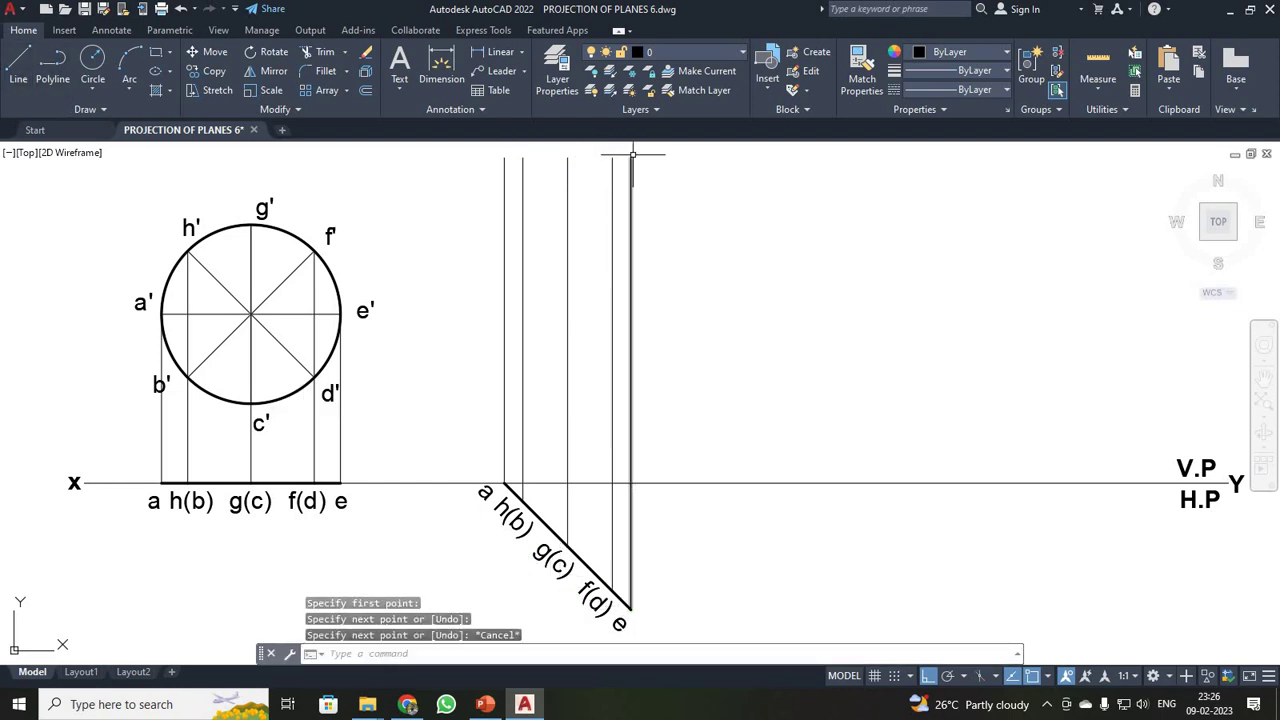
key("Return")
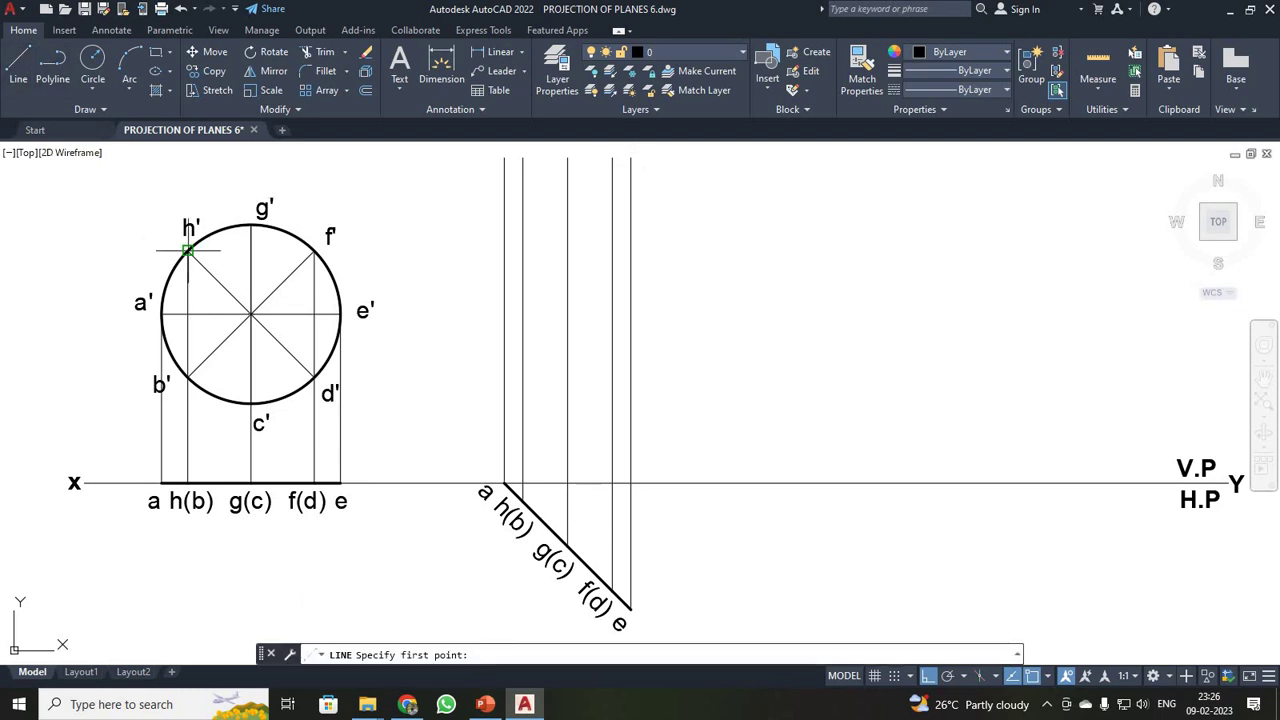
Draw horizontal projectors from g', h' and a' past the vertical projectors
left_click(251, 225)
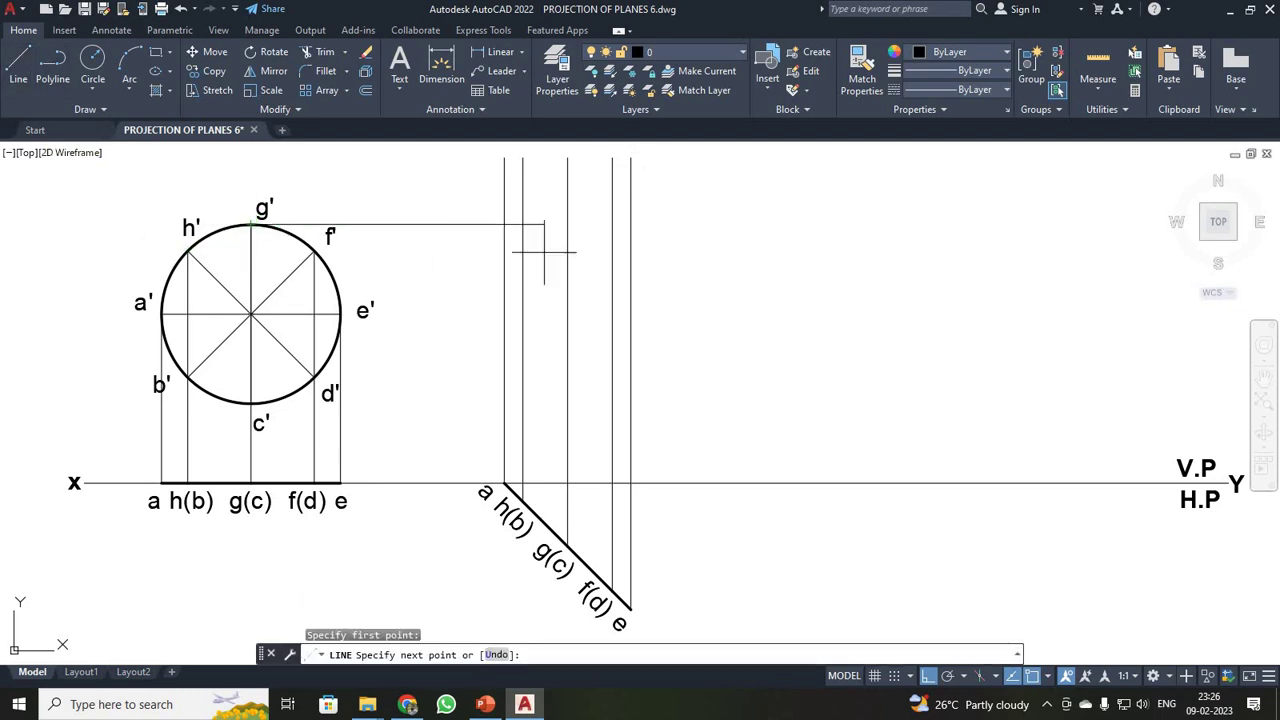
left_click(656, 225)
key("Escape")
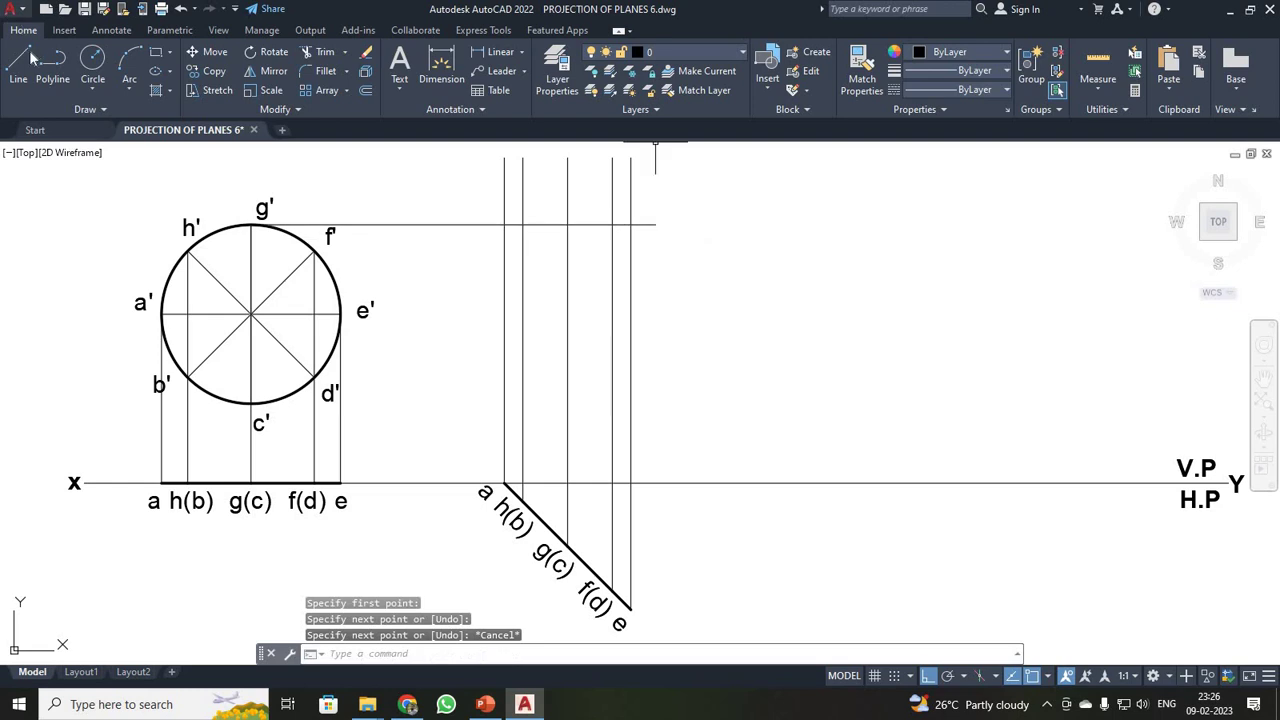
left_click(18, 65)
left_click(186, 250)
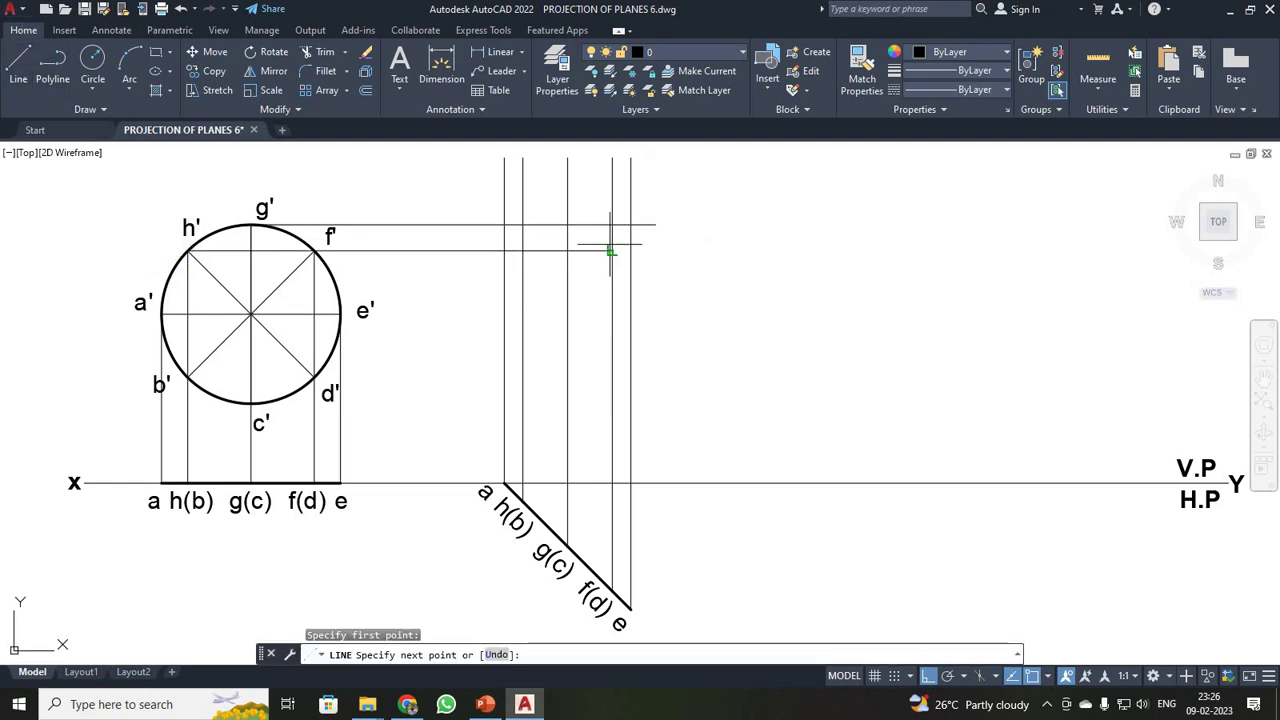
left_click(656, 250)
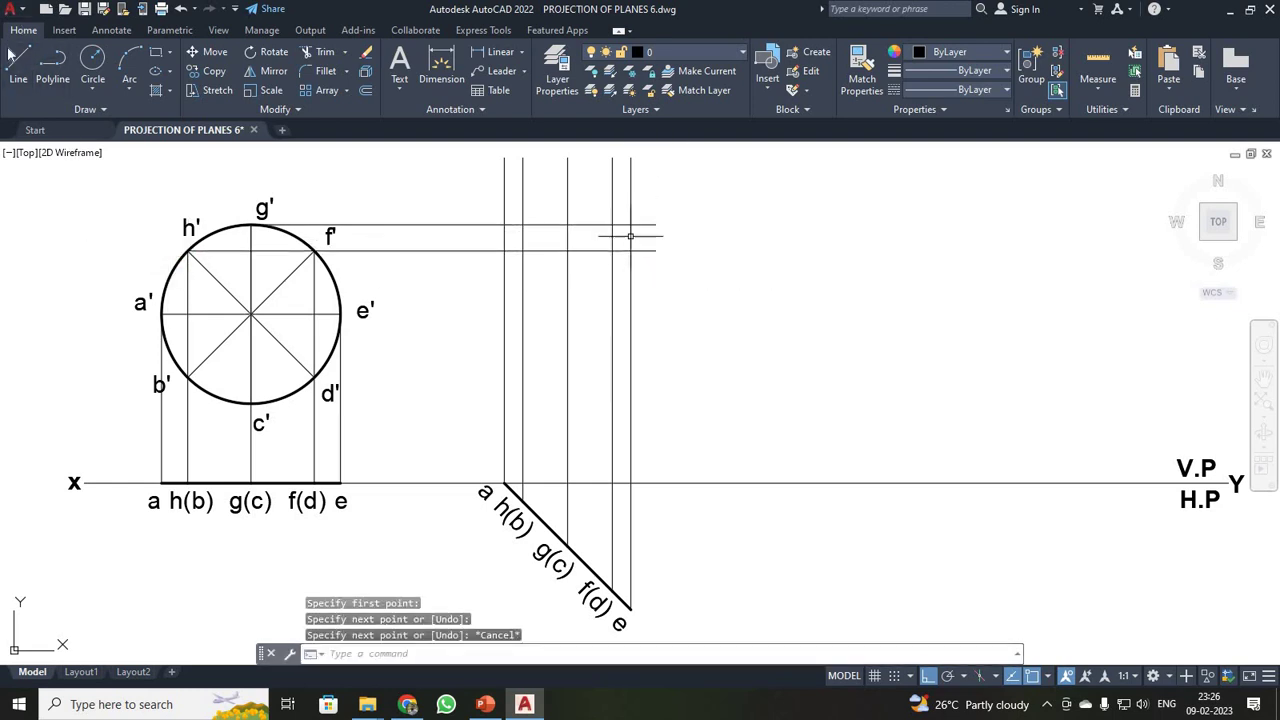
key("Escape")
left_click(18, 65)
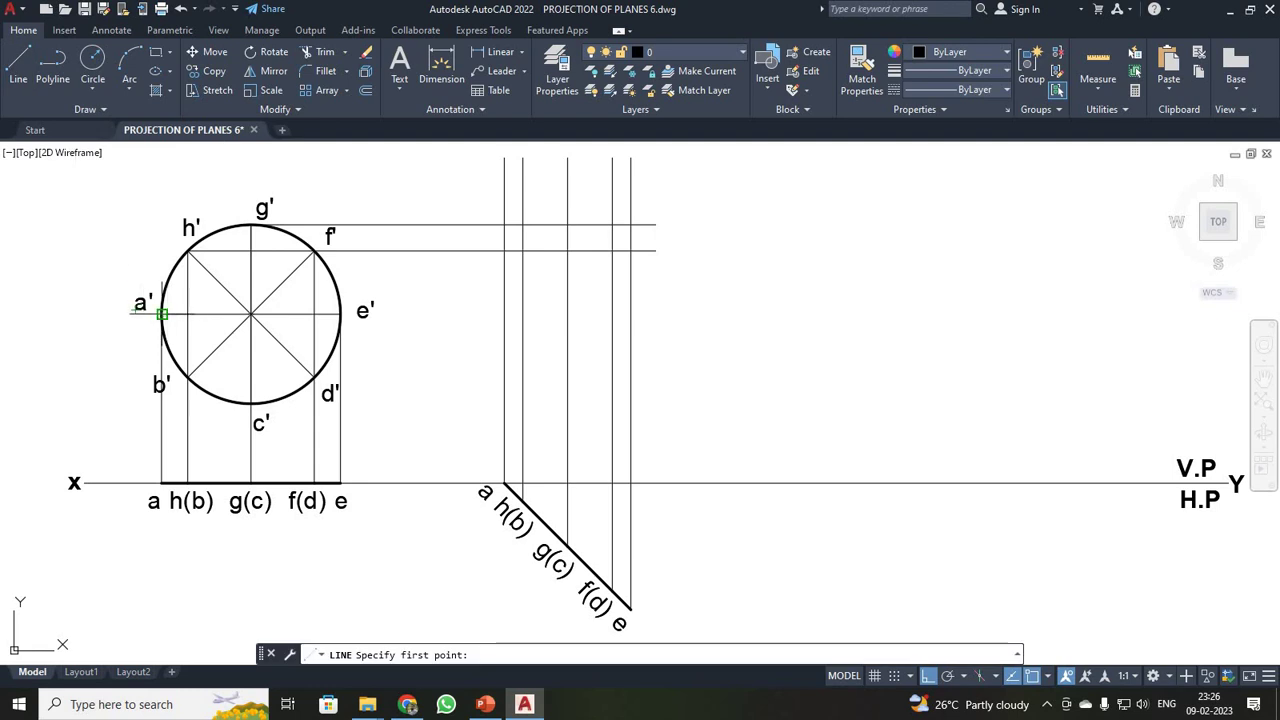
left_click(162, 313)
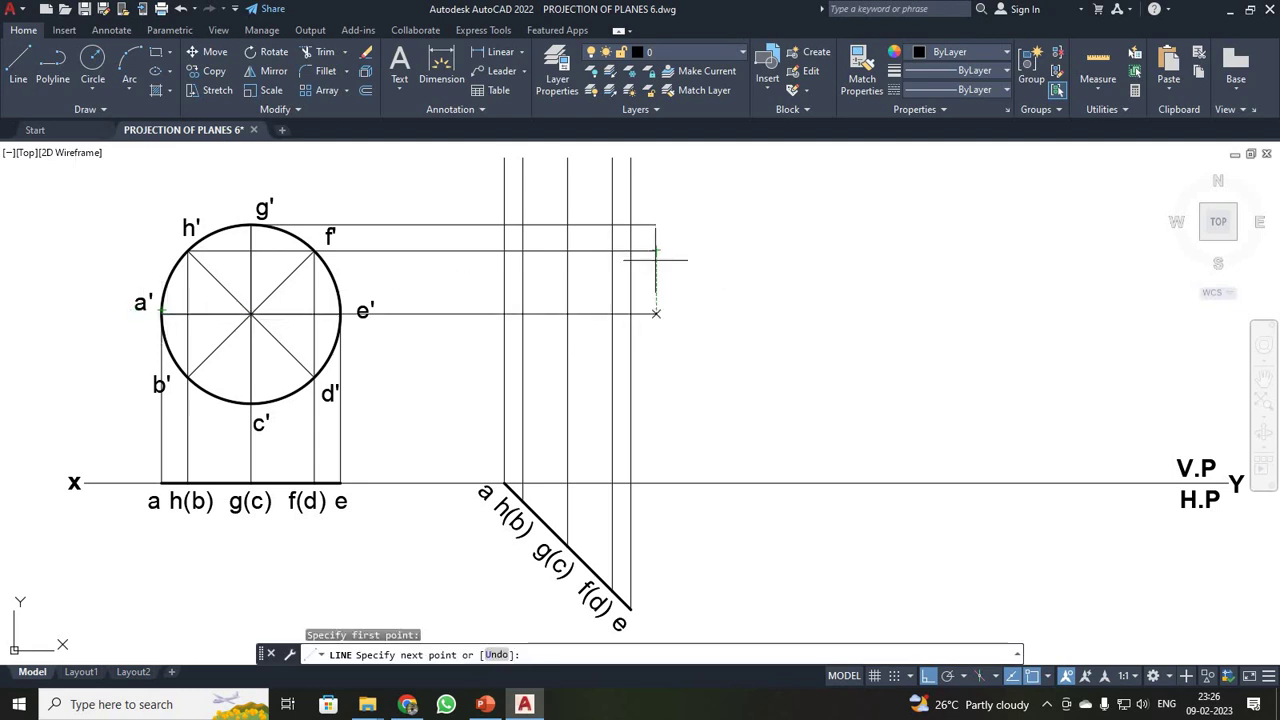
left_click(656, 313)
key("Escape")
Draw horizontal projectors from b' and c' past the top-view vertical lines
left_click(18, 65)
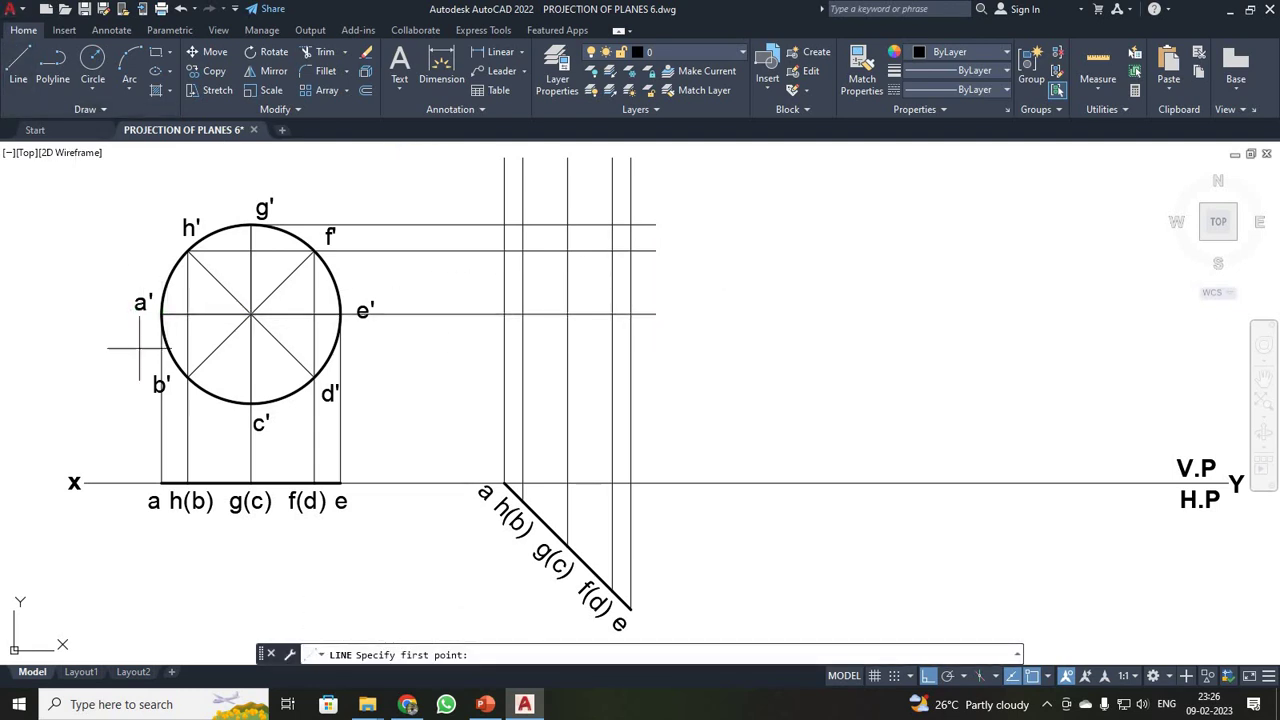
left_click(187, 377)
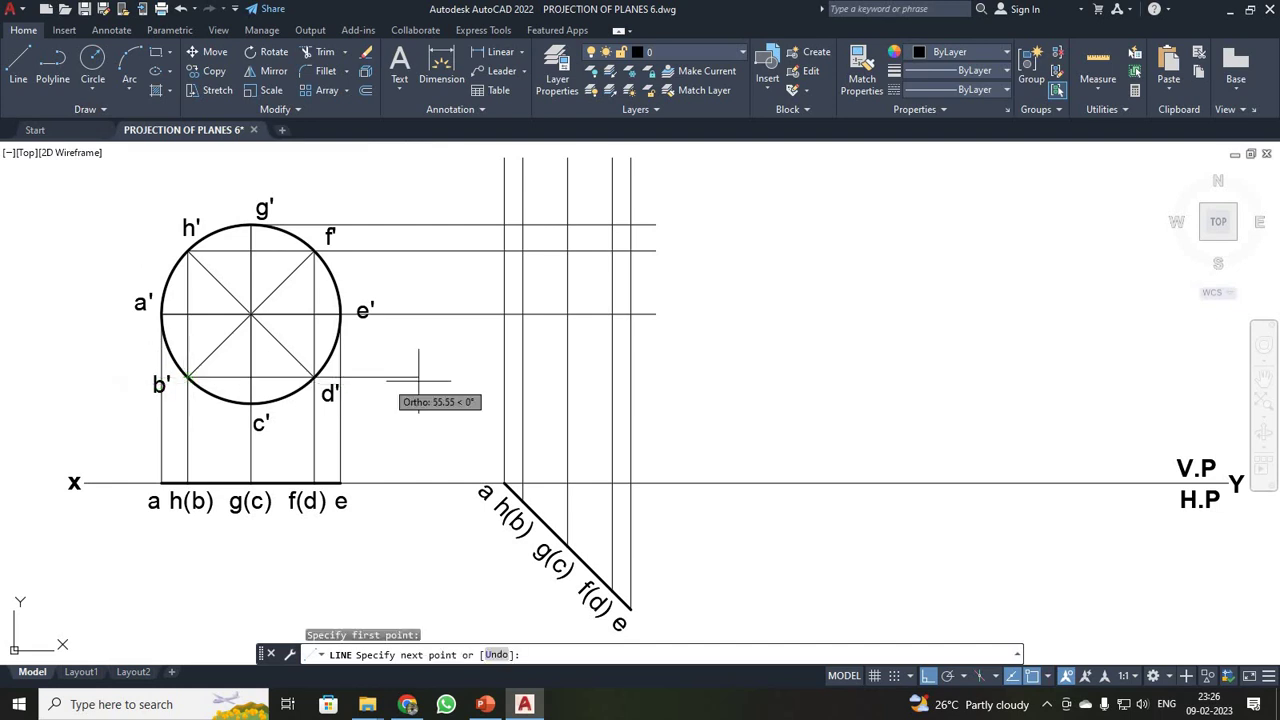
left_click(657, 372)
key("Escape")
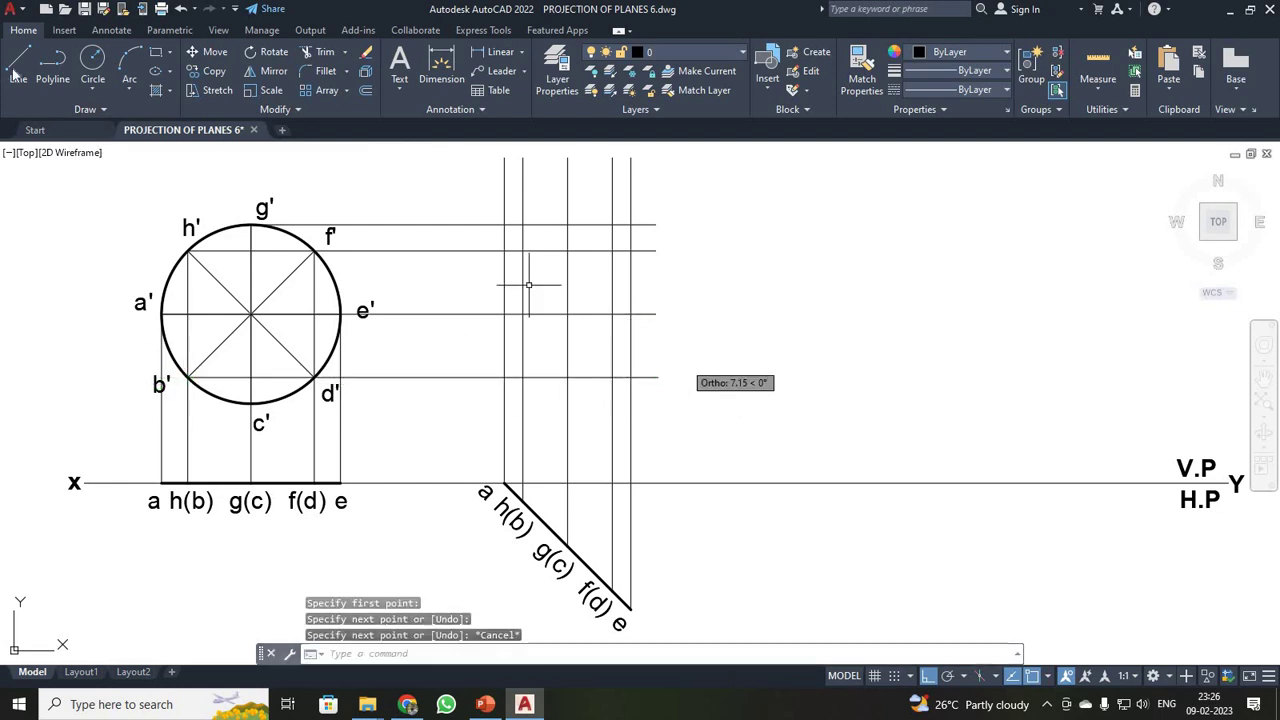
left_click(18, 68)
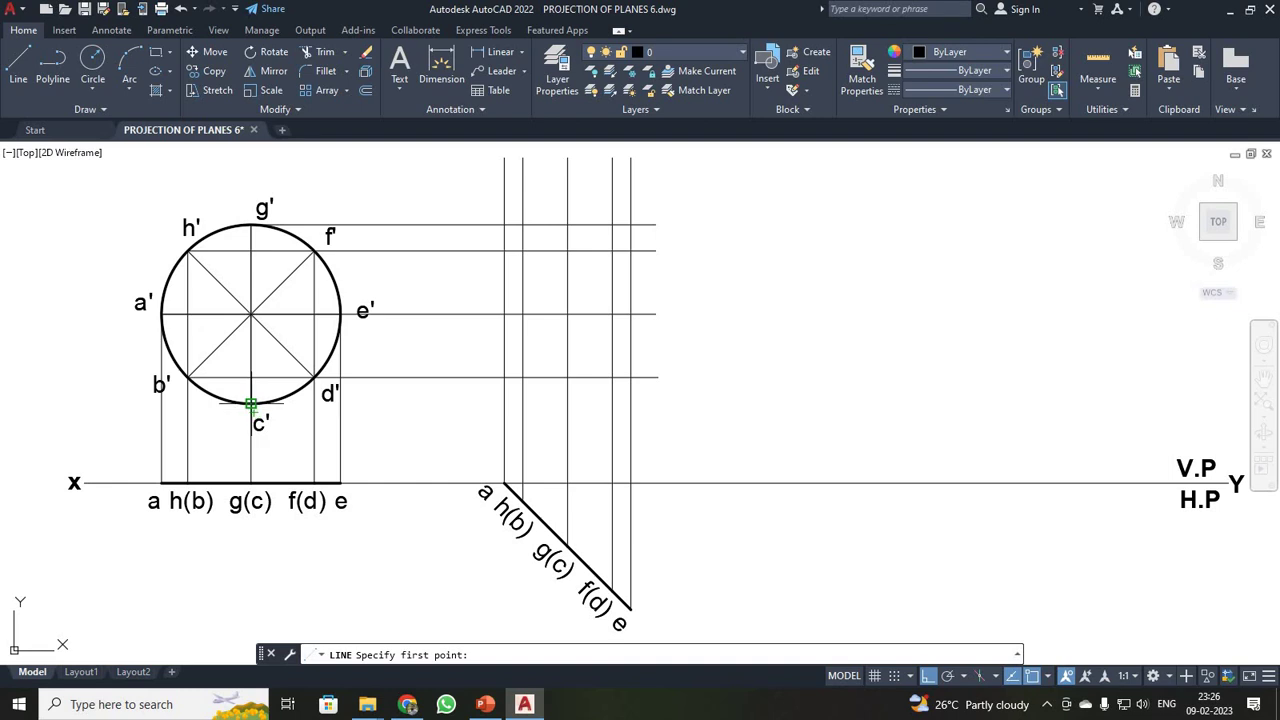
left_click(252, 403)
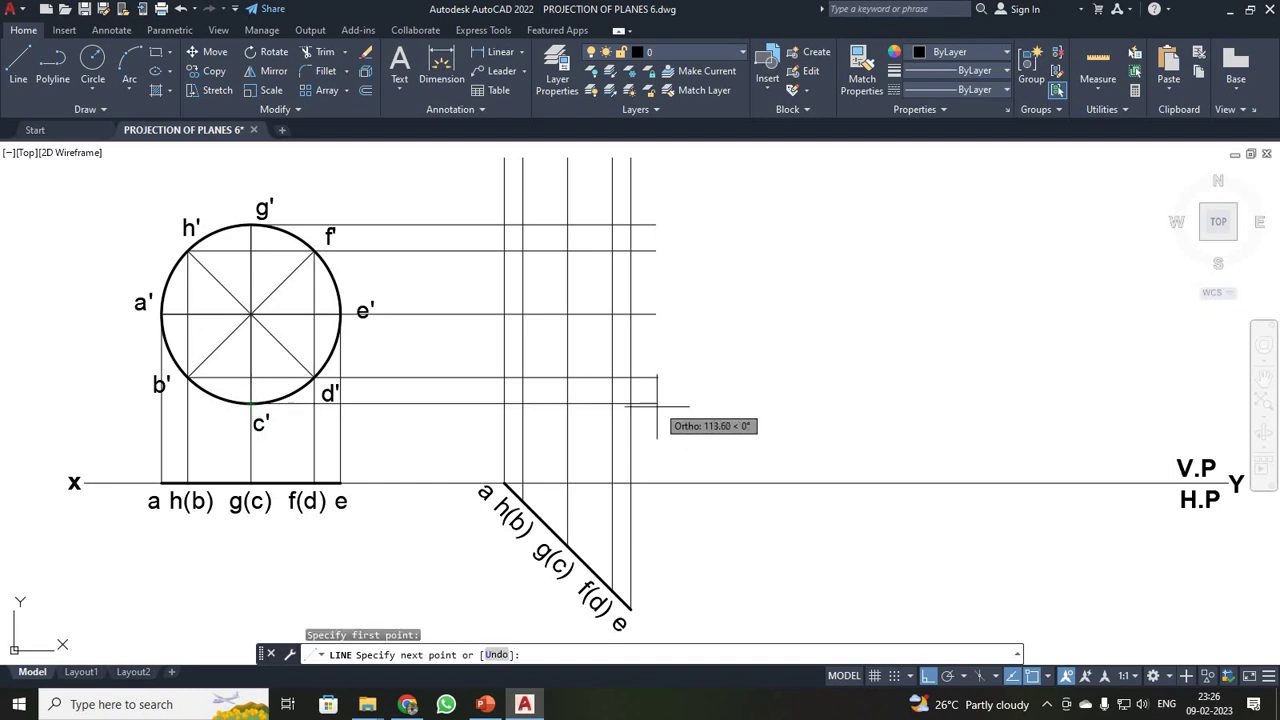
left_click(657, 401)
key("Escape")
scroll(679, 410, "up", 2)
scroll(679, 410, "down", 2)
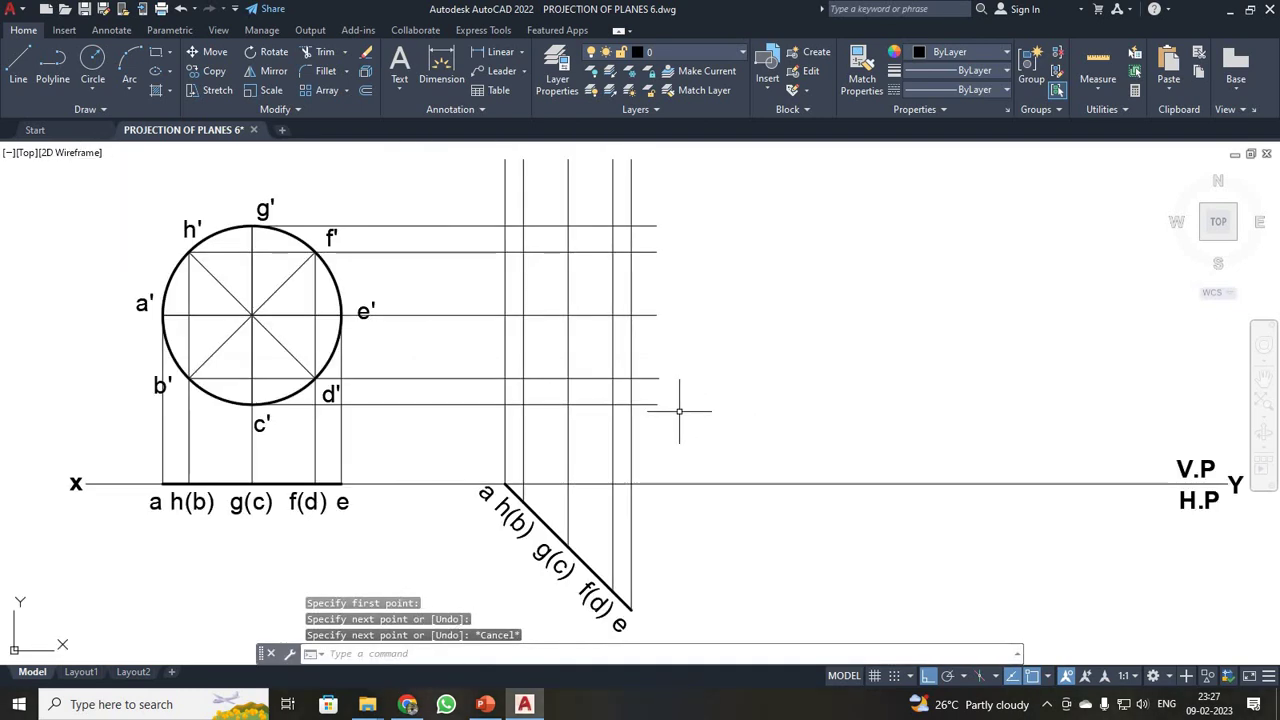
type("spline")
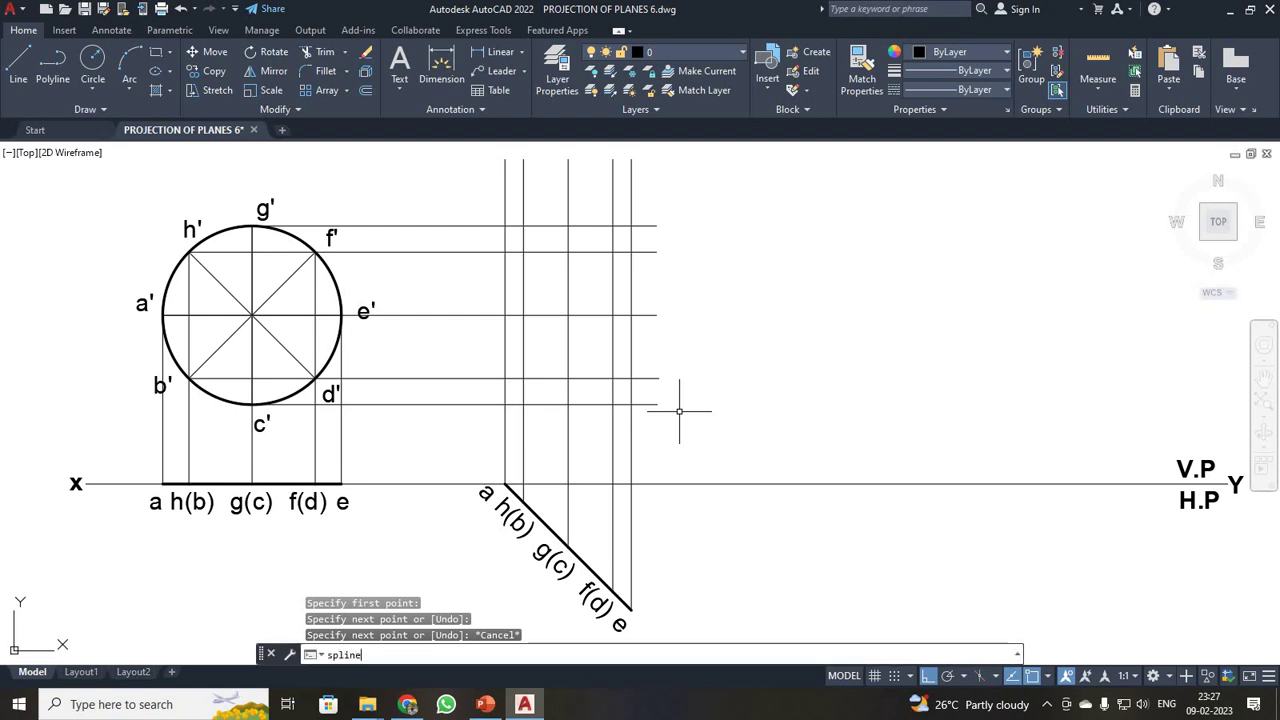
key("Return")
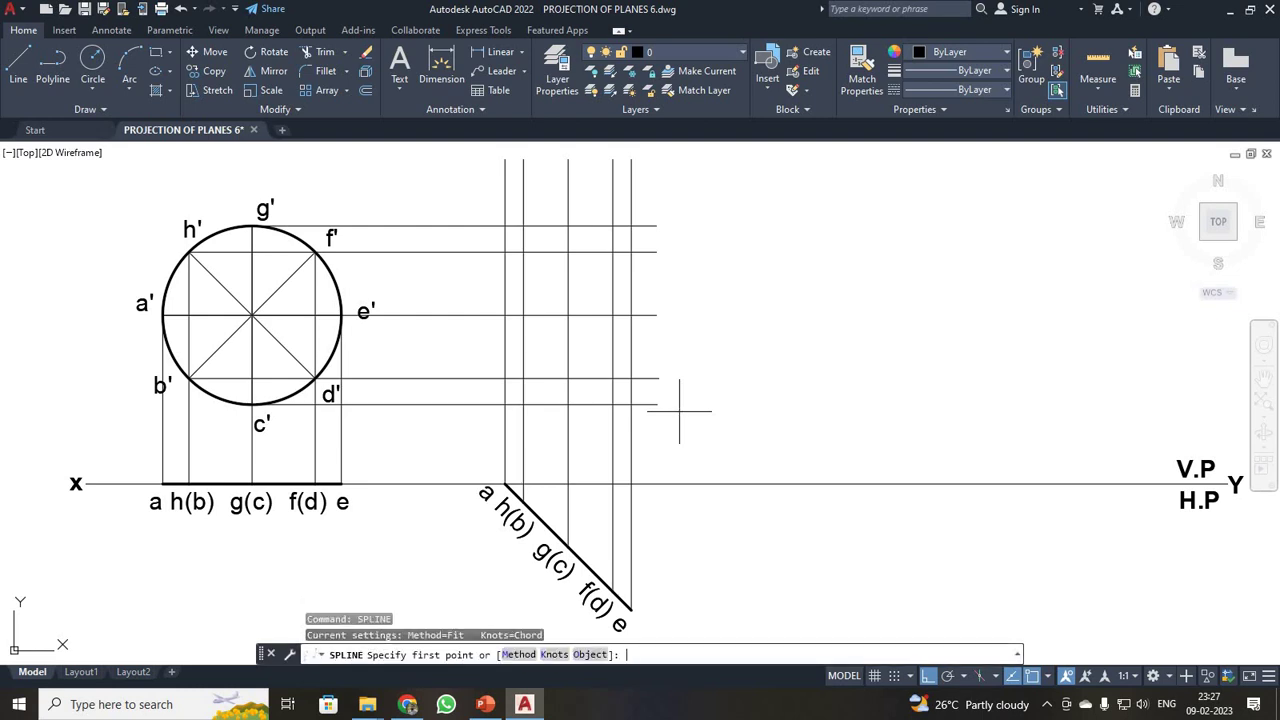
left_click(568, 404)
left_click(612, 379)
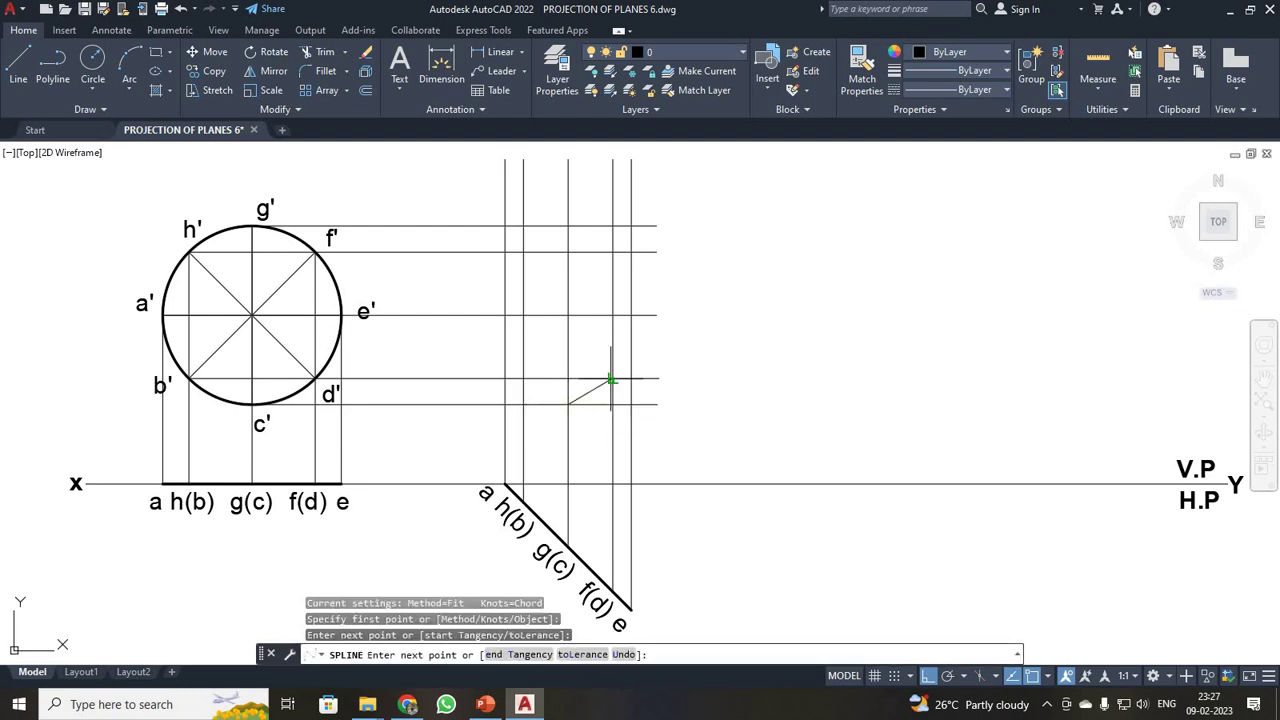
left_click(630, 315)
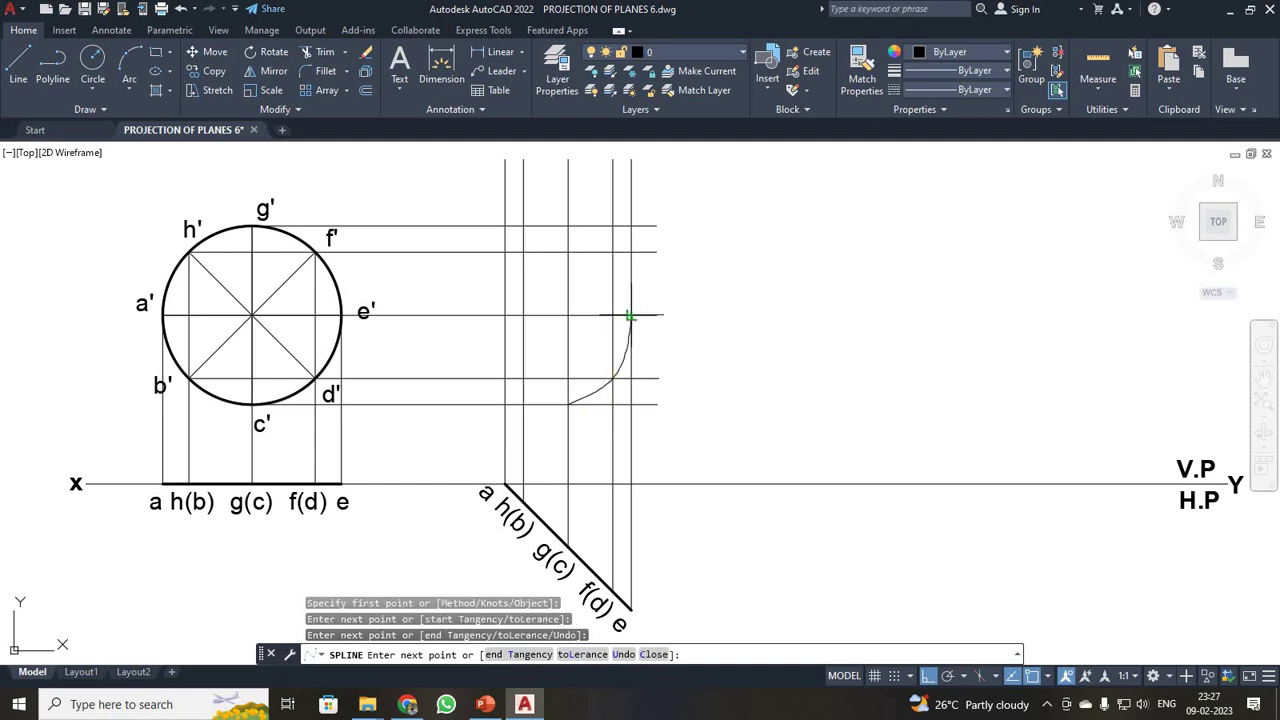
left_click(613, 251)
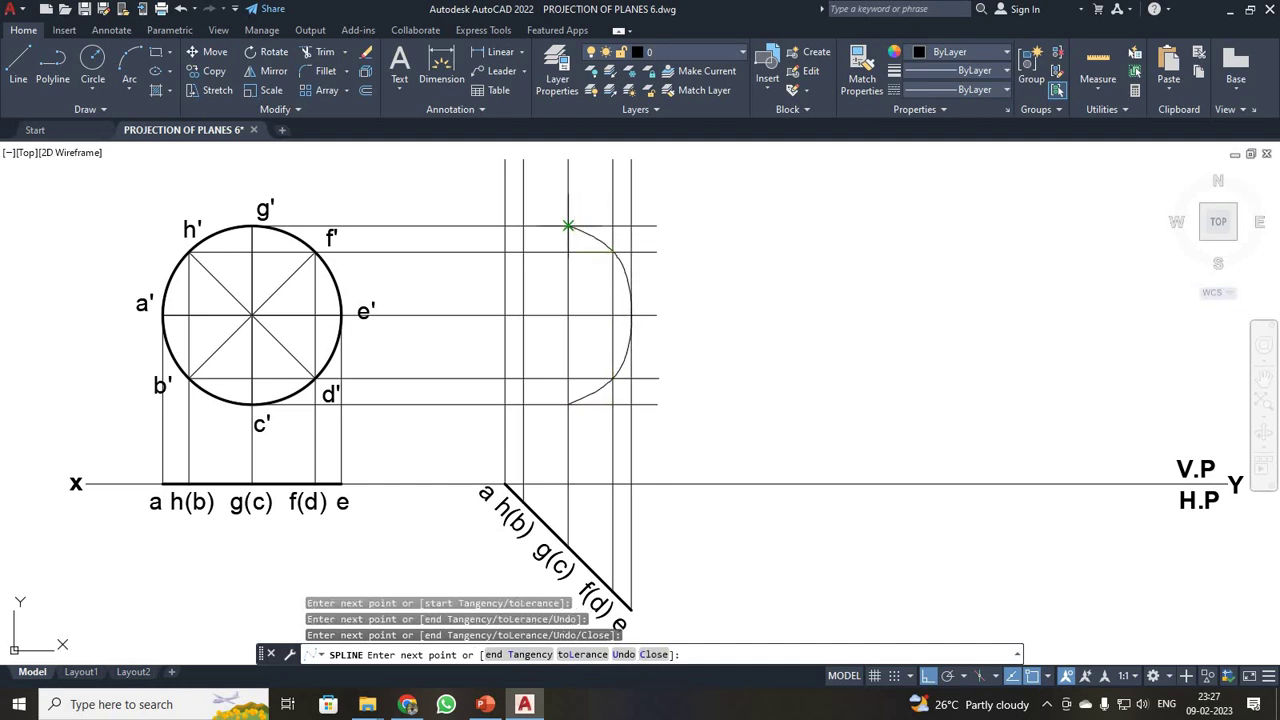
left_click(568, 226)
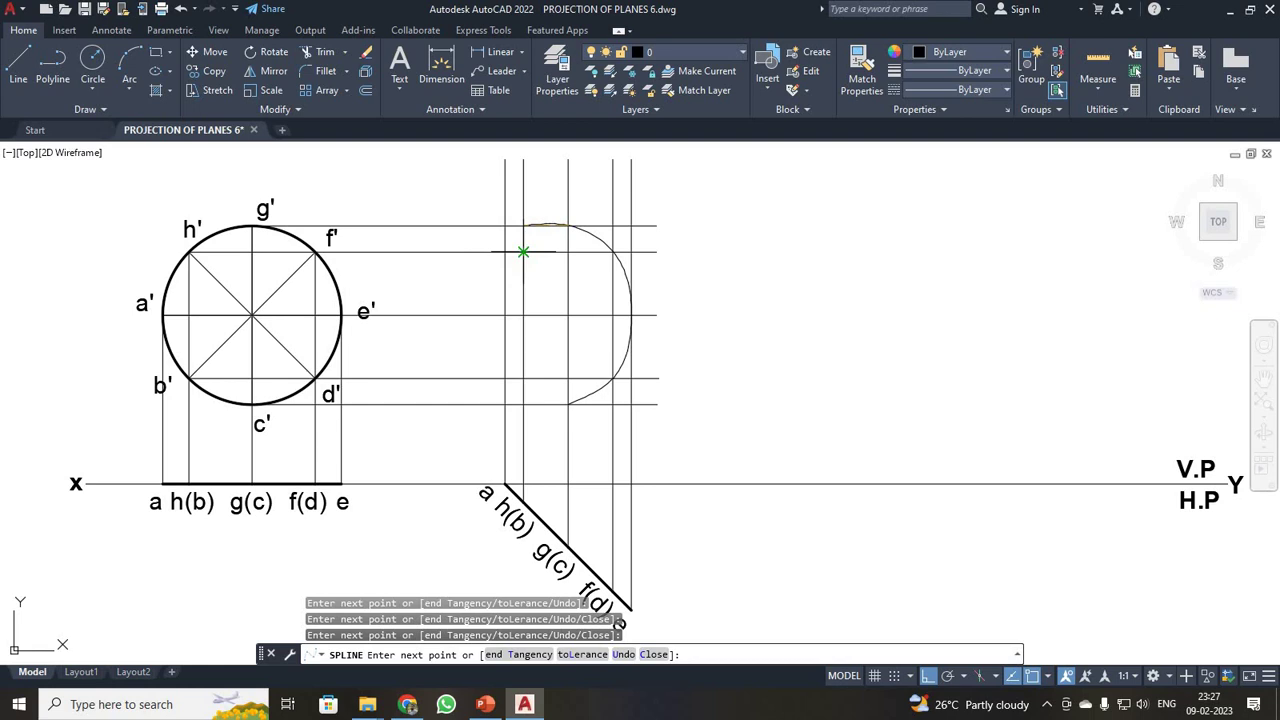
left_click(523, 251)
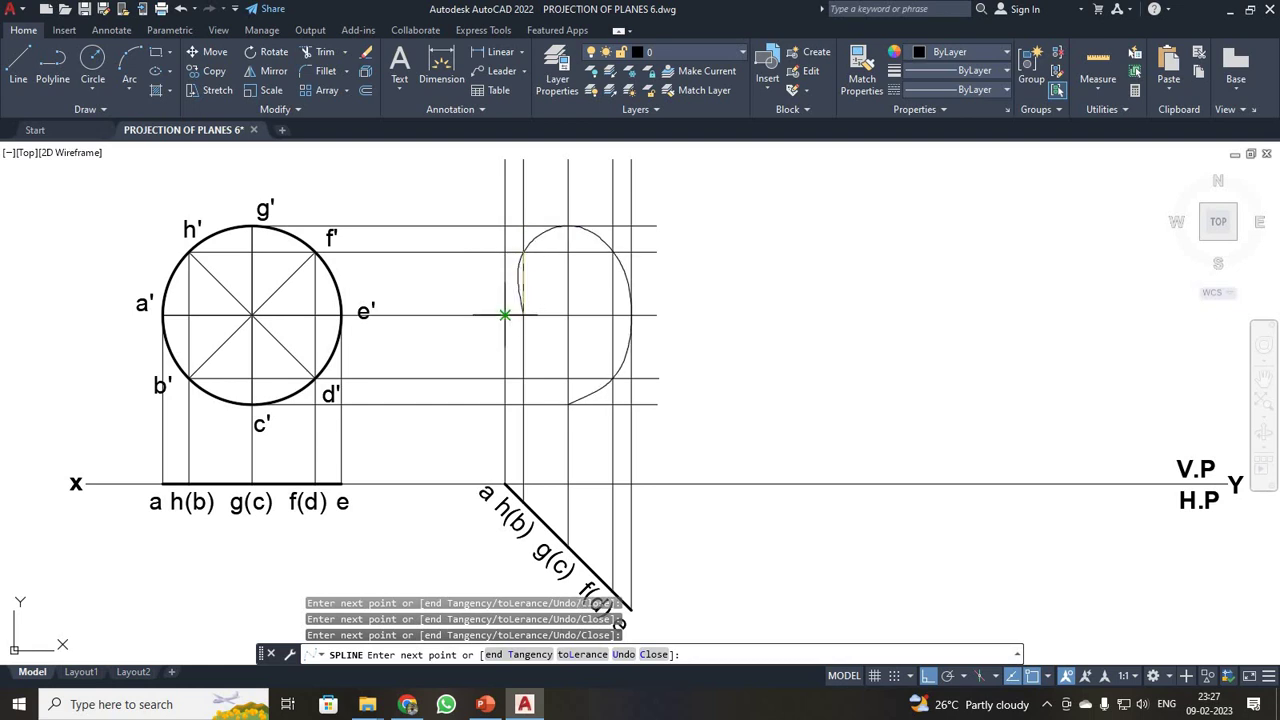
left_click(505, 315)
left_click(521, 378)
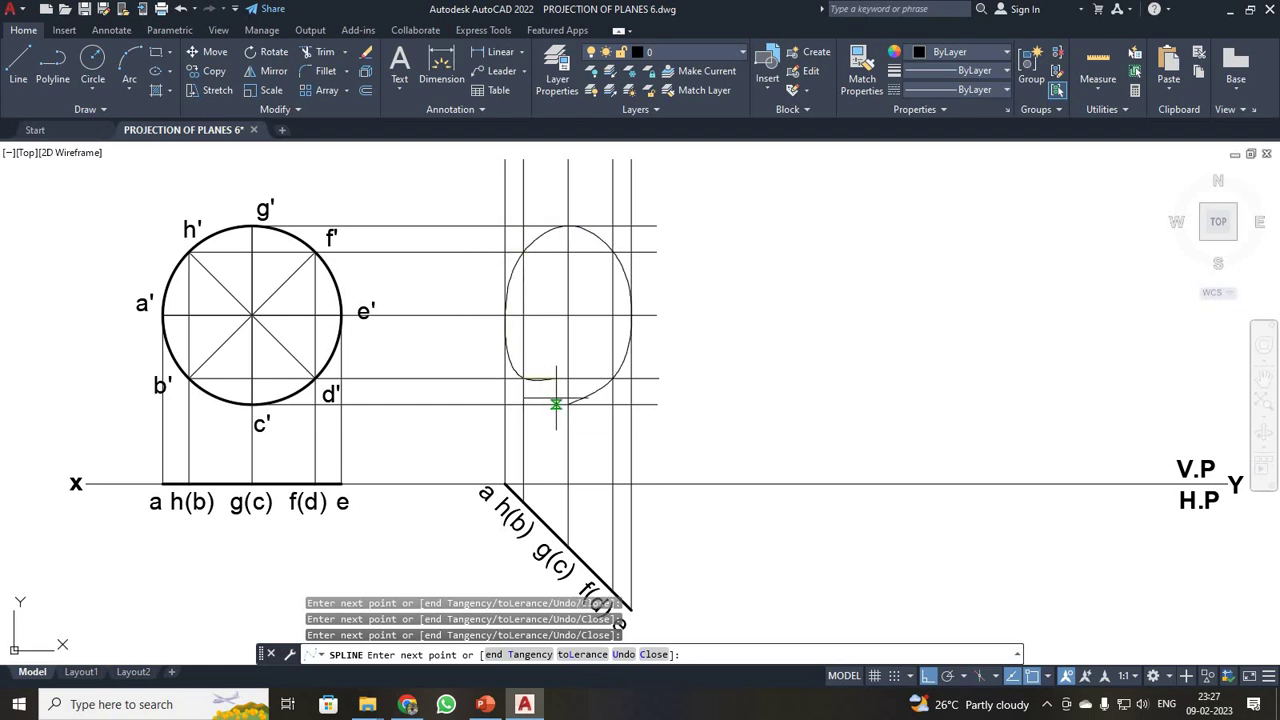
left_click(568, 404)
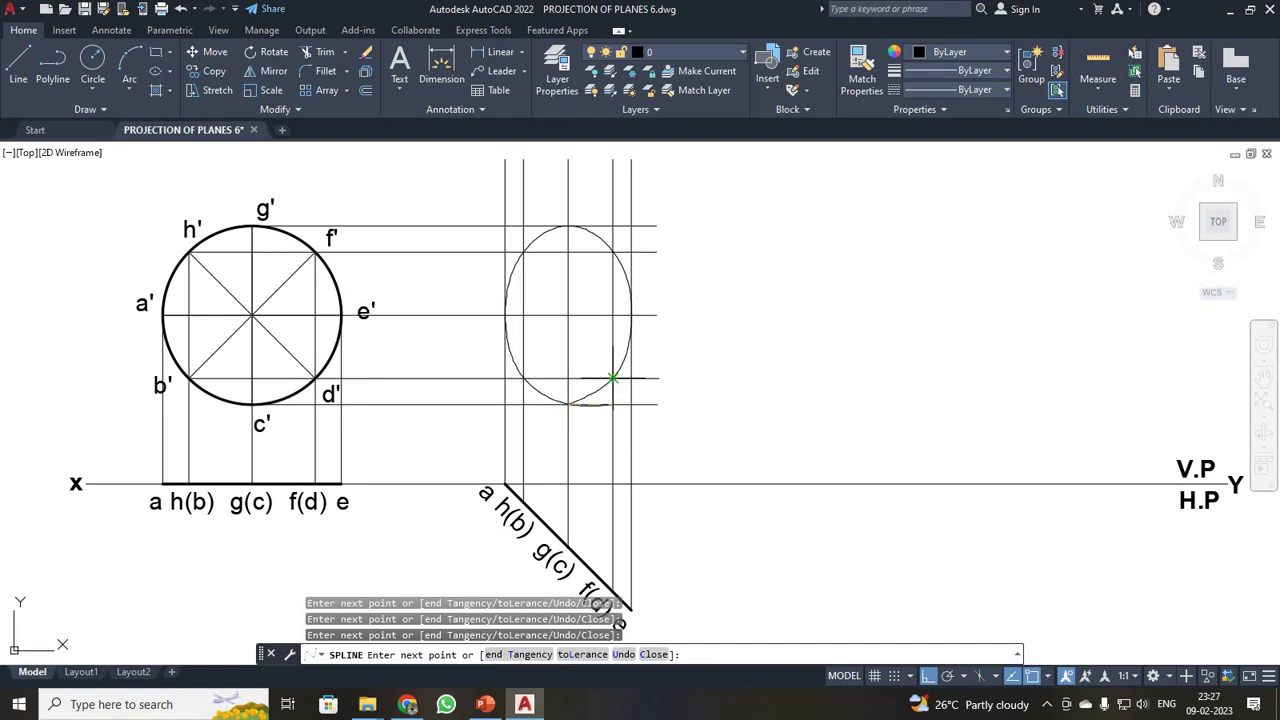
left_click(613, 378)
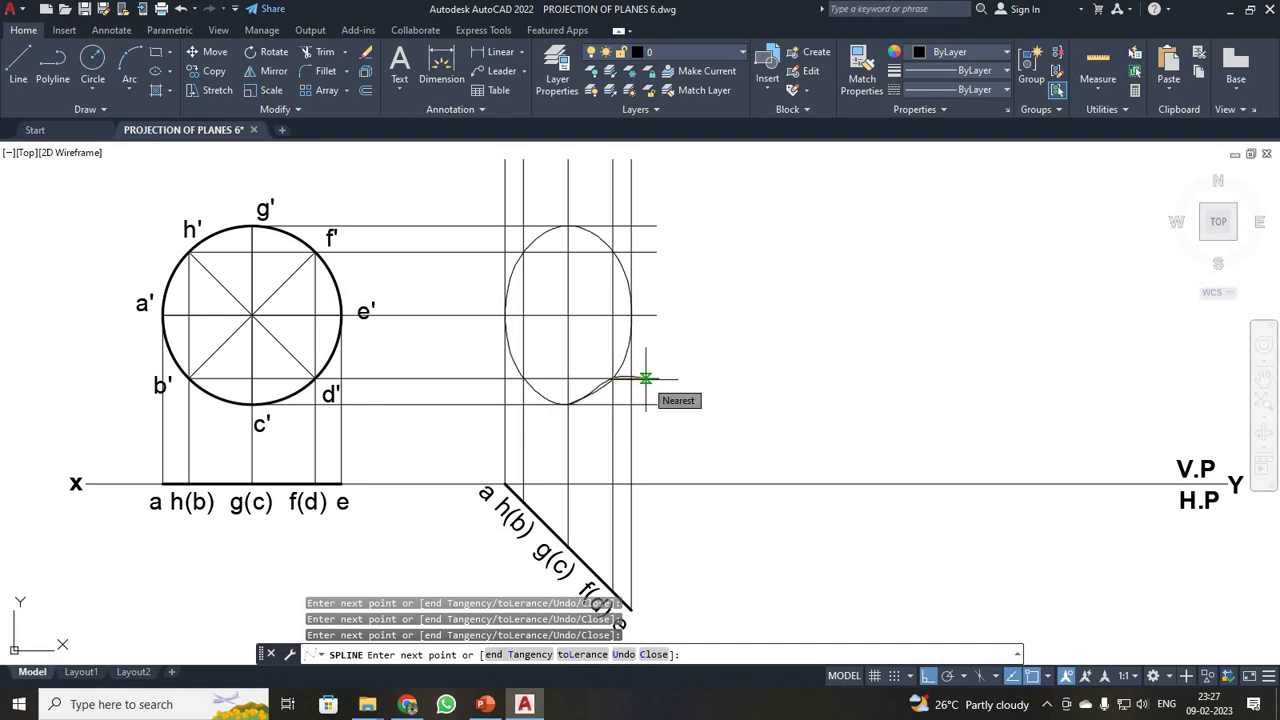
key("Return")
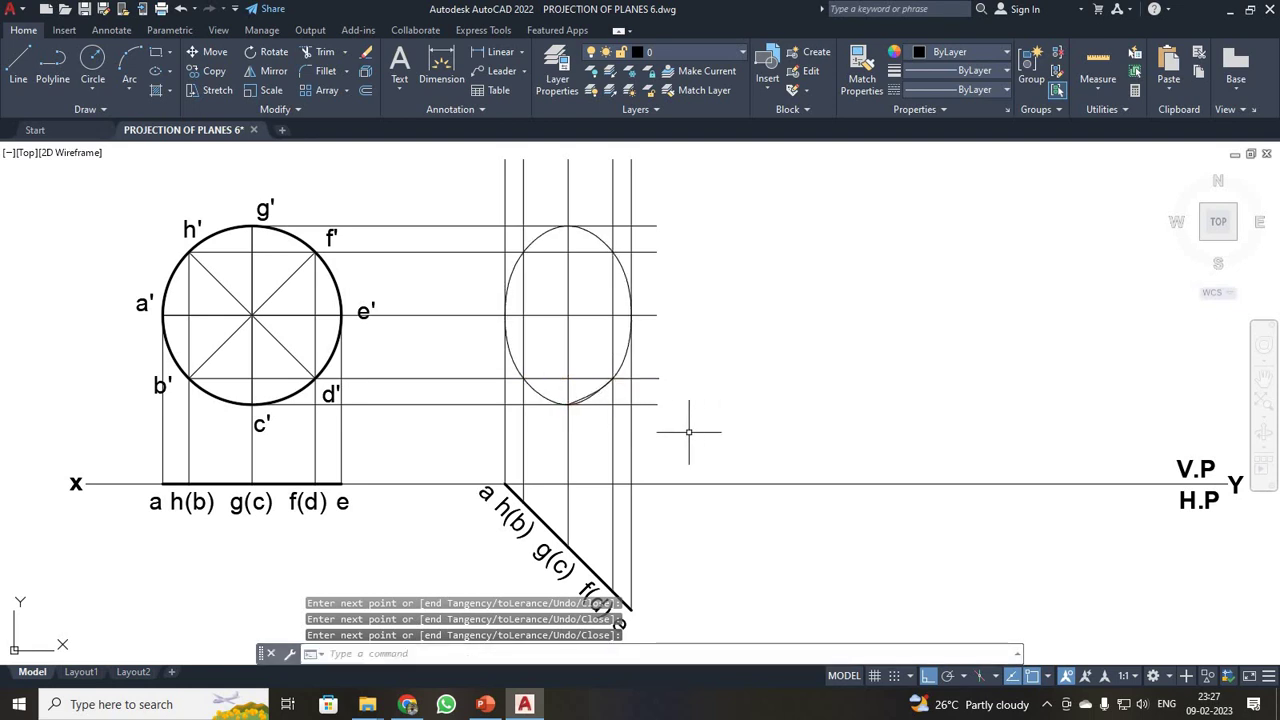
key("ctrl+z")
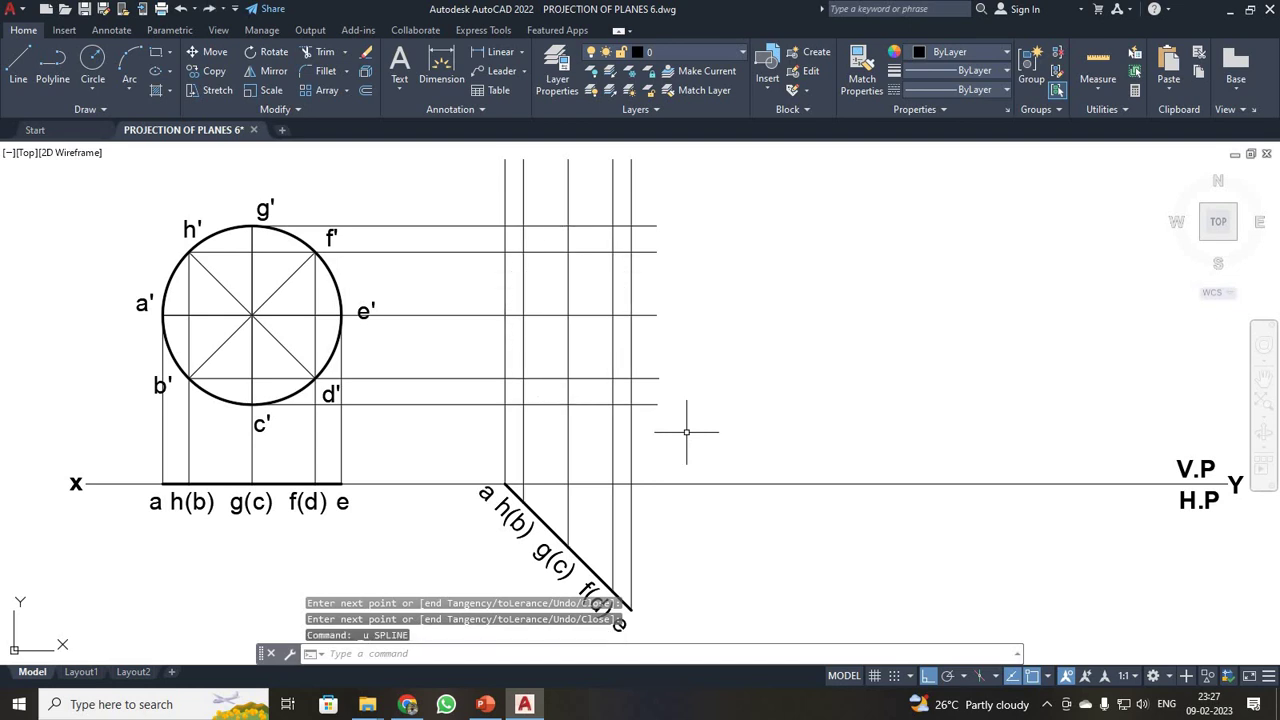
scroll(686, 432, "up", 2)
scroll(686, 432, "down", 2)
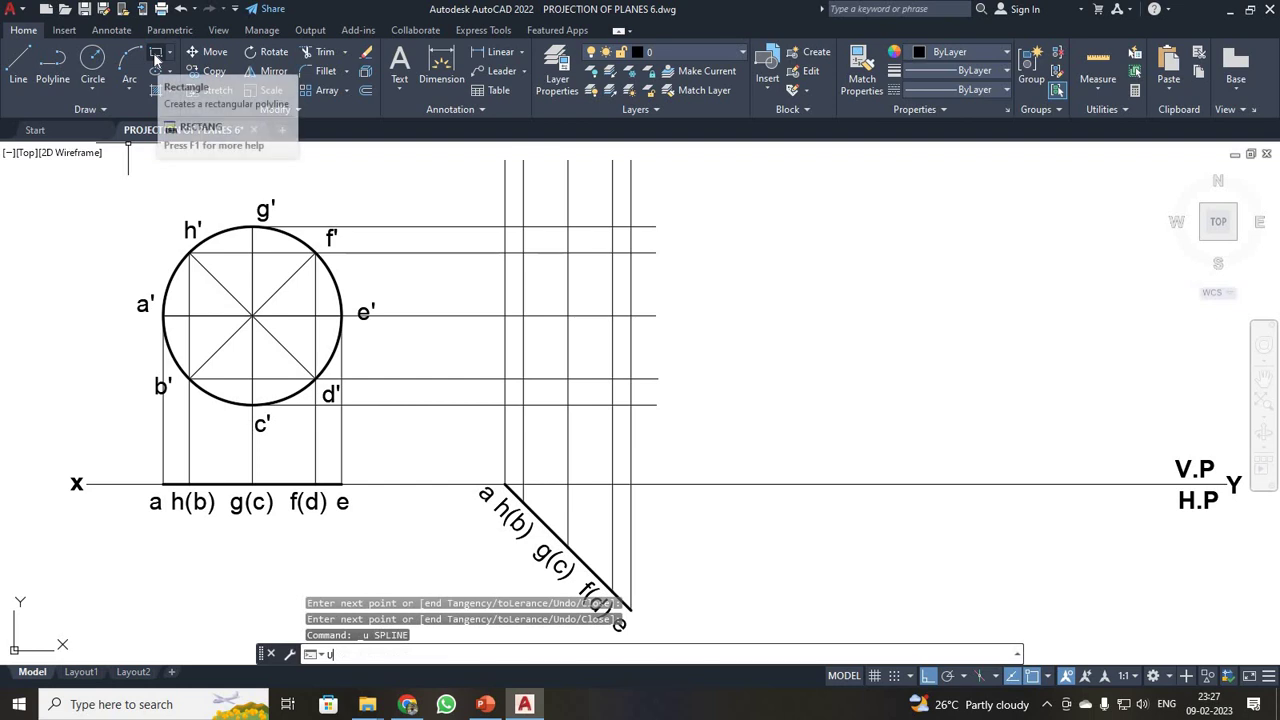
Restart the spline at the bottom c' intersection and place the d' point, undoing a misplaced pick
key("Up")
key("Return")
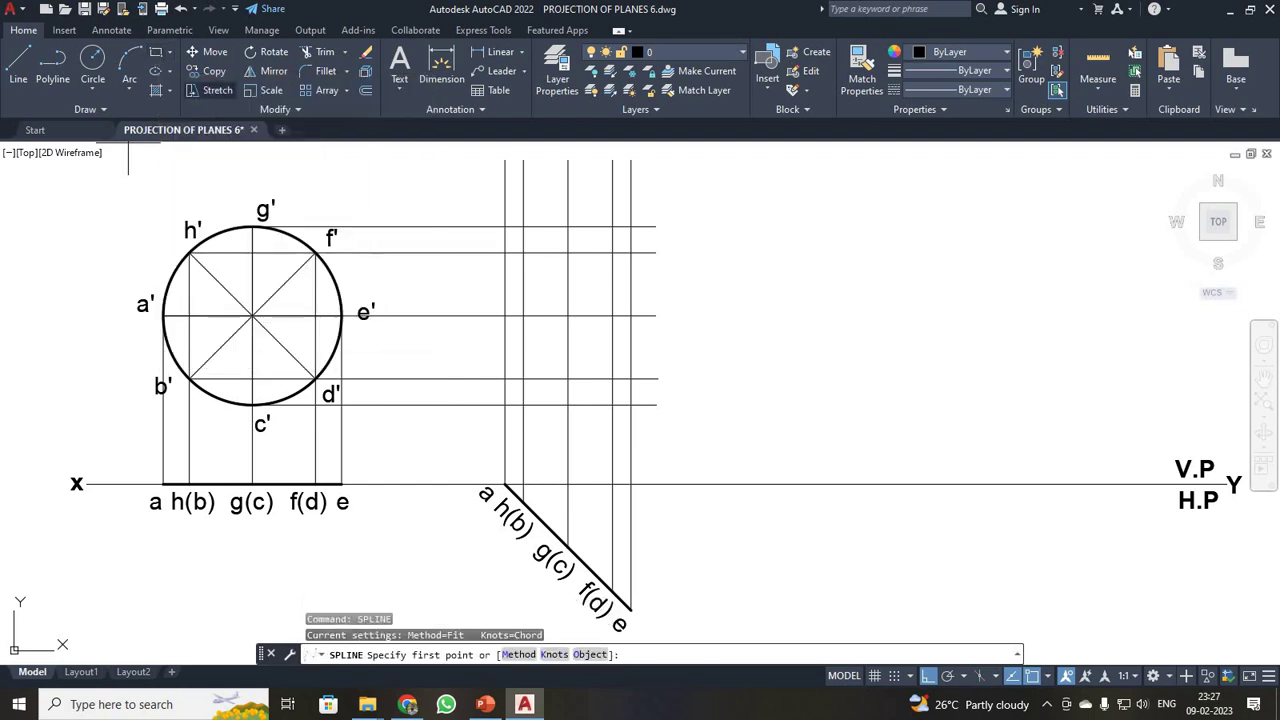
left_click(568, 404)
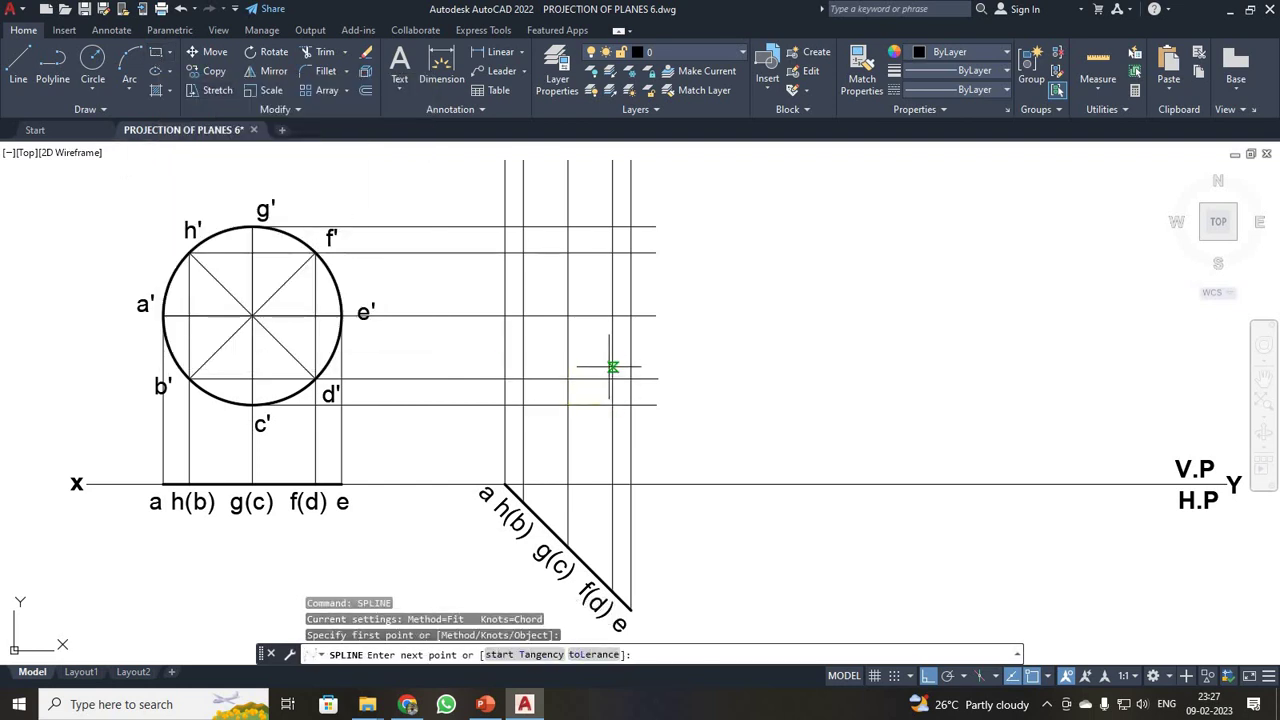
left_click(613, 376)
scroll(613, 376, "up", 2)
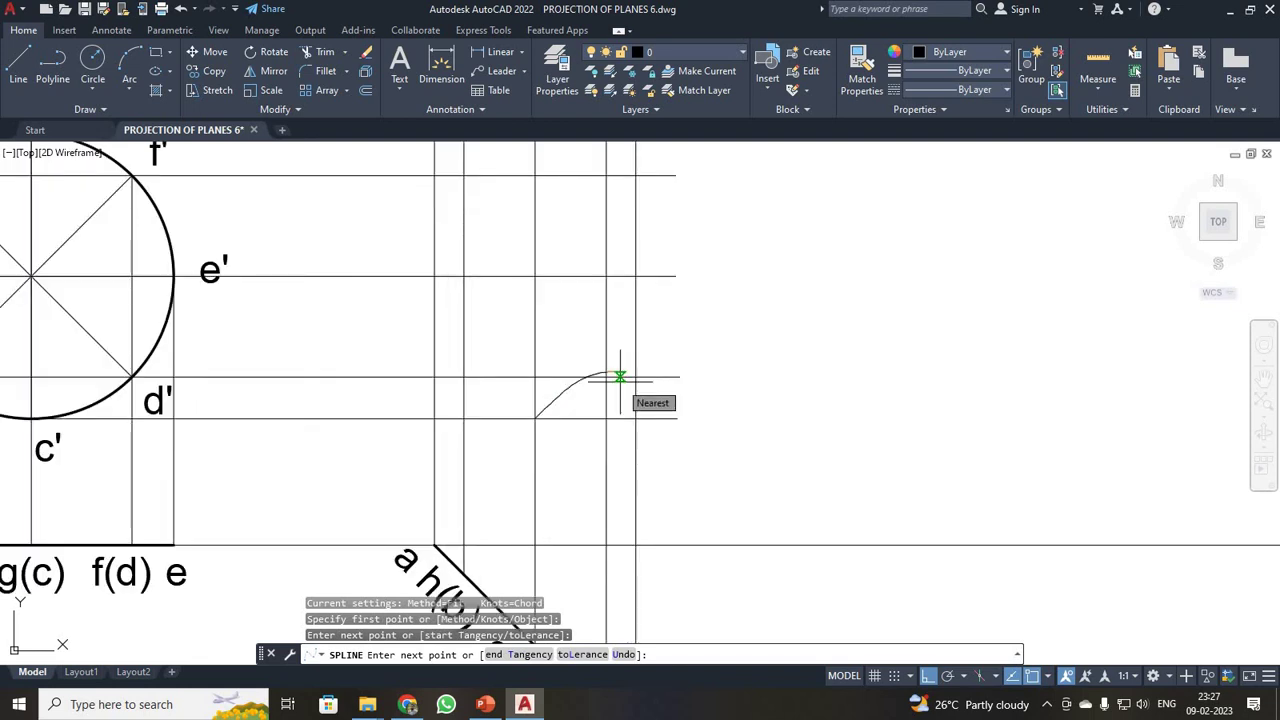
type("u")
key("Return")
left_click(606, 376)
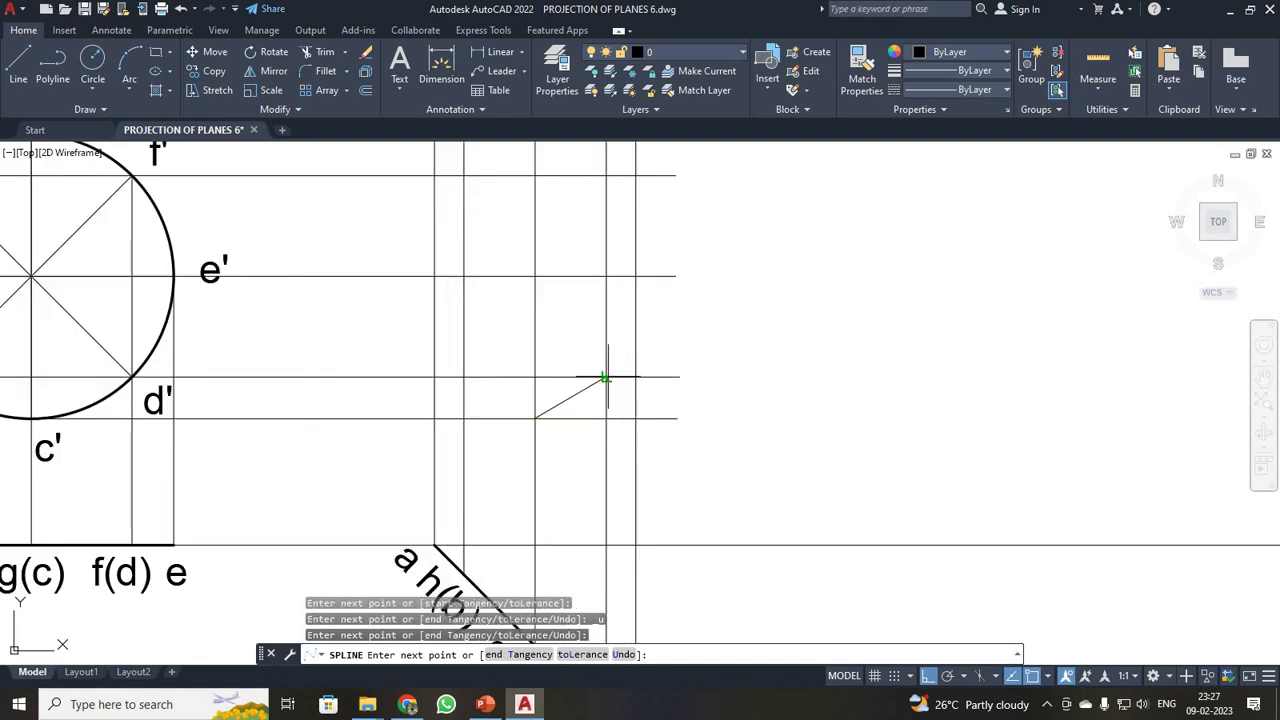
Continue the spline through e', f', g', h' and a' back to the bottom, closing the ellipse
left_click(638, 275)
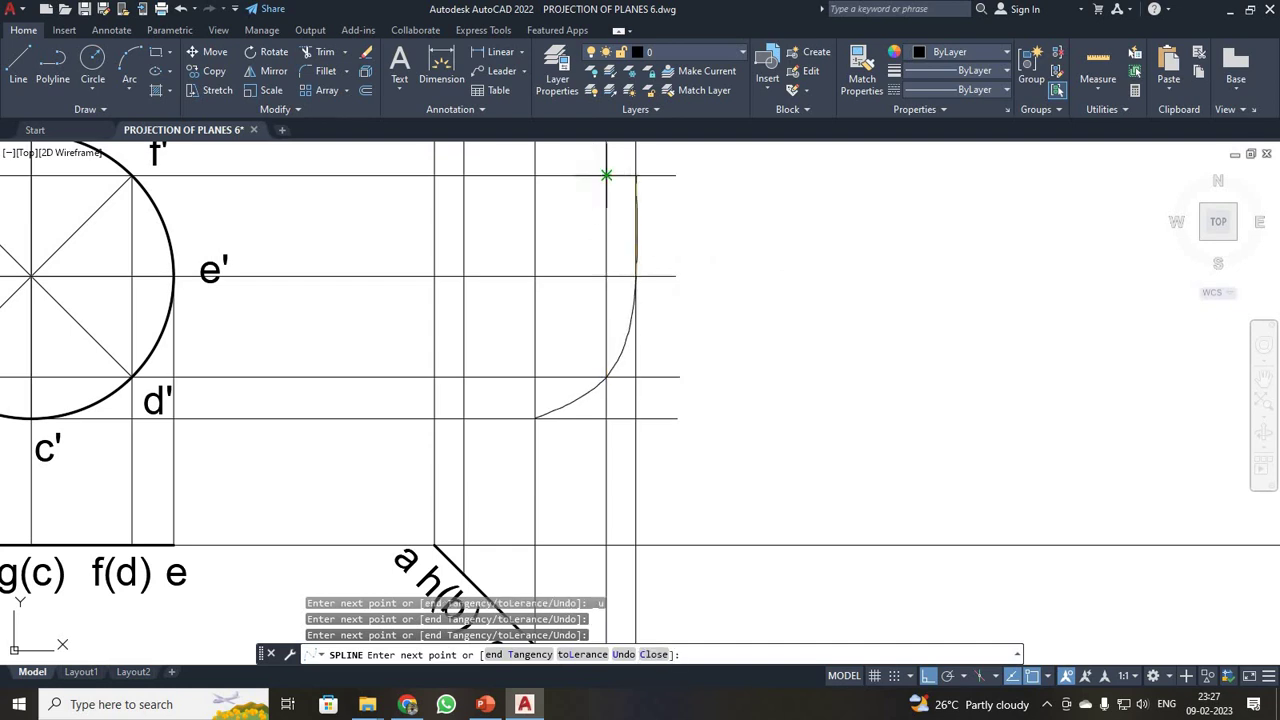
left_click(606, 175)
scroll(606, 175, "down", 4)
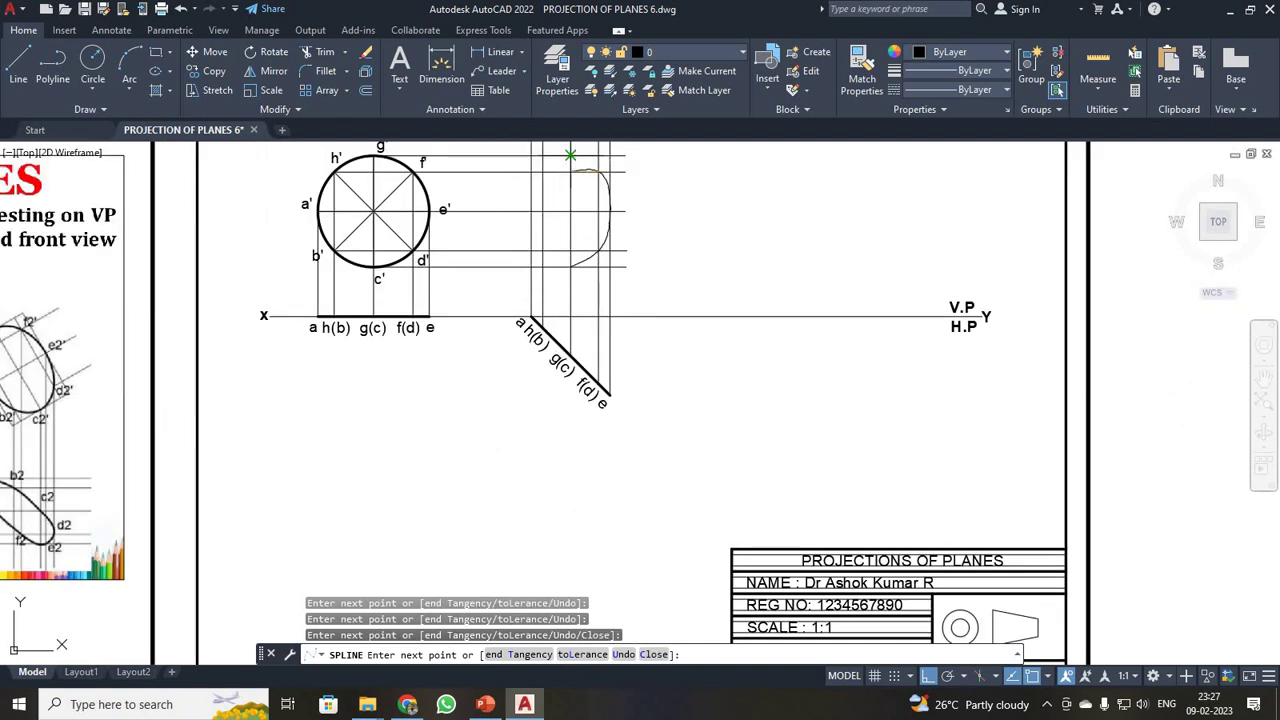
left_click(570, 155)
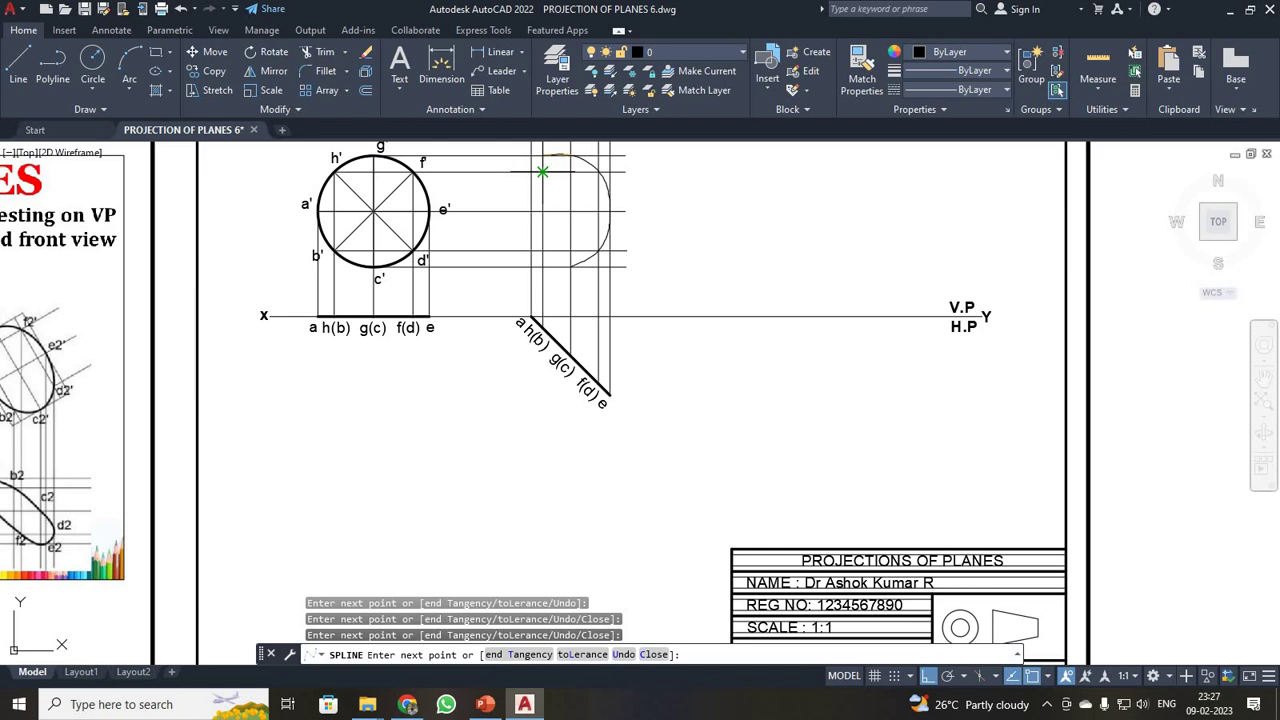
left_click(531, 211)
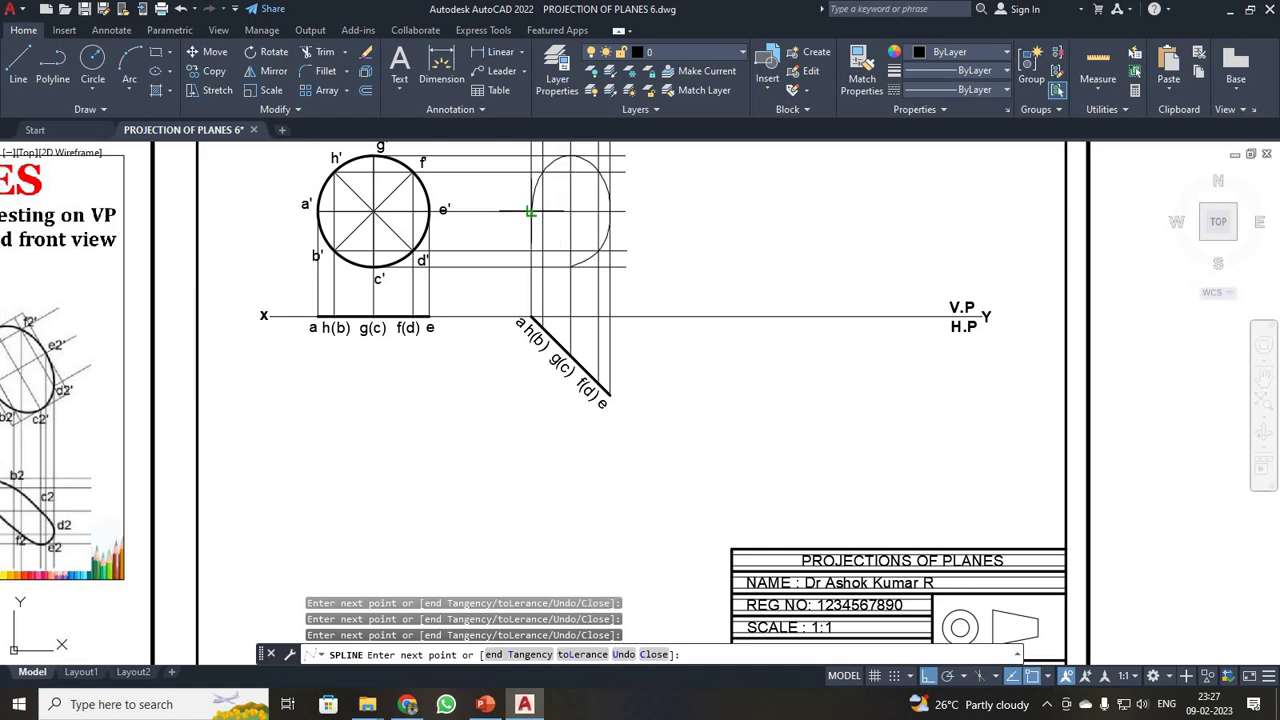
left_click(542, 250)
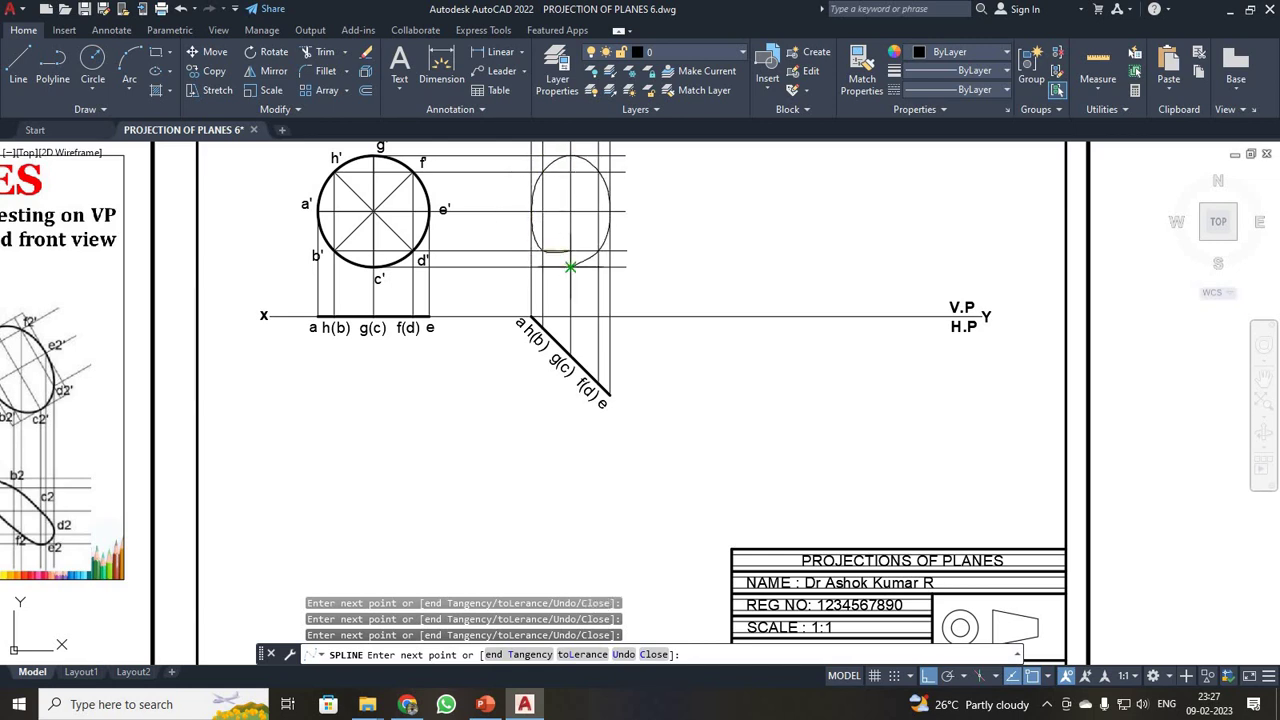
left_click(570, 266)
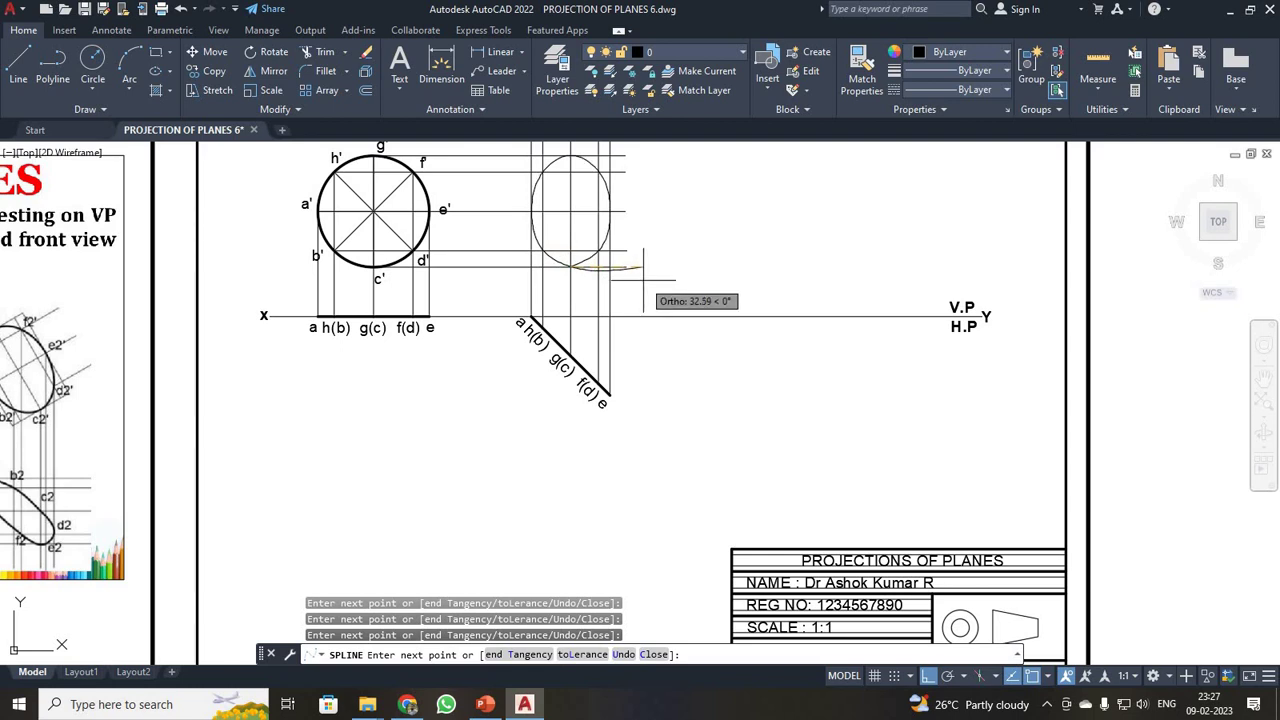
key("Return")
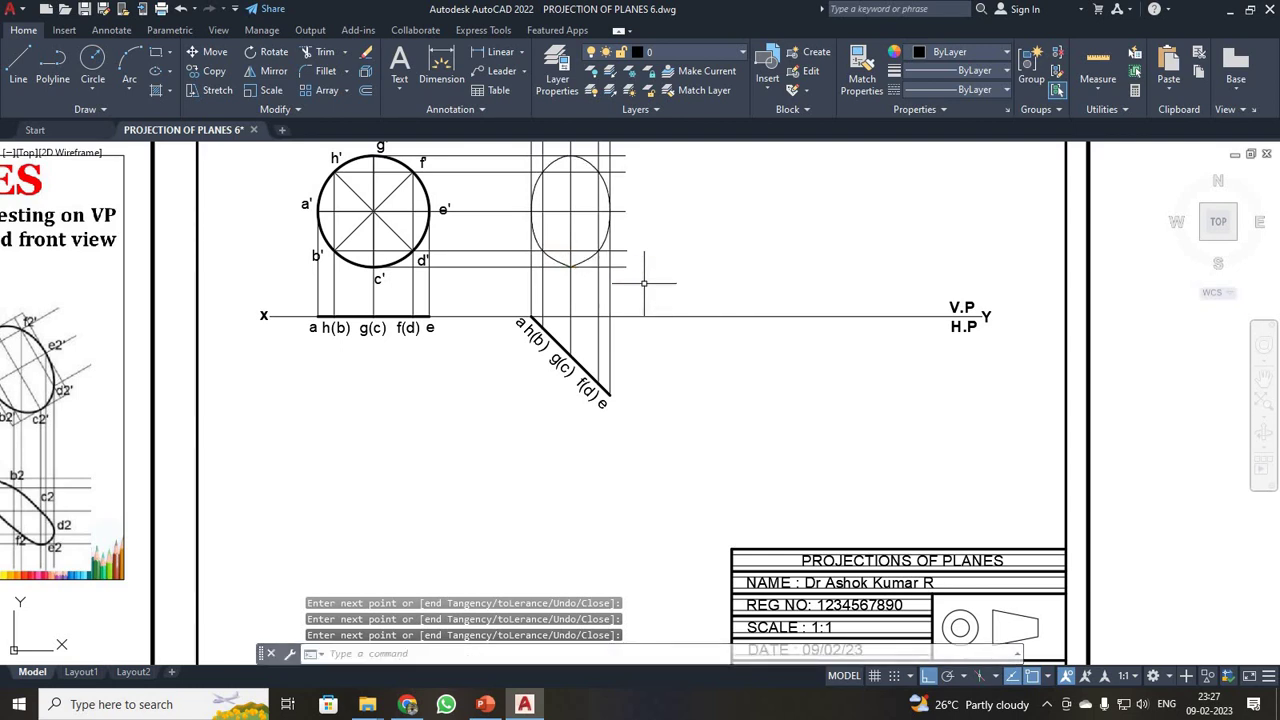
type("z")
key("Return")
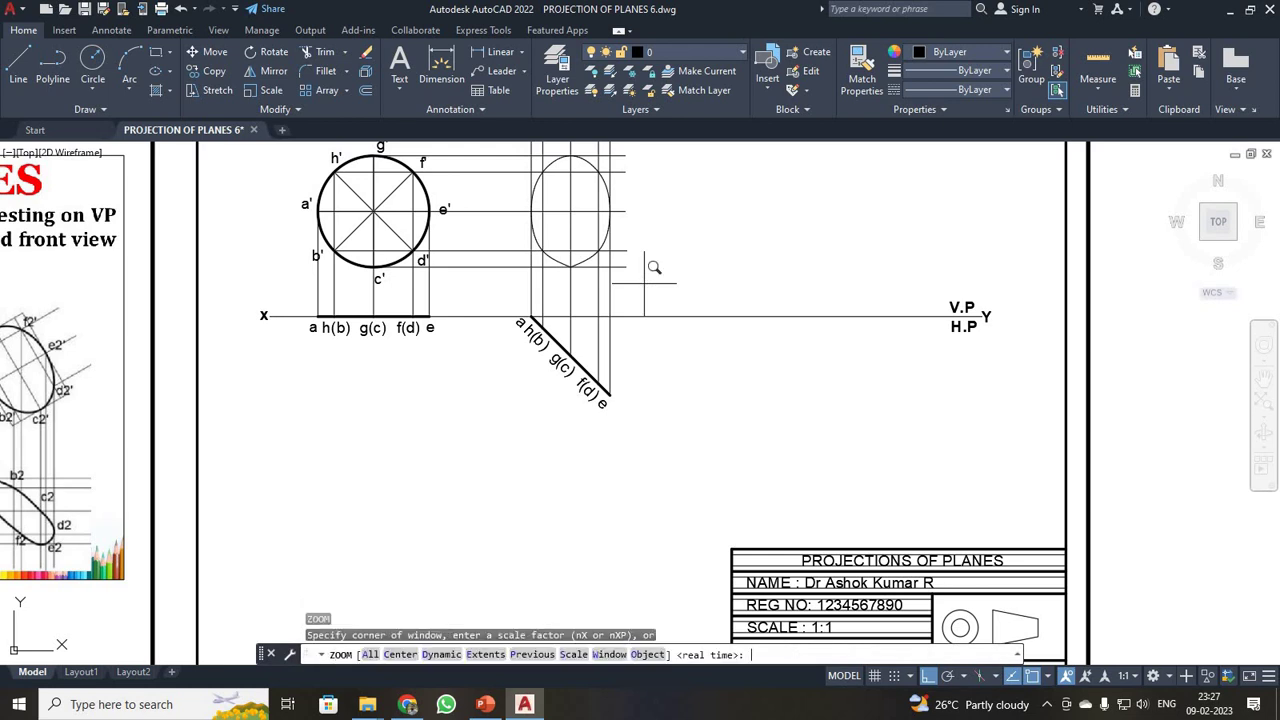
Zoom to the whole sheet and set the right-hand ellipse's lineweight to 0.35 mm
type("a")
key("Return")
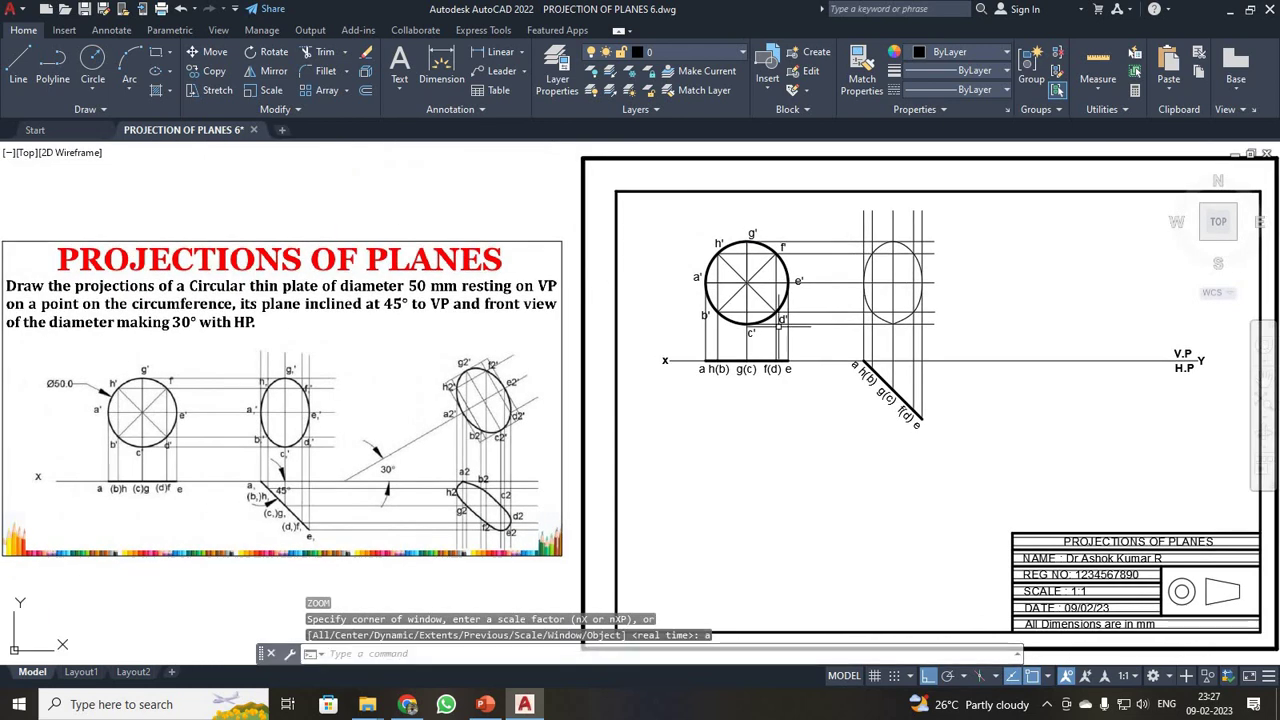
scroll(778, 325, "up", 2)
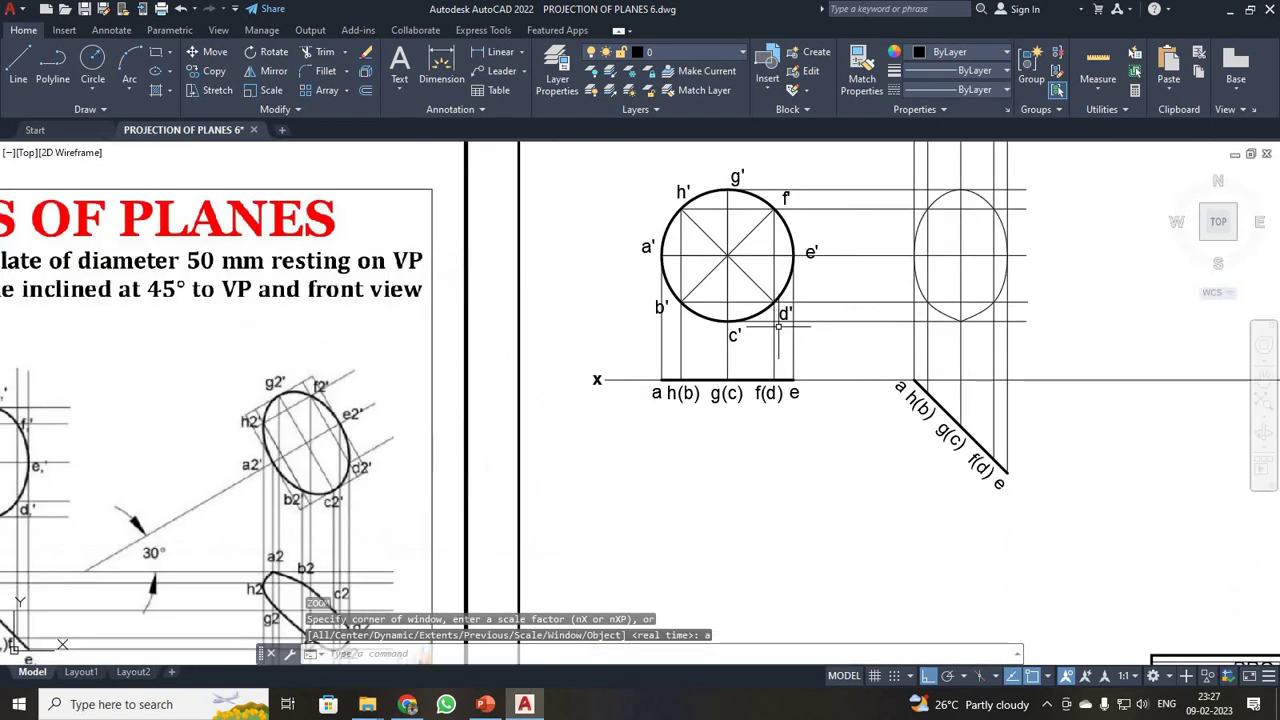
left_click(920, 291)
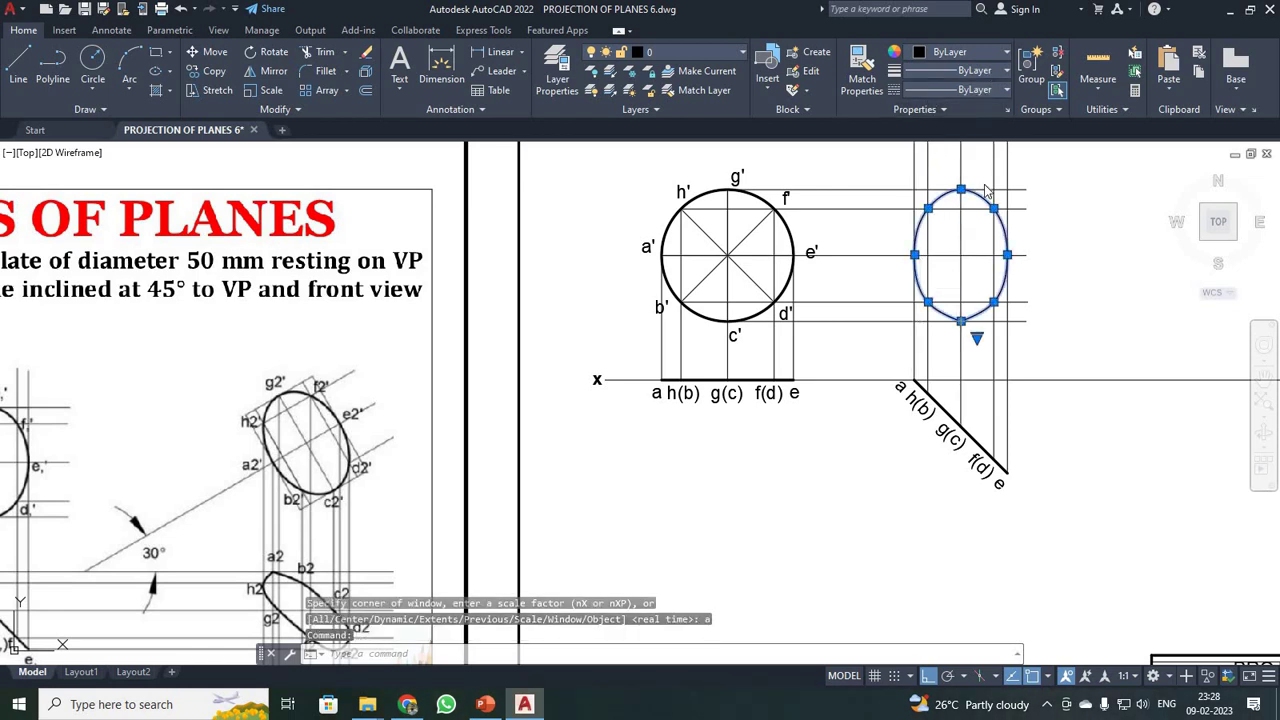
left_click(1005, 70)
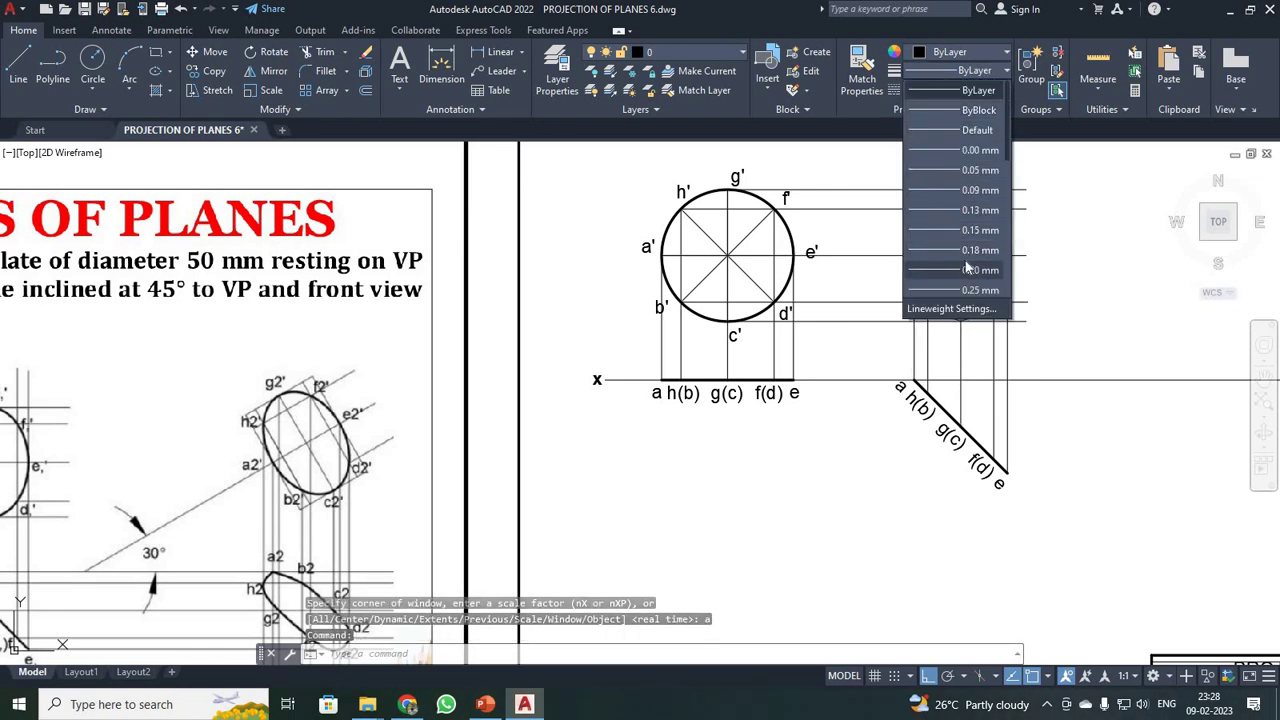
scroll(972, 287, "down", 2)
left_click(972, 270)
scroll(1100, 294, "up", 2)
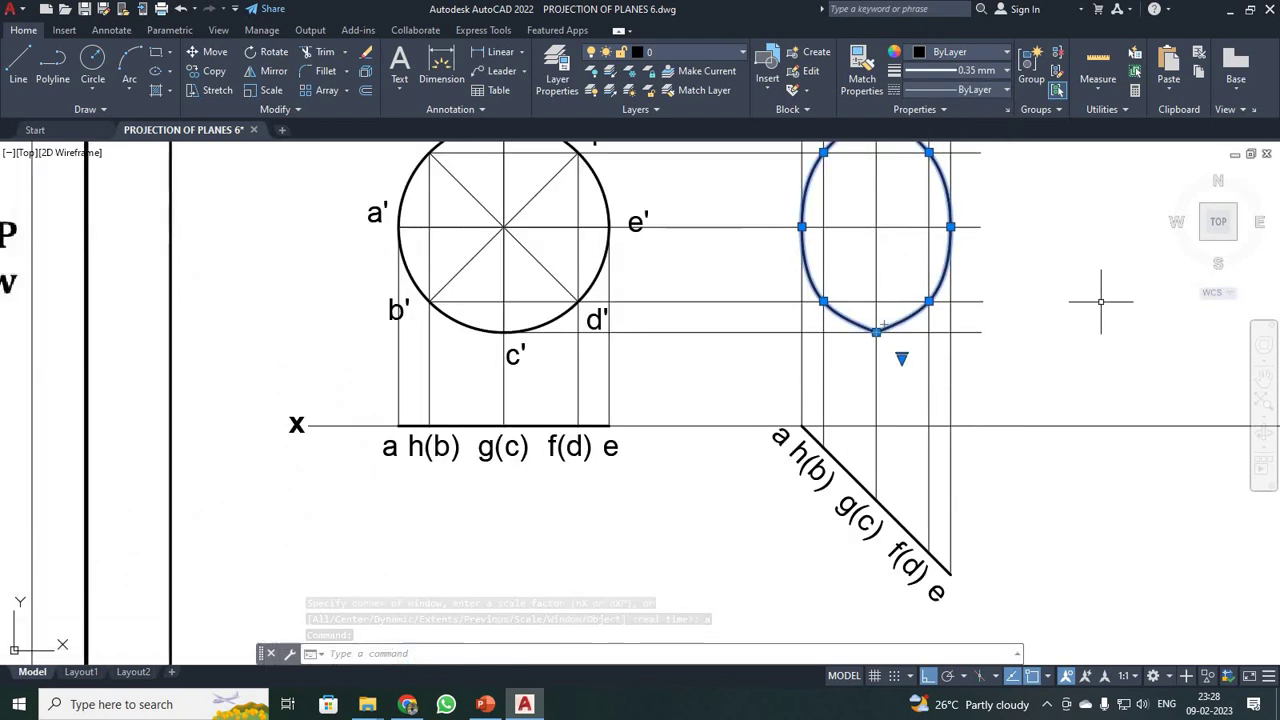
scroll(1089, 300, "up", 2)
scroll(1089, 300, "down", 4)
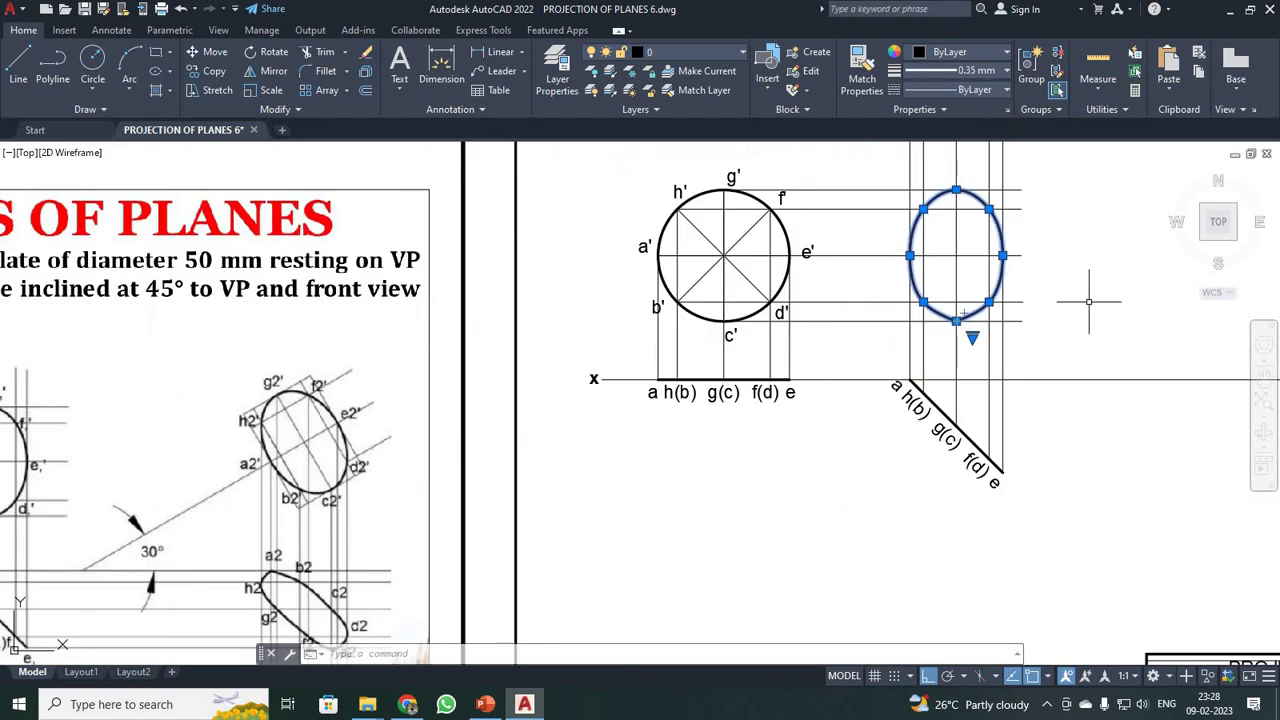
Window-zoom around the circle and the ellipse
type("z")
key("Return")
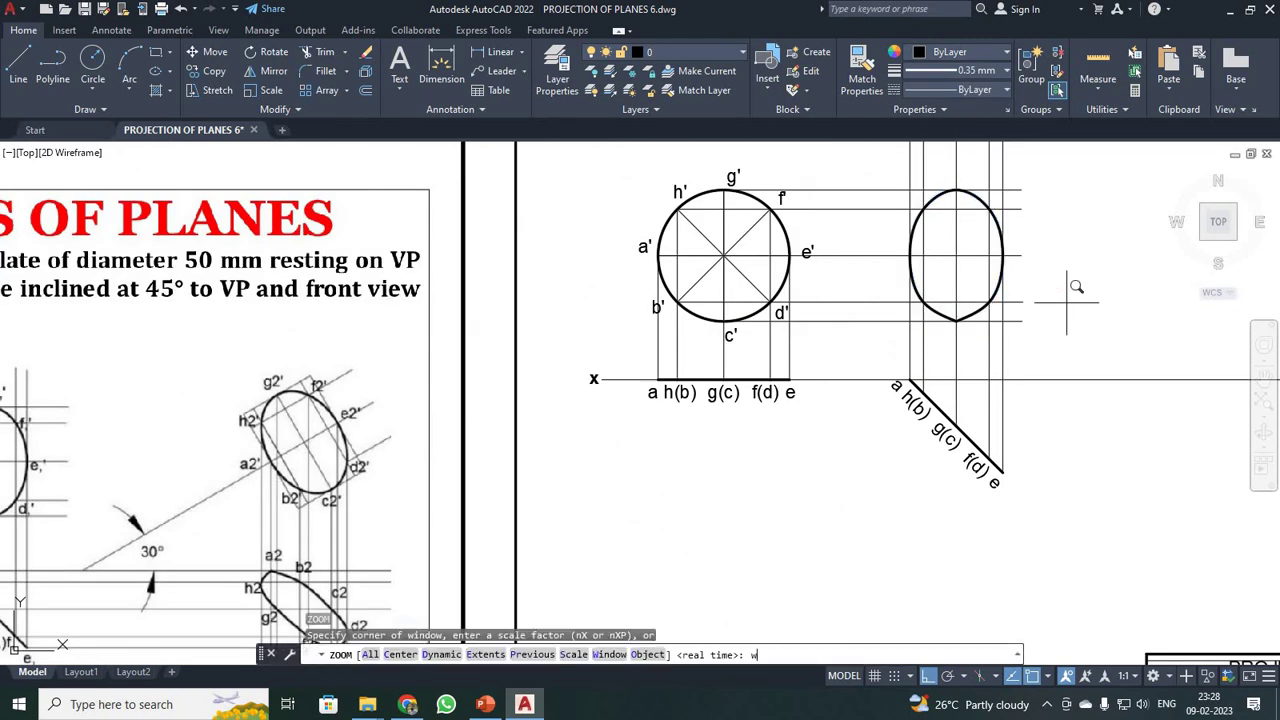
type("w")
key("Return")
left_click(603, 152)
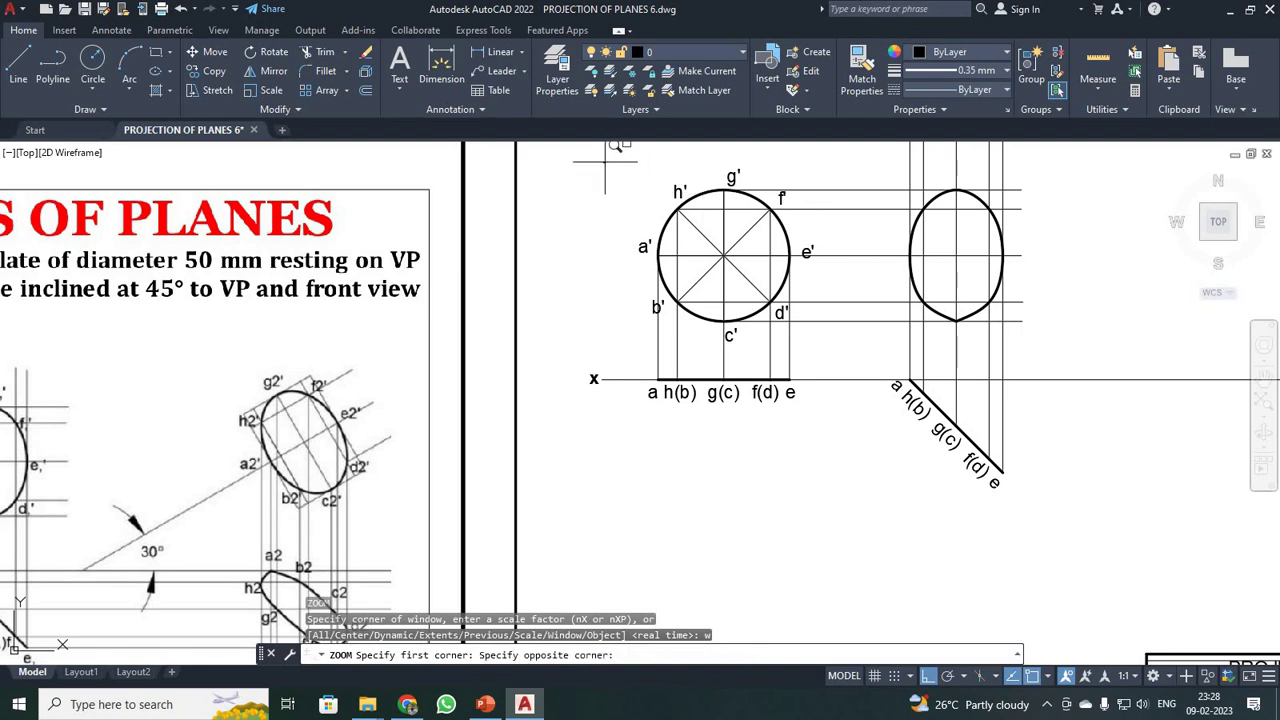
left_click(1110, 360)
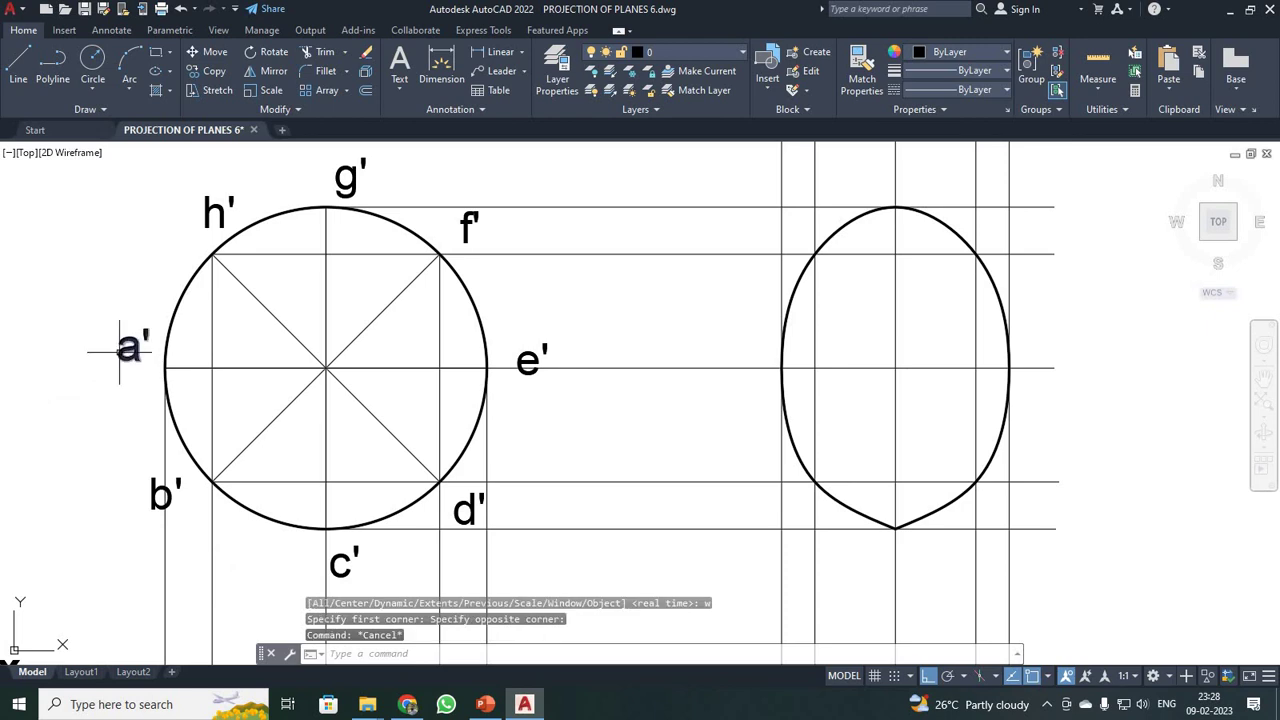
Copy the circle's a' label to the eight division points around the ellipse
key("Escape")
left_click(122, 346)
left_click(208, 71)
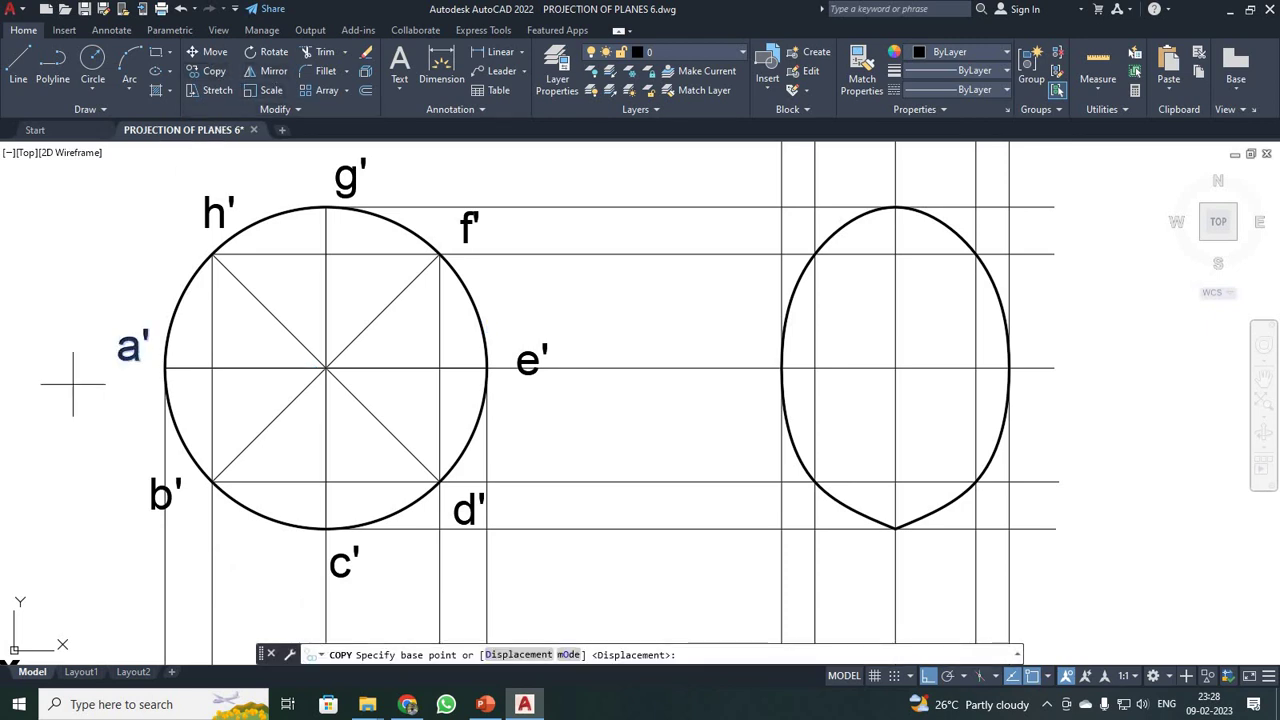
left_click(118, 361)
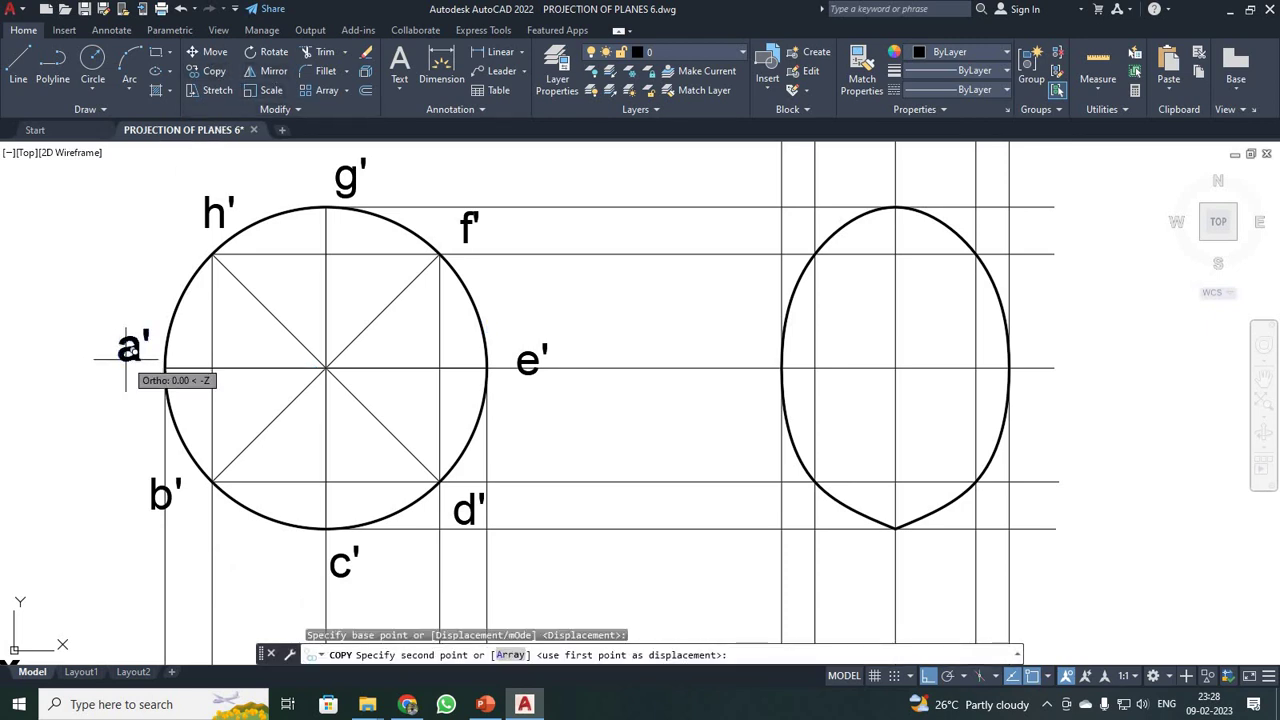
left_click(754, 366)
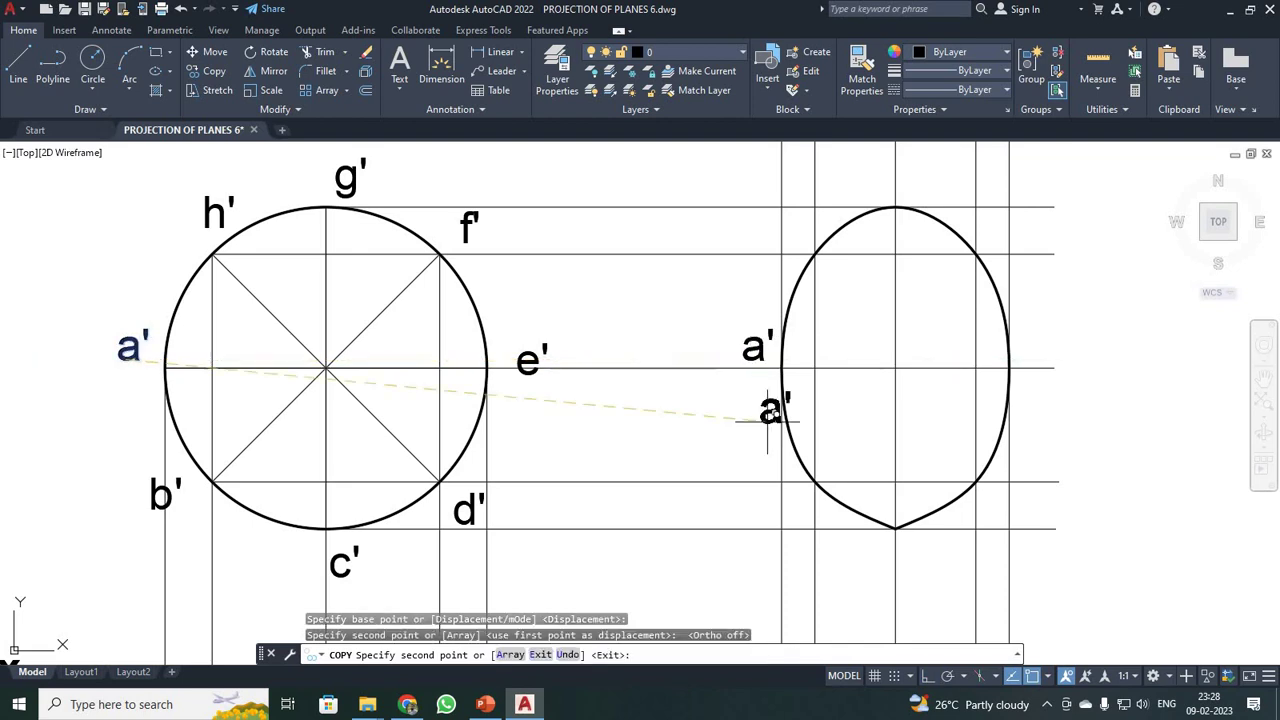
left_click(793, 515)
left_click(912, 559)
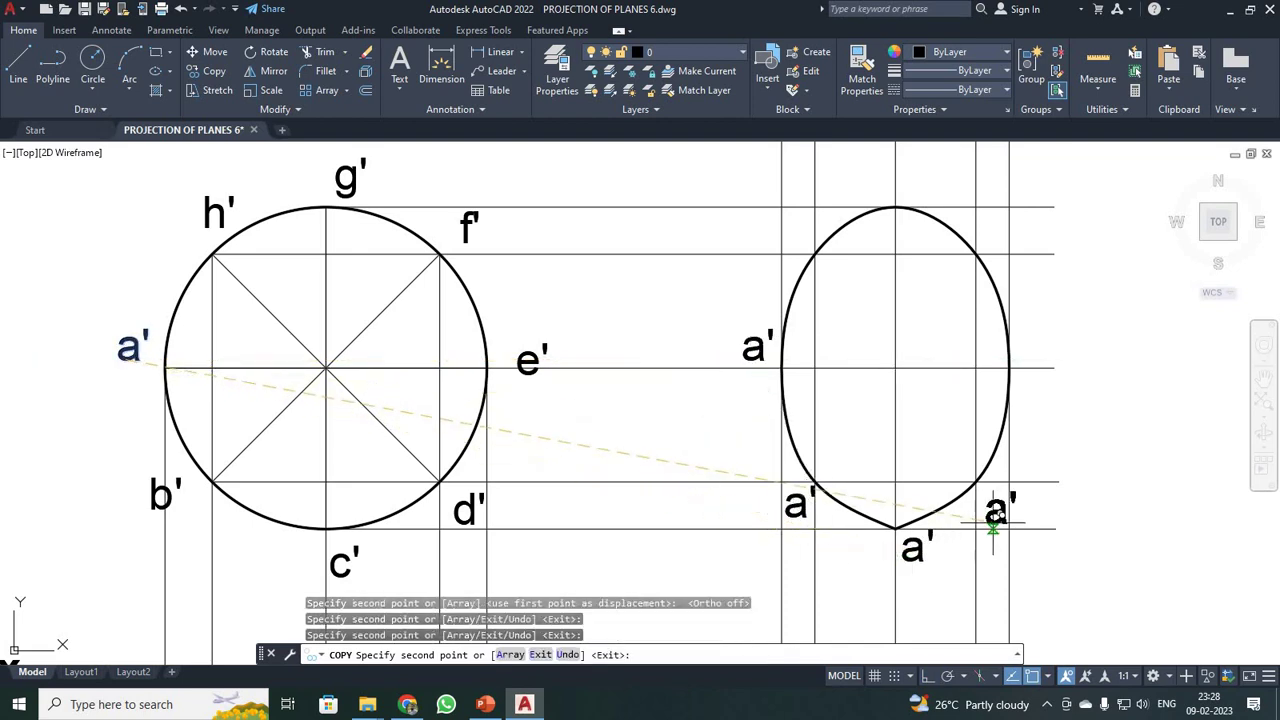
left_click(987, 510)
left_click(1030, 391)
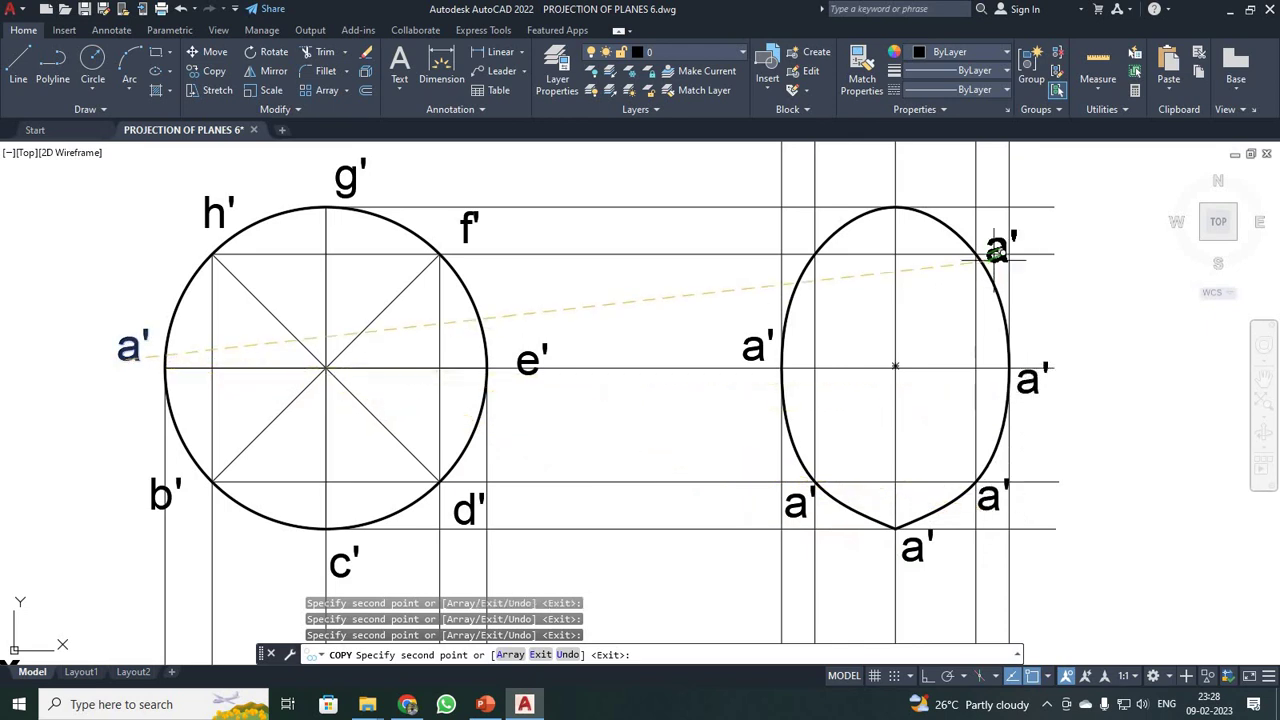
left_click(995, 245)
left_click(918, 204)
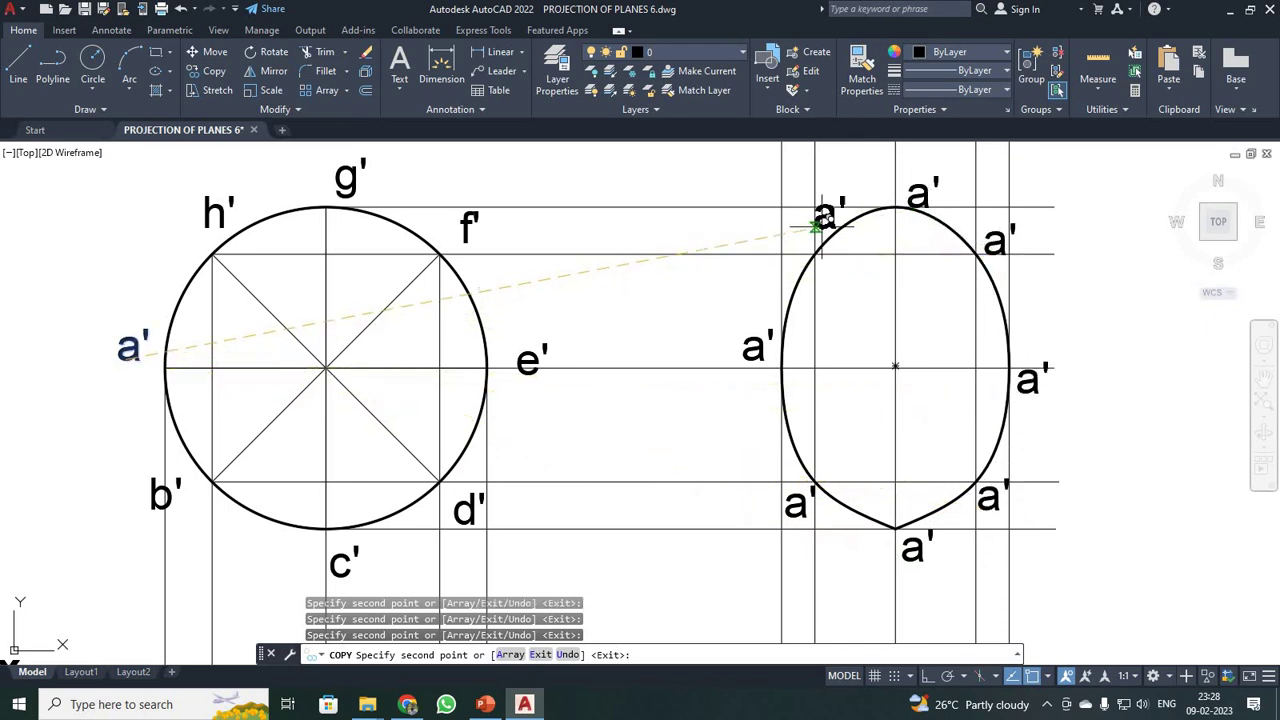
left_click(795, 242)
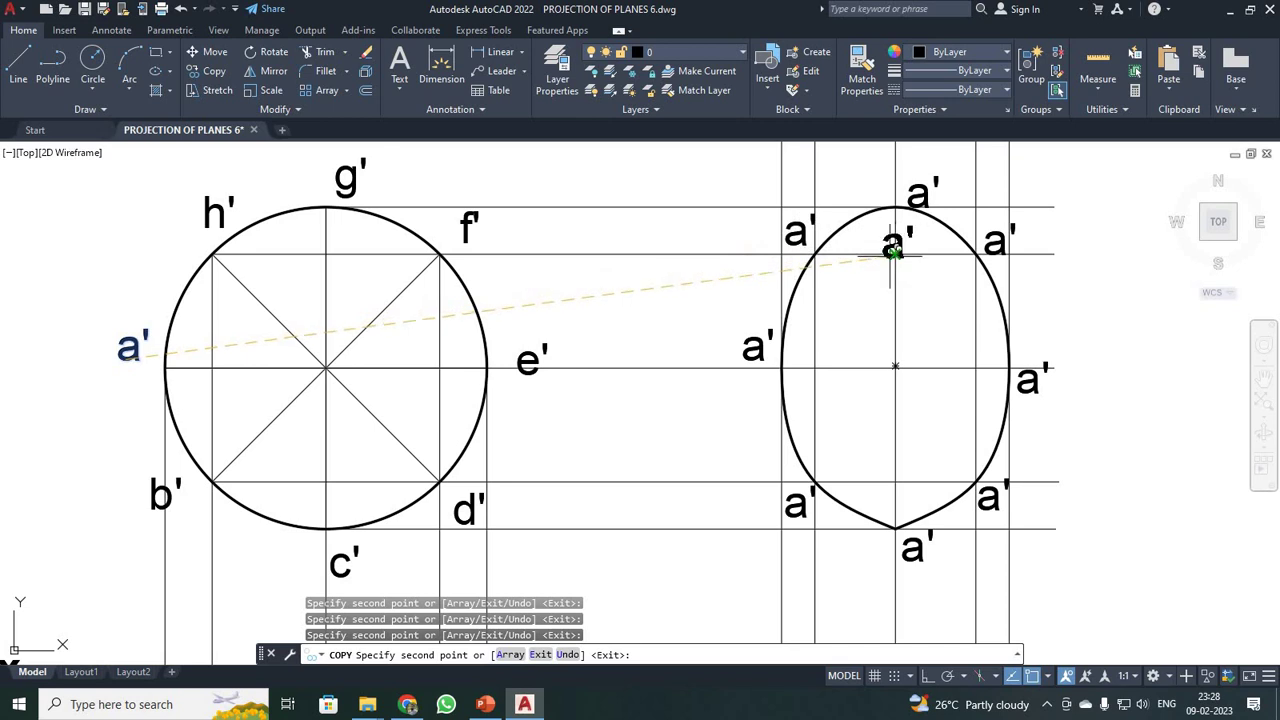
key("Escape")
Relabel the lower-left, bottom and lower-right copies as b', c' and d'
double_click(795, 508)
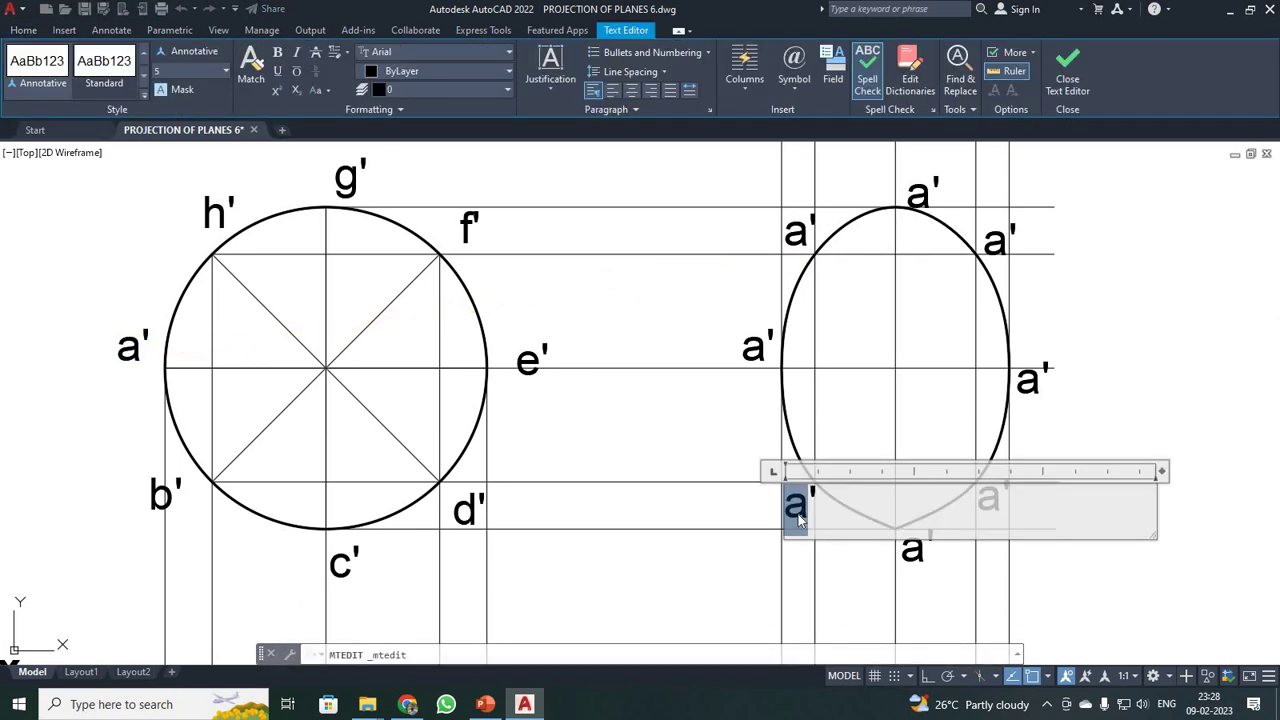
type("b")
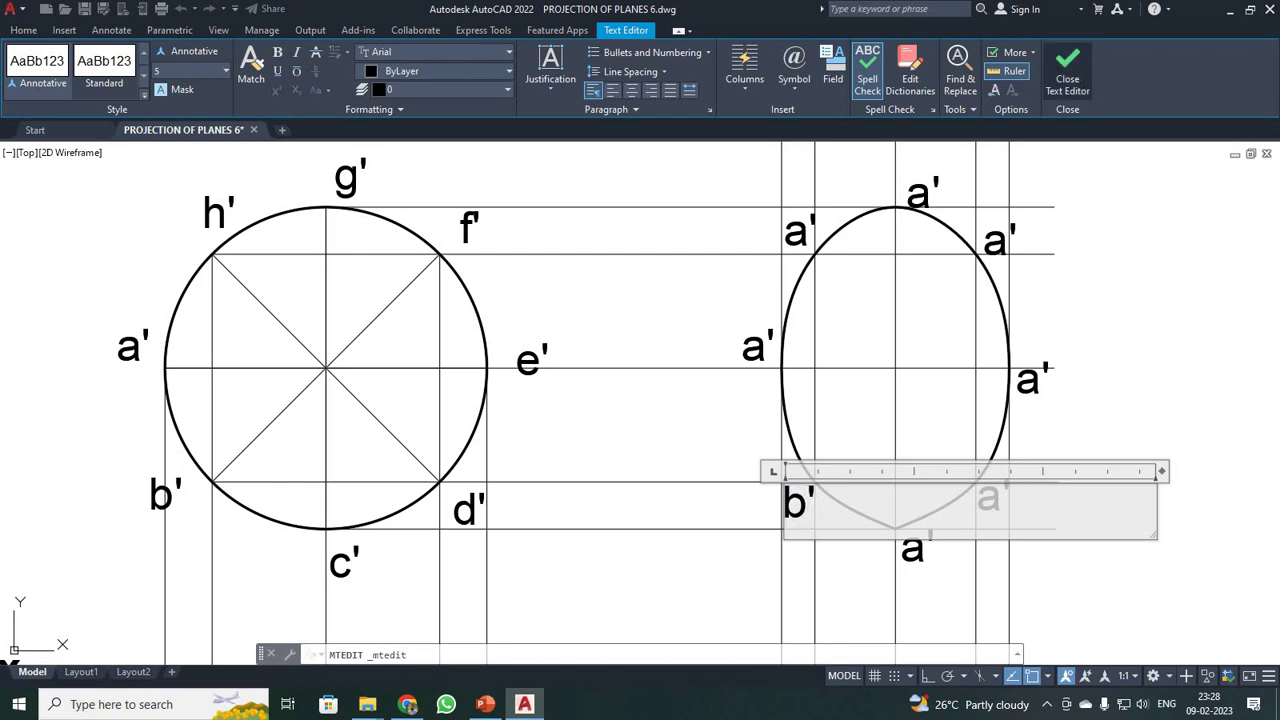
left_click(1067, 72)
double_click(913, 550)
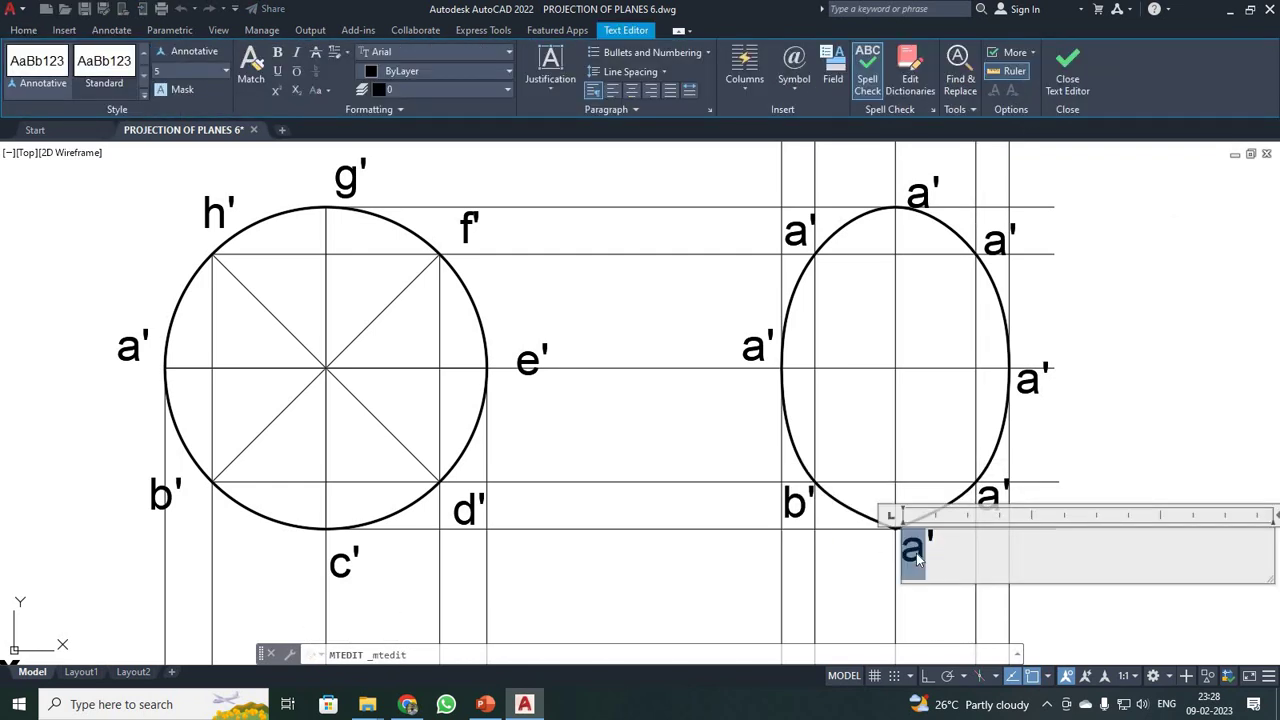
type("c")
left_click(1021, 605)
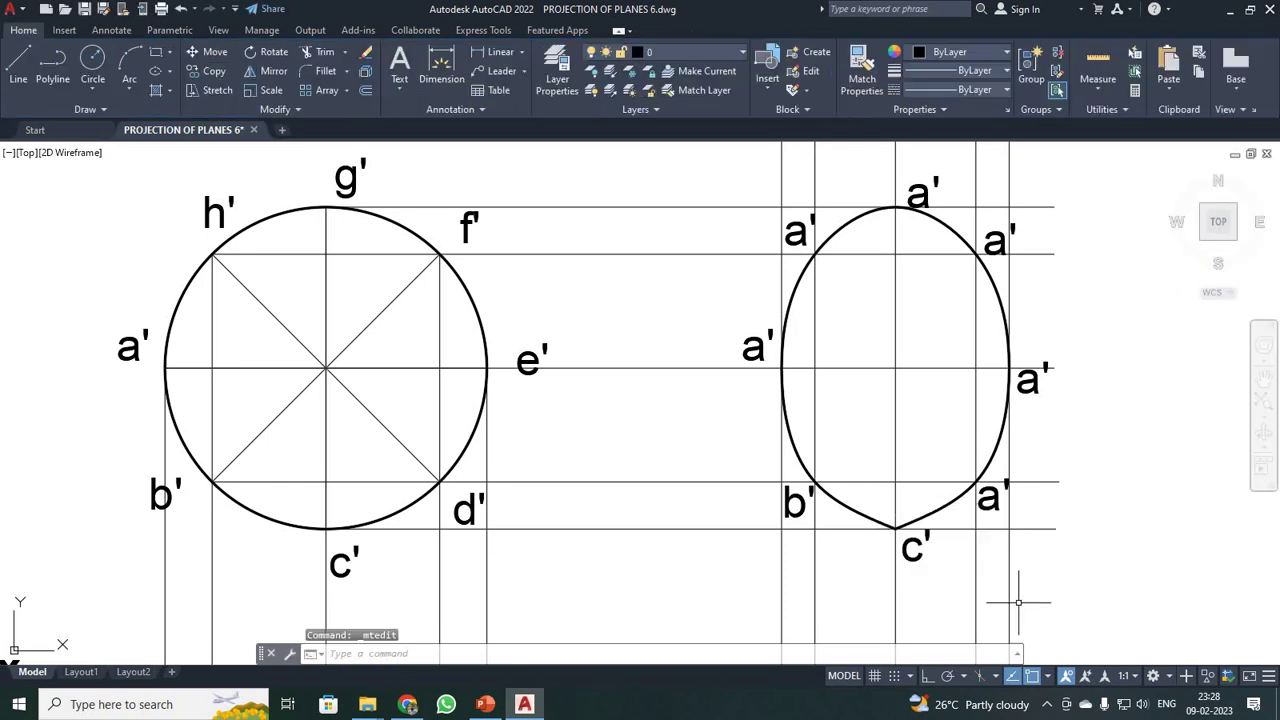
double_click(990, 498)
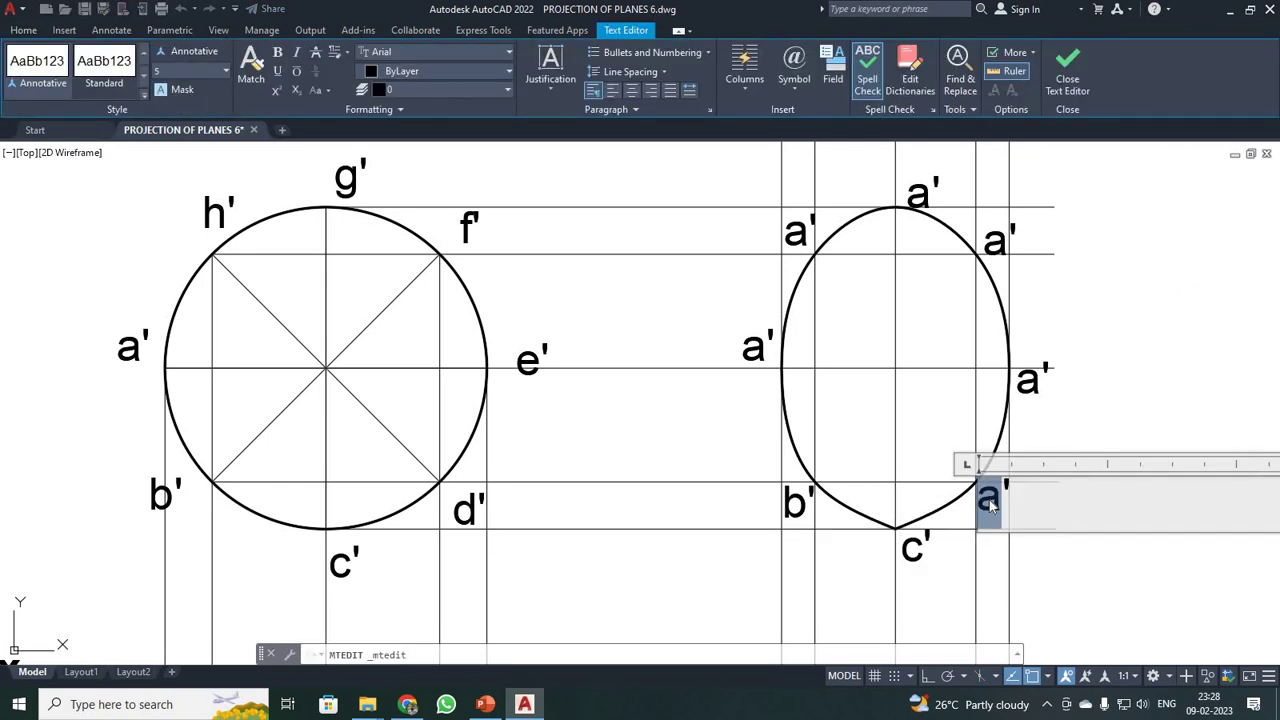
type("d")
left_click(1062, 72)
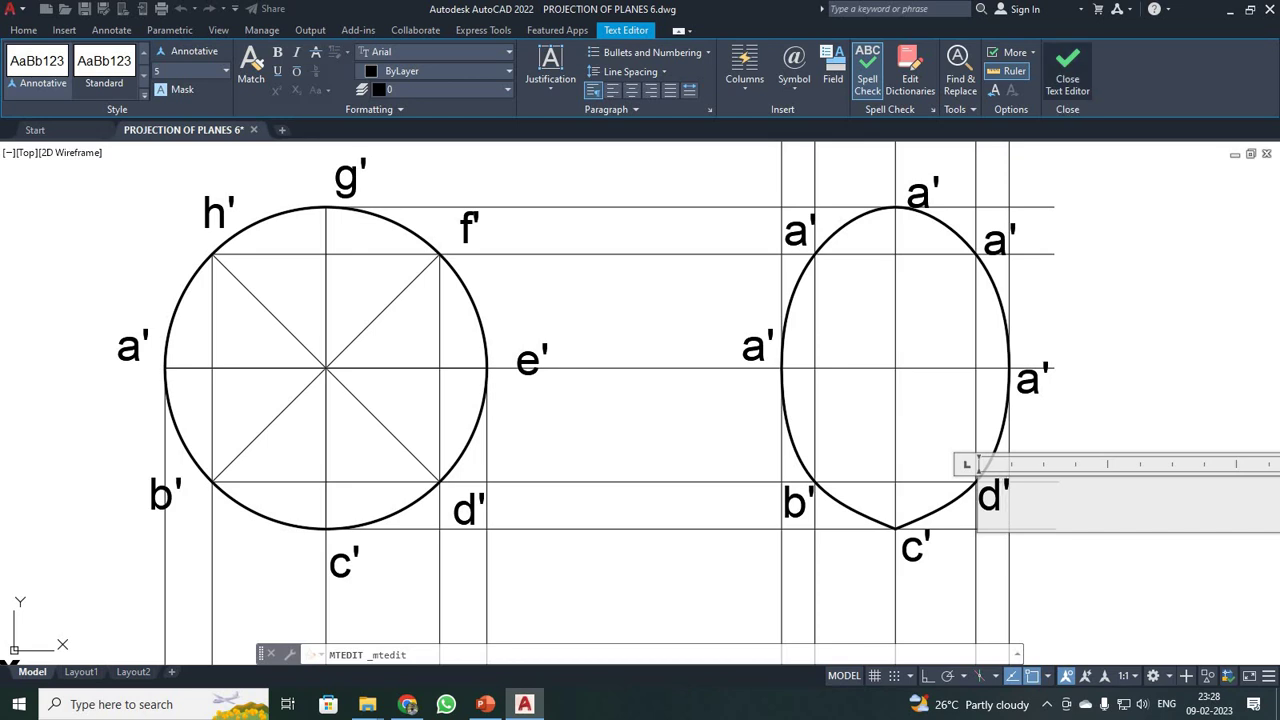
Relabel the right-edge and upper-right copies as e' and f'
left_click(1028, 380)
double_click(1028, 380)
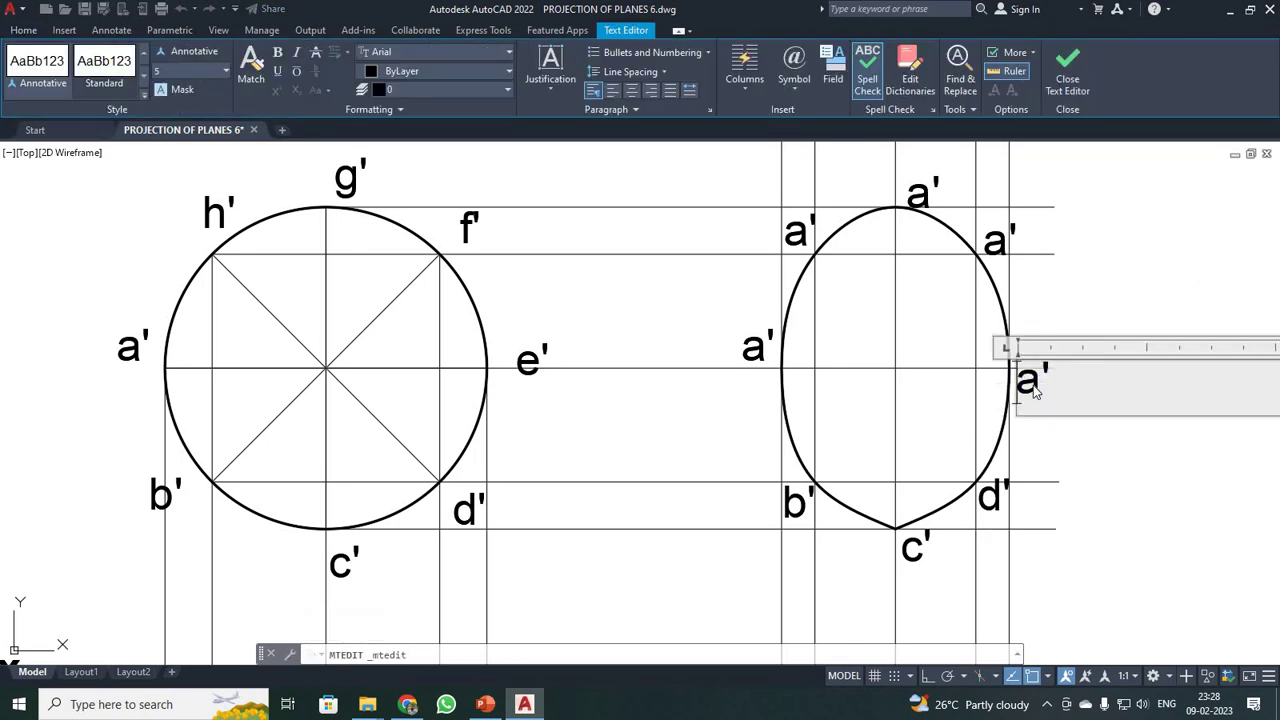
type("e")
left_click(1074, 67)
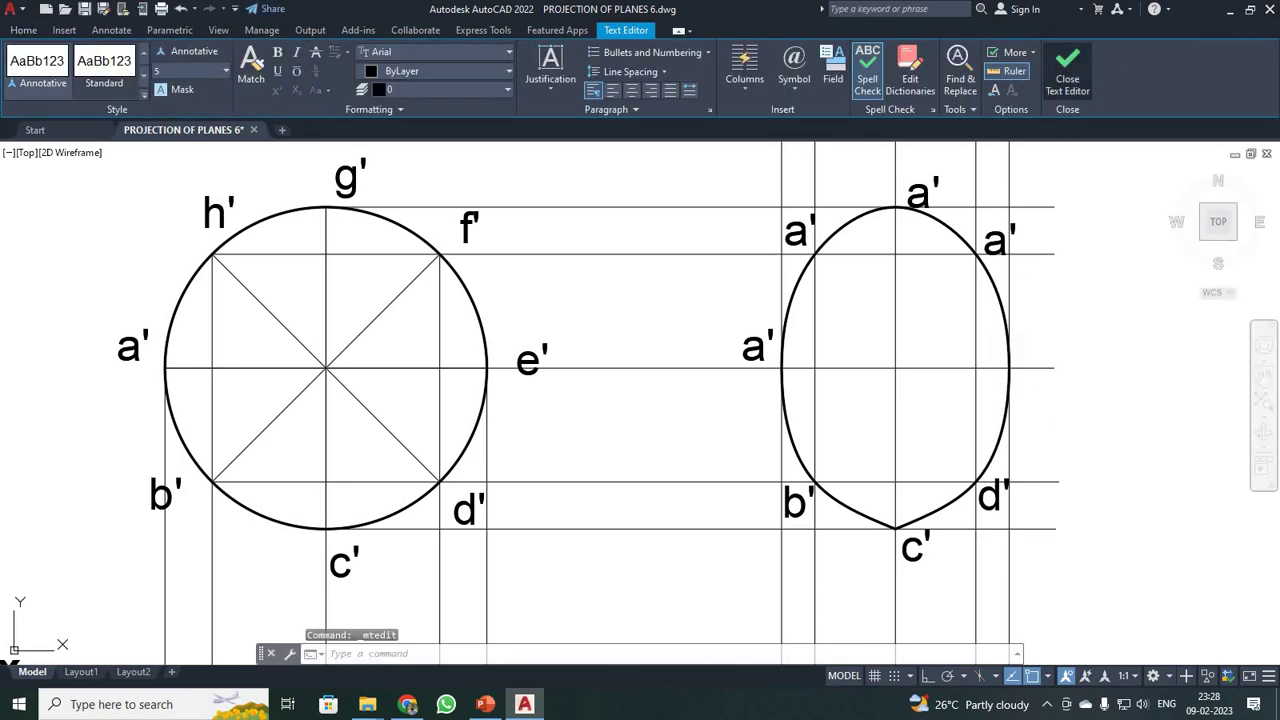
left_click(993, 243)
double_click(998, 250)
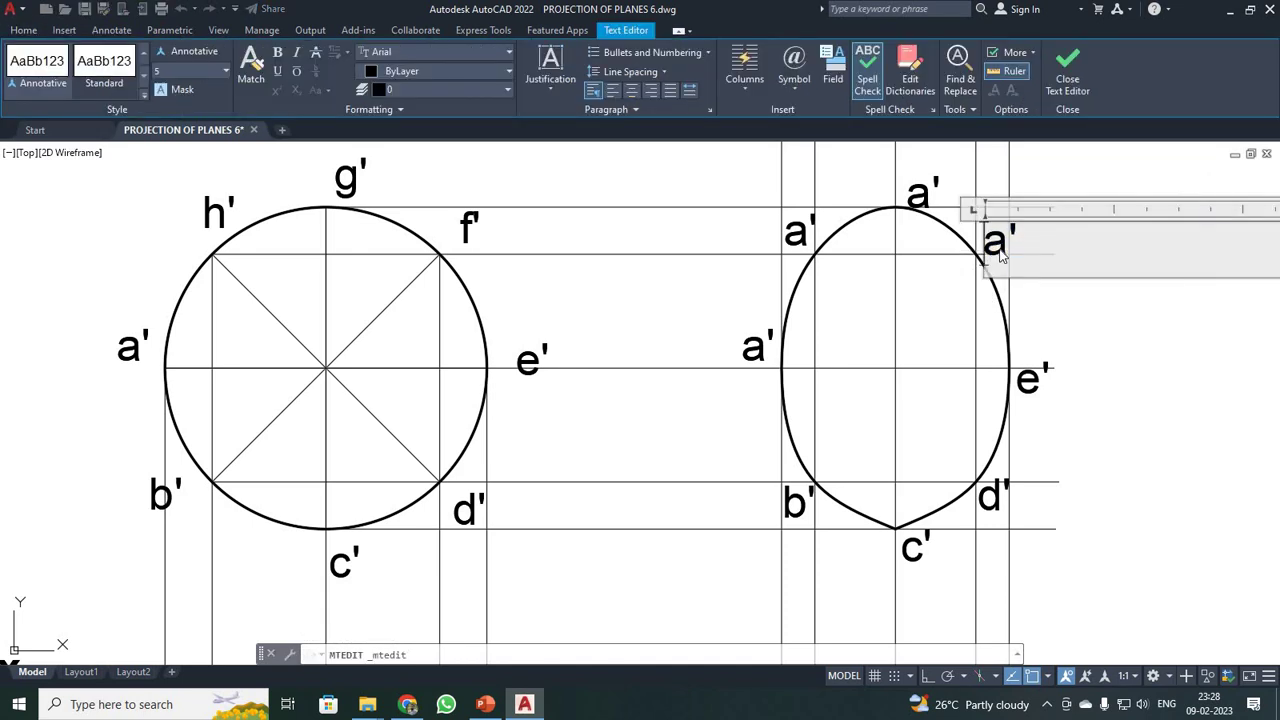
type("f")
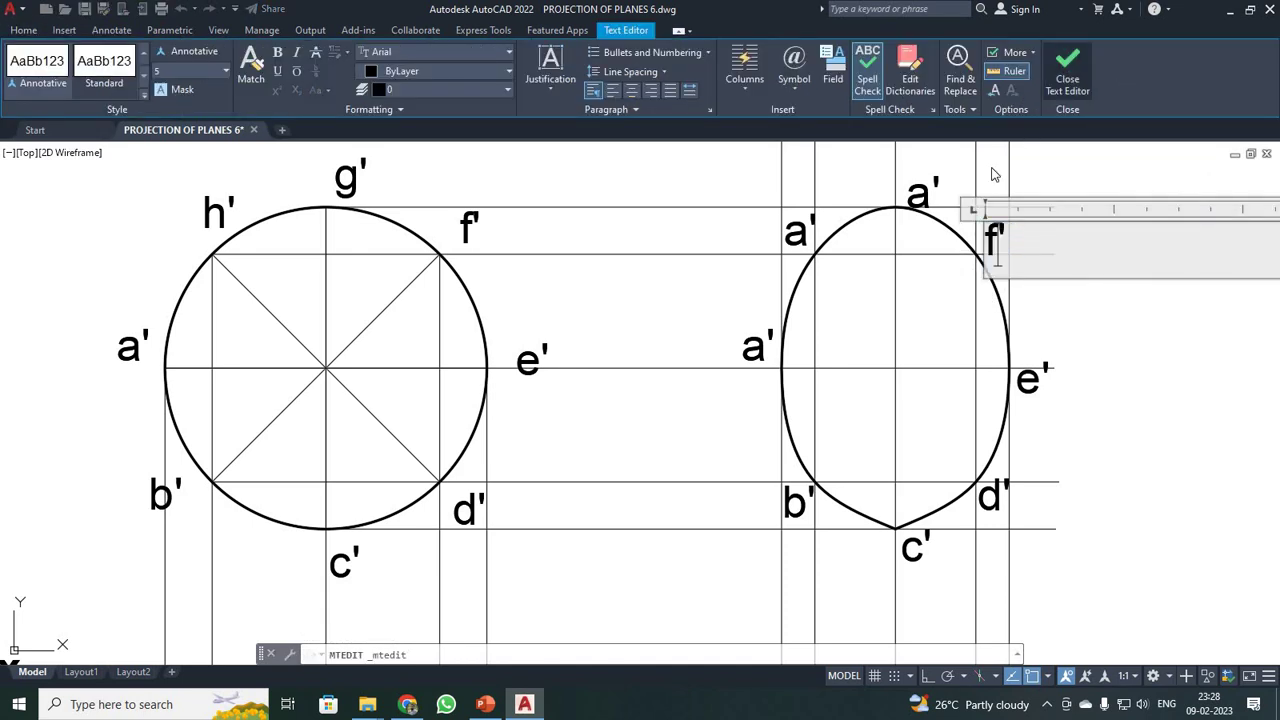
left_click(1067, 67)
Relabel the top and upper-left copies as g' and h'
double_click(916, 197)
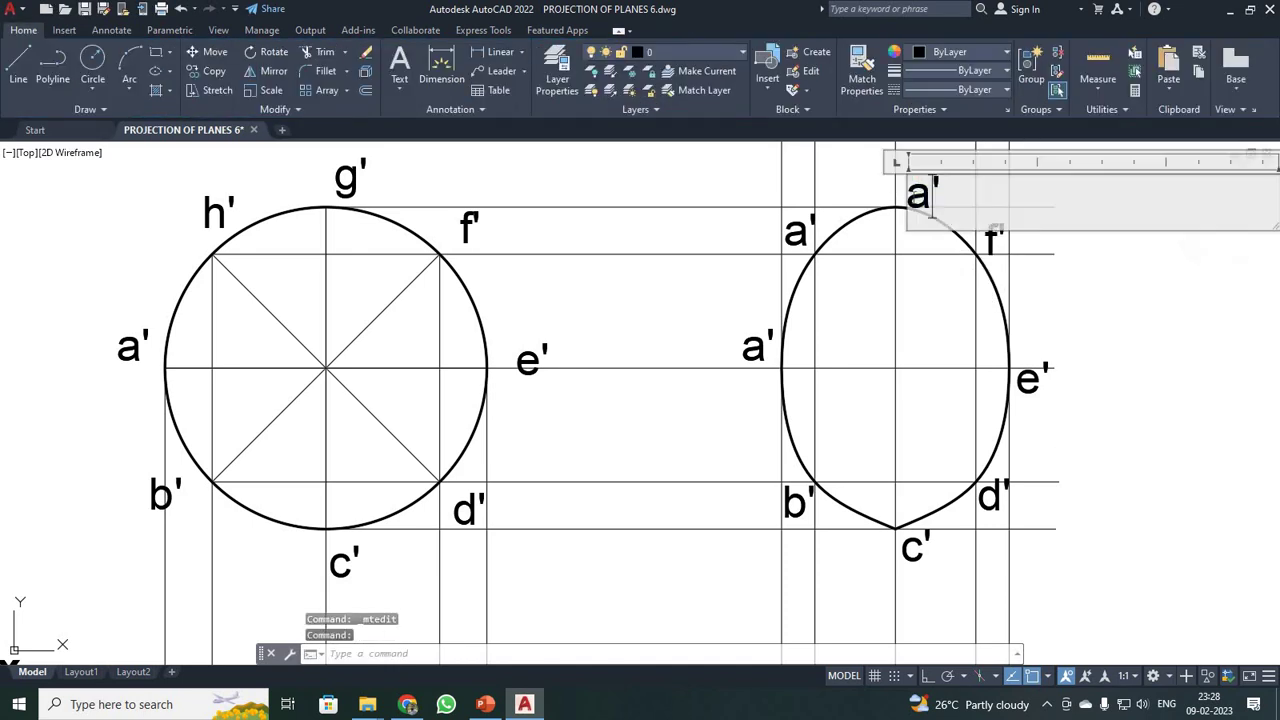
type("g")
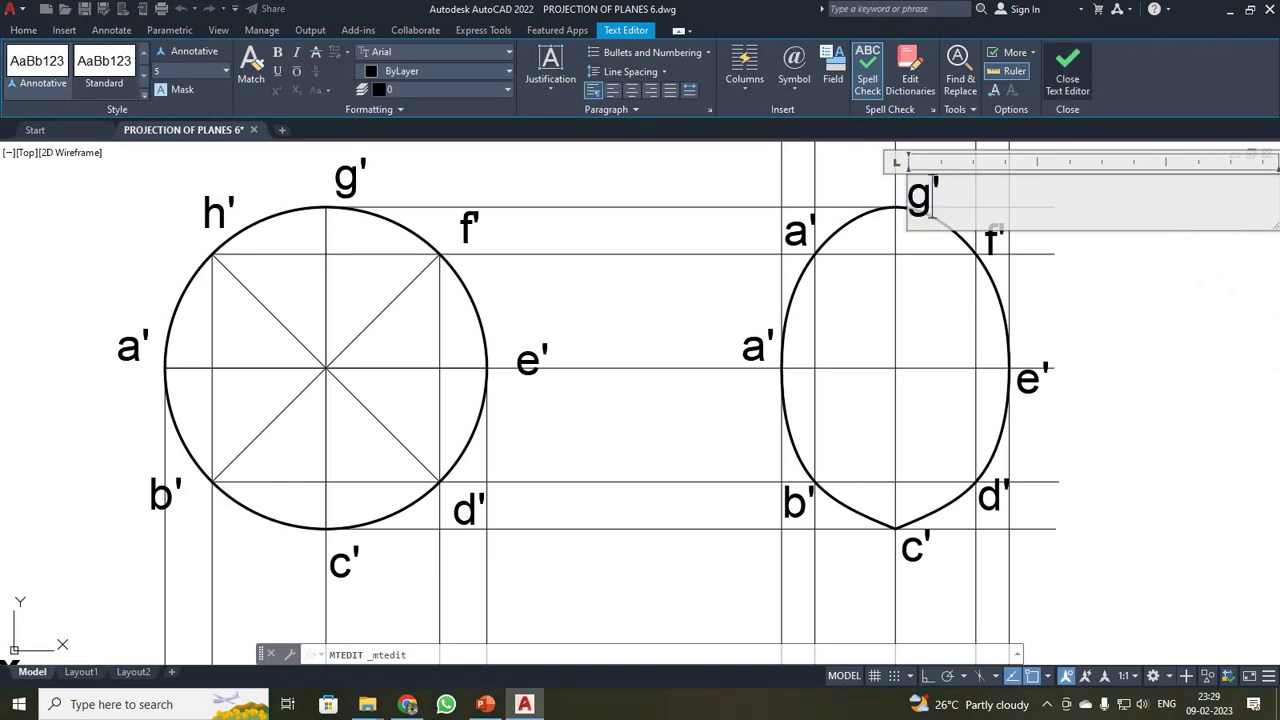
left_click(1067, 67)
left_click(800, 230)
double_click(800, 232)
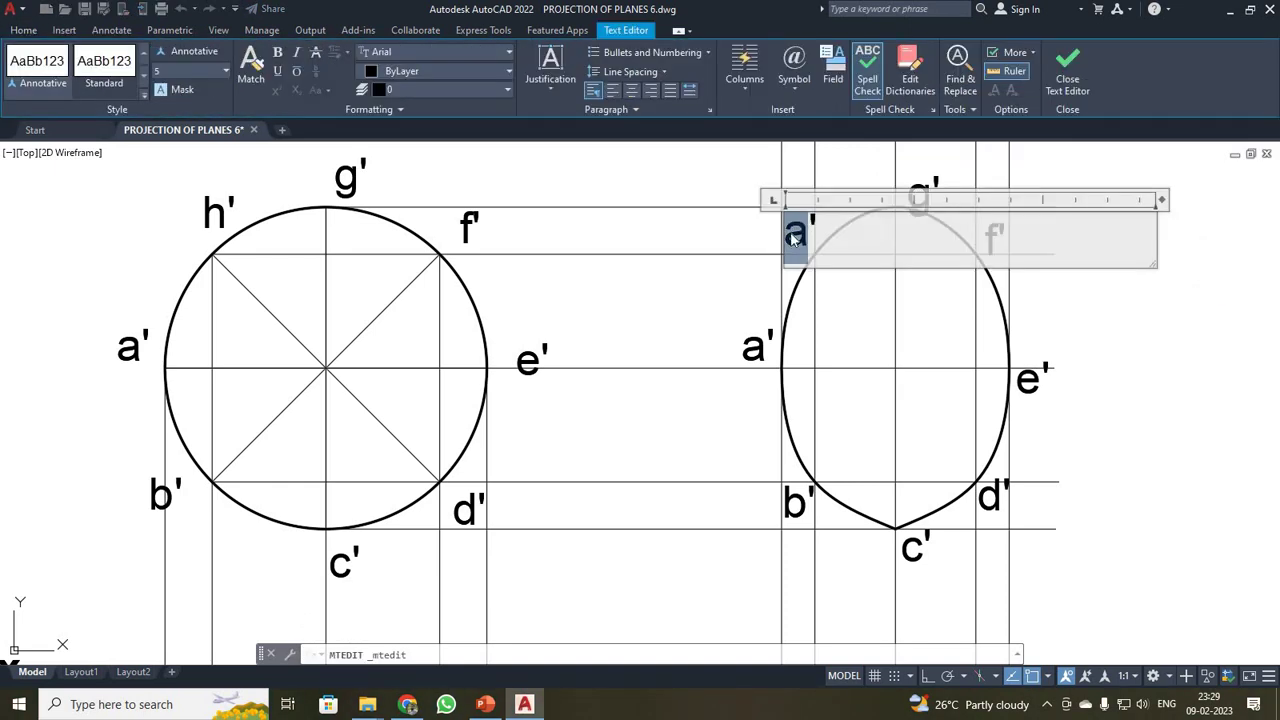
type("h")
key("Return")
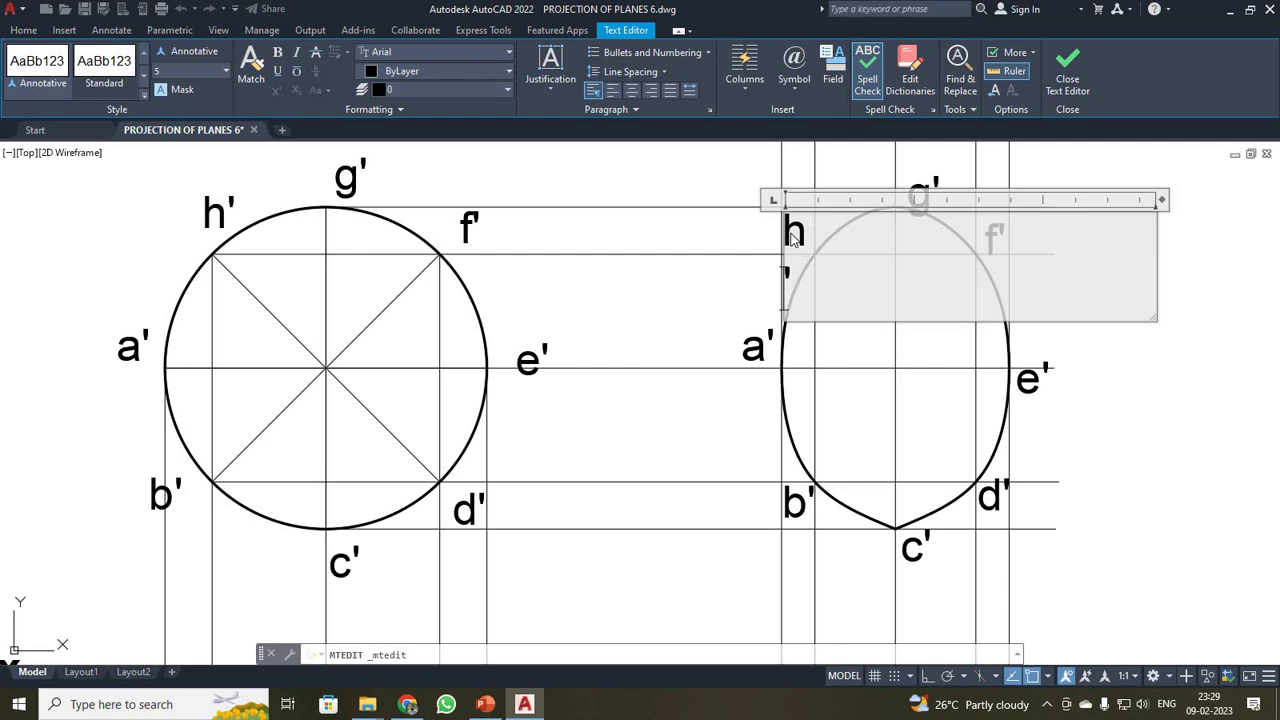
key("BackSpace")
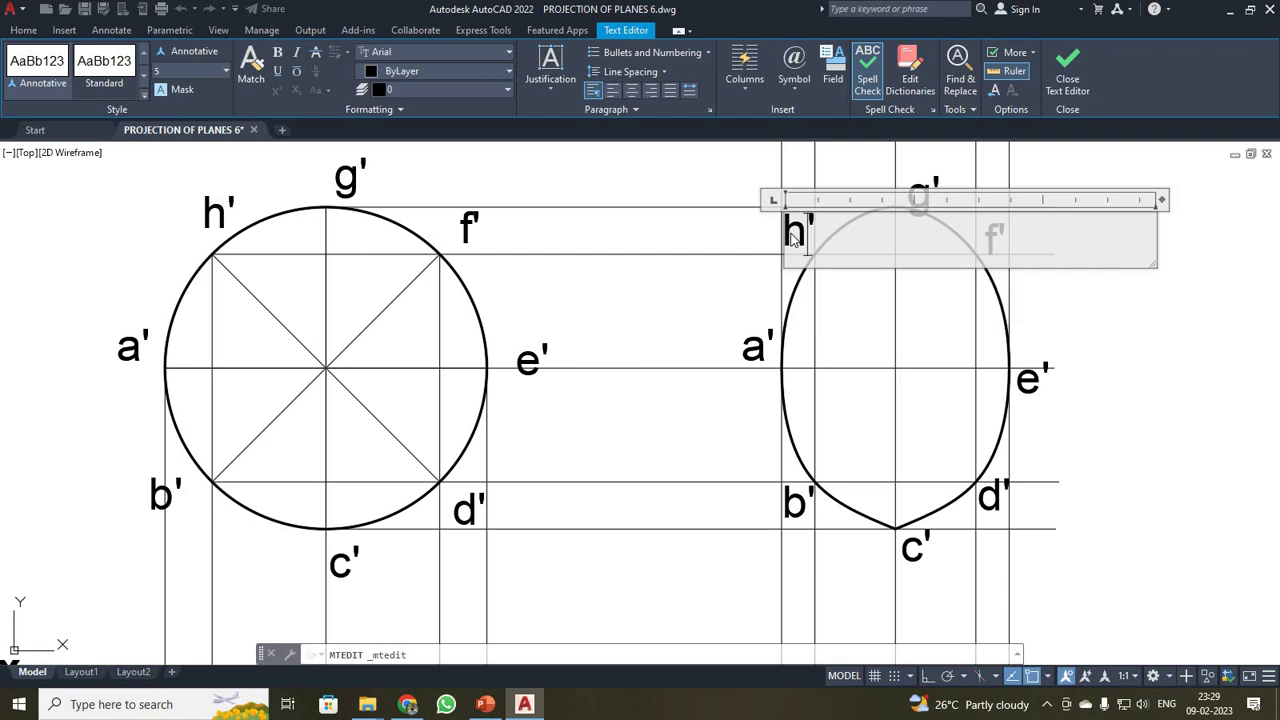
left_click(1065, 80)
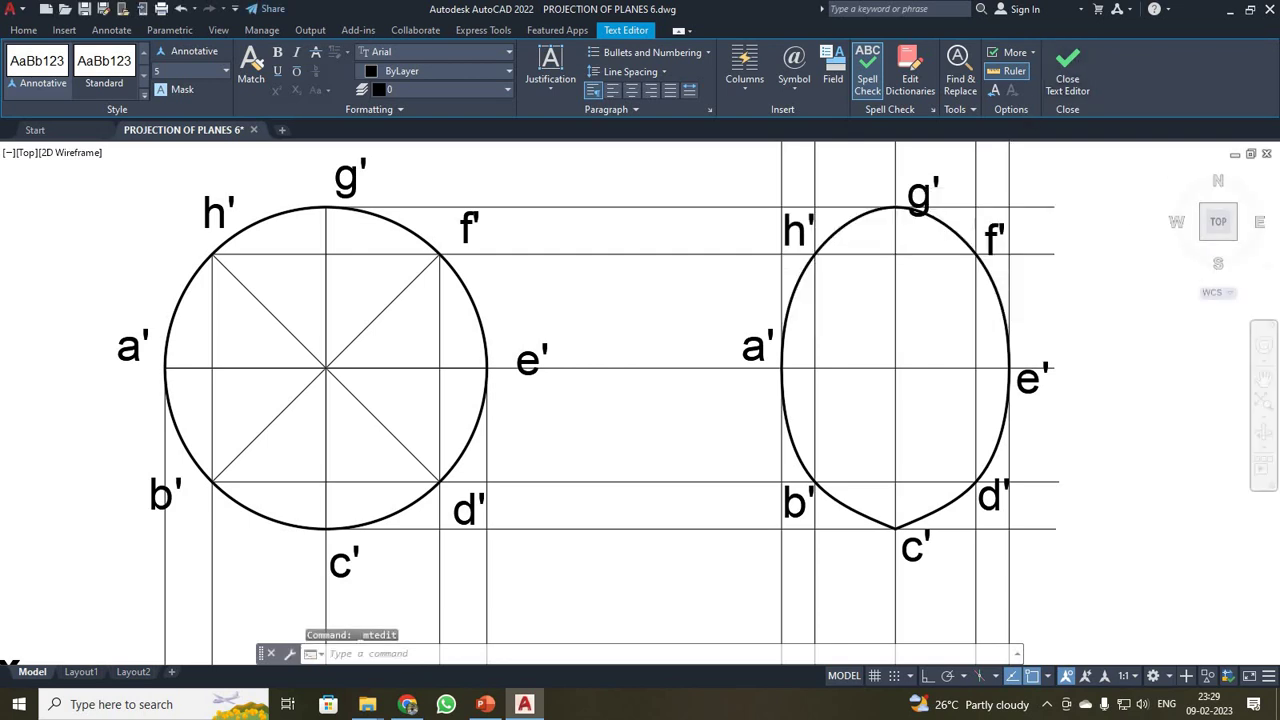
Select the elliptical front view and begin copying it from a', then cancel
scroll(1099, 199, "down", 4)
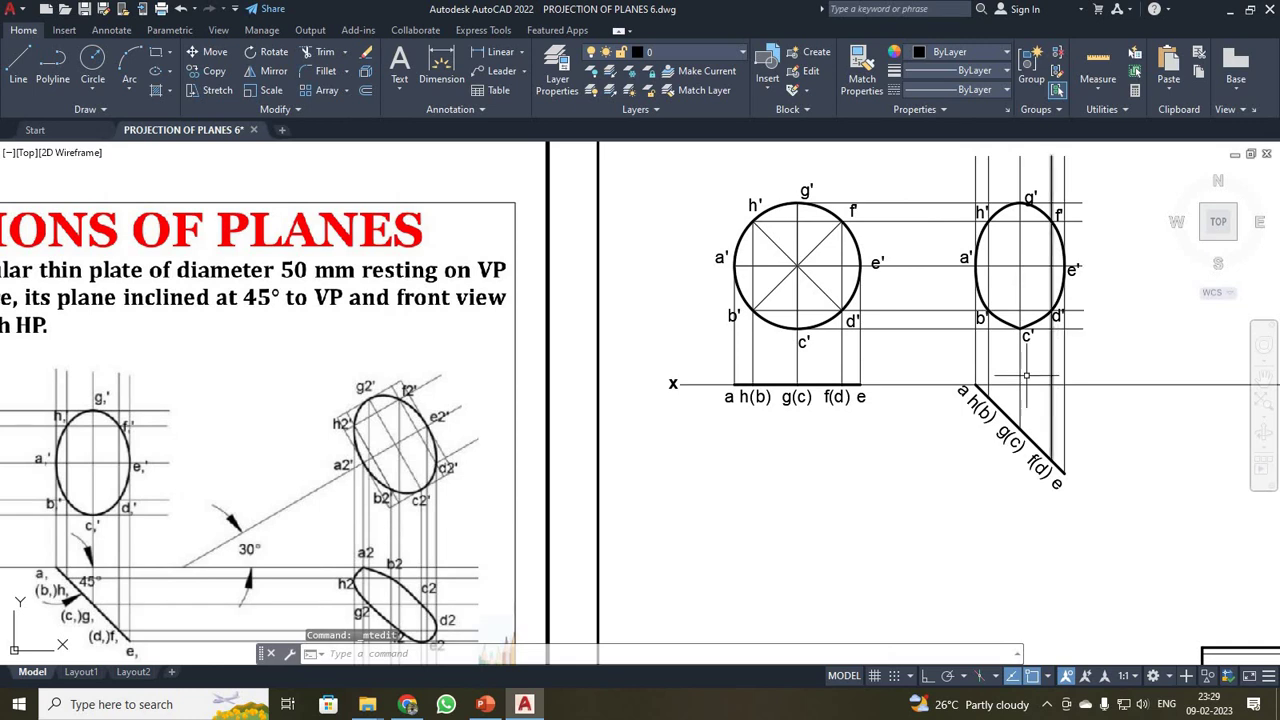
left_click(944, 176)
left_click(1095, 343)
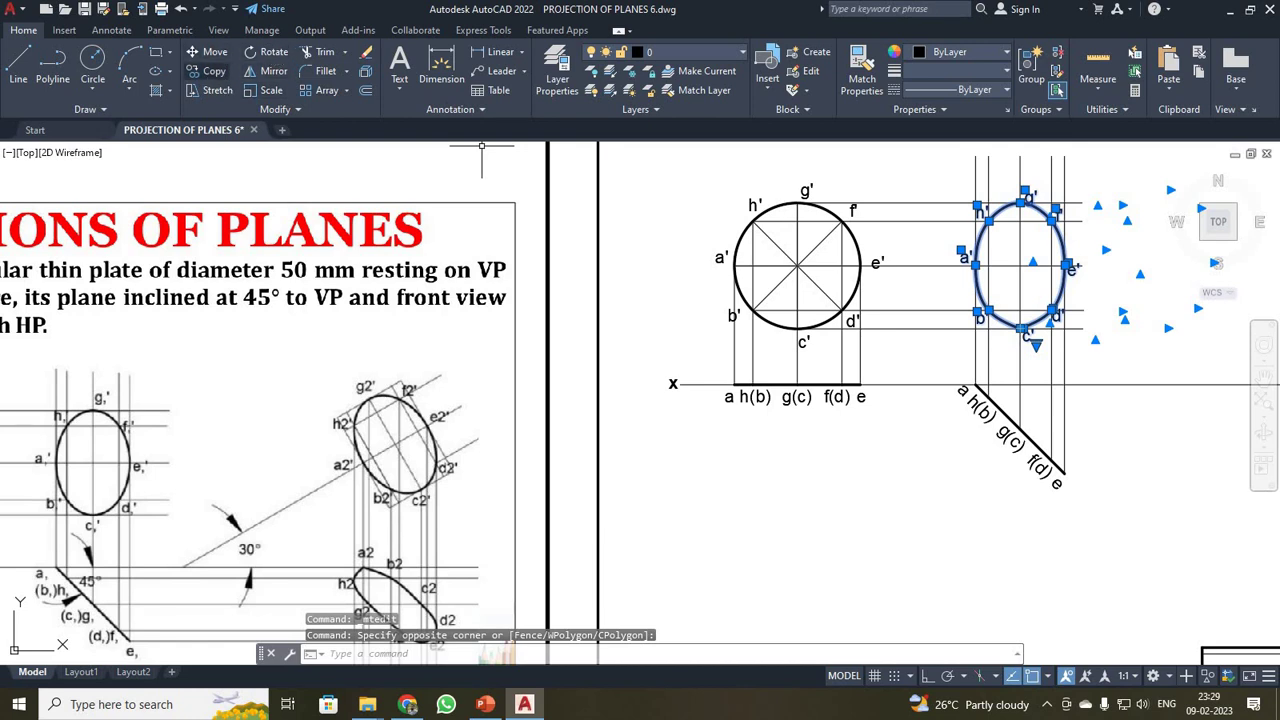
left_click(210, 75)
scroll(1100, 430, "down", 4)
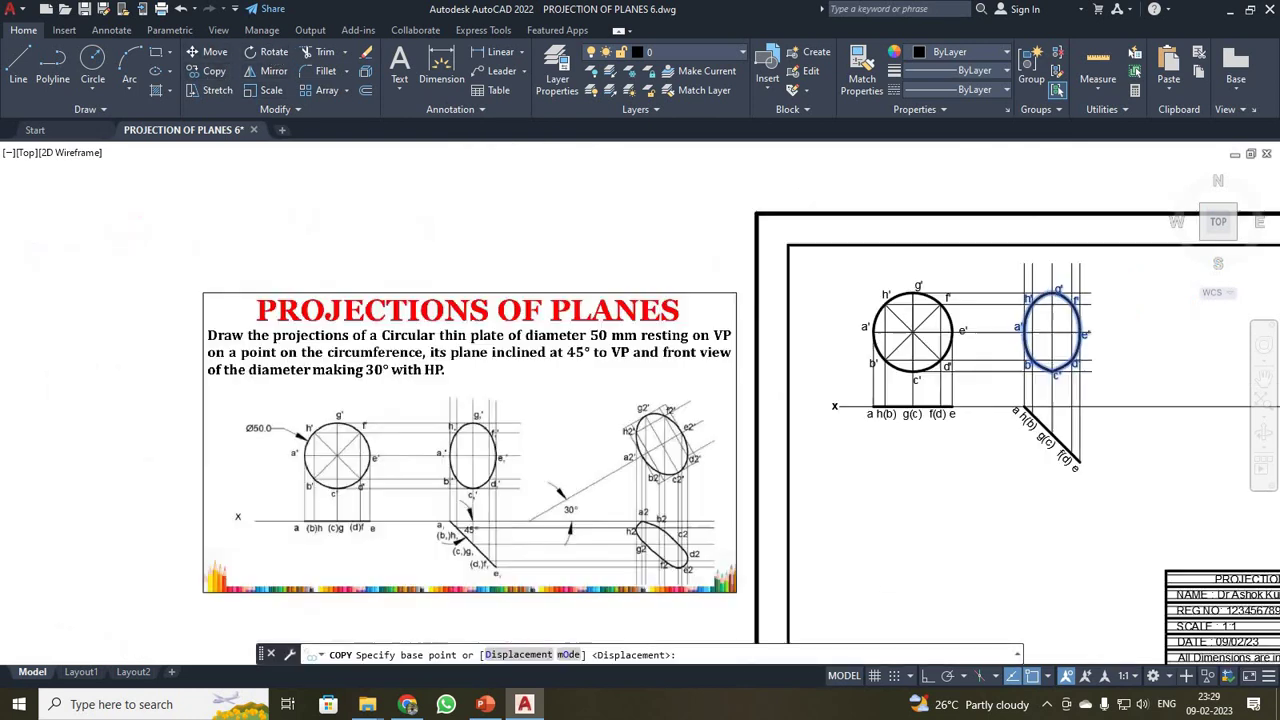
left_click(1056, 375)
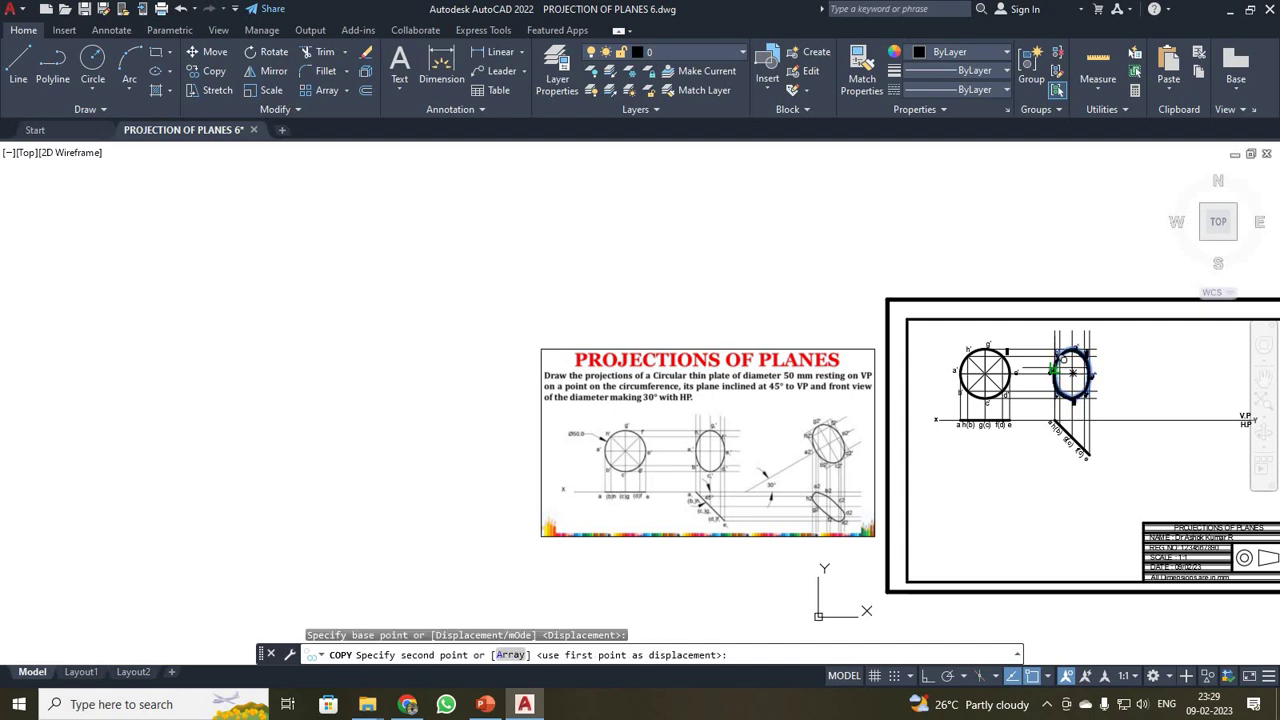
scroll(1140, 365, "up", 4)
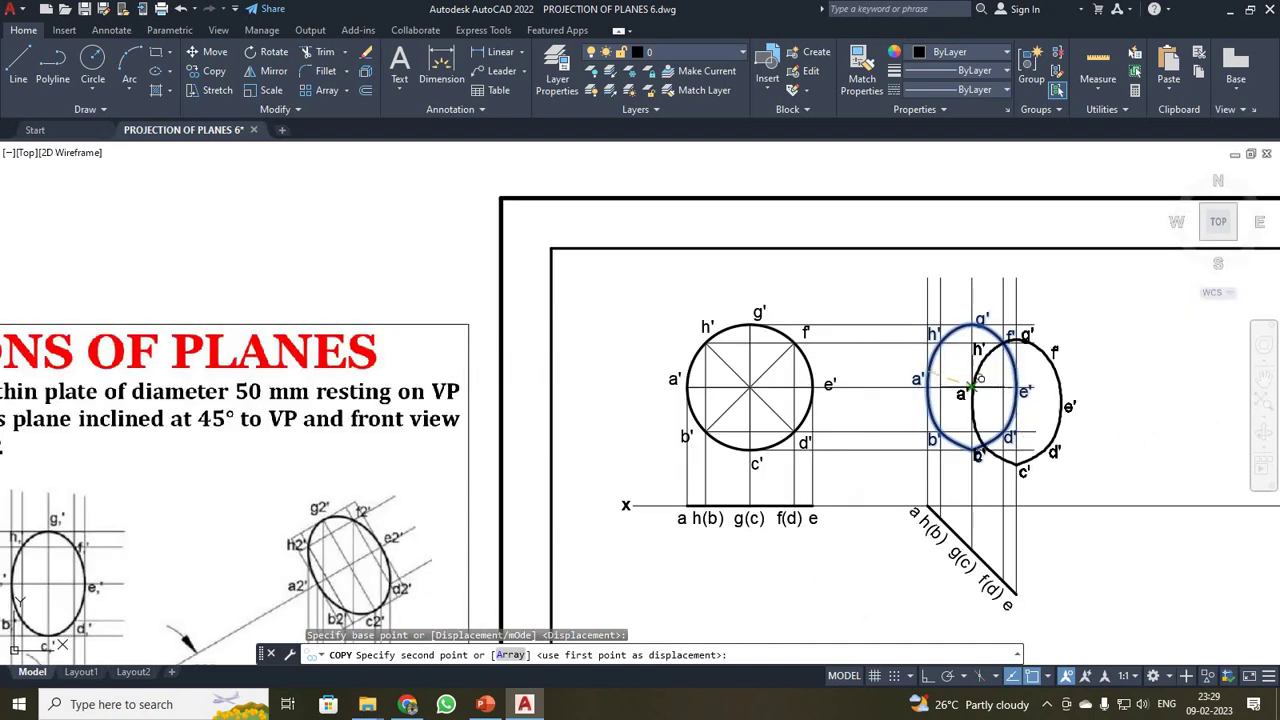
key("Escape")
scroll(988, 390, "up", 2)
scroll(988, 390, "down", 2)
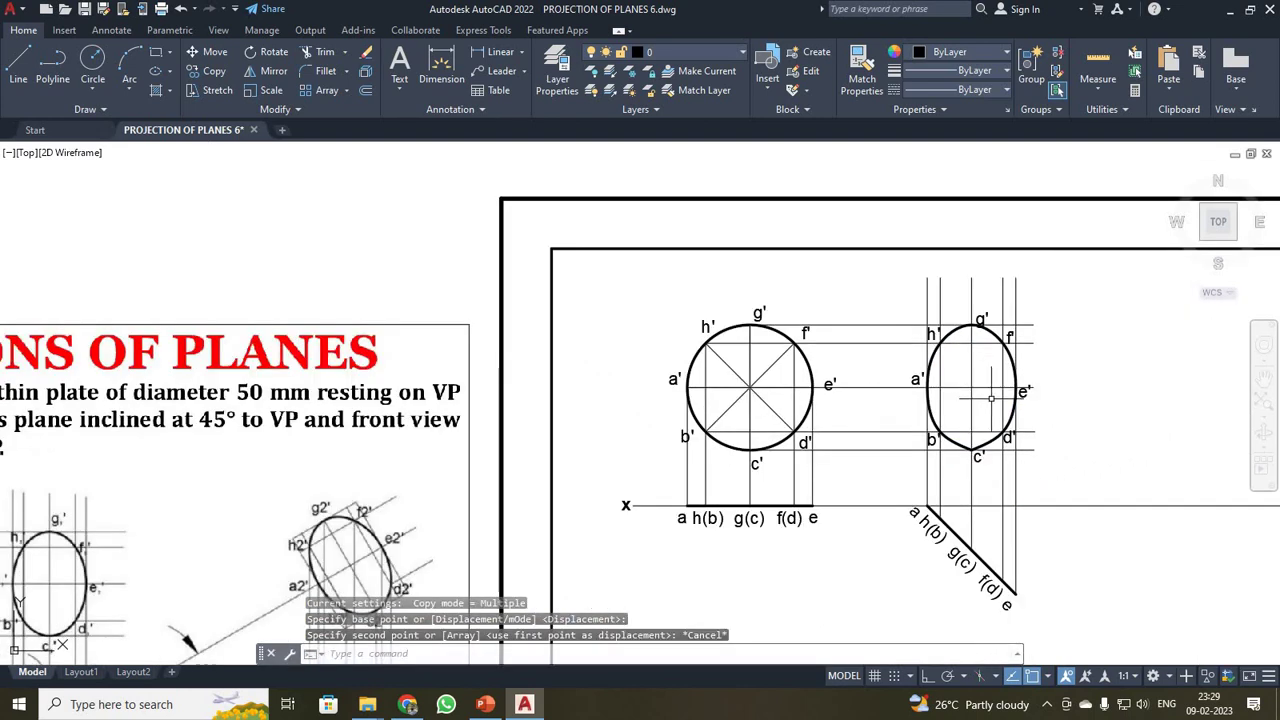
Window-zoom in on the circular and elliptical front views
type("z")
key("Return")
type("w")
key("Return")
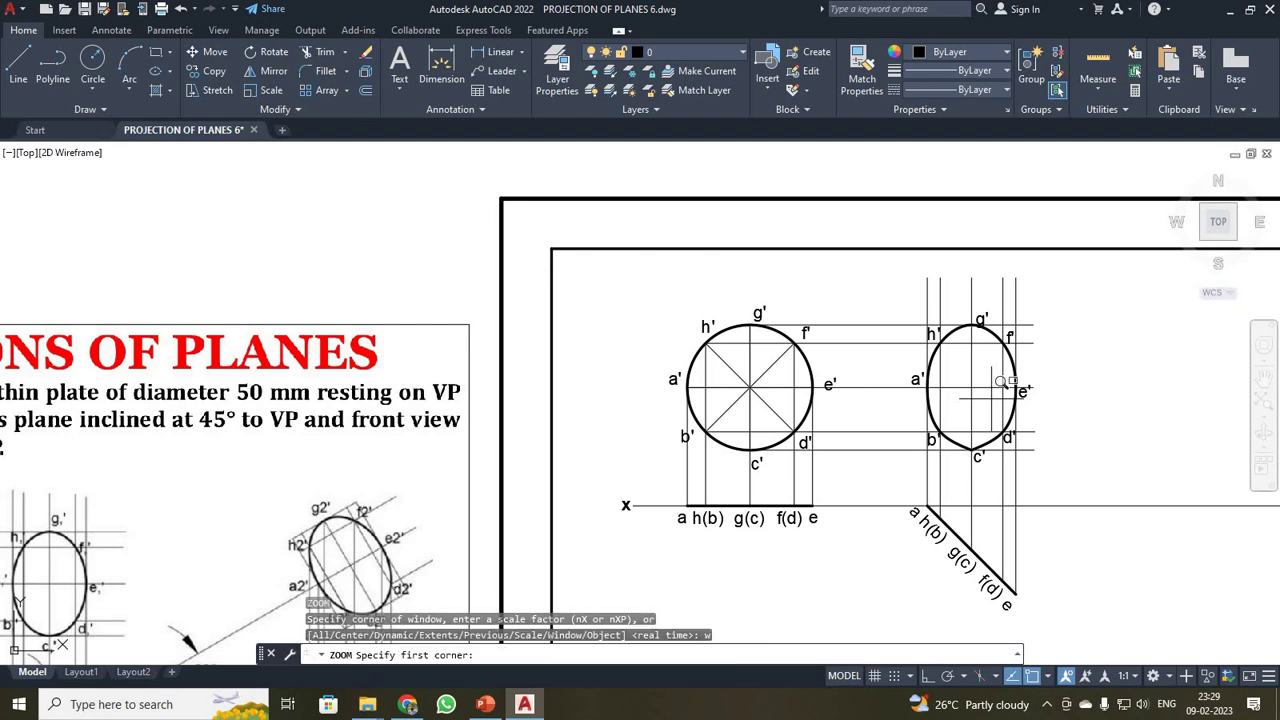
left_click(622, 288)
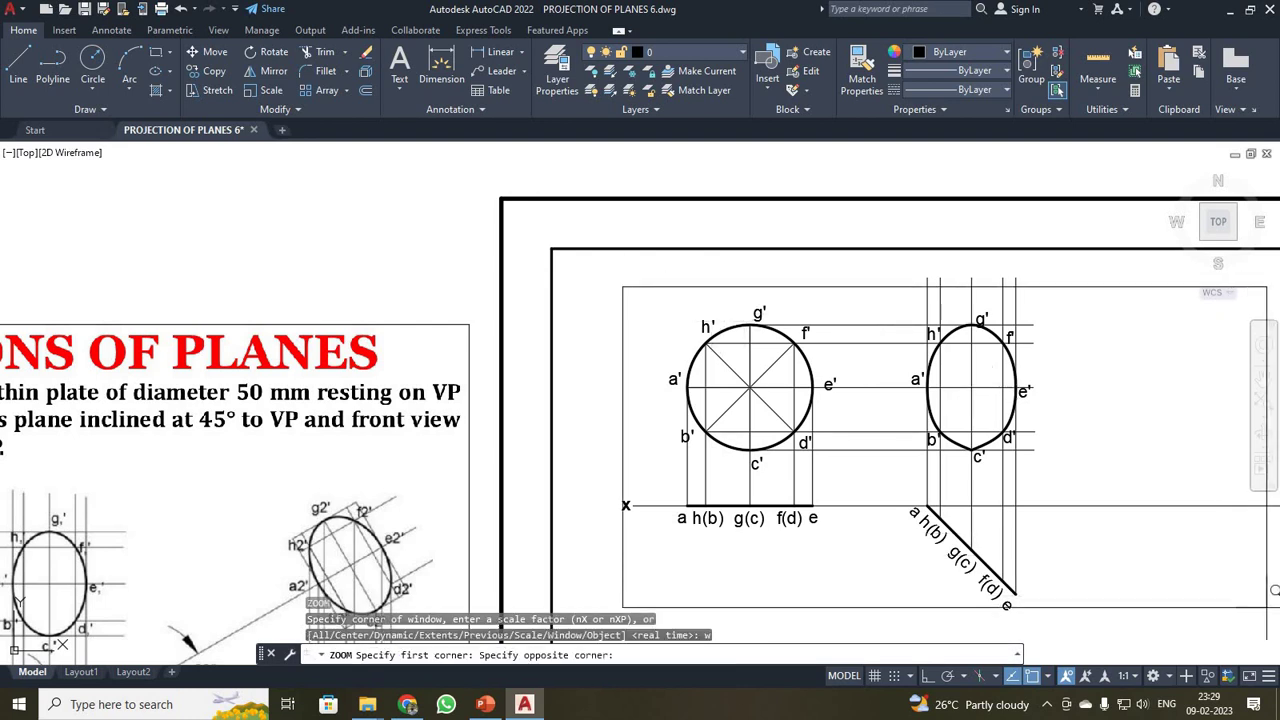
left_click(1266, 606)
Window-select the elliptical front view together with its labels
key("Escape")
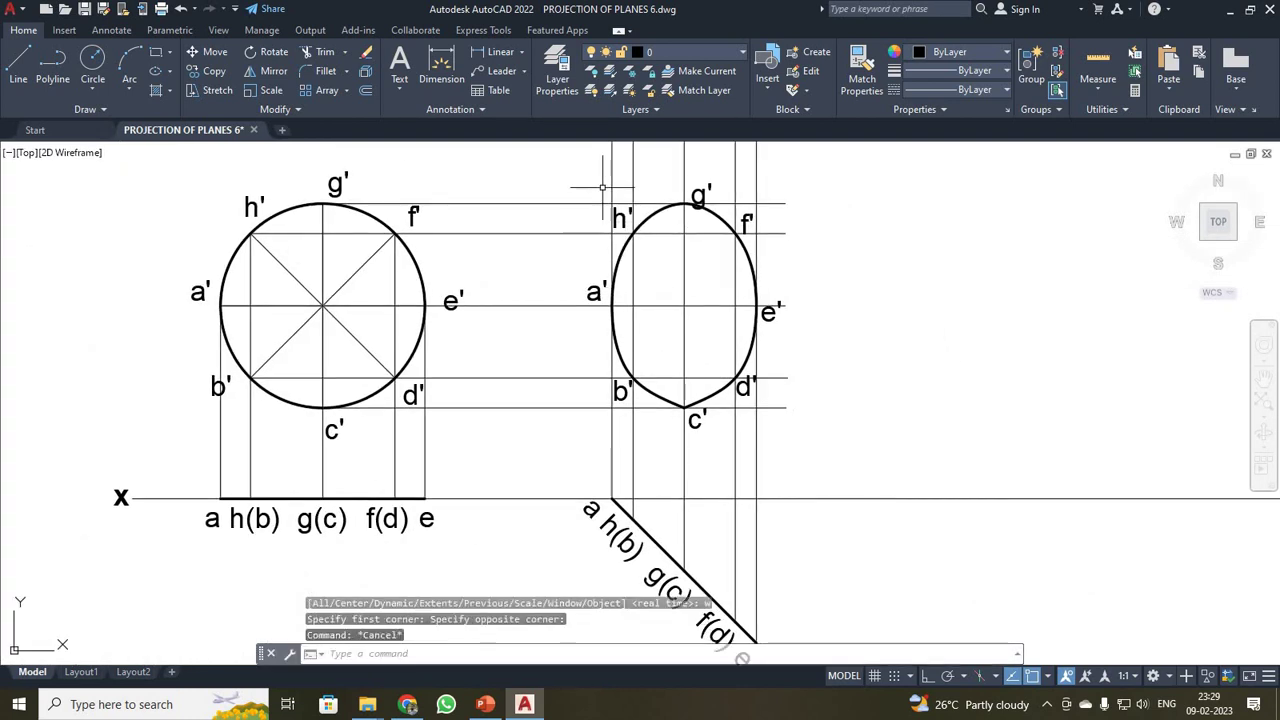
left_click(590, 178)
left_click(812, 450)
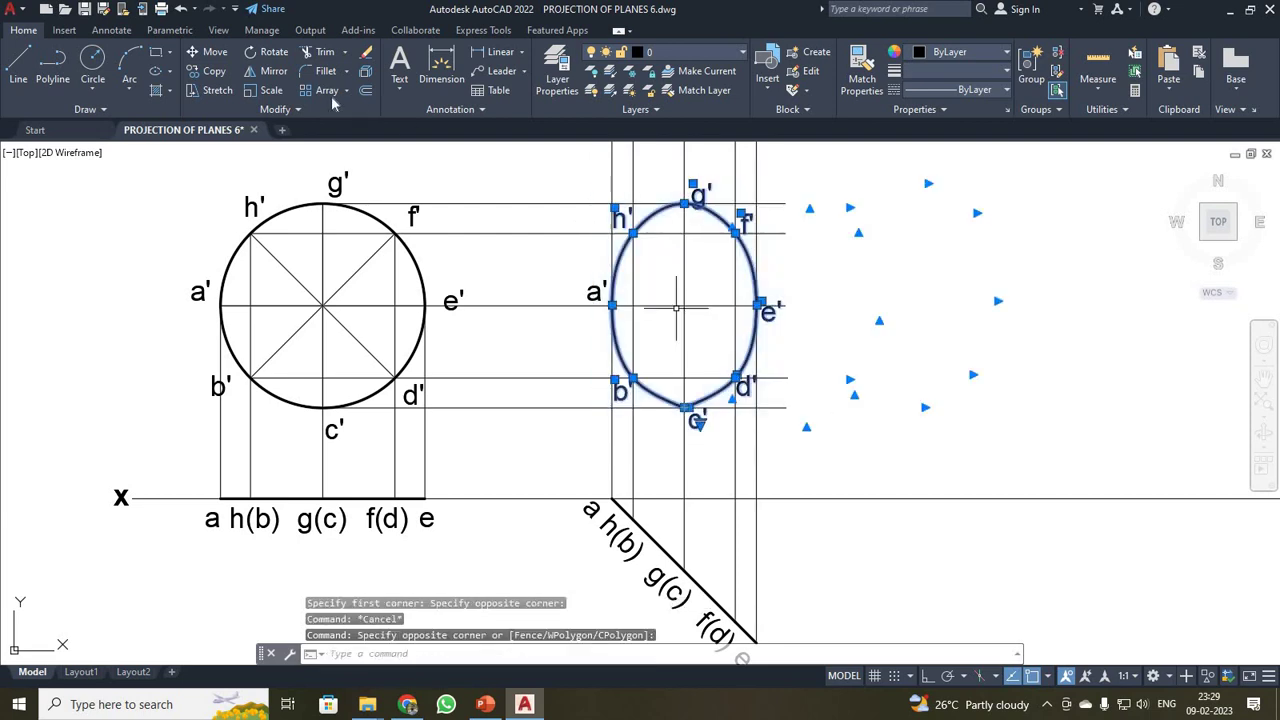
Begin copying the ellipse from a', then cancel the copy
left_click(207, 71)
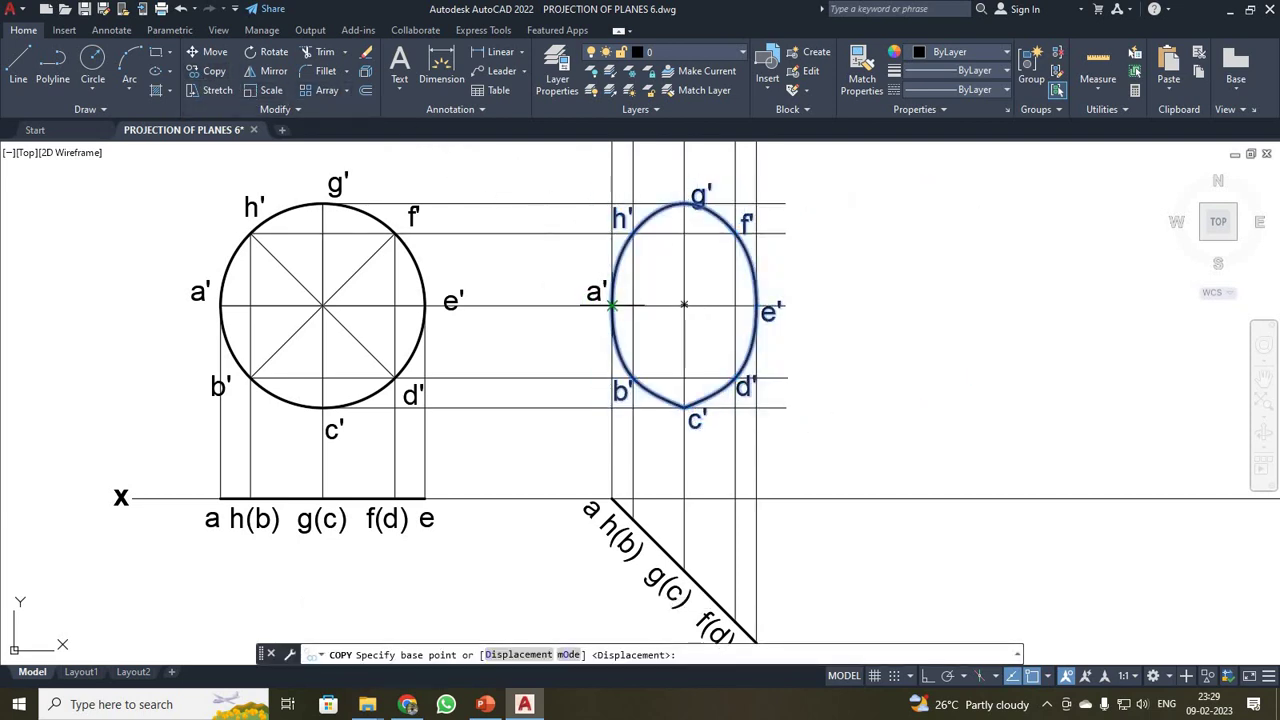
left_click(611, 305)
key("Escape")
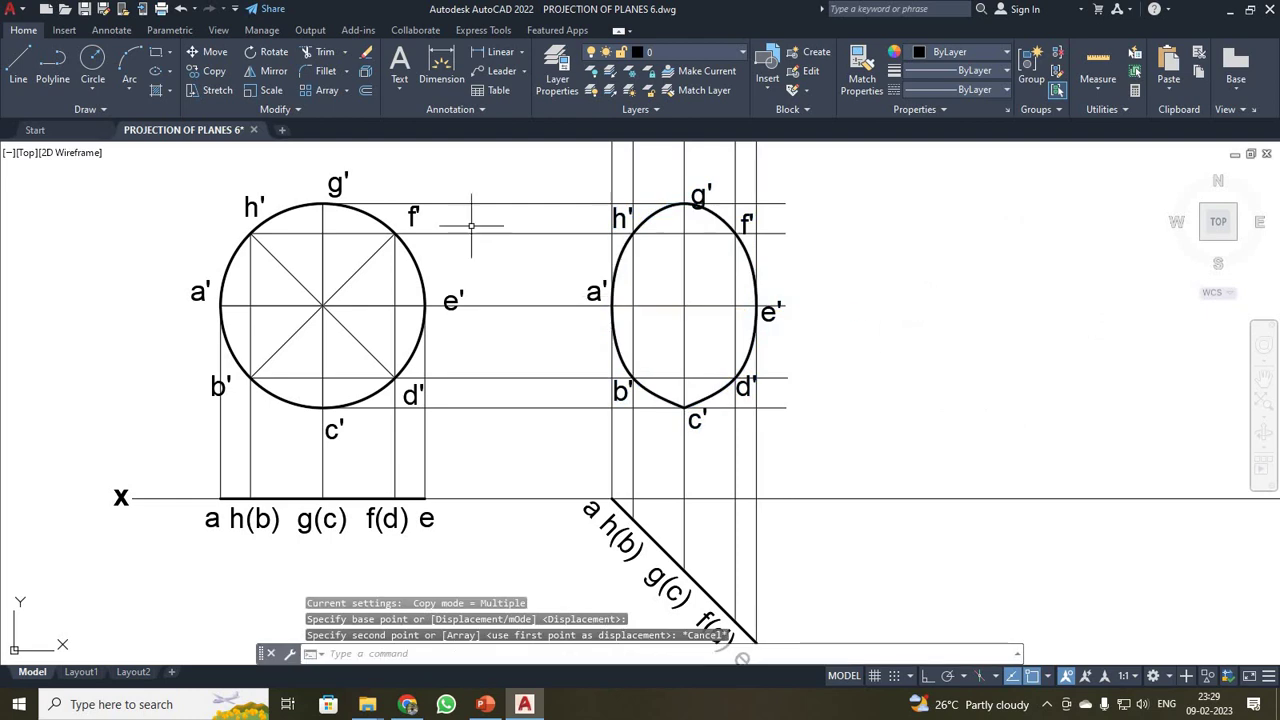
Reselect the ellipse with its labels and copy it from a' to the right, level with a'
left_click(540, 160)
left_click(839, 461)
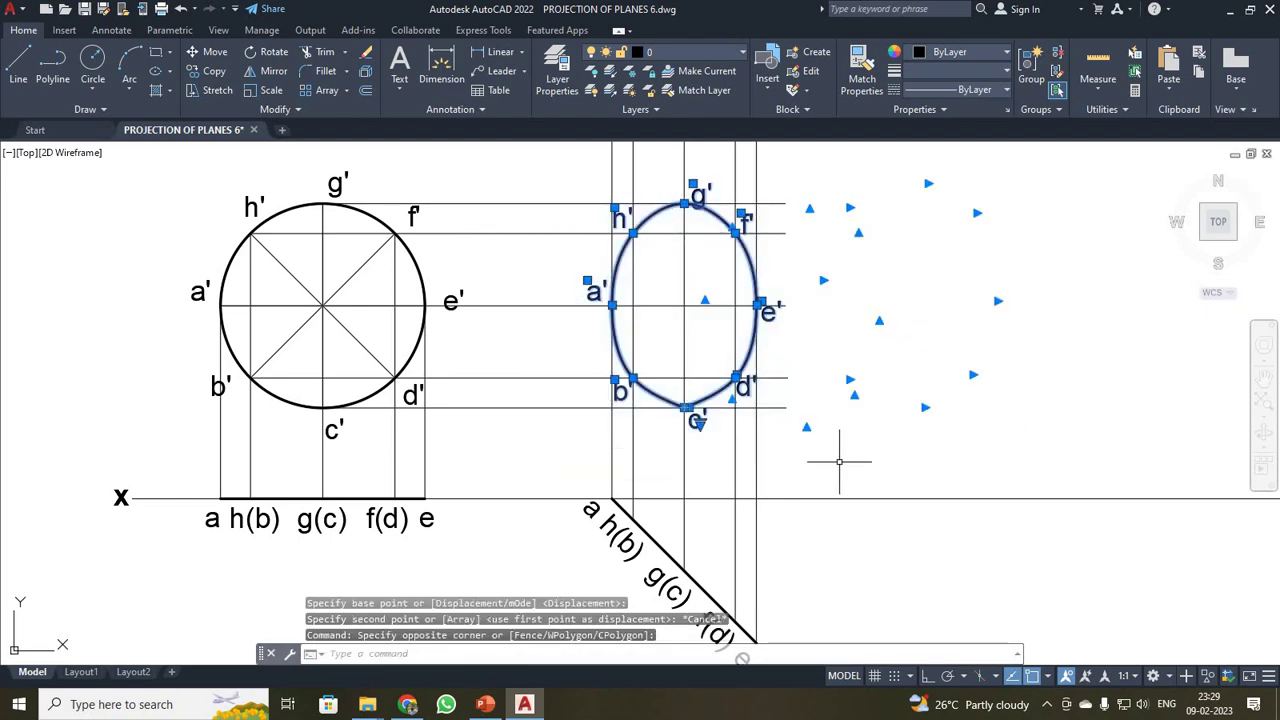
left_click(207, 71)
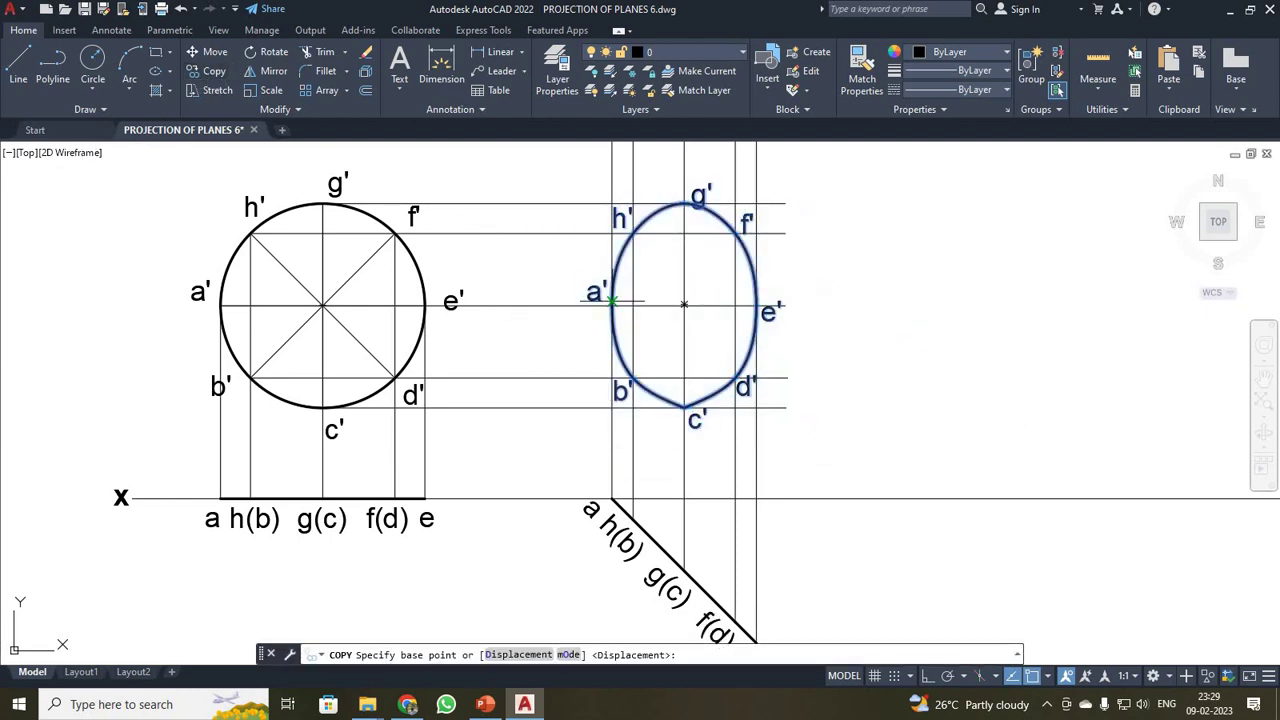
left_click(612, 304)
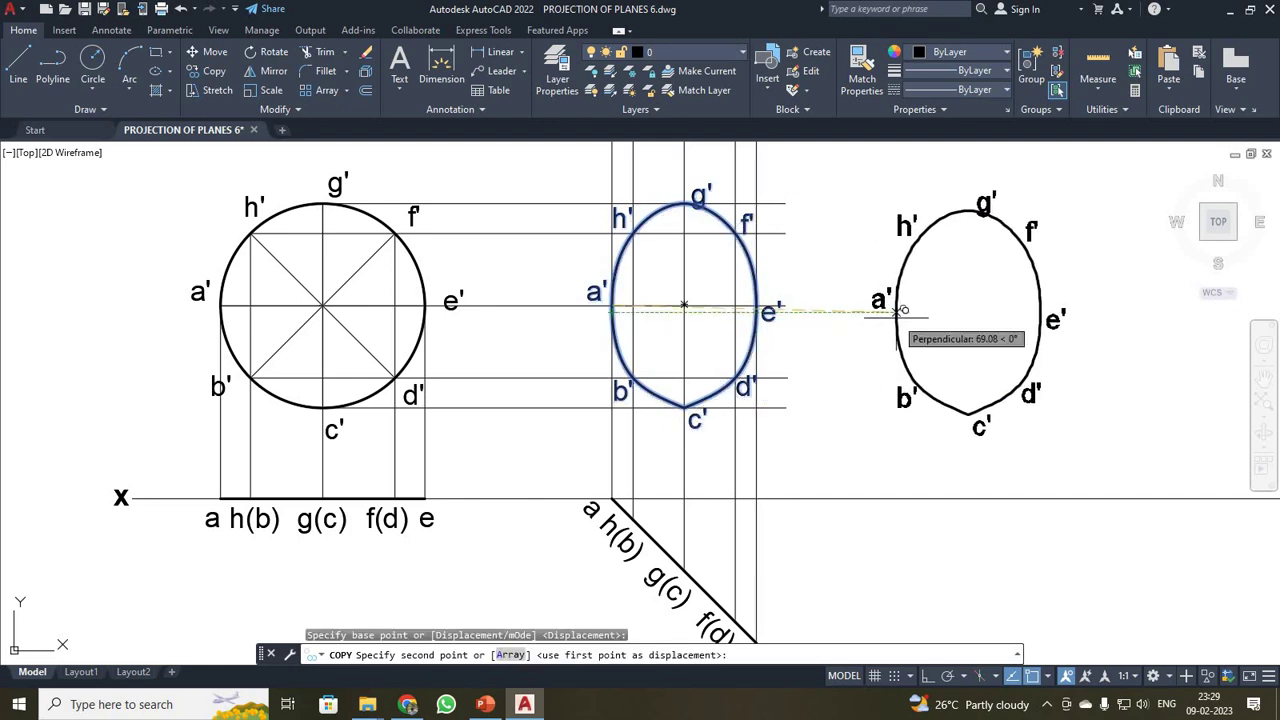
scroll(921, 312, "up", 2)
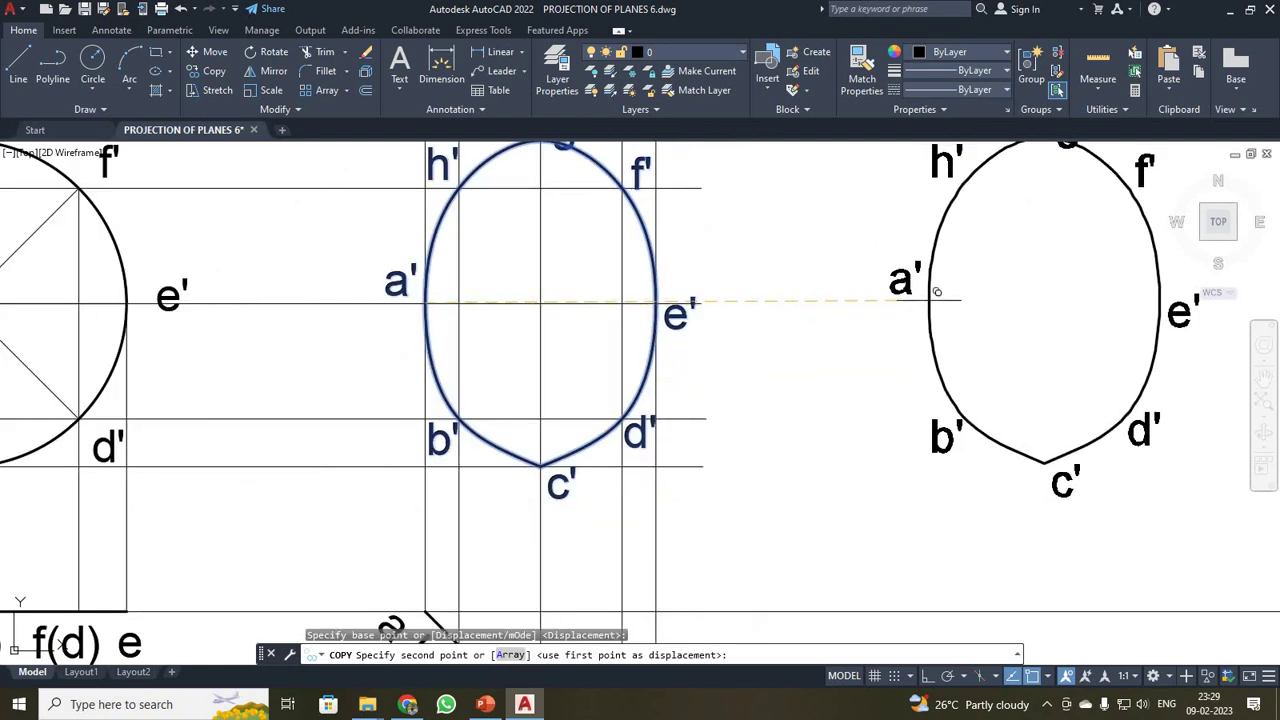
left_click(935, 292)
key("Escape")
scroll(929, 365, "down", 2)
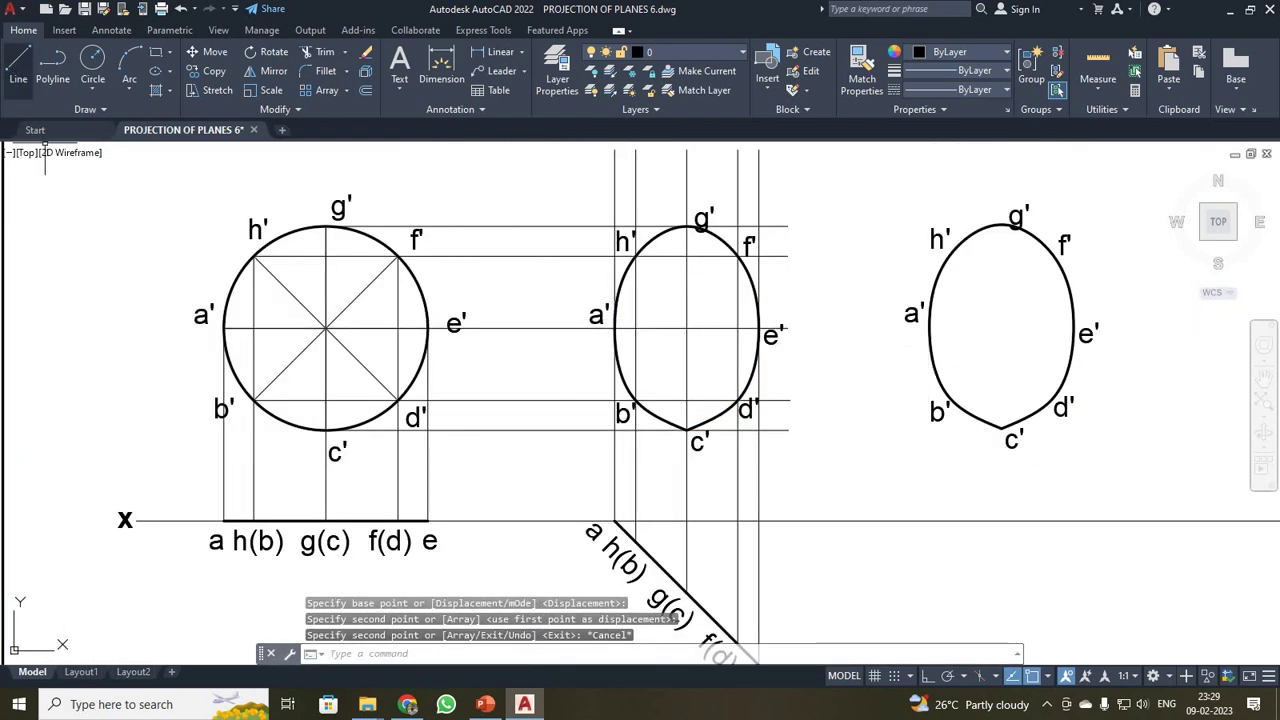
left_click(17, 62)
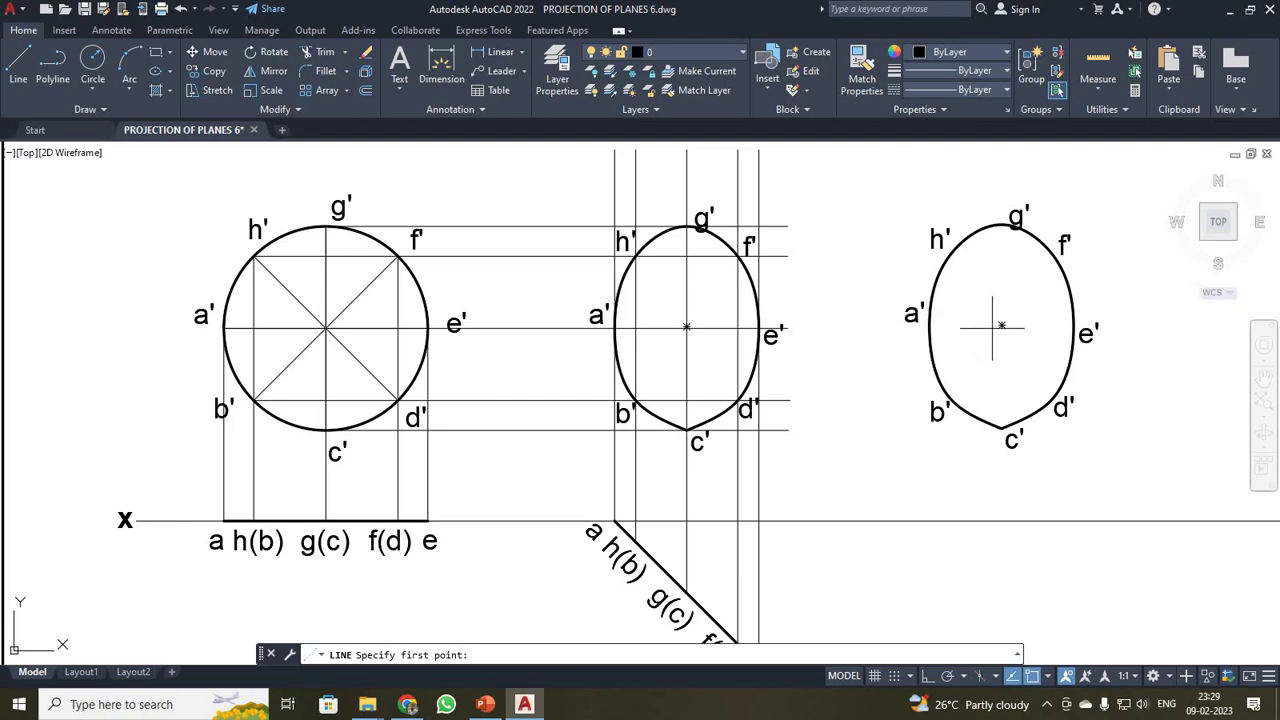
left_click(929, 321)
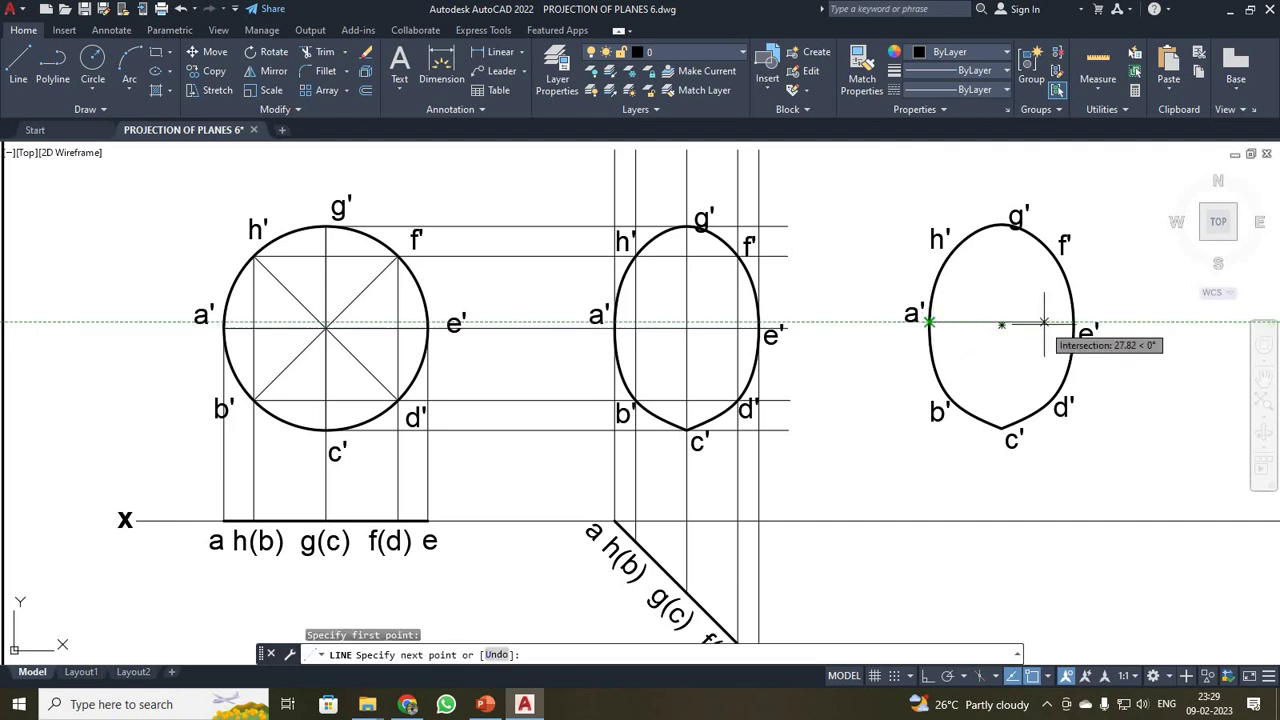
scroll(1074, 324, "up", 2)
key("Escape")
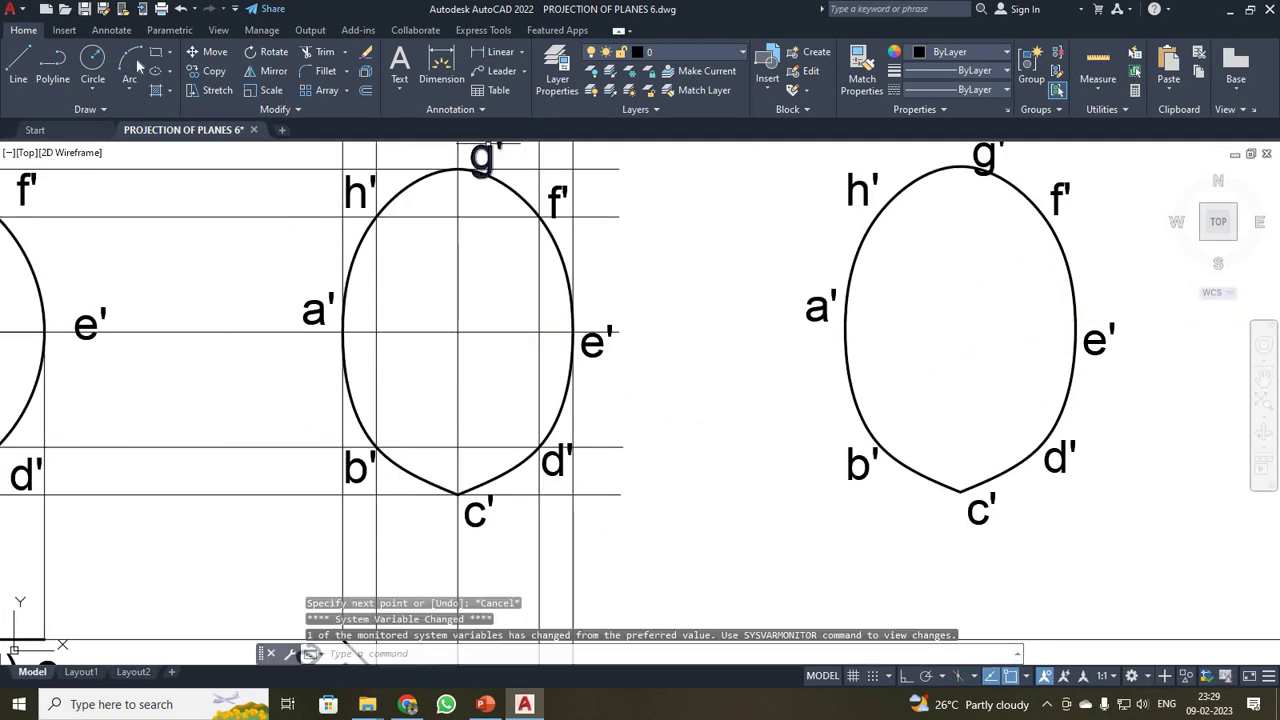
left_click(17, 62)
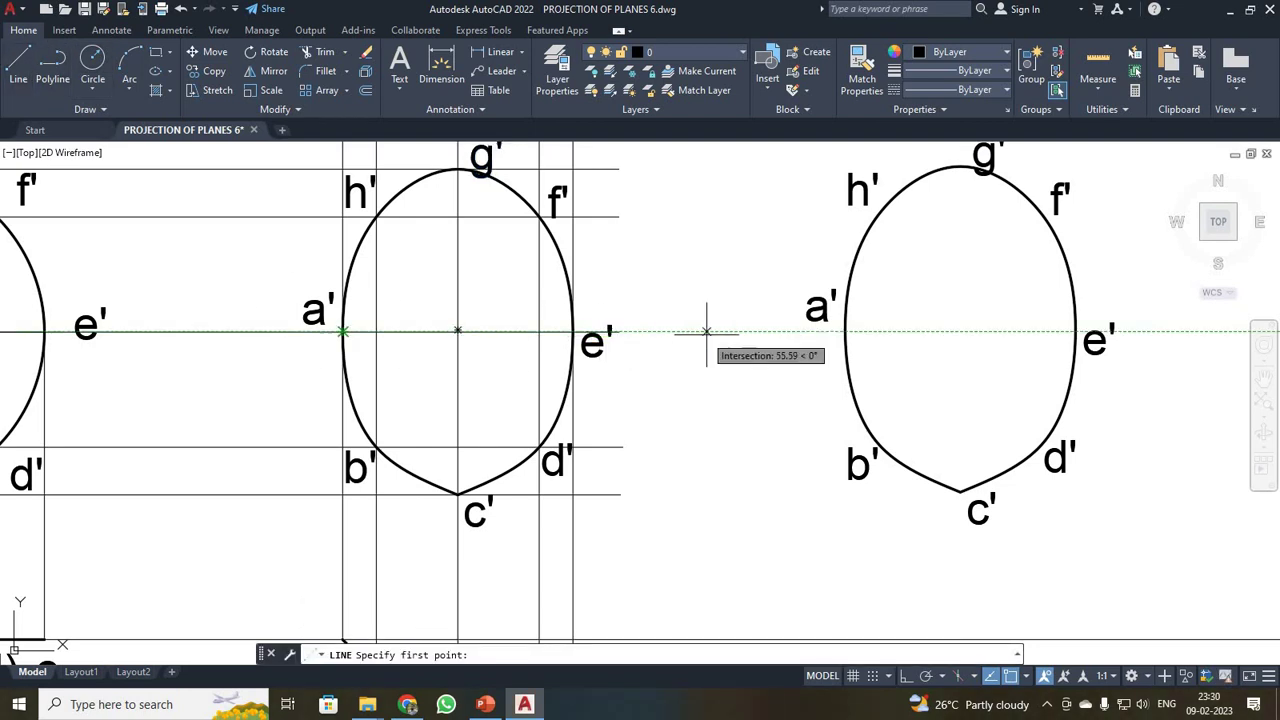
left_click(844, 330)
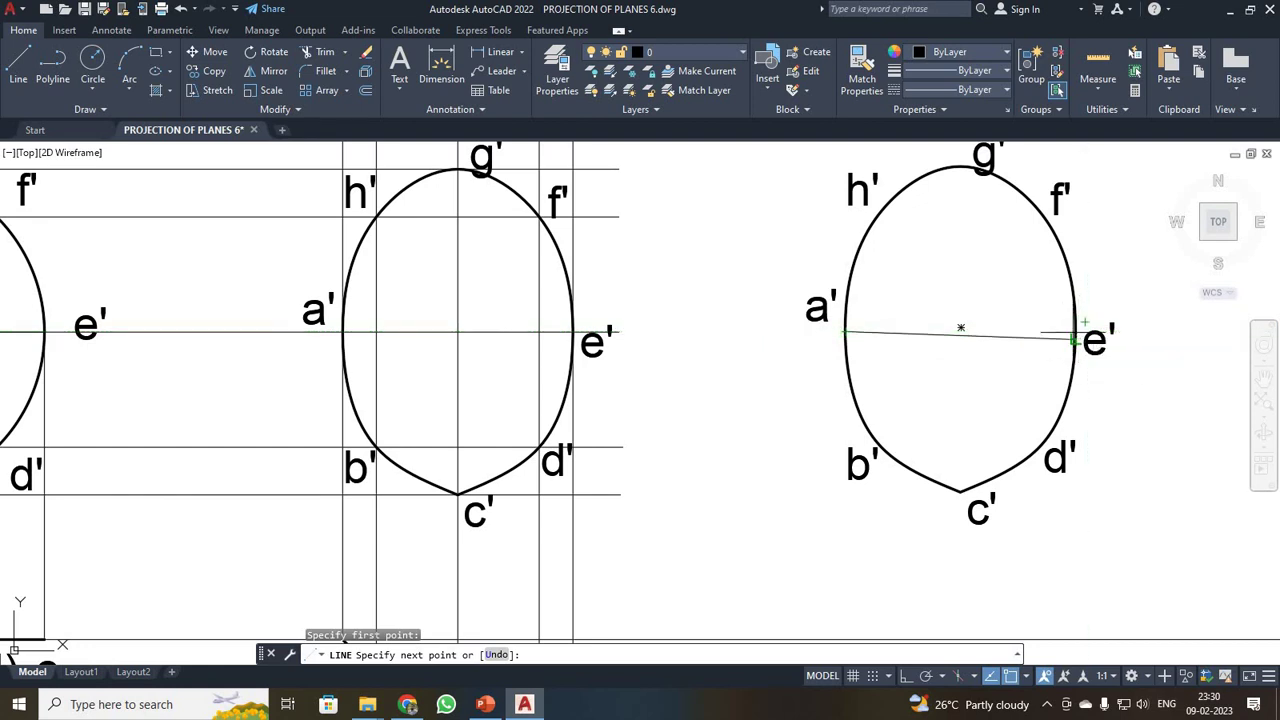
key("Escape")
scroll(1062, 337, "down", 2)
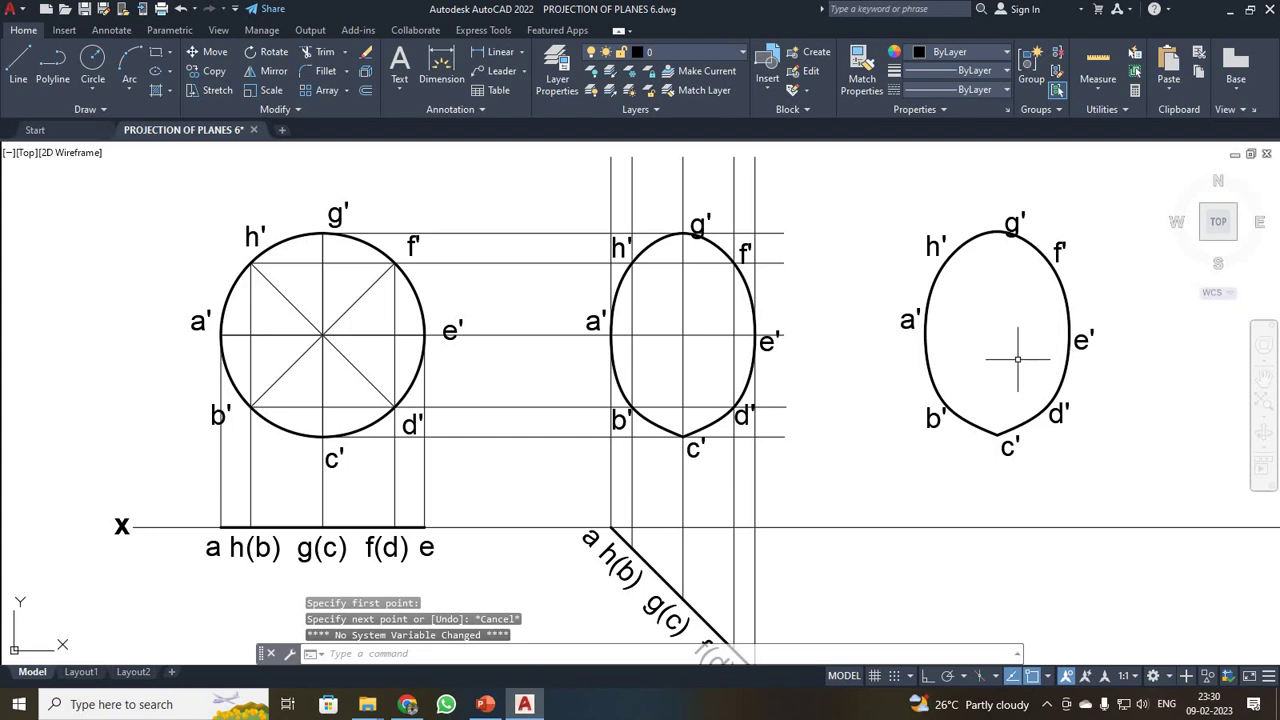
left_click(869, 176)
left_click(1113, 470)
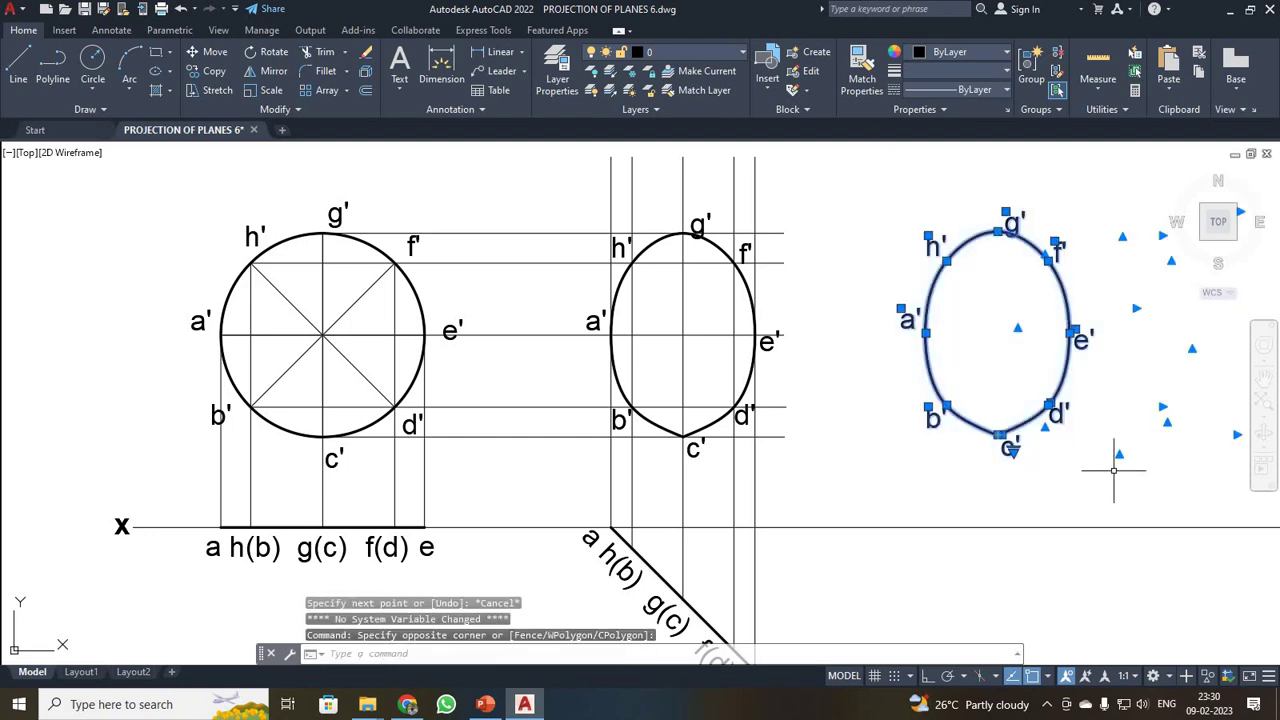
Delete the old right-hand copy and select the middle ellipse, its labels and the a'–e' line
key("Delete")
left_click(526, 194)
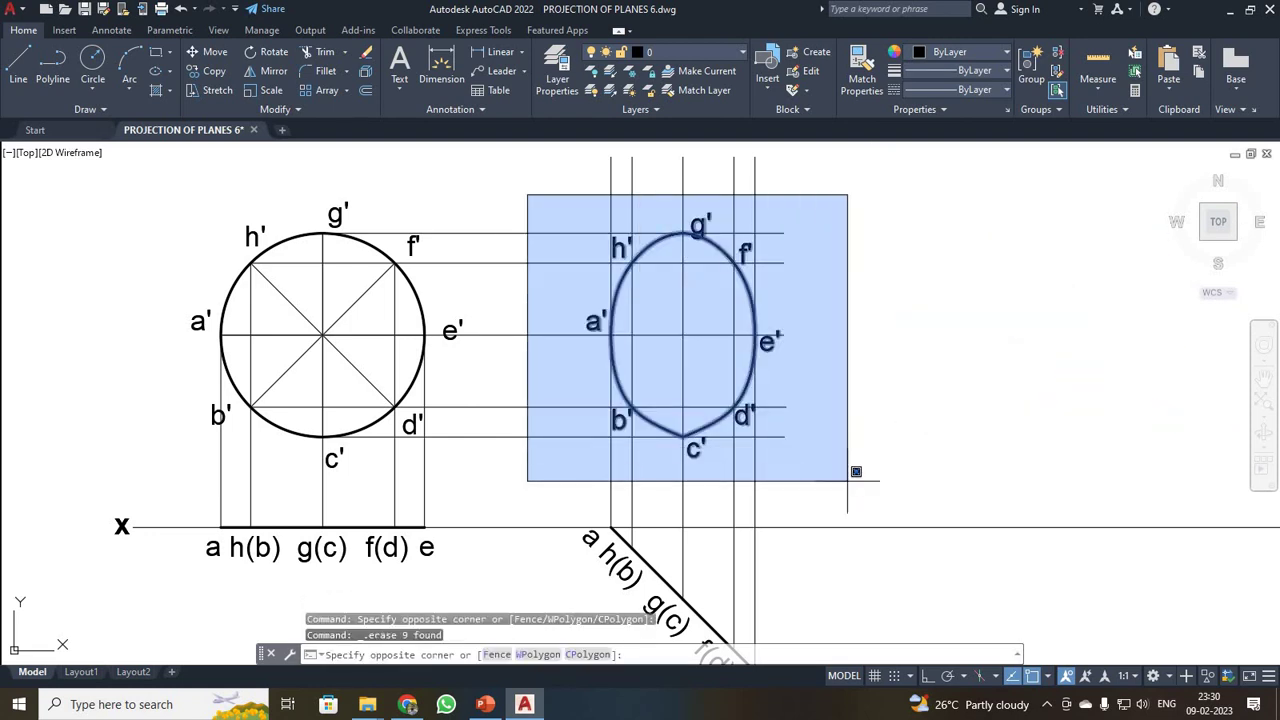
left_click(880, 514)
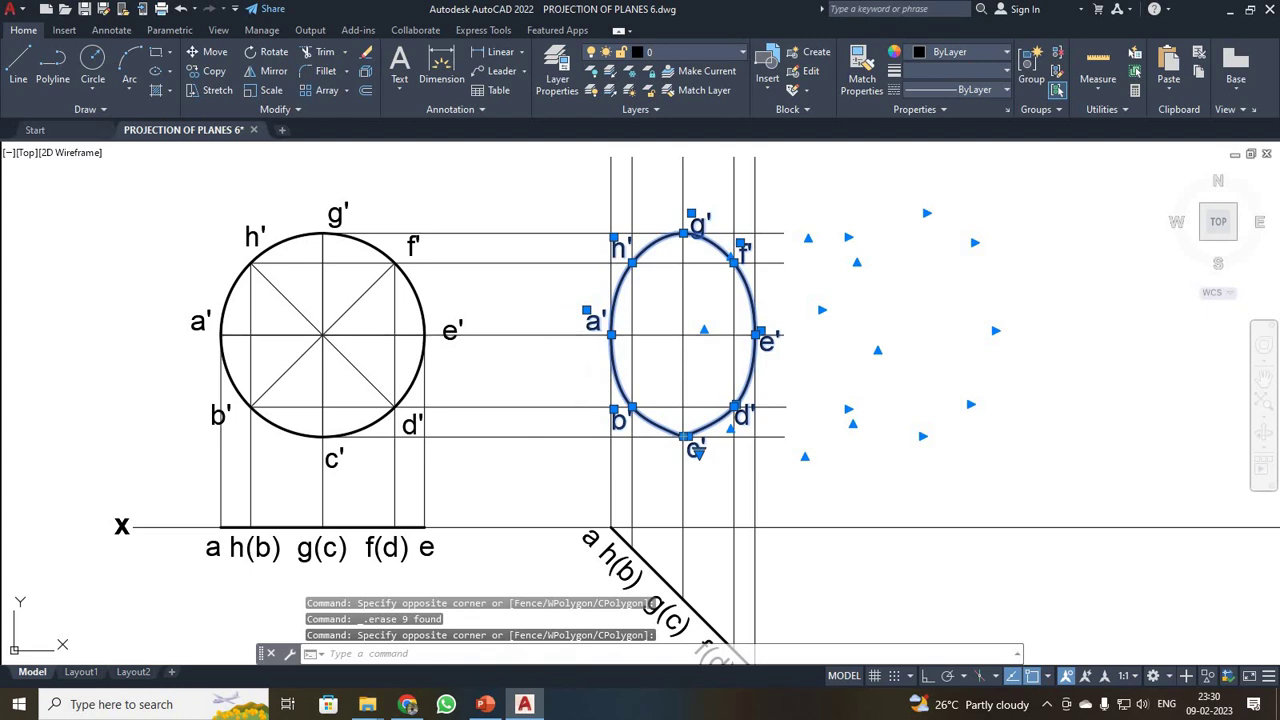
left_click(548, 336)
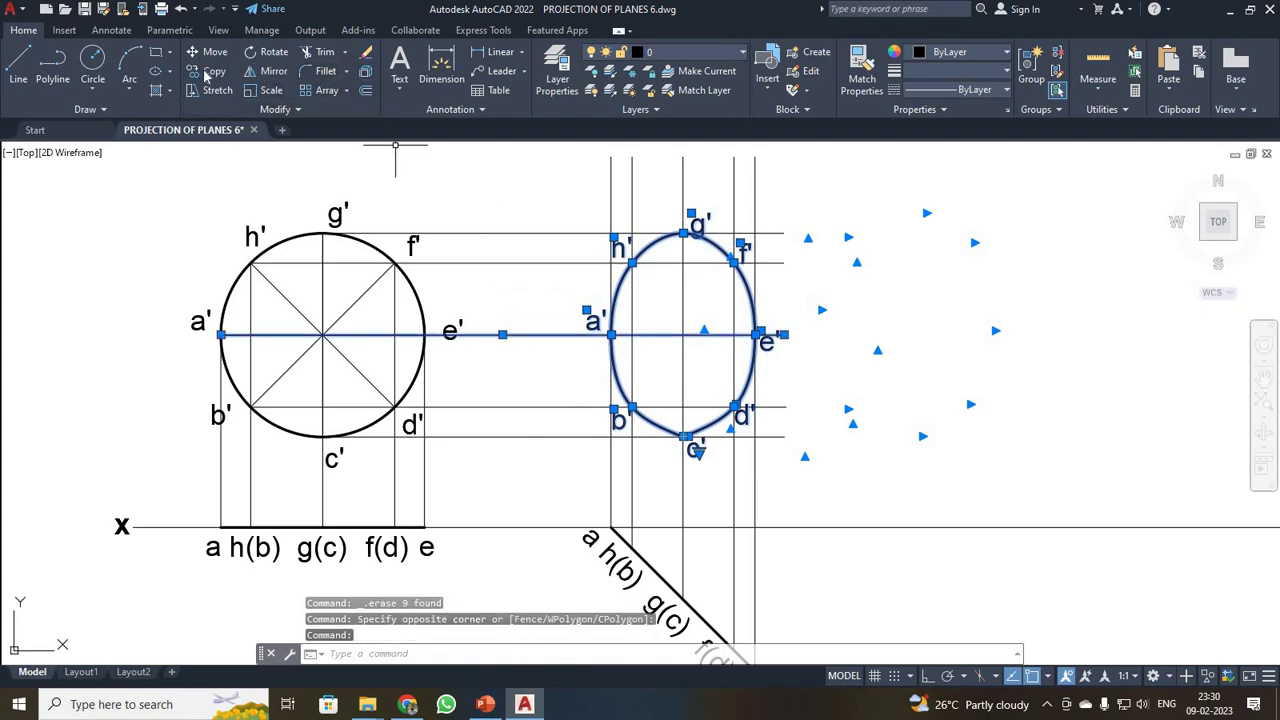
Copy the selection from a' to a point on the right, level with a'
left_click(210, 73)
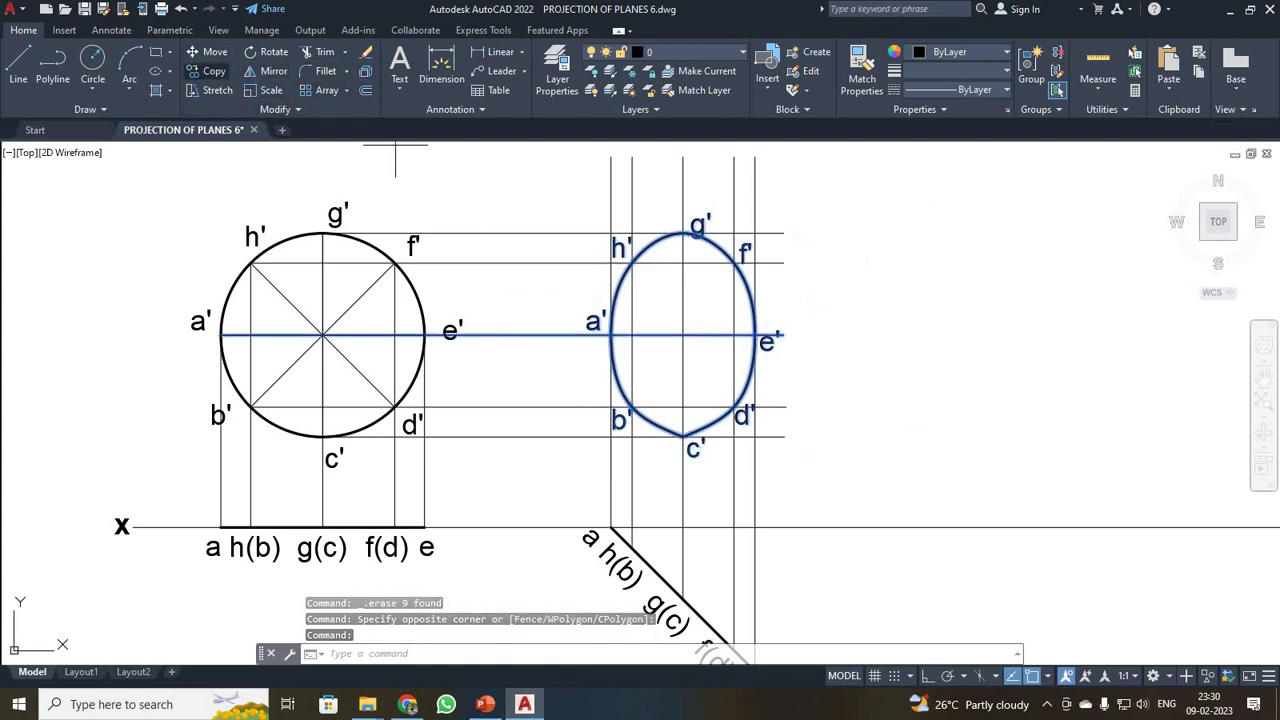
left_click(608, 335)
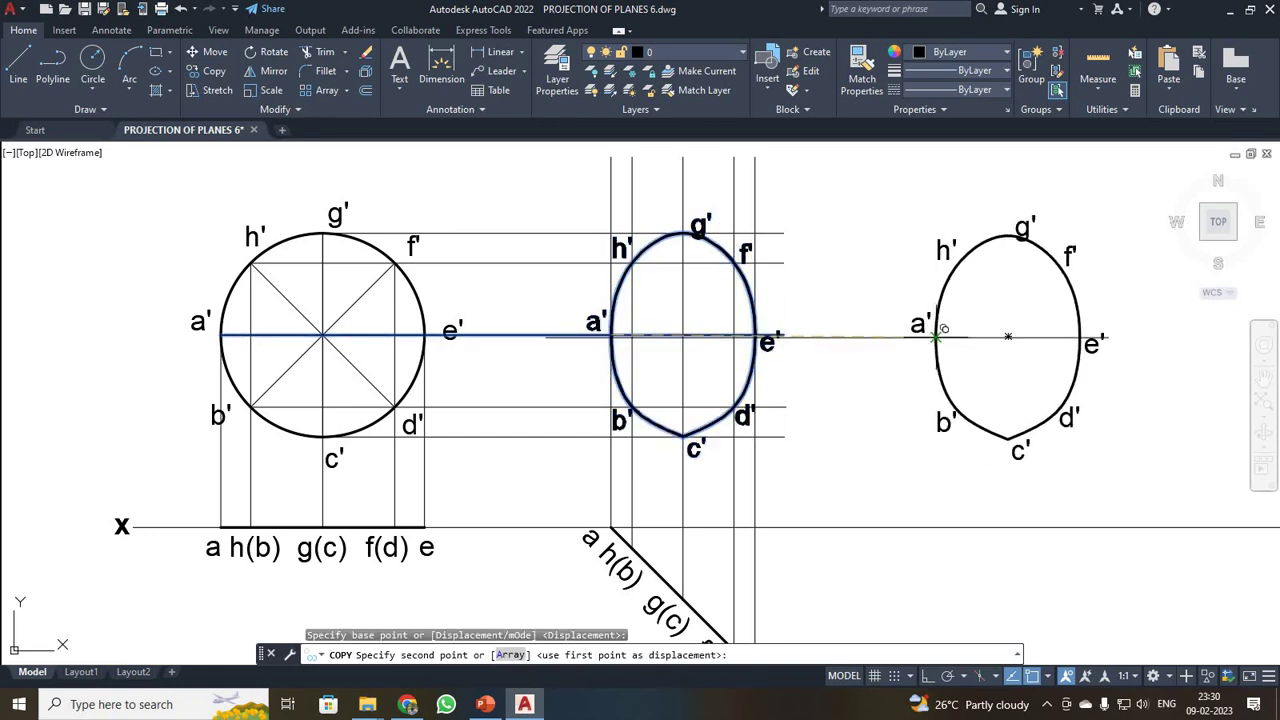
left_click(935, 337)
key("Escape")
key("Escape")
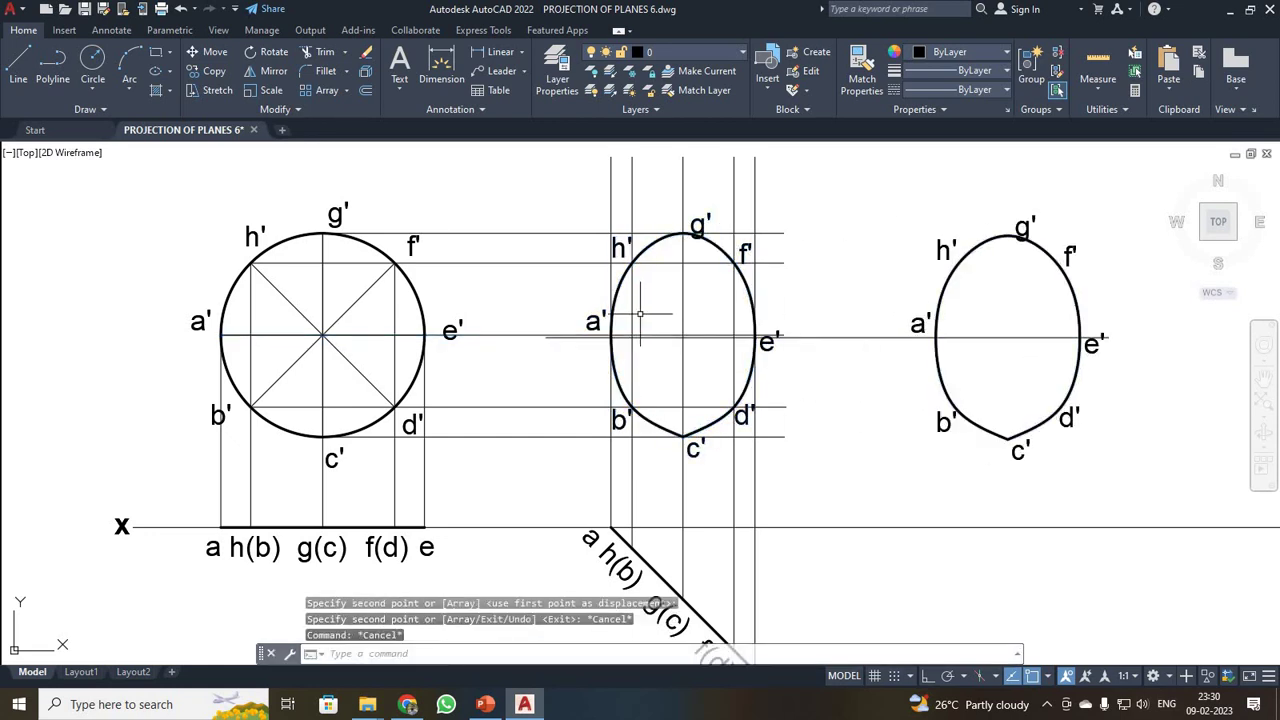
scroll(835, 380, "up", 2)
scroll(835, 380, "down", 2)
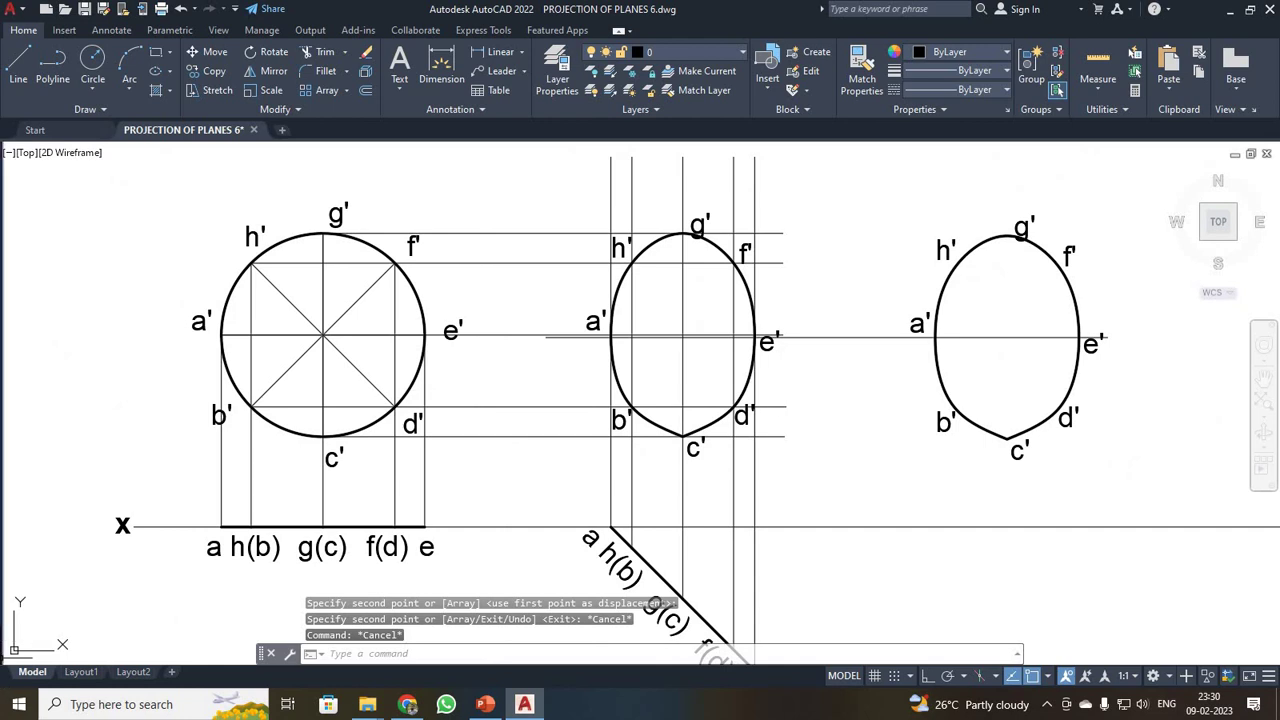
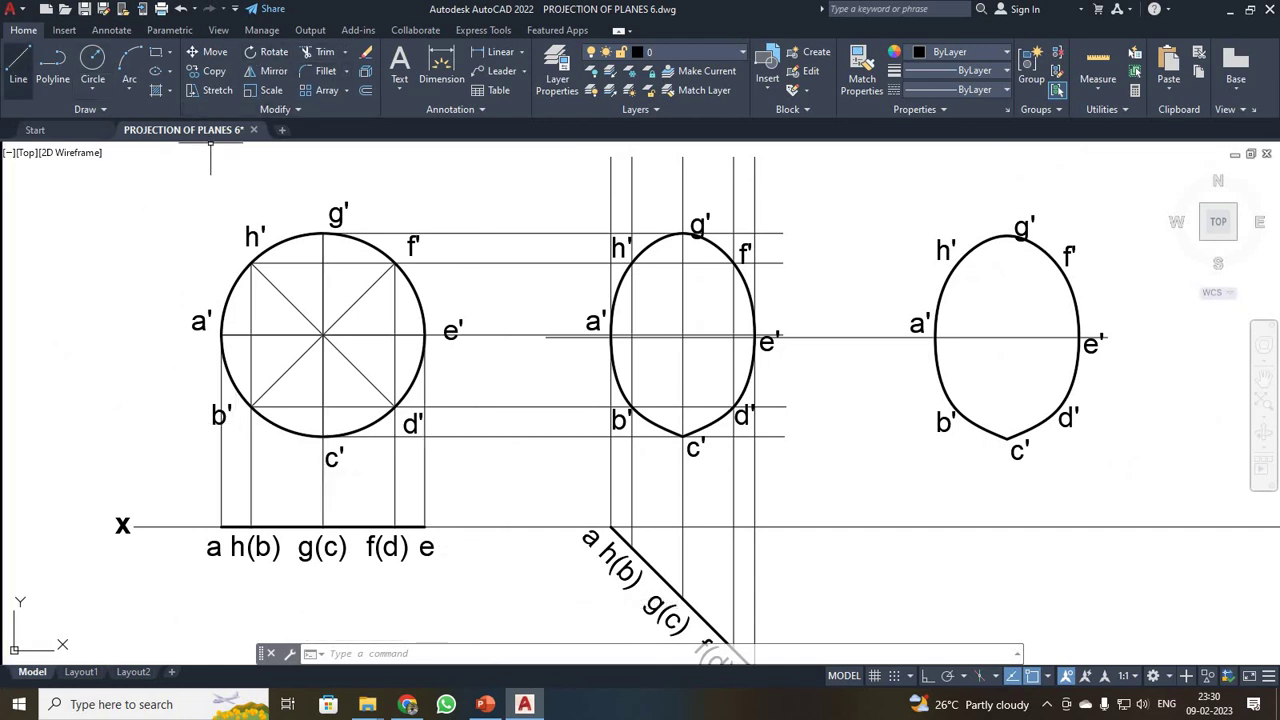
Draw a short vertical boundary line beside point e' to trim against
left_click(18, 70)
left_click(850, 308)
left_click(853, 400)
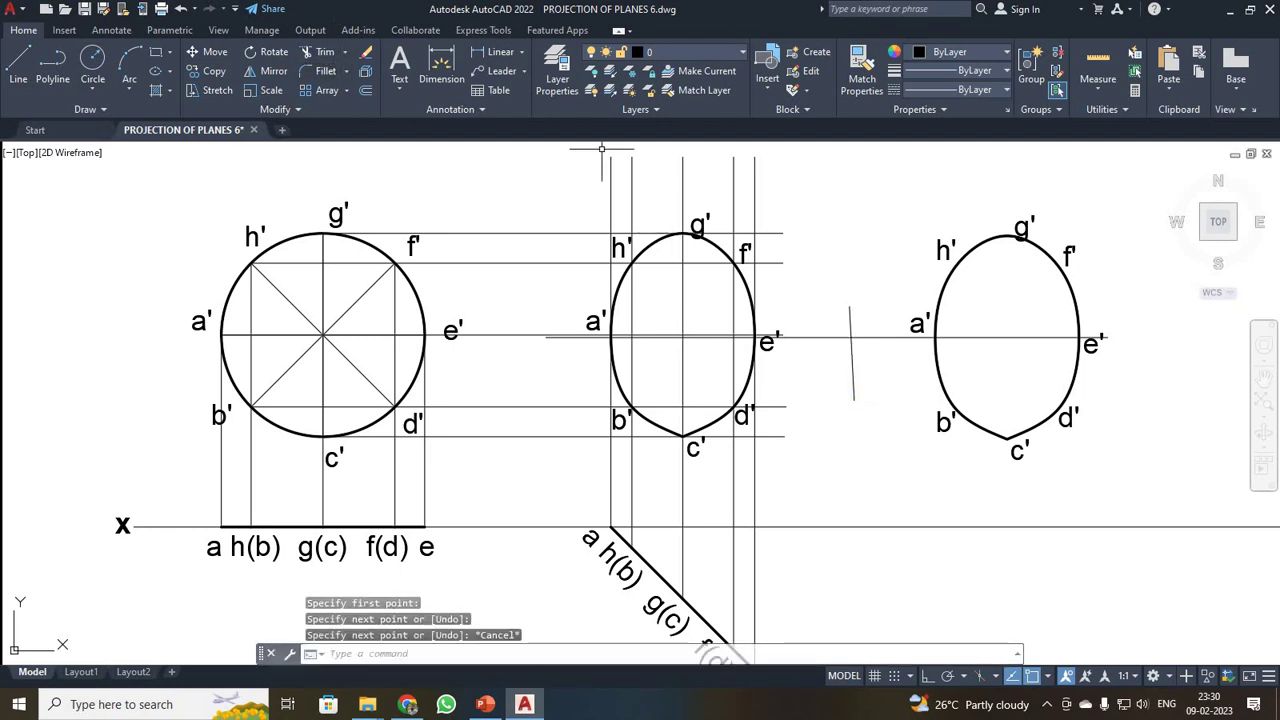
Trim the leftover horizontal projection segments and stubs near e' and right of the views
left_click(316, 51)
left_click(824, 336)
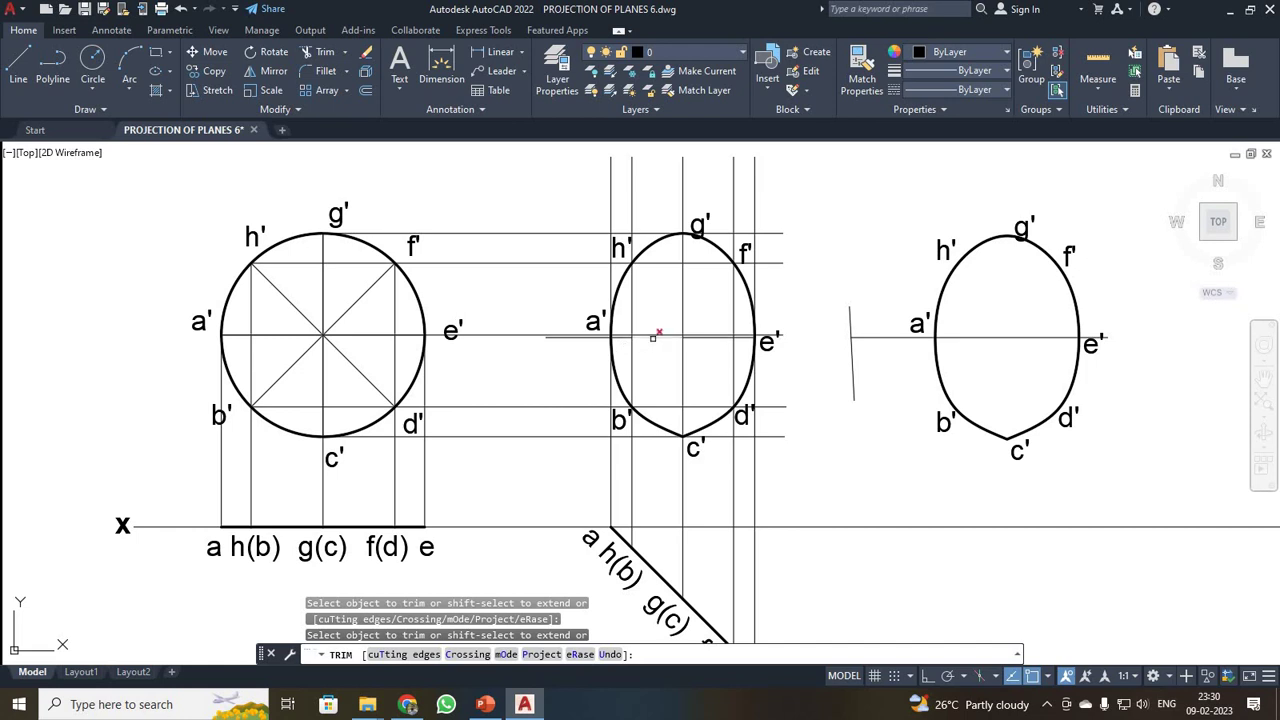
scroll(566, 346, "up", 4)
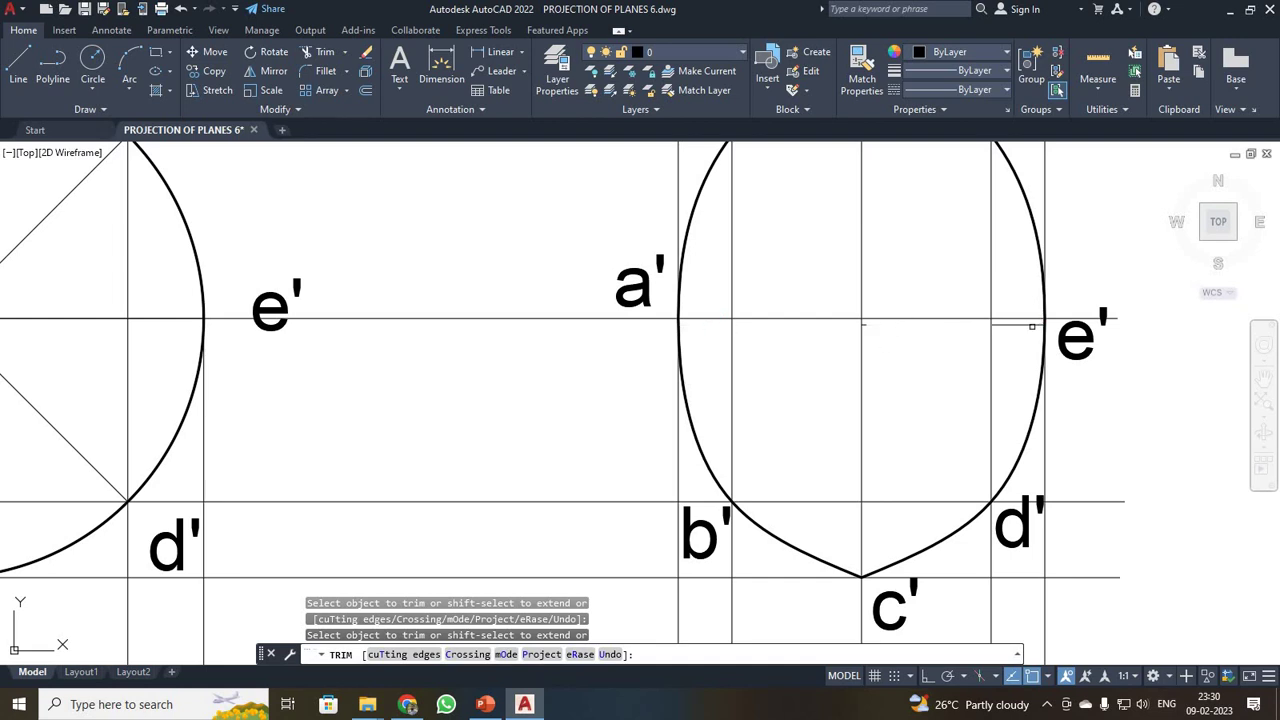
left_click_drag(1032, 326, 1030, 322)
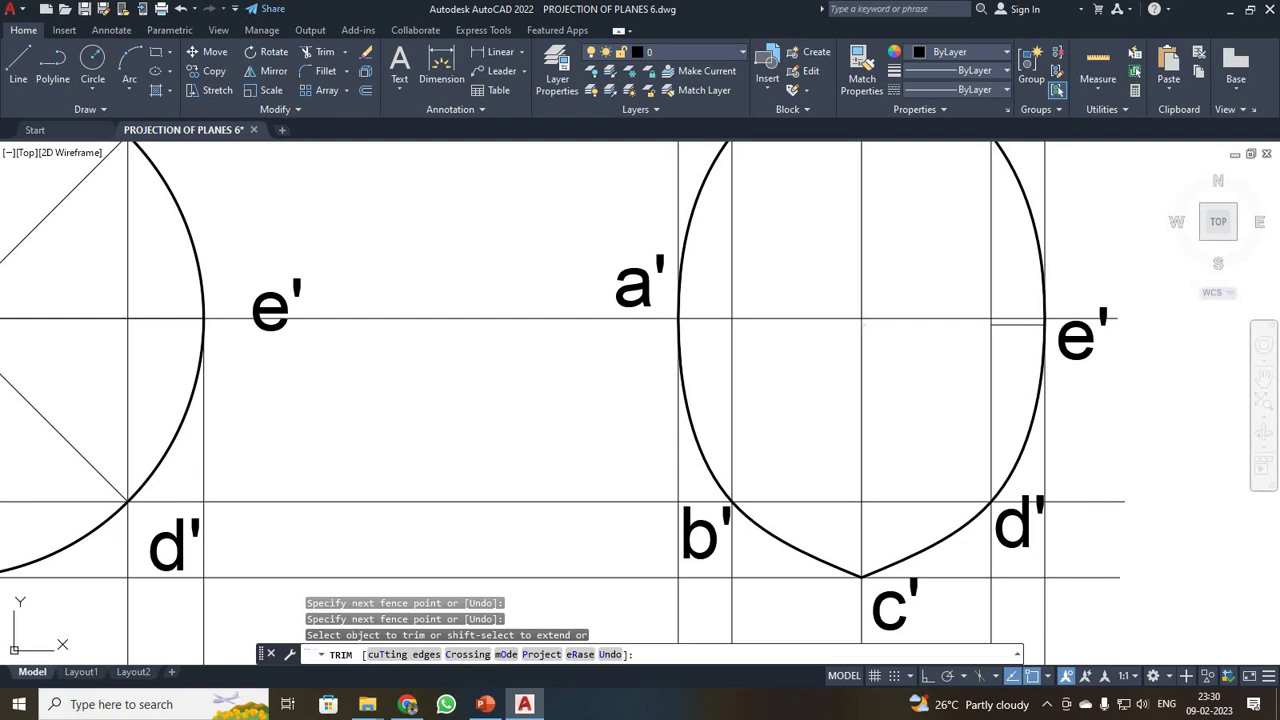
key("Return")
left_click(1009, 324)
scroll(1090, 335, "down", 4)
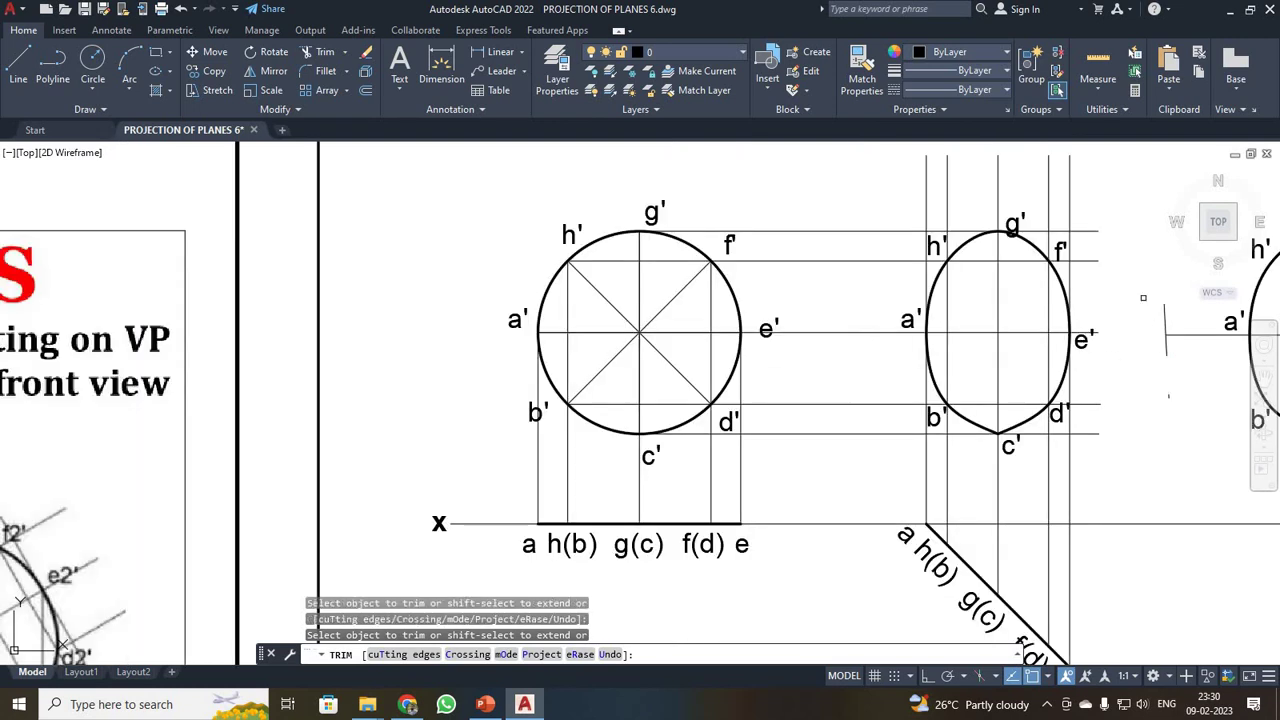
mouse_move(1144, 296)
left_mouse_down()
mouse_move(1174, 381)
mouse_move(1160, 292)
left_mouse_up()
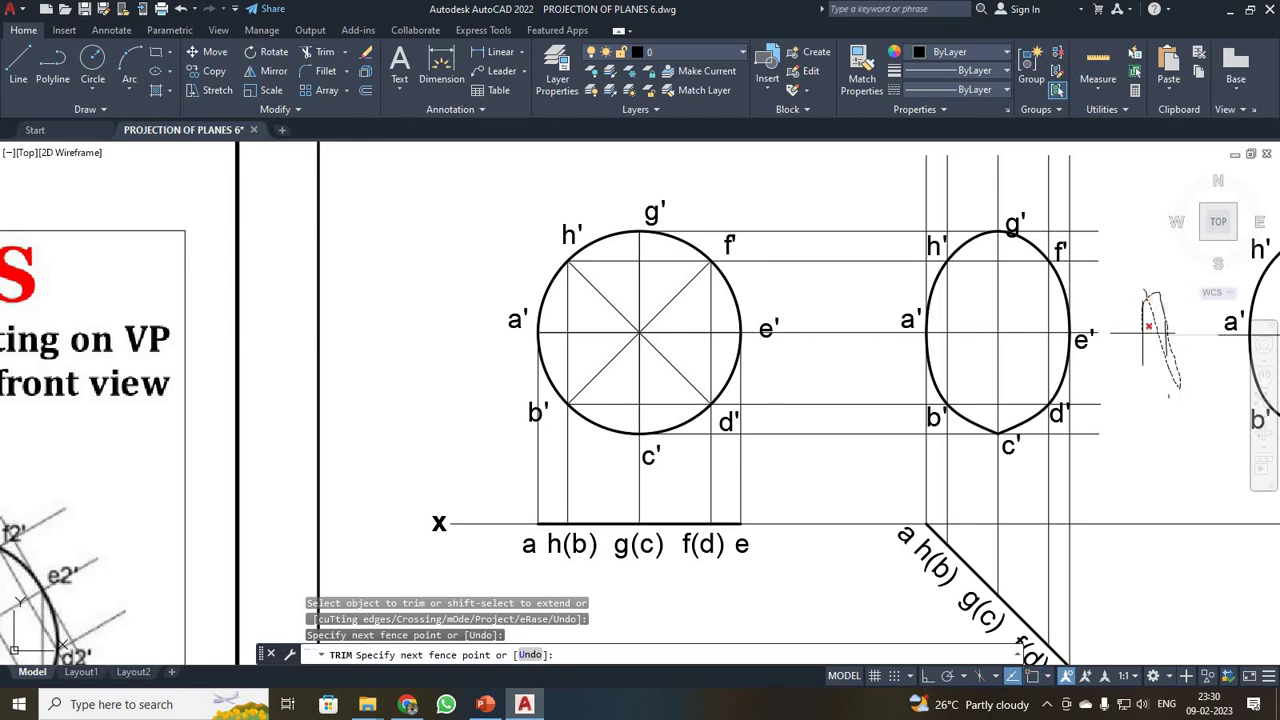
left_click_drag(1178, 388, 1172, 397)
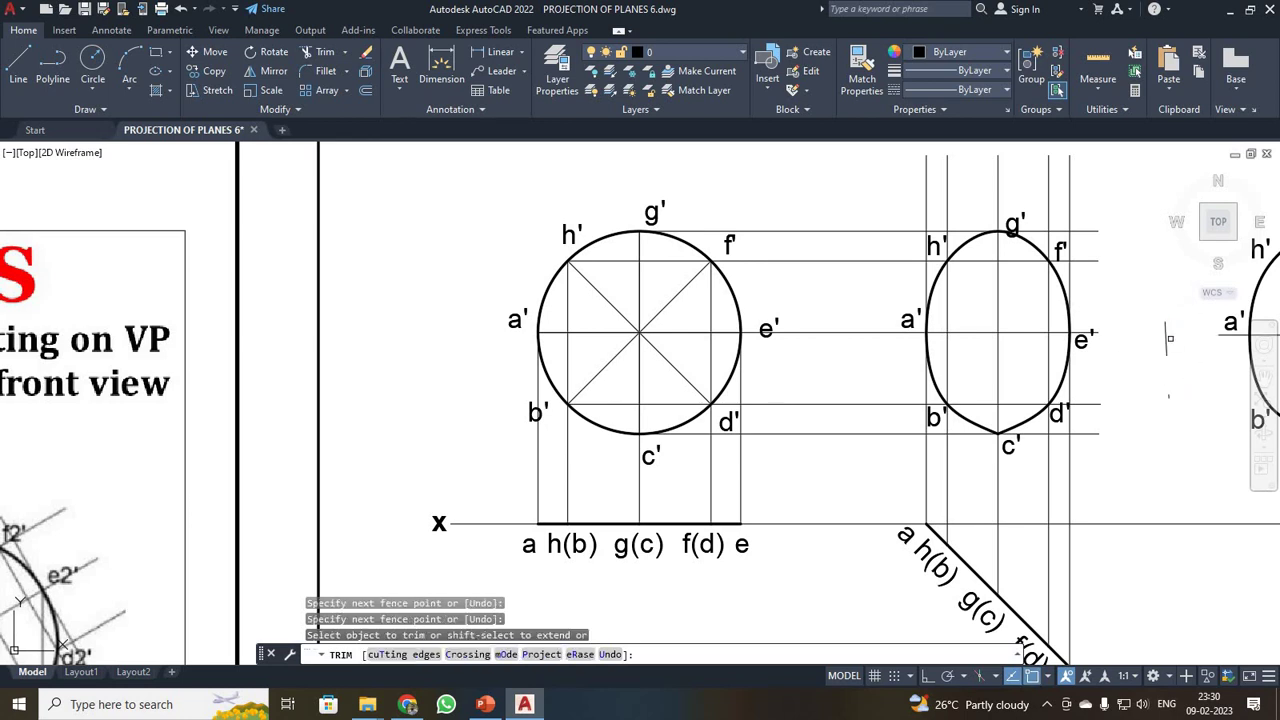
left_click(1175, 378)
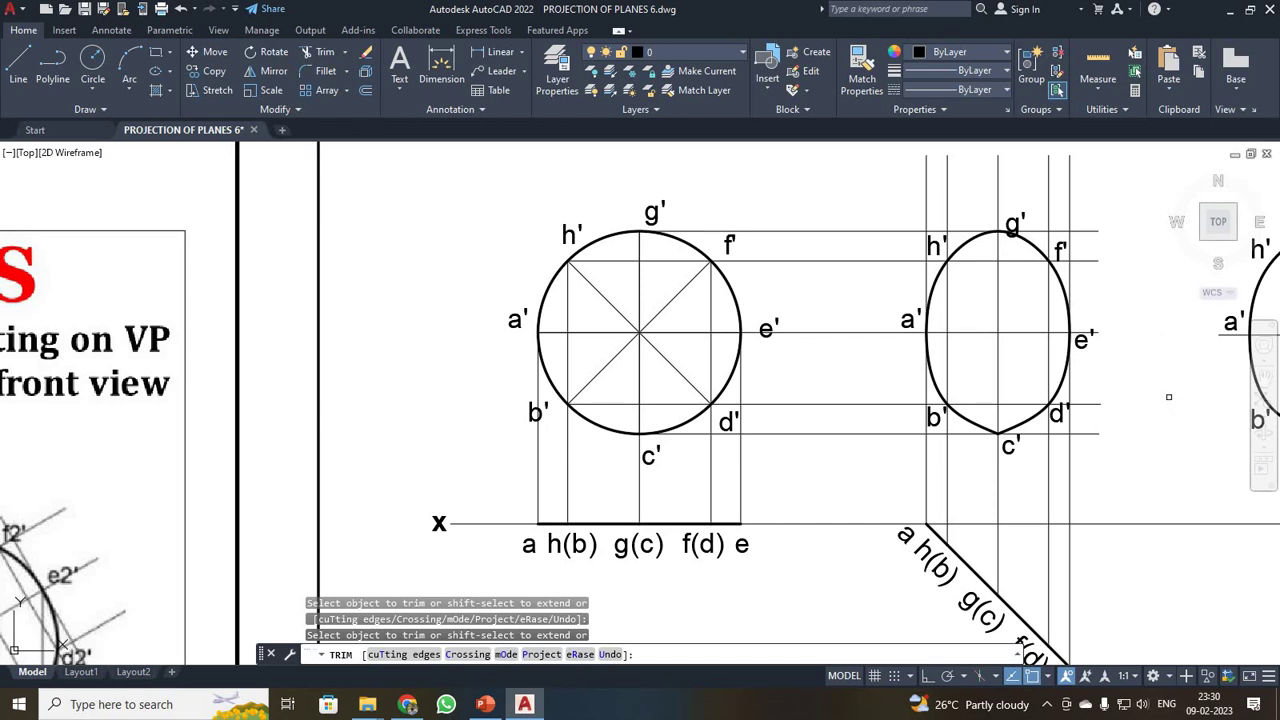
scroll(1168, 397, "down", 5)
scroll(1163, 424, "up", 3)
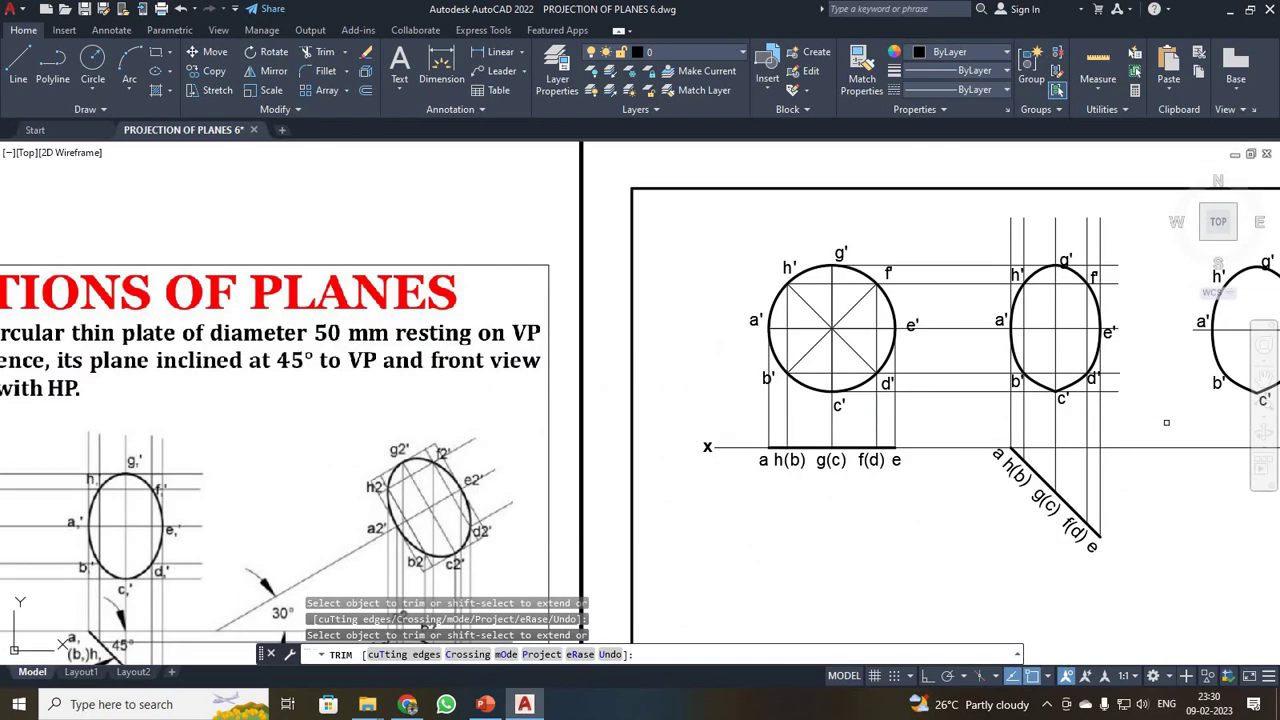
Zoom All to show the whole sheet, then zoom window onto the three projection views
key("Return")
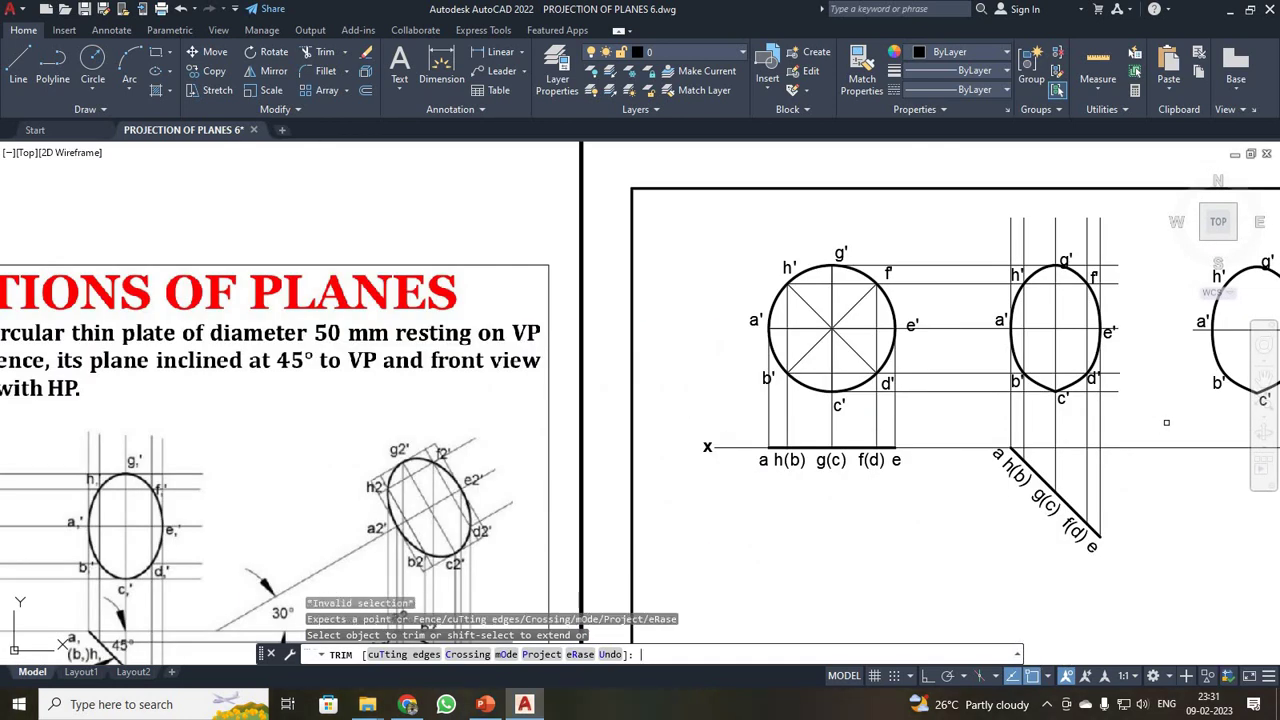
key("Escape")
type("z")
key("Return")
type("a")
key("Return")
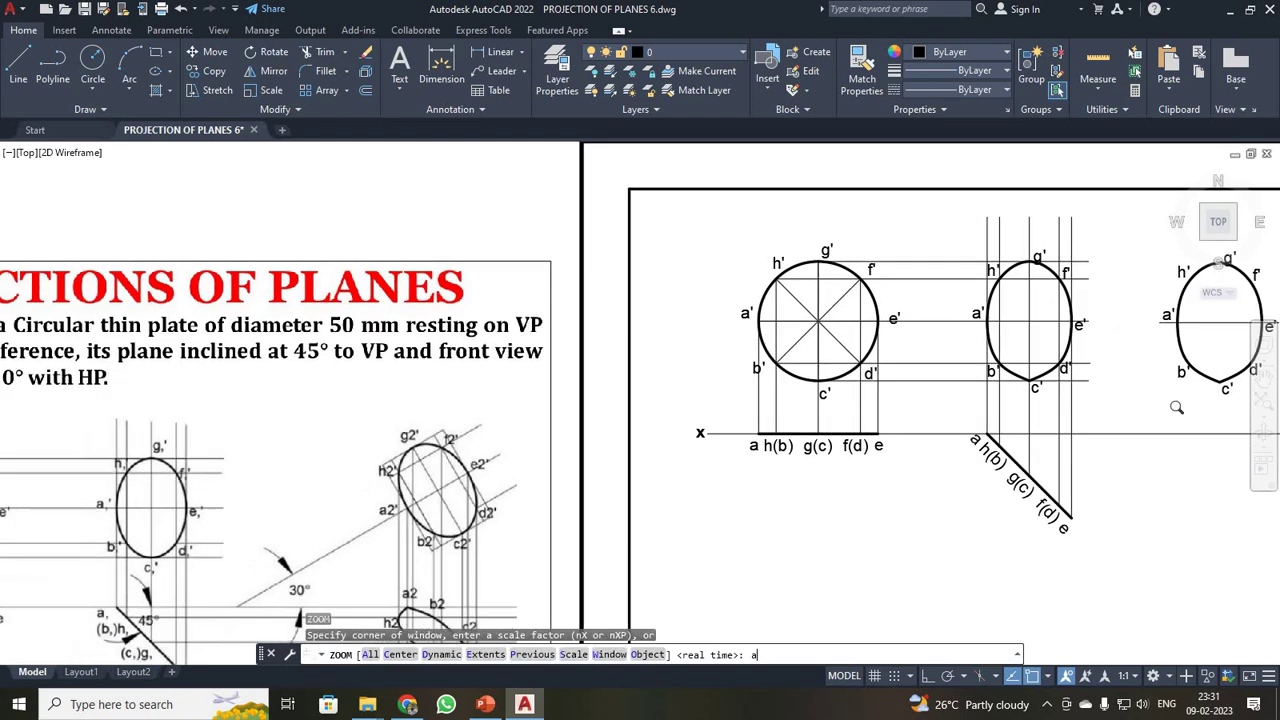
key("Return")
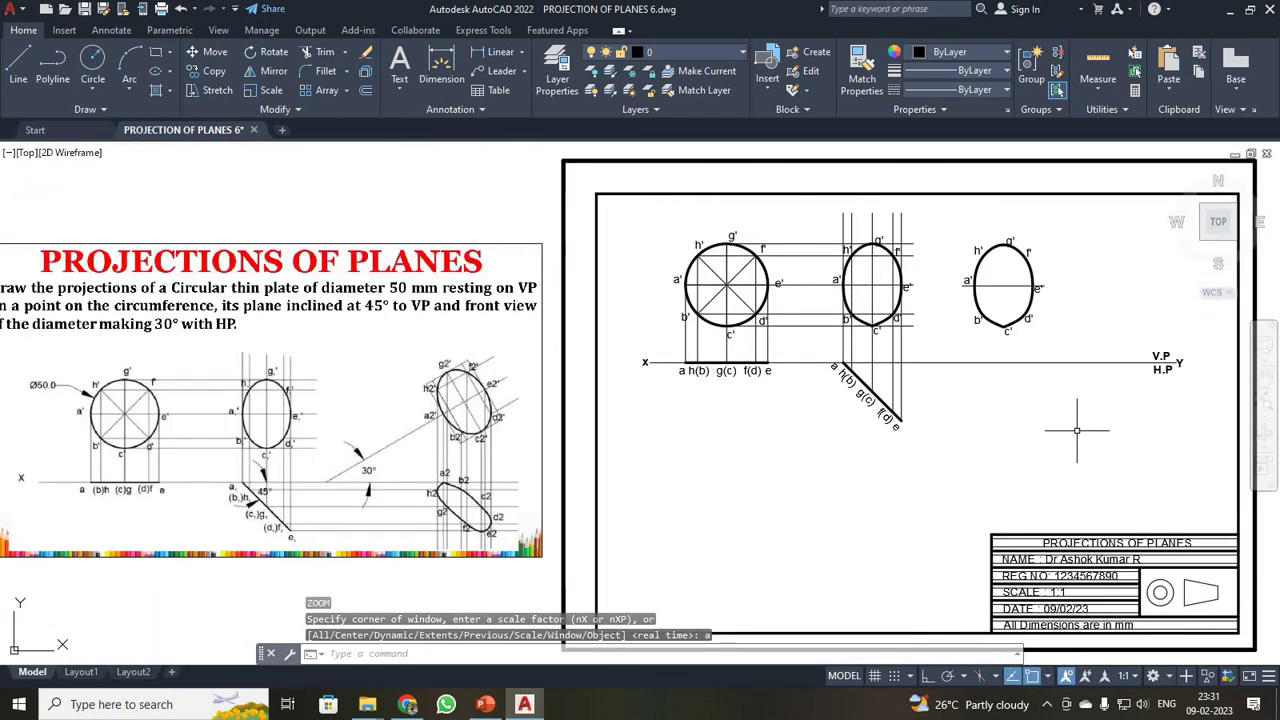
key("Return")
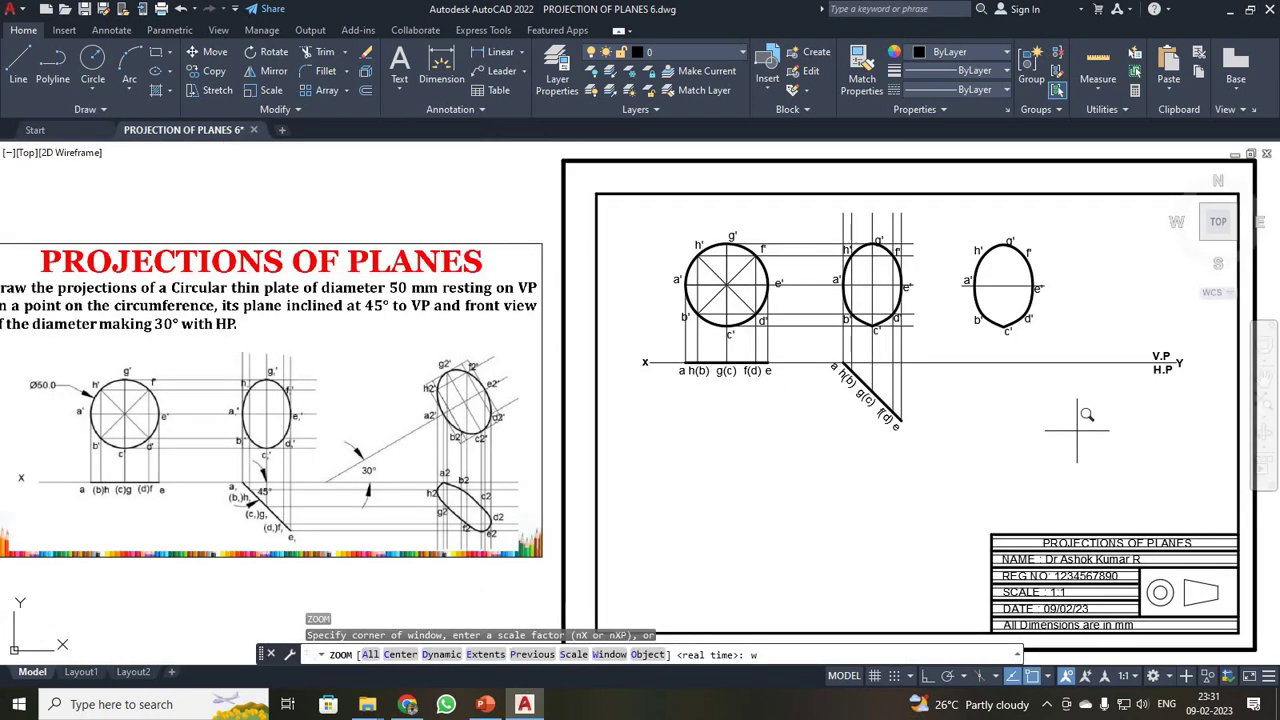
key("Return")
left_click(799, 215)
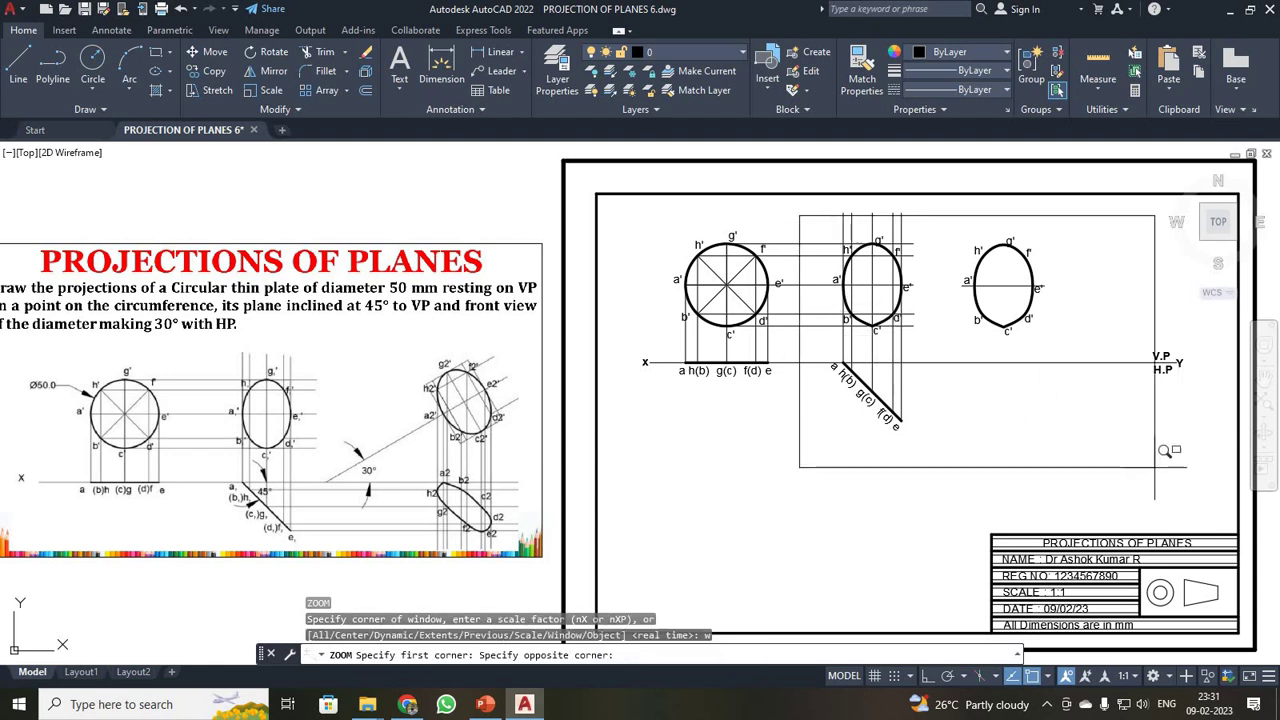
left_click(1100, 458)
scroll(845, 494, "down", 2)
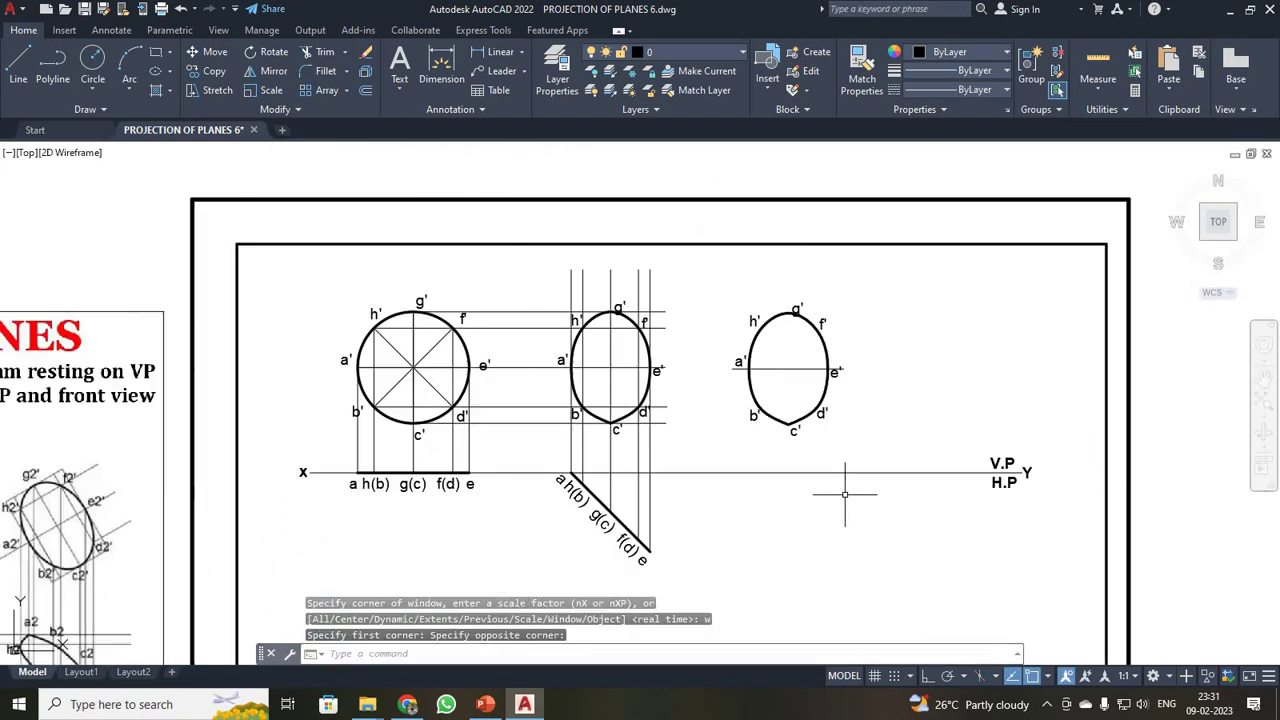
scroll(845, 494, "up", 2)
key("Escape")
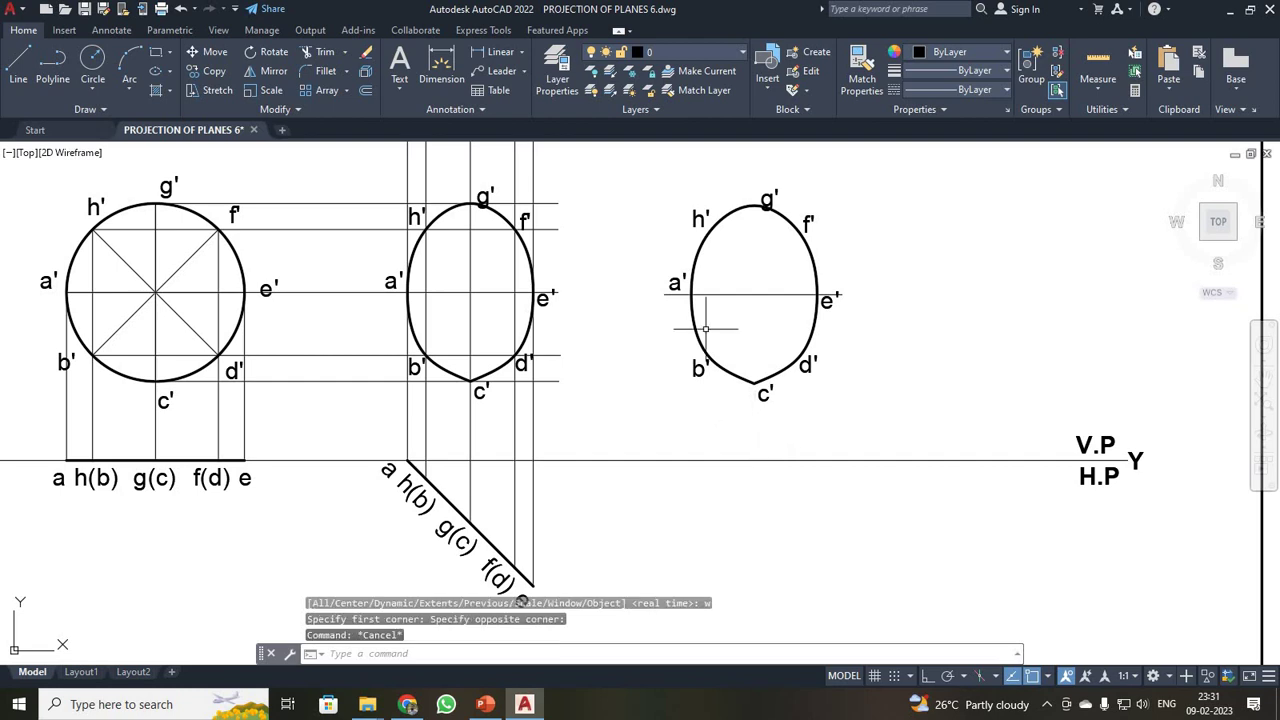
Rotate the window-selected right-hand elliptical view 30° about point a'
left_click(654, 177)
left_click(882, 432)
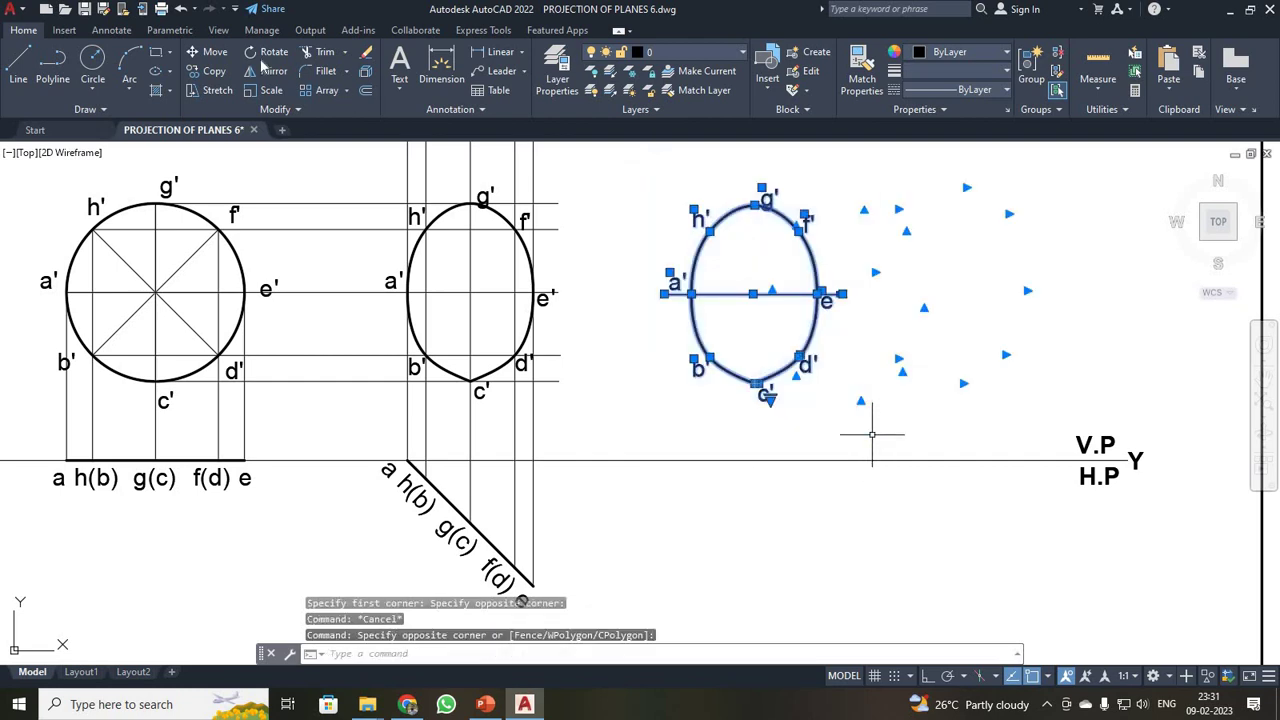
left_click(258, 53)
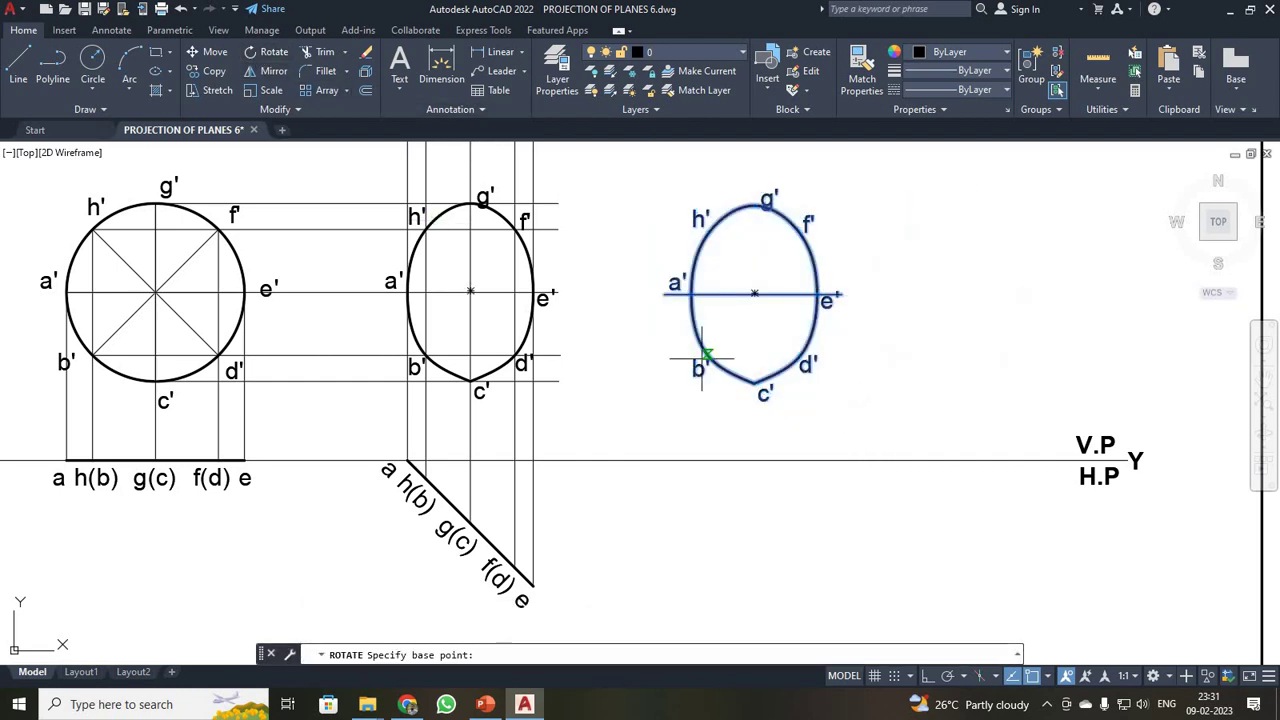
left_click(691, 293)
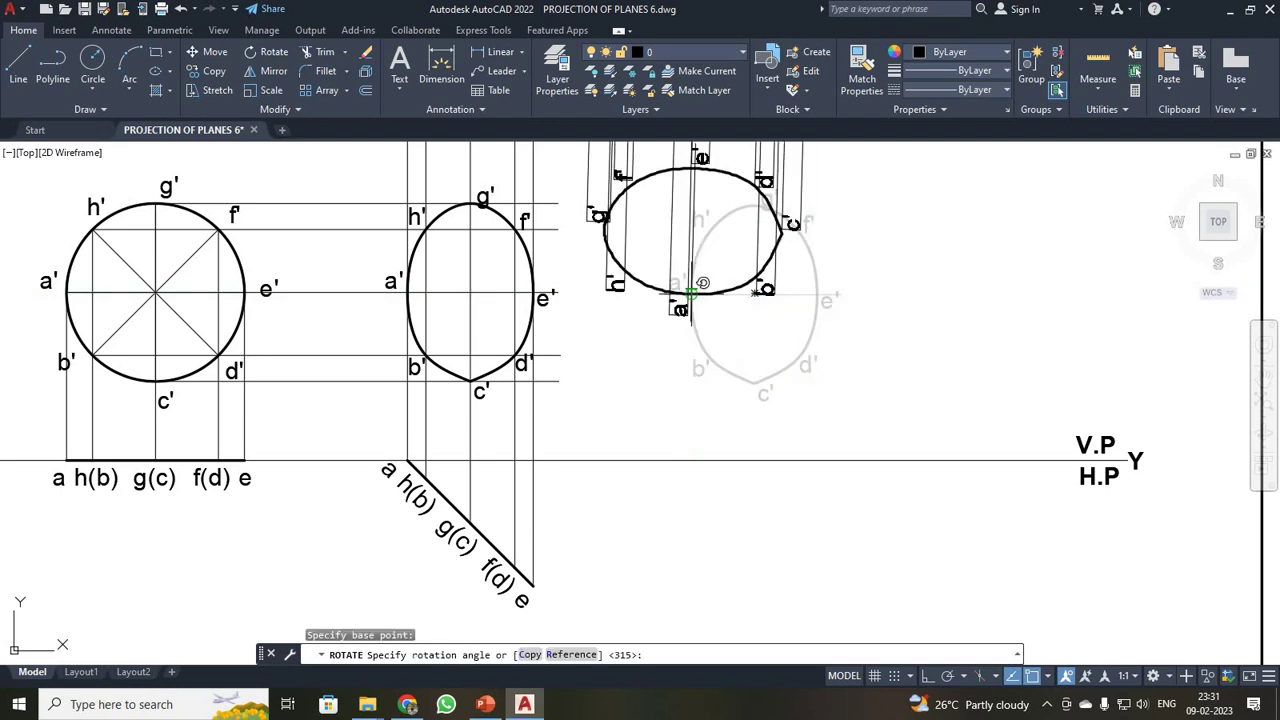
type("30")
key("Return")
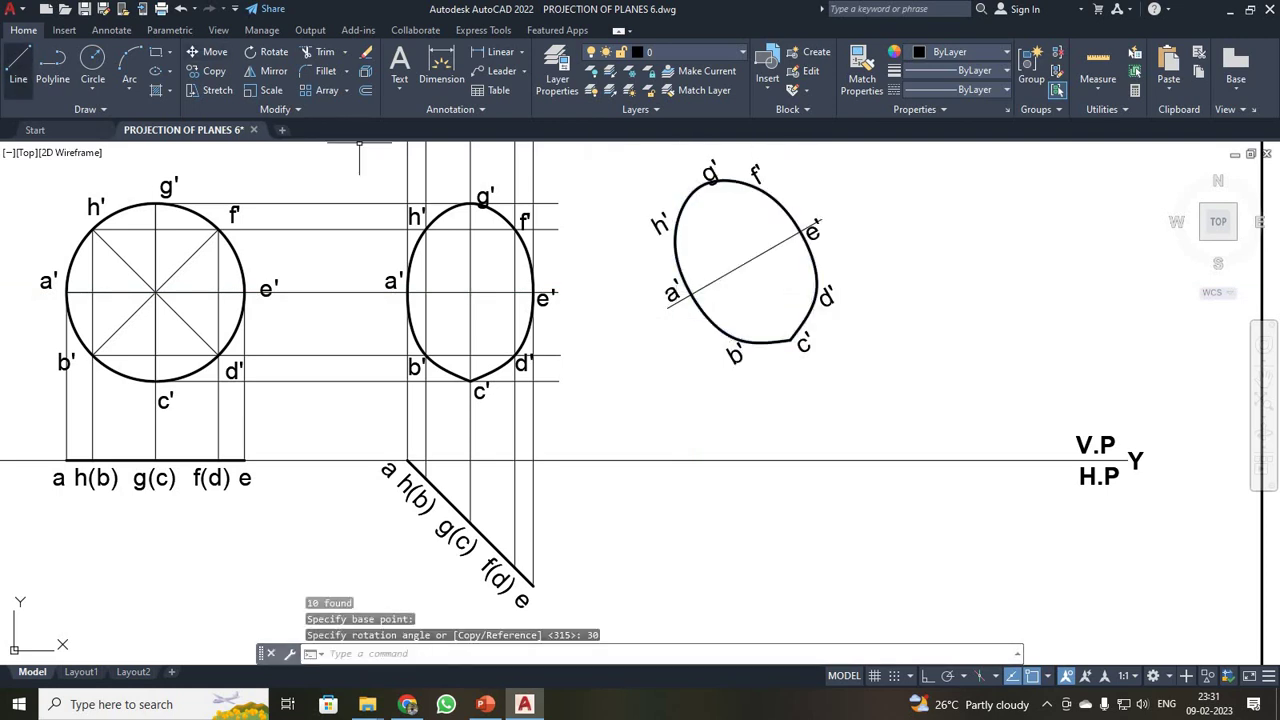
left_click(18, 68)
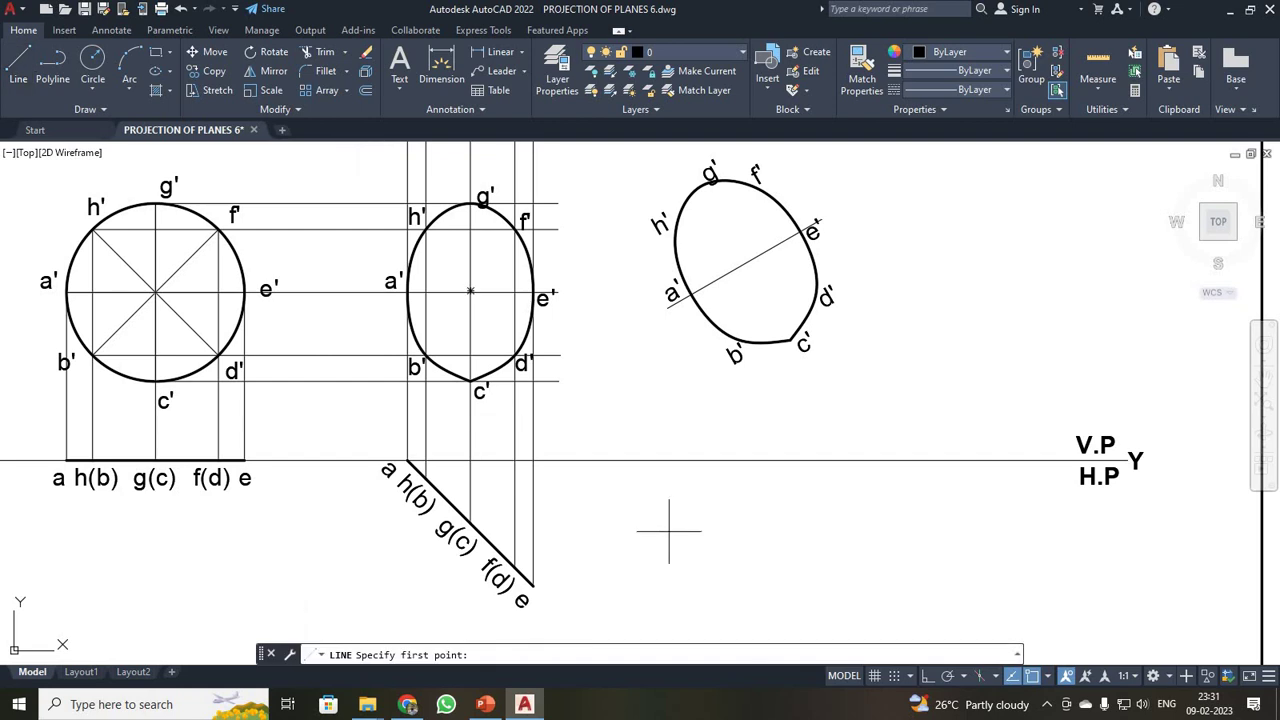
Draw a horizontal line along the XY reference line with Ortho on
left_click(685, 460)
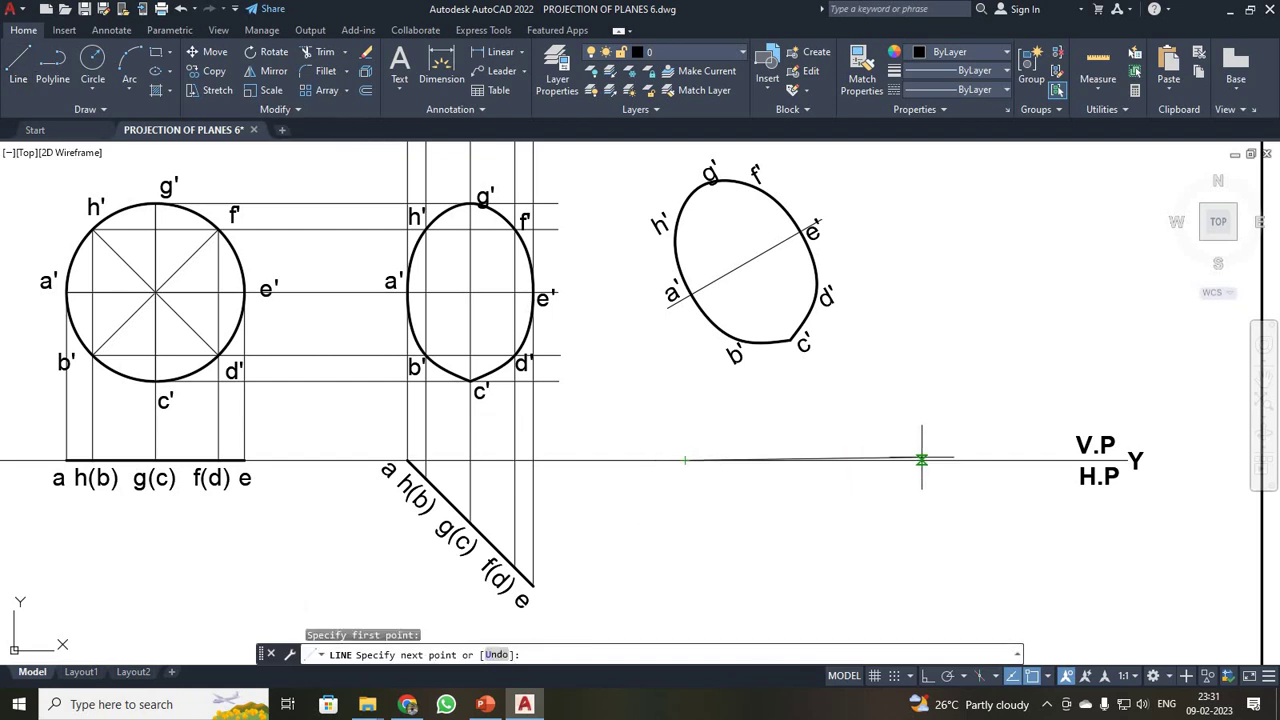
key("F8")
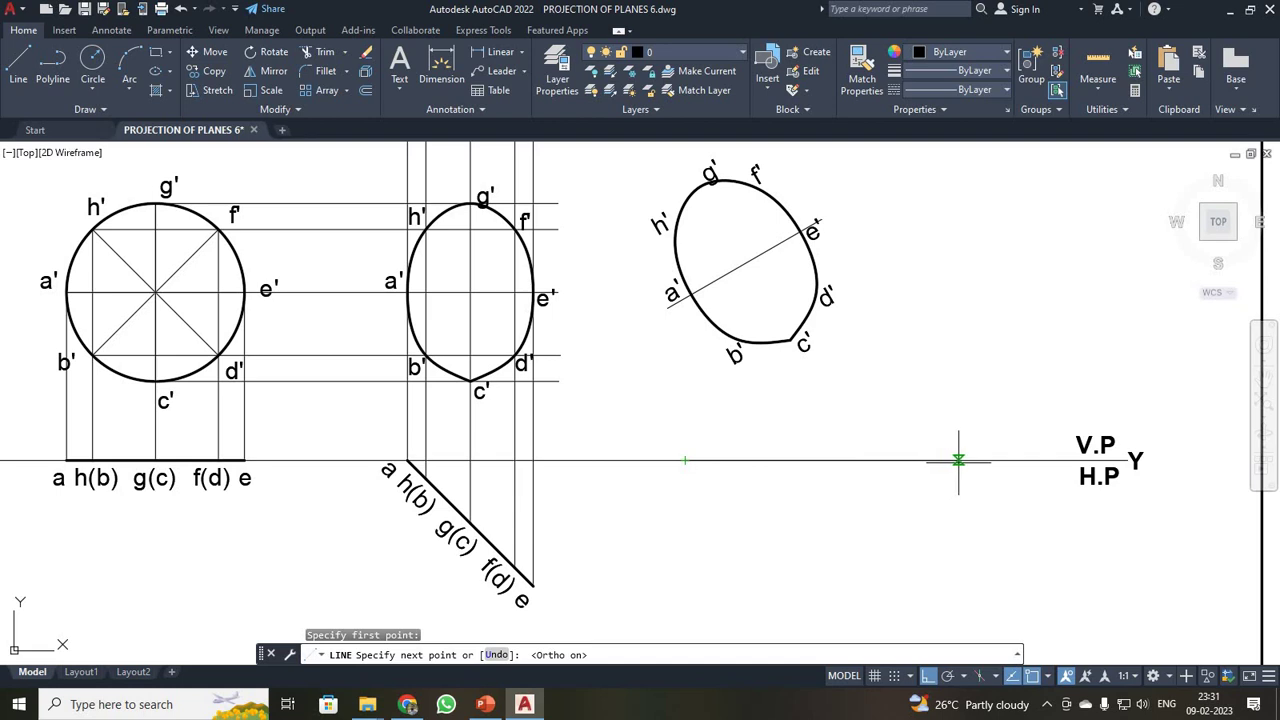
left_click(958, 460)
key("Escape")
Rotate the new line 30° about its left endpoint on XY
left_click(928, 460)
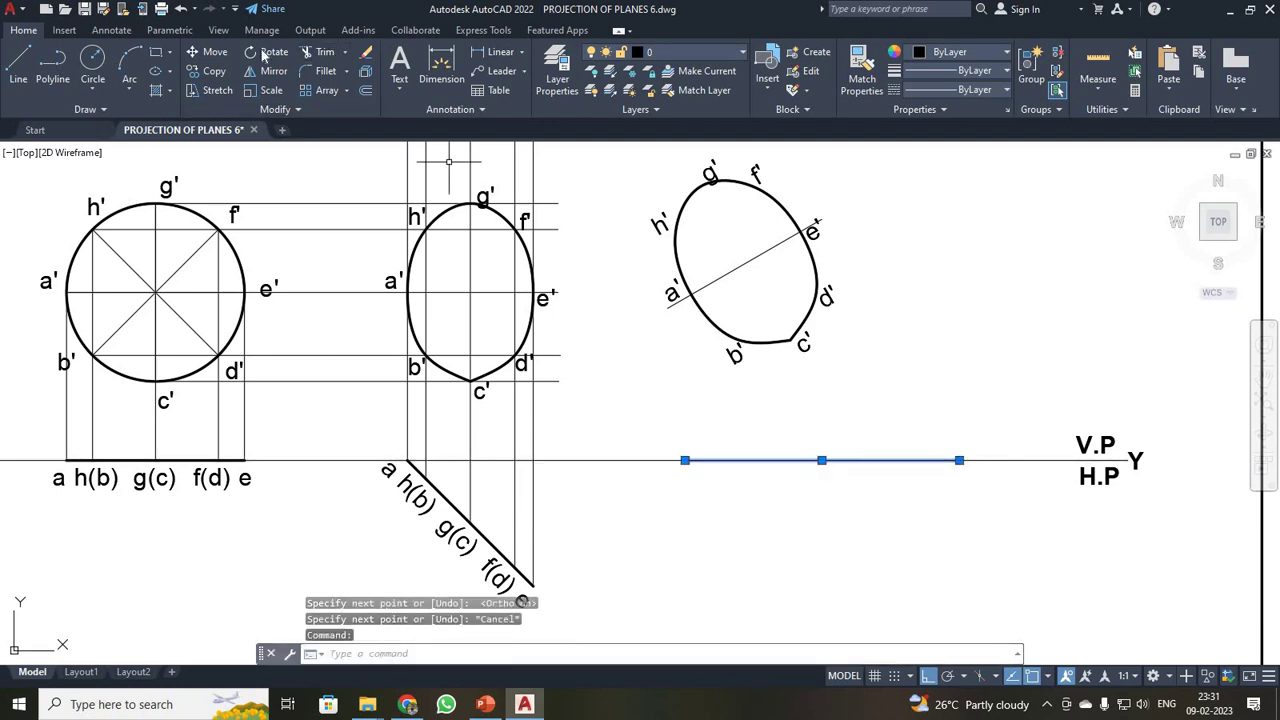
left_click(266, 53)
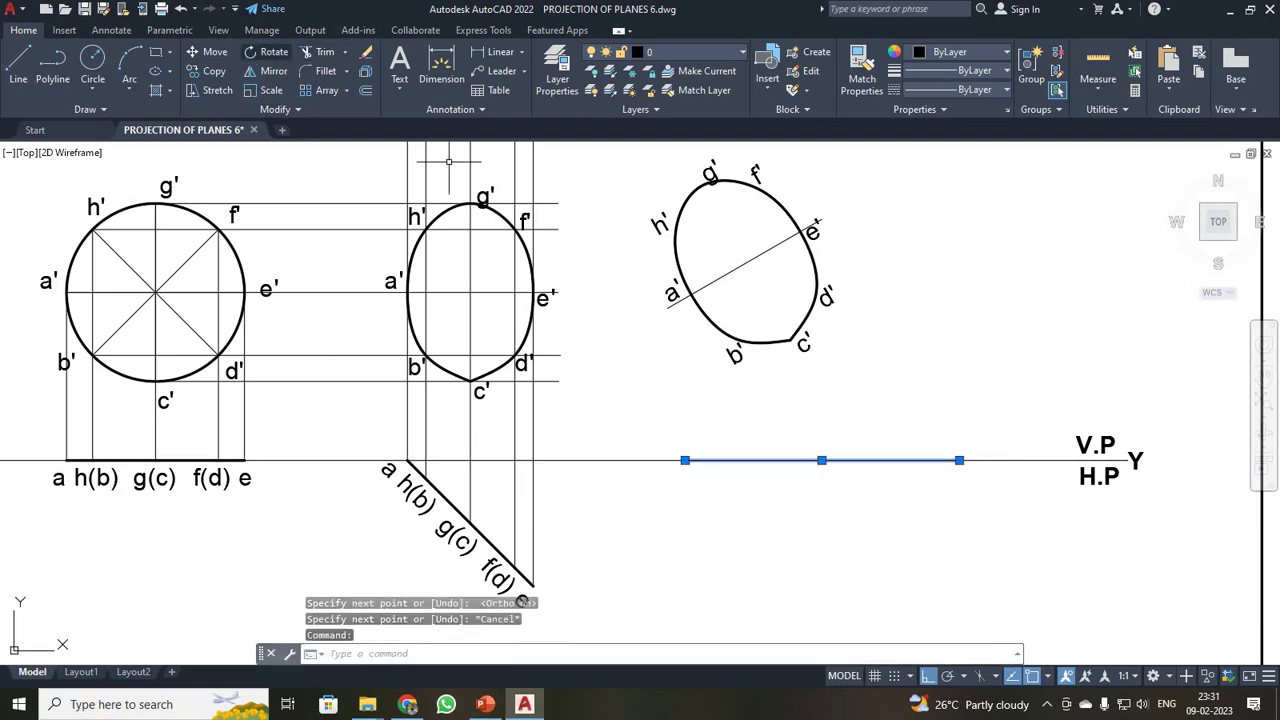
left_click(684, 460)
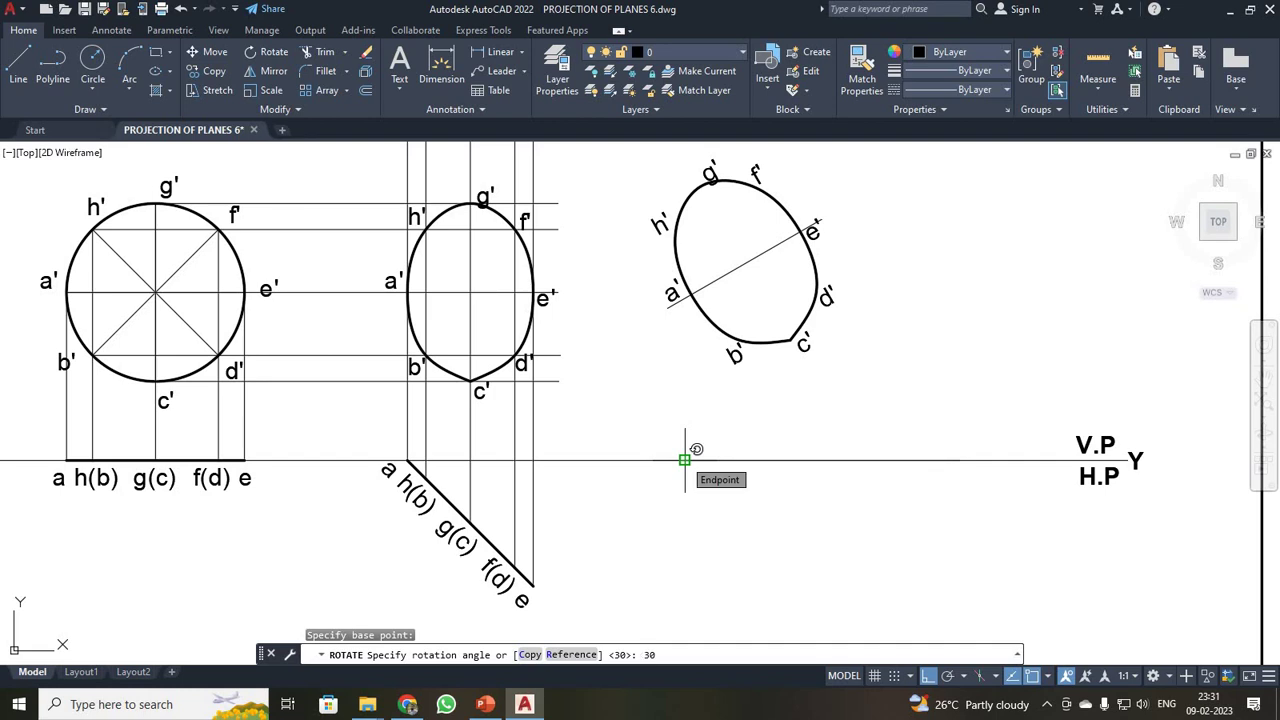
key("Return")
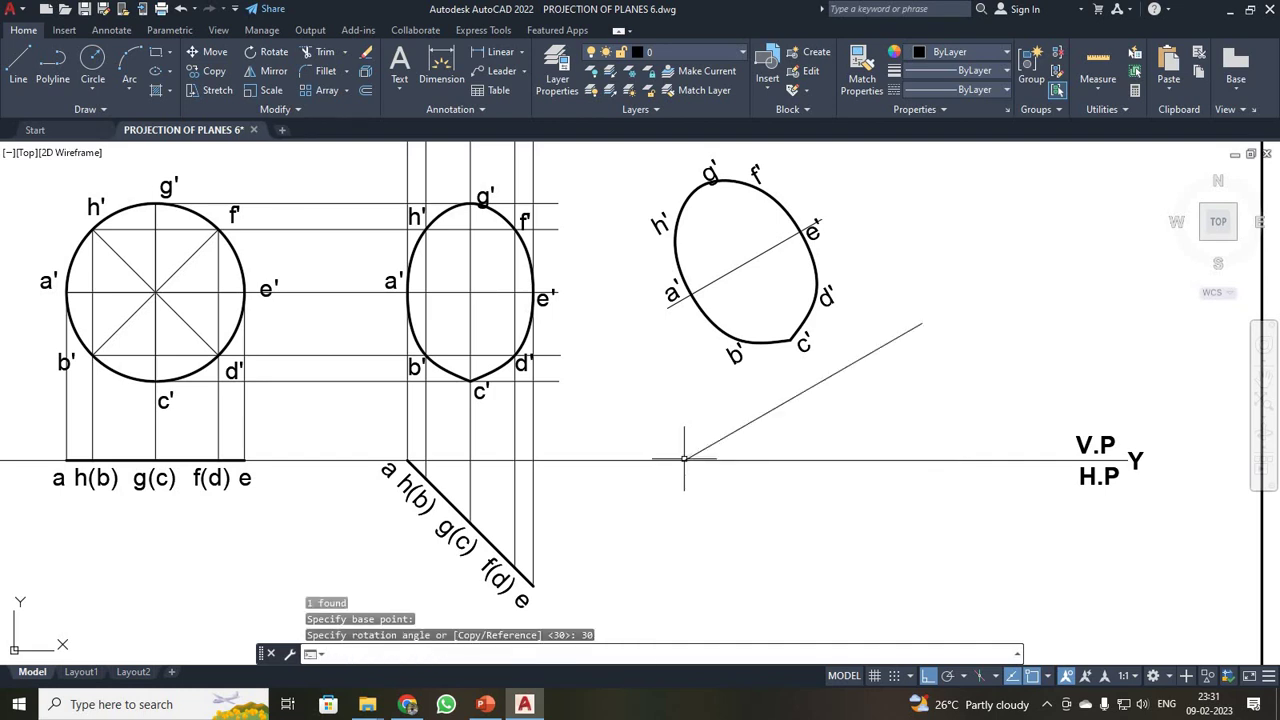
scroll(684, 460, "up", 1)
scroll(684, 460, "down", 2)
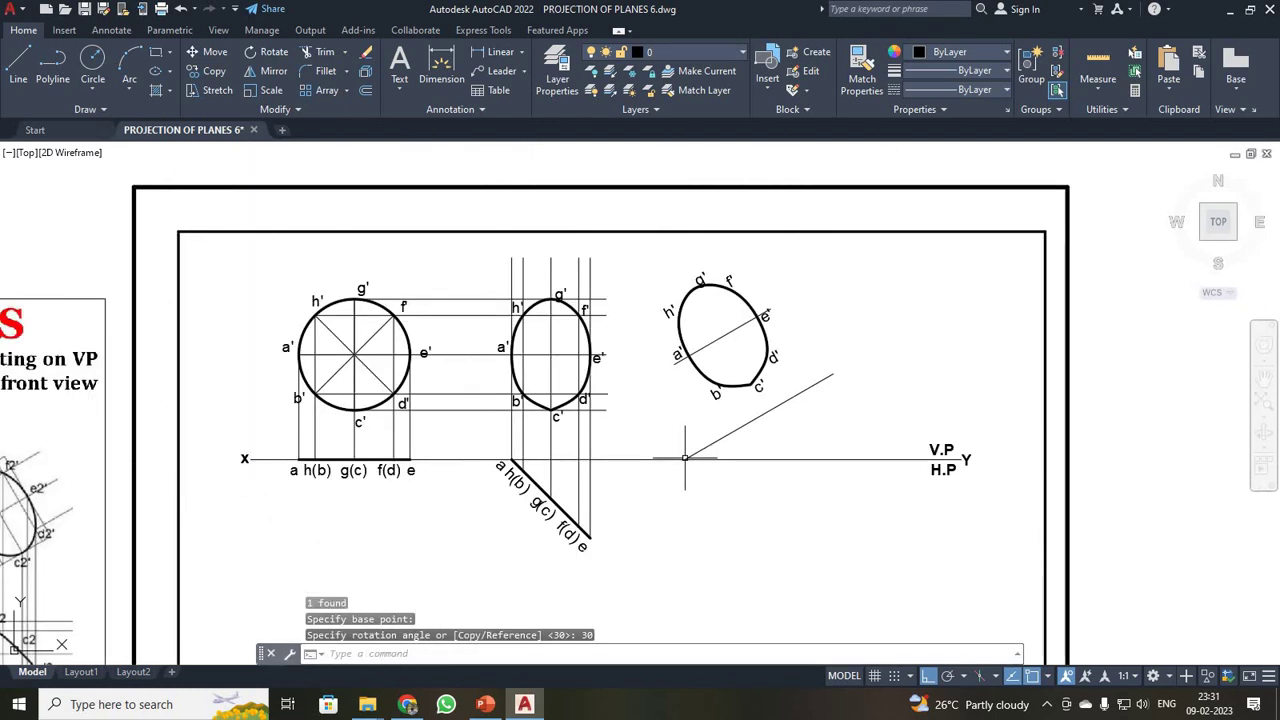
Move the tilted ellipse and its labels so point a' sits on the inclined line
scroll(685, 458, "up", 2)
left_click(622, 158)
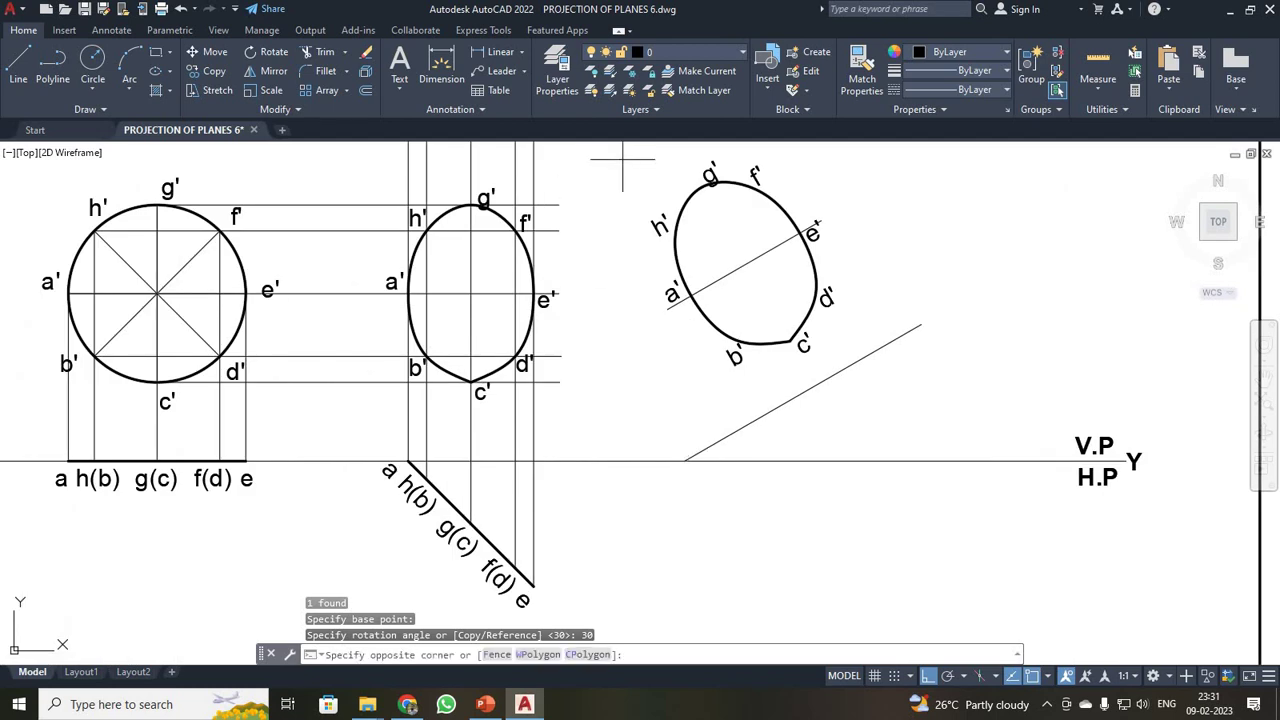
left_click(875, 370)
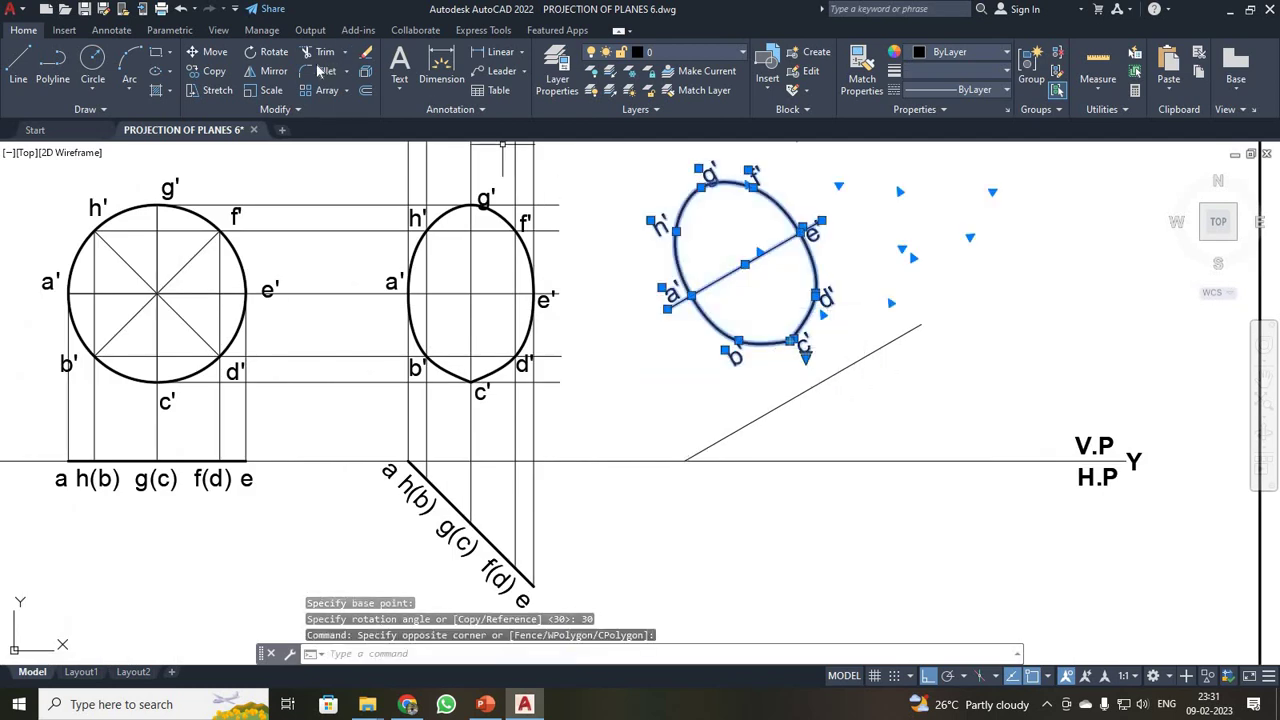
left_click(208, 51)
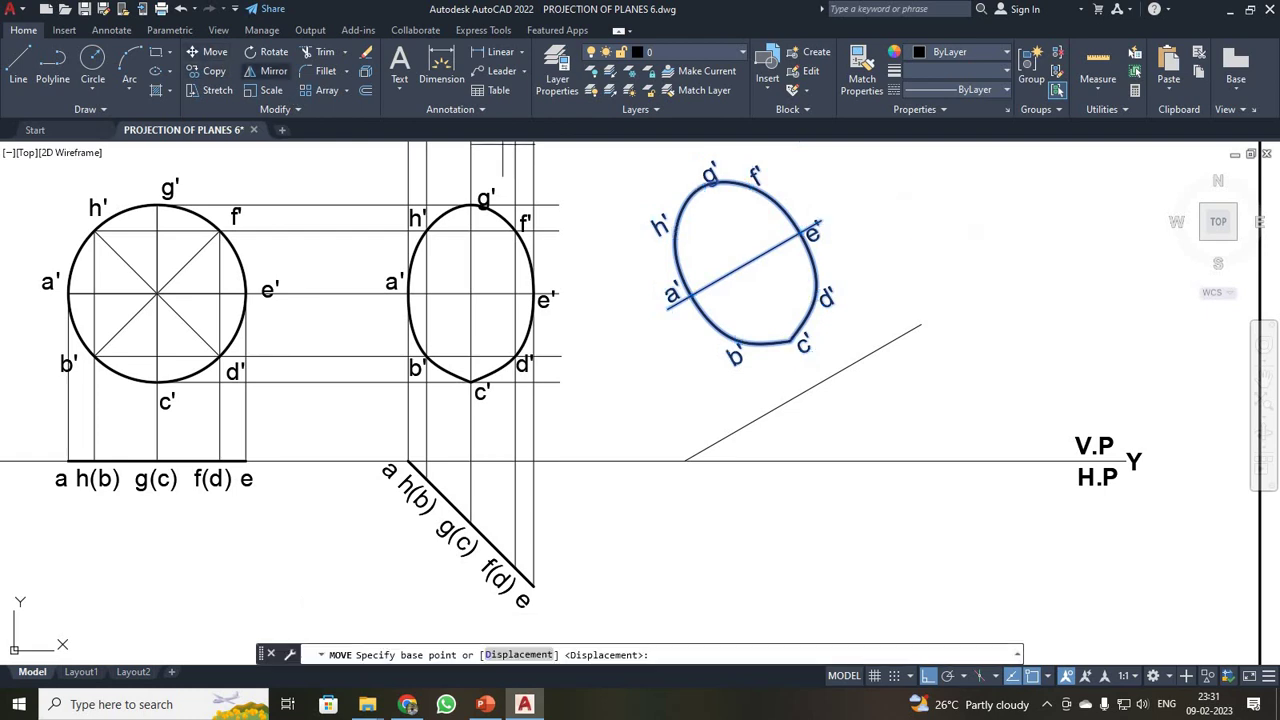
left_click(667, 309)
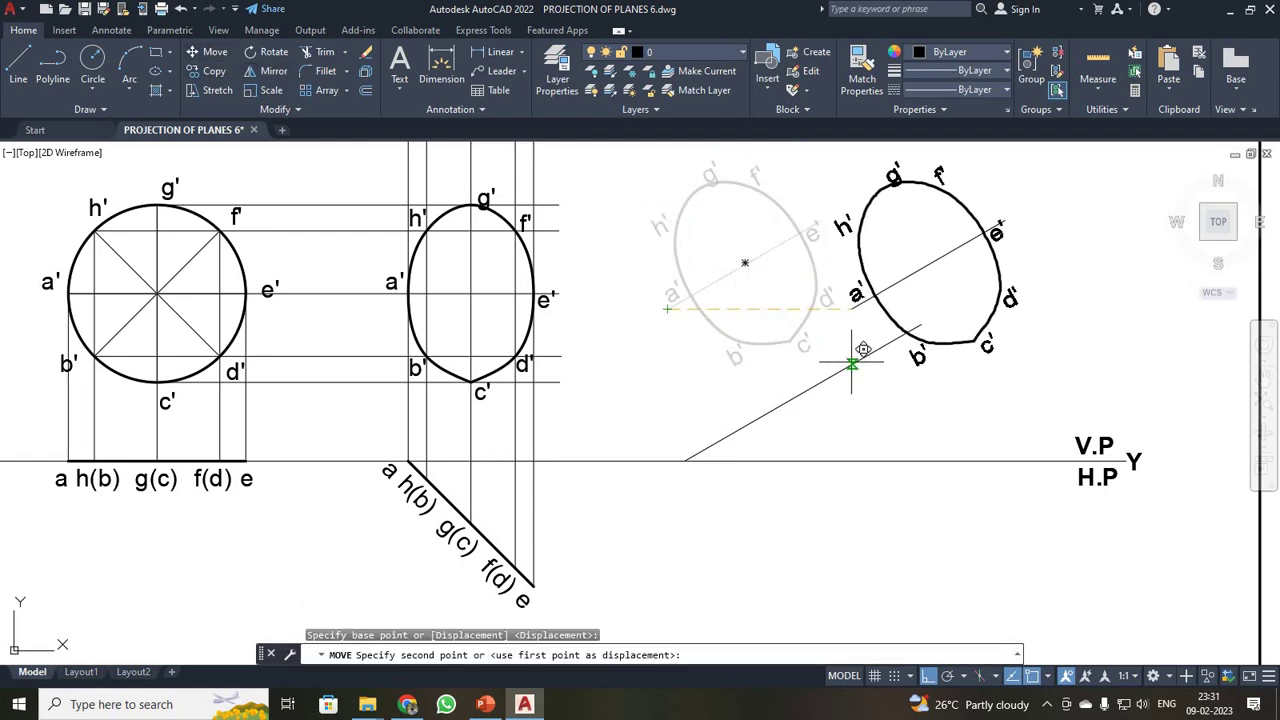
scroll(855, 366, "up", 3)
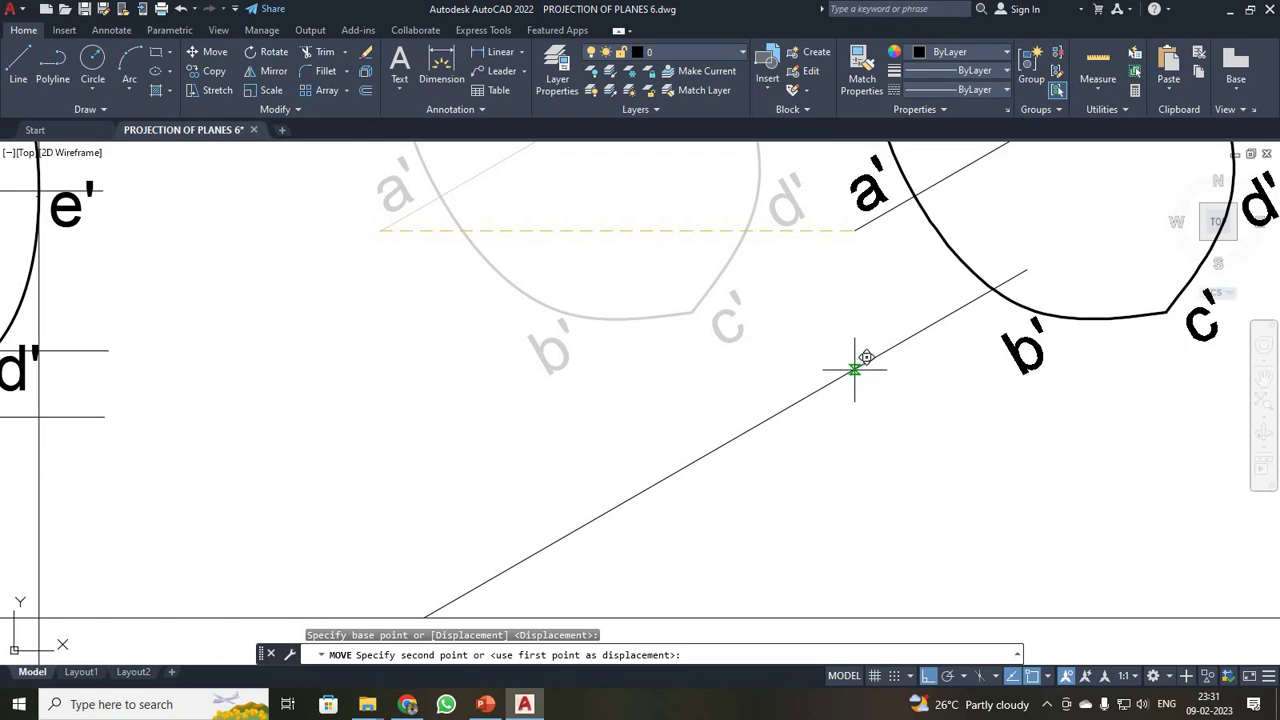
left_click(855, 369)
scroll(850, 385, "down", 5)
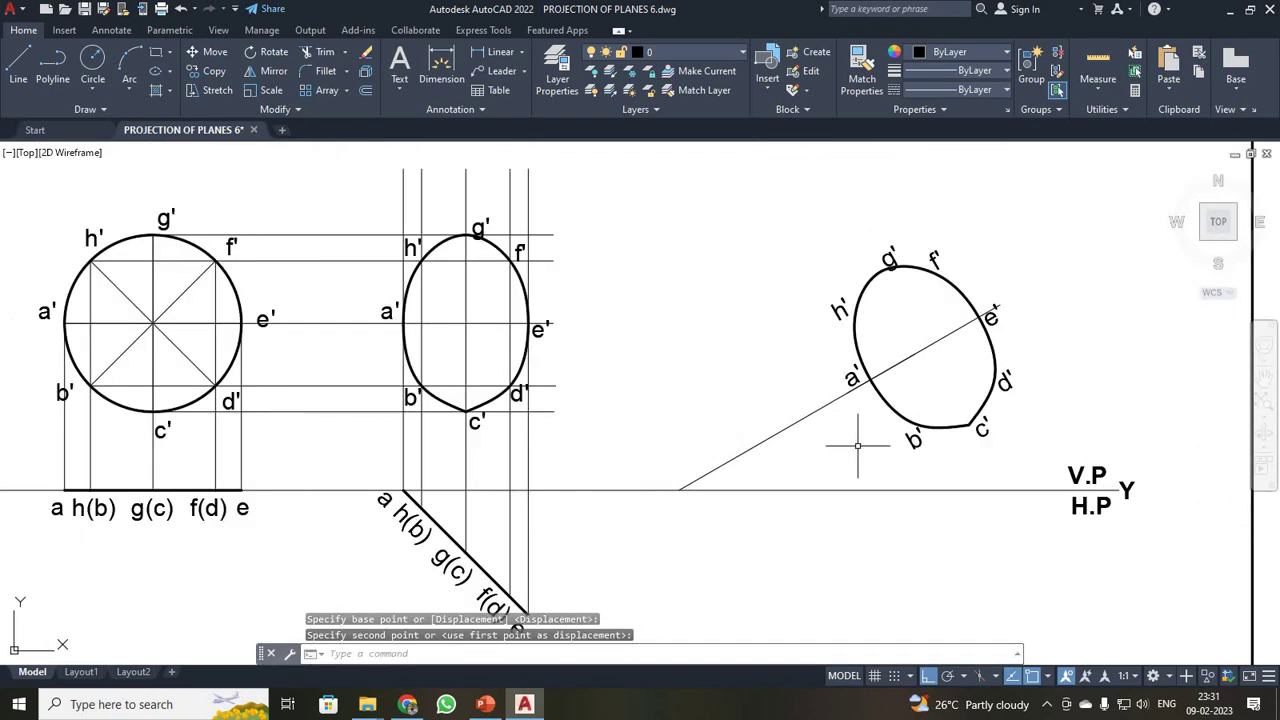
scroll(857, 446, "up", 1)
scroll(860, 442, "down", 2)
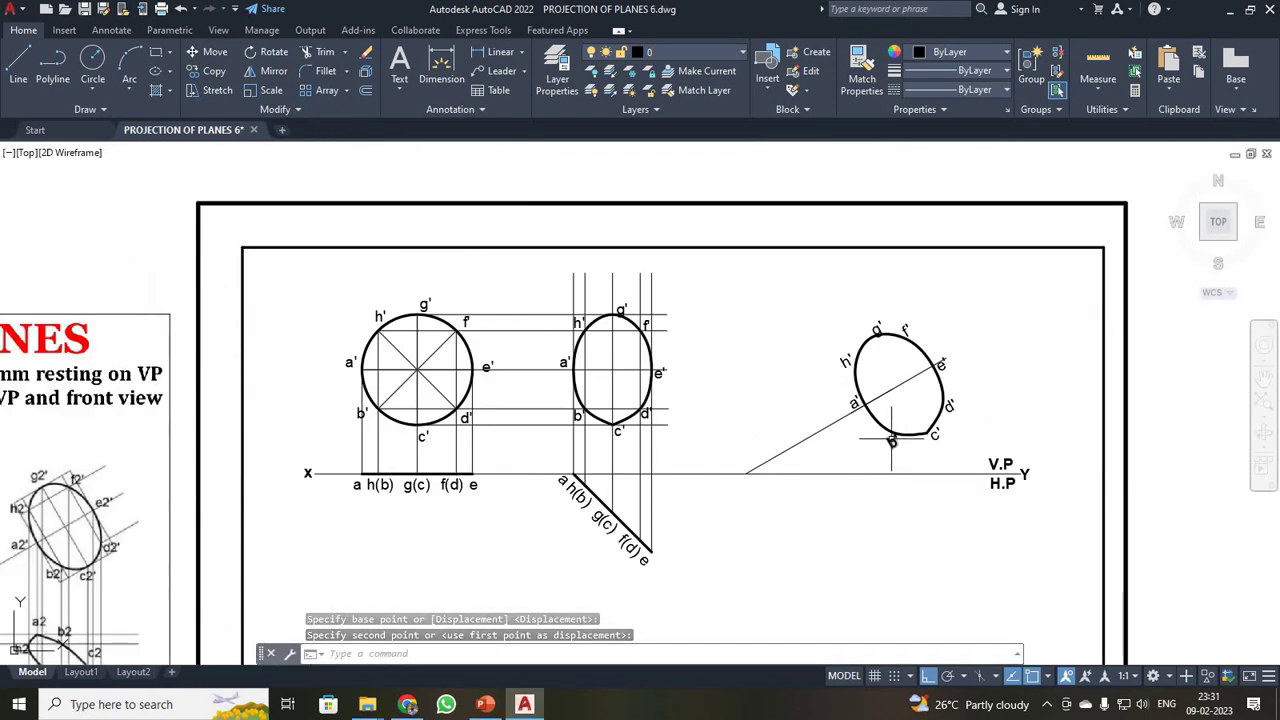
scroll(892, 437, "up", 2)
scroll(892, 437, "up", 1)
scroll(892, 437, "down", 1)
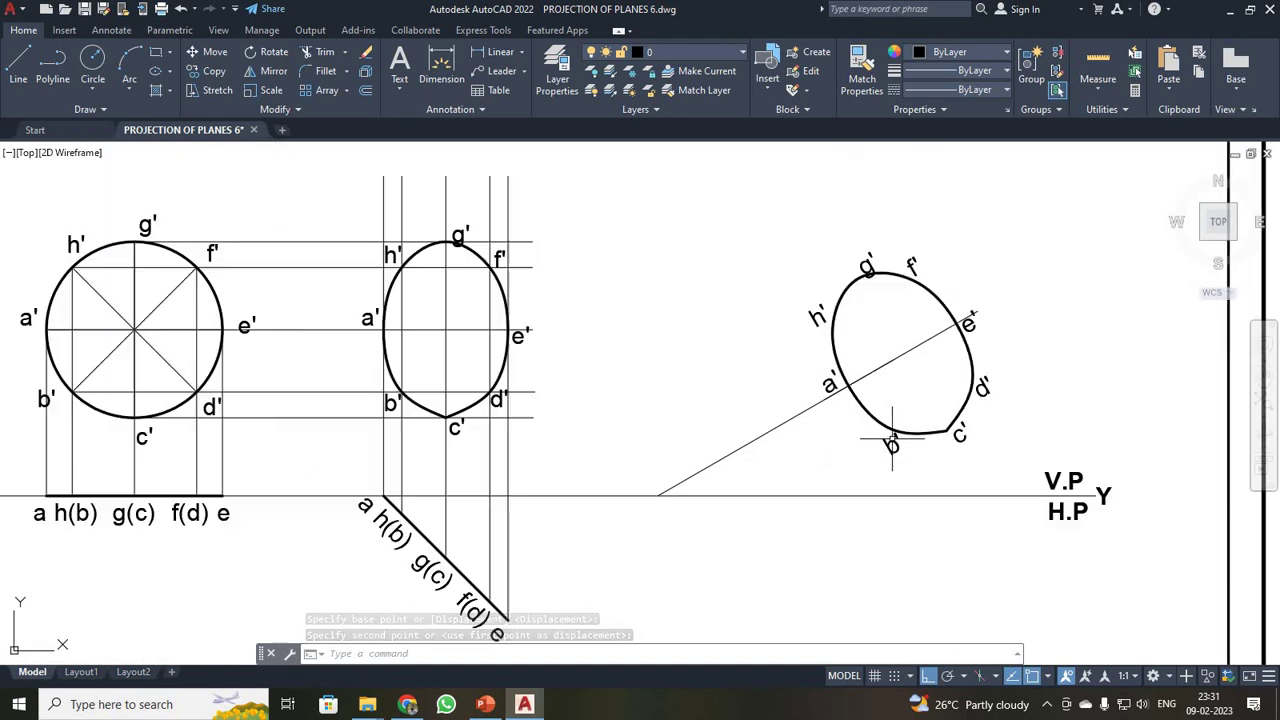
Move the tilted view with the inclined line so the line's lower end lands on XY
left_click(611, 227)
left_click(1056, 516)
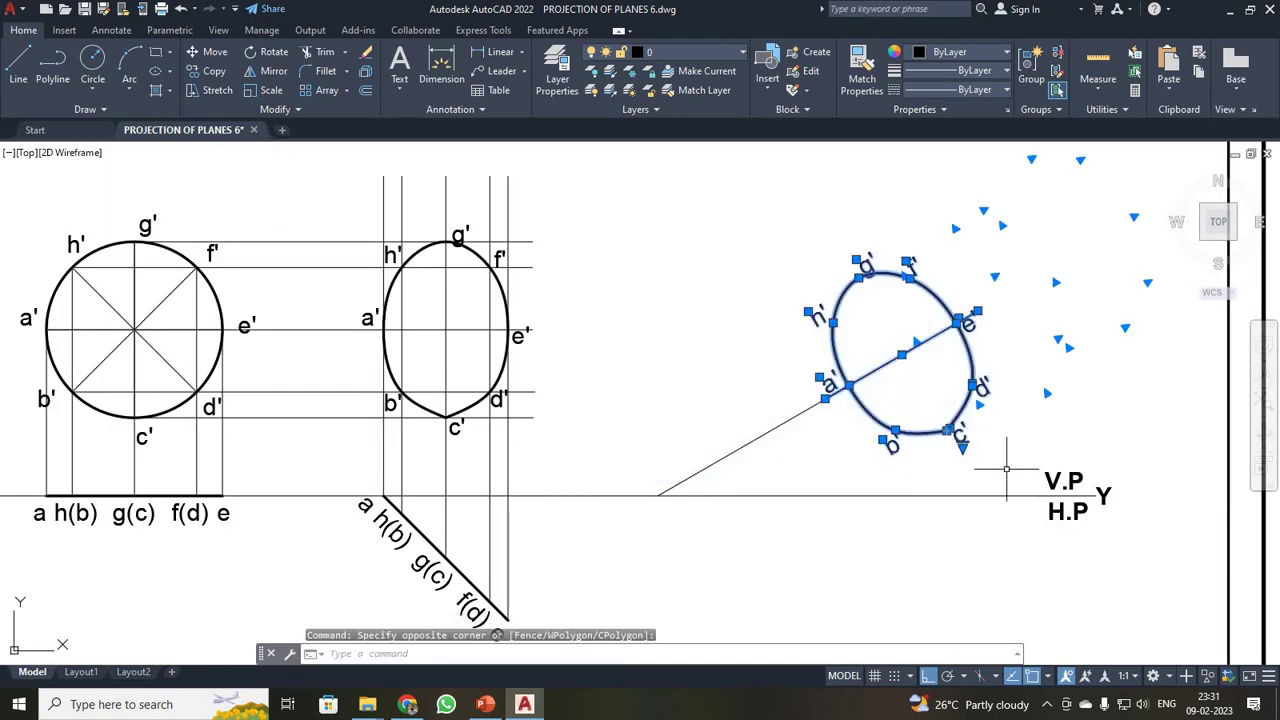
left_click(763, 432)
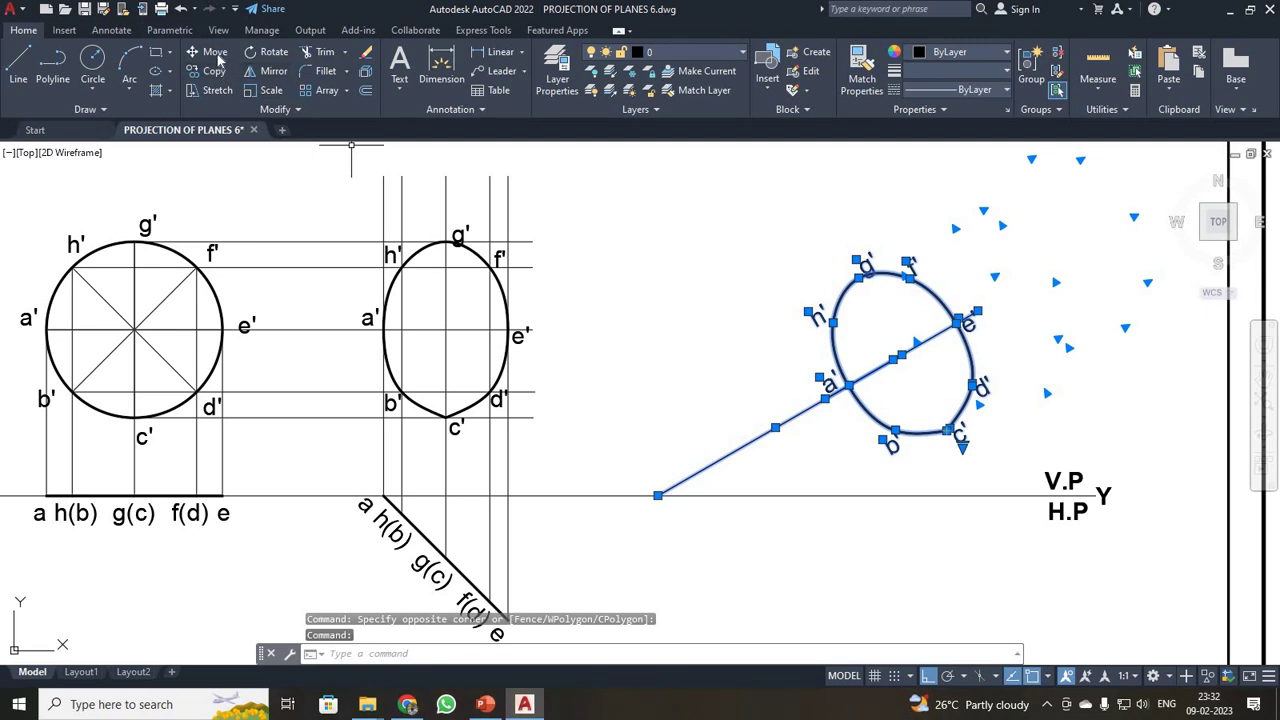
type("m")
key("Return")
left_click(657, 495)
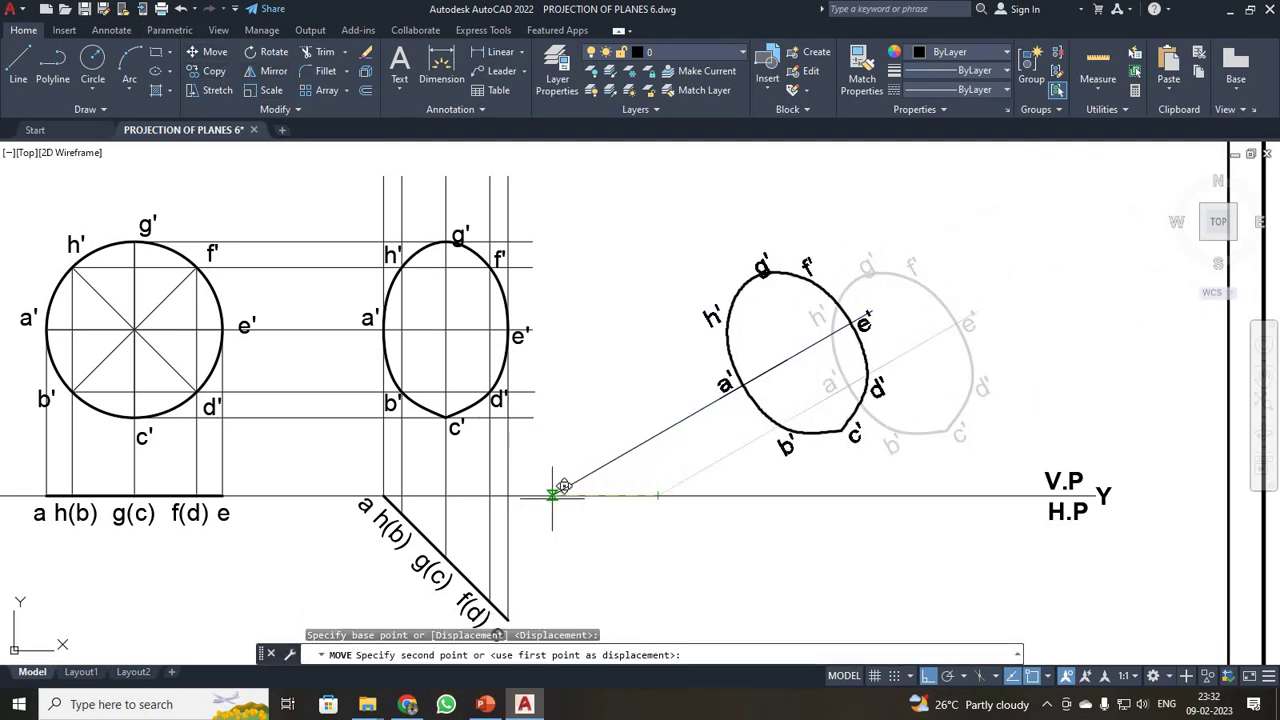
left_click(572, 497)
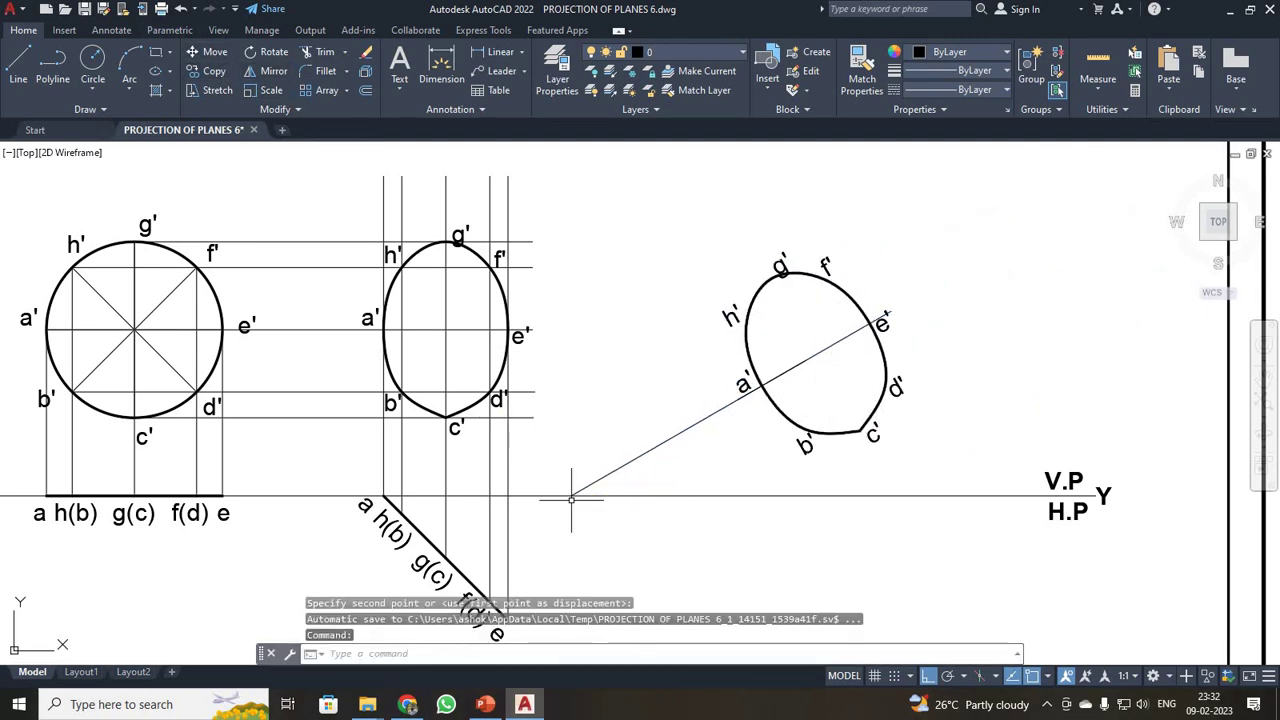
key("Escape")
scroll(572, 497, "down", 3)
scroll(682, 515, "up", 3)
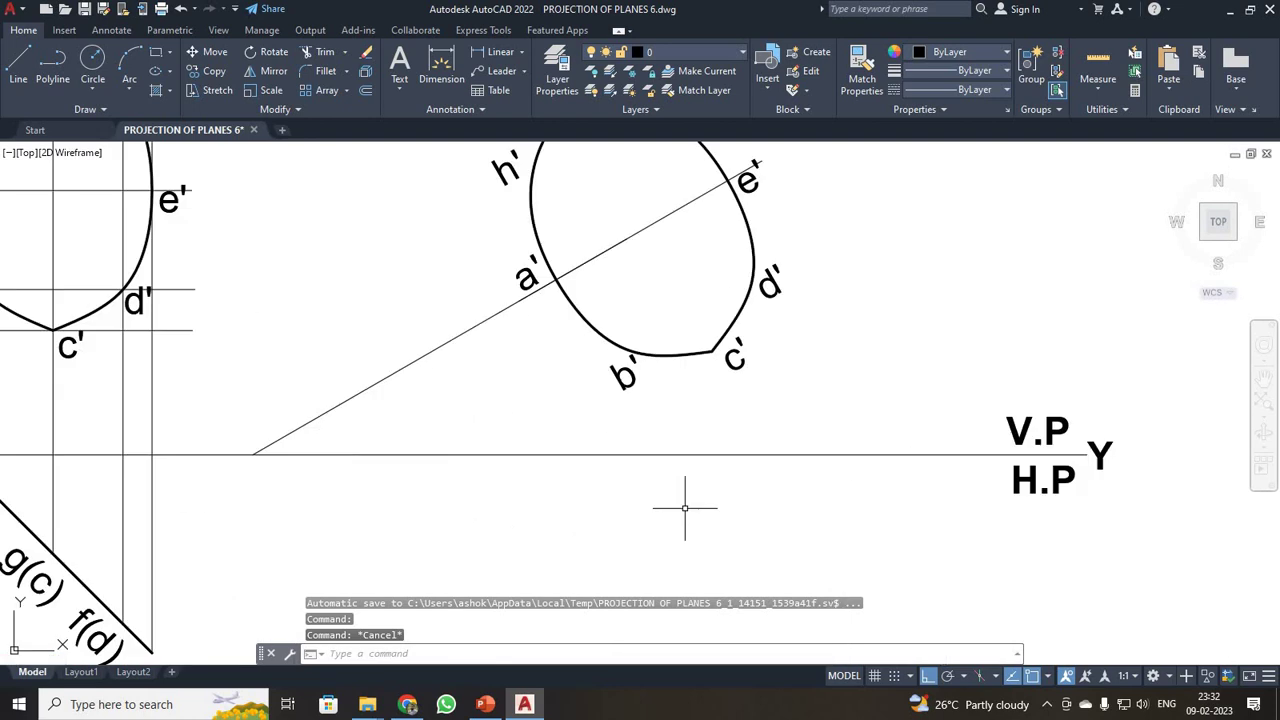
key("Escape")
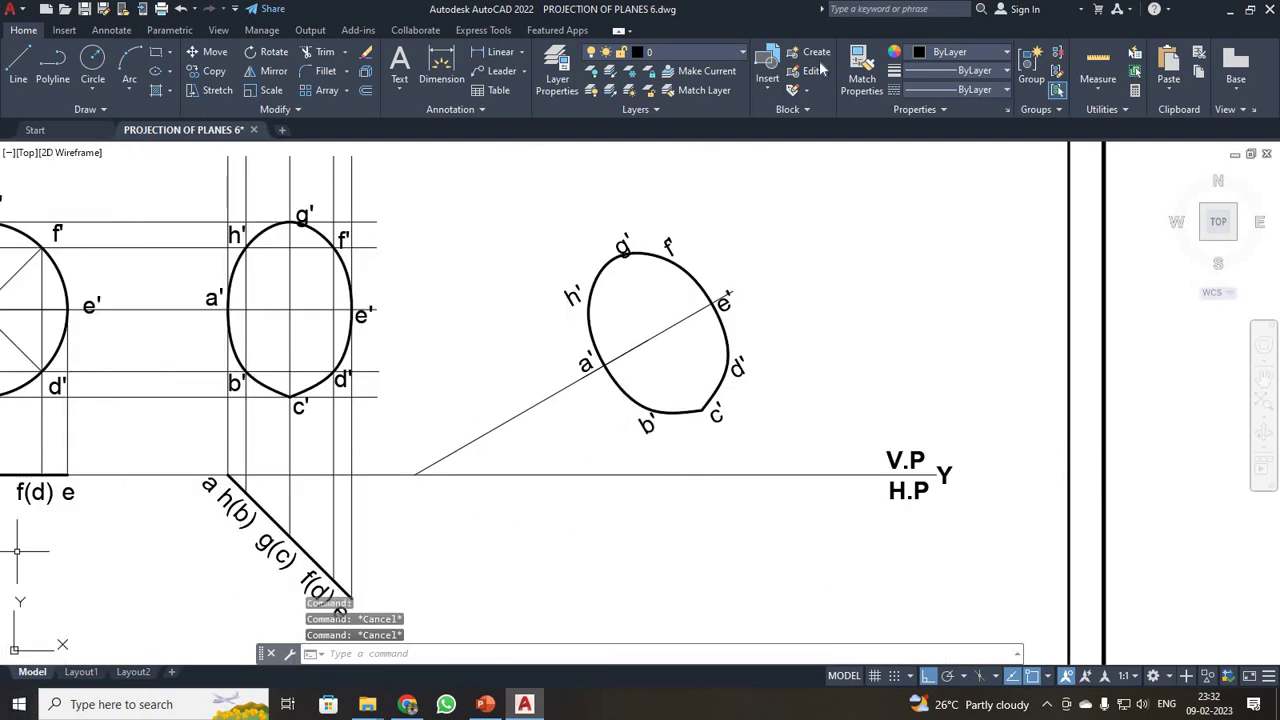
key("F8")
key("F8")
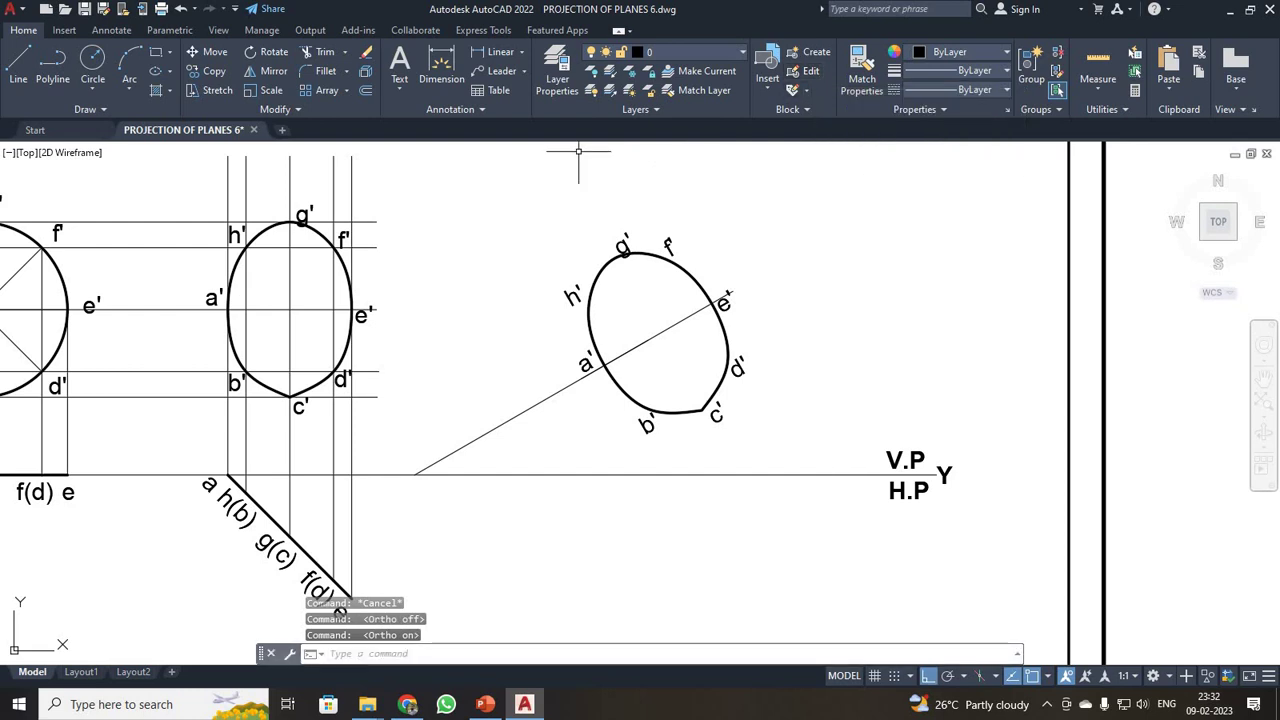
Draw vertical projectors down from points a' and b' of the tilted view
left_click(19, 64)
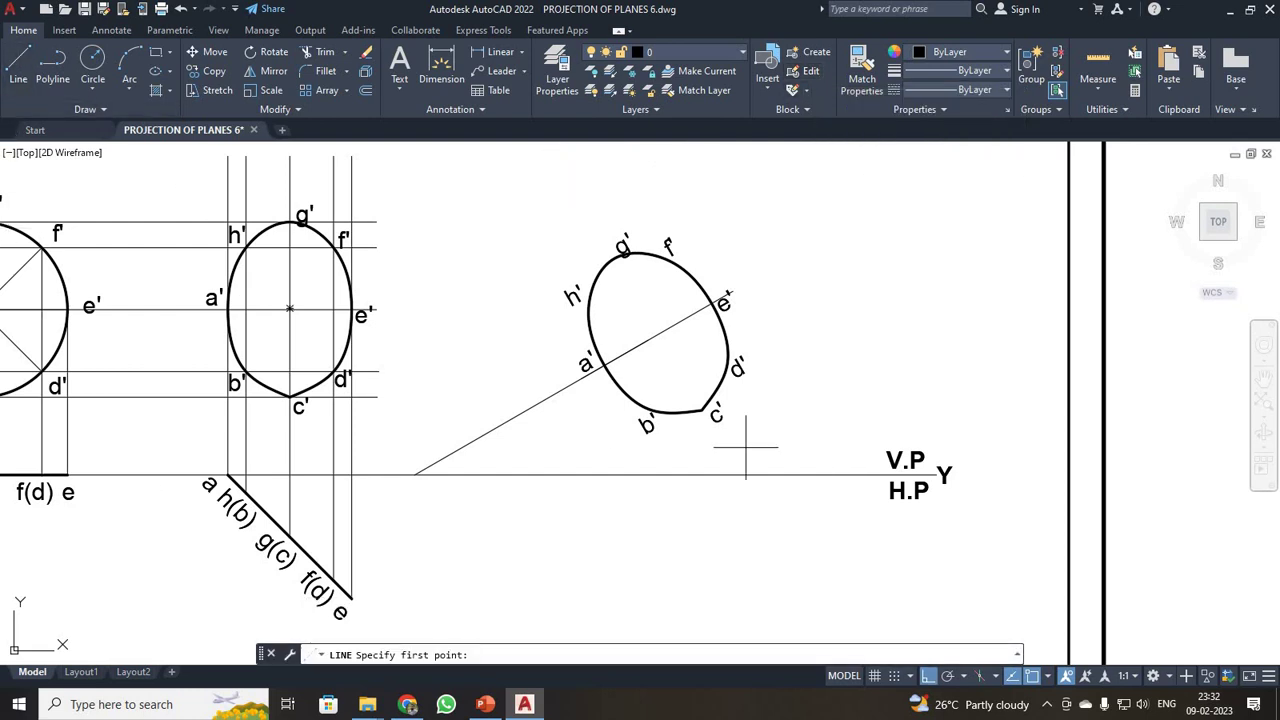
left_click(604, 364)
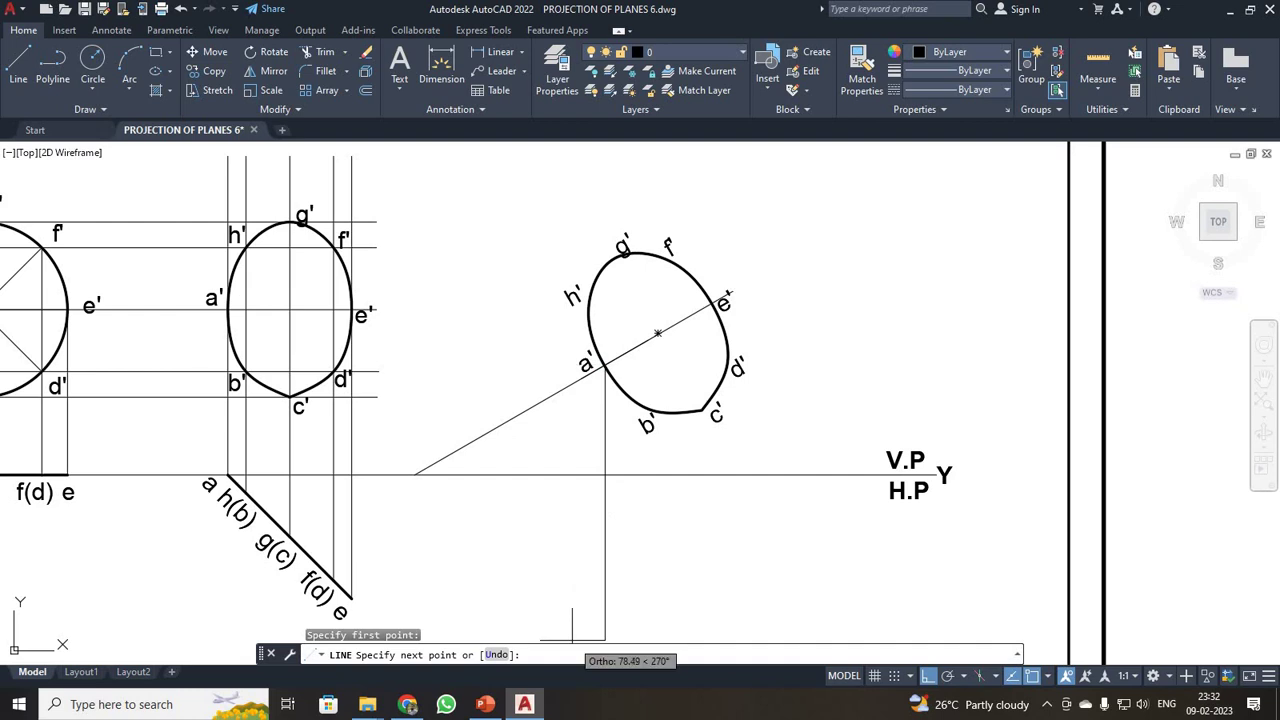
left_click(722, 505)
key("Return")
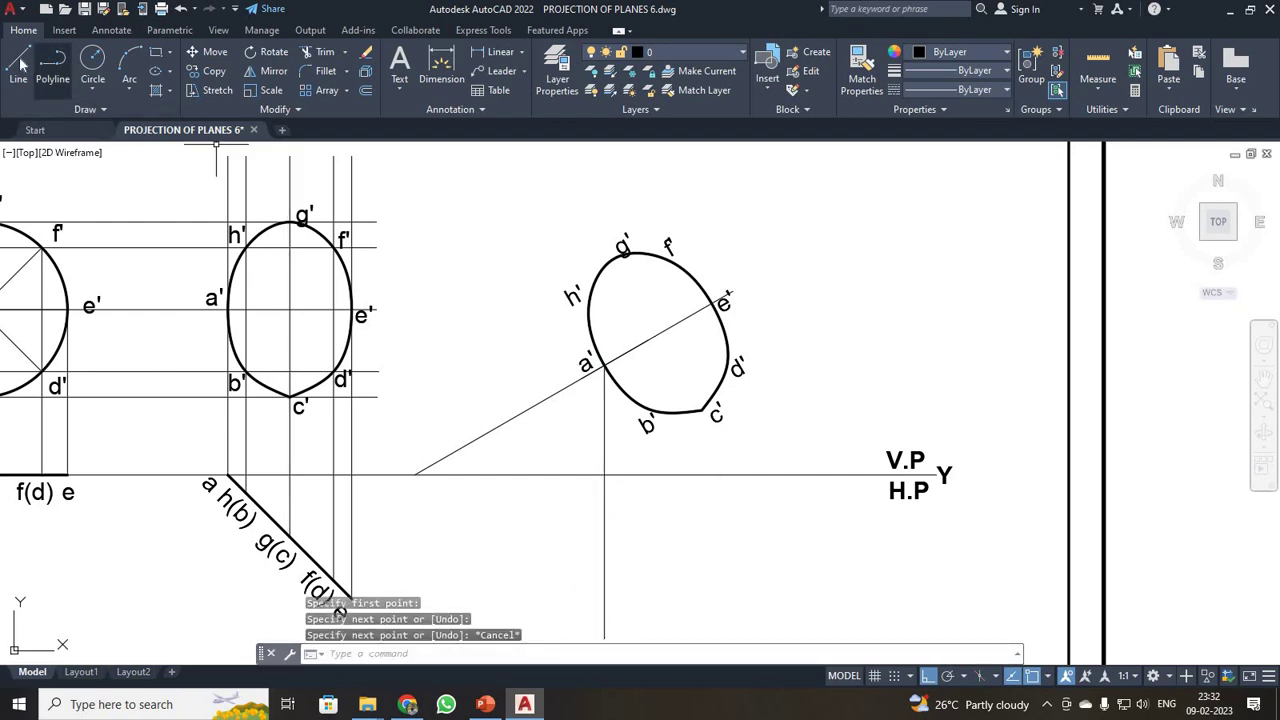
left_click(19, 64)
left_click(654, 410)
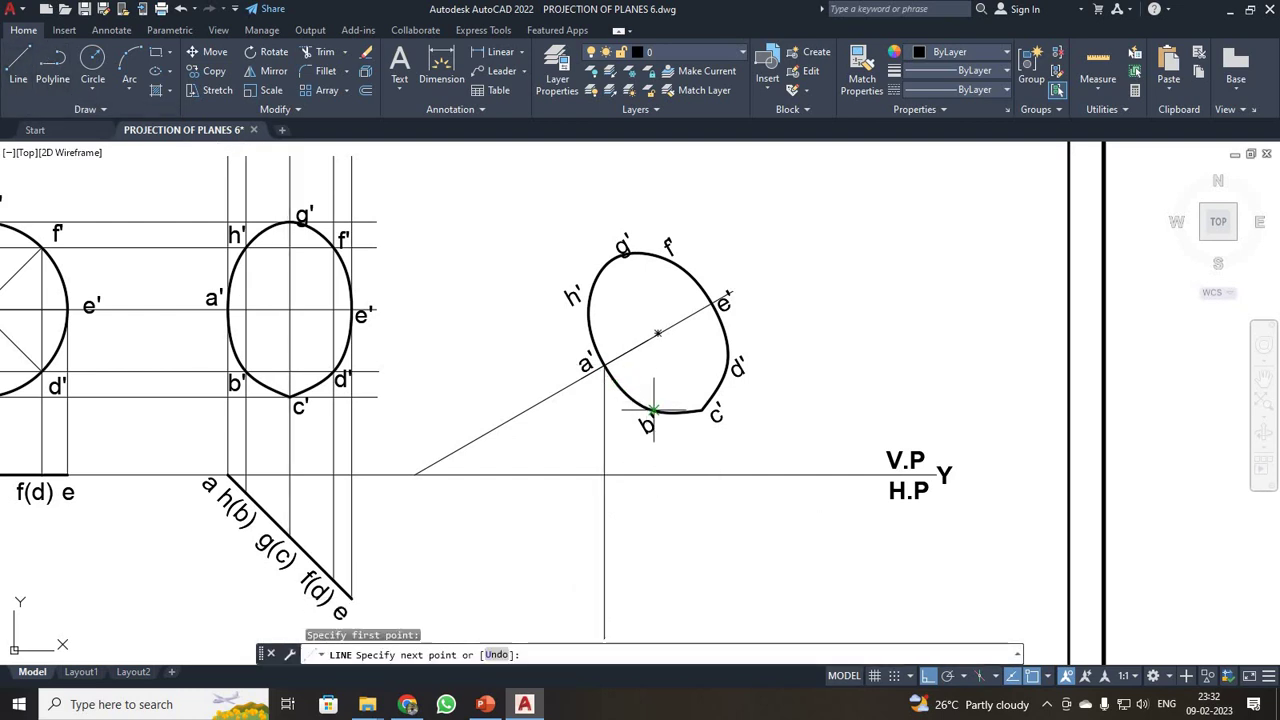
left_click(663, 640)
key("Escape")
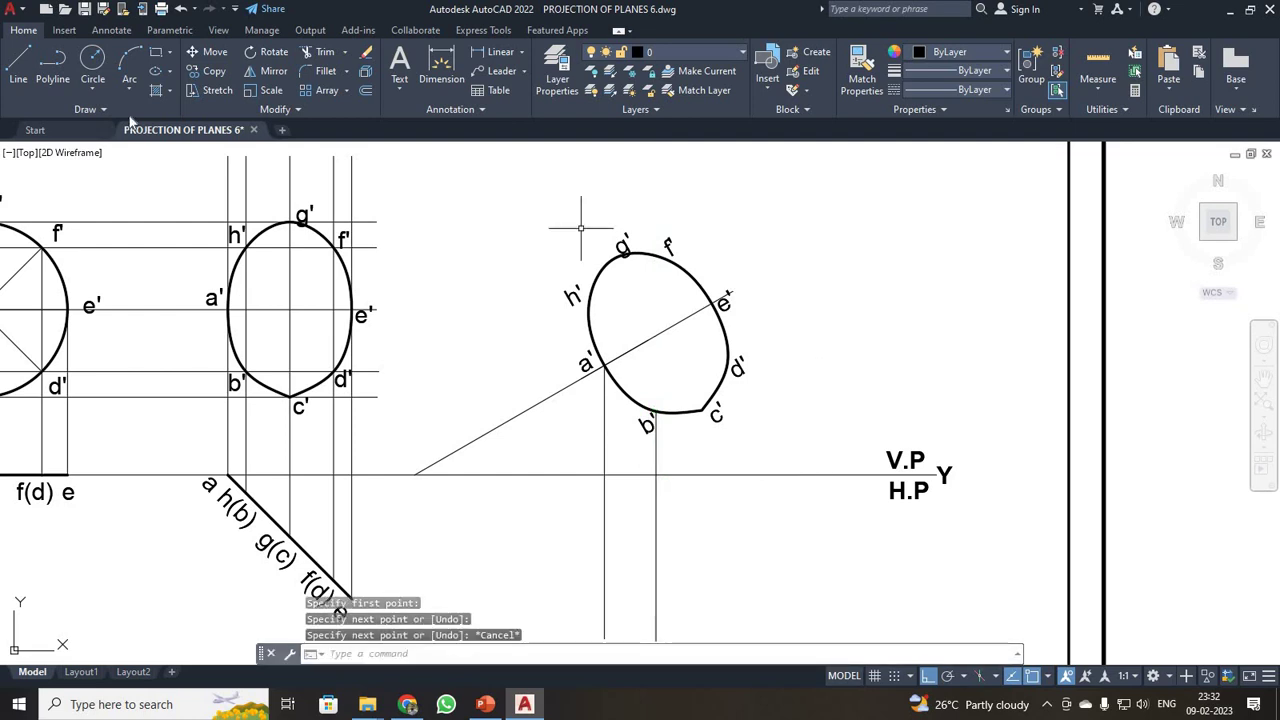
Start a projector line from point c', then cancel the unfinished line
left_click(18, 65)
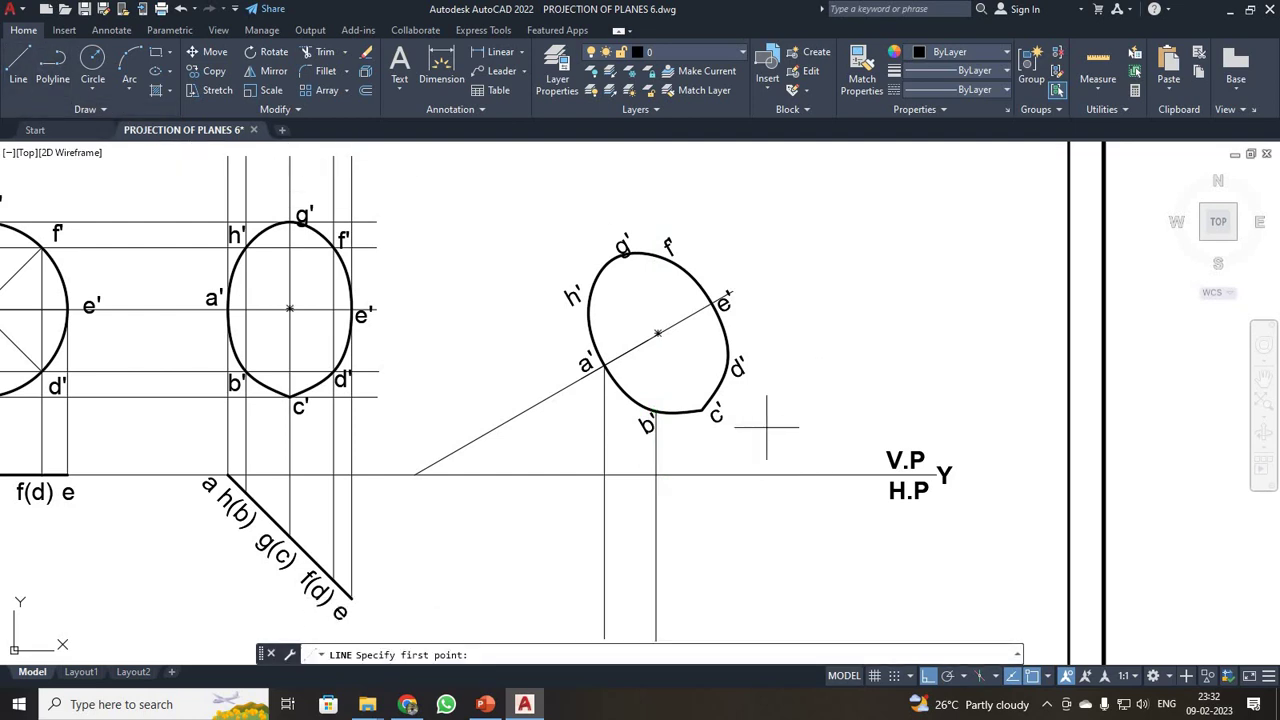
left_click(702, 410)
scroll(692, 580, "down", 2)
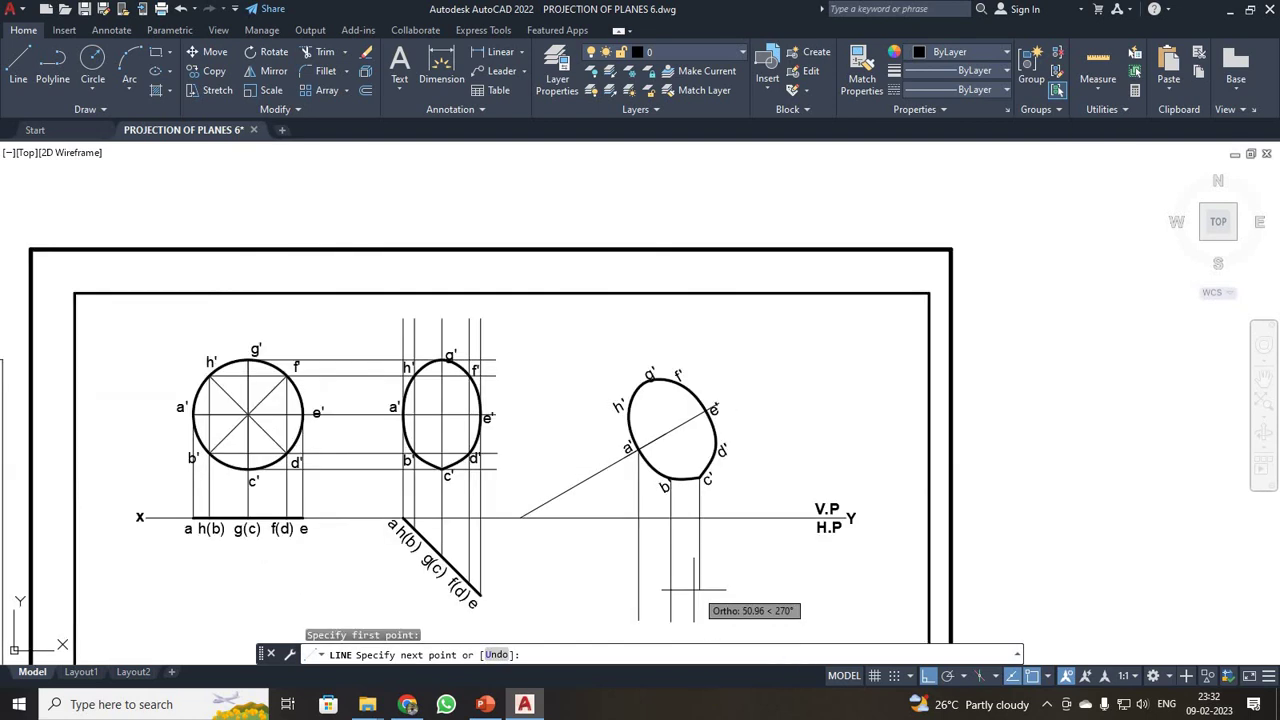
key("Escape")
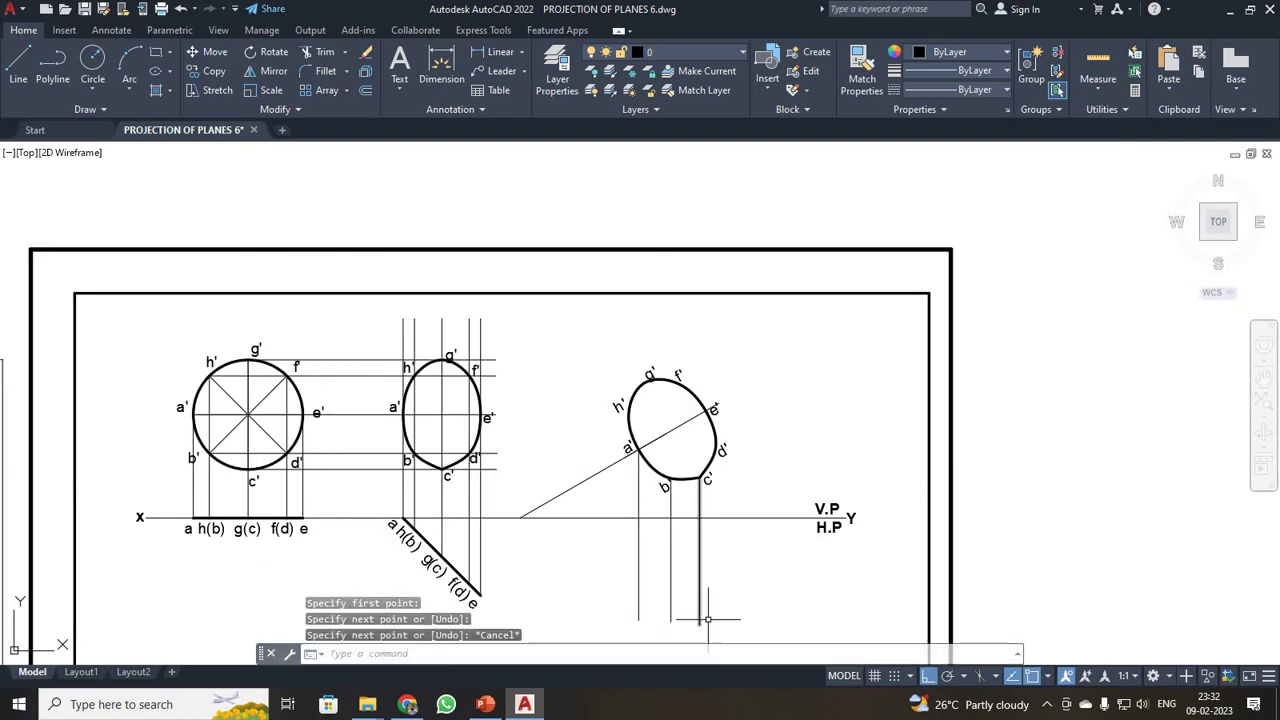
scroll(365, 251, "up", 2)
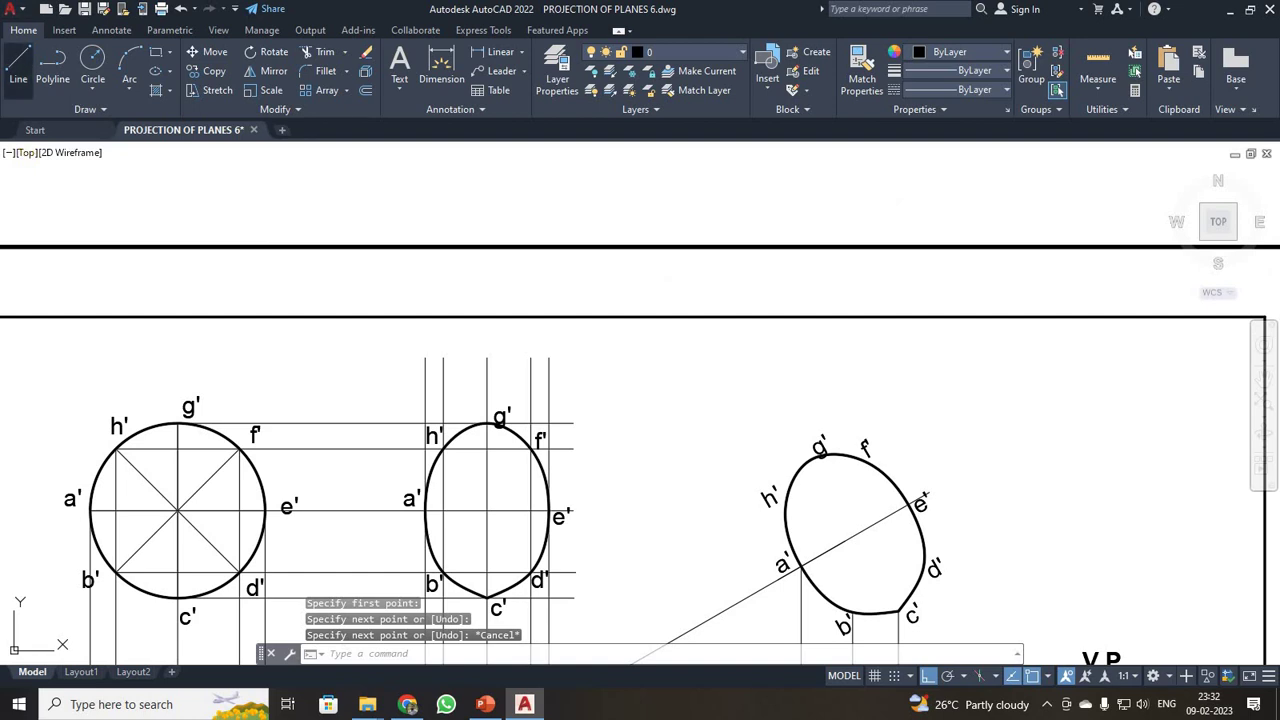
left_click(18, 65)
scroll(920, 575, "down", 3)
scroll(972, 589, "up", 2)
scroll(891, 529, "down", 2)
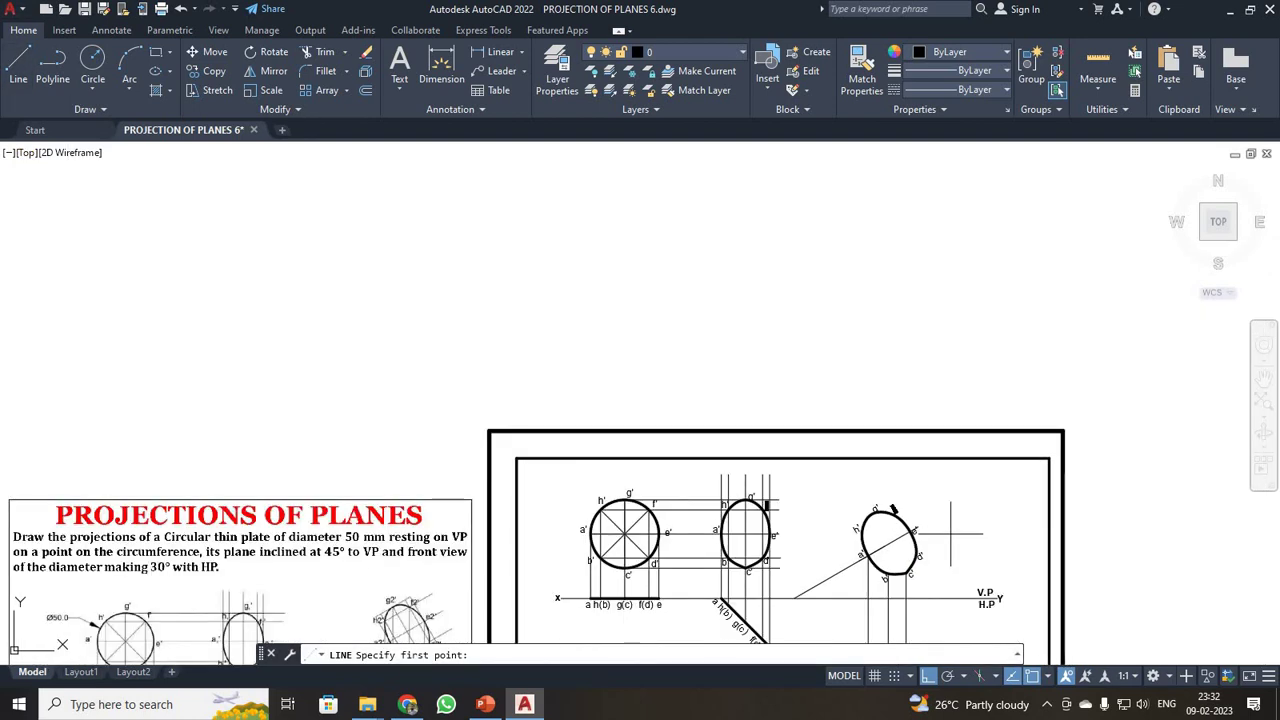
key("Return")
scroll(1005, 425, "down", 2)
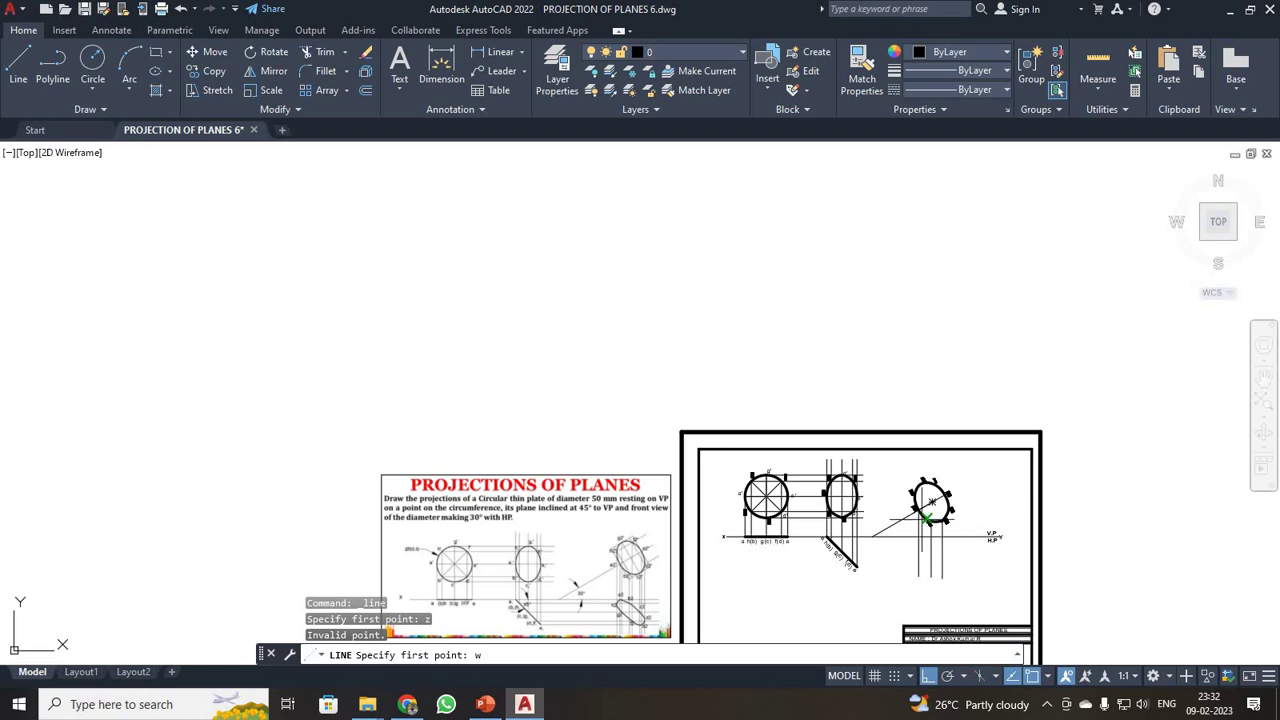
key("Escape")
Zoom window onto the ellipse projections below the tilted view
type("z")
key("Return")
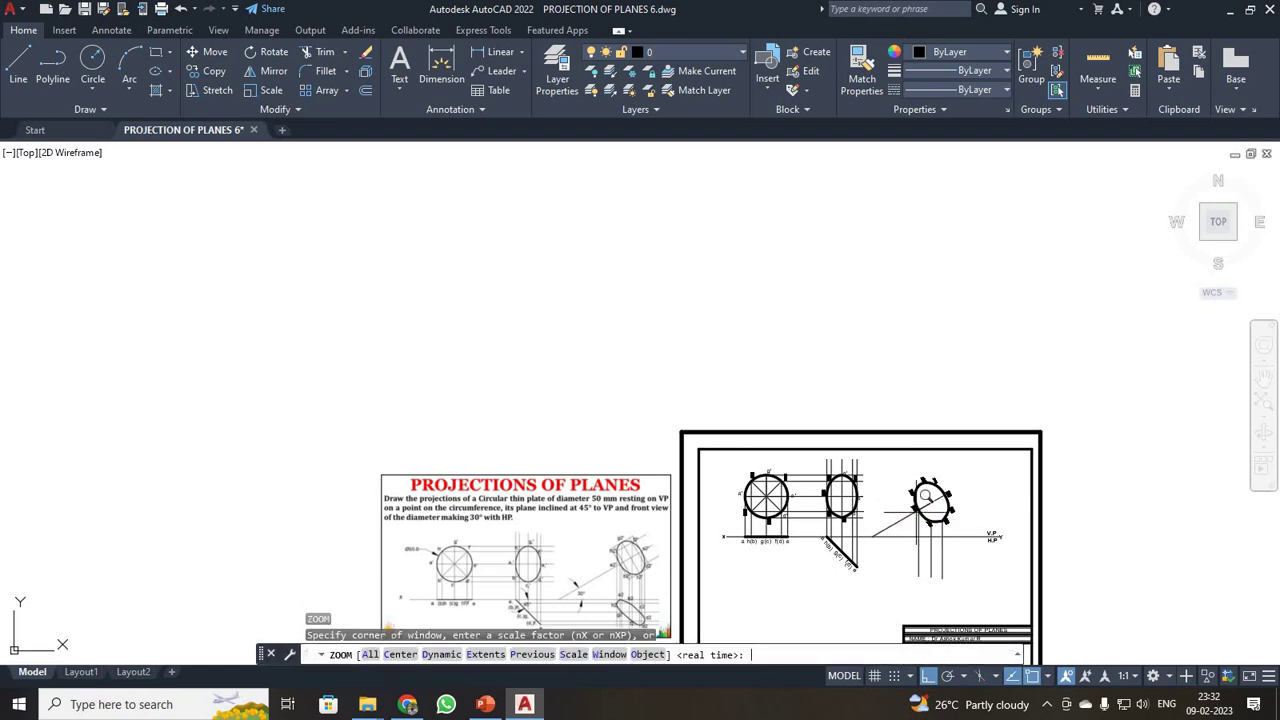
type("w")
key("Return")
left_click(902, 475)
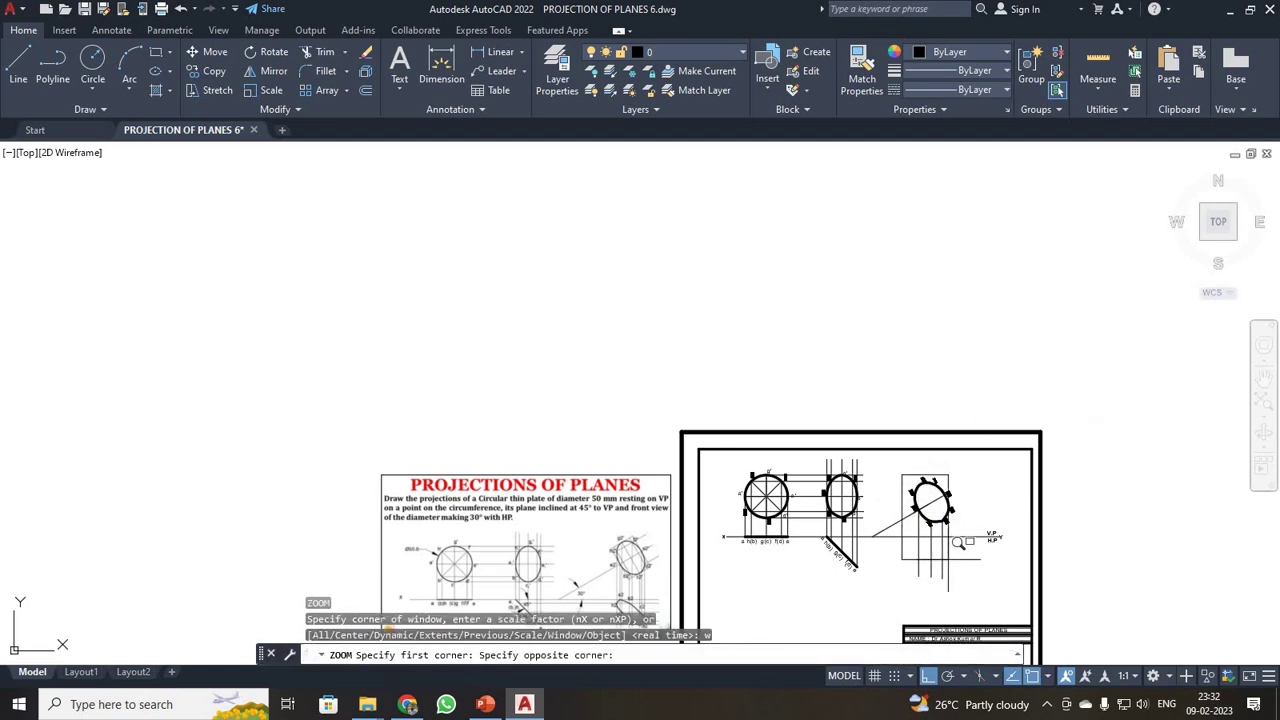
left_click(975, 577)
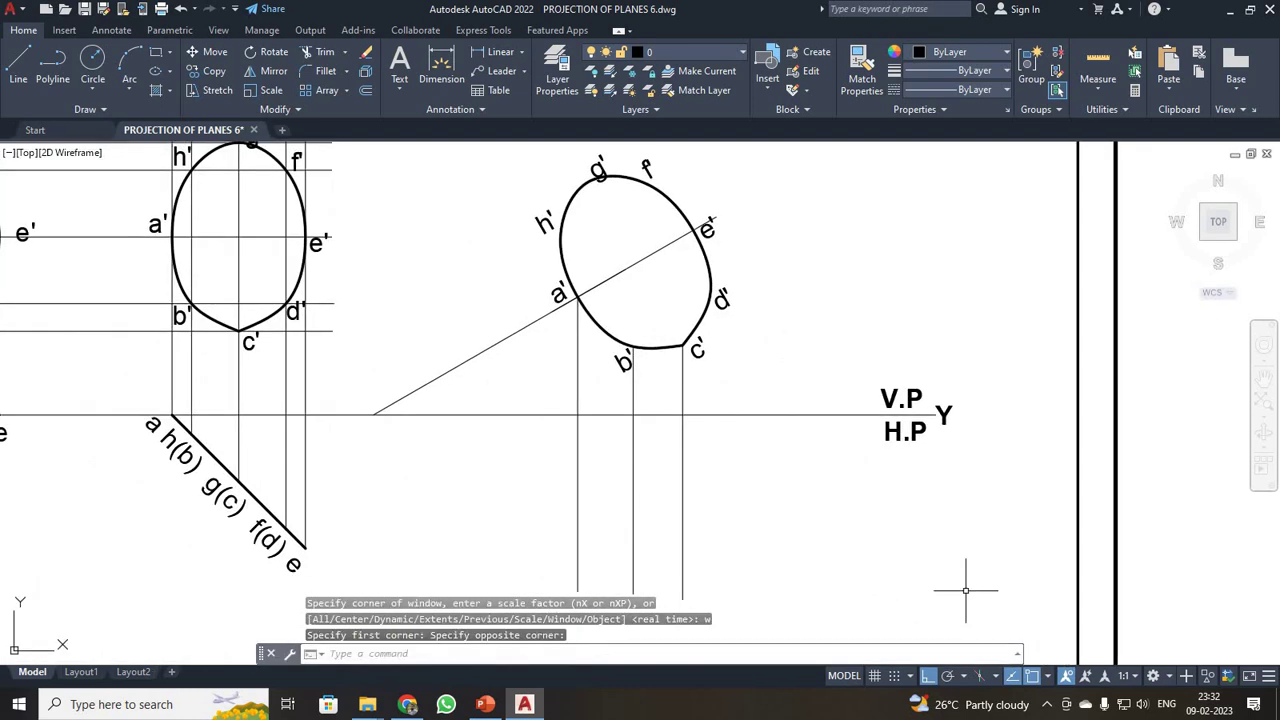
Drop vertical projectors from points d' and e' below the XY line
left_click(18, 66)
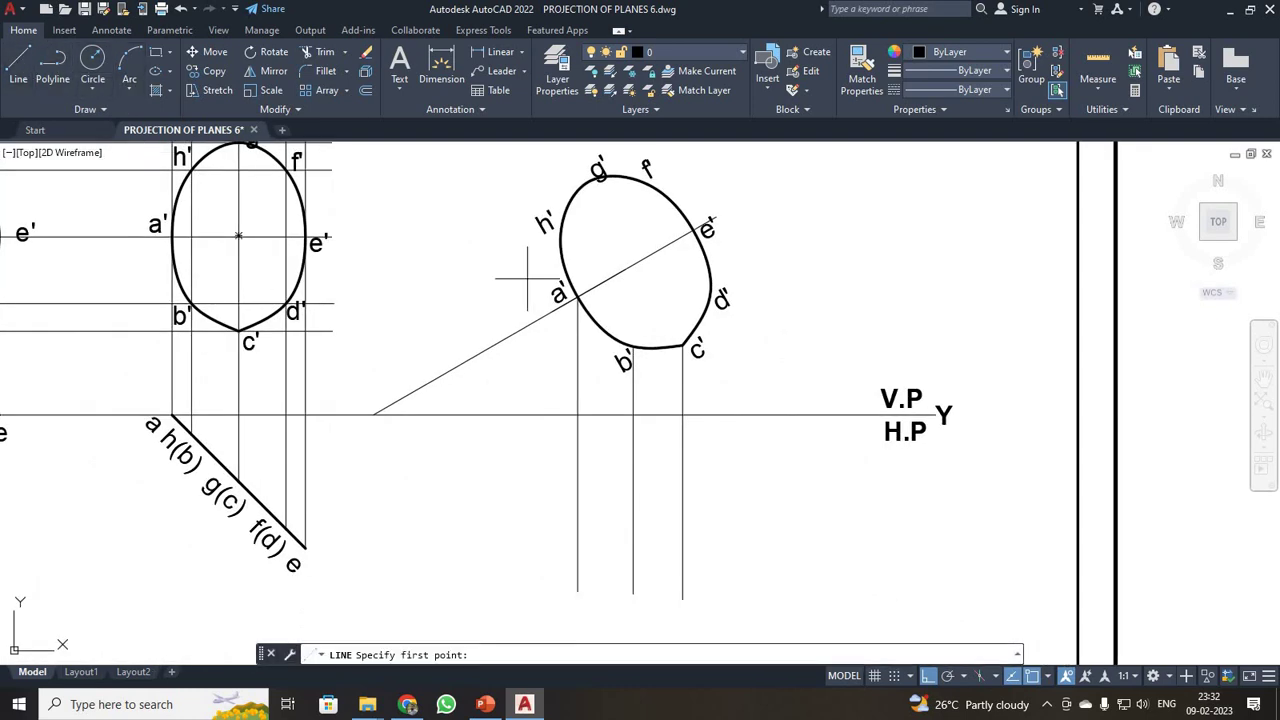
left_click(710, 296)
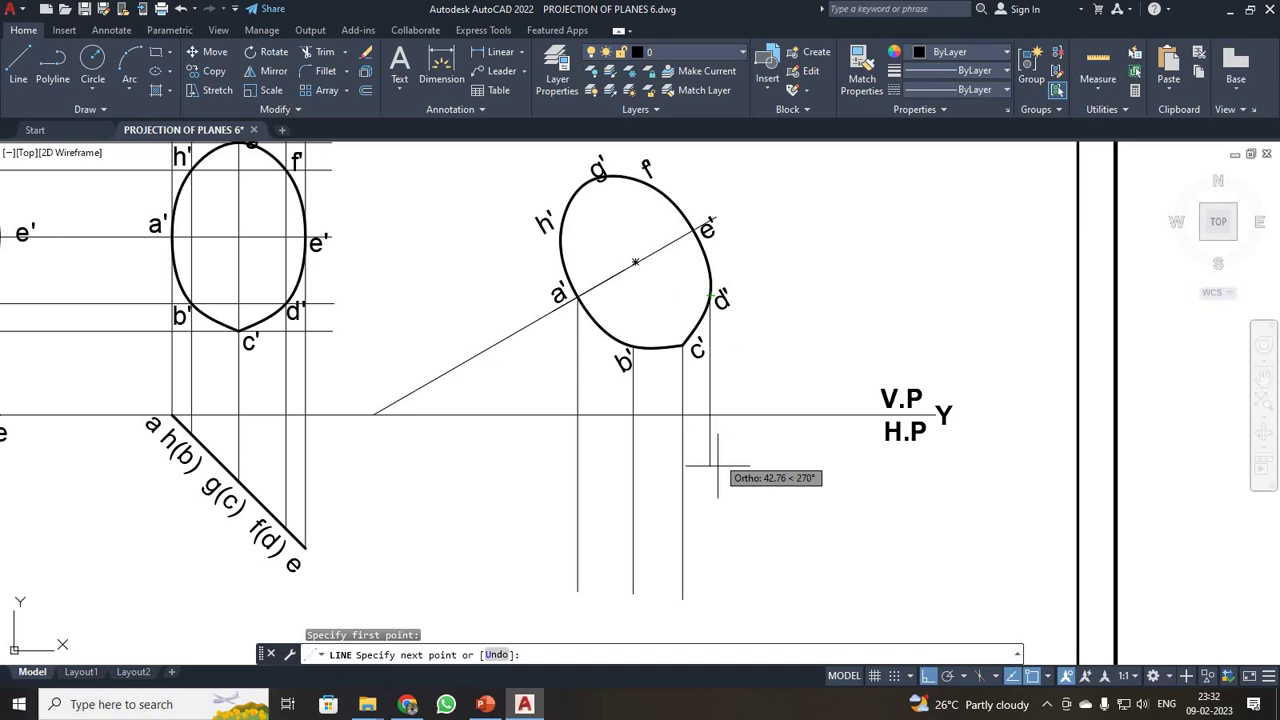
left_click(708, 599)
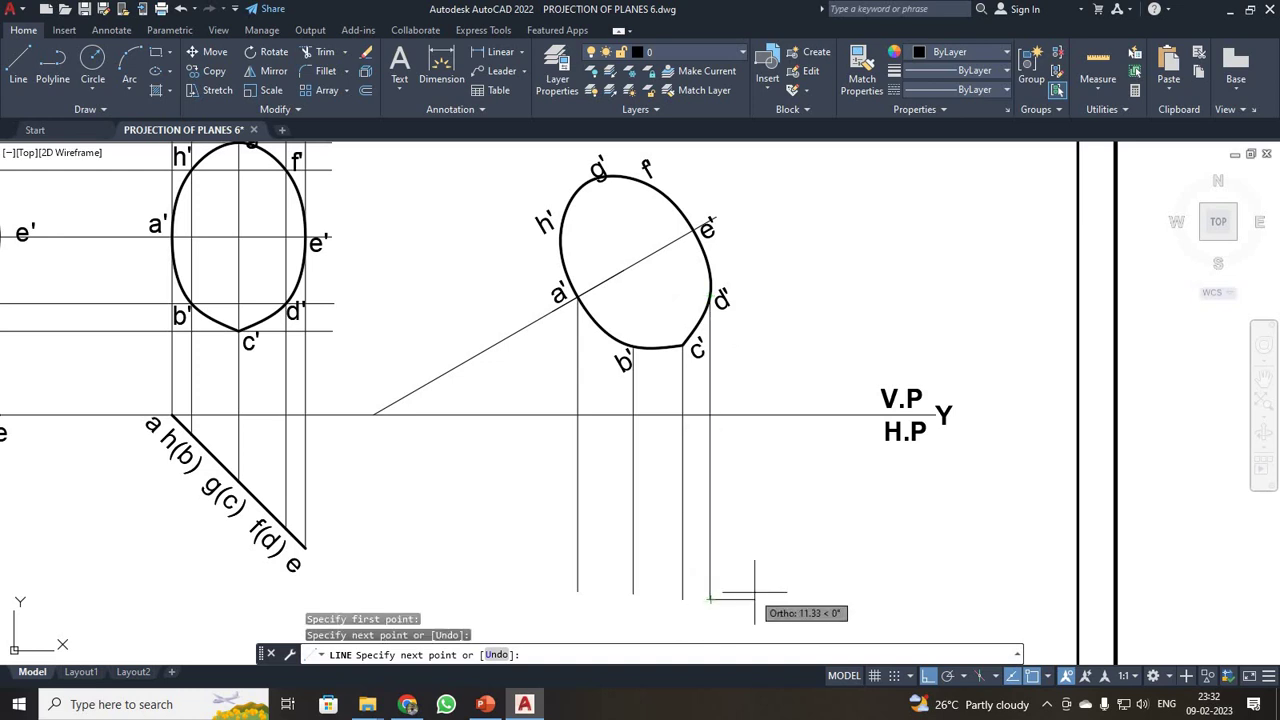
key("Return")
left_click(18, 66)
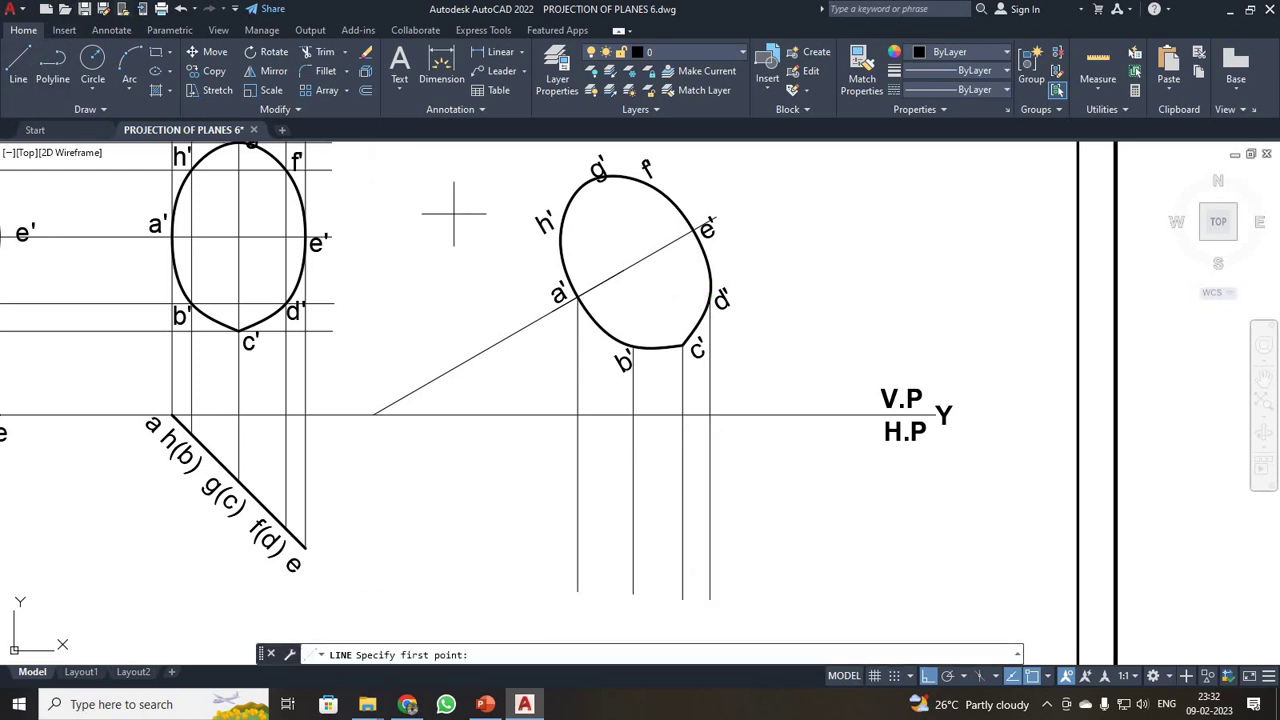
left_click(693, 231)
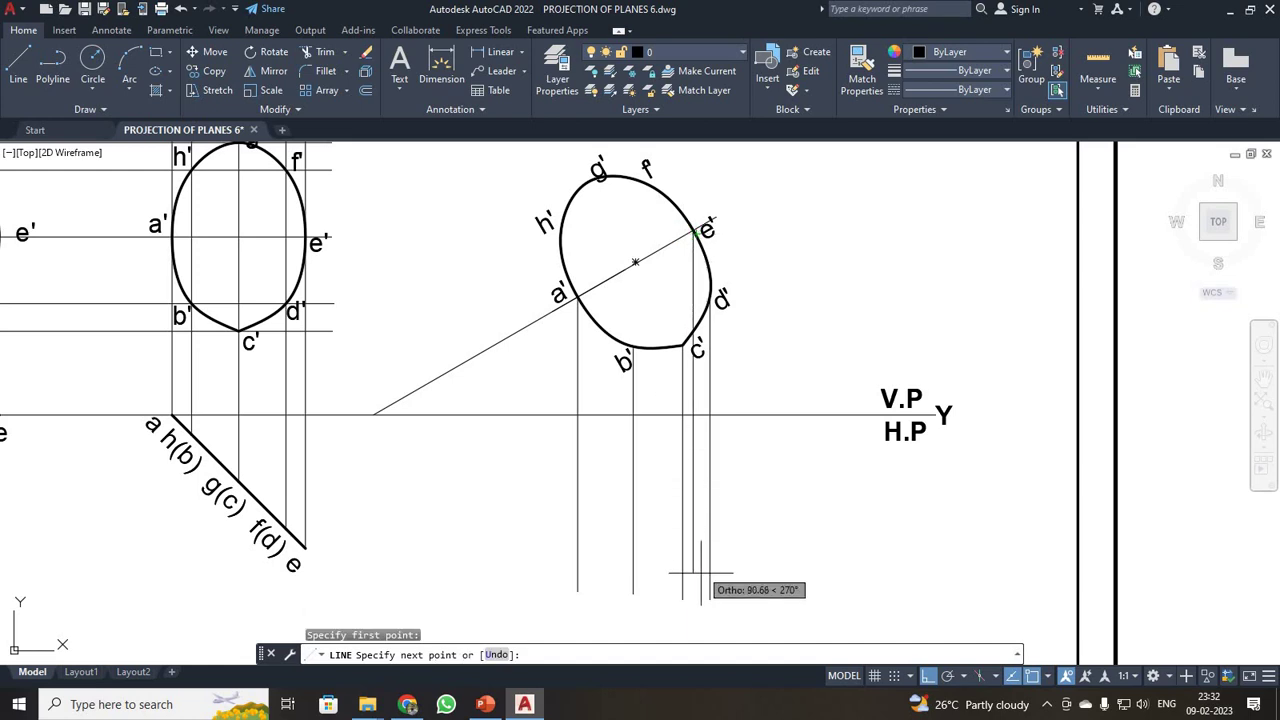
key("Escape")
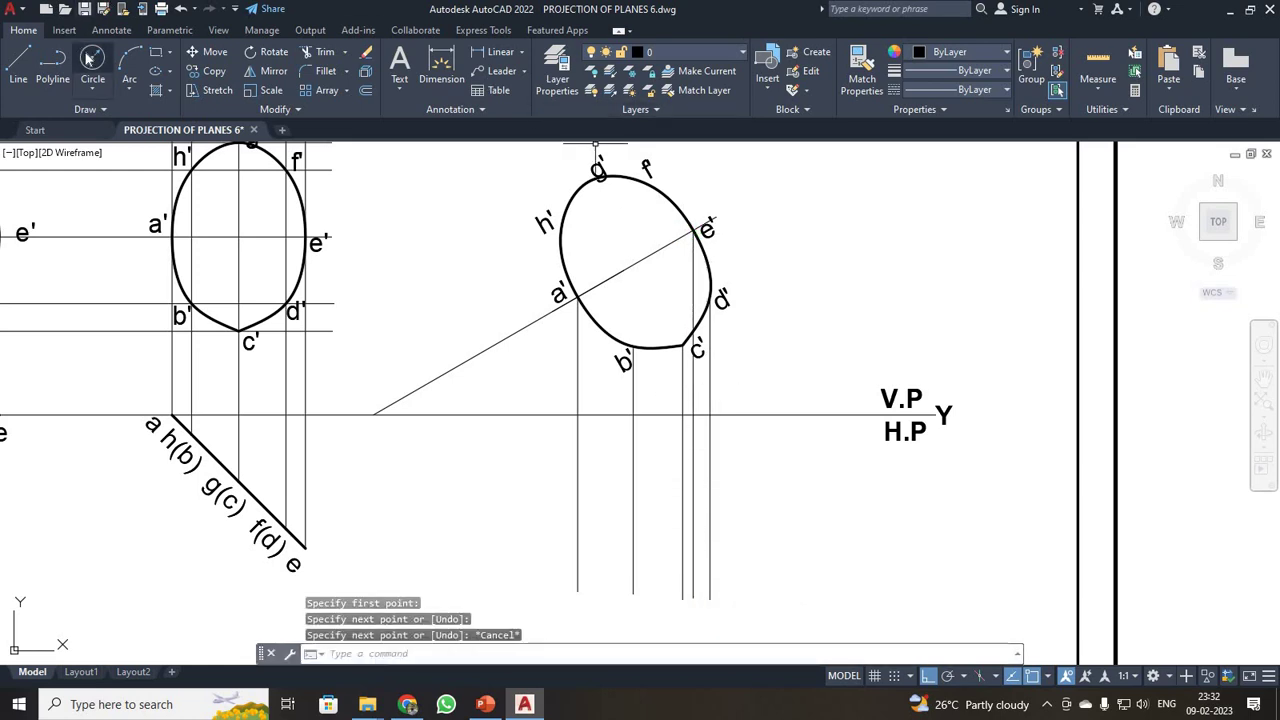
Drop vertical projectors from points f', g' and h' below the XY line
left_click(19, 66)
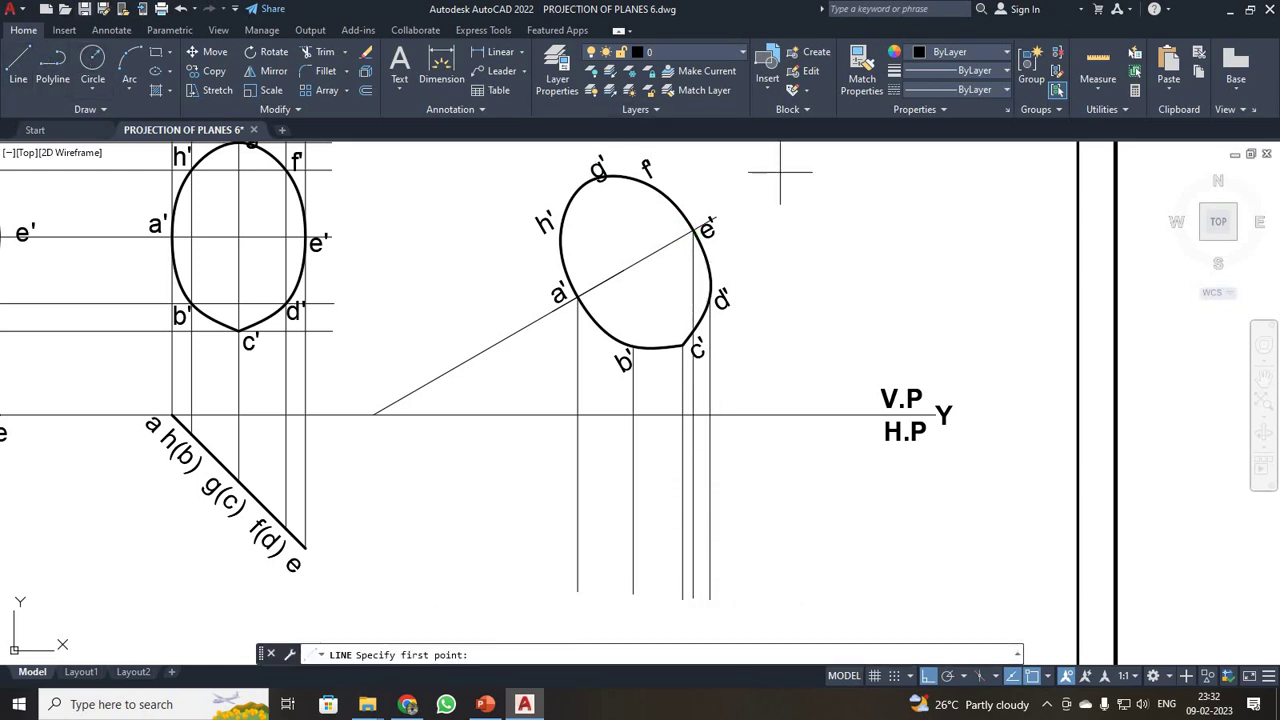
left_click(646, 178)
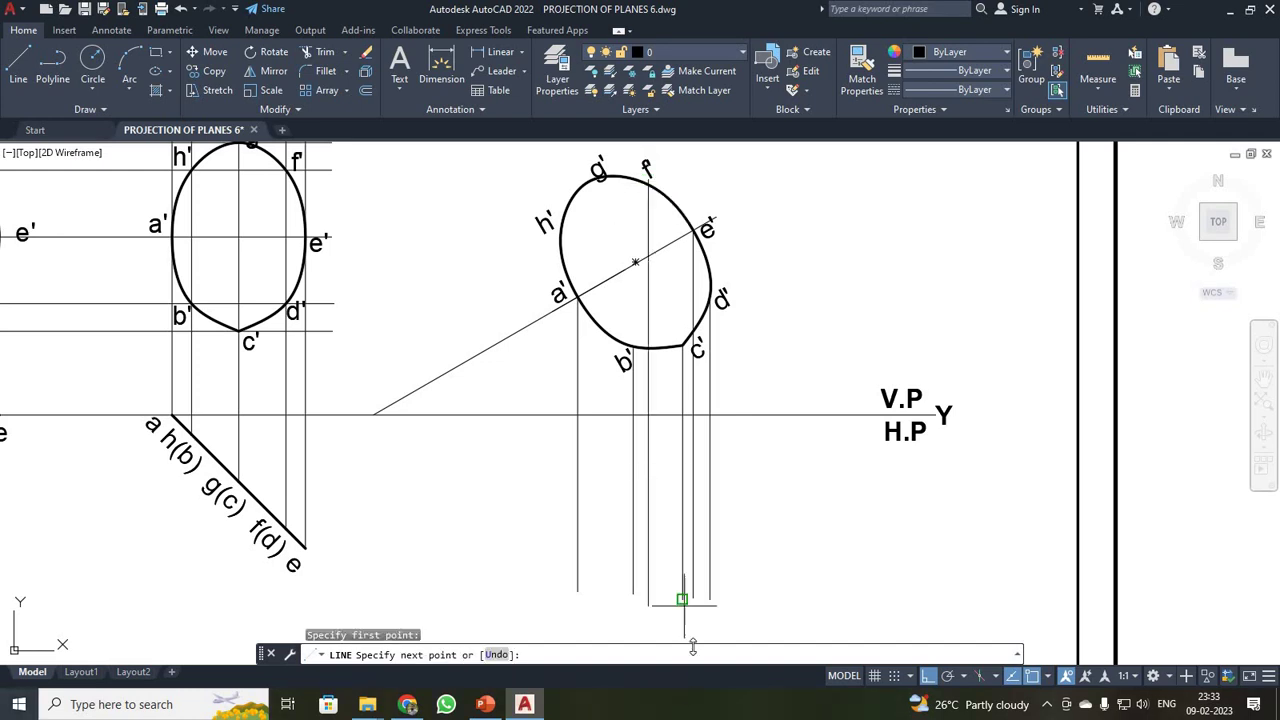
left_click(668, 600)
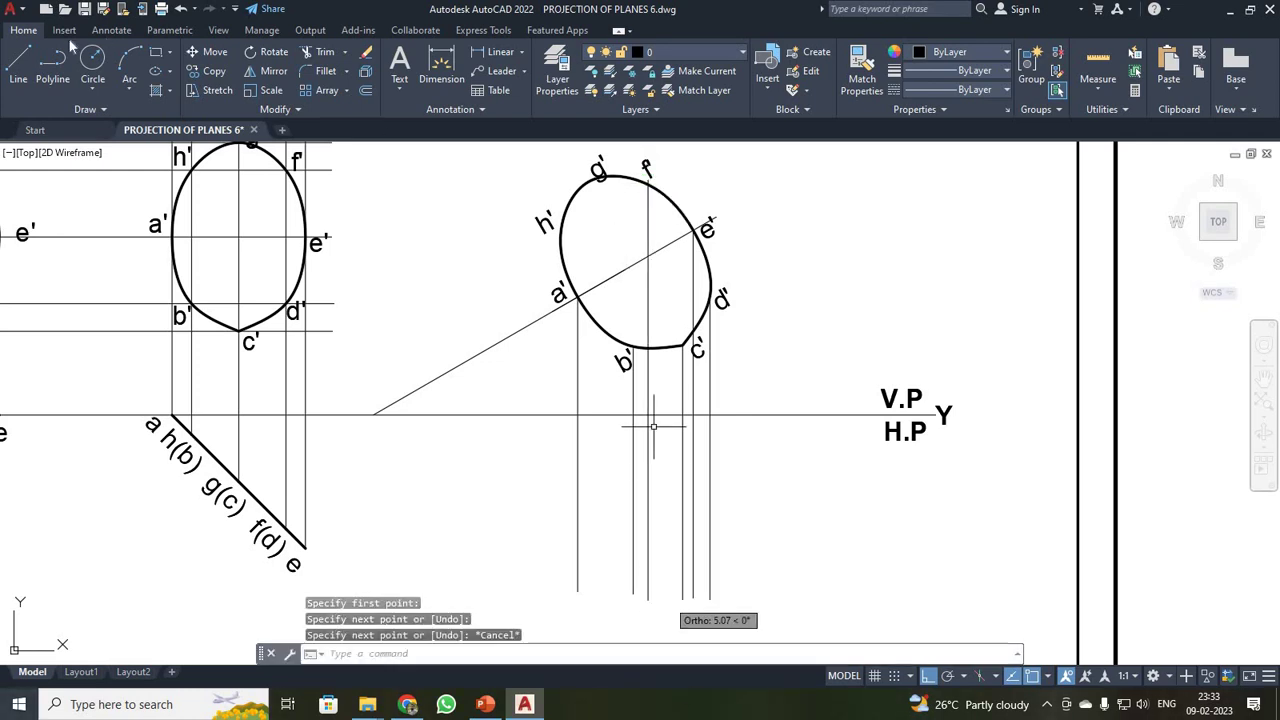
key("Escape")
left_click(19, 66)
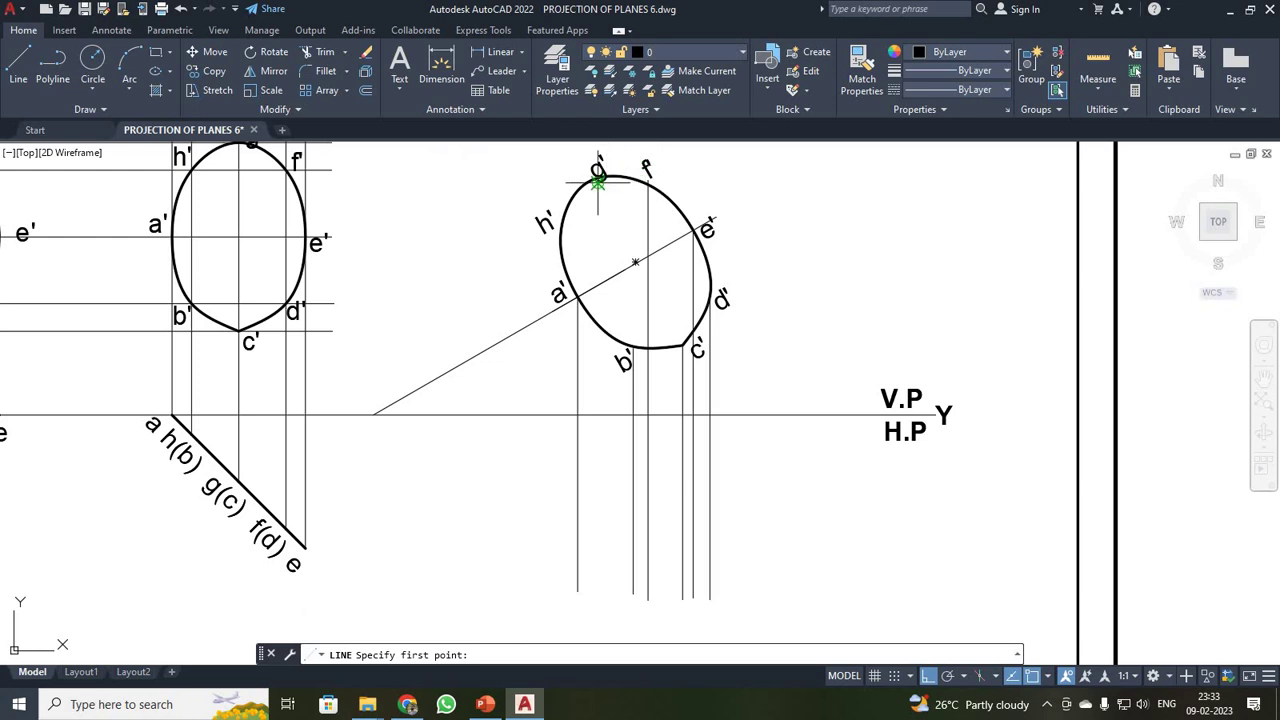
scroll(597, 175, "up", 2)
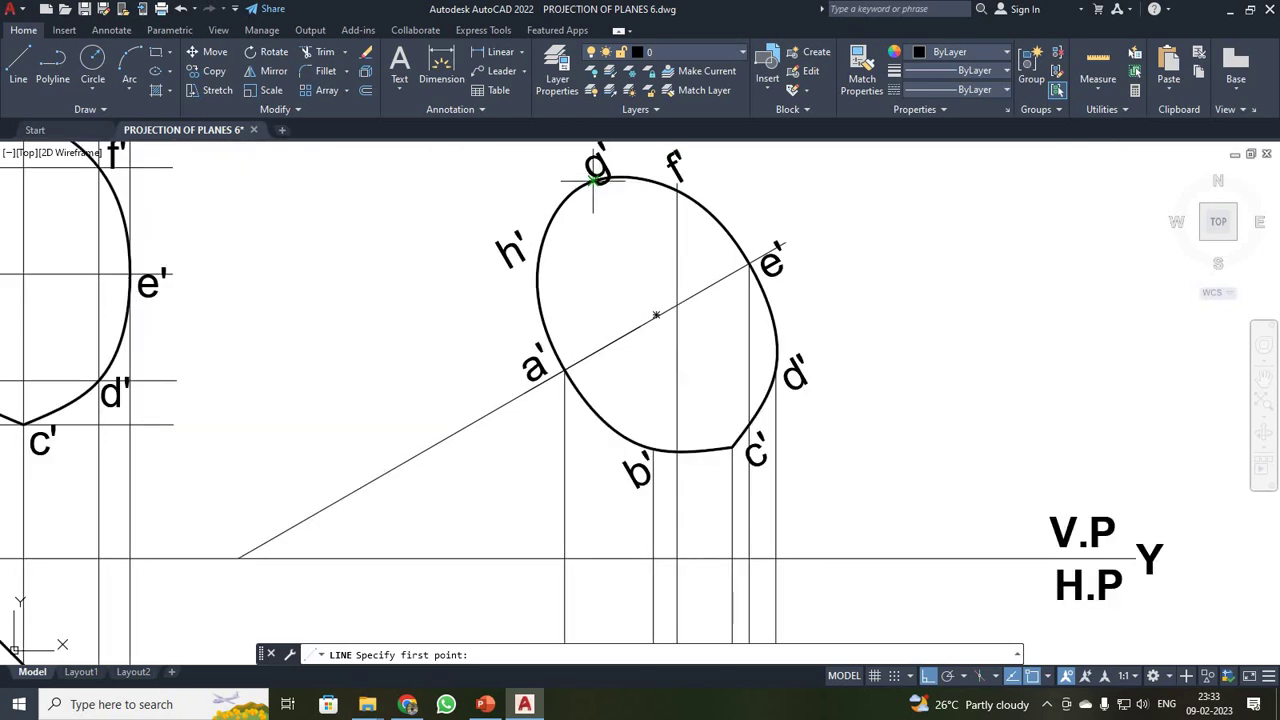
left_click(597, 175)
scroll(597, 175, "down", 4)
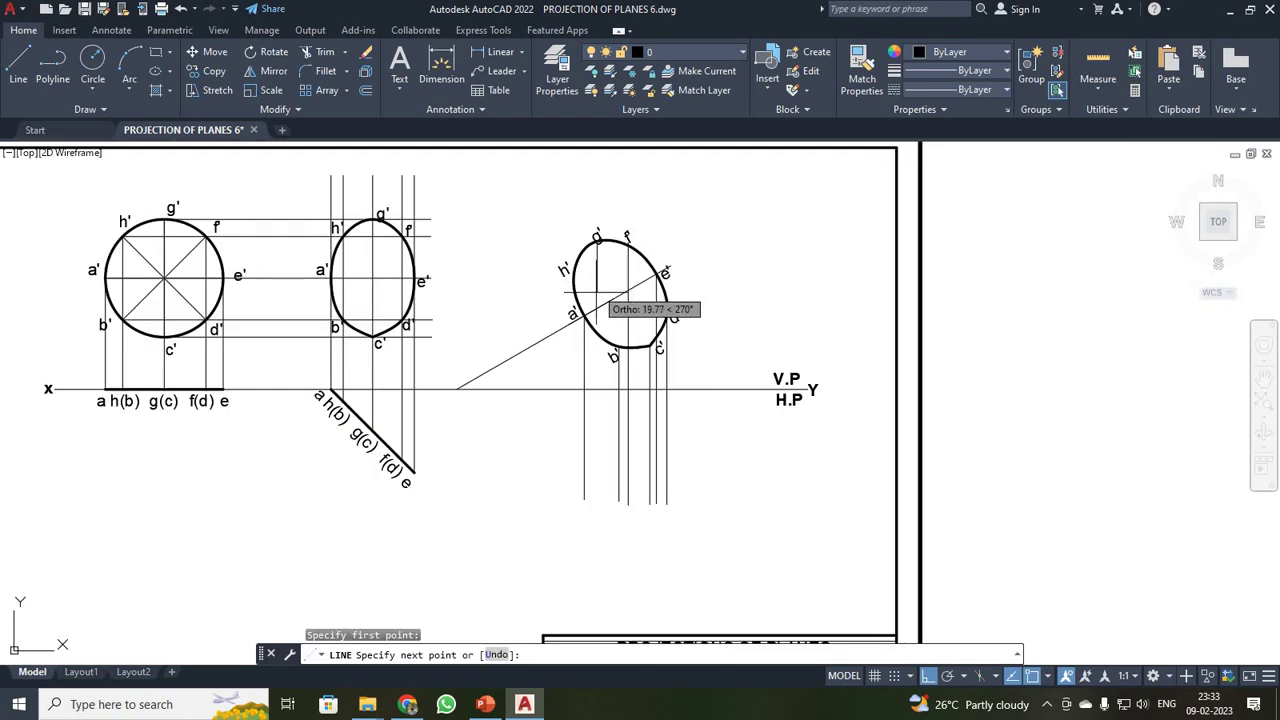
left_click(597, 498)
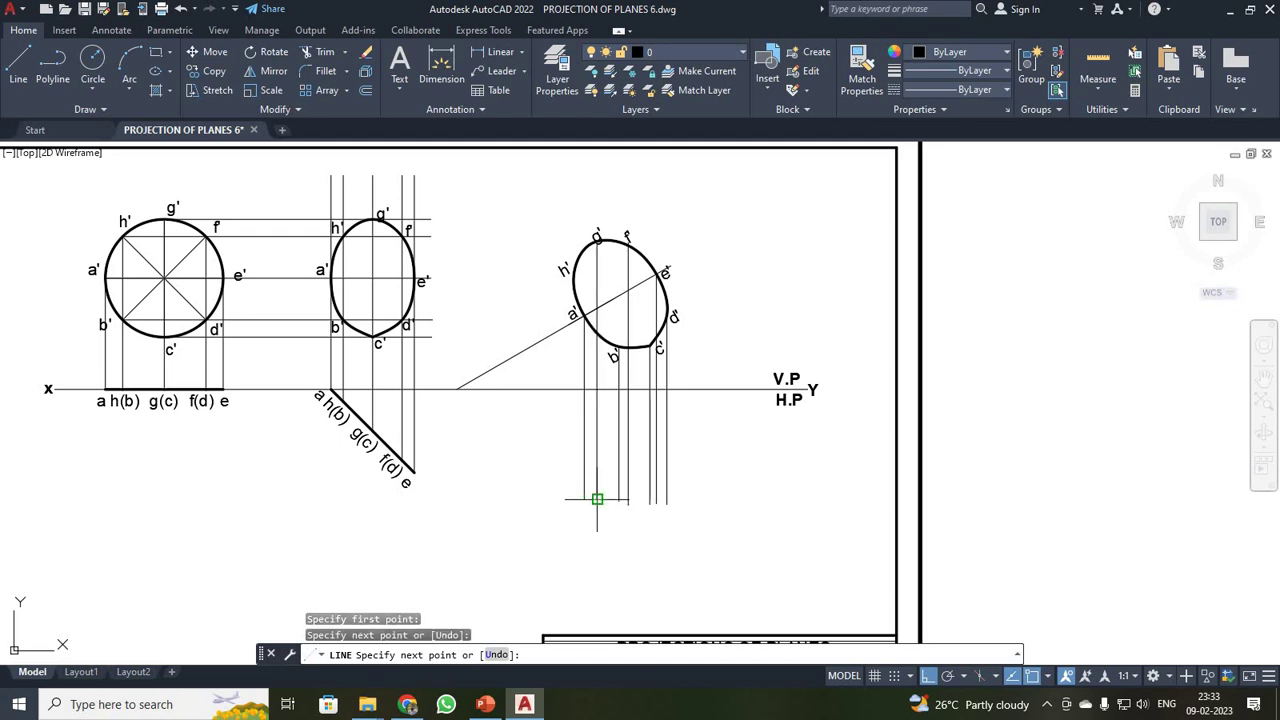
key("Return")
key("Return")
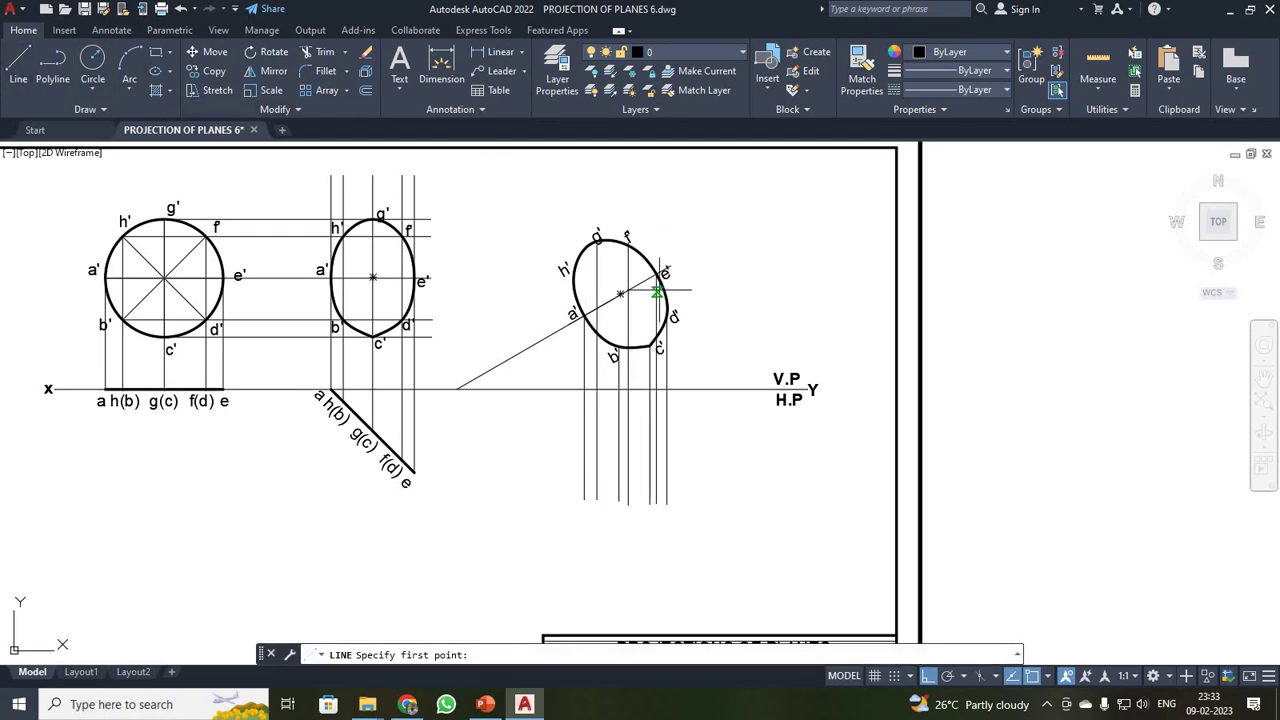
left_click(574, 274)
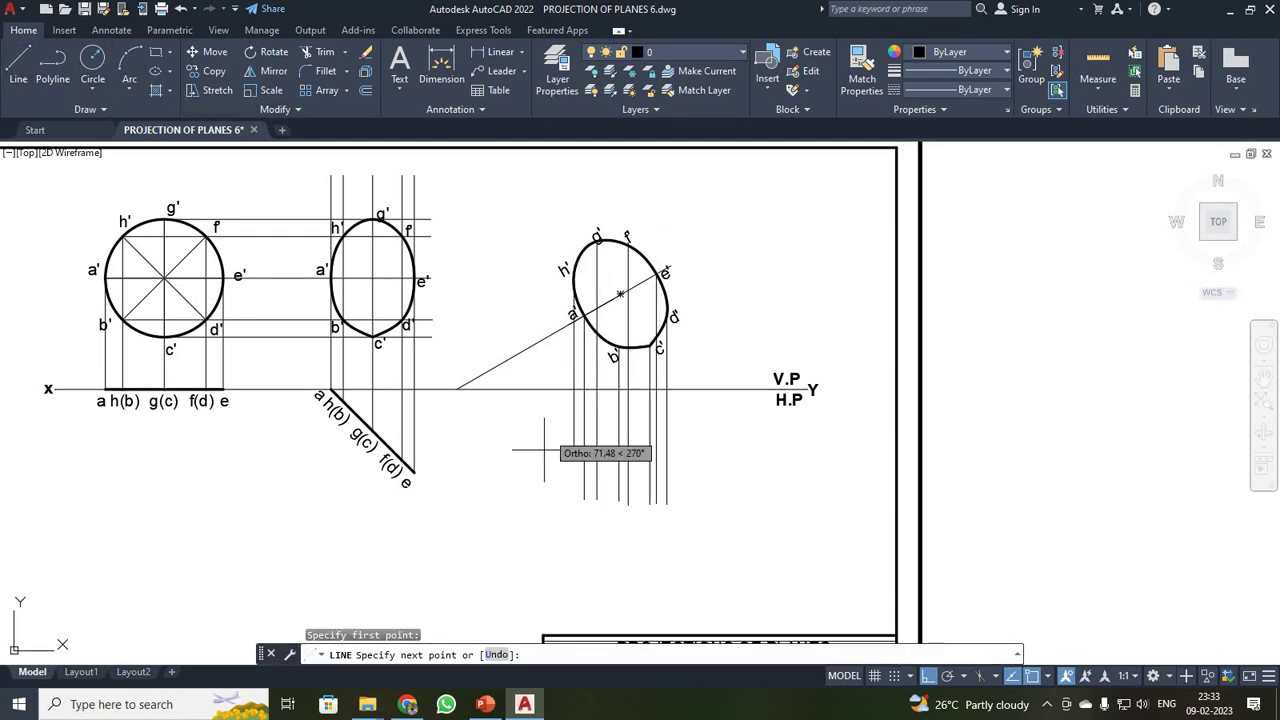
left_click(573, 498)
key("Escape")
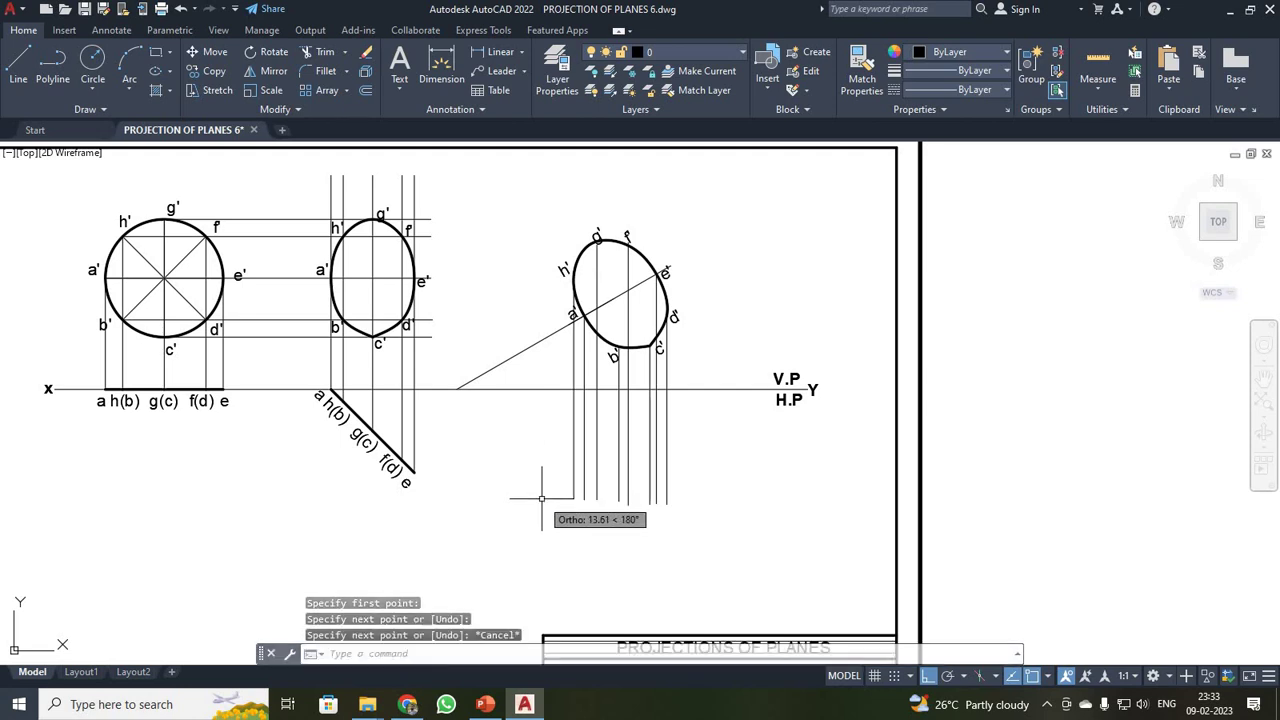
scroll(541, 497, "up", 2)
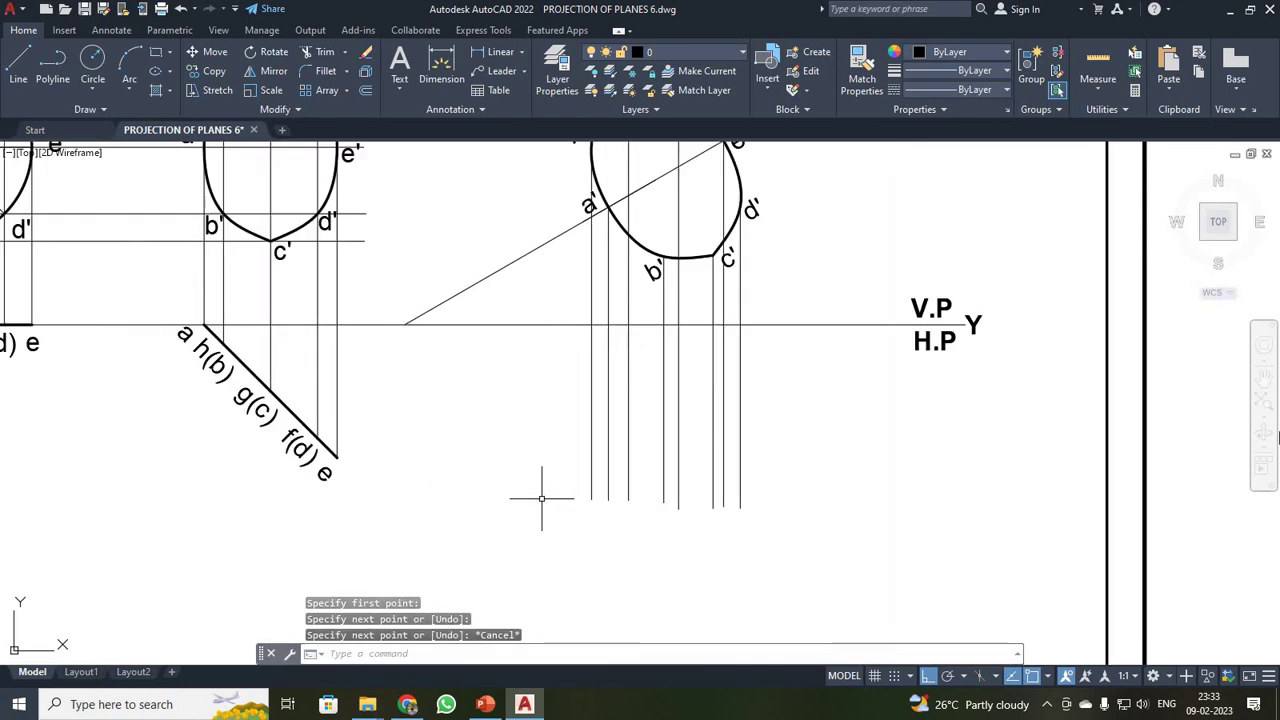
Draw horizontal projectors from h(b) and g(c) rightward across the vertical projectors
left_click(18, 68)
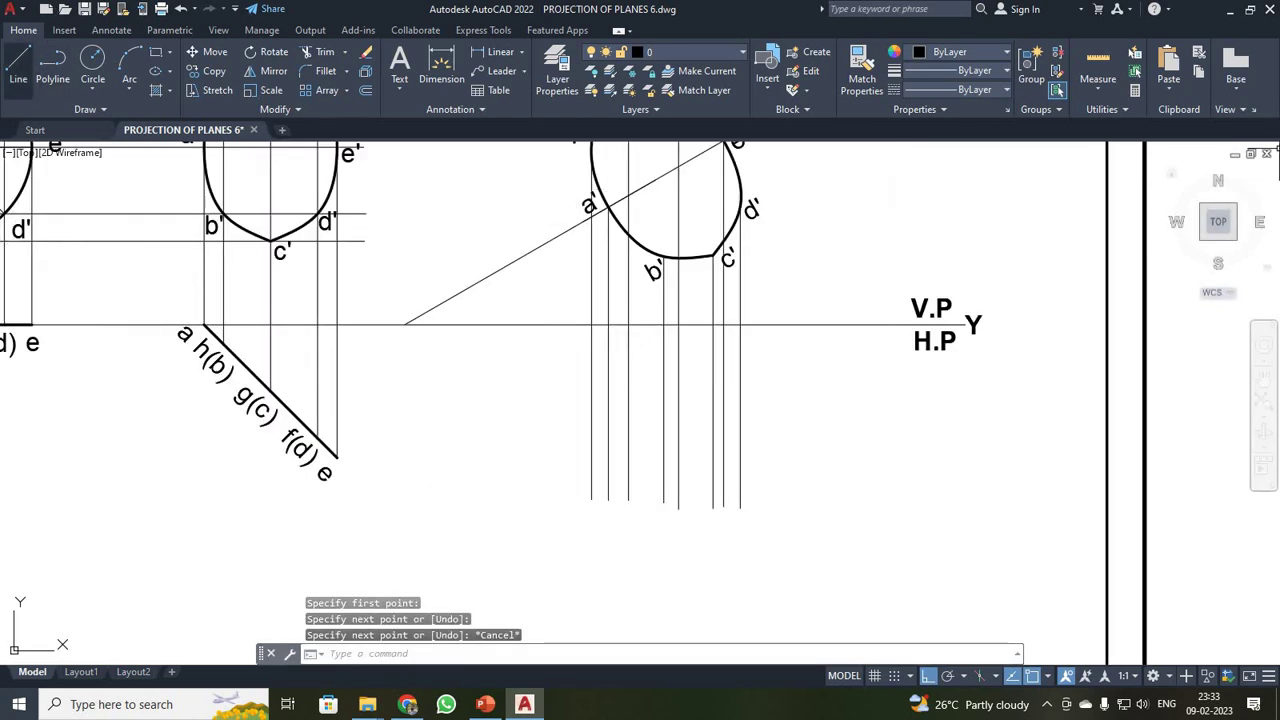
left_click(222, 344)
left_click(787, 368)
key("Escape")
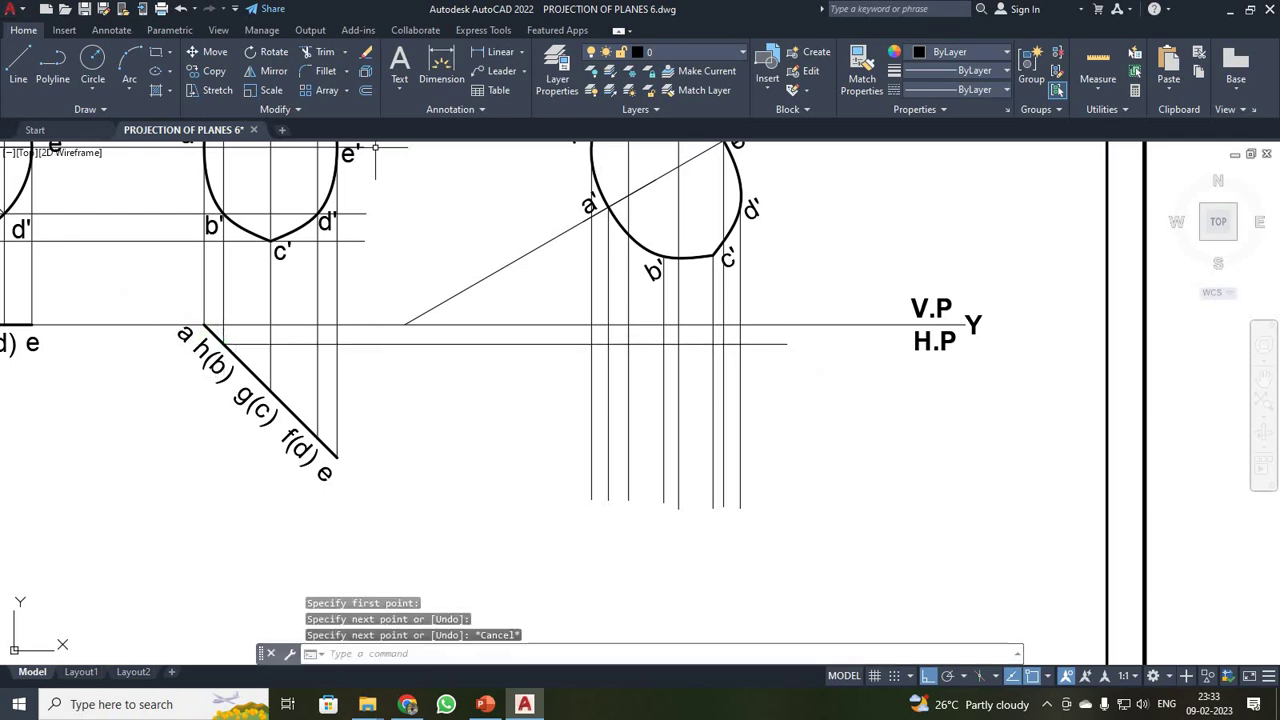
left_click(18, 68)
left_click(270, 390)
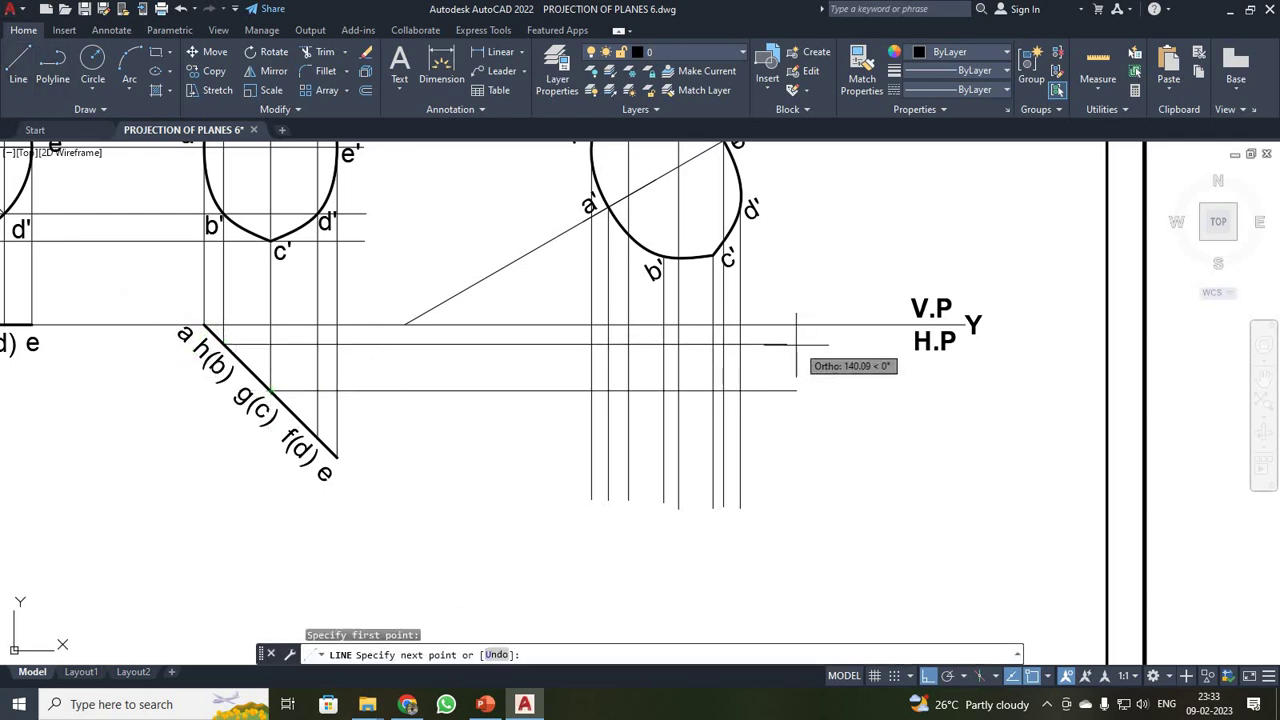
left_click(788, 388)
key("Escape")
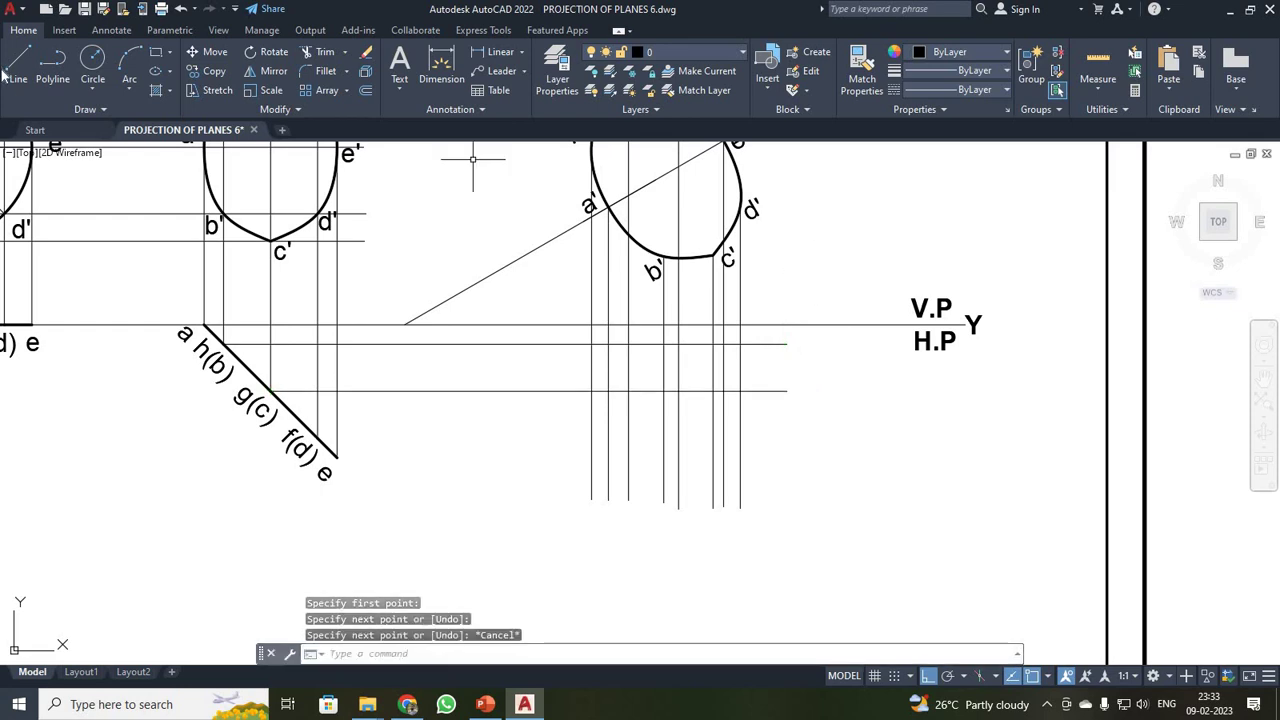
Draw horizontal projectors from f(d) and e rightward across the vertical projectors
left_click(18, 68)
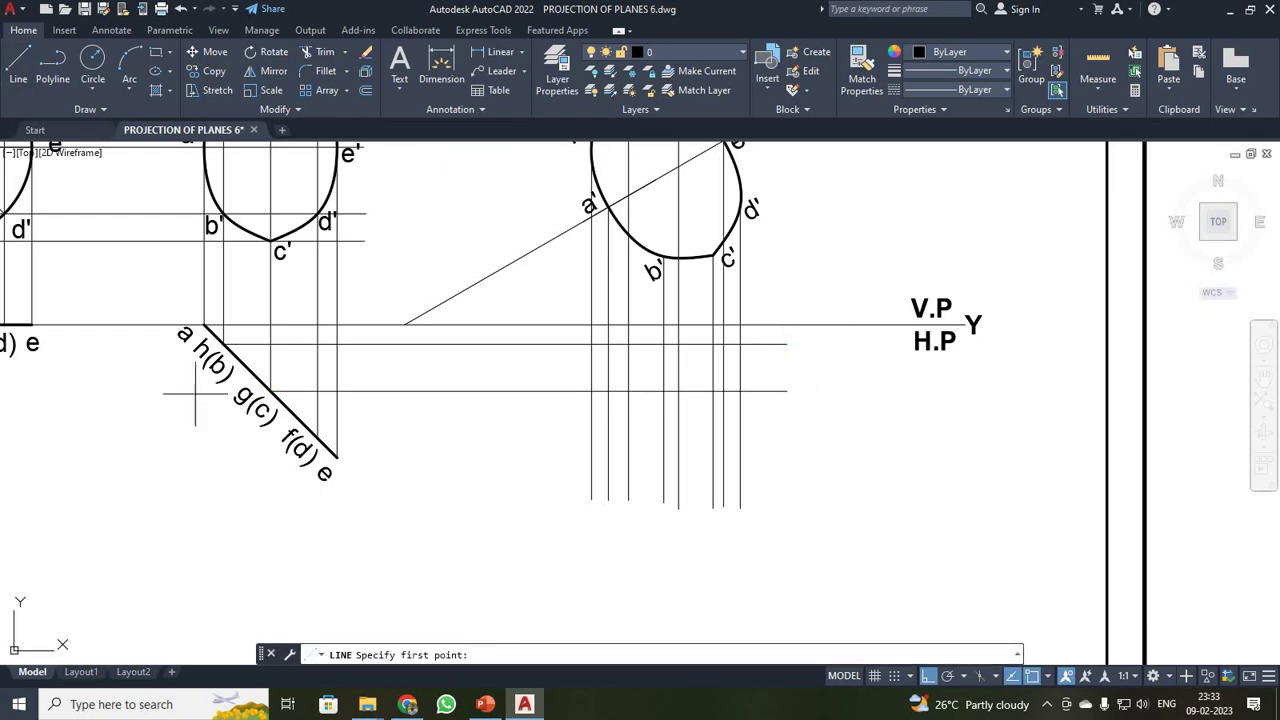
left_click(318, 437)
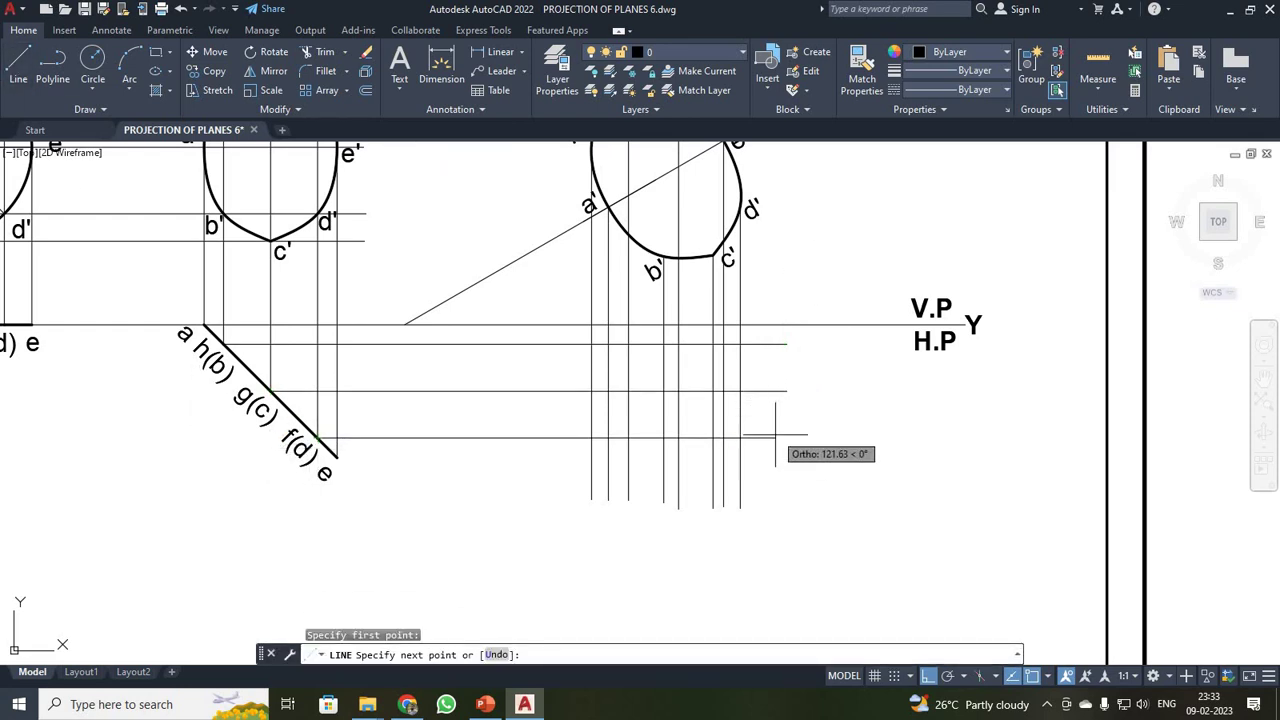
left_click(788, 437)
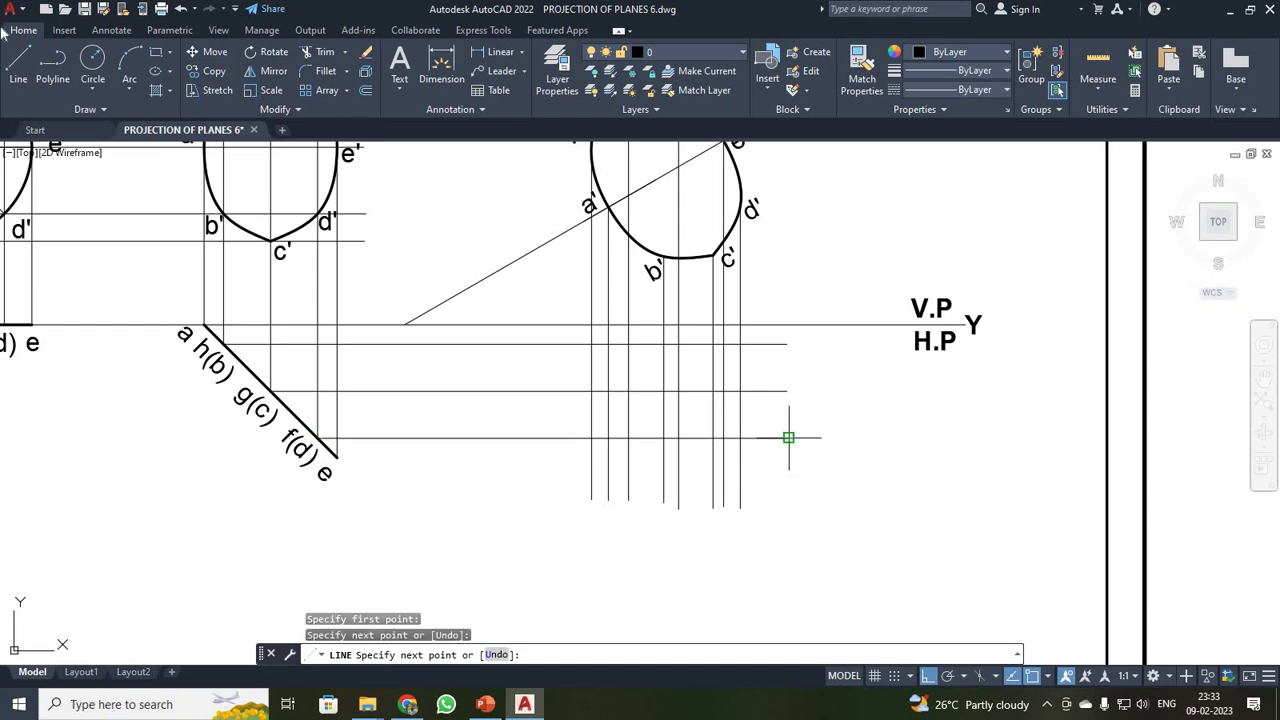
left_click(18, 68)
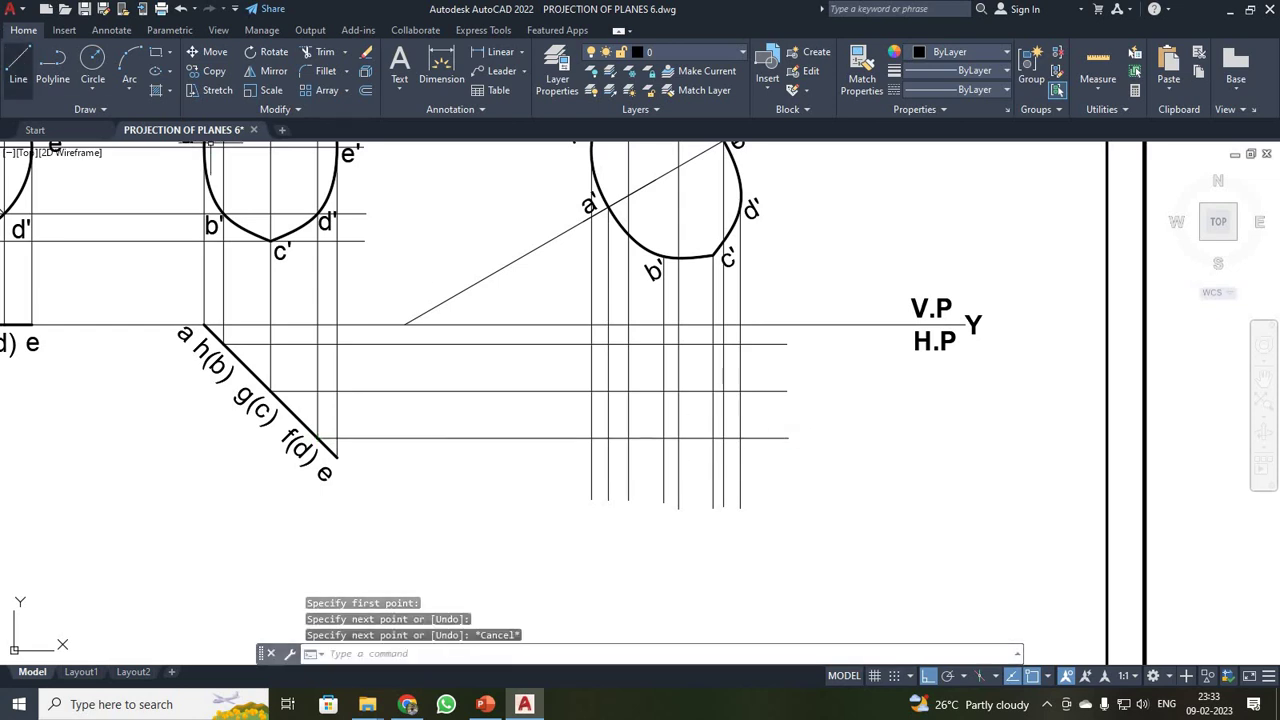
left_click(337, 456)
left_click(788, 456)
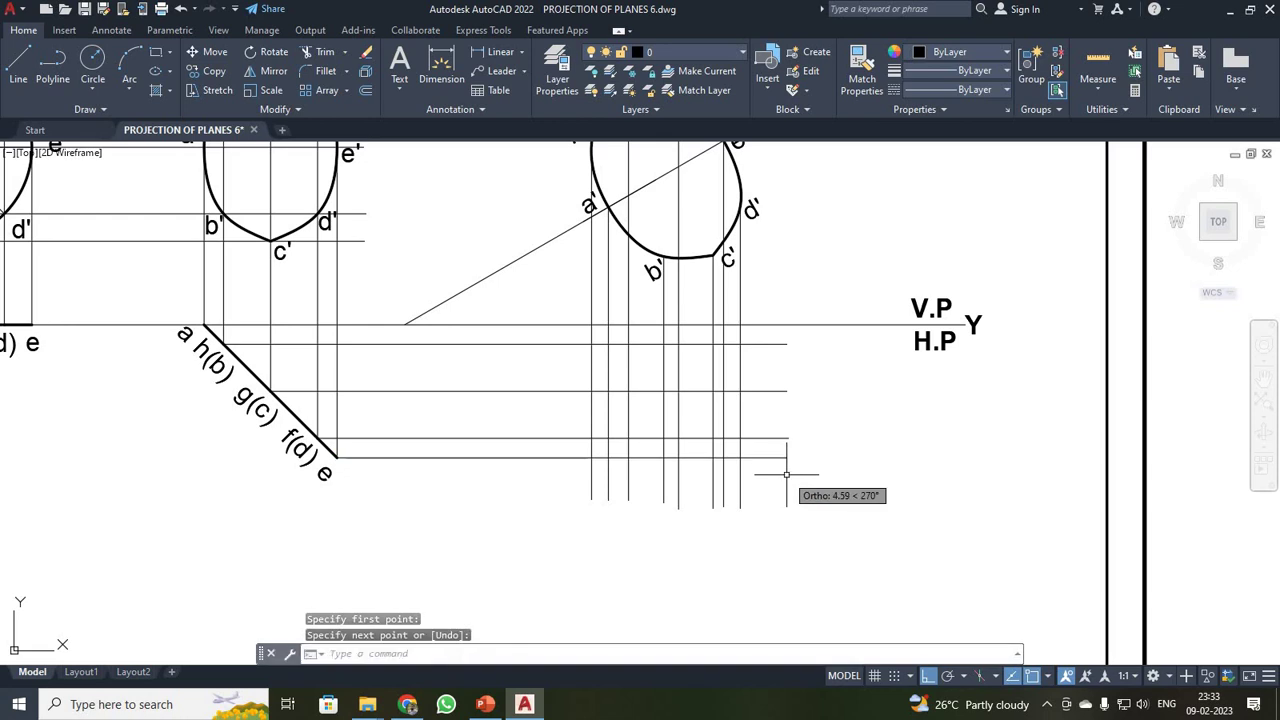
key("Escape")
scroll(787, 475, "down", 3)
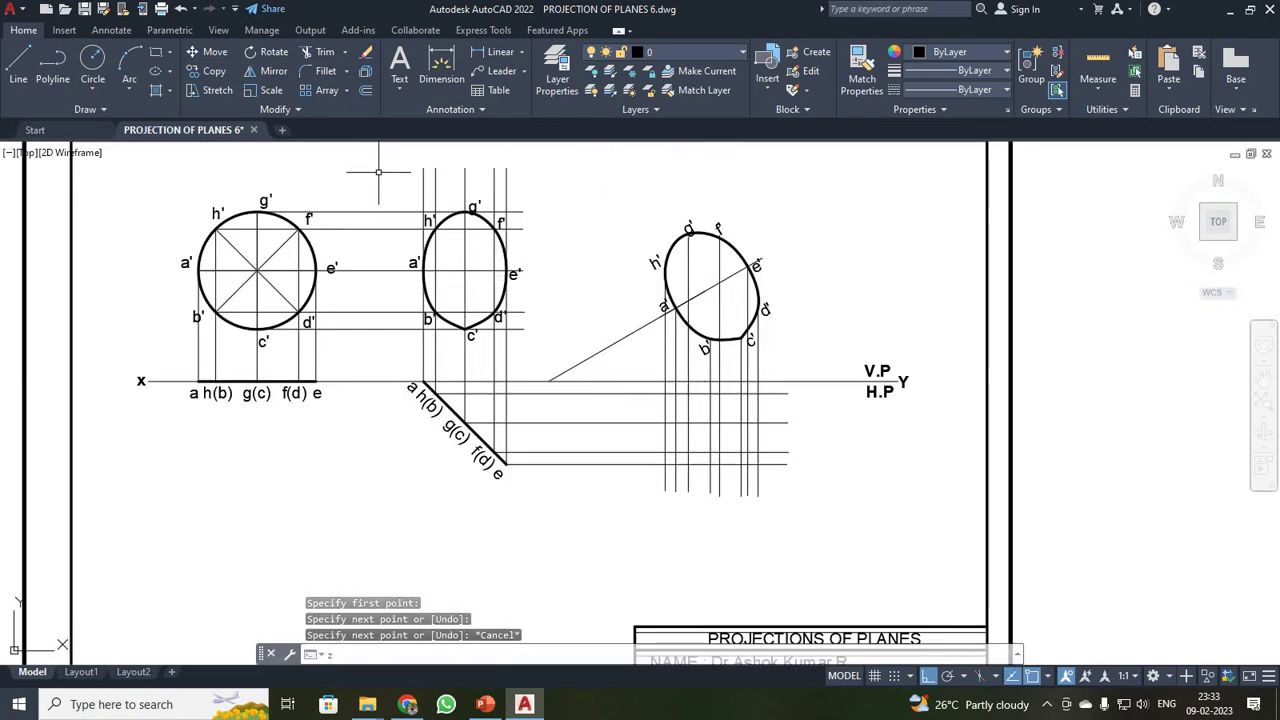
Zoom a window around the three projections to enlarge them
type("zw")
key("Return")
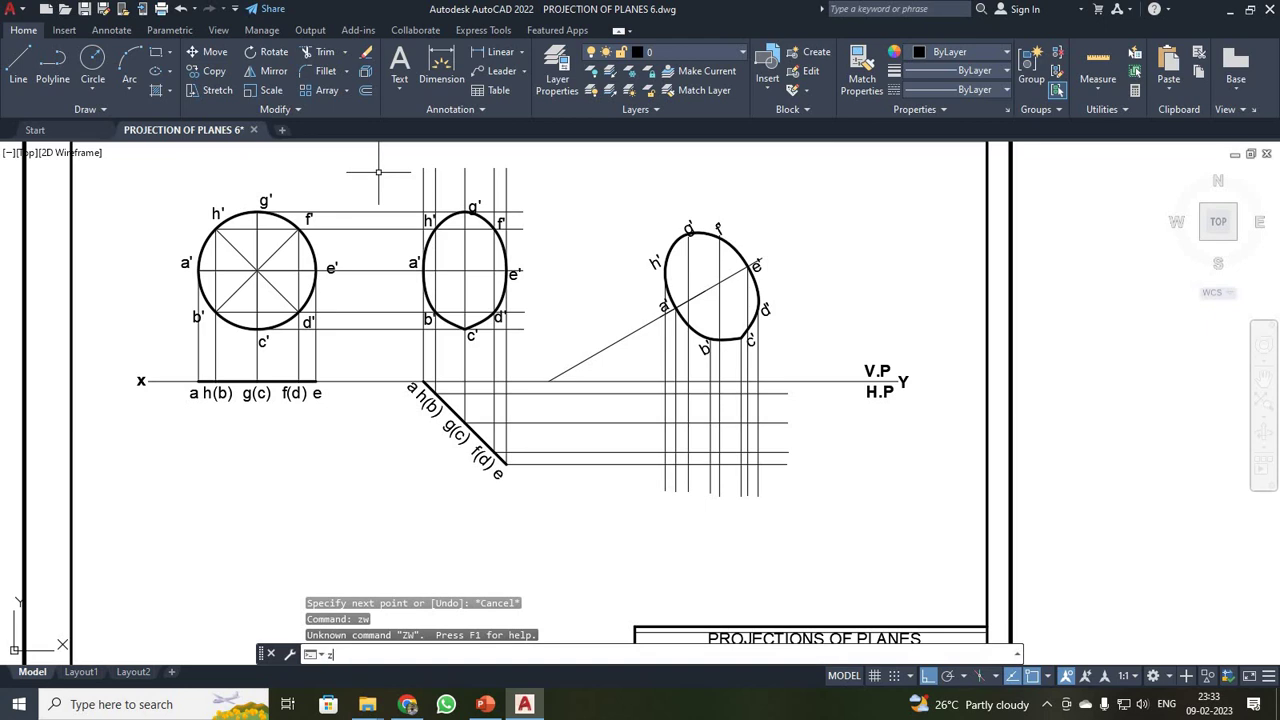
type("z")
key("Return")
type("w")
key("Return")
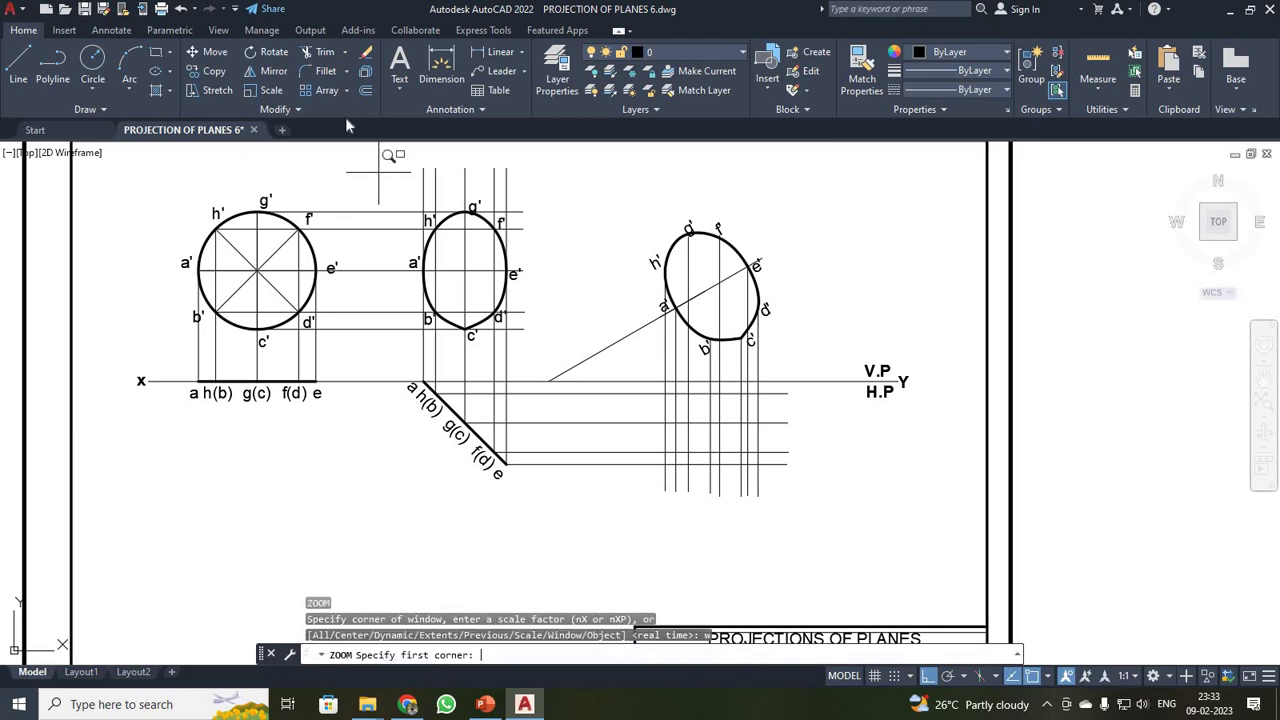
left_click(398, 191)
left_click(829, 528)
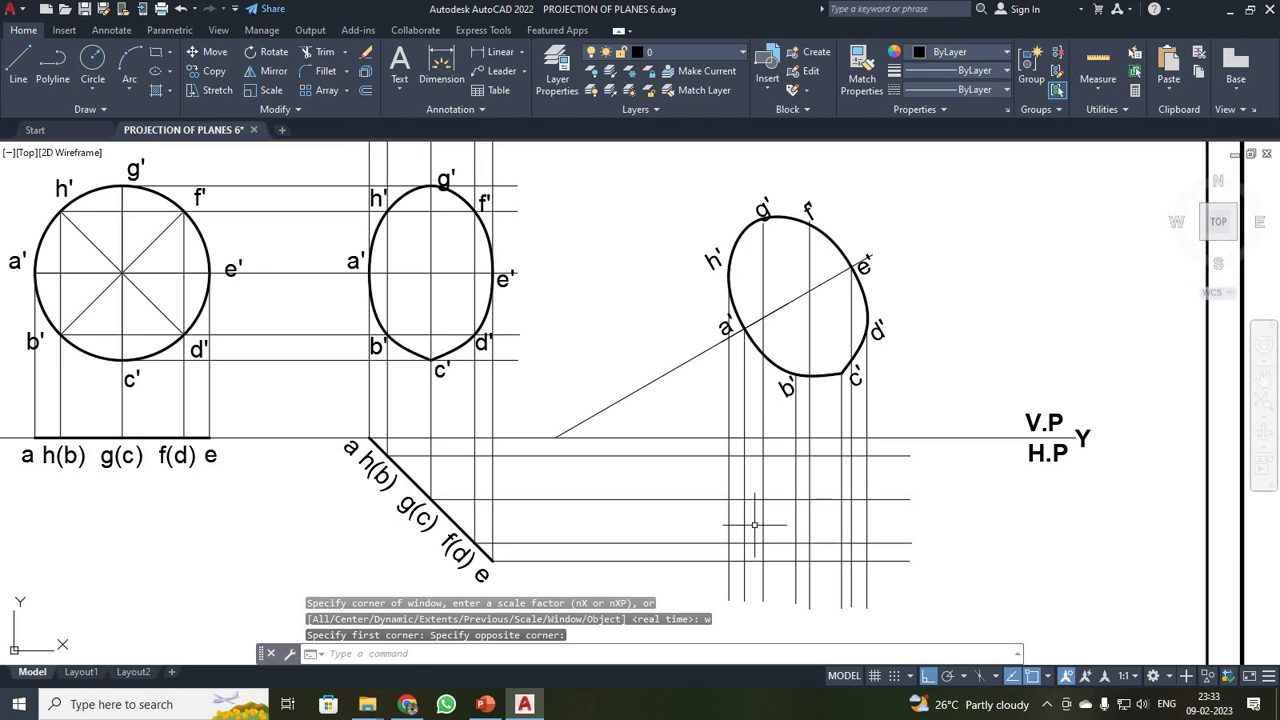
With Ortho off, copy the label a to two intersection points below XY
left_click(26, 453)
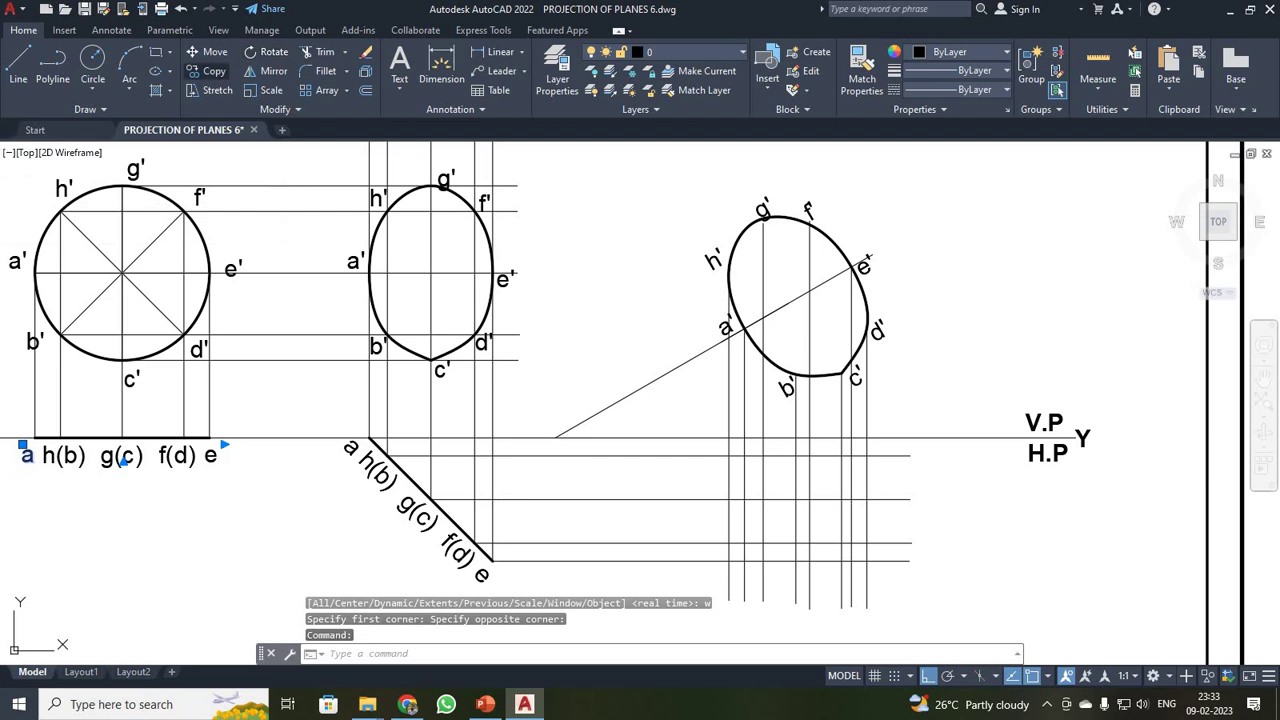
left_click(207, 71)
left_click(22, 461)
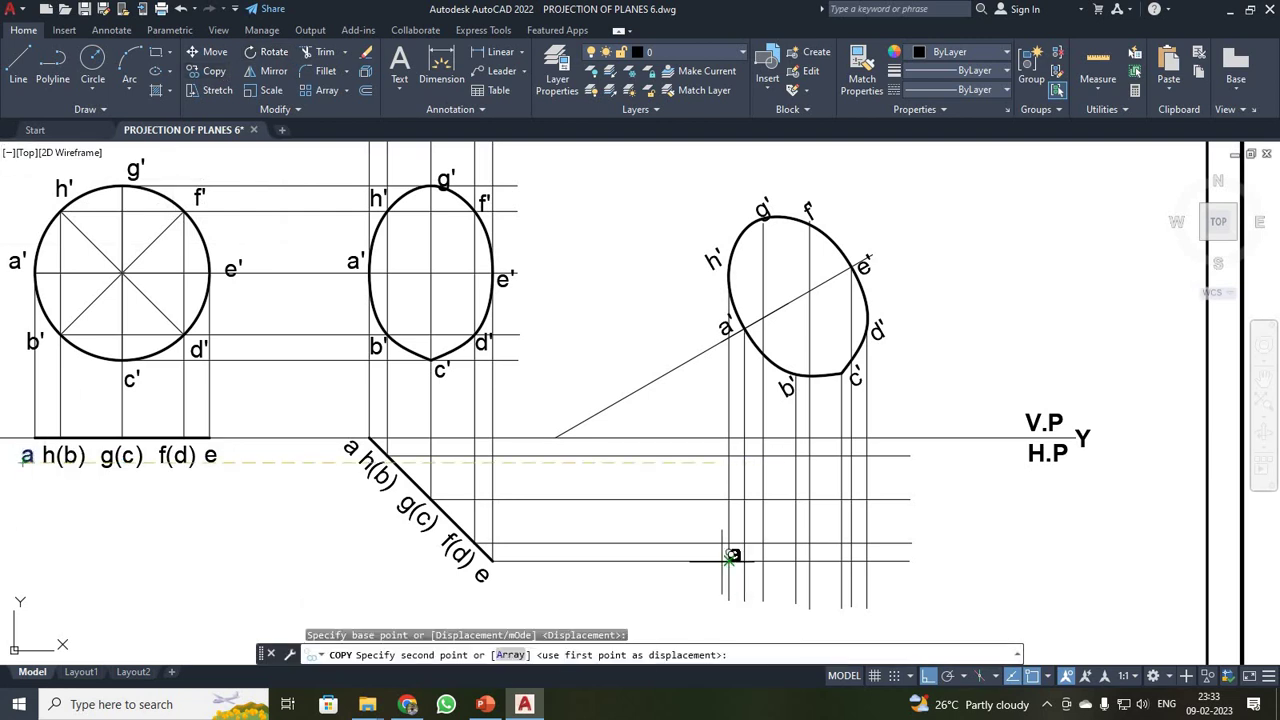
scroll(715, 552, "up", 2)
scroll(712, 563, "down", 2)
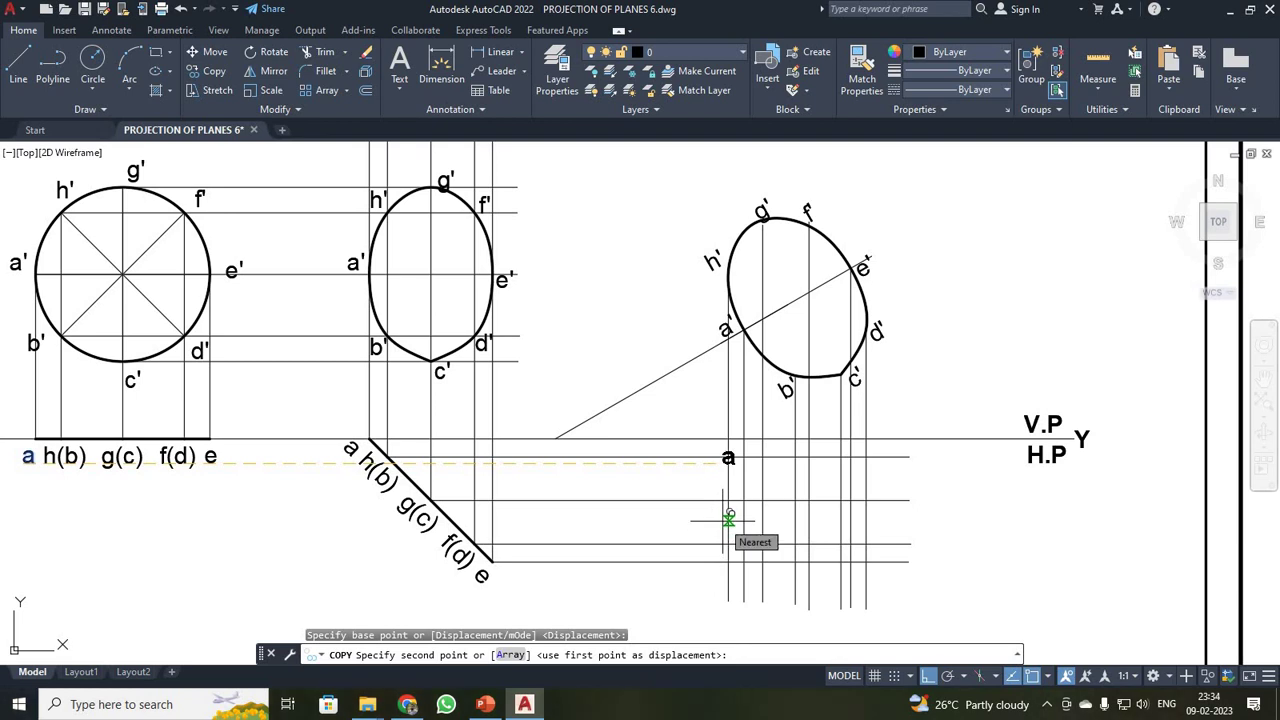
key("F8")
scroll(729, 515, "up", 2)
scroll(729, 490, "down", 2)
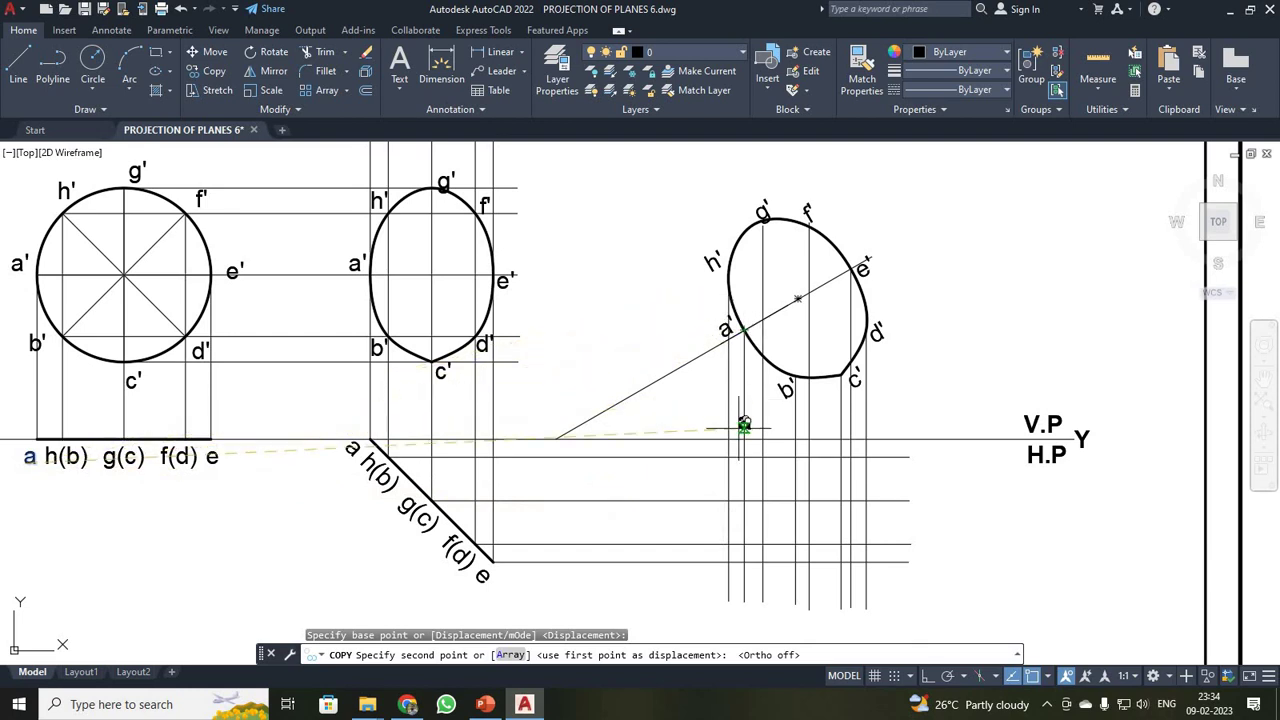
scroll(748, 453, "up", 2)
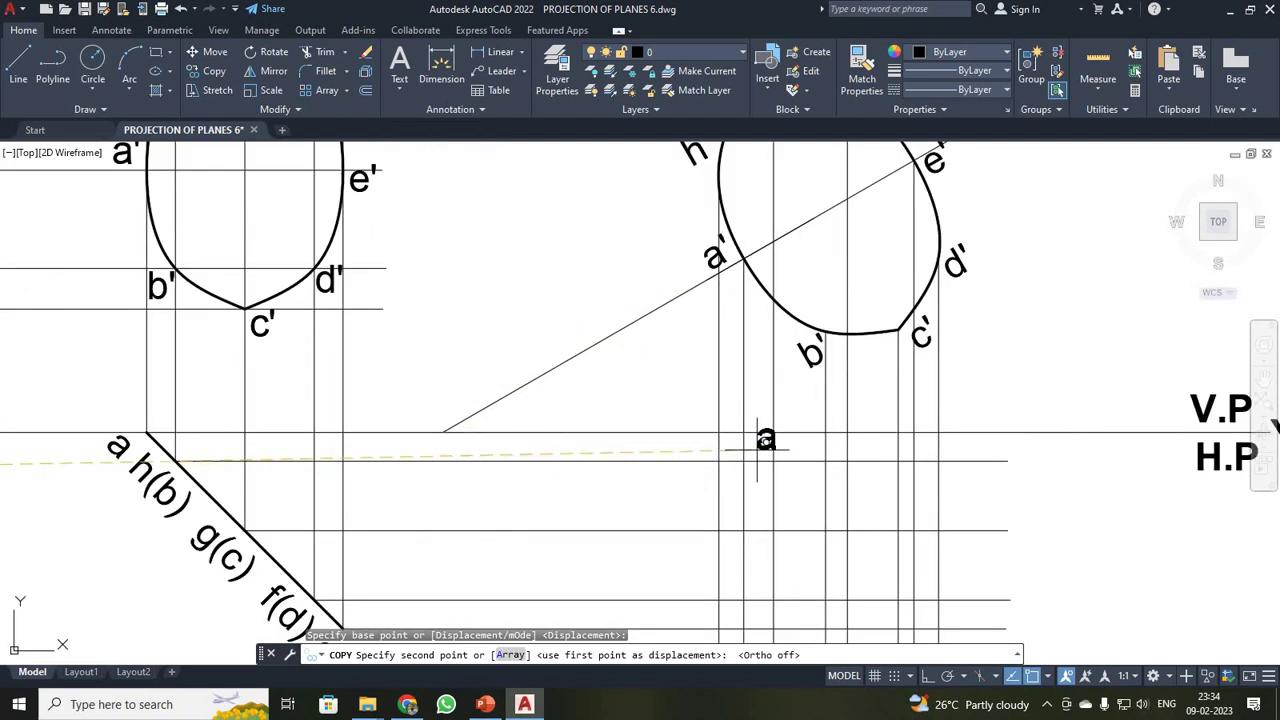
left_click(750, 457)
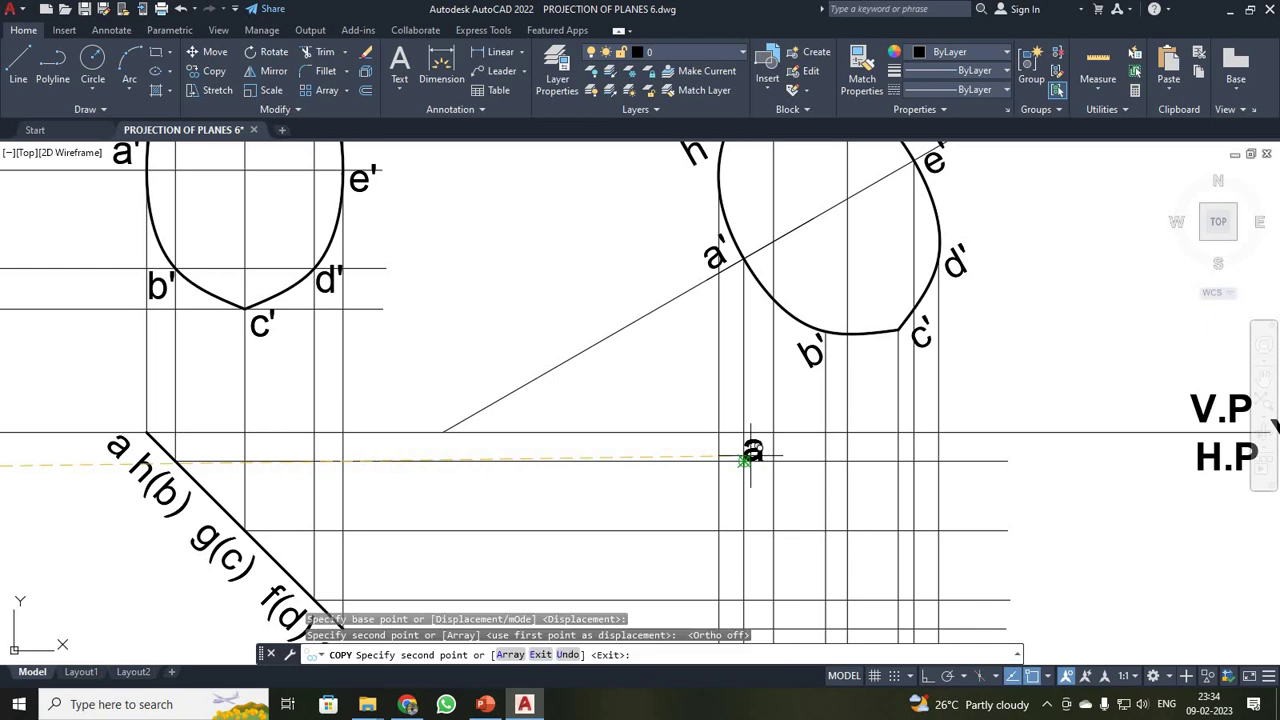
scroll(751, 452, "down", 2)
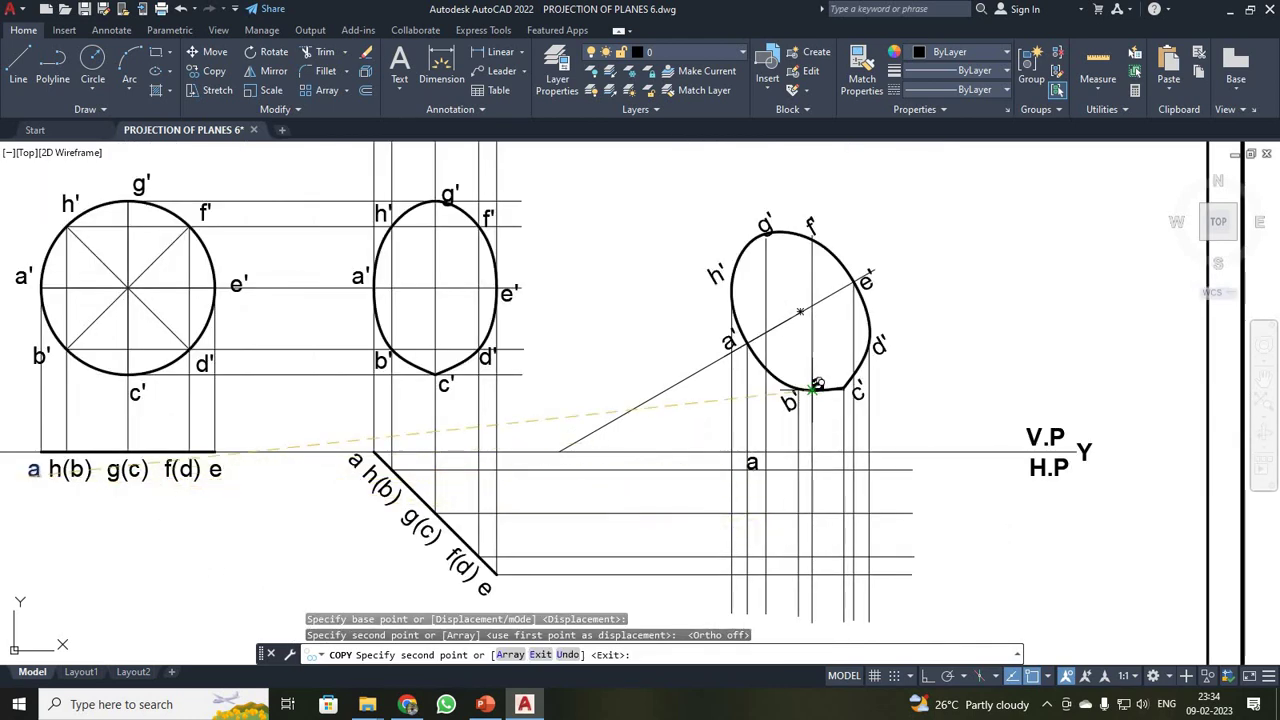
left_click(787, 486)
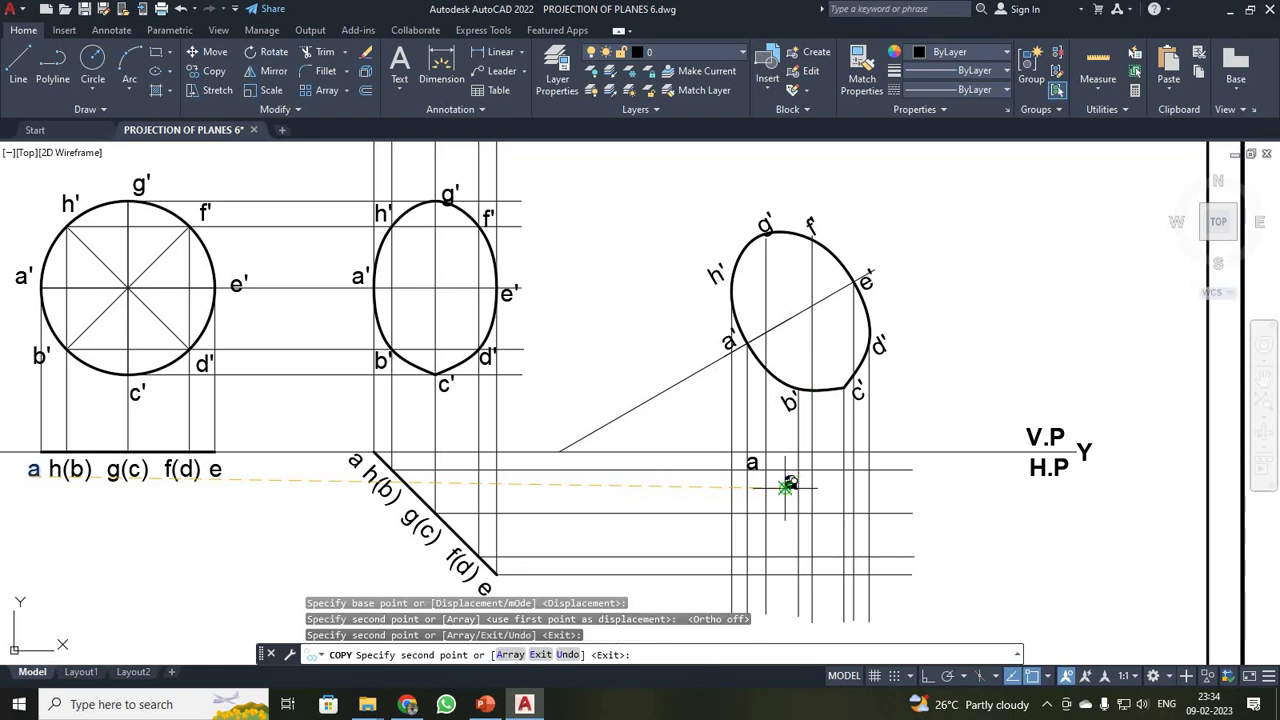
key("Escape")
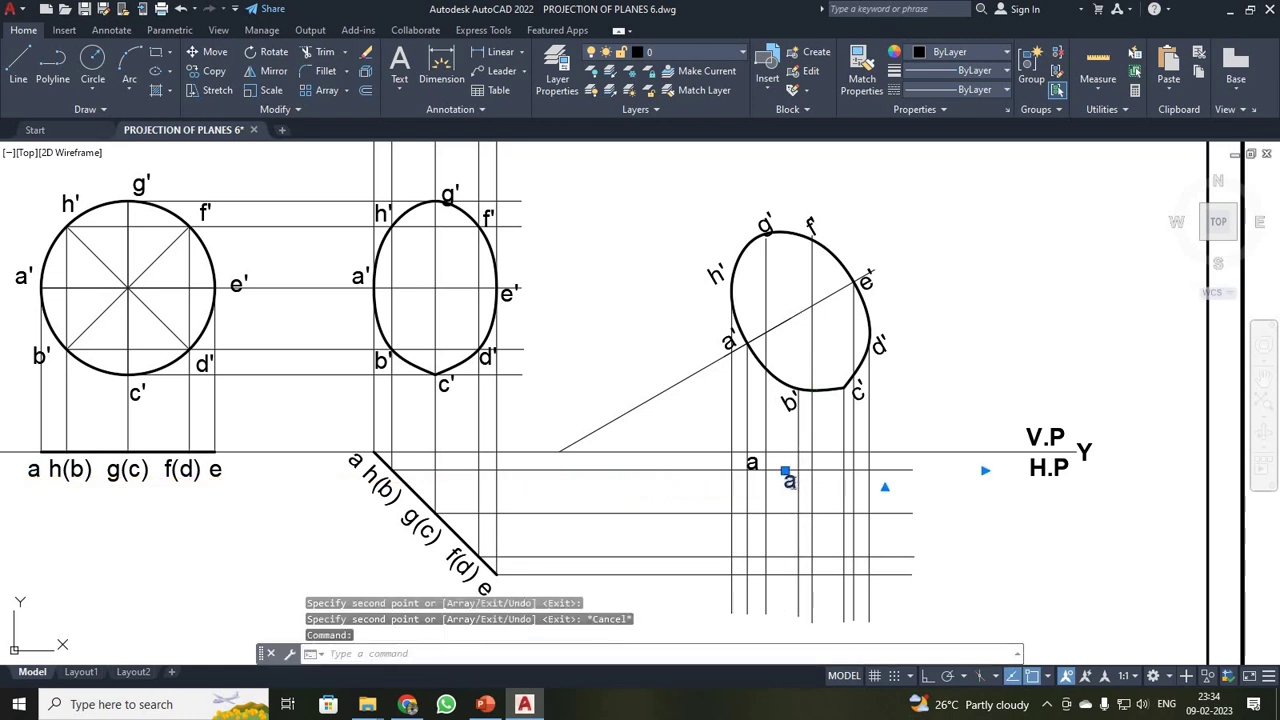
Change the second copied a label's text to b
double_click(789, 481)
type("b")
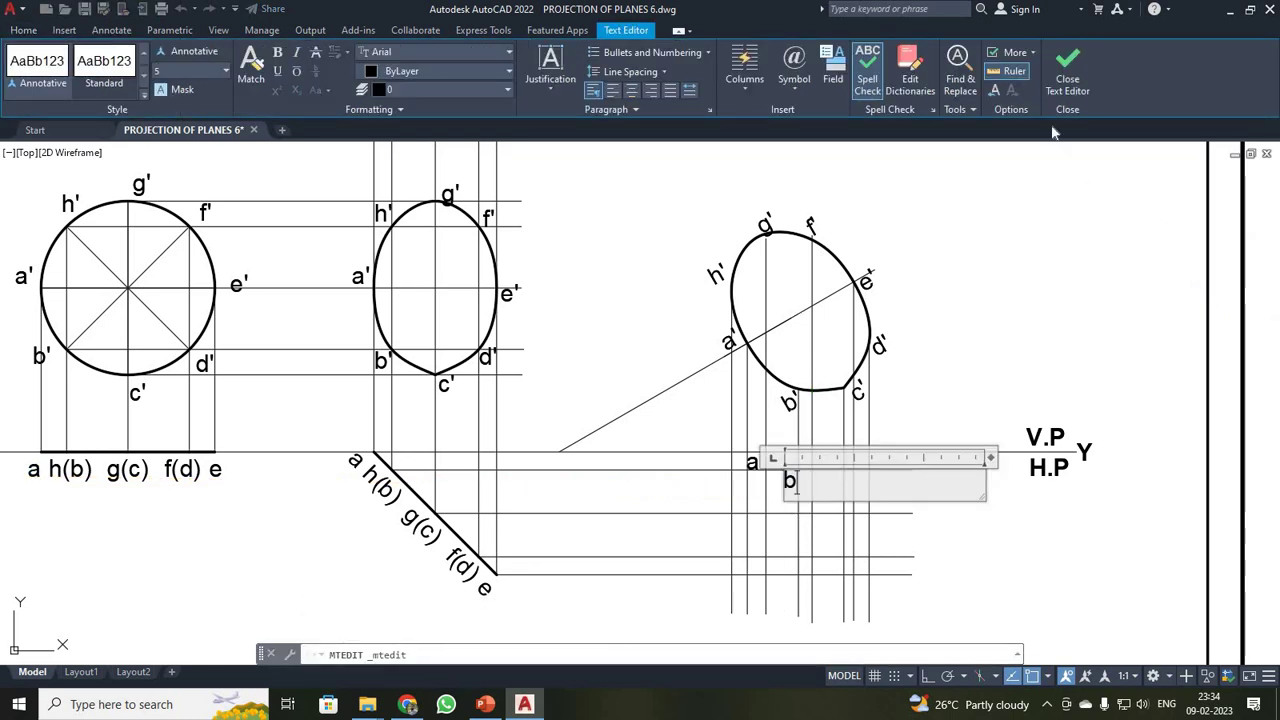
left_click(1070, 64)
scroll(943, 443, "up", 2)
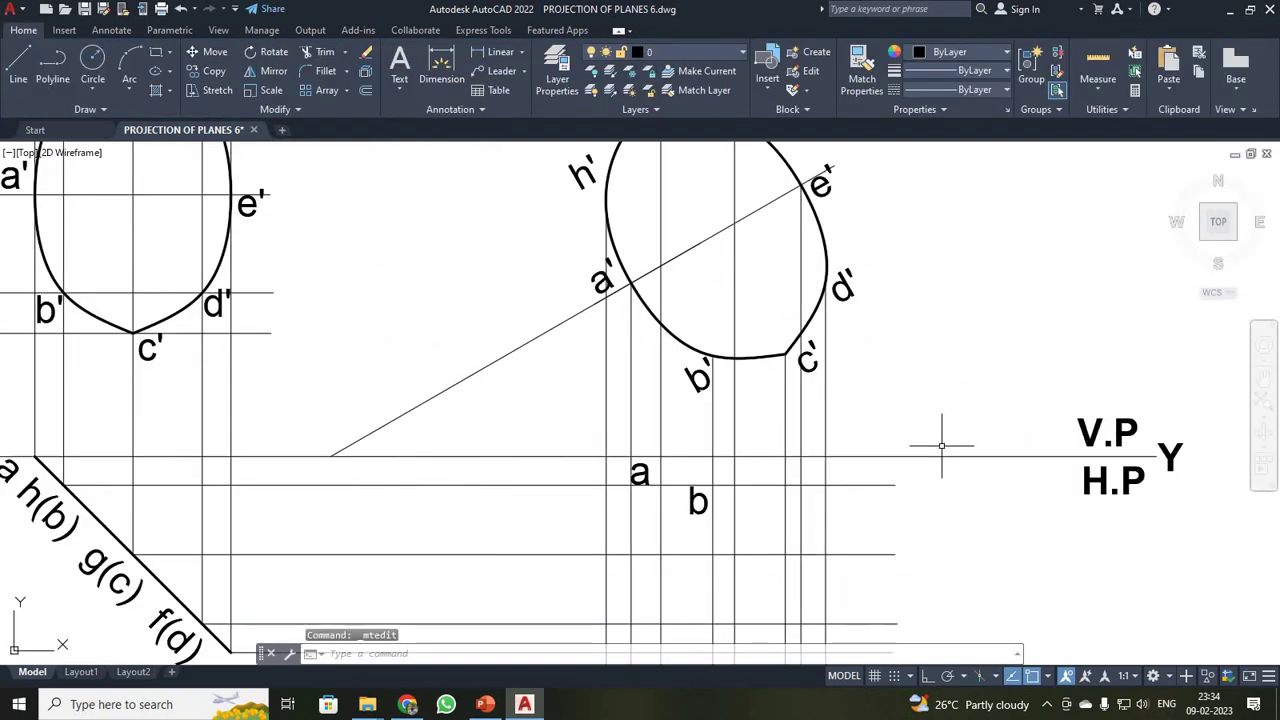
scroll(911, 507, "down", 2)
scroll(911, 507, "down", 2)
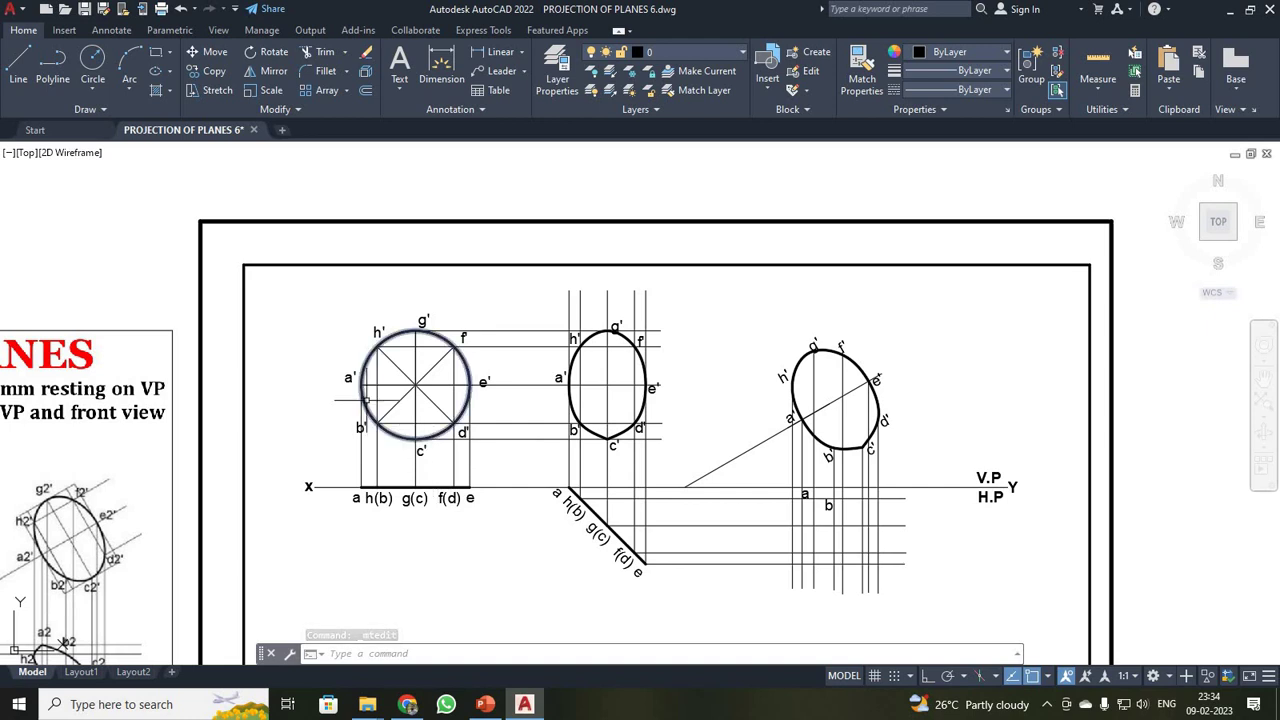
scroll(848, 545, "up", 2)
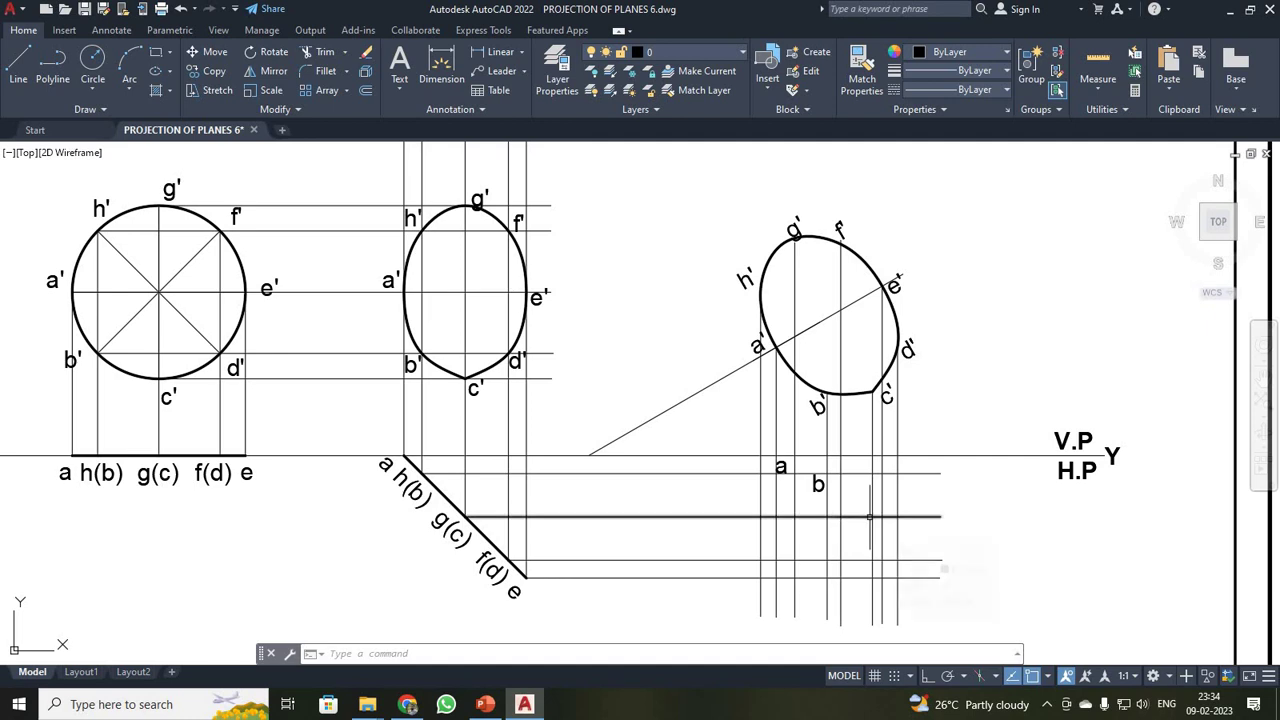
Copy and paste the horizontal projector line together with the b label
left_click(870, 517)
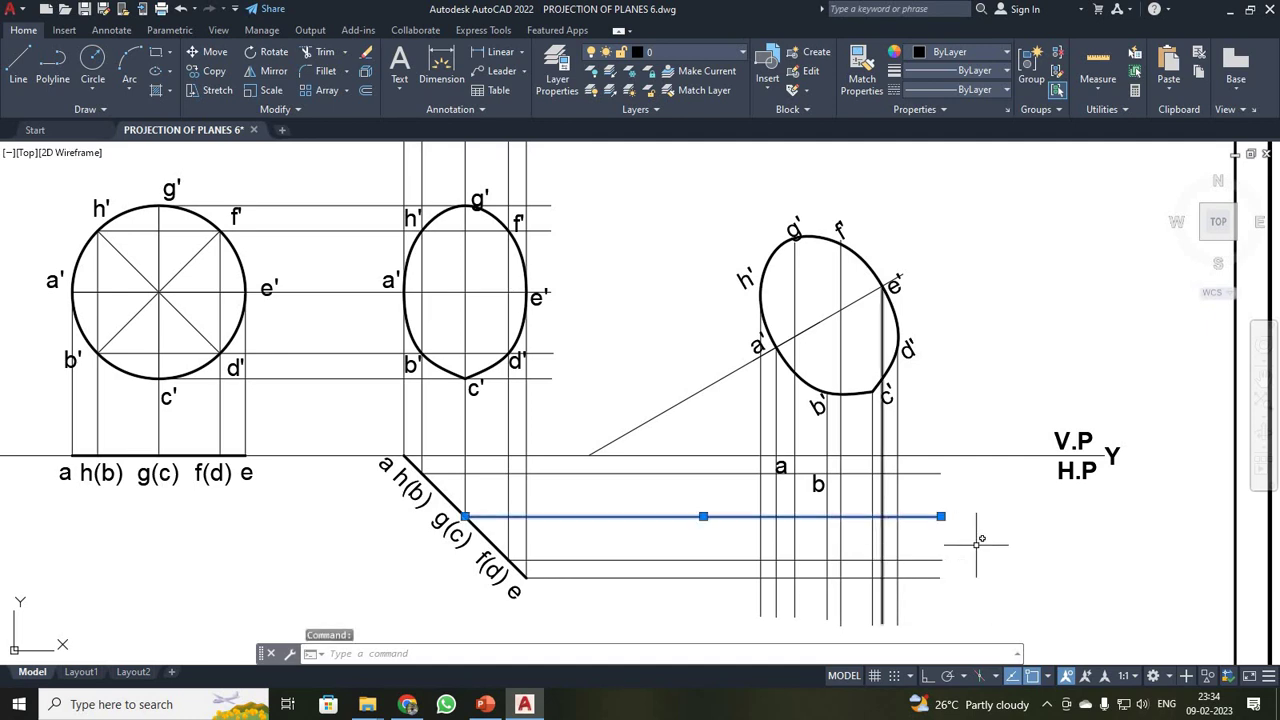
left_click(818, 484)
key("ctrl+c")
key("ctrl+v")
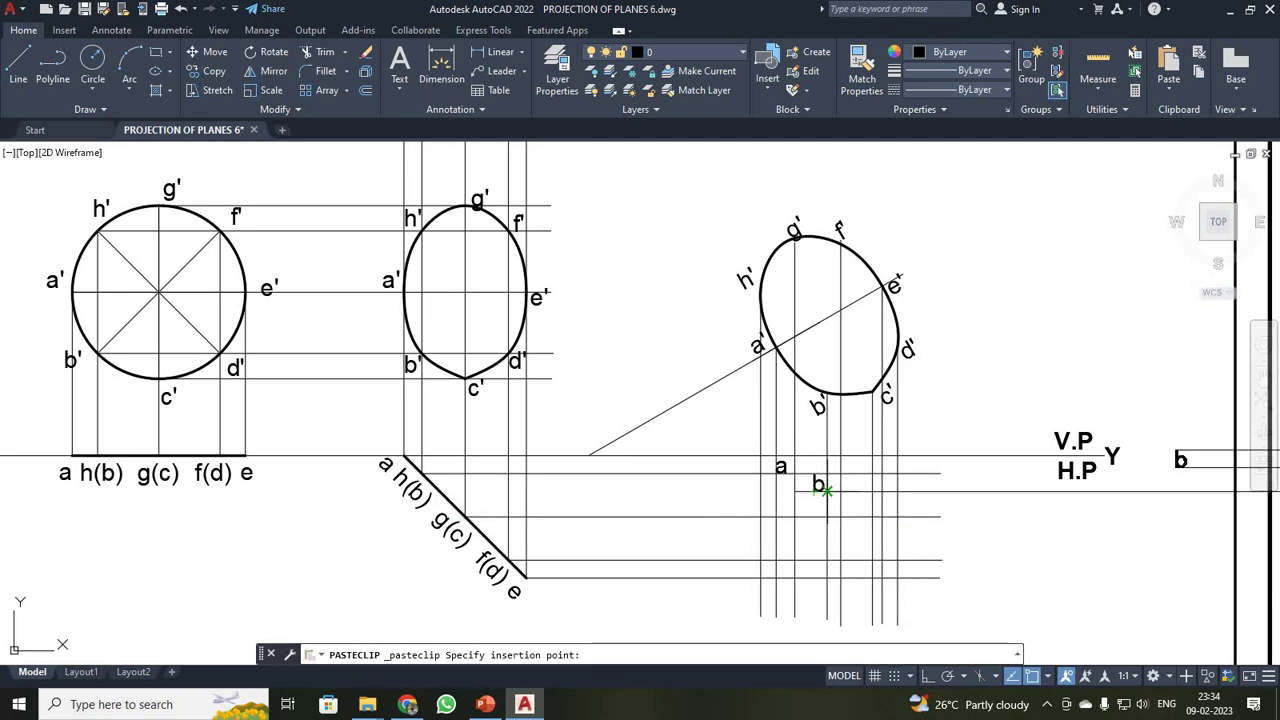
Place the pasted line and b lower down, and change that b to c
left_click(512, 556)
scroll(790, 565, "up", 6)
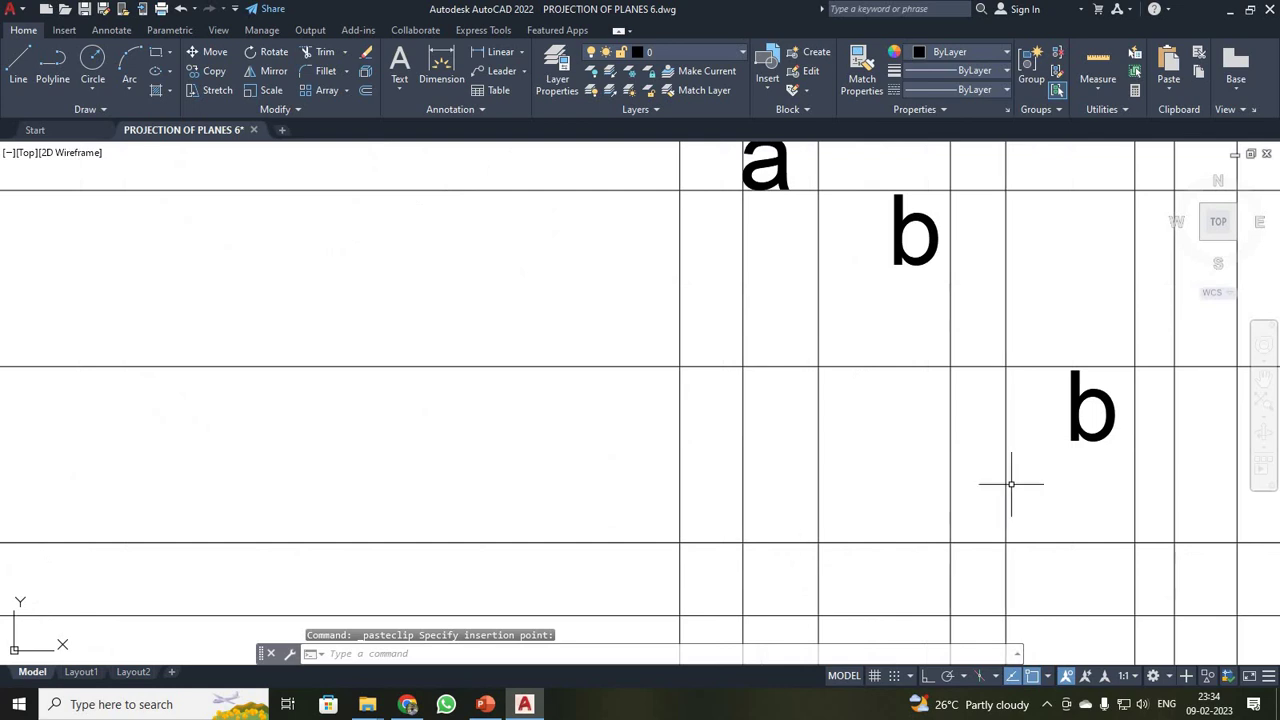
left_click(1086, 411)
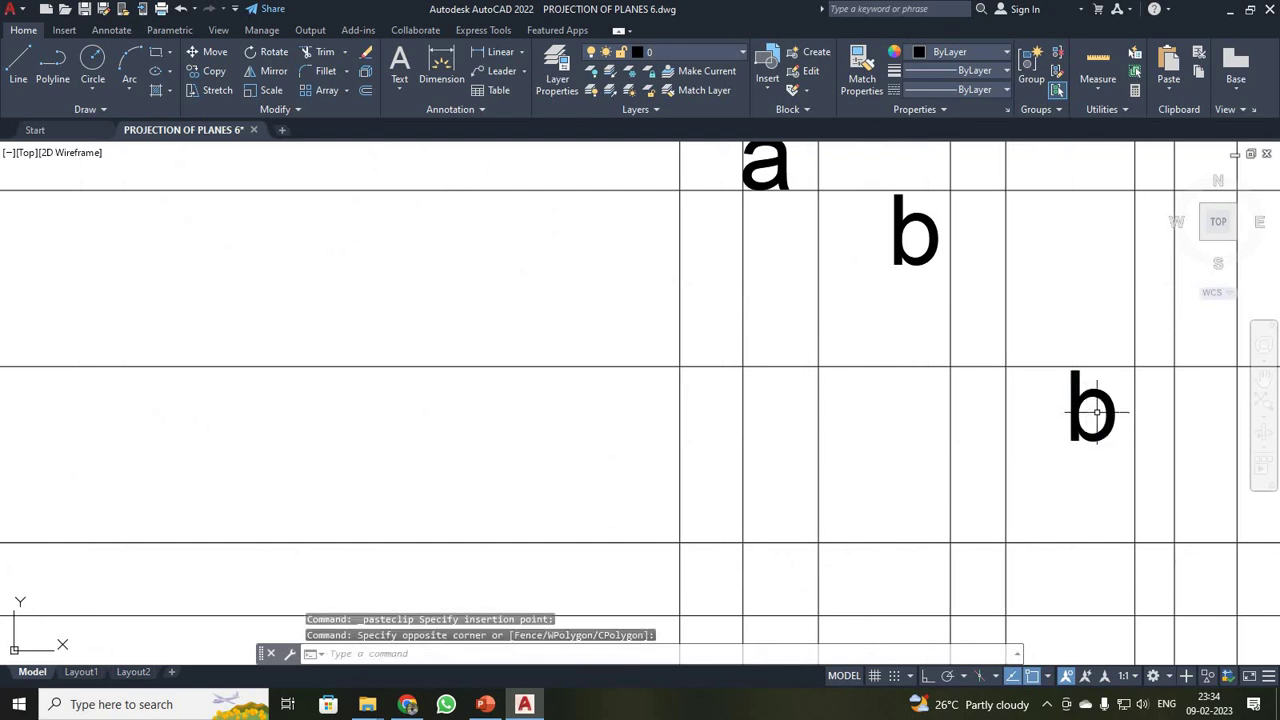
key("Escape")
left_click(1091, 410)
key("Escape")
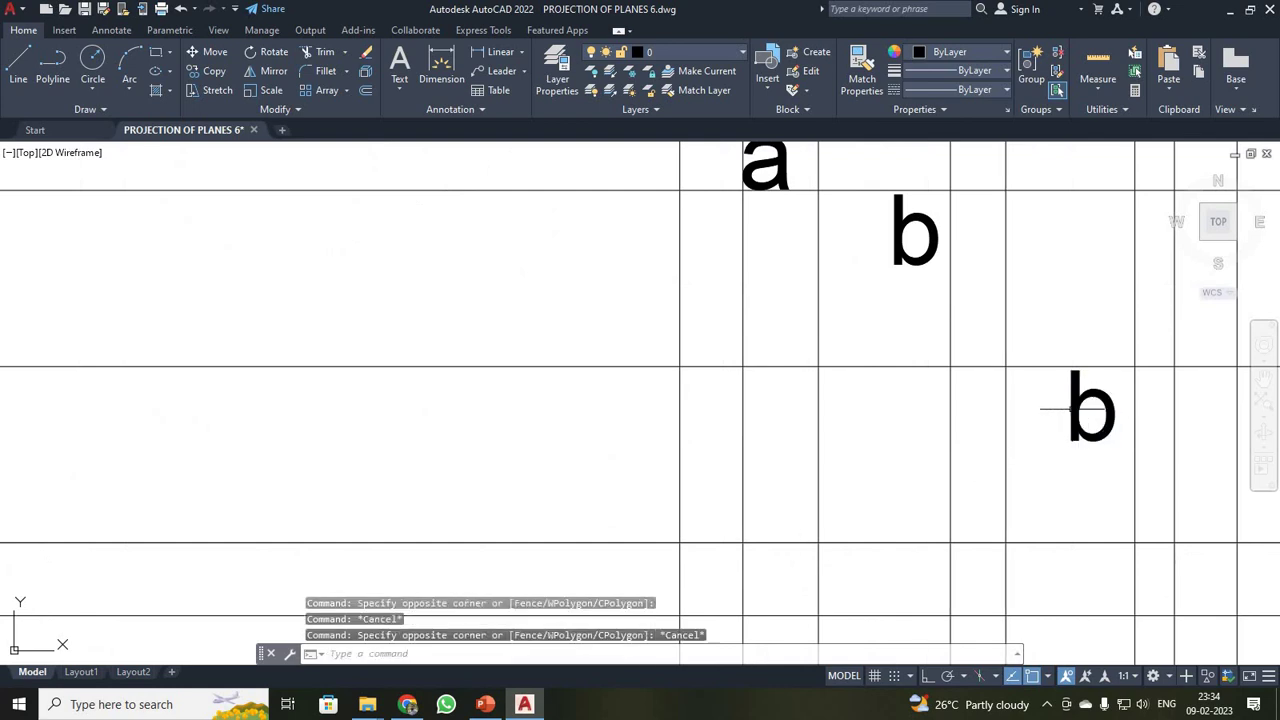
double_click(1070, 410)
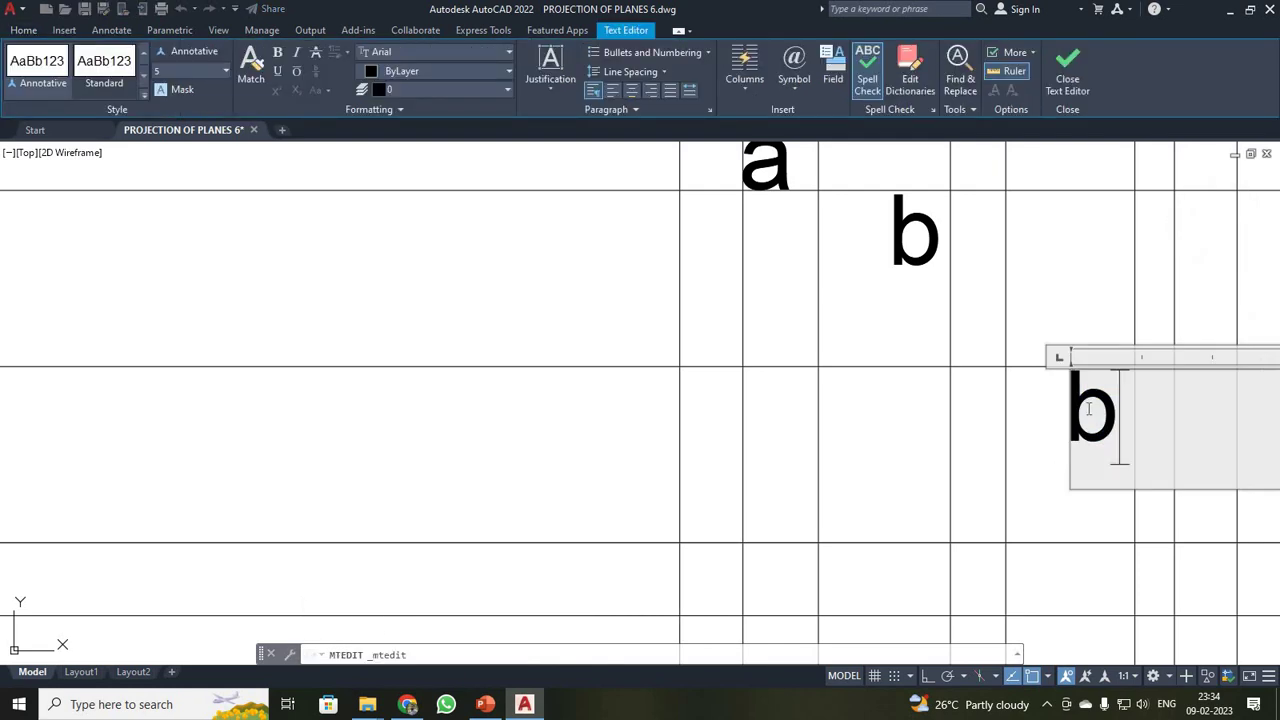
double_click(1089, 410)
type("c")
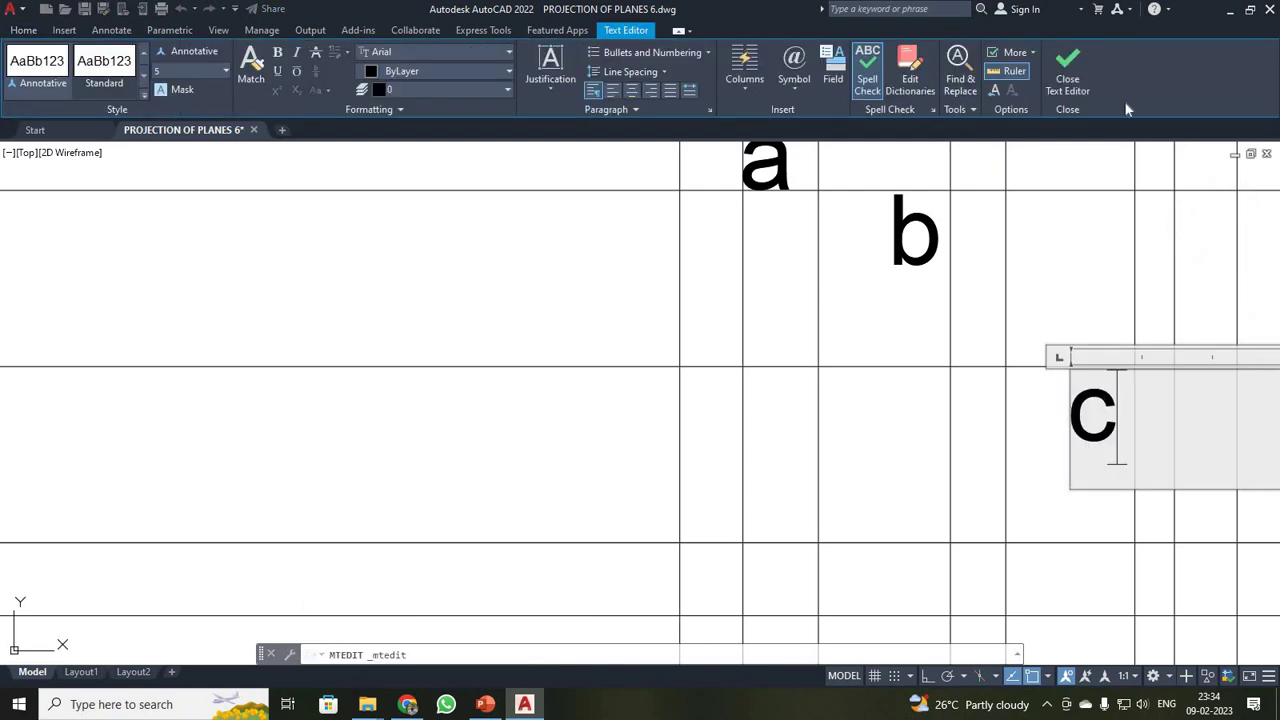
left_click(1067, 80)
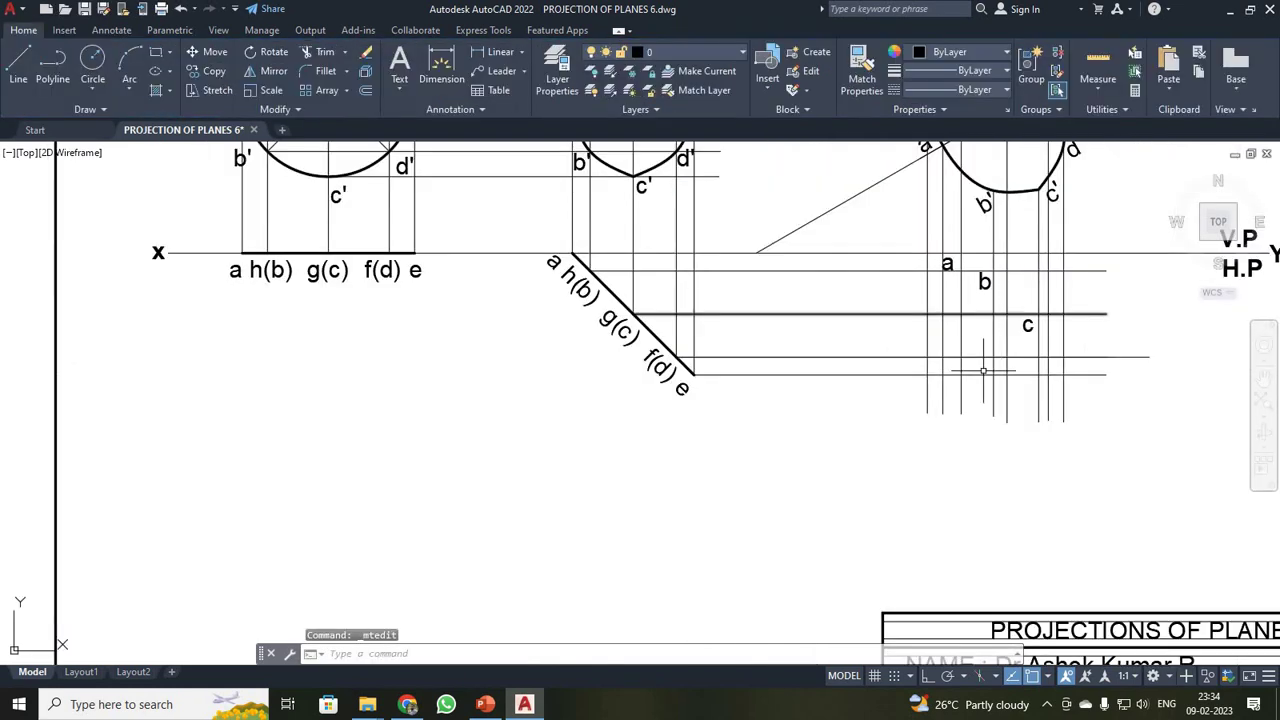
Copy the c label to the next projector intersection with CO
scroll(1008, 408, "up", 2)
scroll(1008, 408, "down", 4)
scroll(1093, 275, "up", 3)
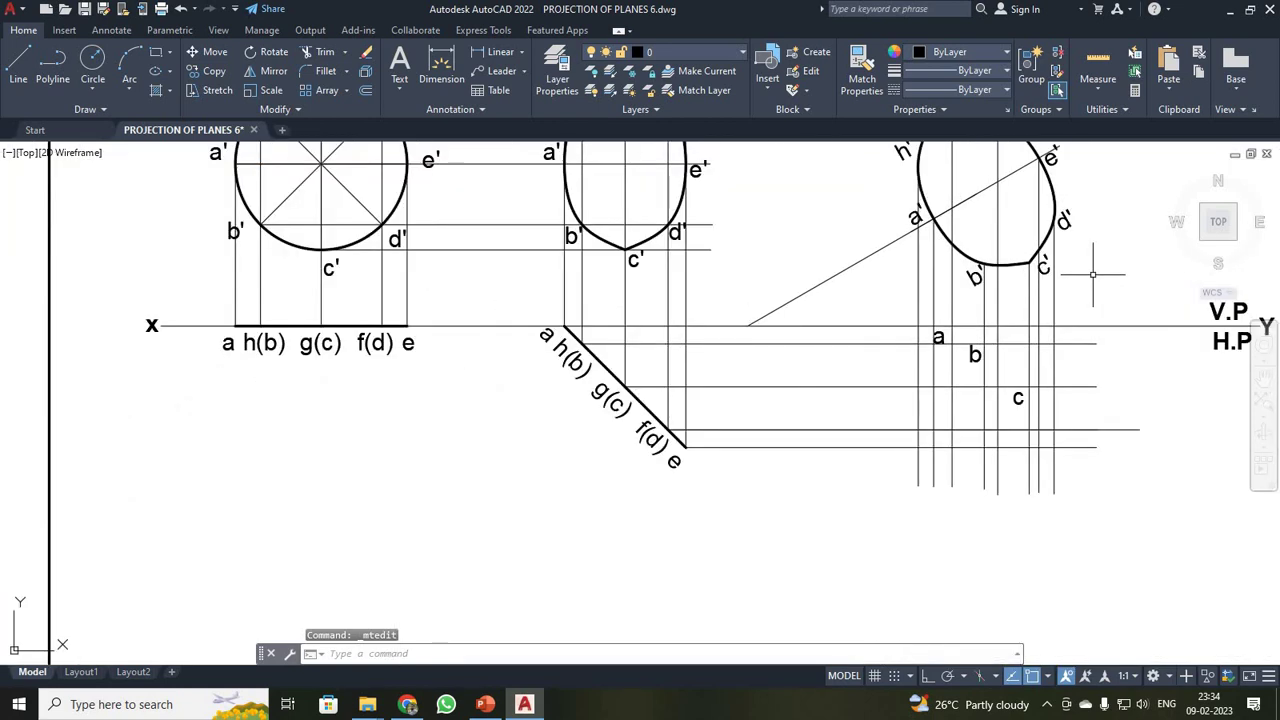
left_click(1018, 398)
type("co")
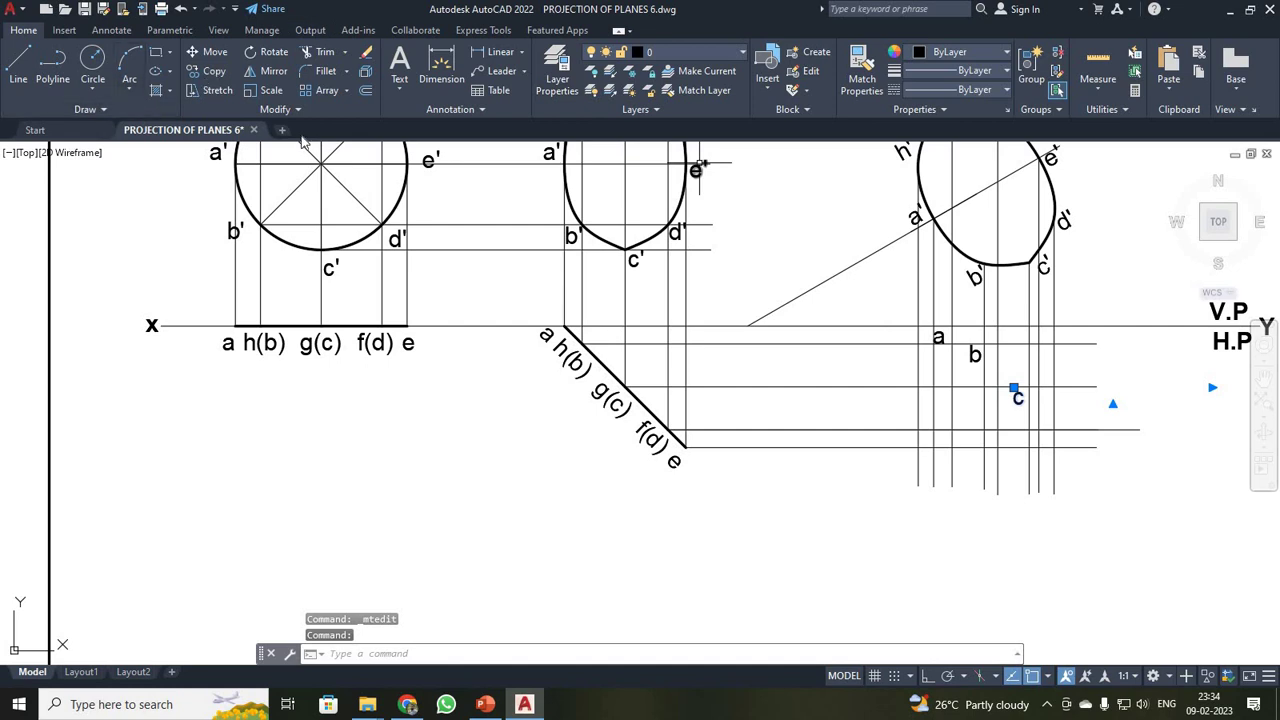
key("Return")
left_click(1014, 403)
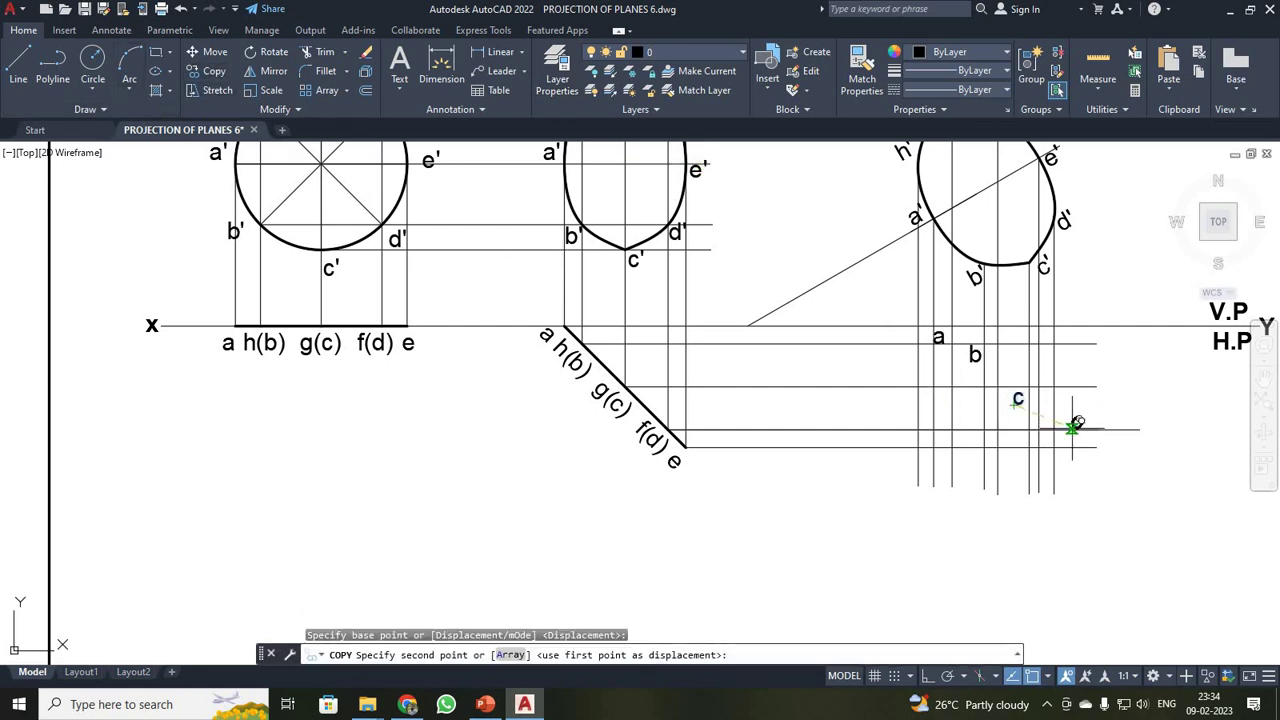
left_click(1063, 427)
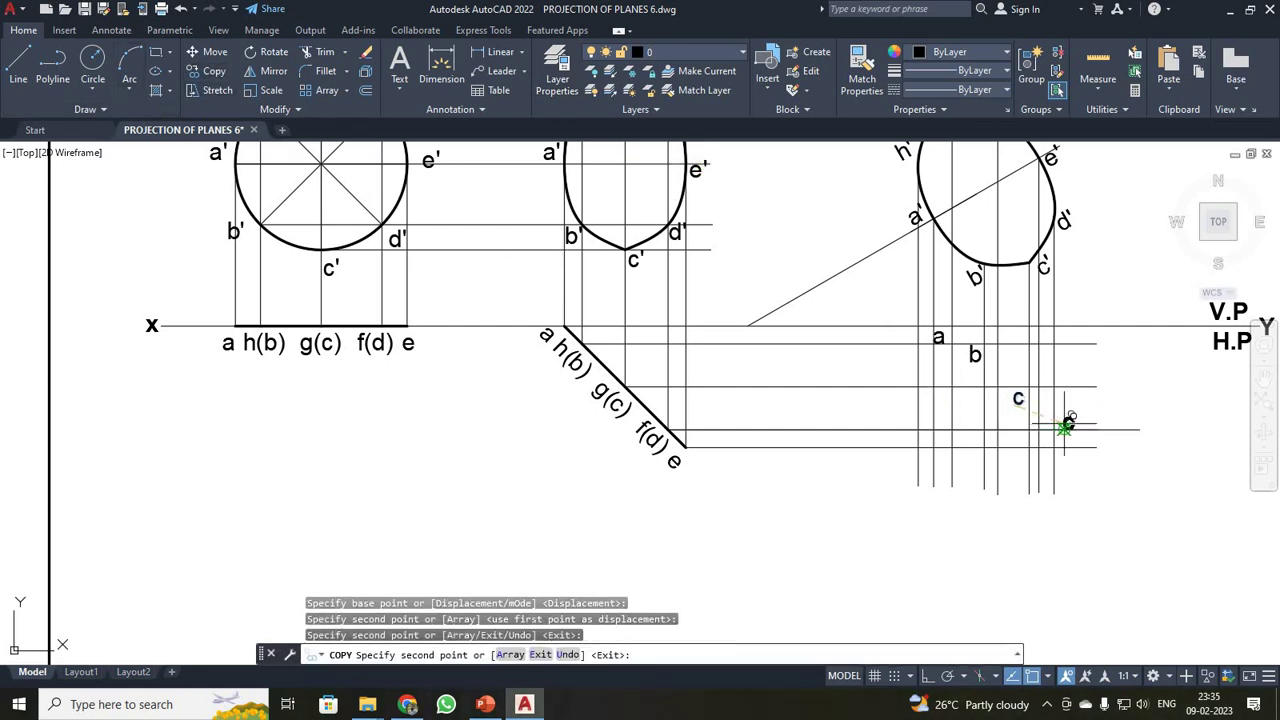
key("Escape")
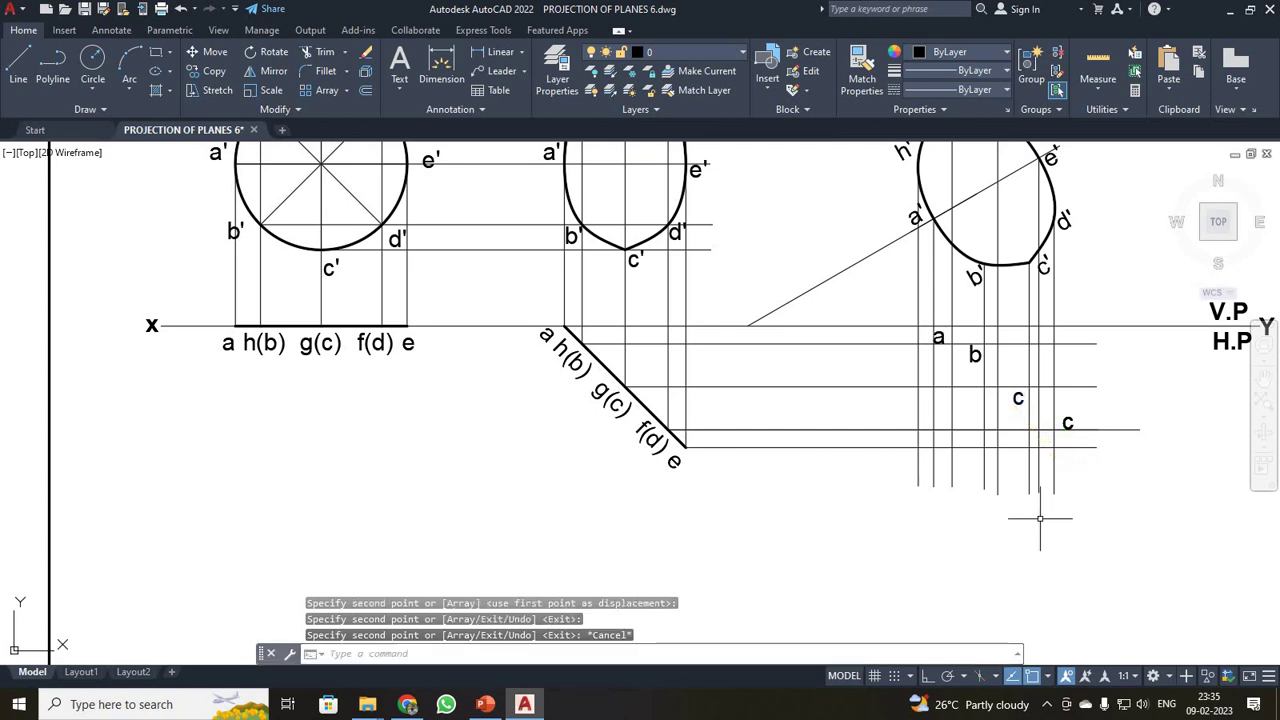
Change the copied label's text to d
scroll(1040, 518, "up", 4)
scroll(1114, 285, "down", 2)
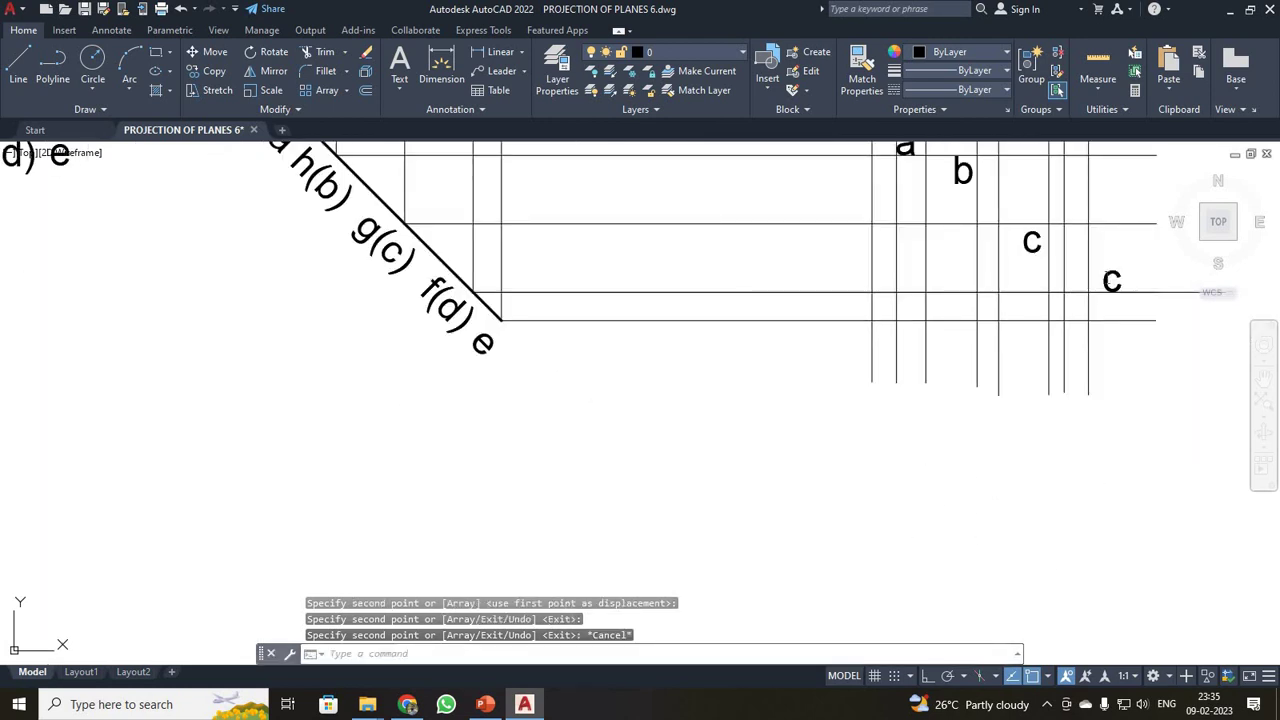
double_click(1113, 283)
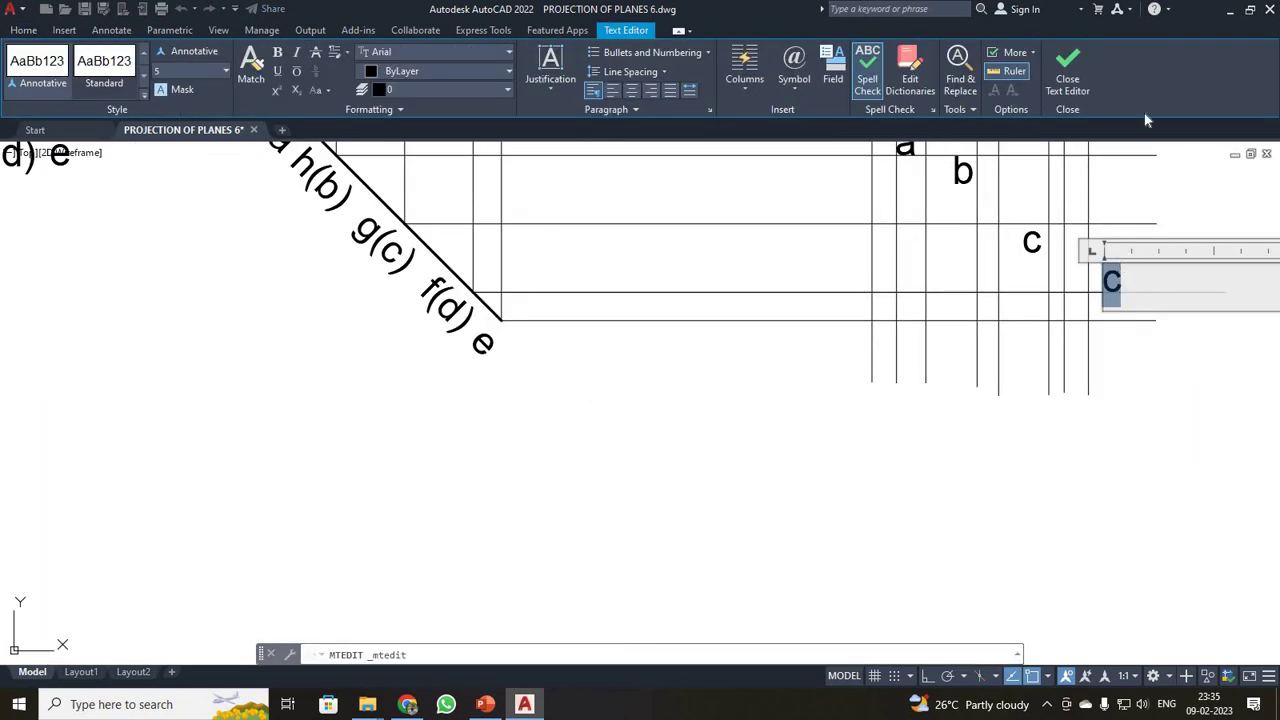
type("d")
left_click(1067, 68)
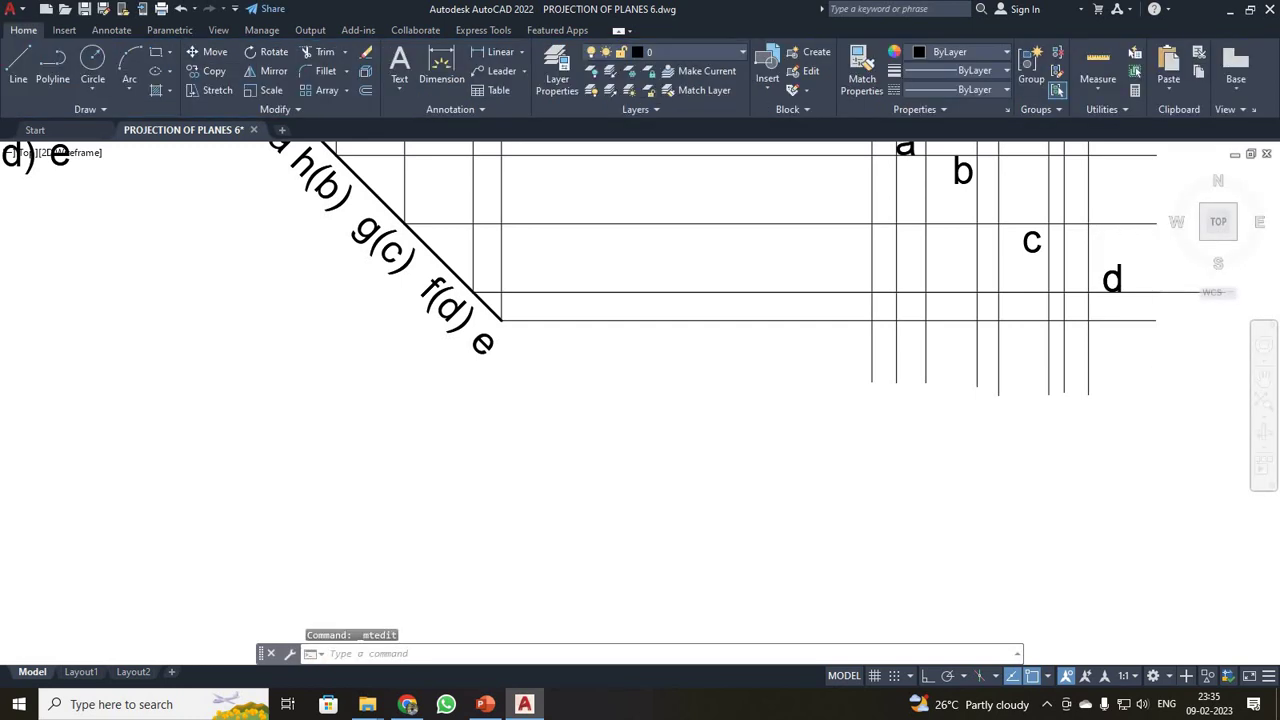
scroll(1145, 390, "down", 2)
Copy the d label four times in a row below the top view
left_click(1125, 322)
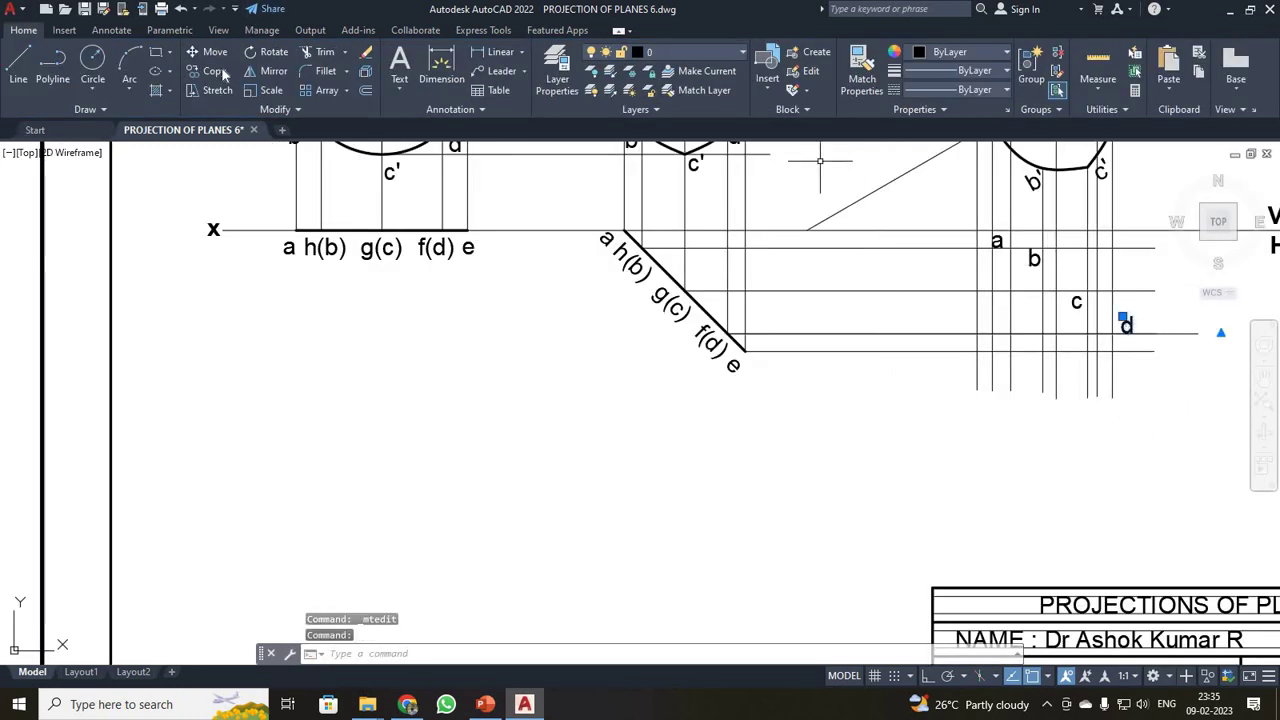
type("co")
key("Return")
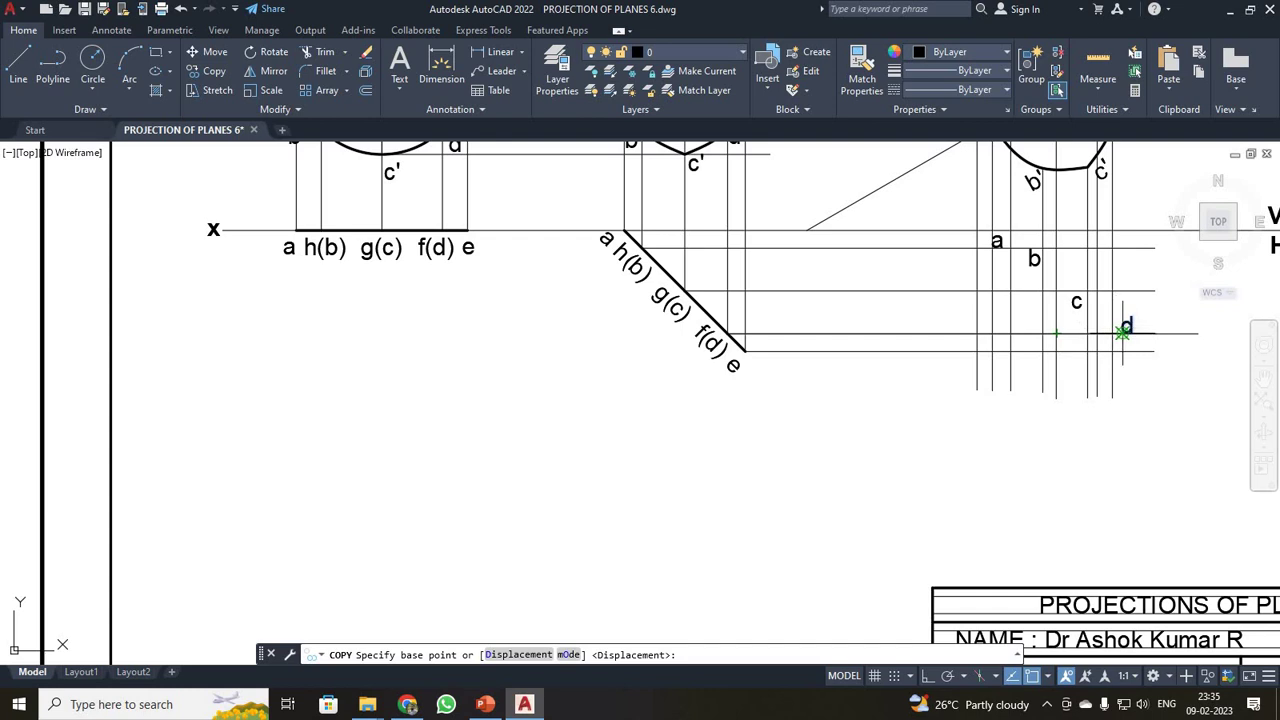
left_click(1122, 333)
left_click(730, 473)
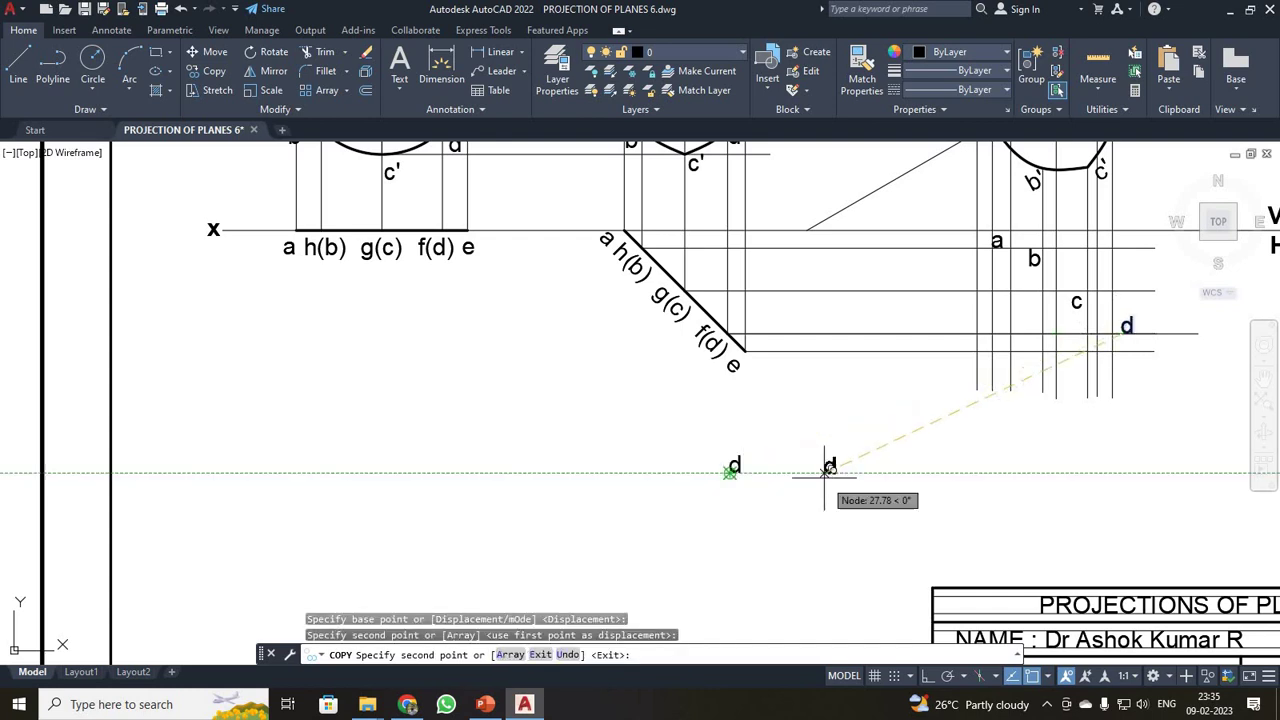
left_click(828, 470)
left_click(918, 470)
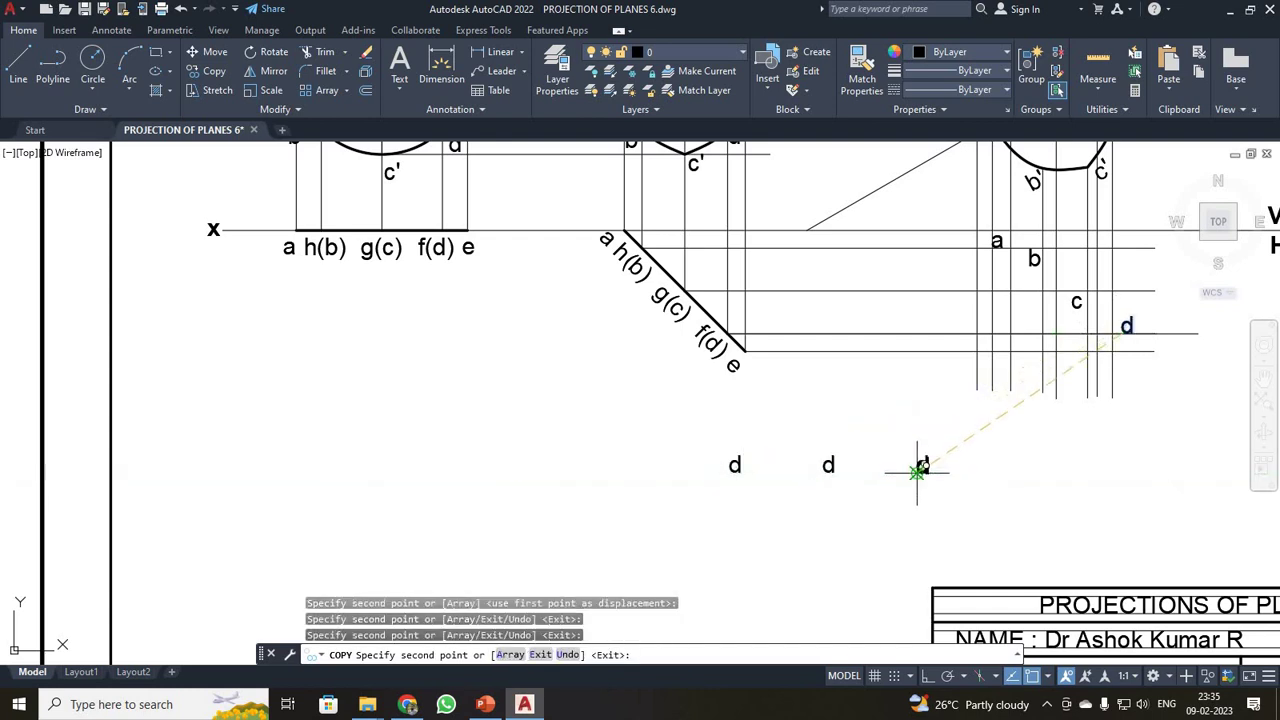
left_click(1003, 470)
key("Escape")
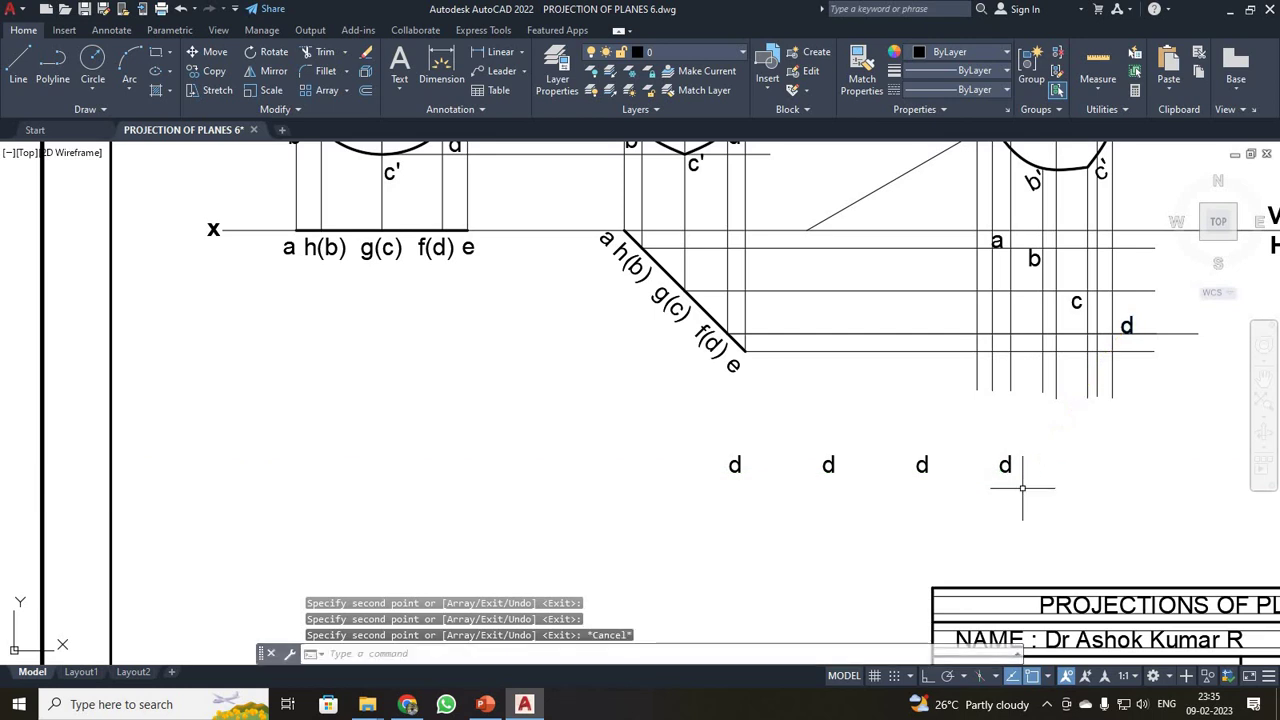
Rename the first two copied labels to e and f
left_click(743, 467)
left_click(740, 465)
double_click(735, 465)
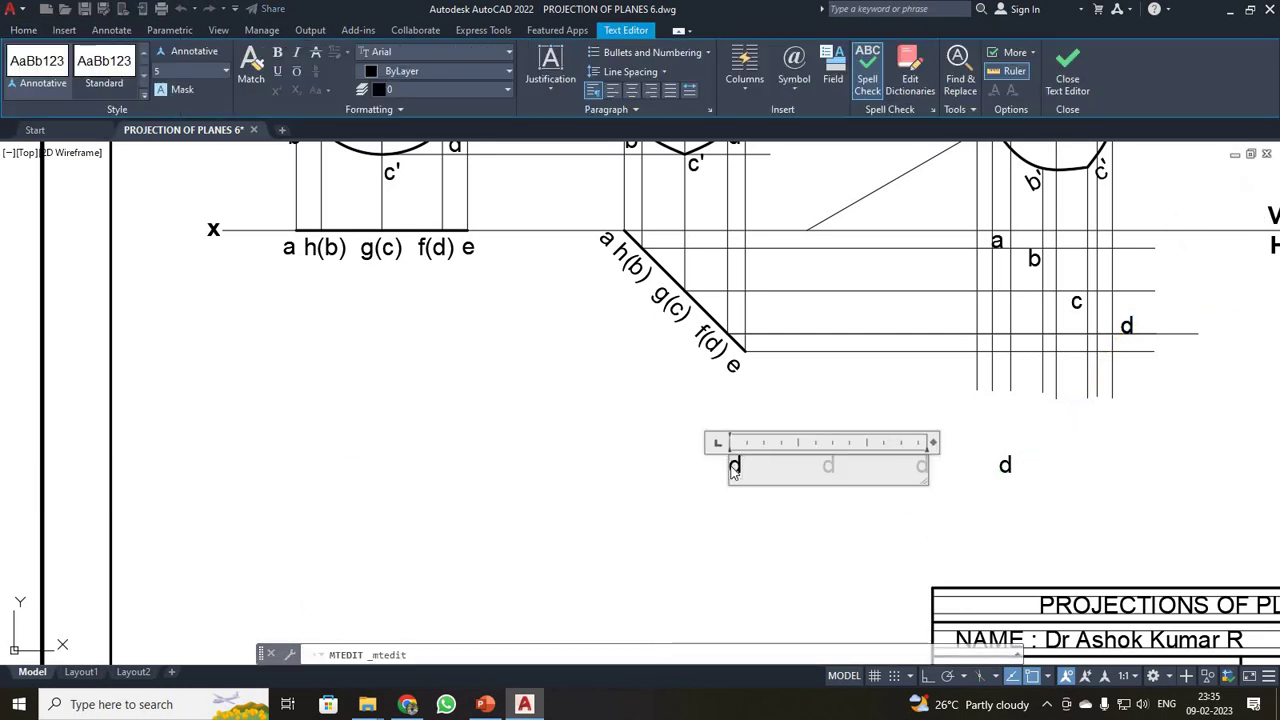
type("e")
left_click(1068, 62)
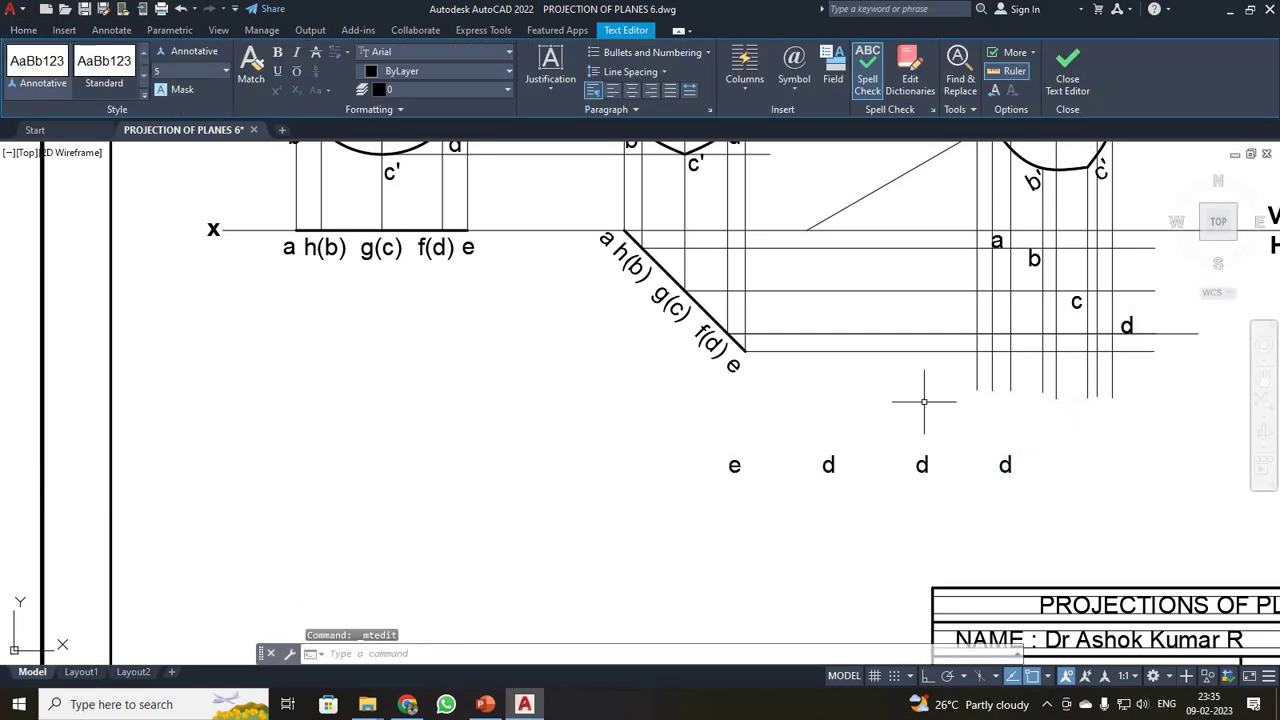
left_click(828, 463)
double_click(830, 463)
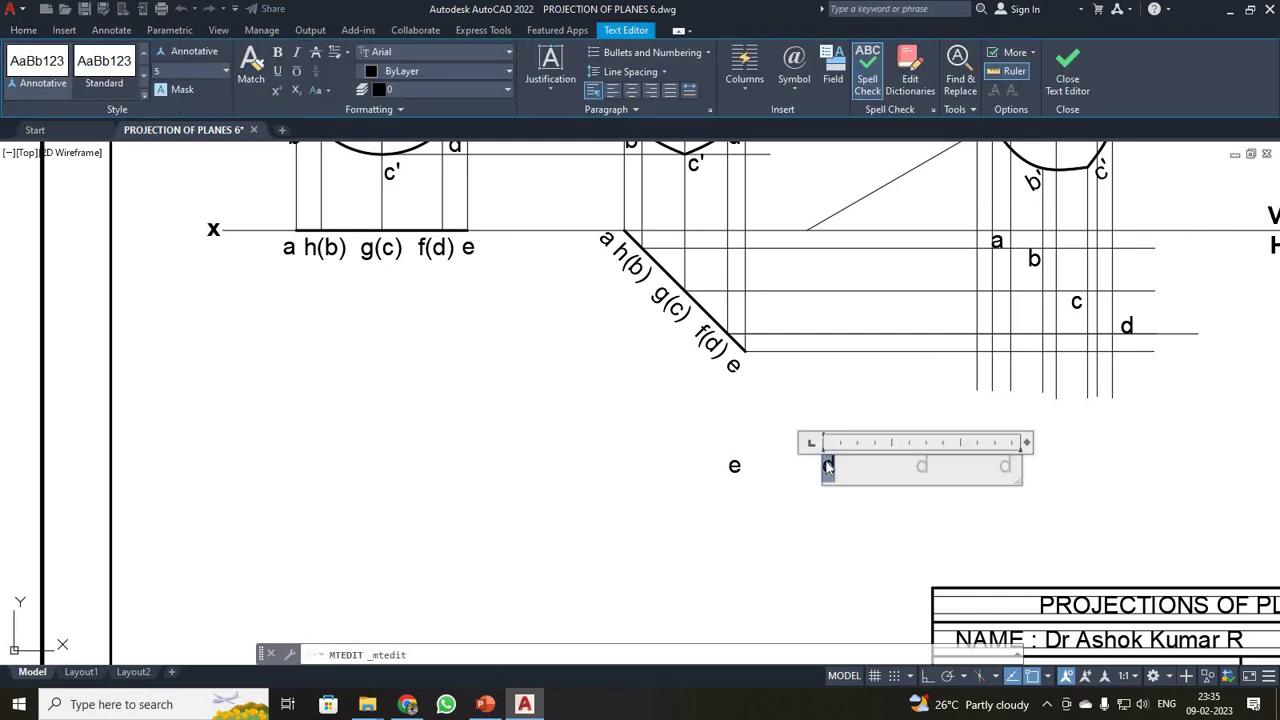
type("f")
left_click(1068, 80)
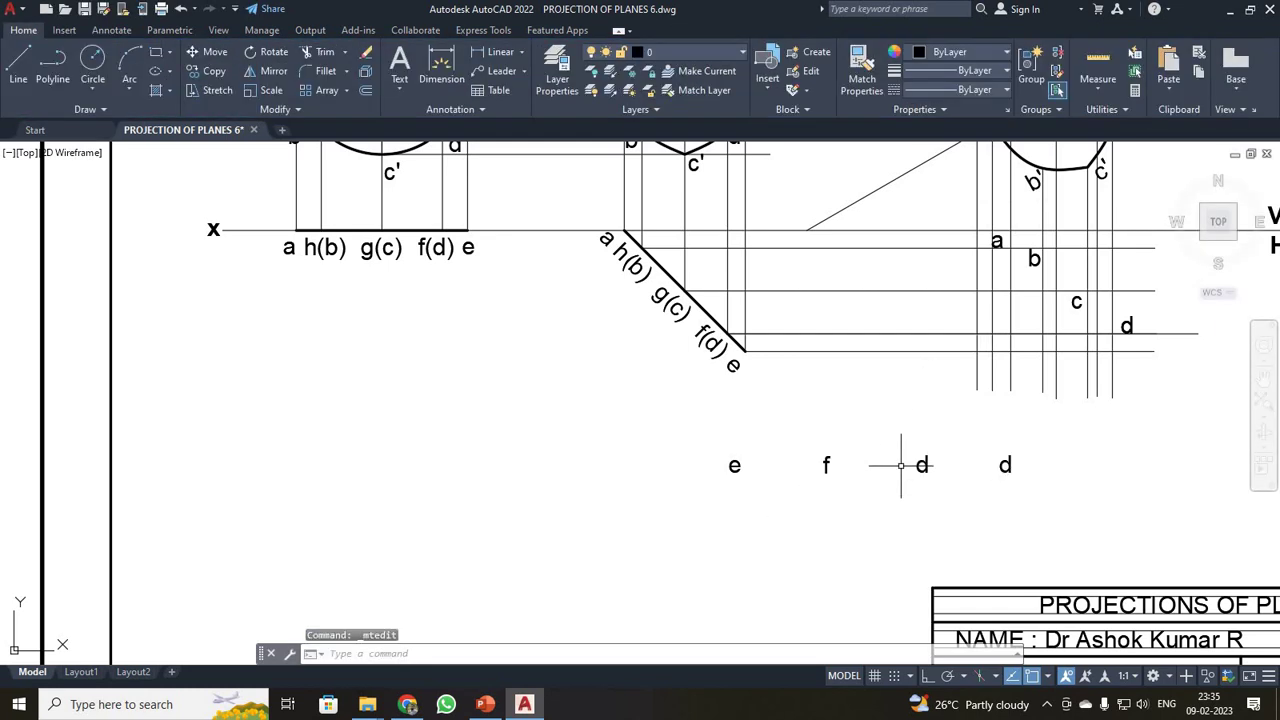
Rename the remaining two copied labels to g and h
double_click(921, 466)
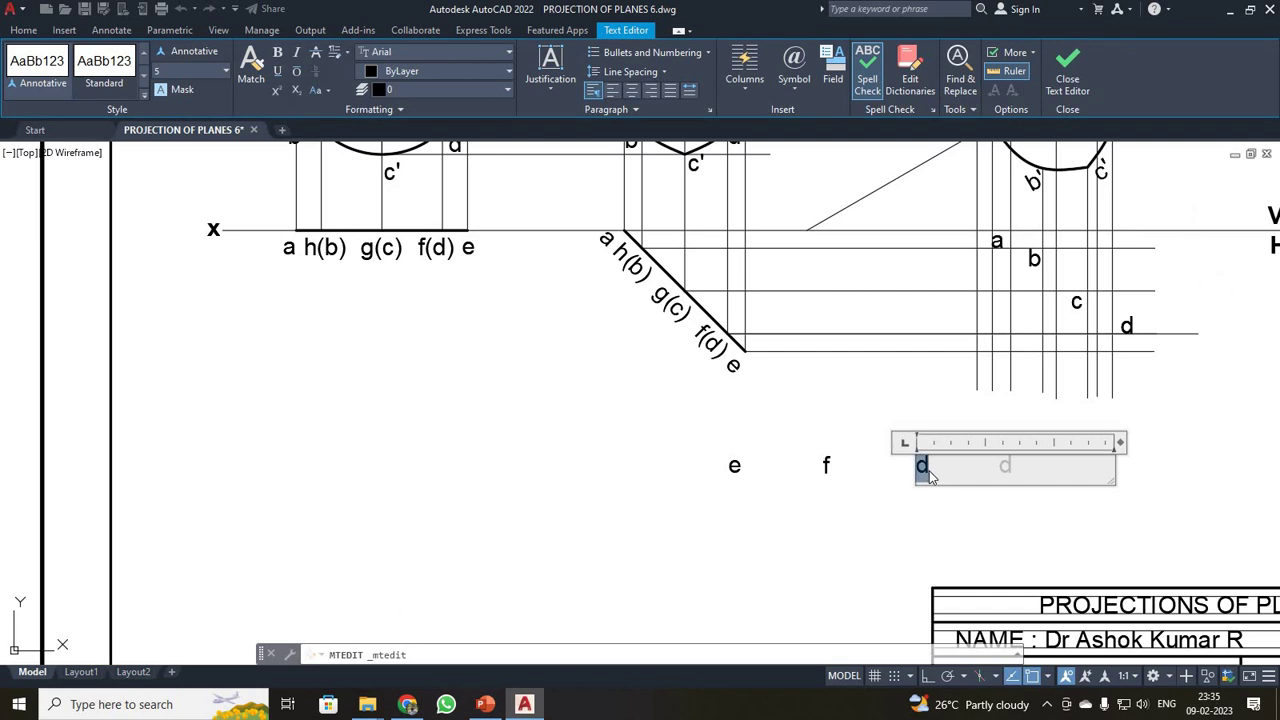
type("g")
left_click(1068, 78)
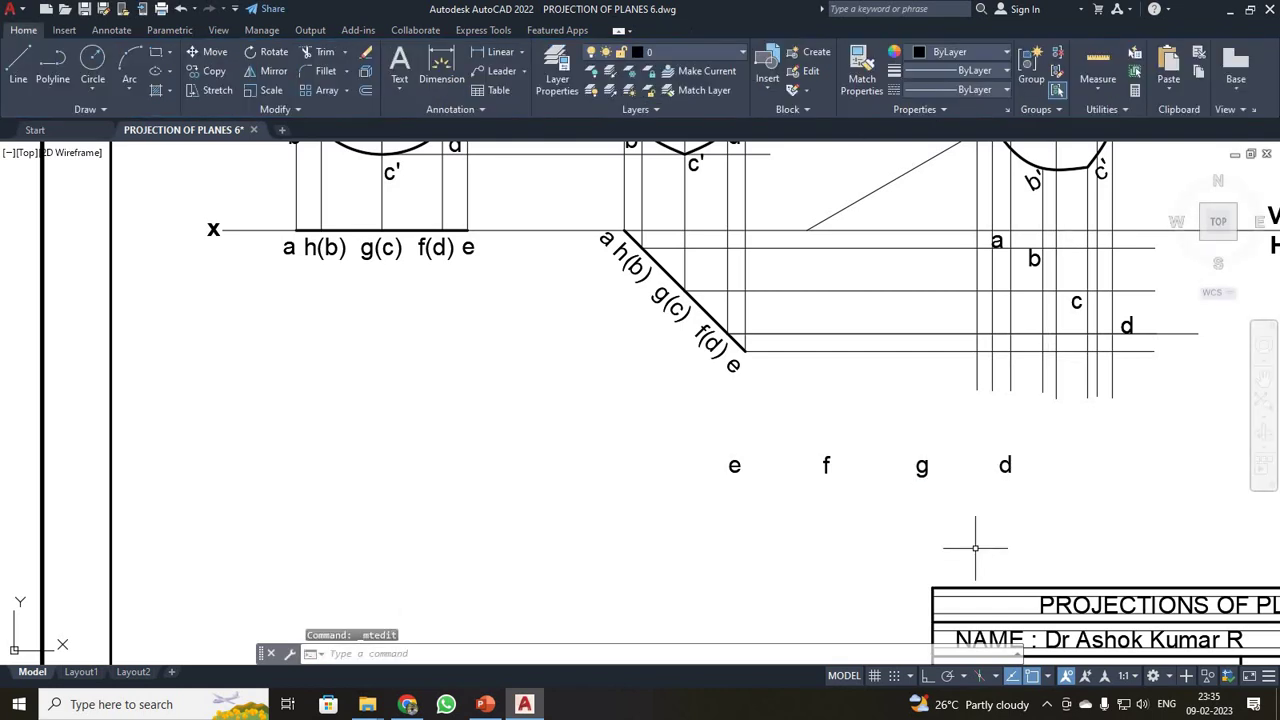
double_click(1006, 465)
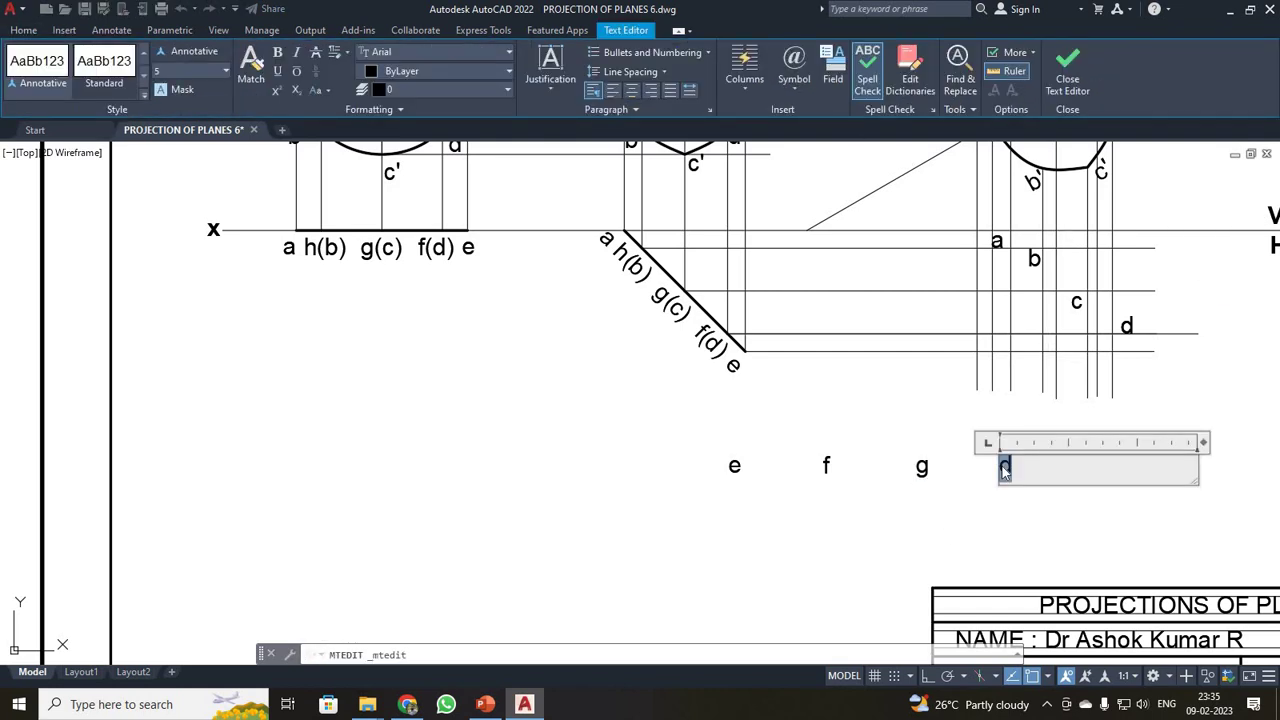
left_click(1068, 78)
scroll(640, 350, "down", 5)
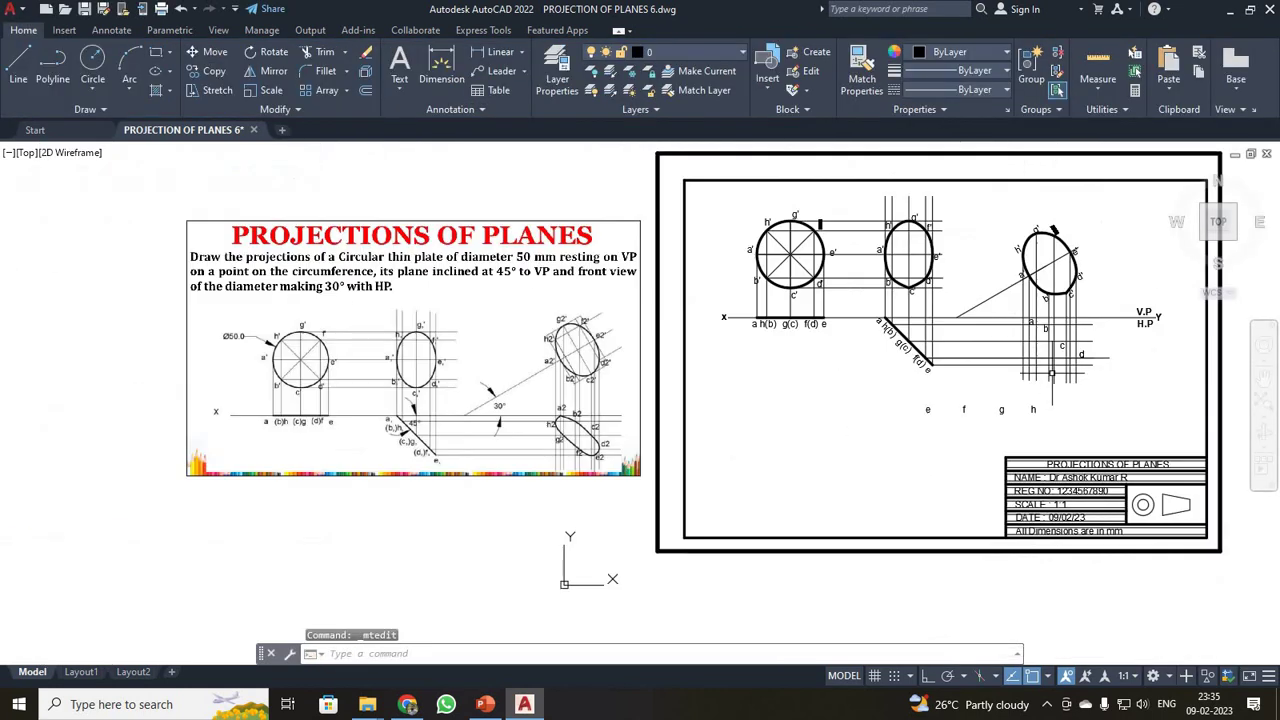
Move the e label onto its projector intersection in the top view
scroll(1052, 373, "up", 4)
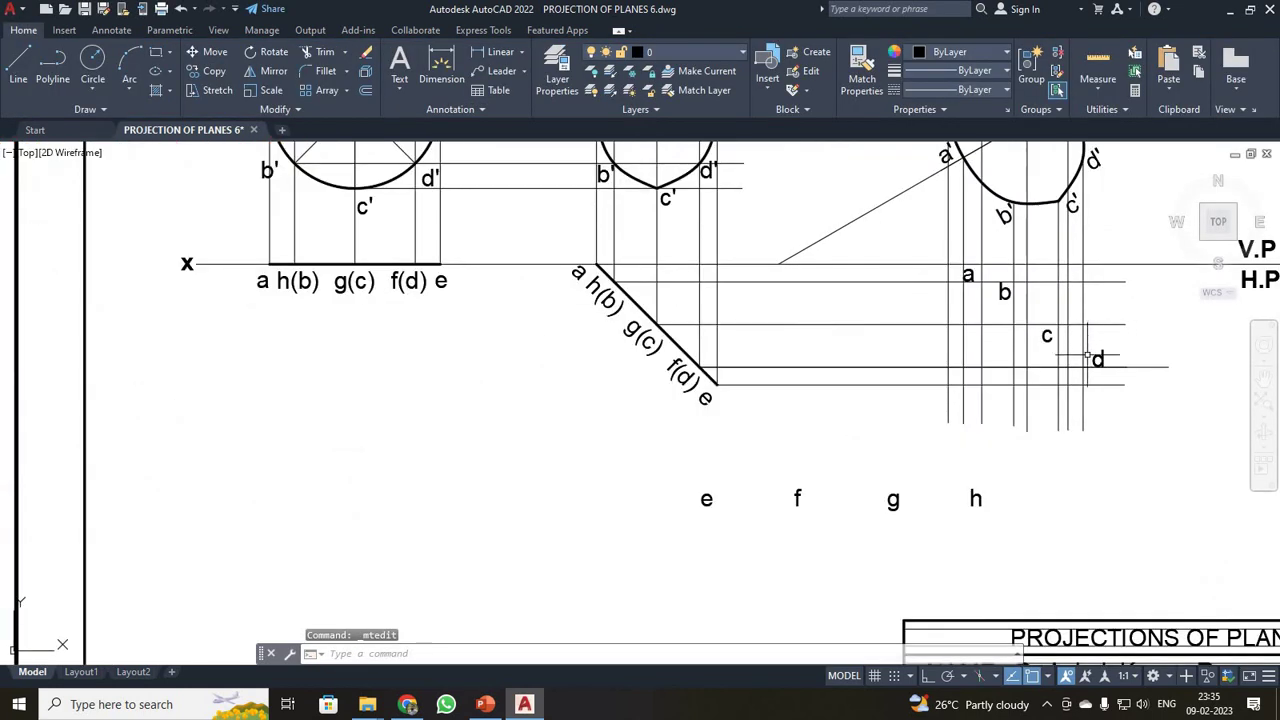
left_click(712, 497)
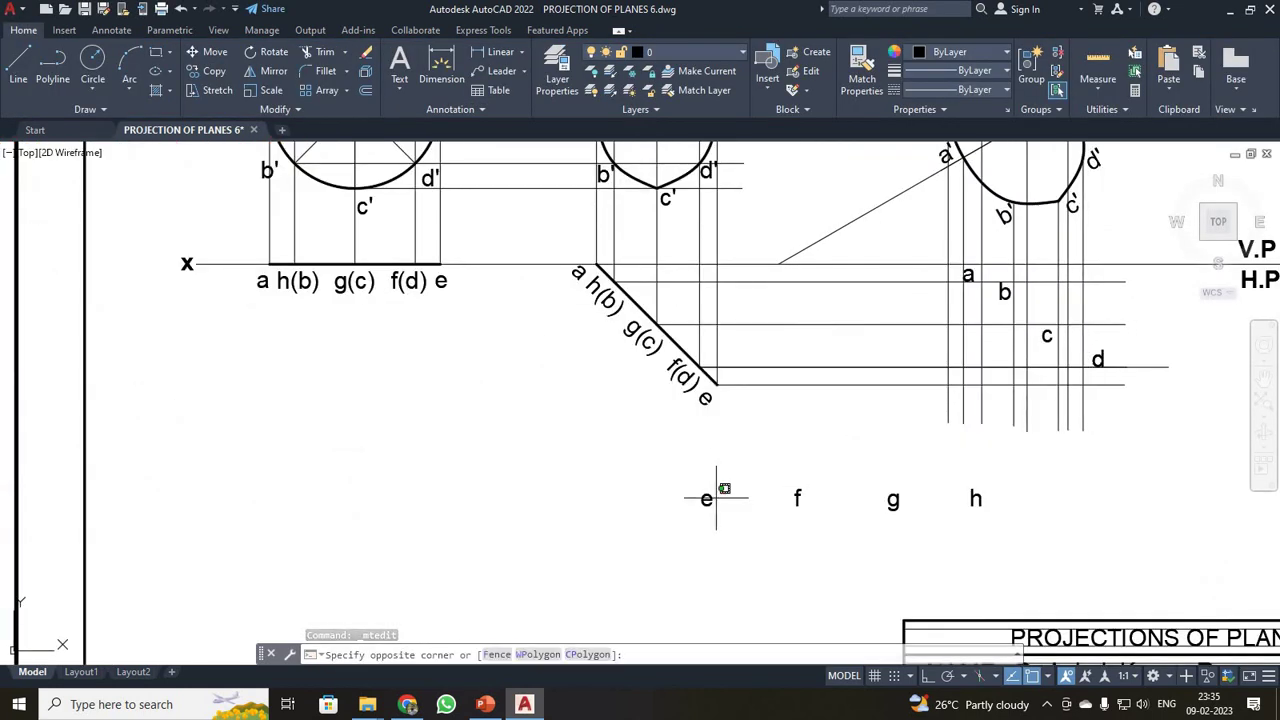
scroll(705, 493, "down", 2)
scroll(978, 292, "up", 2)
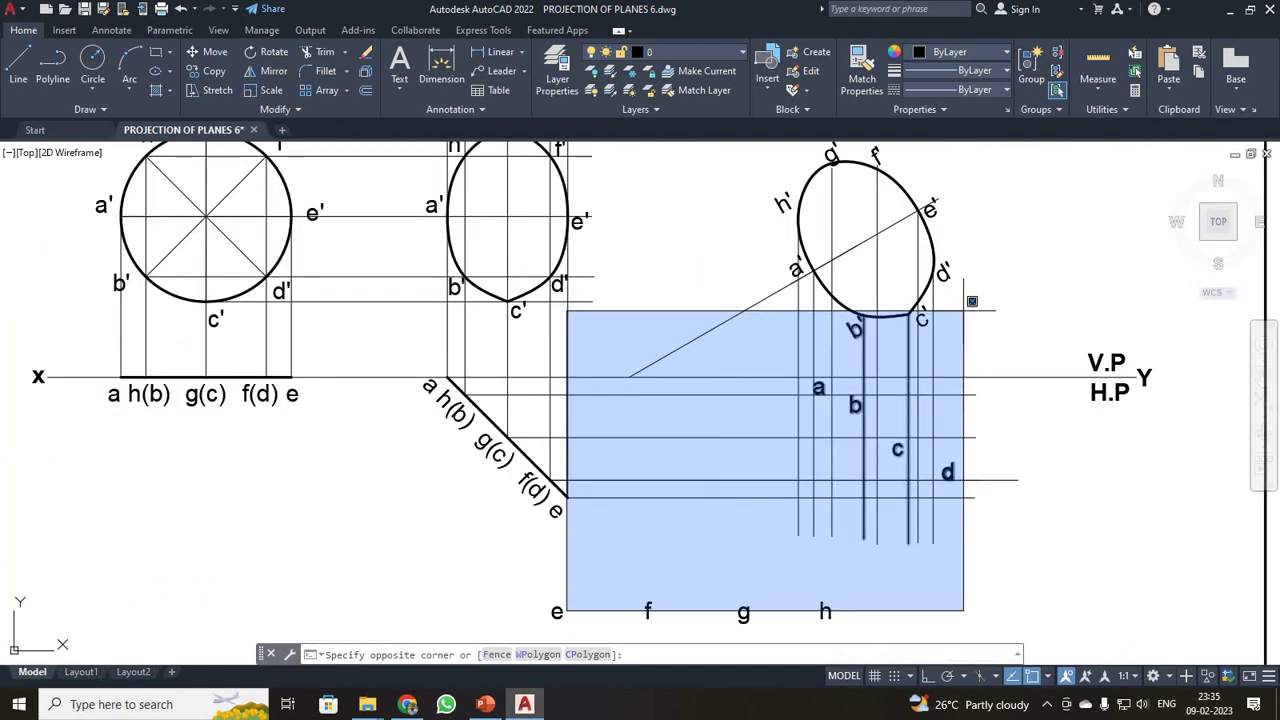
key("Escape")
key("Escape")
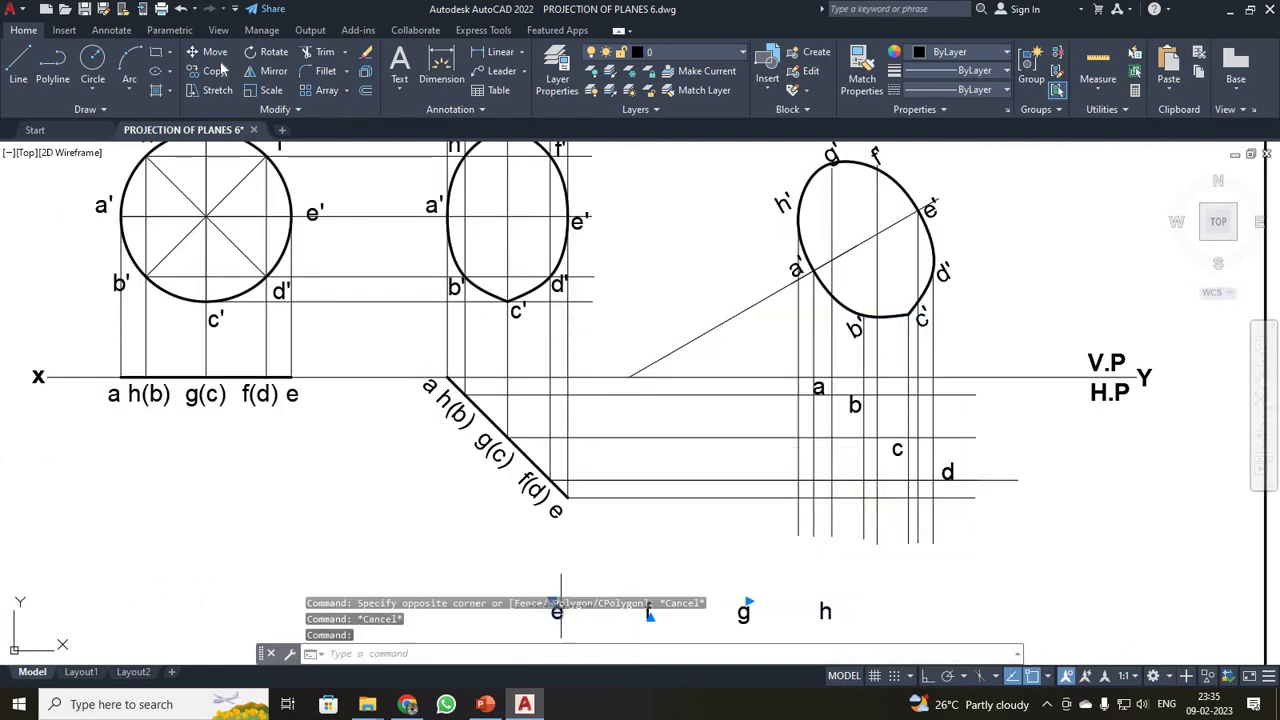
left_click(207, 51)
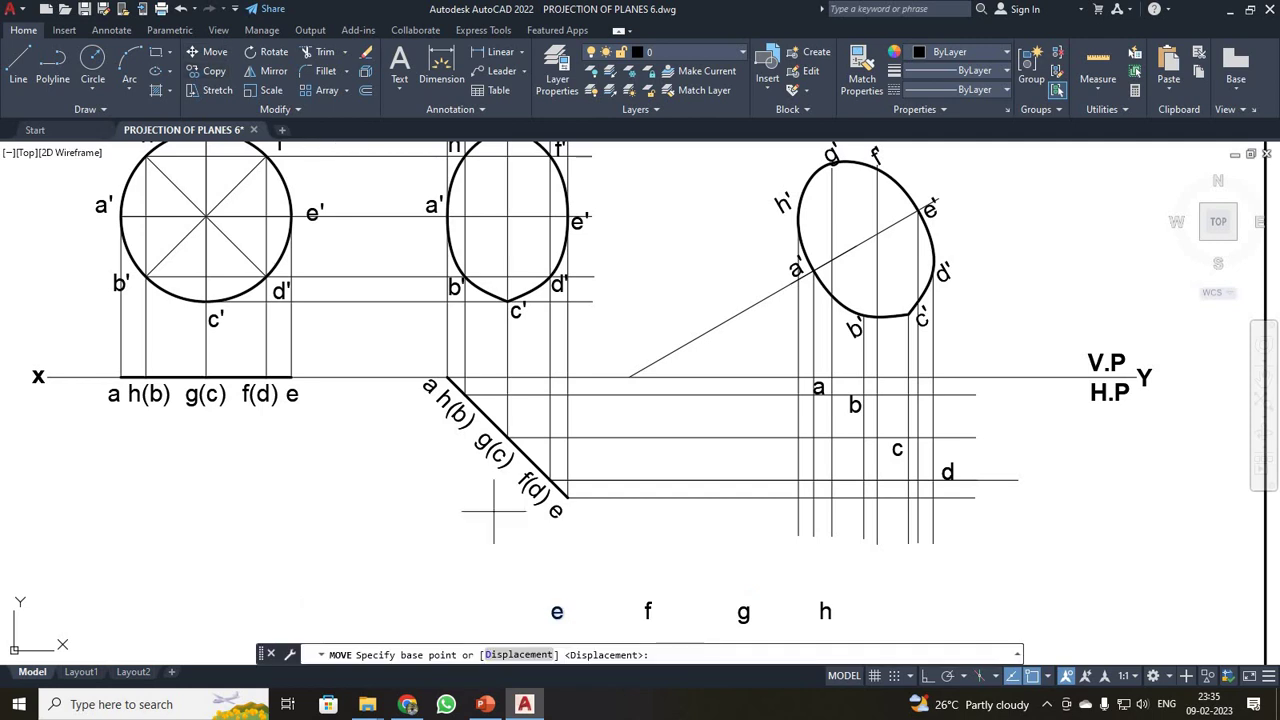
left_click(555, 612)
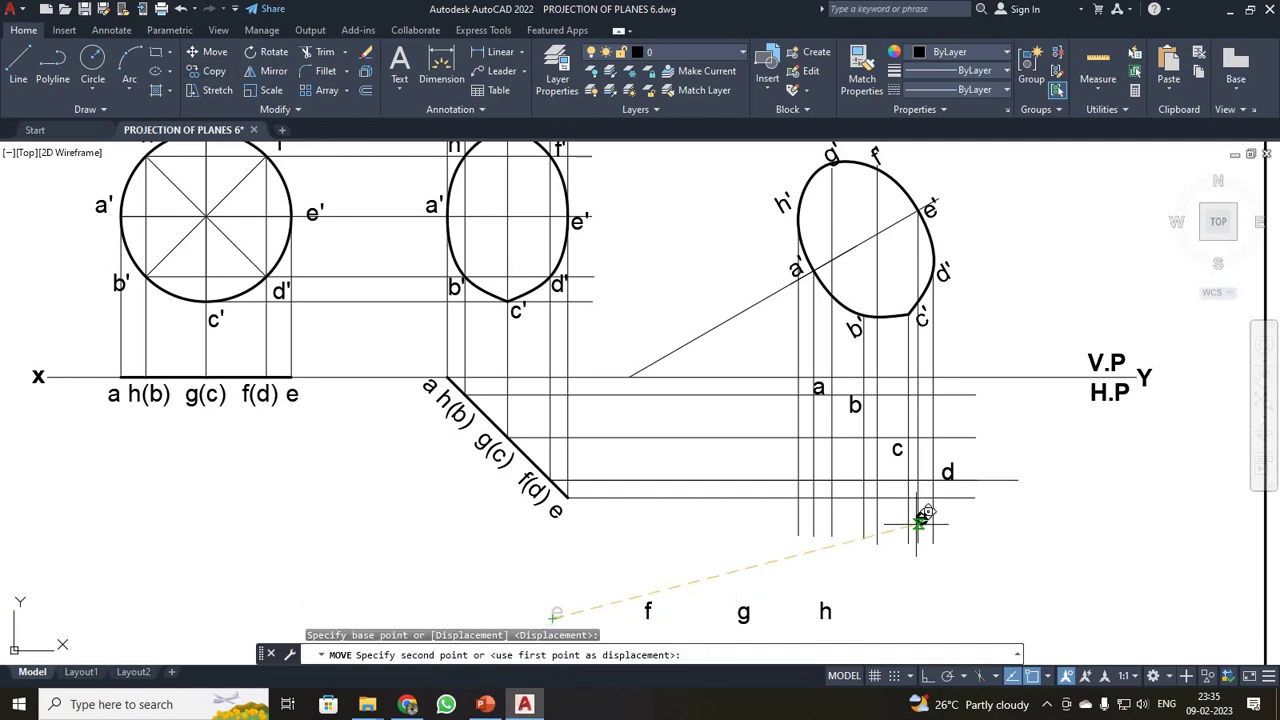
scroll(918, 518, "up", 2)
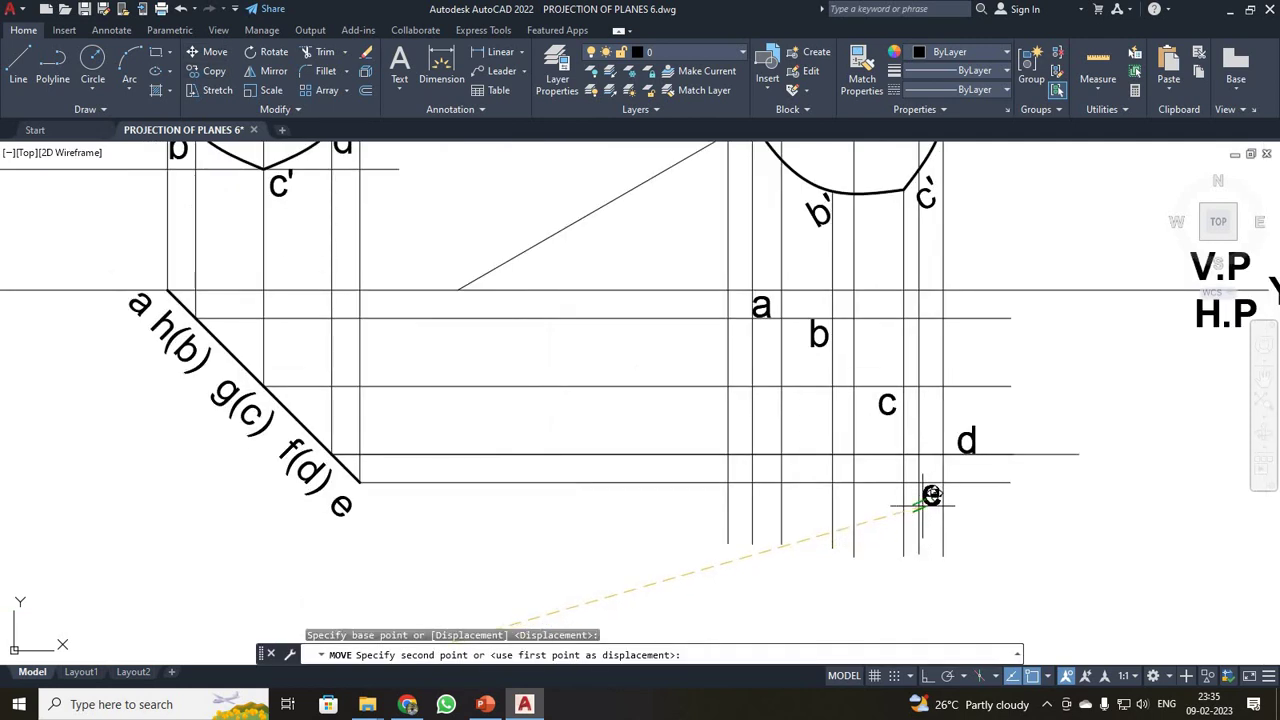
left_click(931, 495)
key("Escape")
Move the f, g and h labels so f sits on its projector intersection
scroll(766, 571, "down", 3)
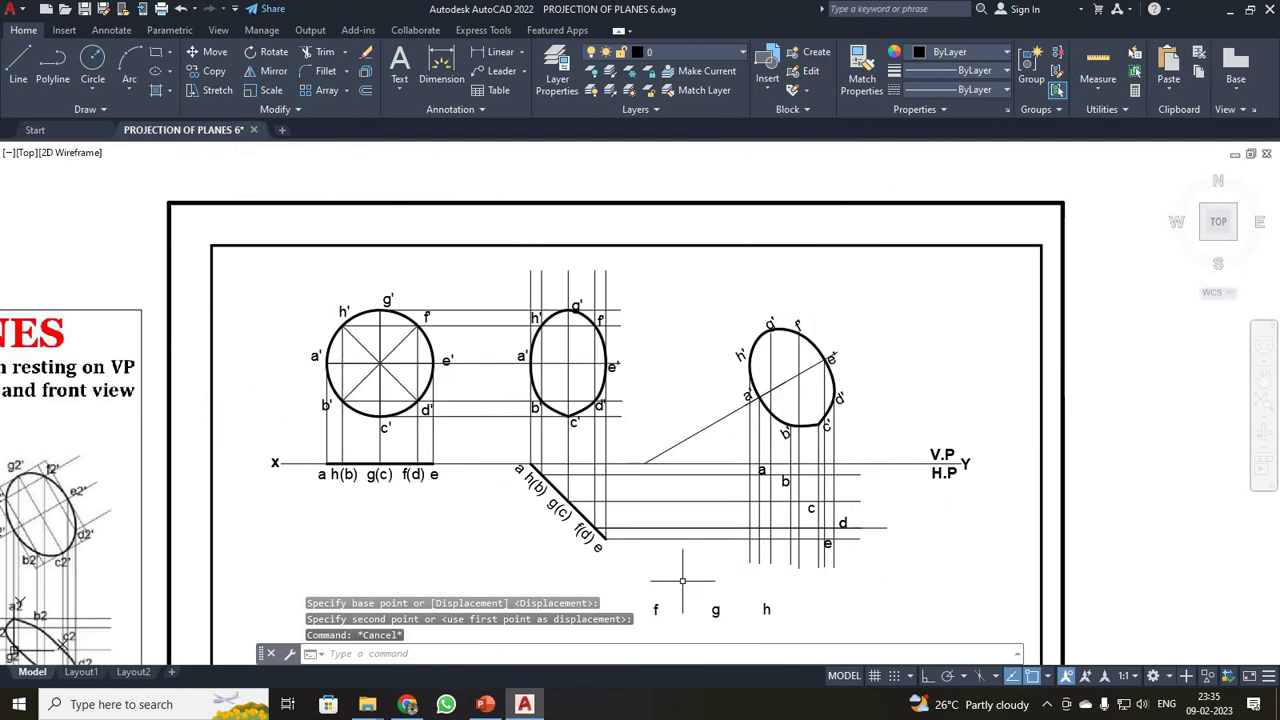
left_click(657, 600)
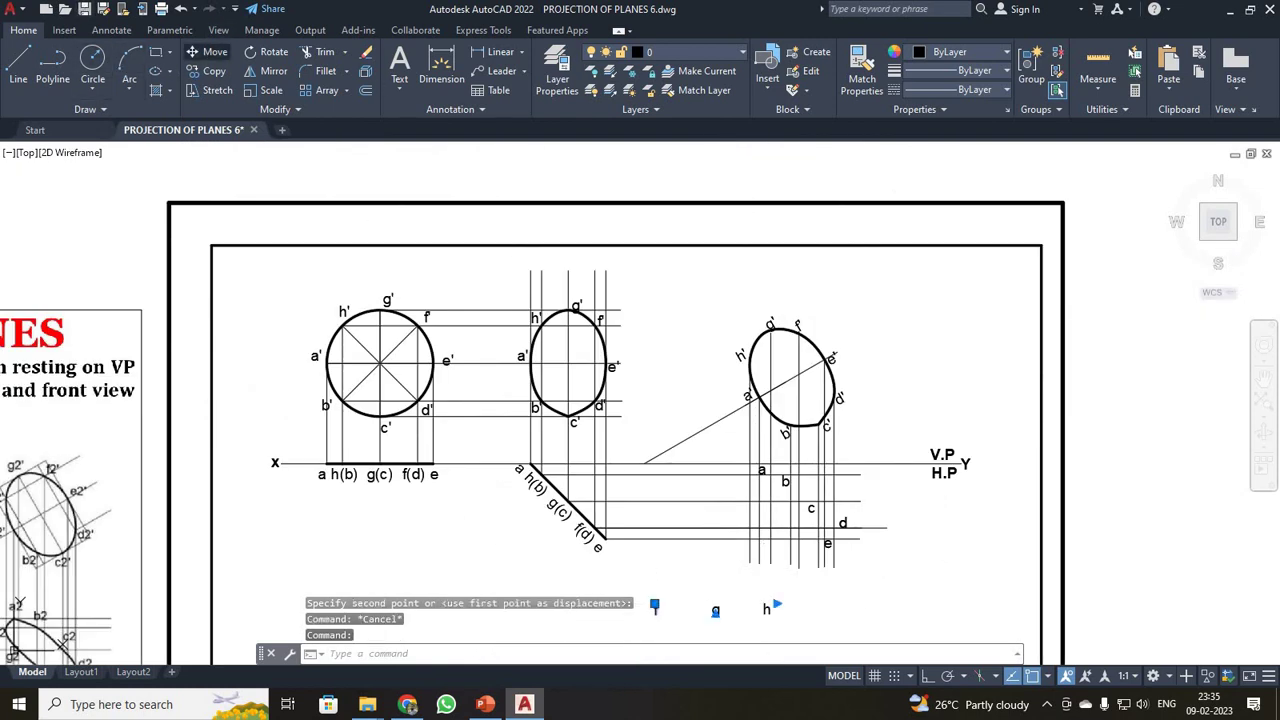
left_click(207, 52)
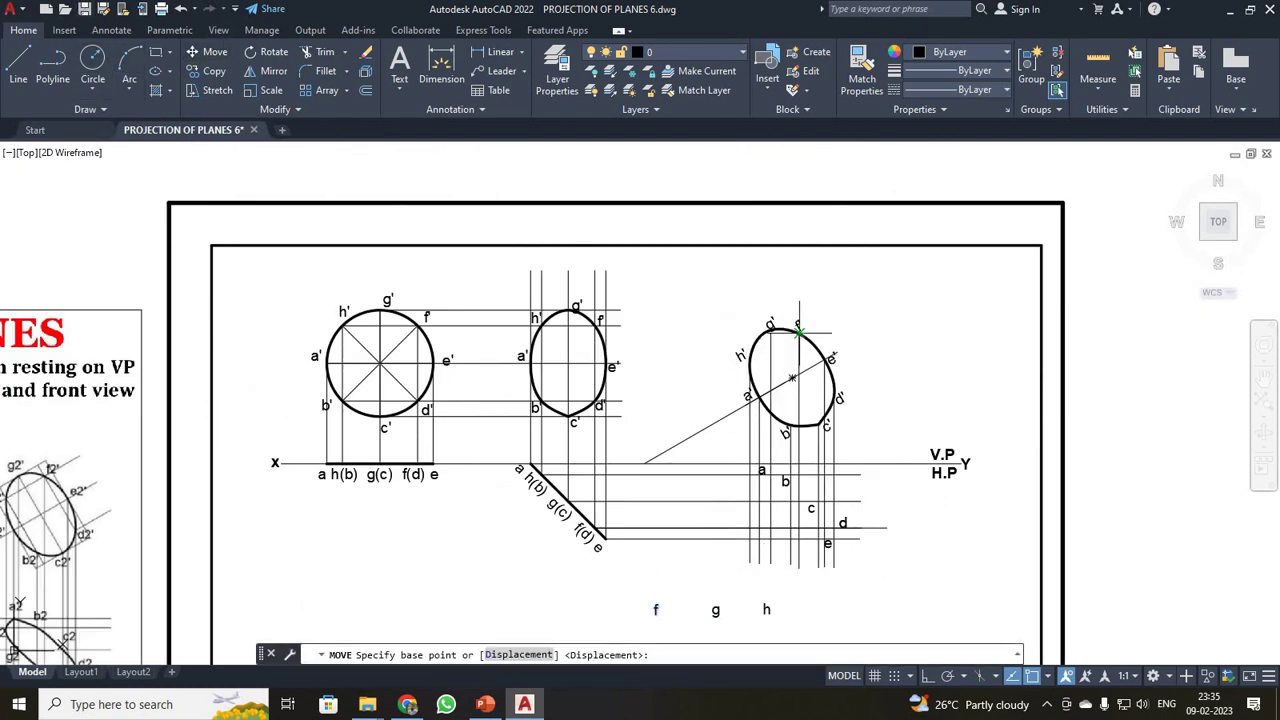
scroll(818, 494, "up", 4)
scroll(820, 491, "down", 2)
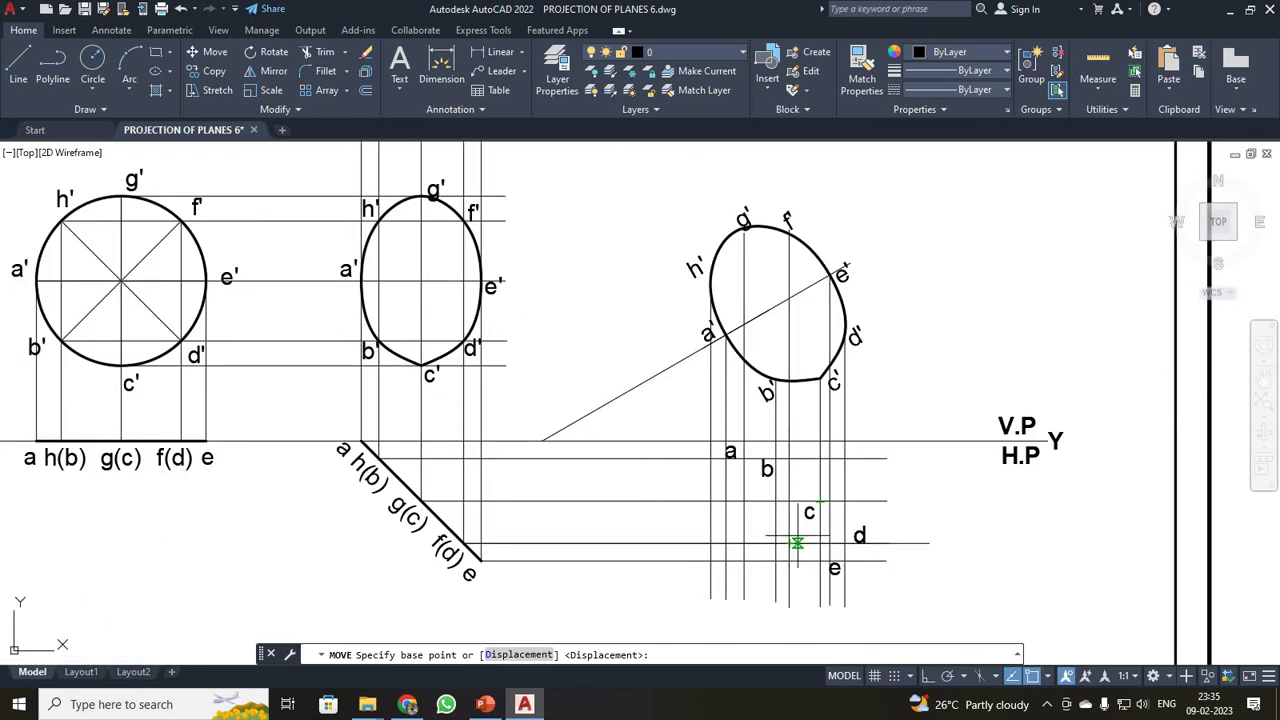
scroll(795, 540, "down", 4)
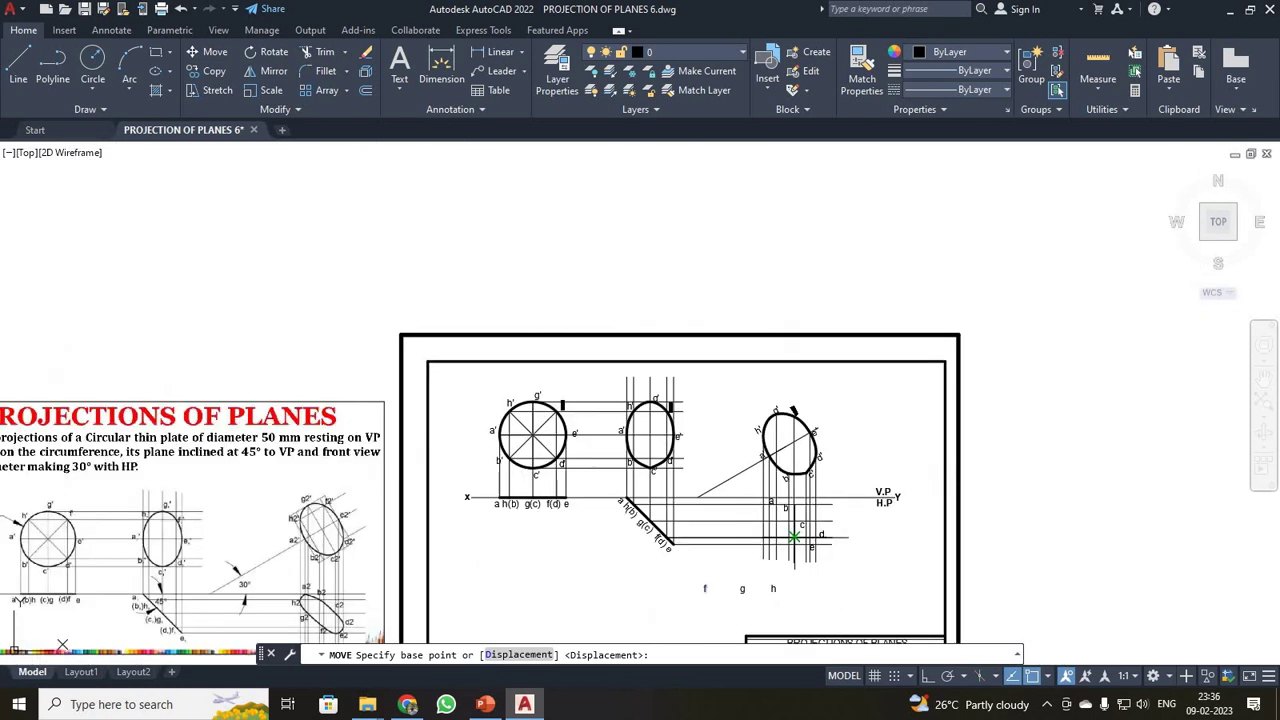
scroll(704, 591, "up", 3)
left_click(704, 591)
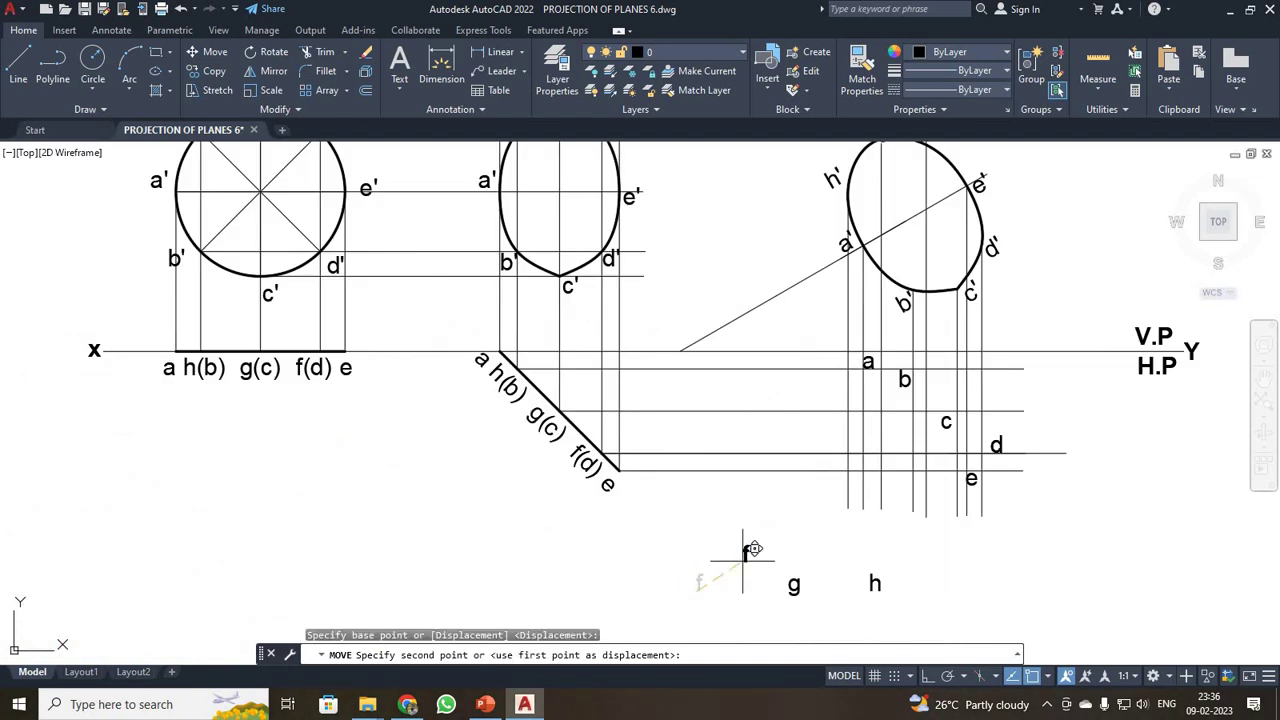
left_click(929, 470)
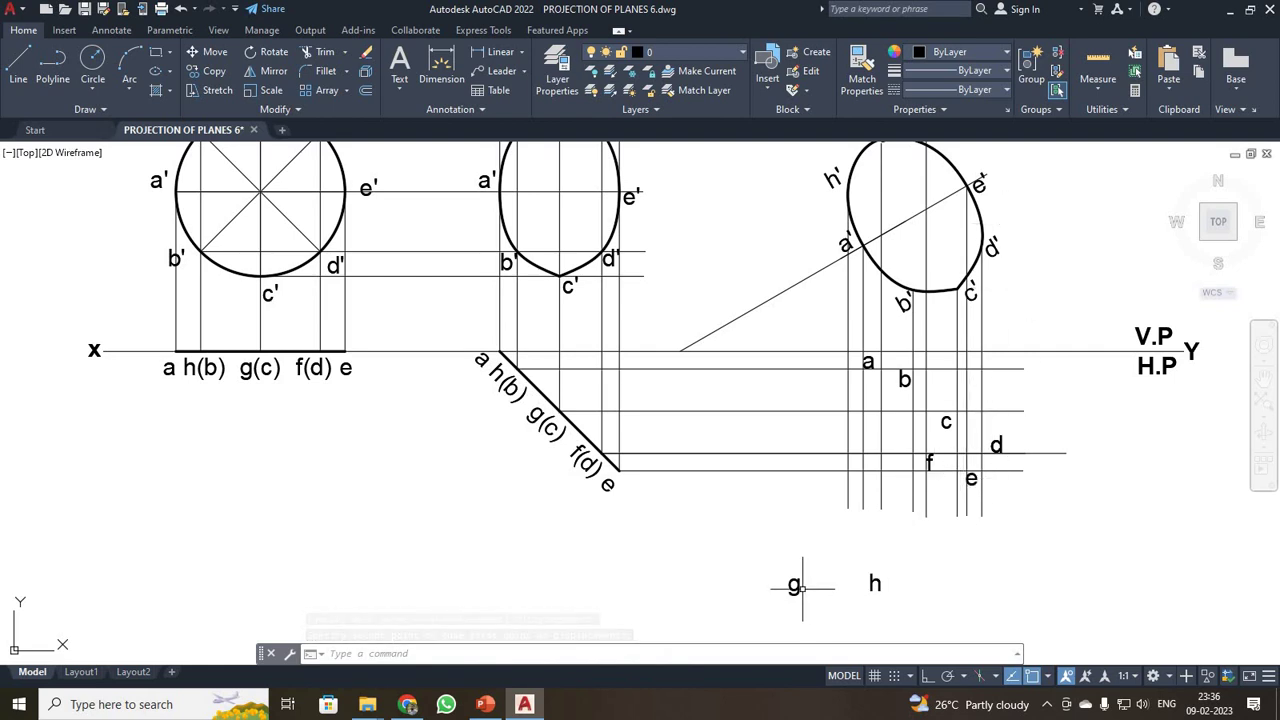
left_click_drag(905, 605, 782, 566)
Move the g and h labels so g sits on its intersection
left_click(208, 52)
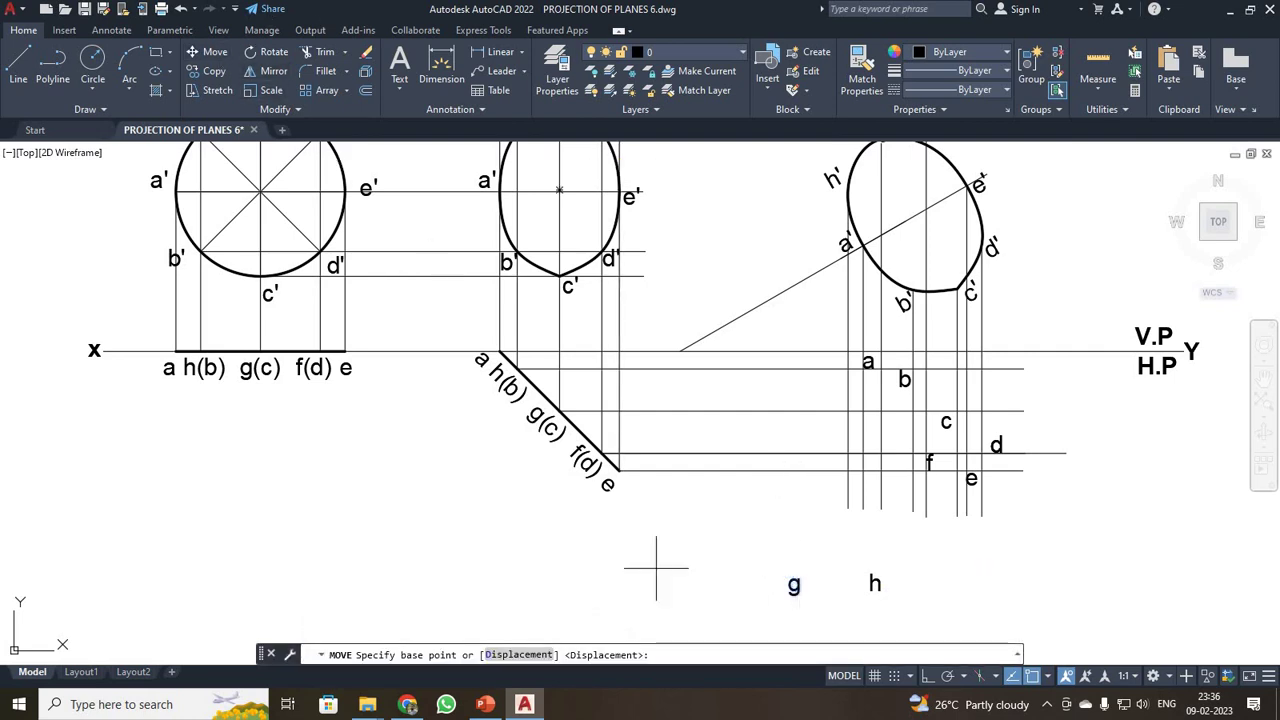
left_click(789, 594)
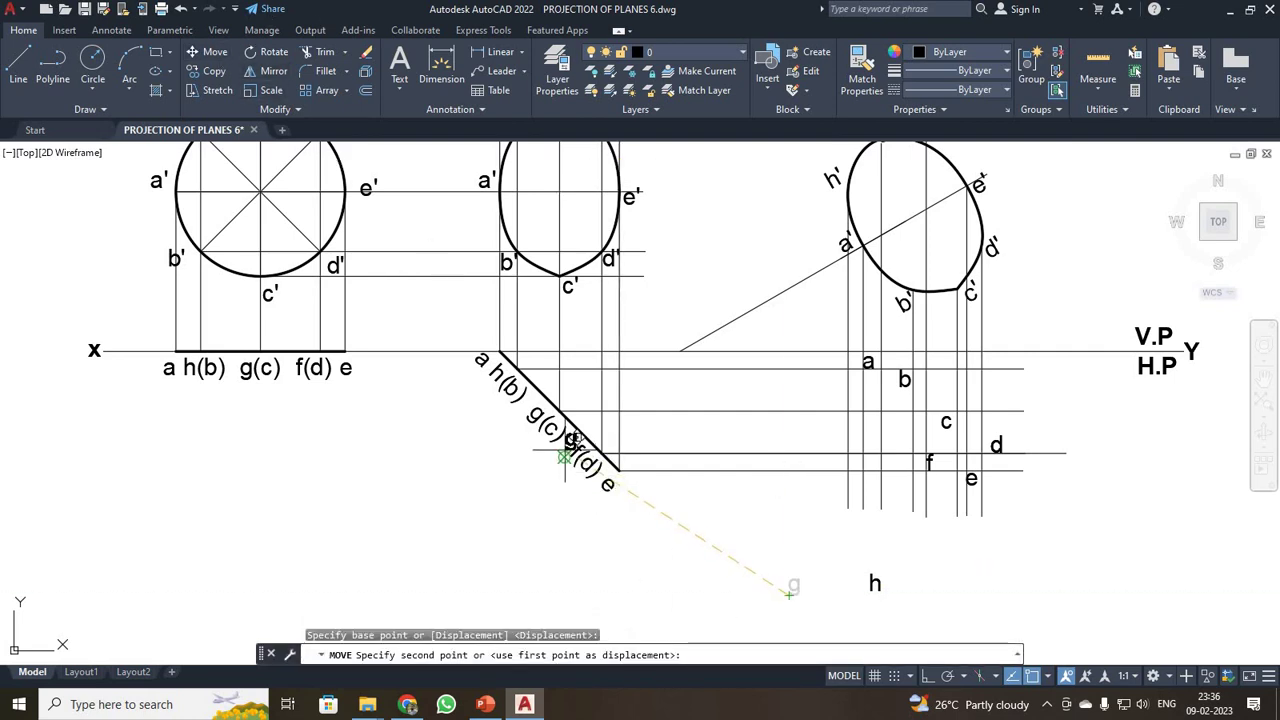
scroll(575, 418, "down", 3)
scroll(795, 368, "up", 3)
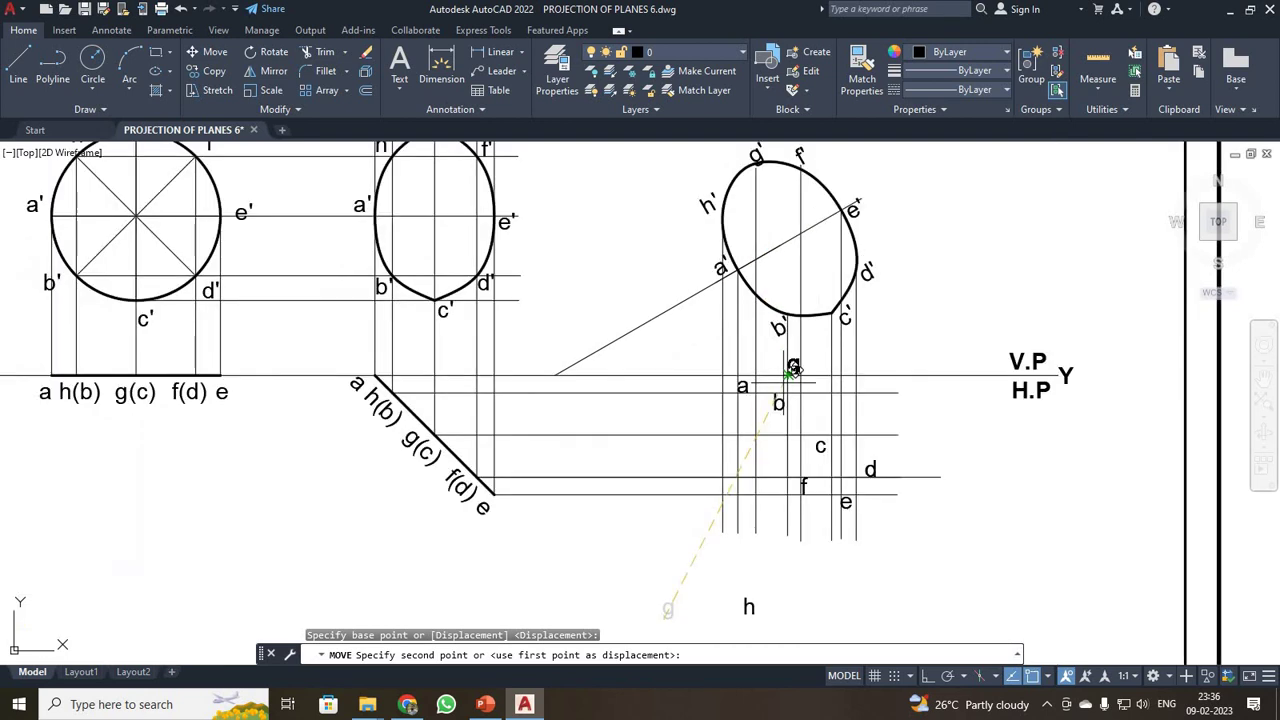
left_click(756, 478)
key("Escape")
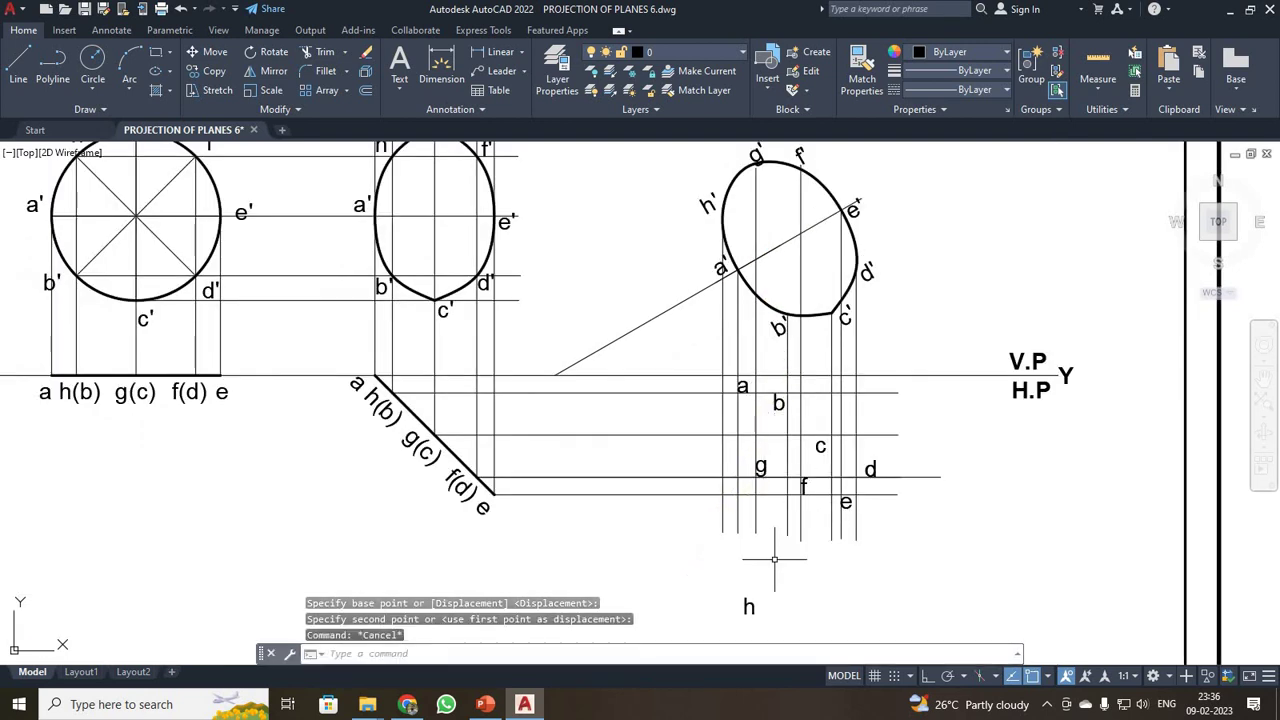
Move the h label to its projector position beside a
left_click(752, 604)
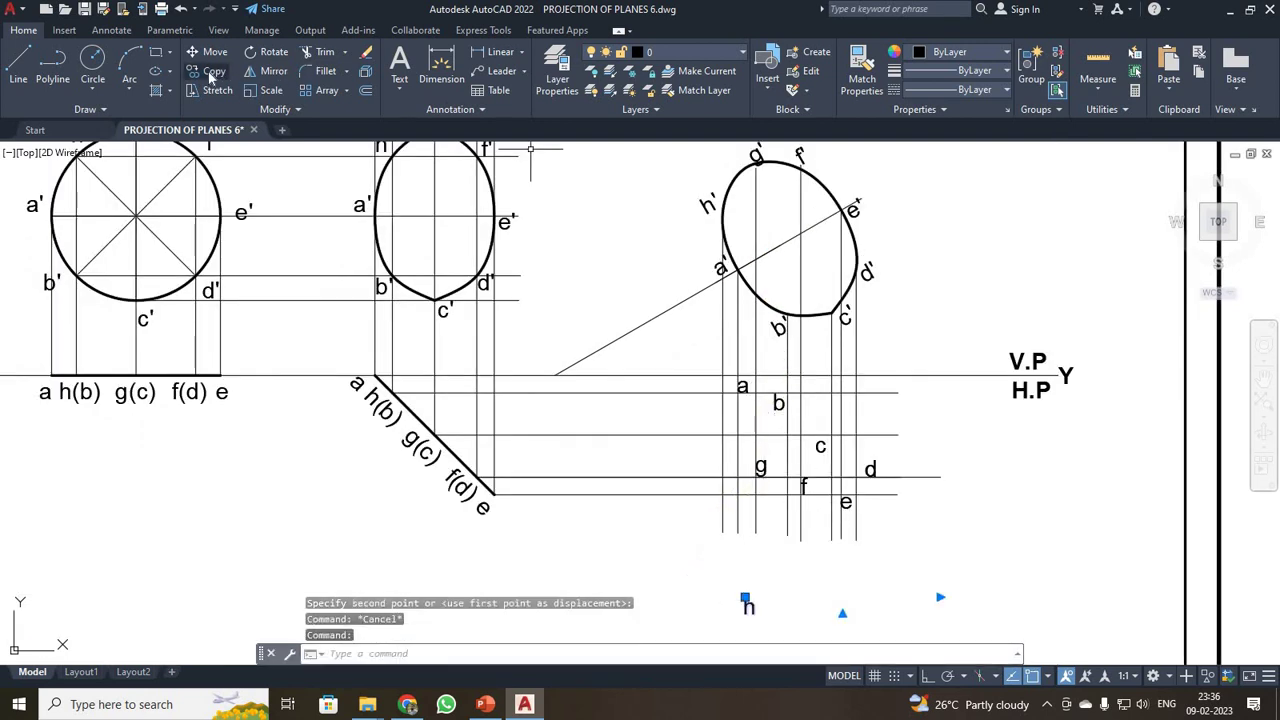
left_click(212, 52)
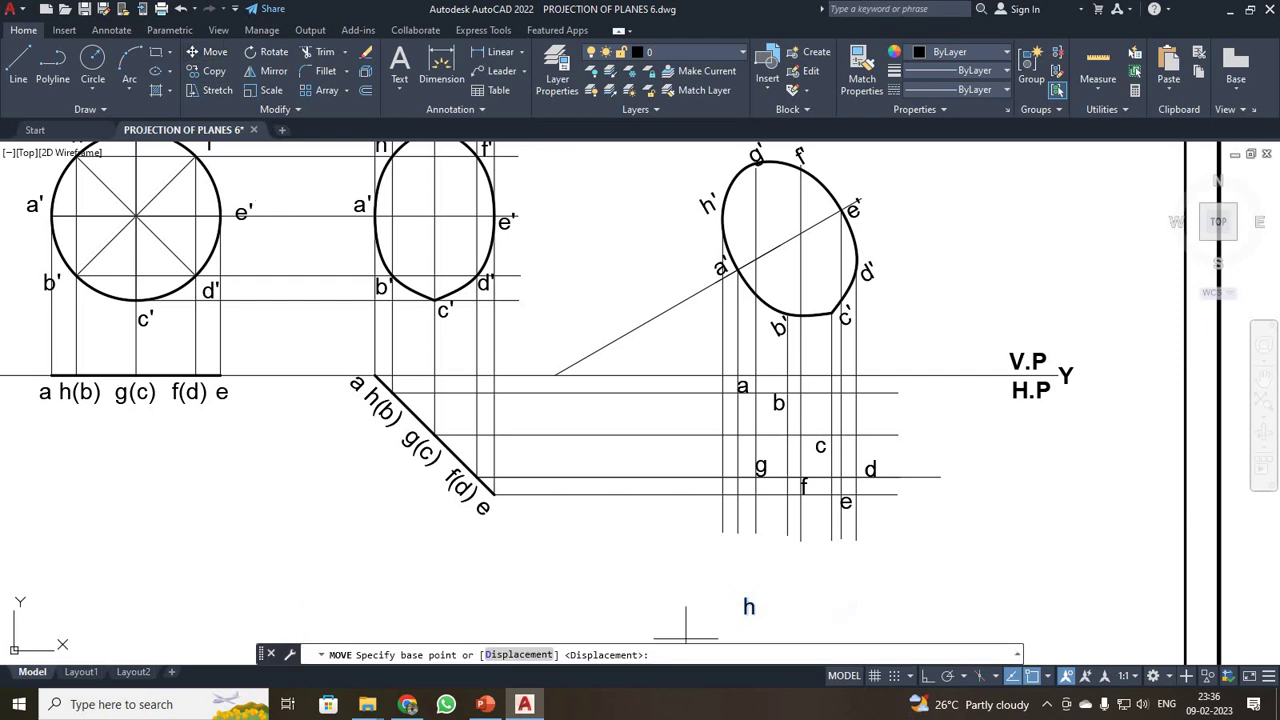
left_click(745, 612)
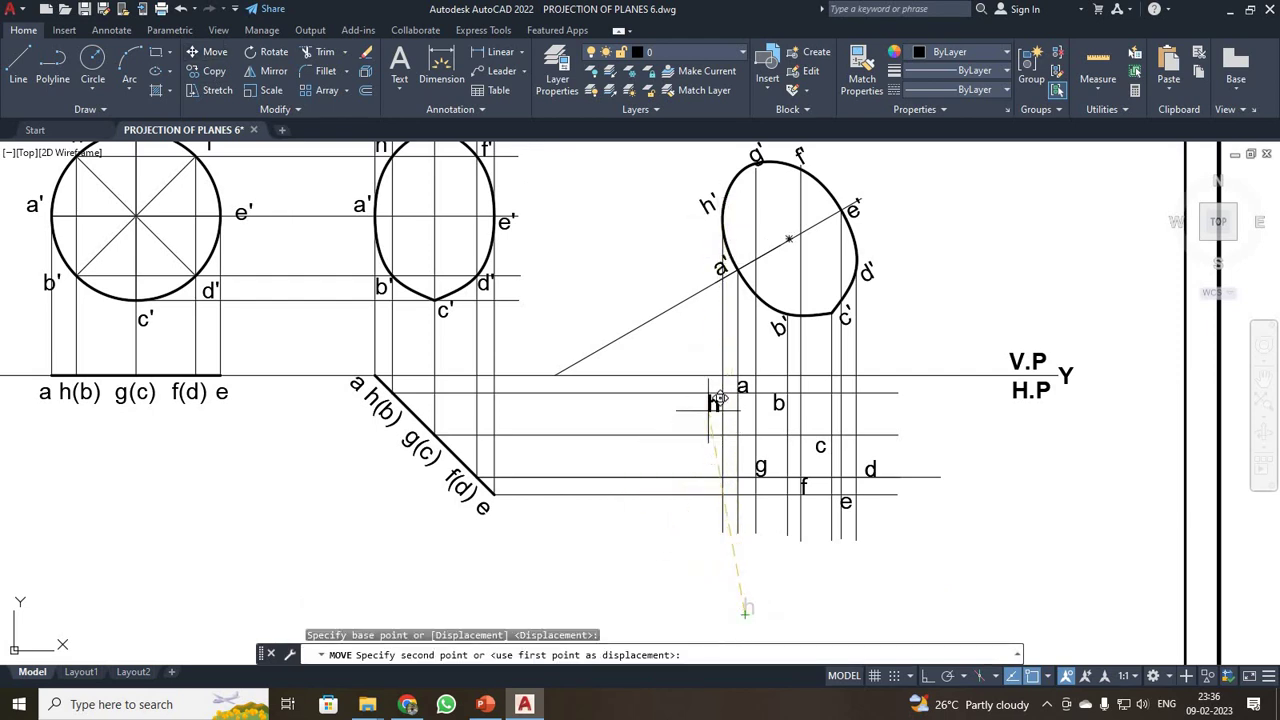
key("Escape")
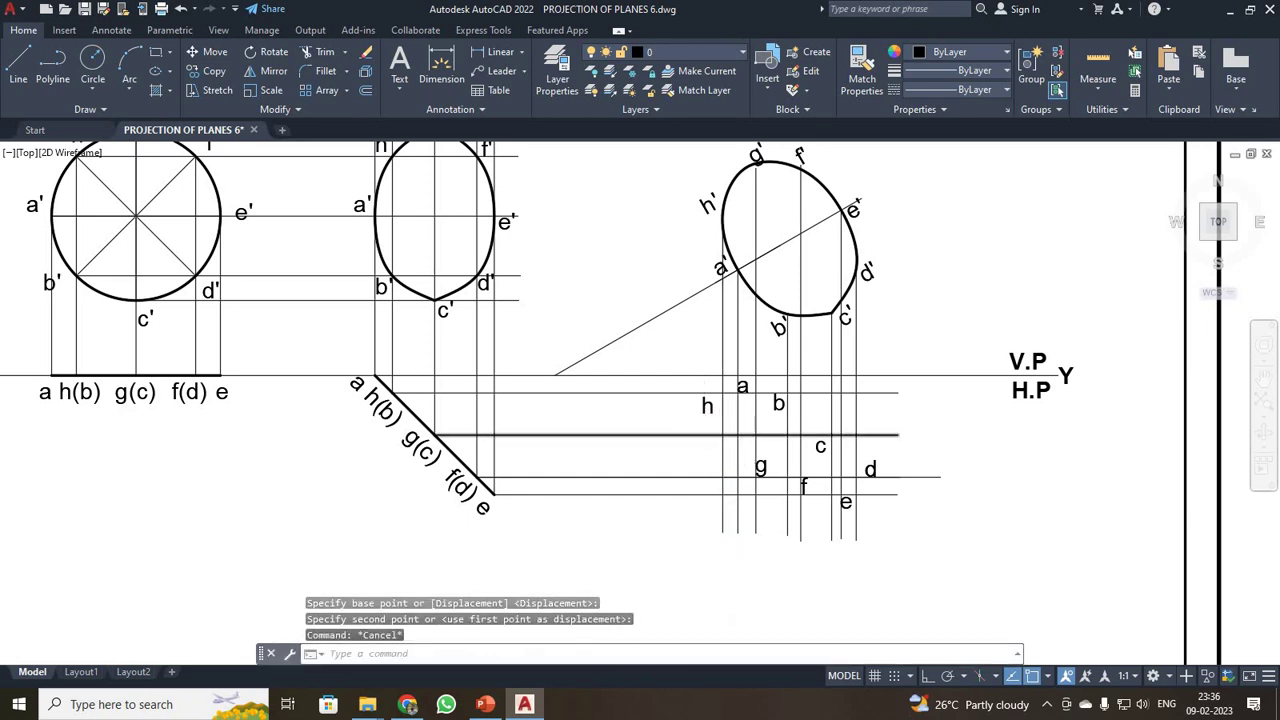
scroll(745, 434, "up", 4)
scroll(745, 434, "down", 4)
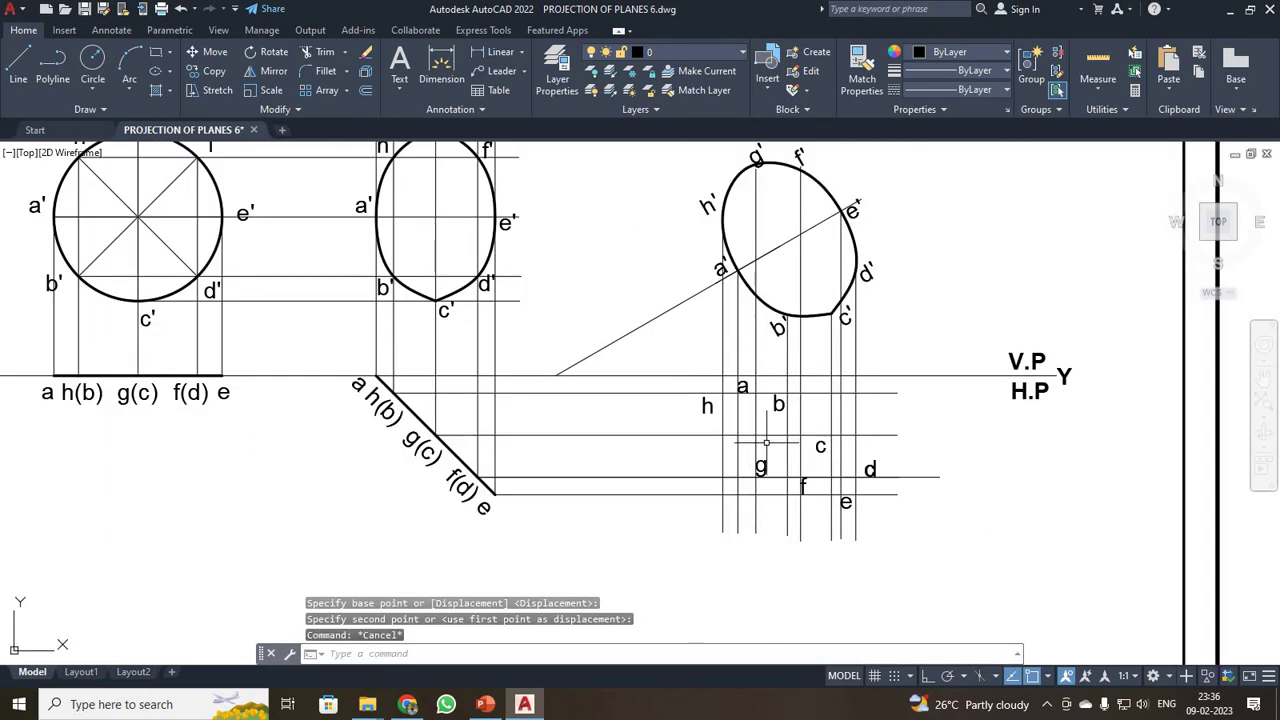
scroll(766, 441, "up", 2)
scroll(762, 445, "down", 2)
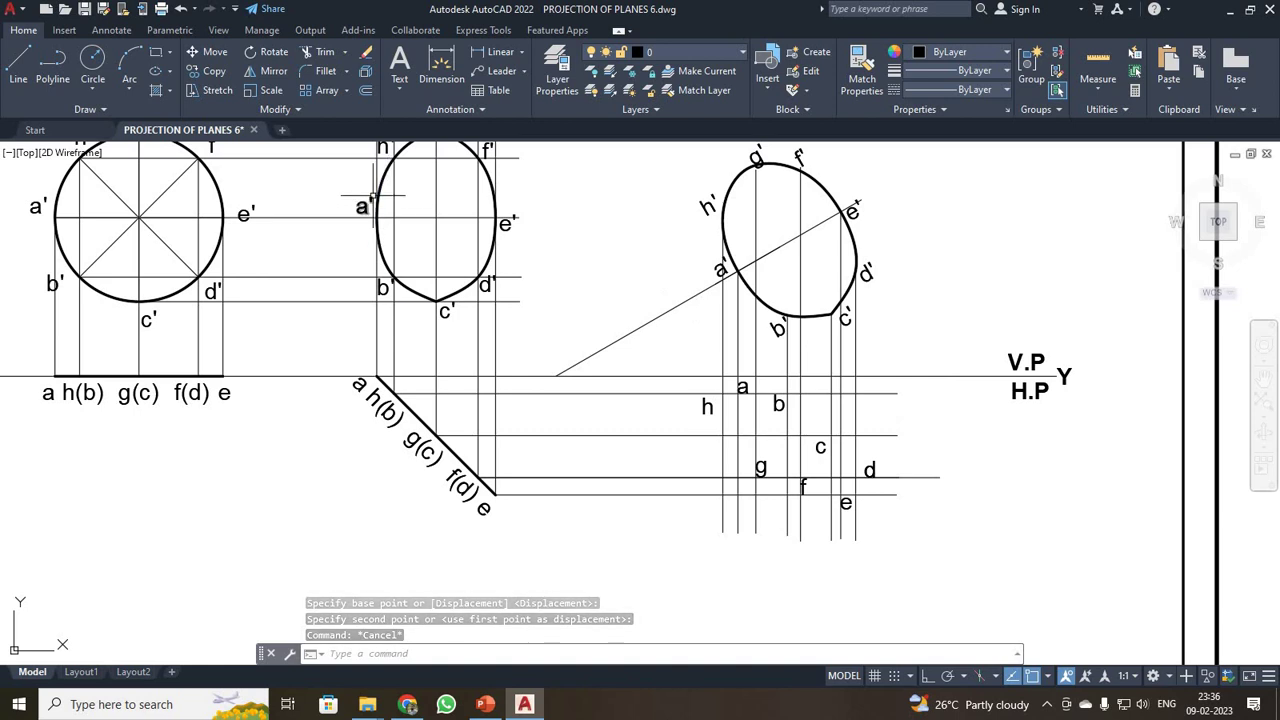
type("spl")
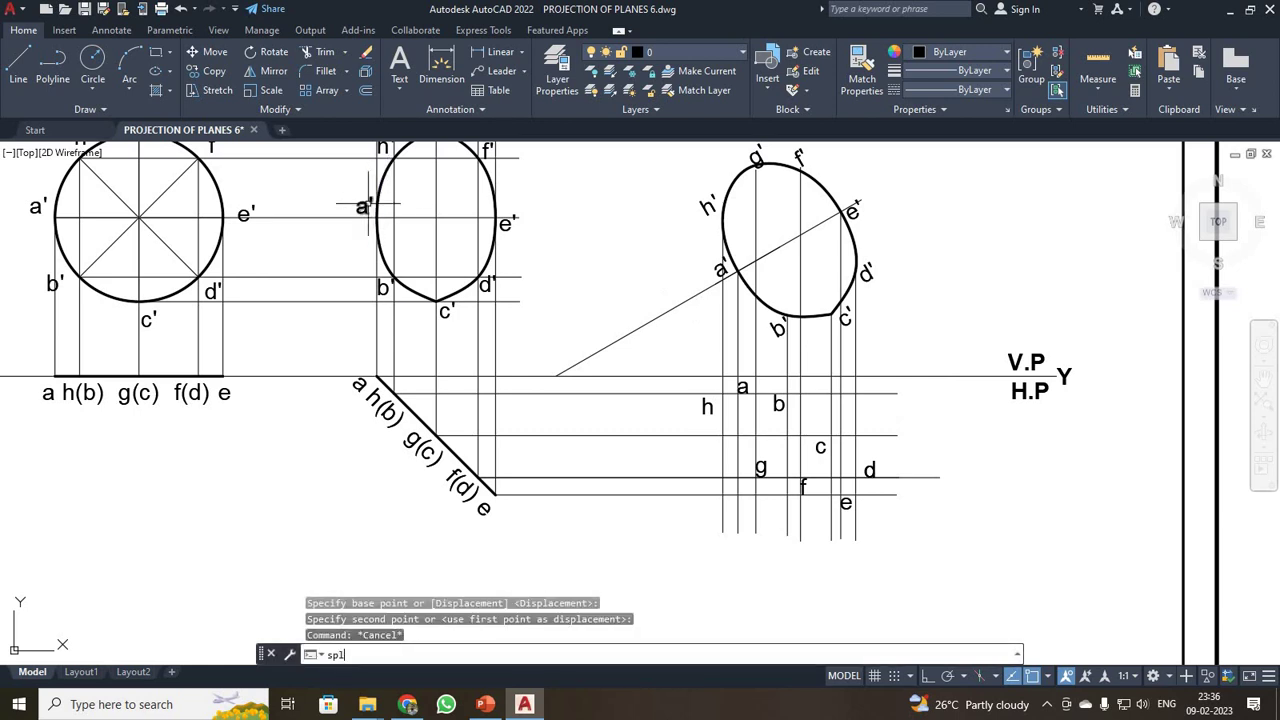
type("ine")
Start a spline at top-view point a and pass it through points b, c and d
key("Return")
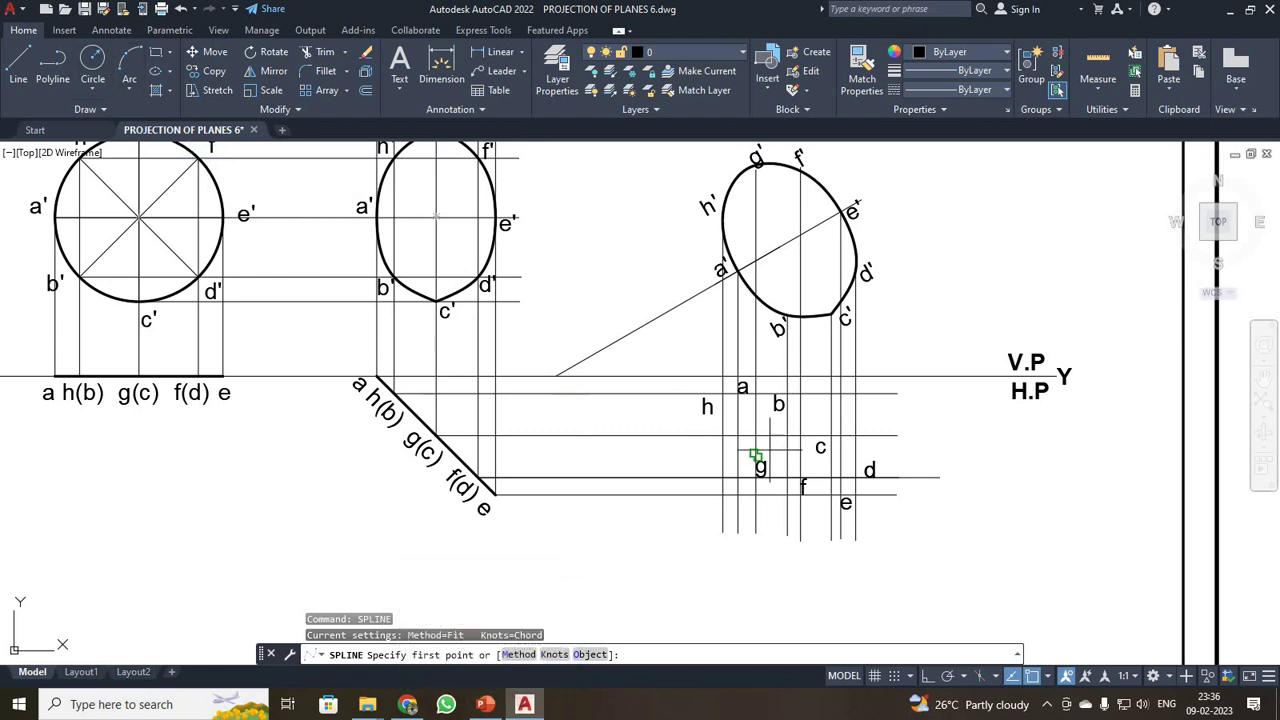
scroll(772, 367, "up", 2)
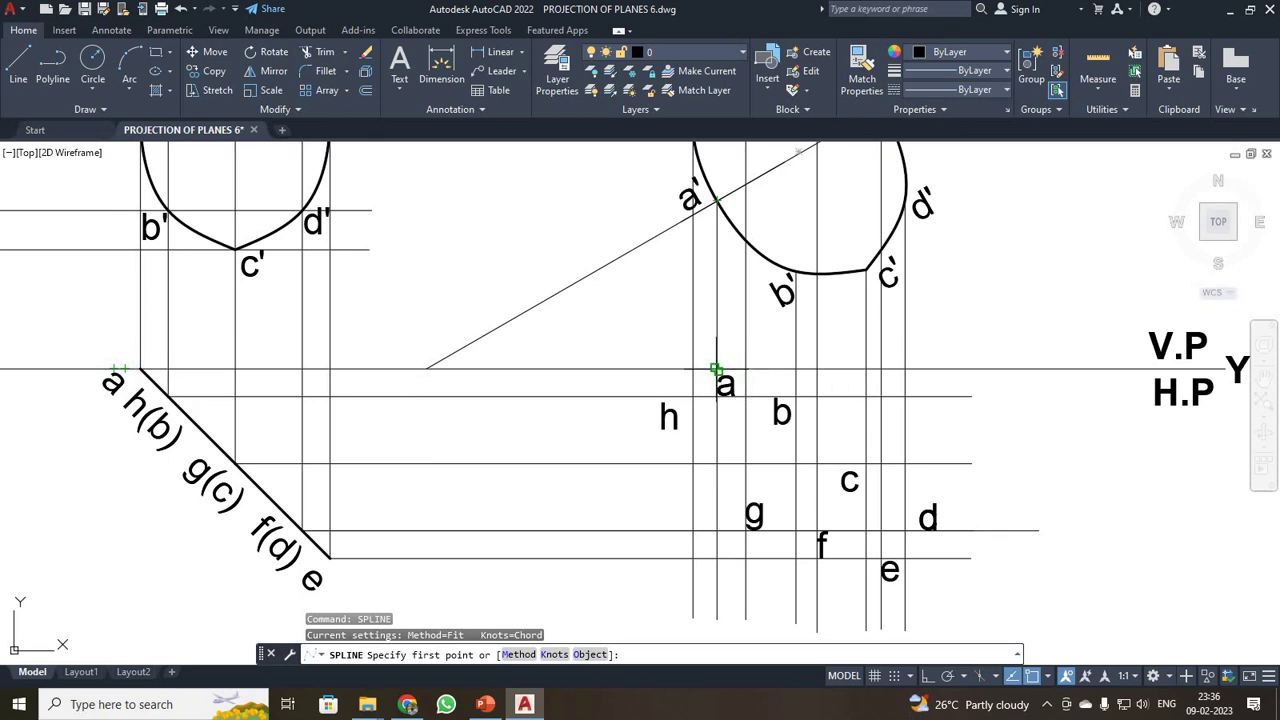
scroll(716, 369, "down", 2)
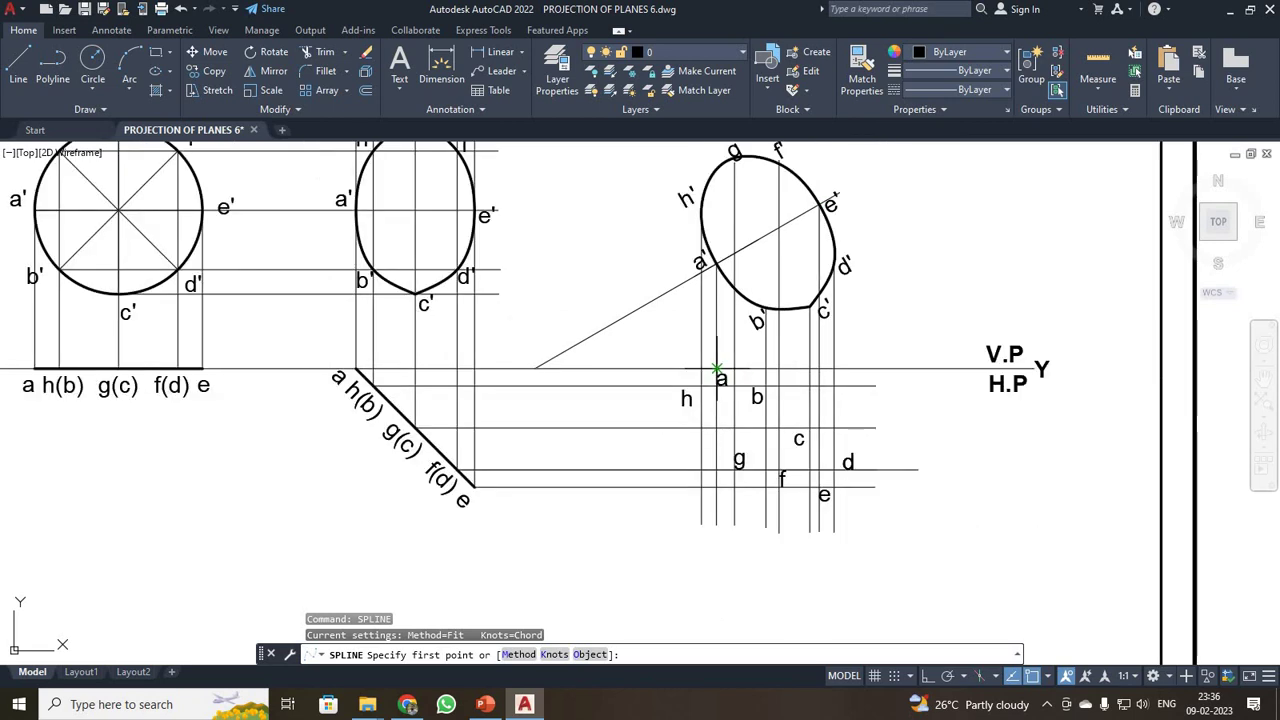
left_click(717, 370)
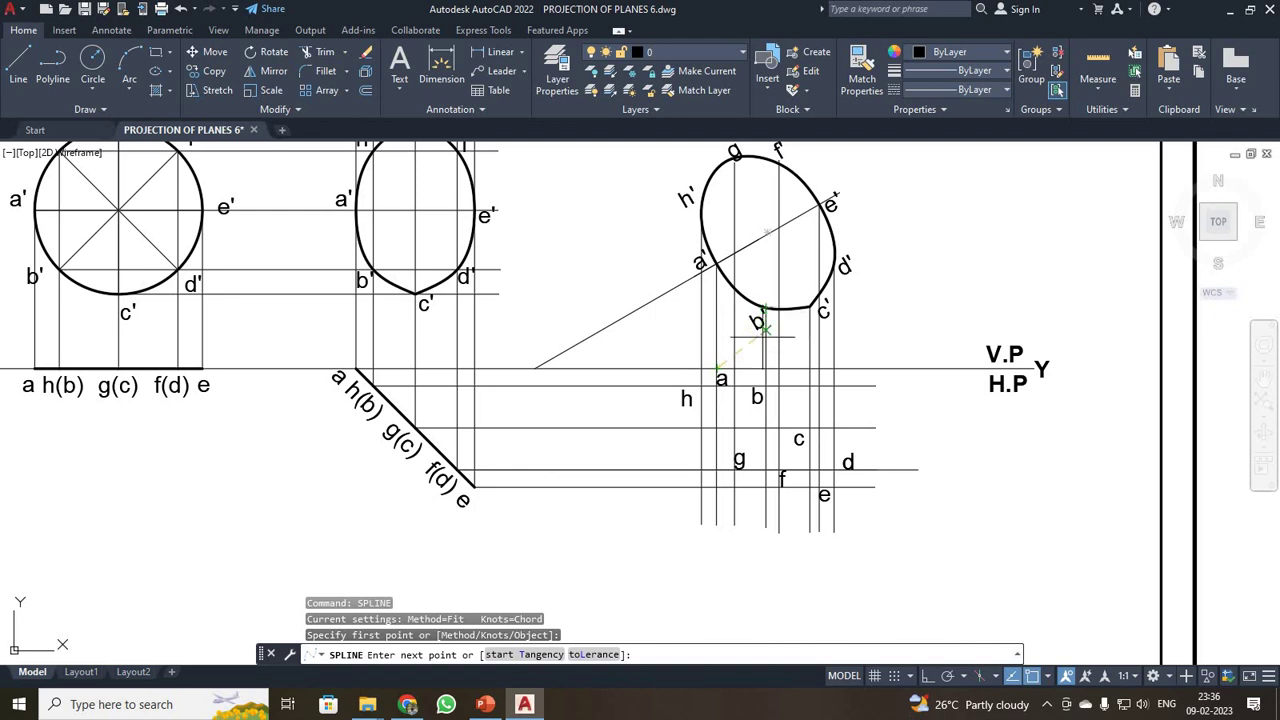
left_click(764, 386)
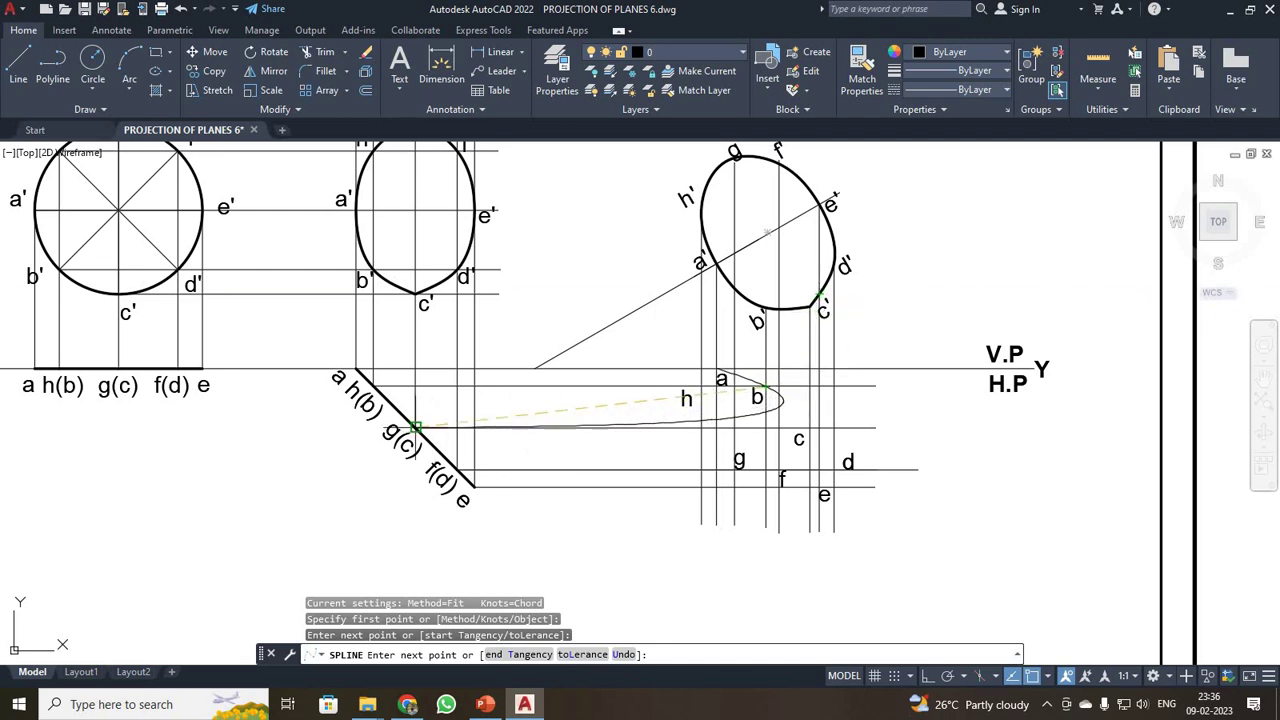
scroll(810, 428, "up", 4)
left_click(810, 428)
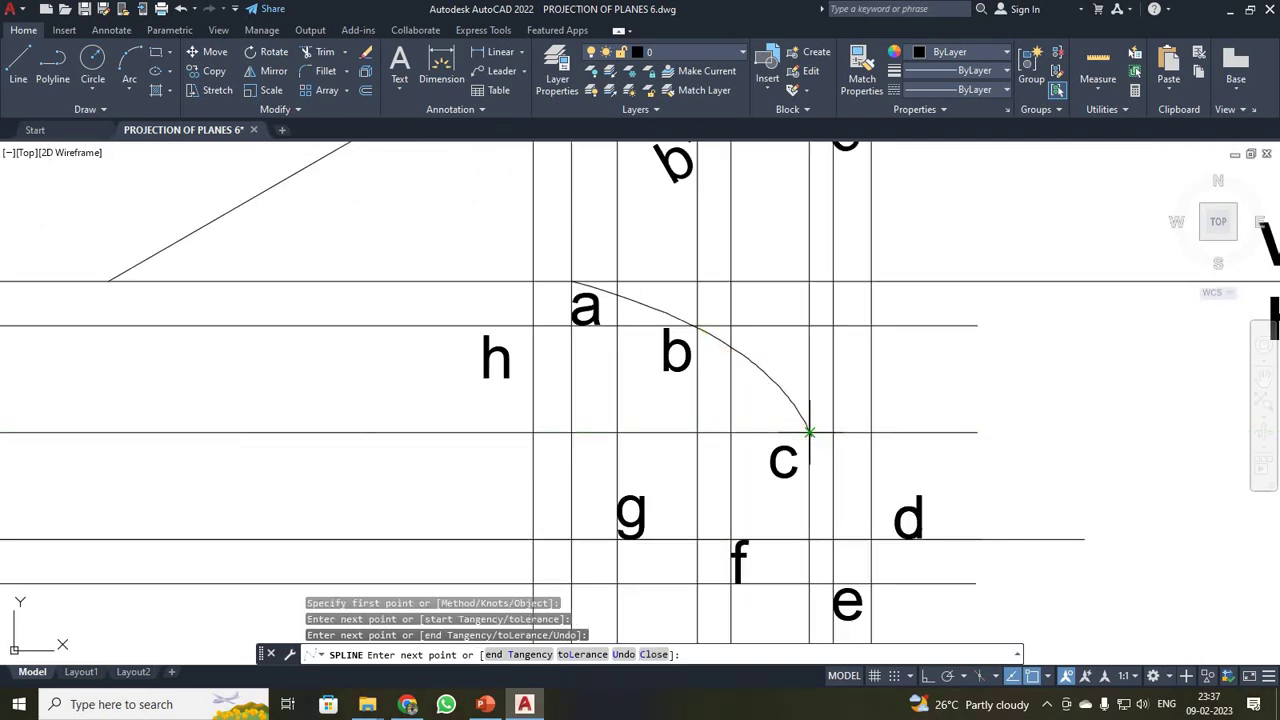
scroll(810, 430, "down", 4)
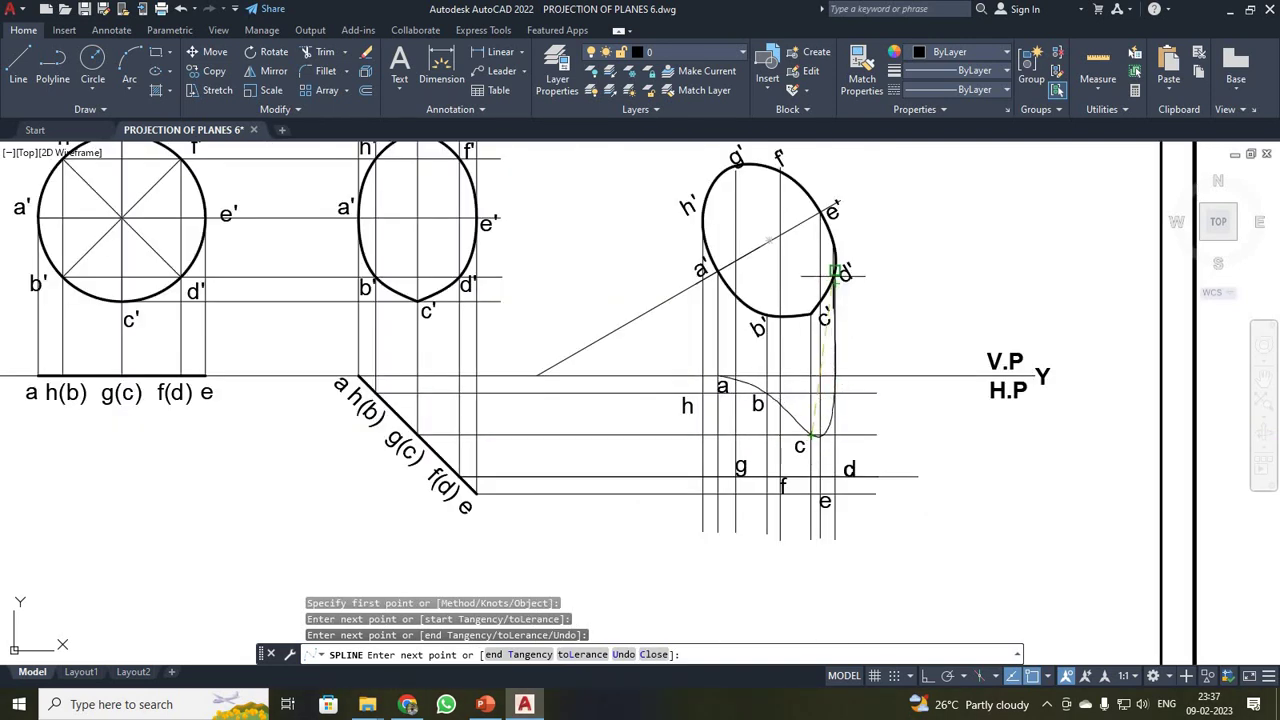
left_click(835, 476)
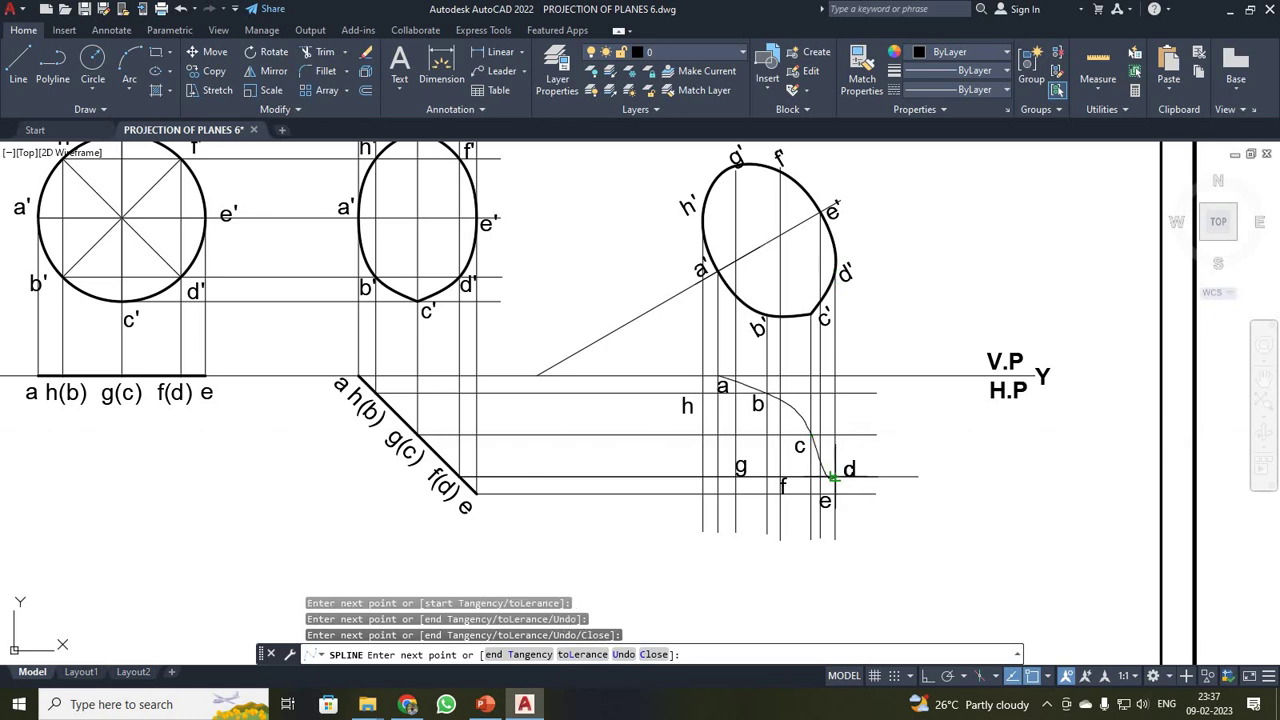
Continue the spline through e, f, g, h and back to a, closing the curve
scroll(820, 490, "up", 3)
scroll(820, 492, "down", 3)
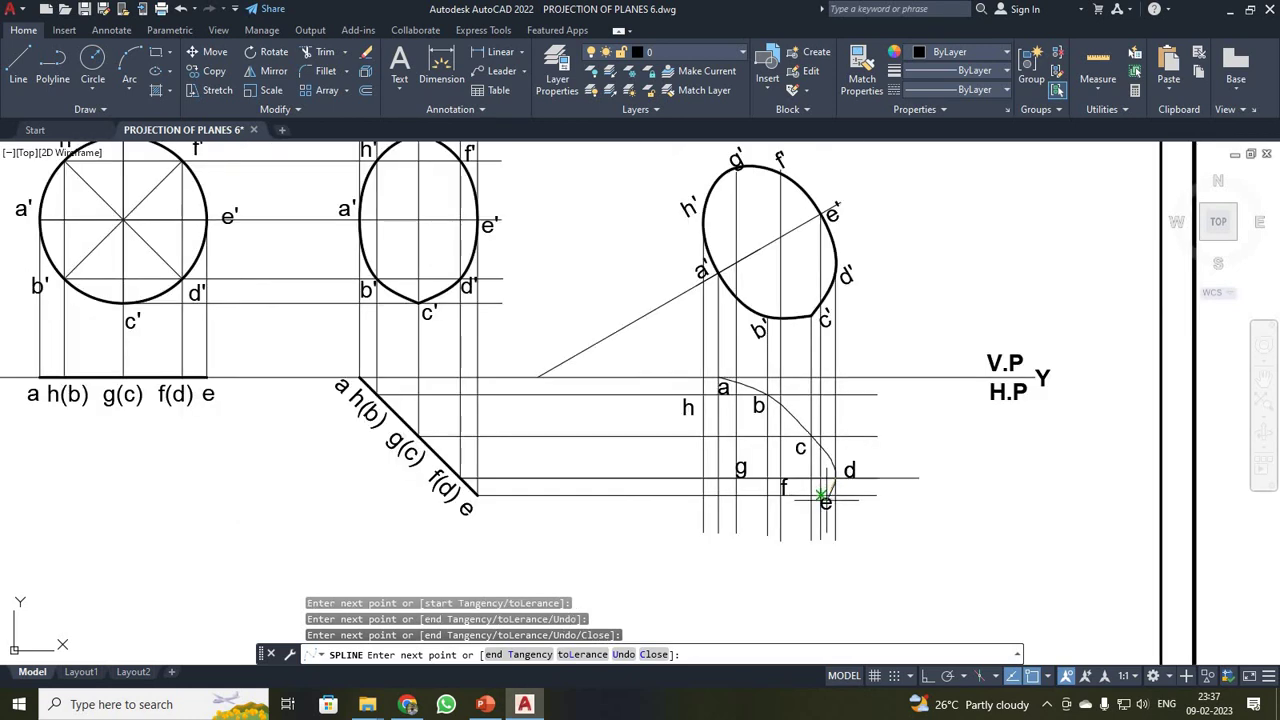
left_click(820, 495)
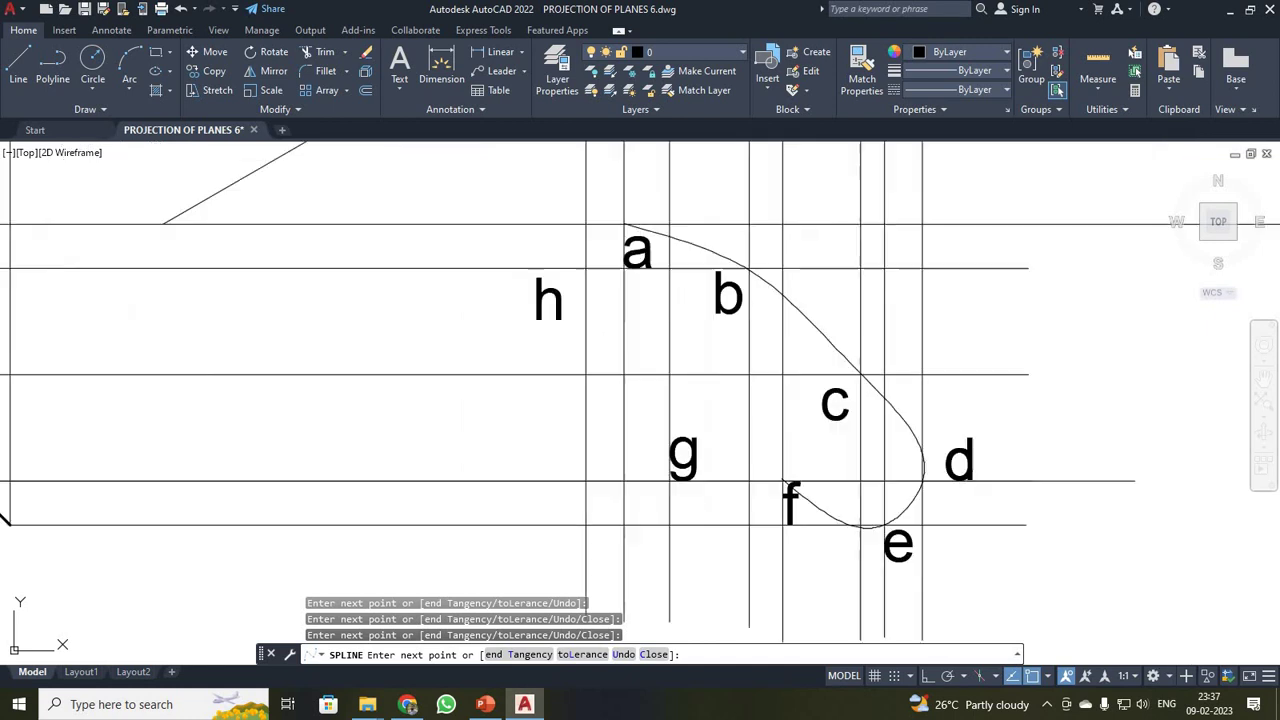
scroll(779, 476, "up", 4)
left_click(783, 482)
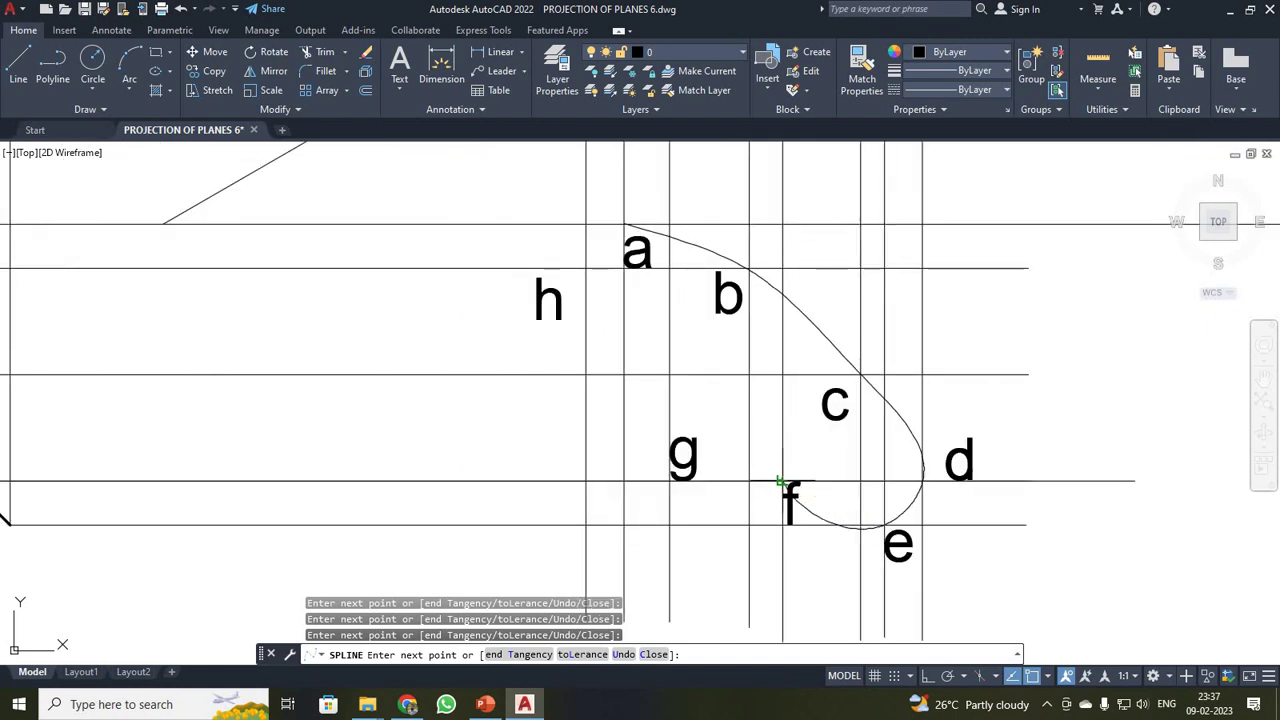
scroll(783, 482, "down", 4)
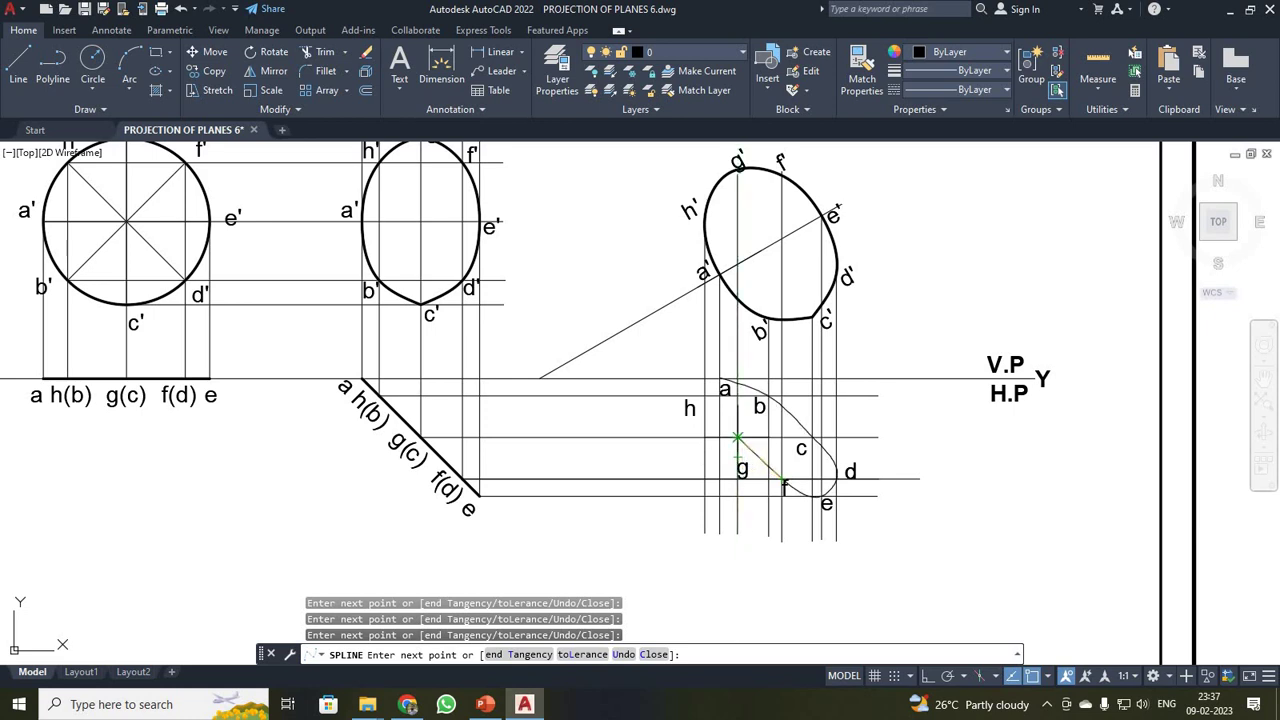
left_click(736, 437)
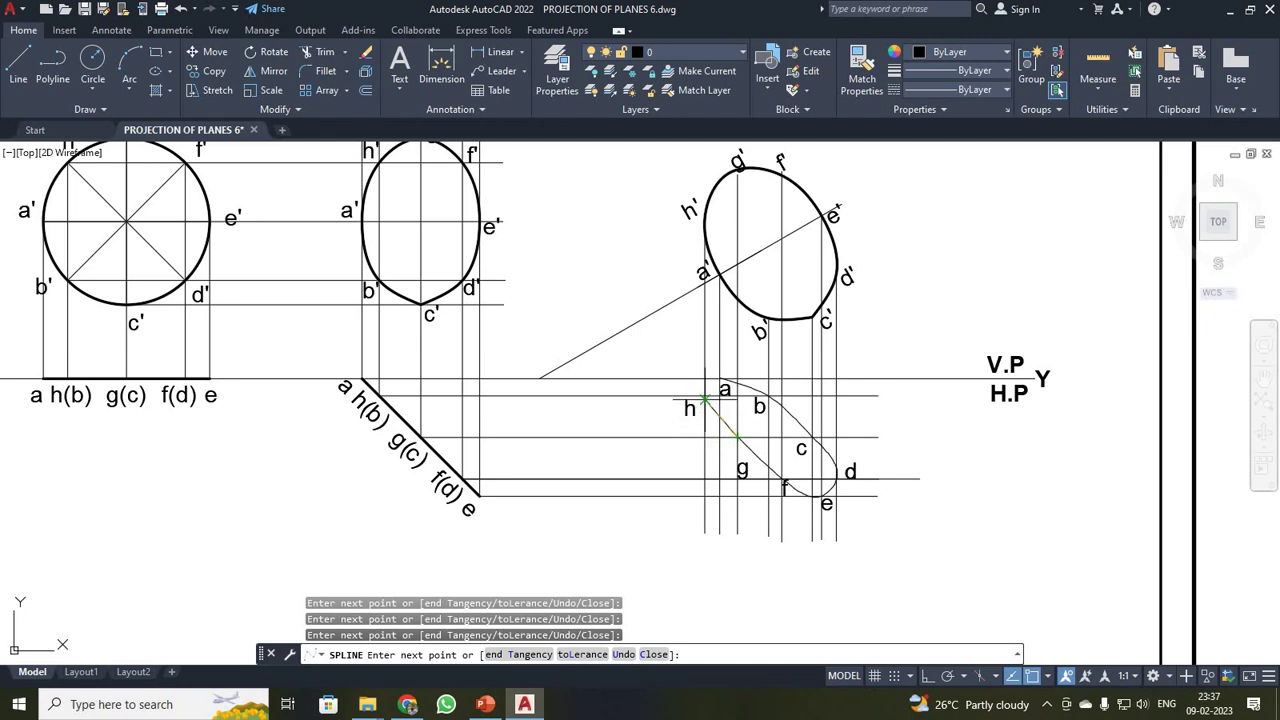
scroll(705, 400, "up", 4)
left_click(705, 400)
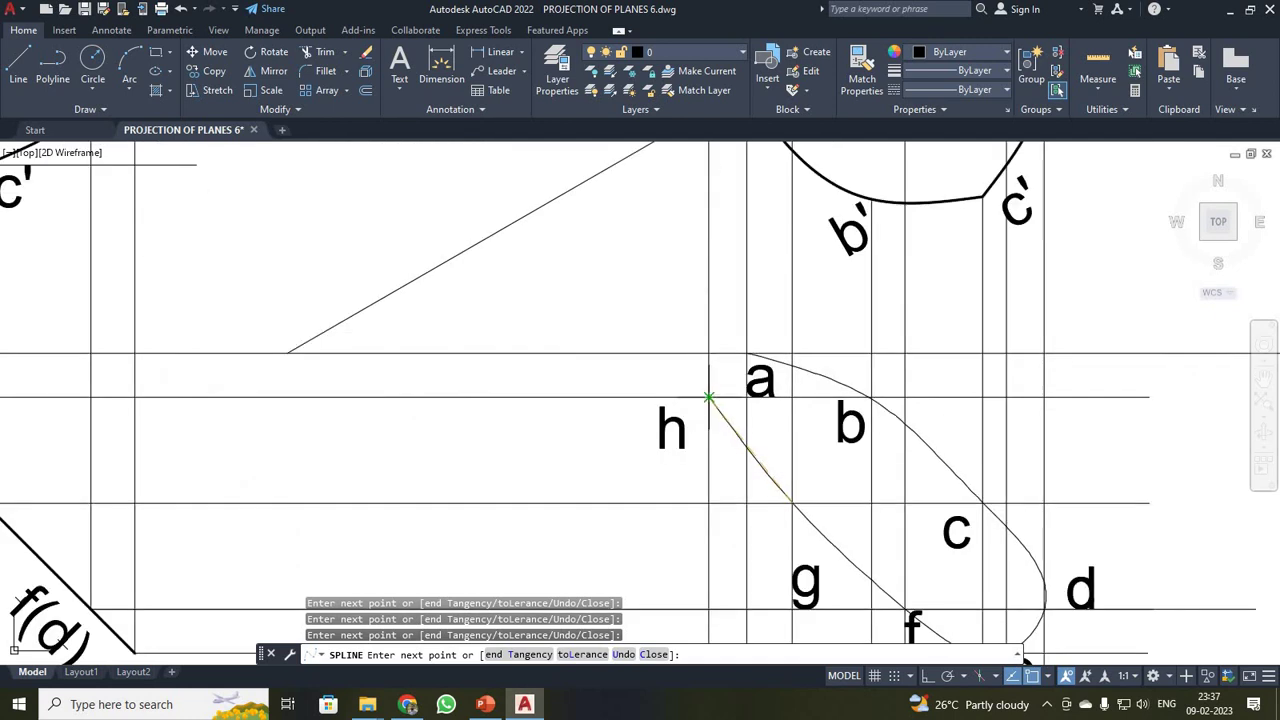
left_click(747, 355)
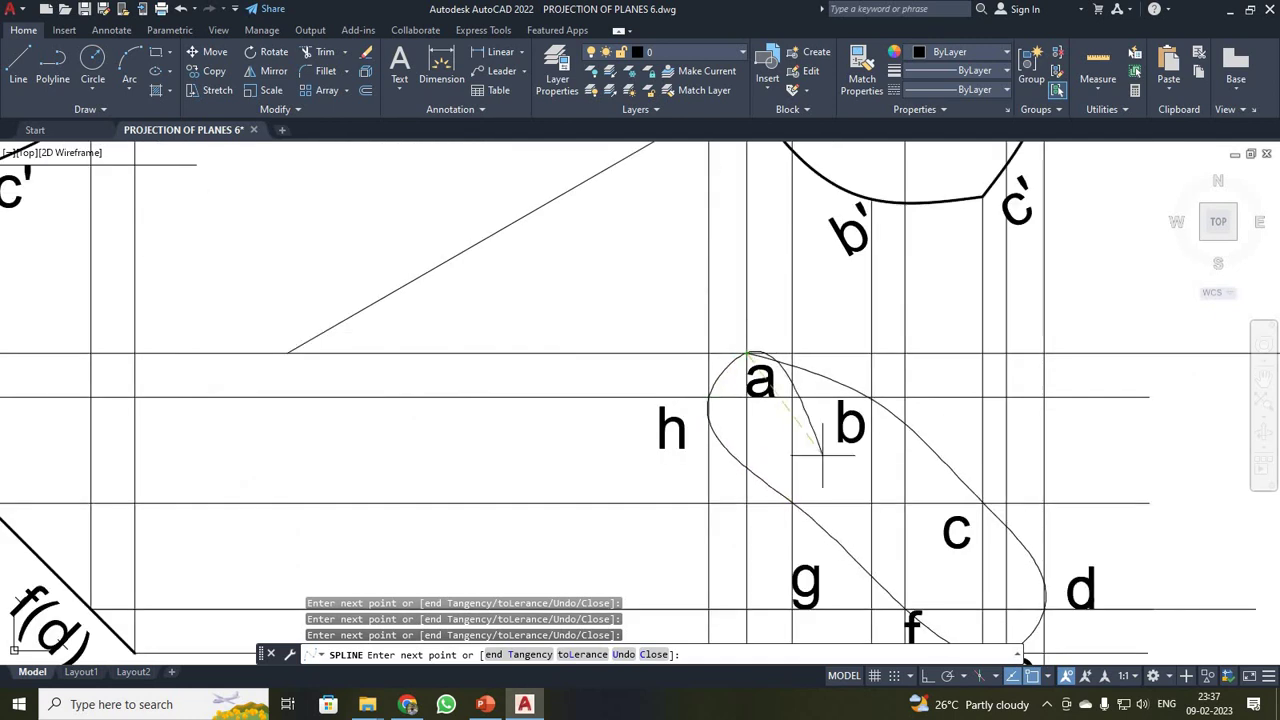
scroll(856, 540, "down", 4)
left_click(917, 553)
key("Return")
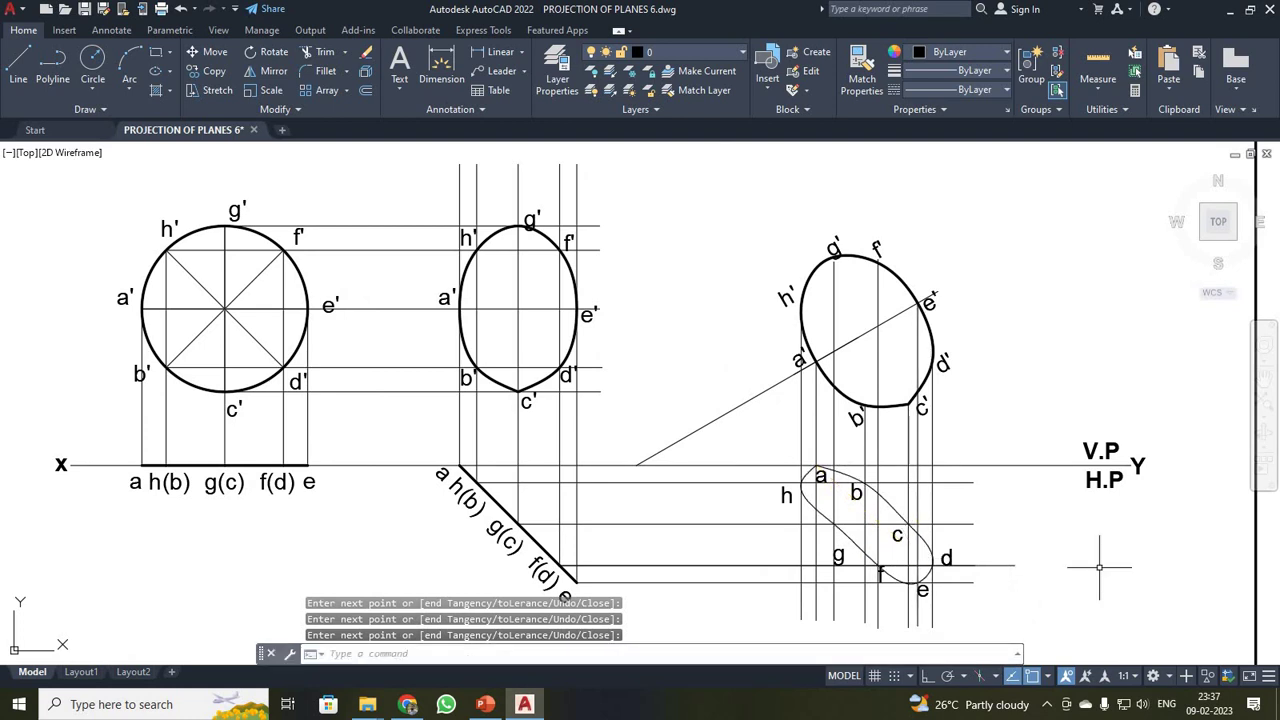
Give the closed elliptical outline a 0.35 mm lineweight
left_click(975, 70)
scroll(978, 275, "down", 1)
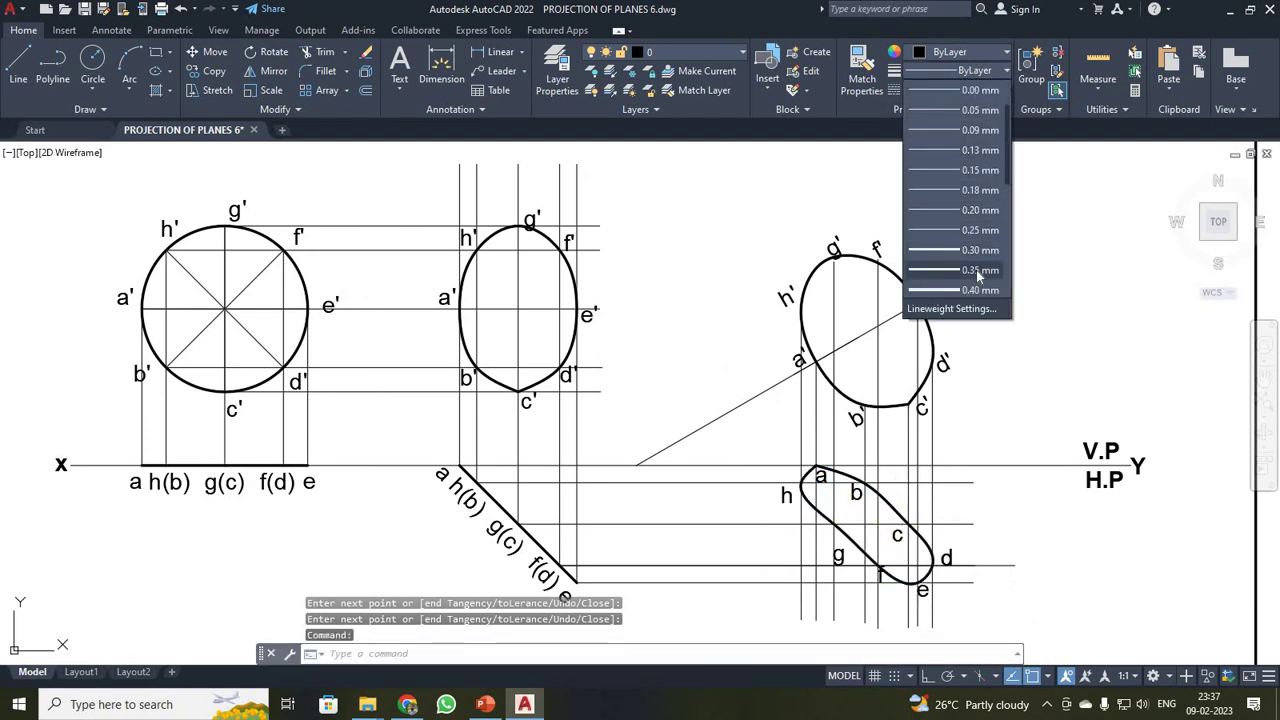
left_click(978, 271)
scroll(959, 336, "down", 2)
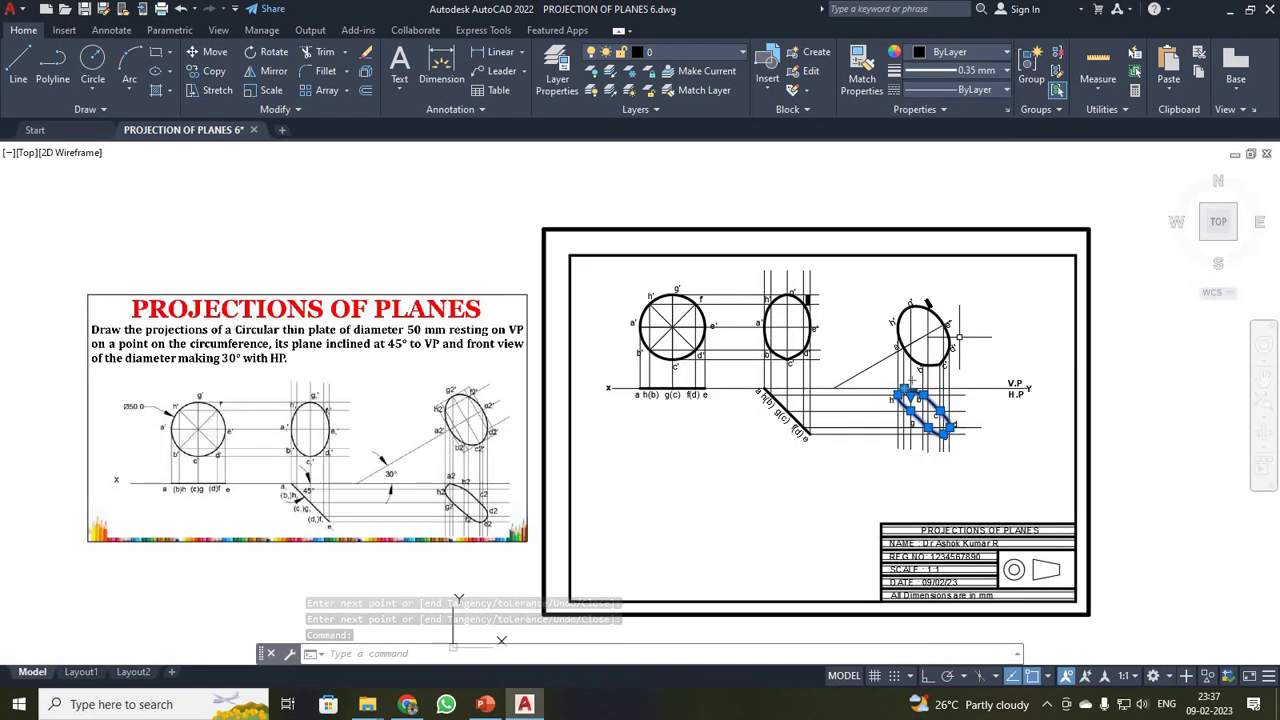
scroll(863, 292, "up", 1)
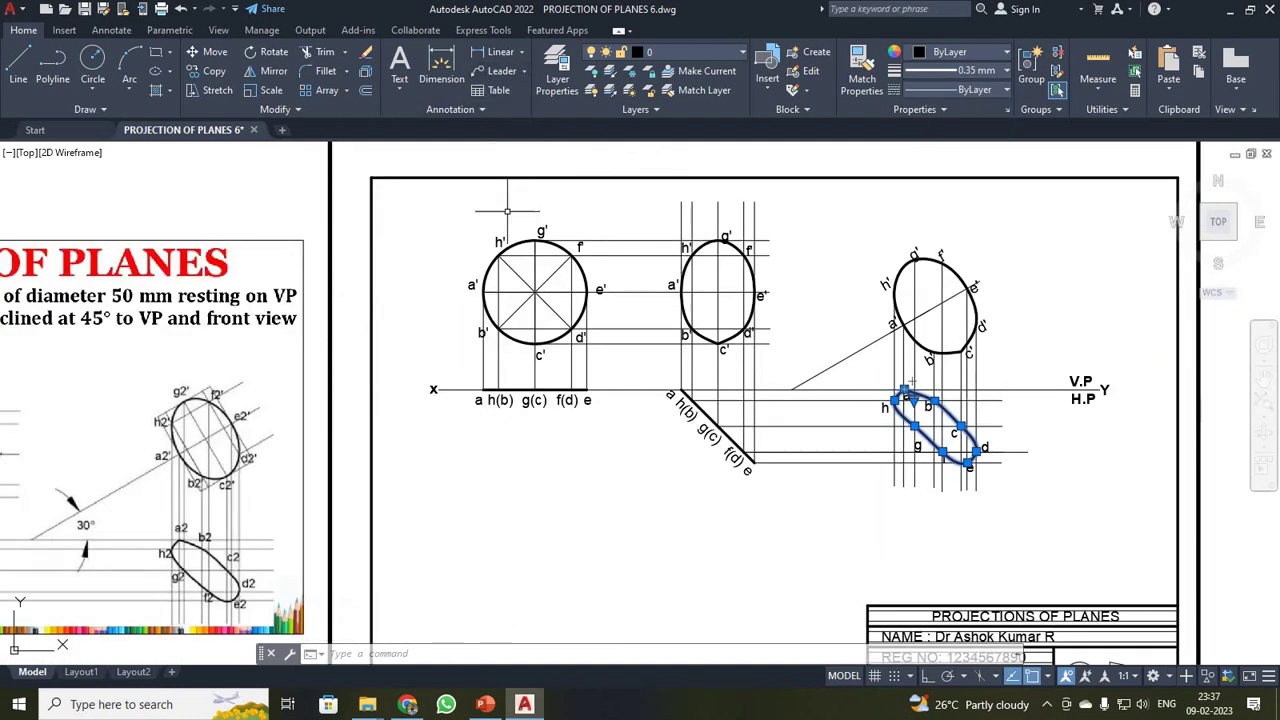
Edit the ISO-25 style via DIMSTYLE to arrow size 4 and text height 5
type("im")
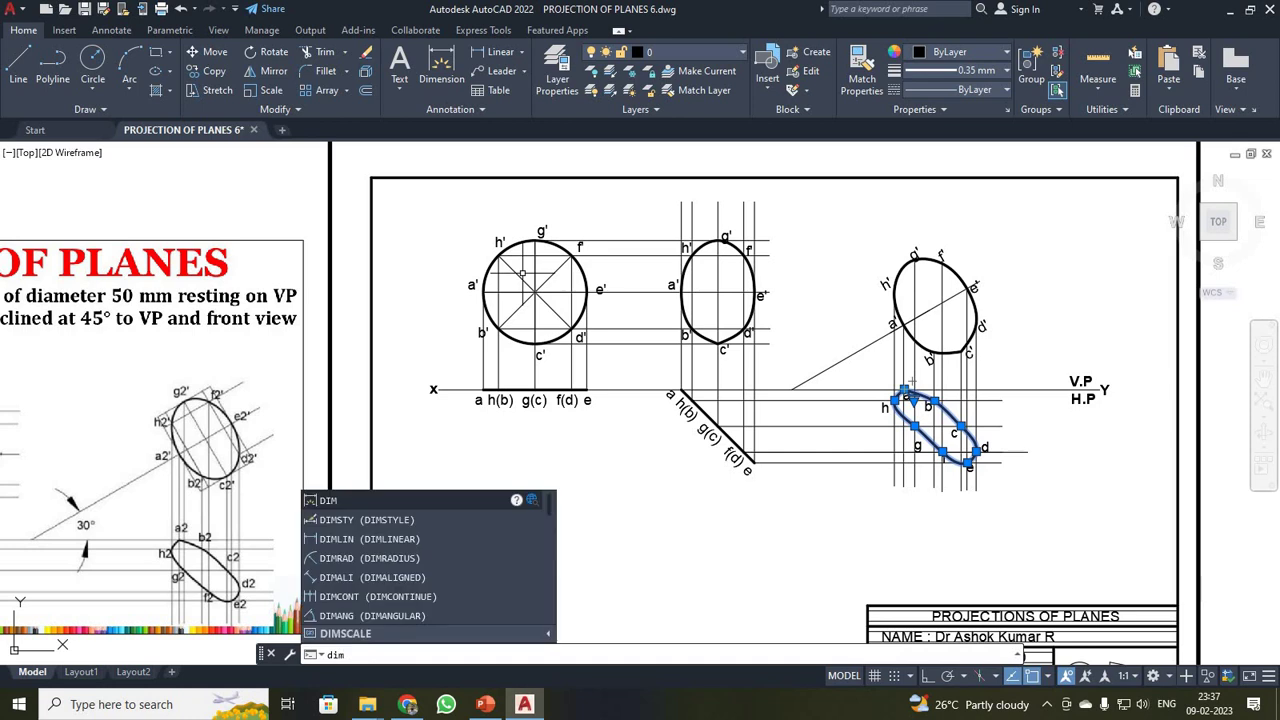
key("Down")
key("Return")
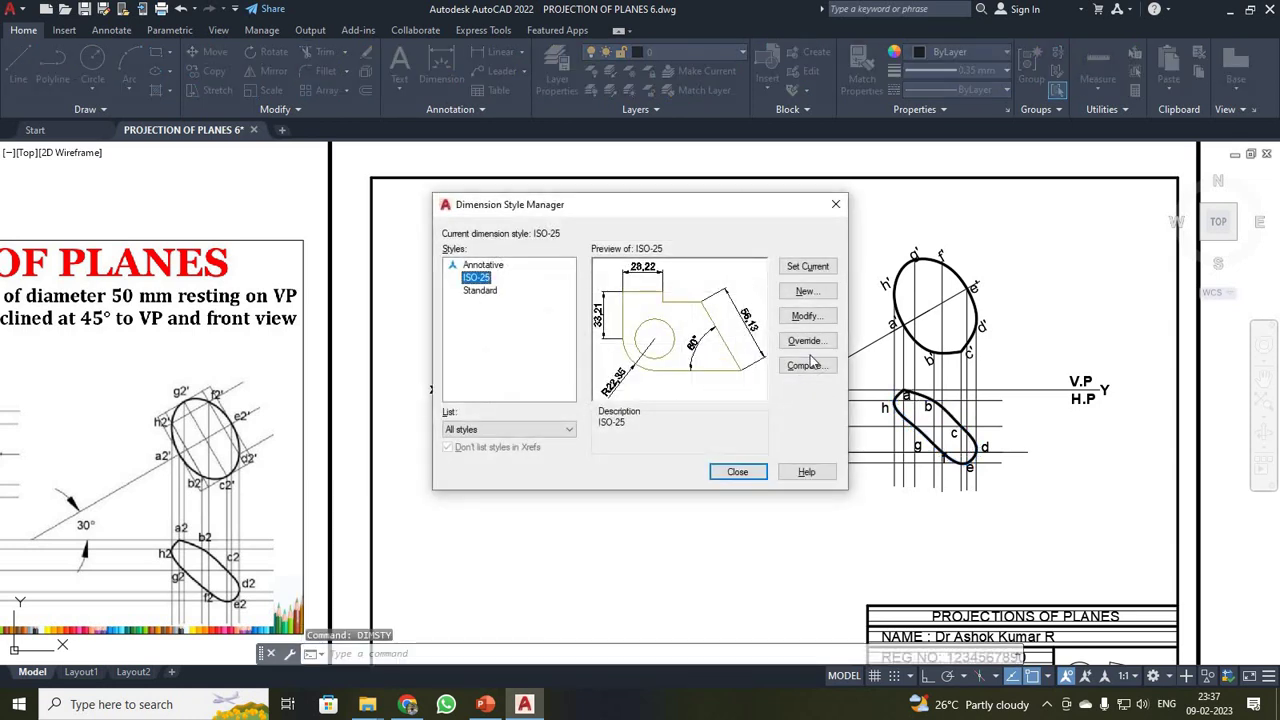
left_click(826, 317)
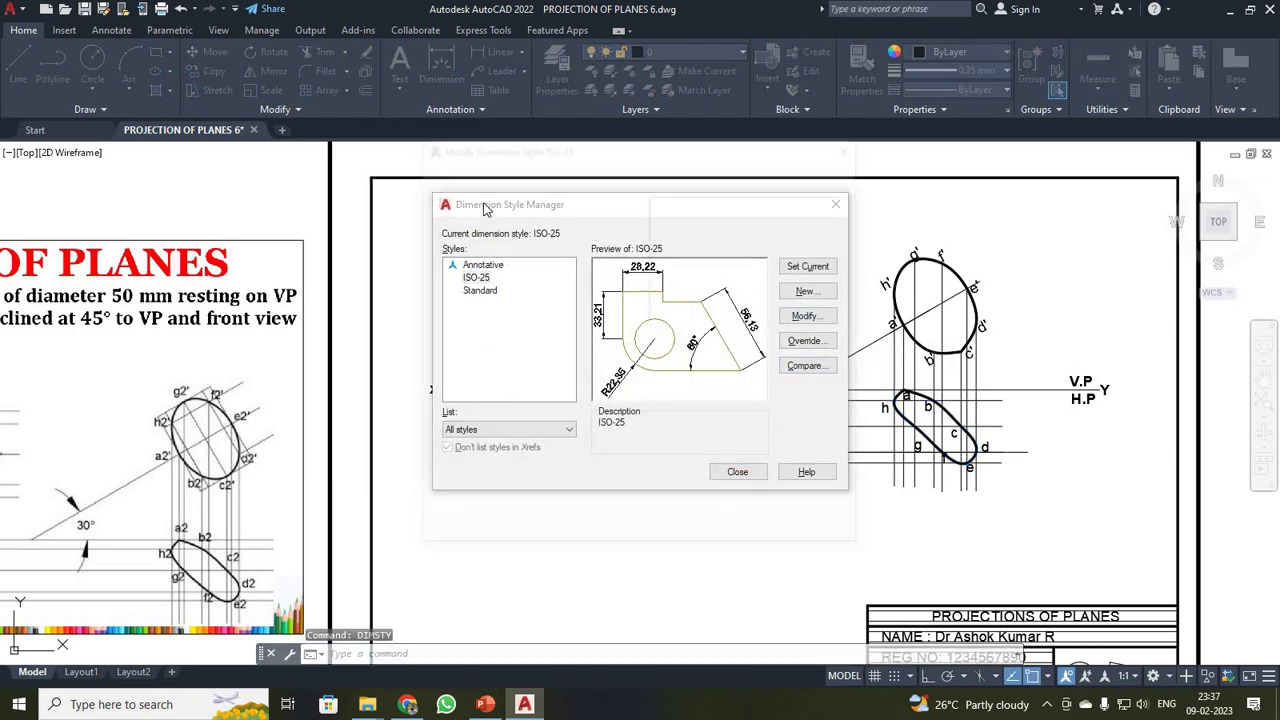
left_click(485, 175)
left_click(458, 336)
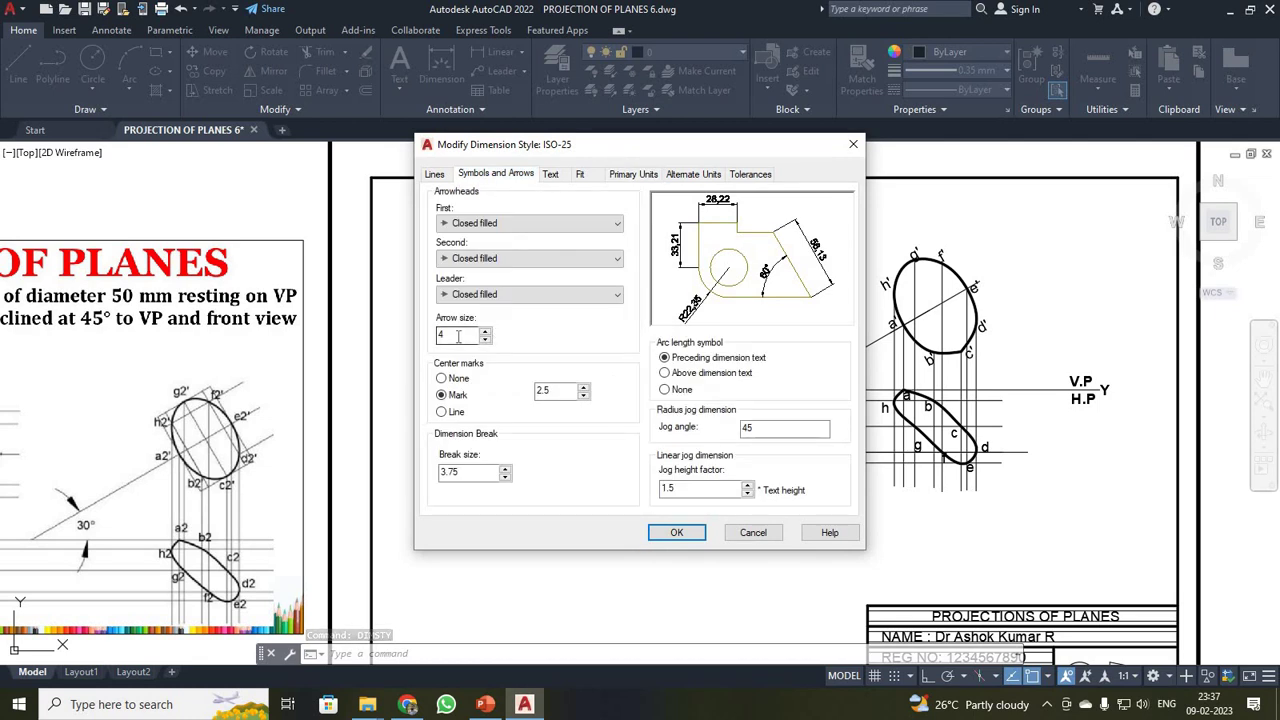
left_click(550, 174)
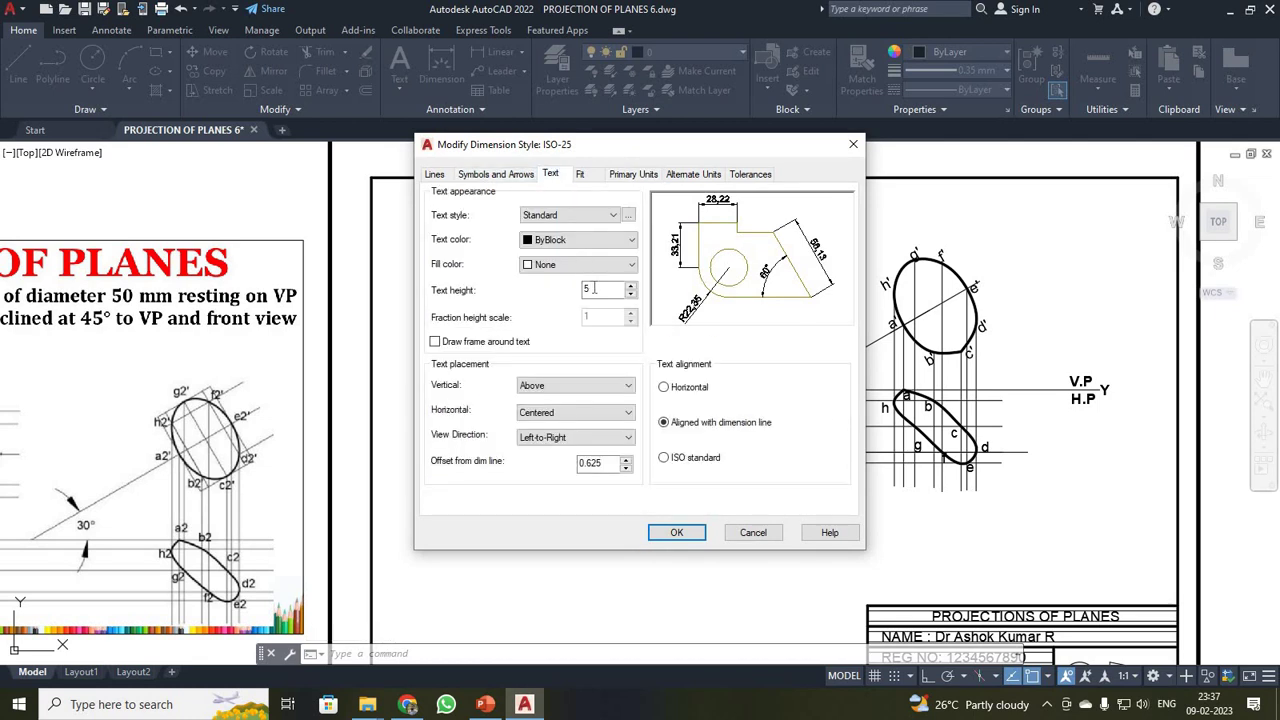
left_click(651, 176)
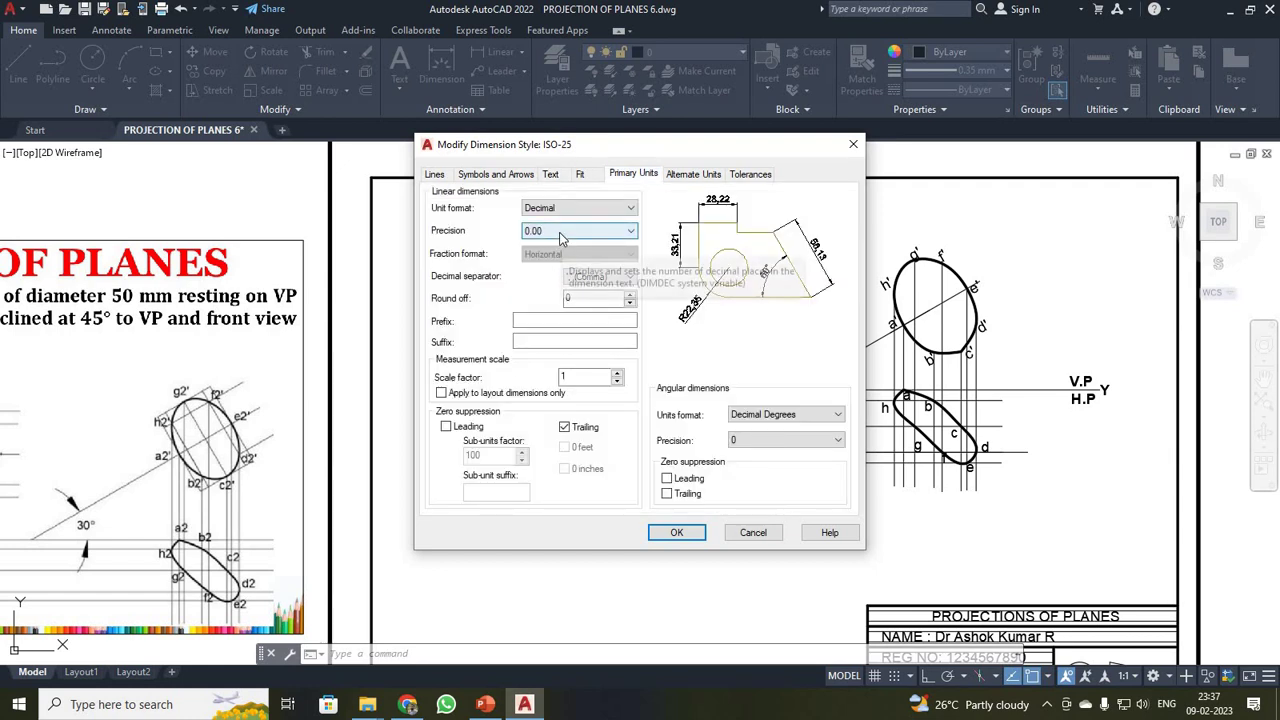
left_click(675, 535)
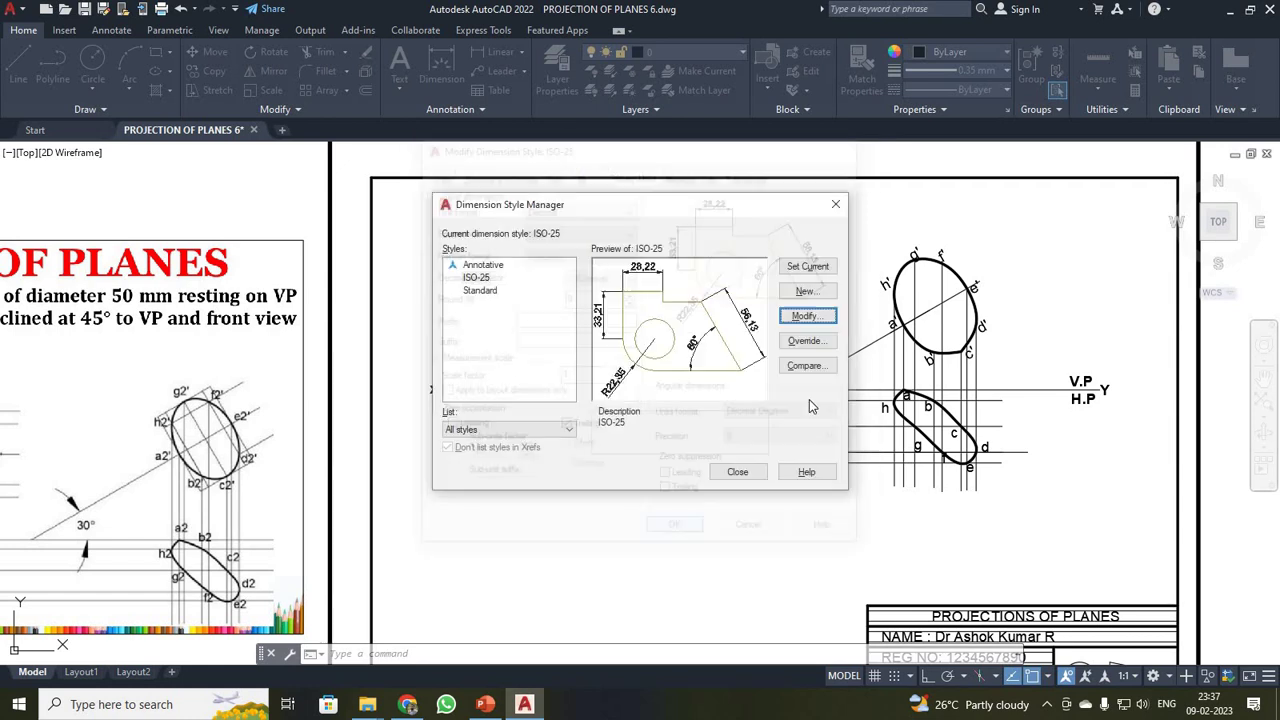
left_click(753, 477)
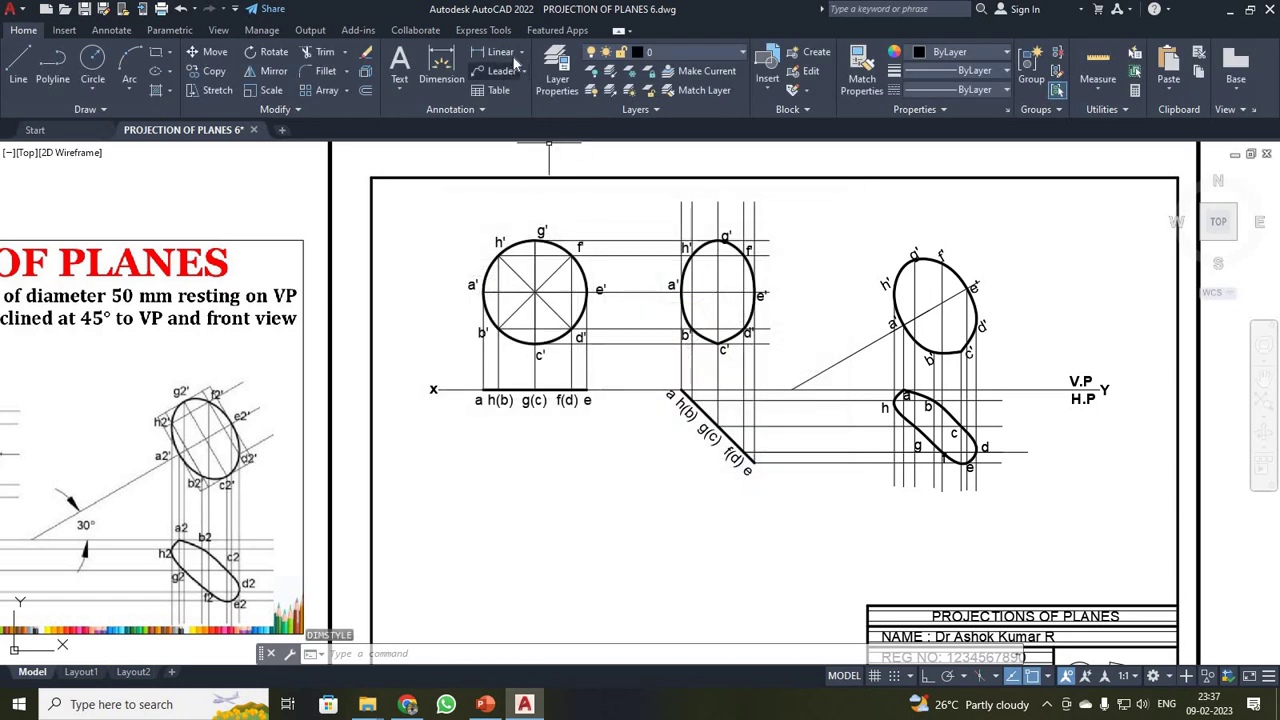
Place a Ø50 diameter dimension on the true-shape circle, positioned to its left
left_click(522, 58)
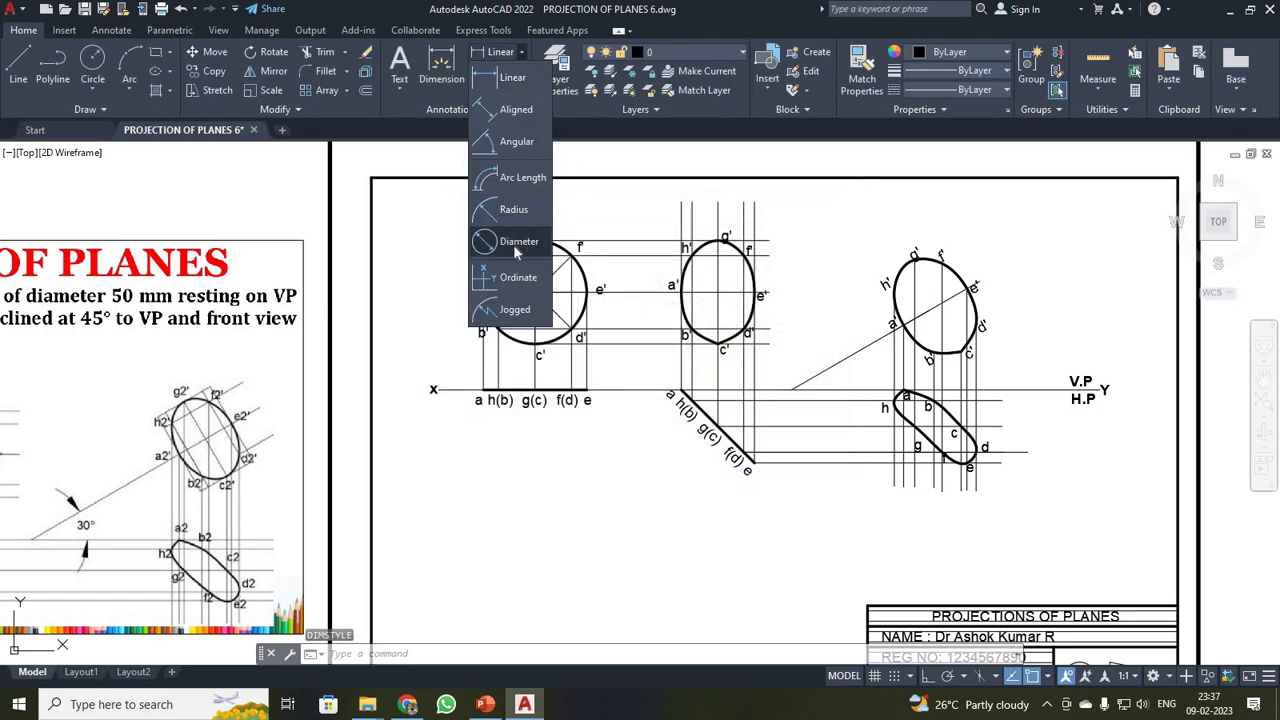
left_click(513, 243)
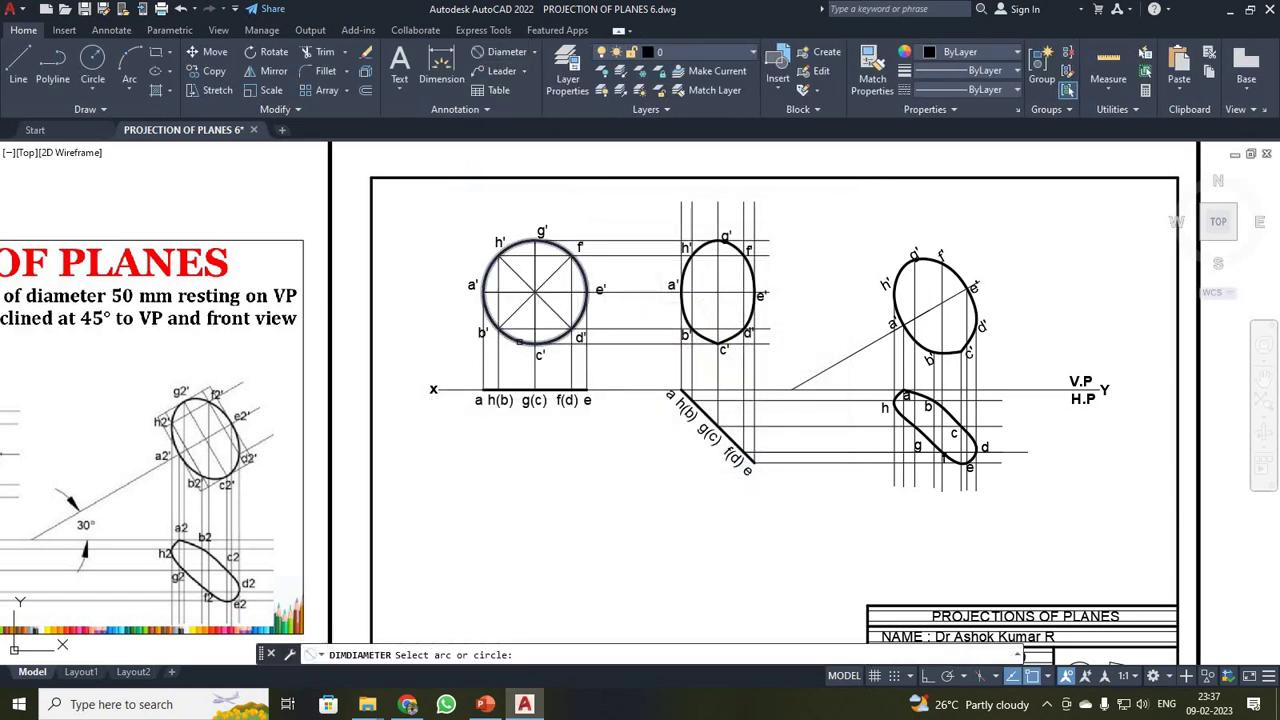
left_click(519, 341)
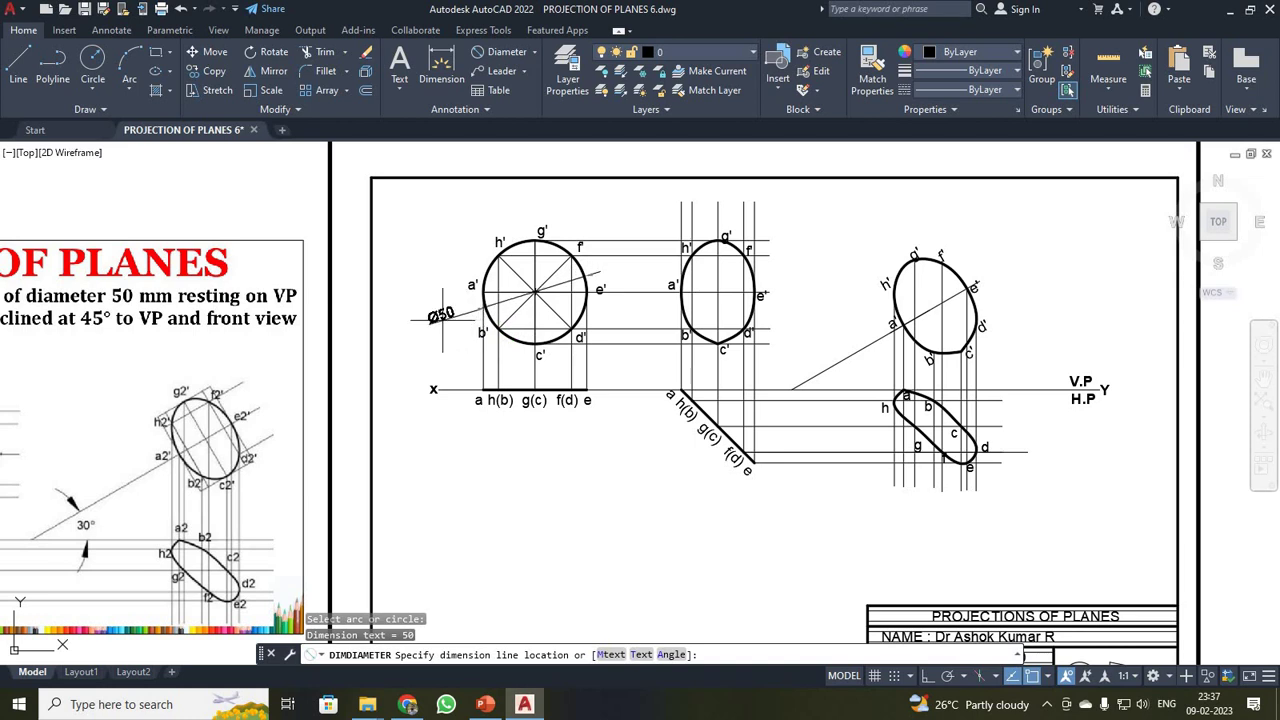
left_click(431, 328)
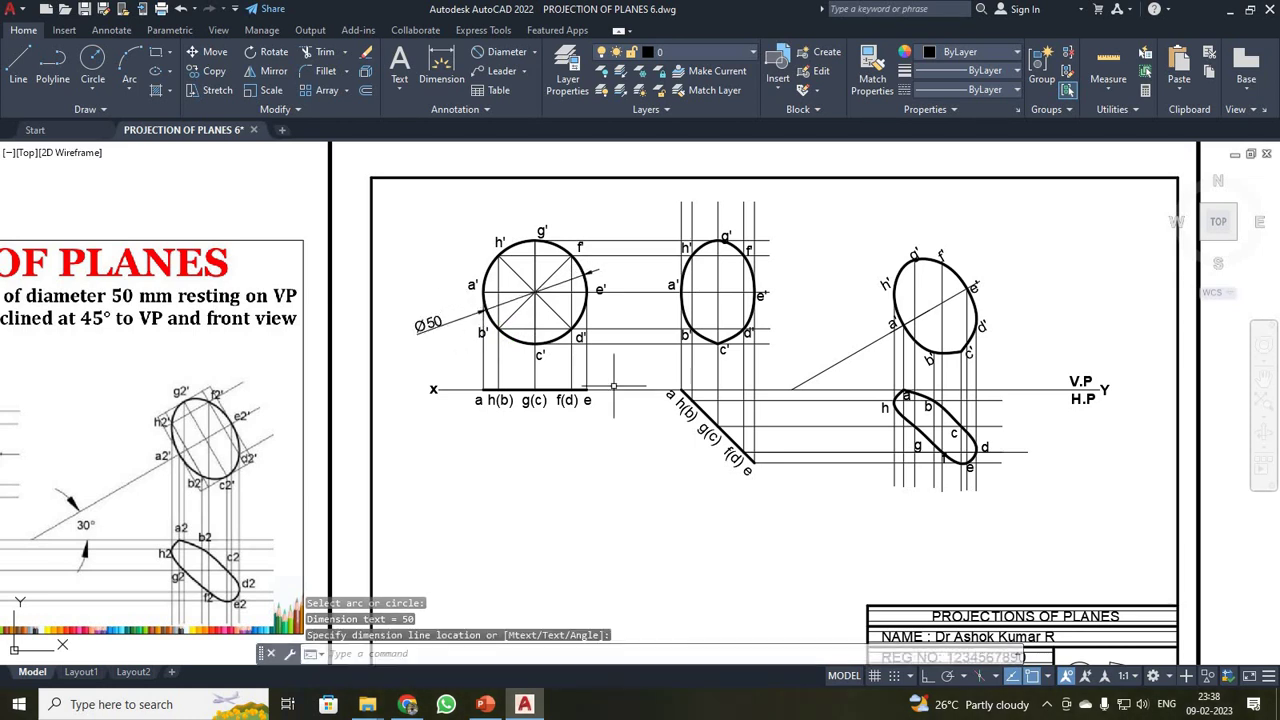
left_click(533, 52)
Add a 45° angular dimension between the XY line and the inclined edge view
left_click(516, 141)
scroll(698, 373, "up", 5)
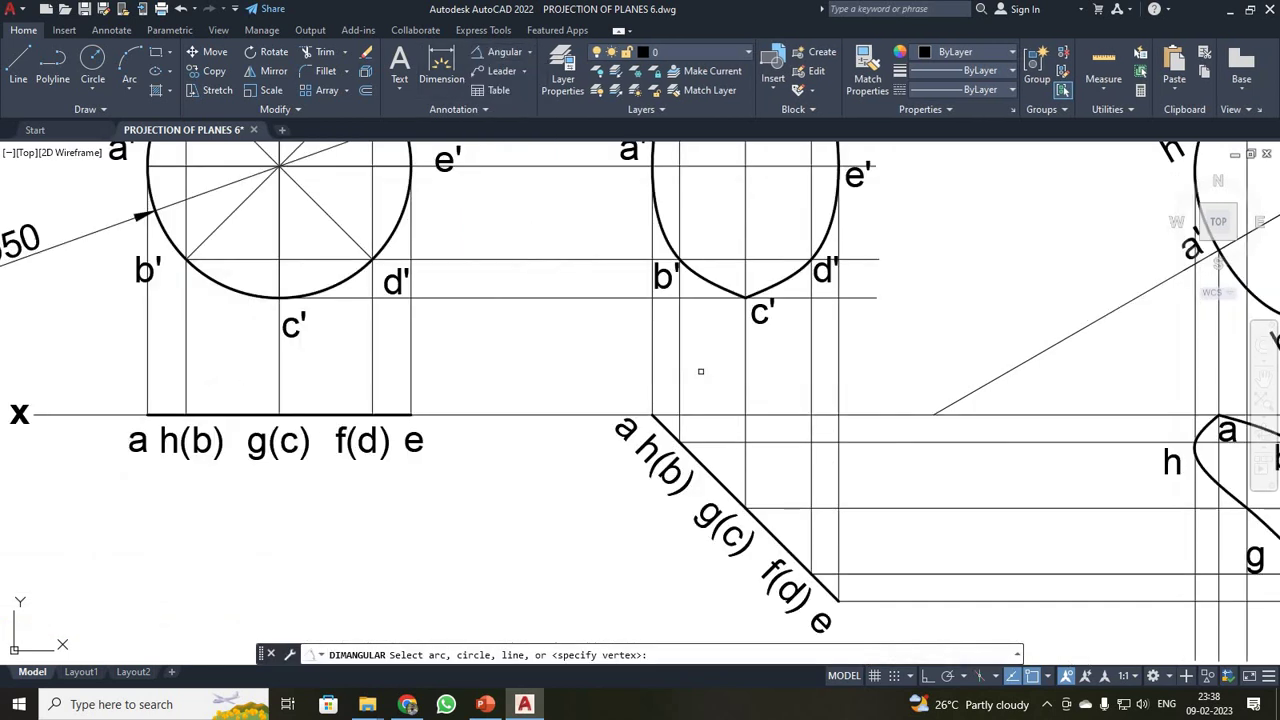
left_click(700, 414)
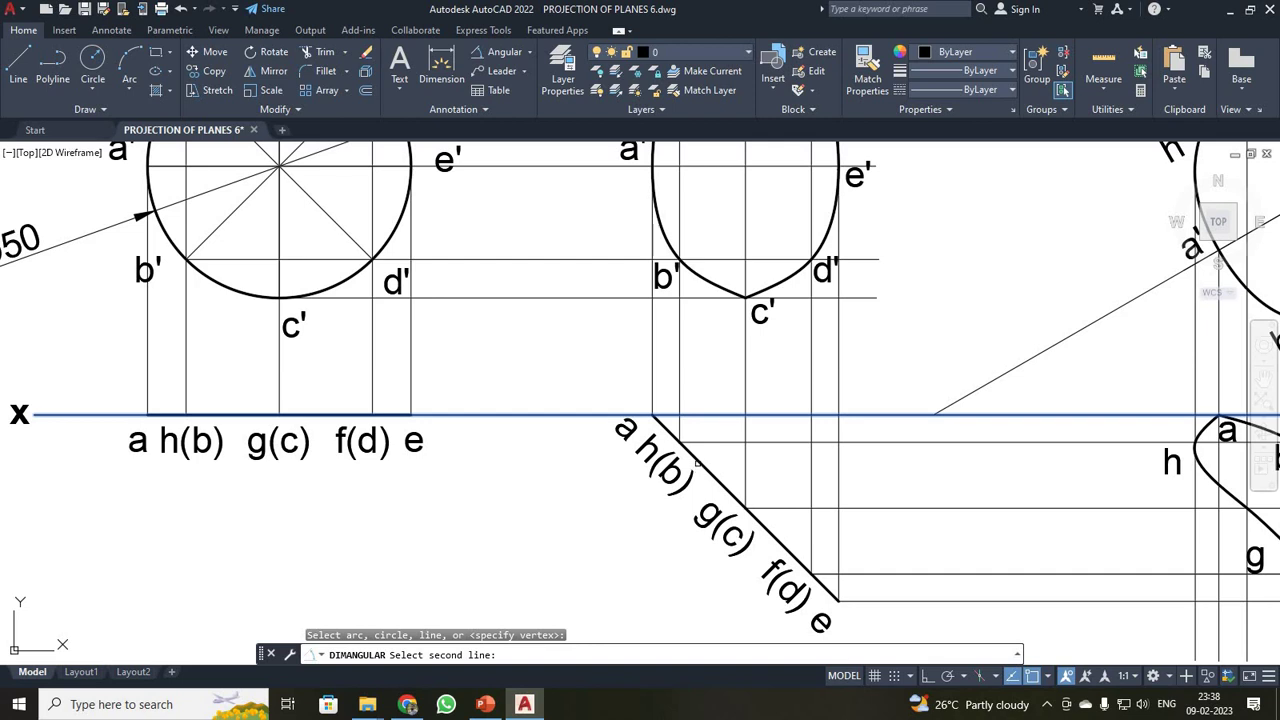
left_click(698, 461)
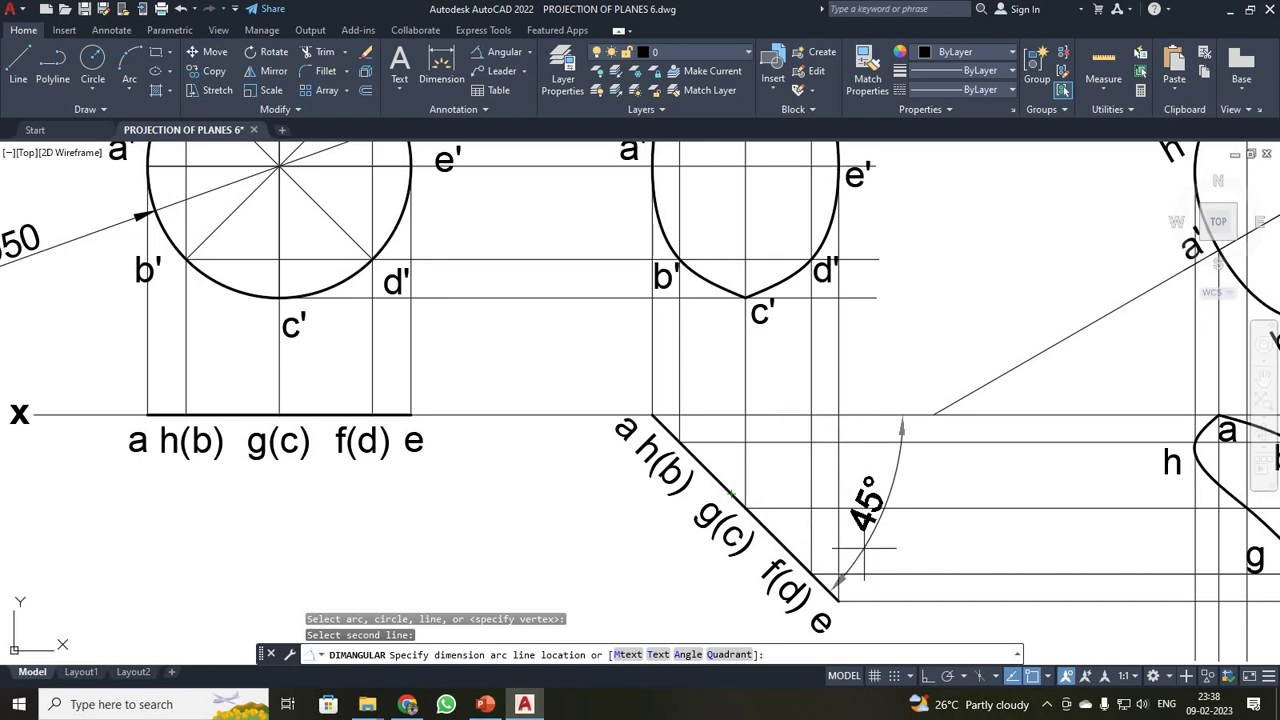
left_click(858, 550)
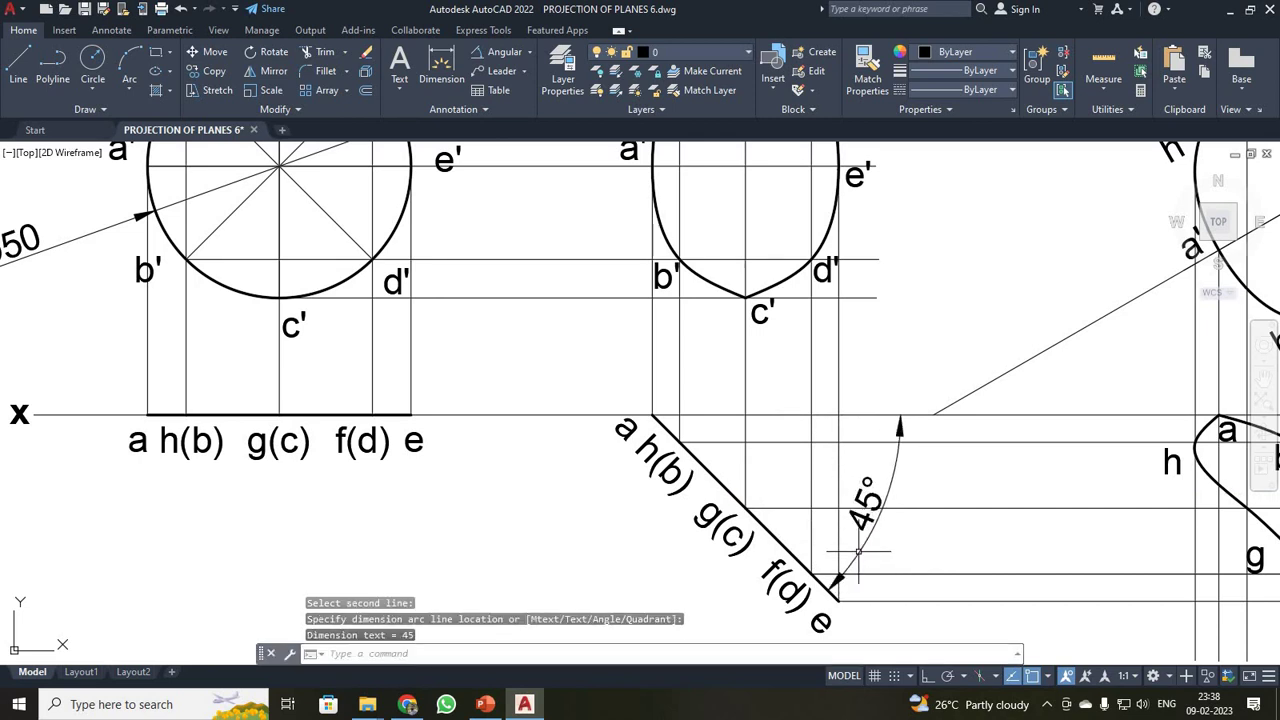
scroll(858, 550, "down", 4)
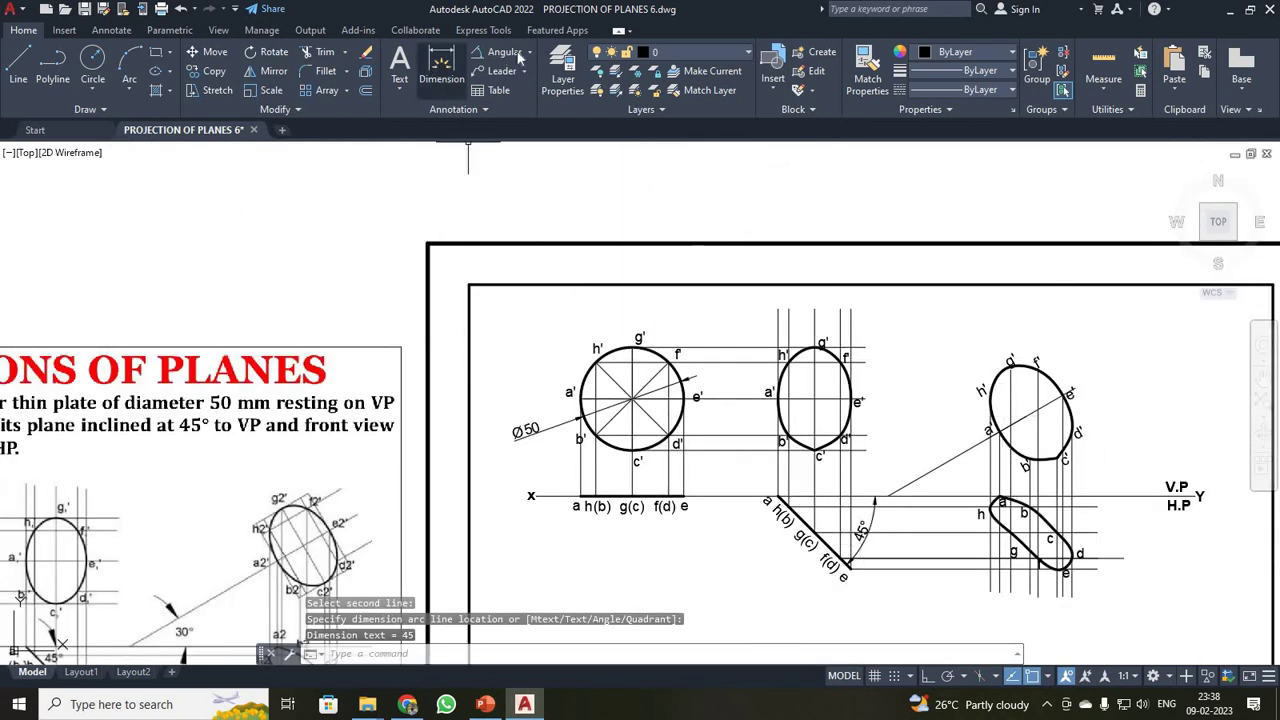
Add a 30° angular dimension between the inclined line and the XY line
left_click(506, 53)
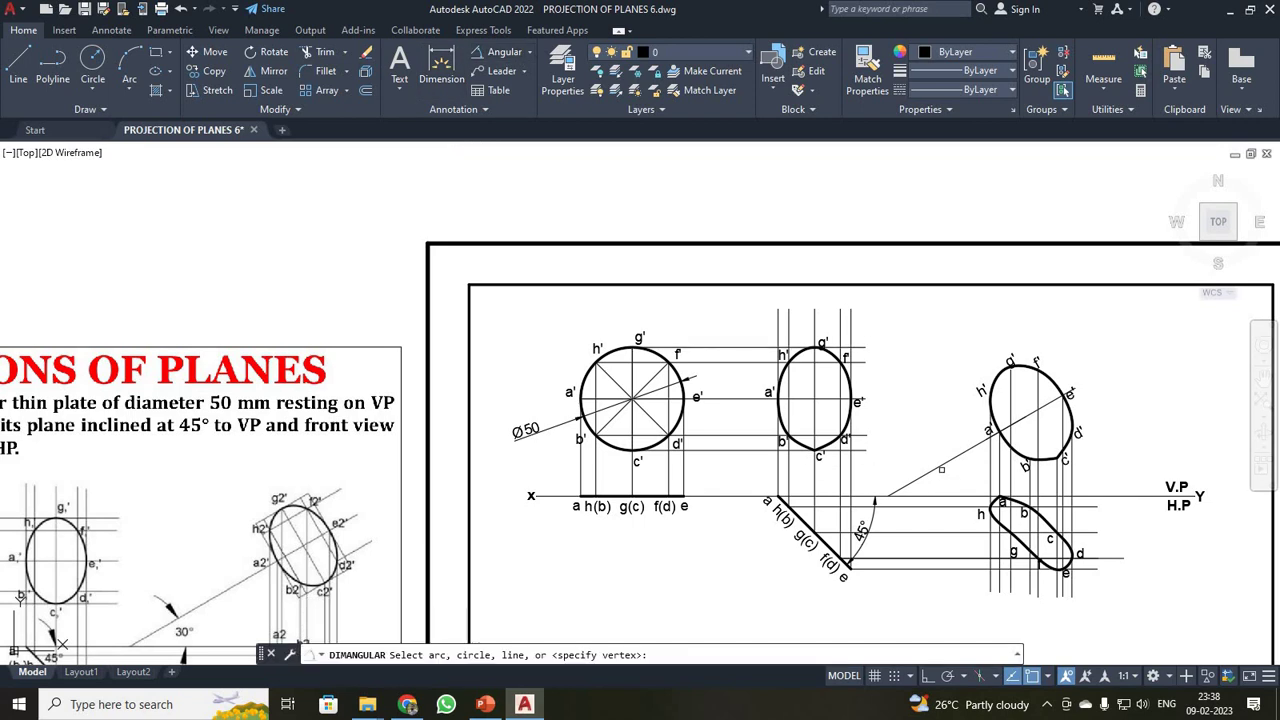
left_click(938, 468)
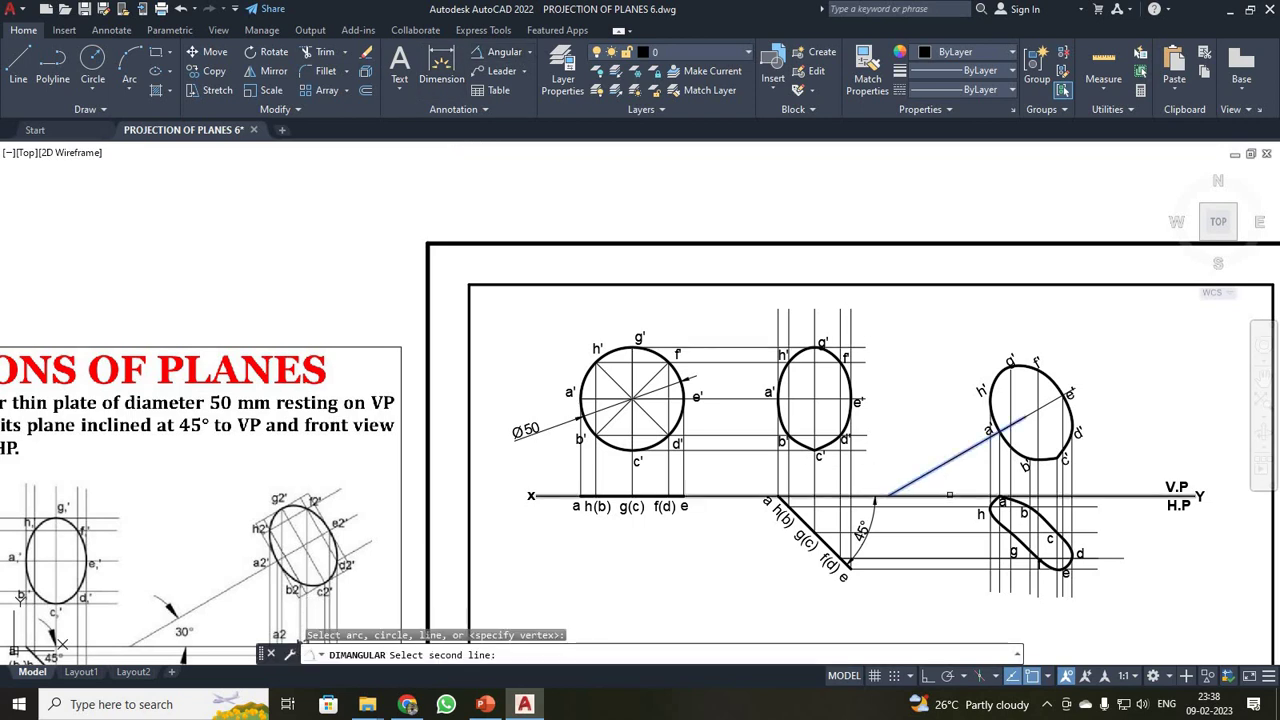
left_click(952, 496)
left_click(965, 483)
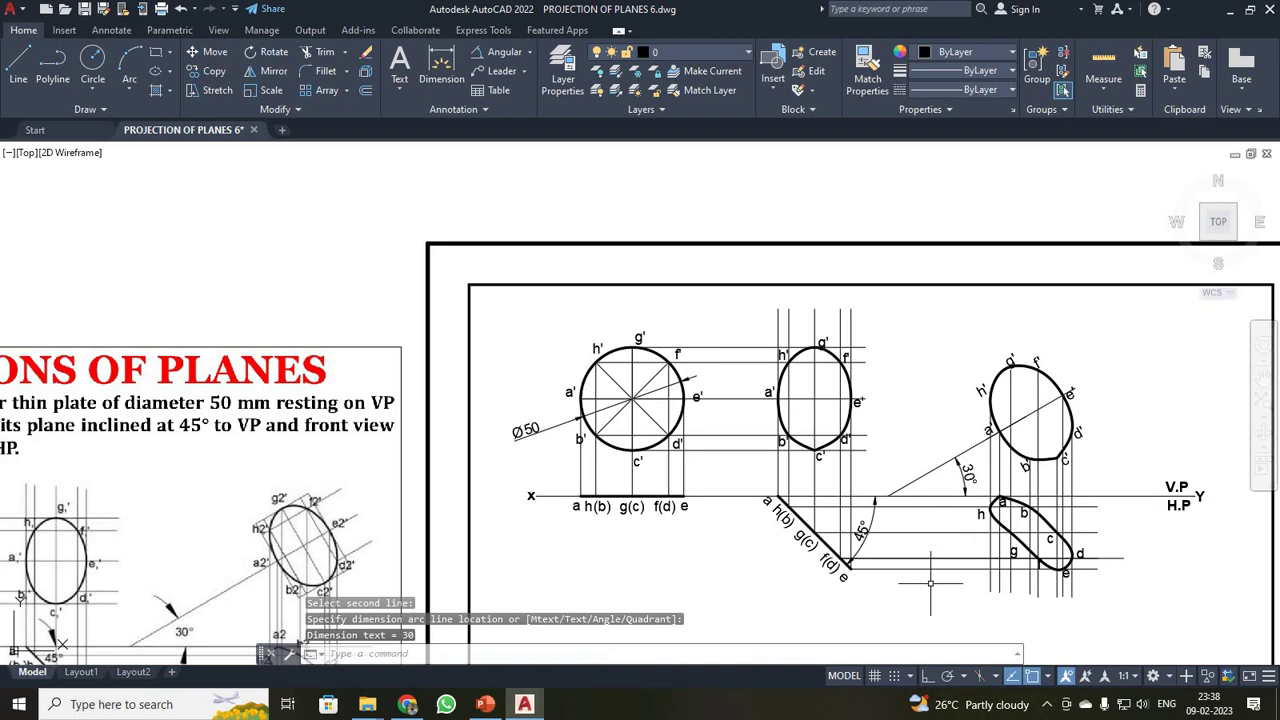
scroll(930, 583, "down", 2)
Zoom to show the whole drawing with Zoom All
type("z")
key("Return")
type("a")
key("Return")
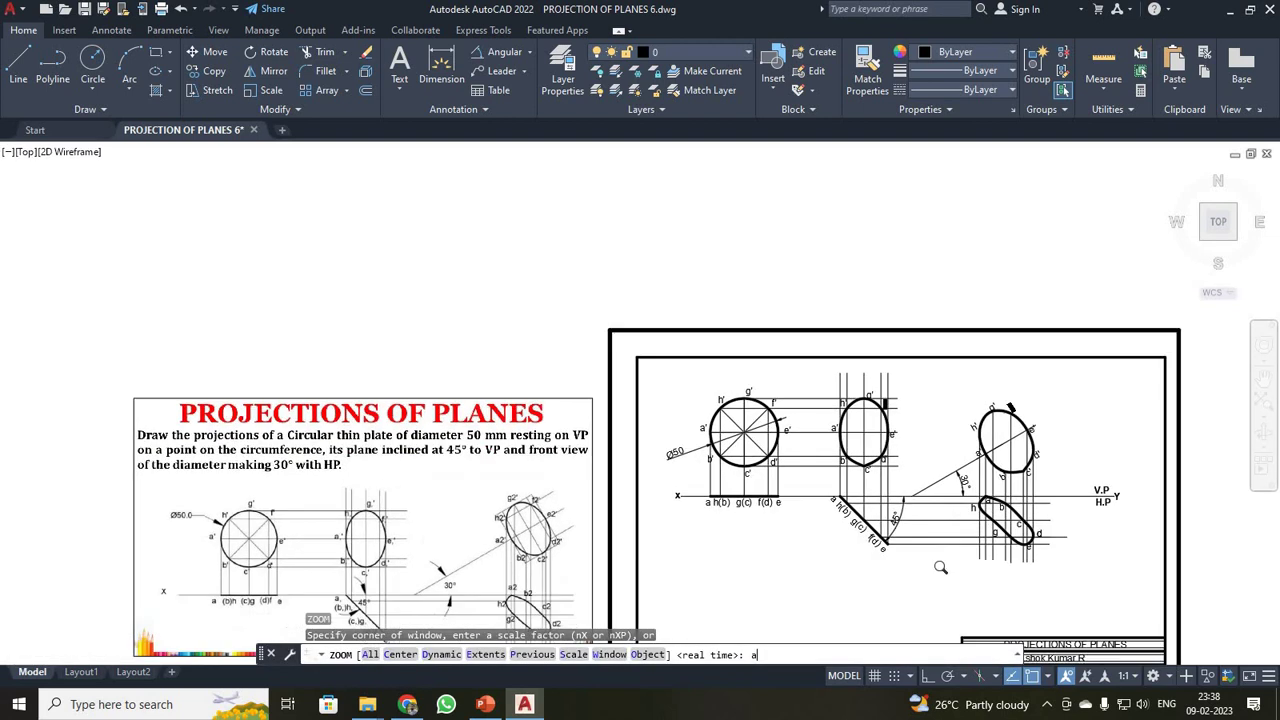